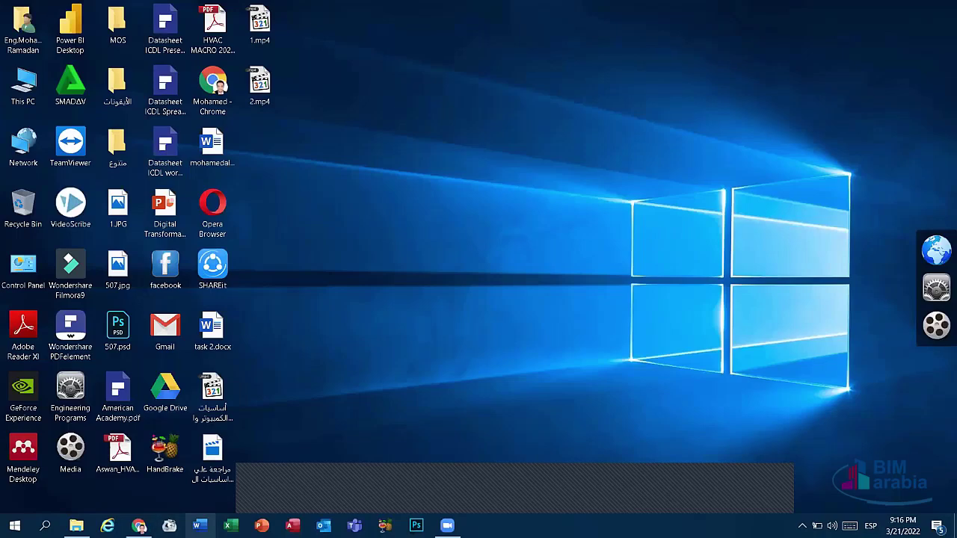
# Start Excel from the taskbar and switch the keyboard input language
pyautogui.click(265, 526)
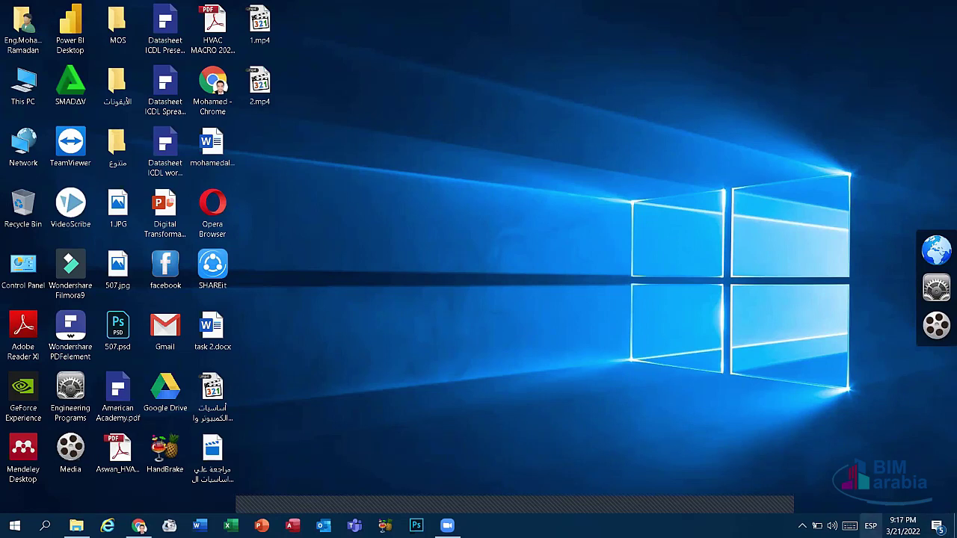
pyautogui.press('super+space')
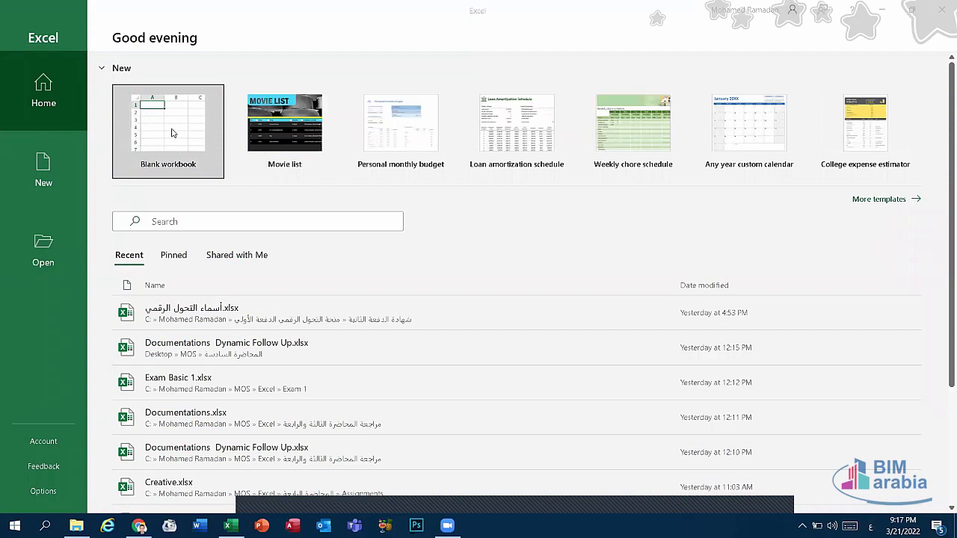
# Choose Blank workbook to get Book1 with an empty Sheet1
pyautogui.click(171, 133)
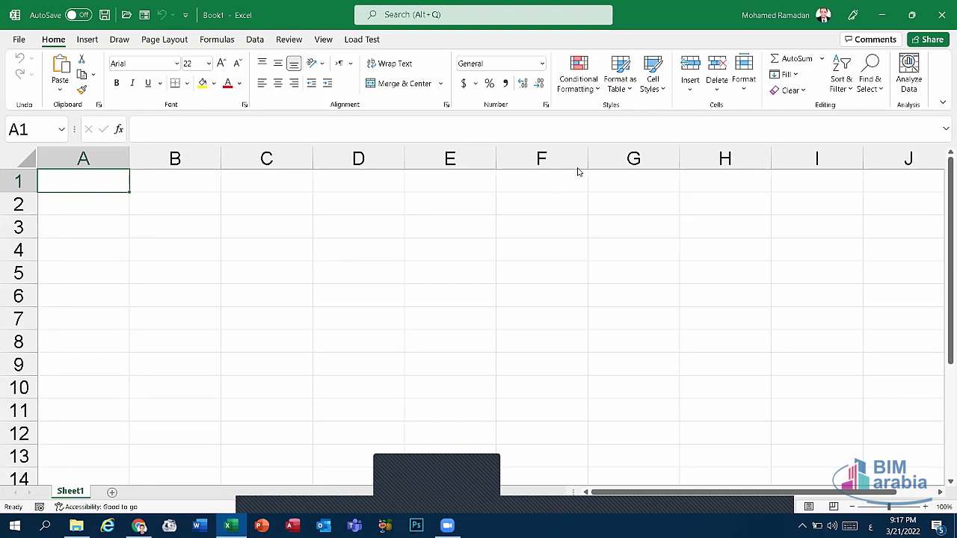
pyautogui.click(515, 489)
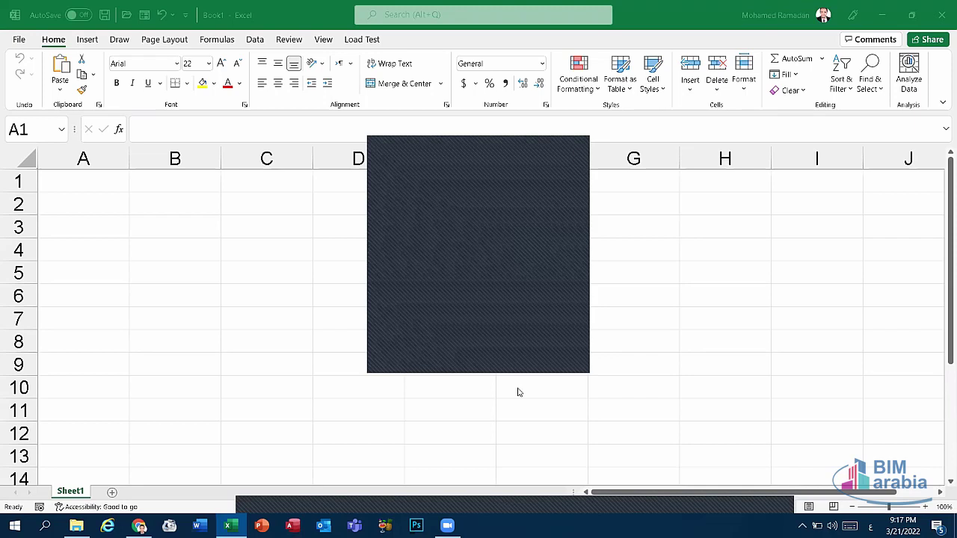
pyautogui.click(584, 147)
# Select cells E4 and E5, then minimize Excel to reveal the desktop
pyautogui.click(582, 154)
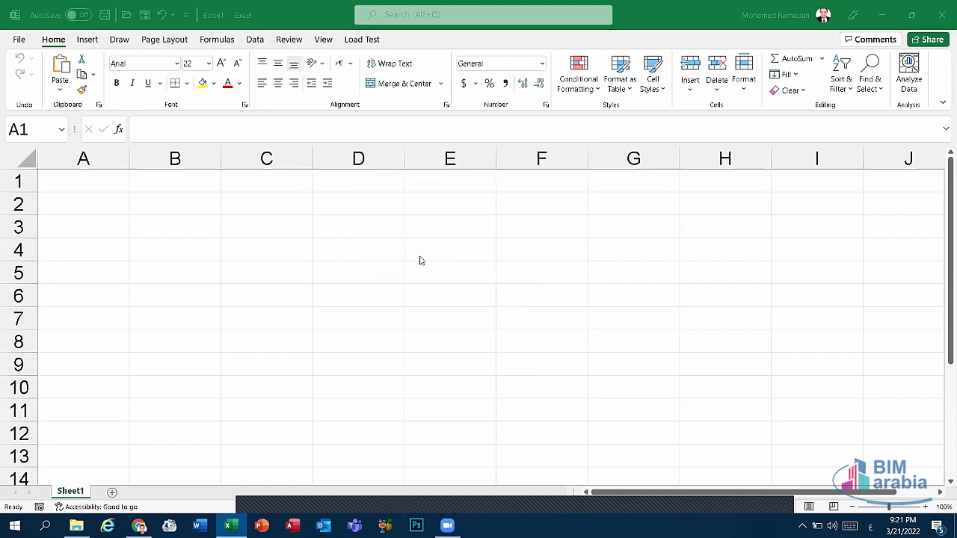
pyautogui.click(435, 241)
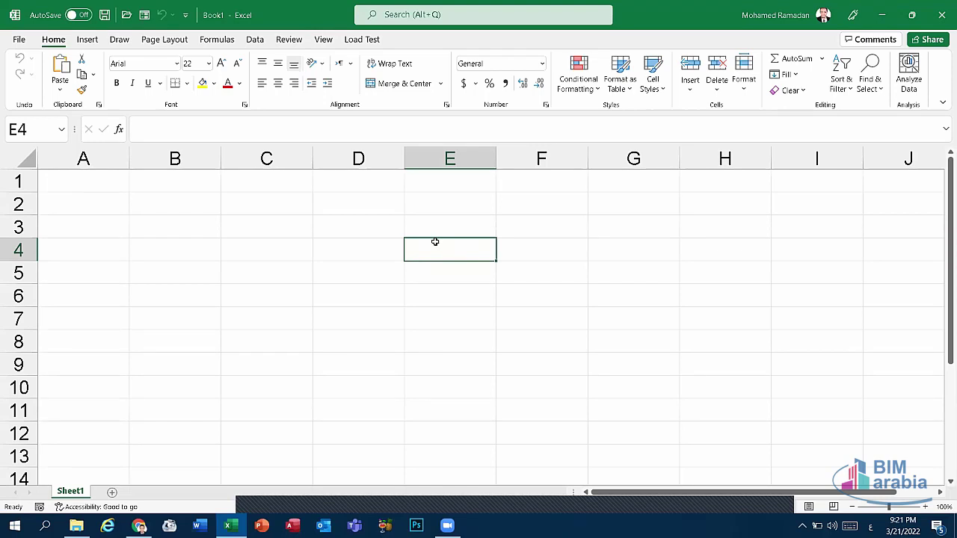
pyautogui.click(455, 277)
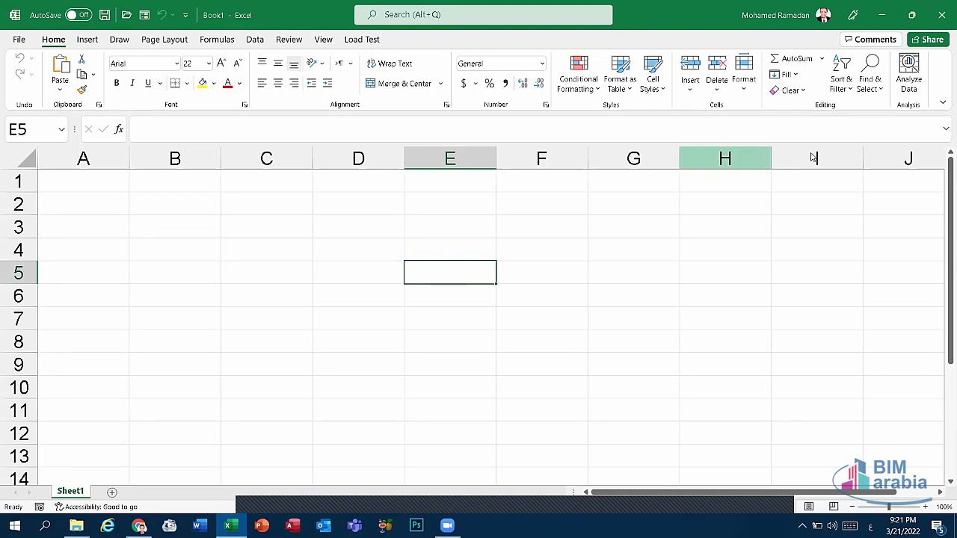
pyautogui.click(882, 14)
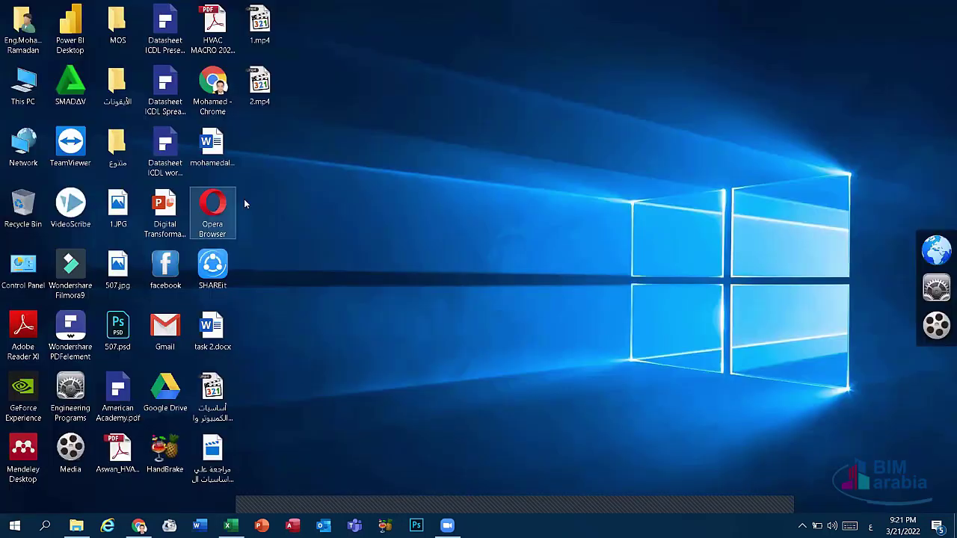
# Create 'New Microsoft Excel Worksheet.xlsx' on the desktop with its default name and open it
pyautogui.rightClick(296, 195)
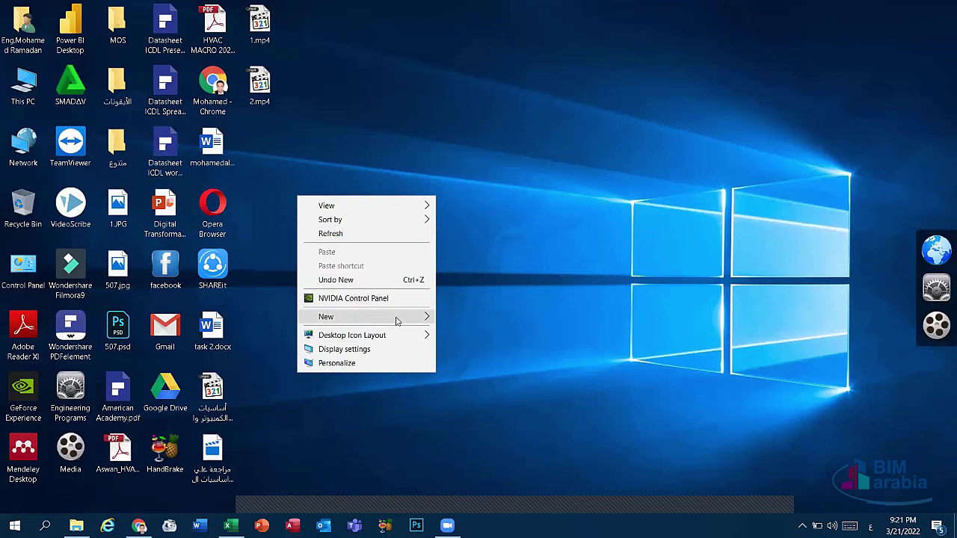
pyautogui.moveTo(325, 317)
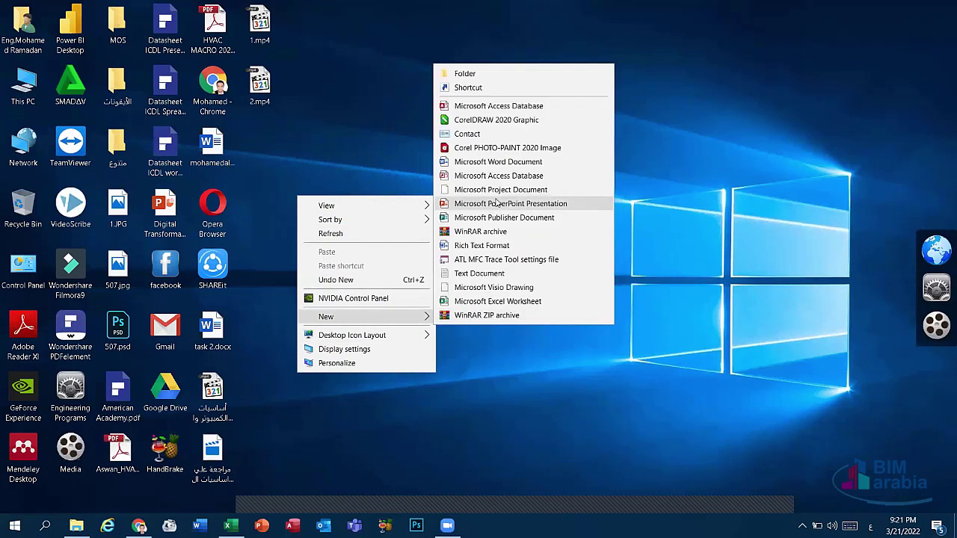
pyautogui.click(505, 301)
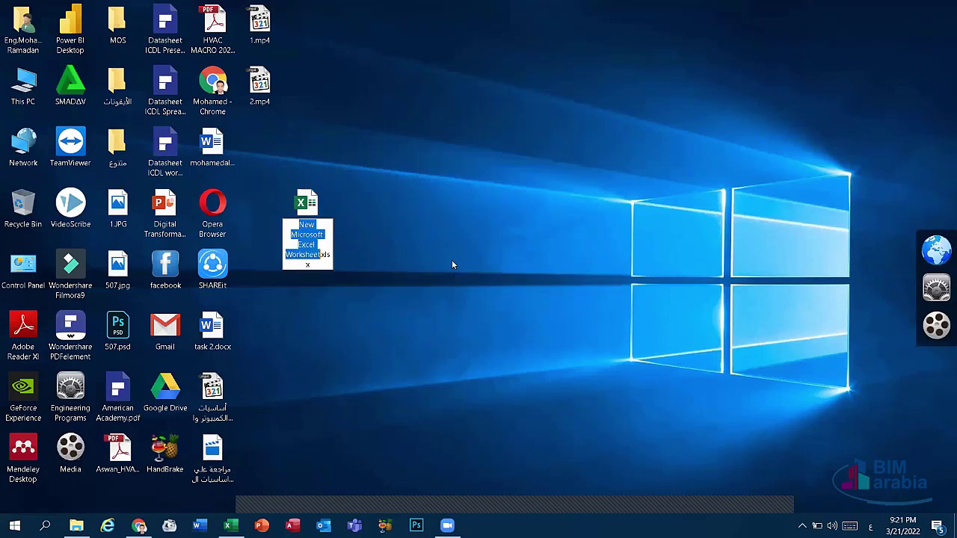
pyautogui.press('Return')
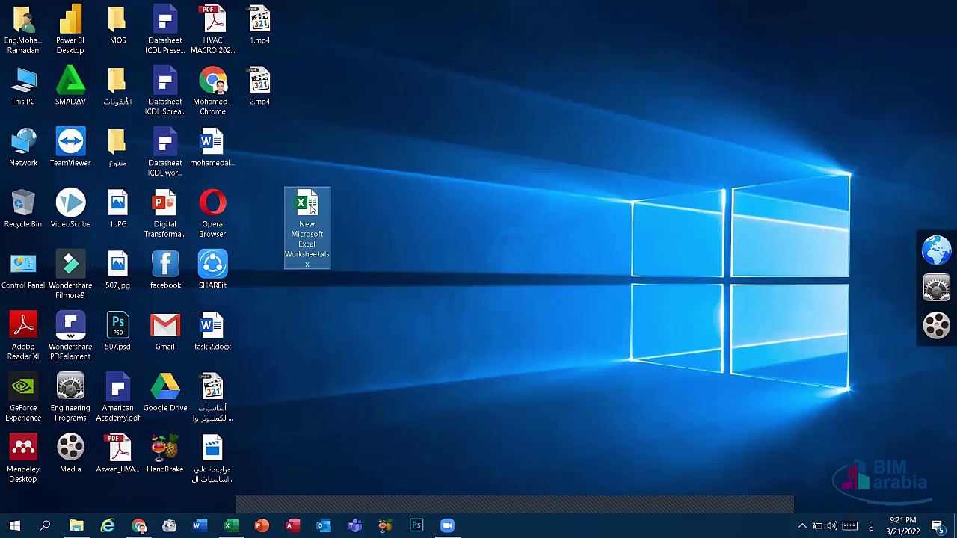
pyautogui.moveTo(307, 203)
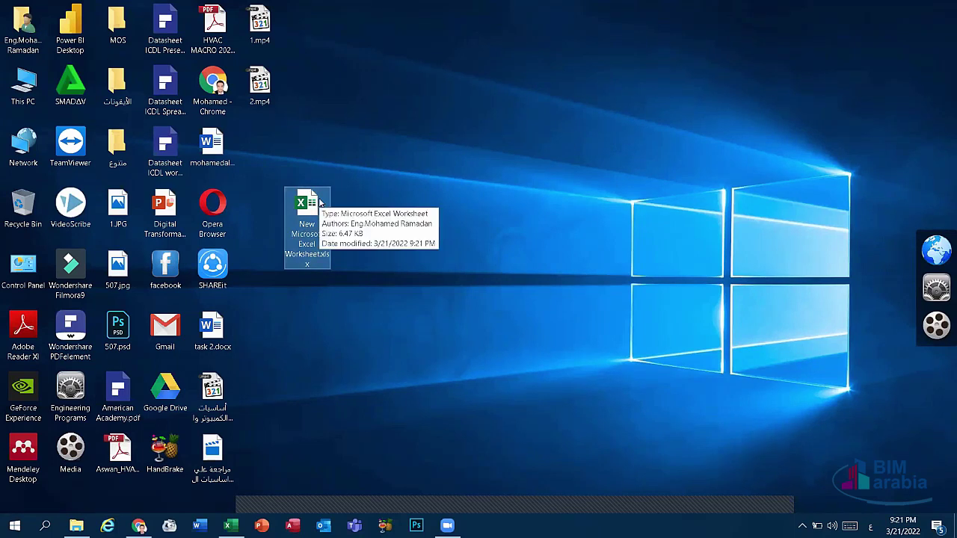
pyautogui.doubleClick(319, 202)
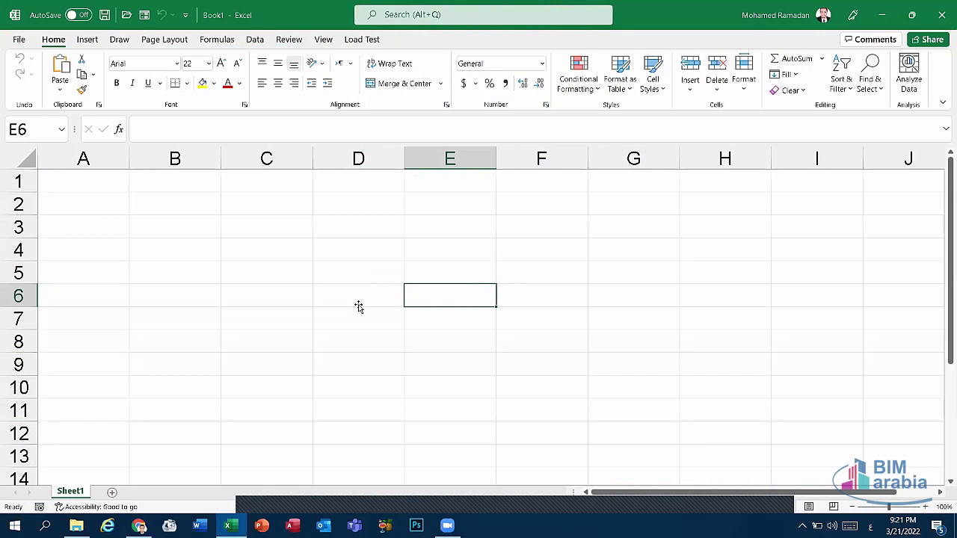
# Select a few cells in columns D and E, dismiss the popup, and minimize Excel
pyautogui.click(320, 271)
pyautogui.click(351, 318)
pyautogui.click(367, 342)
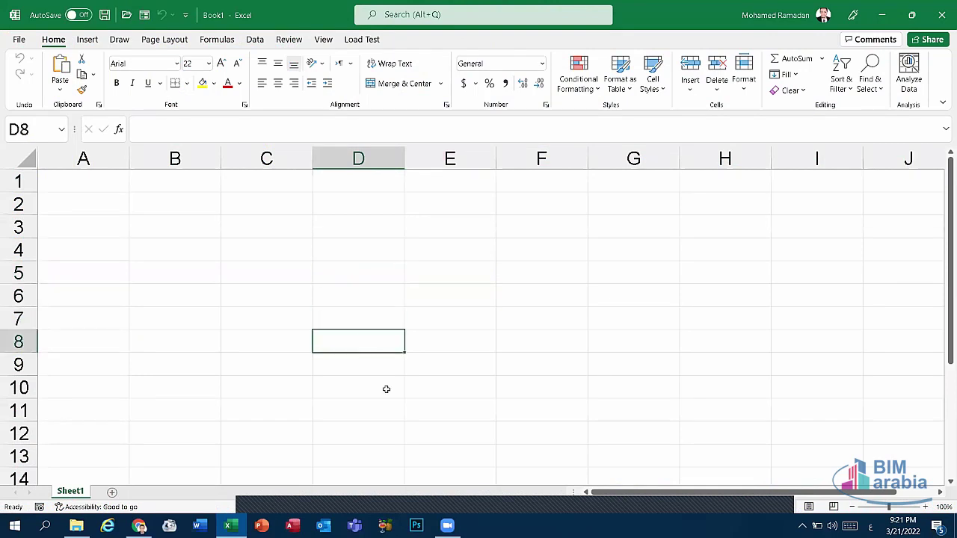
pyautogui.click(463, 386)
pyautogui.click(362, 340)
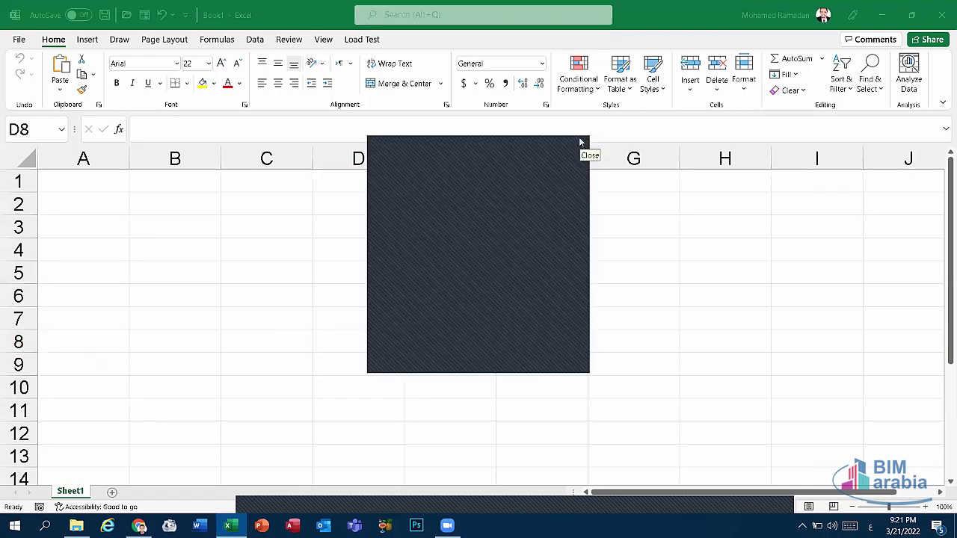
pyautogui.click(542, 225)
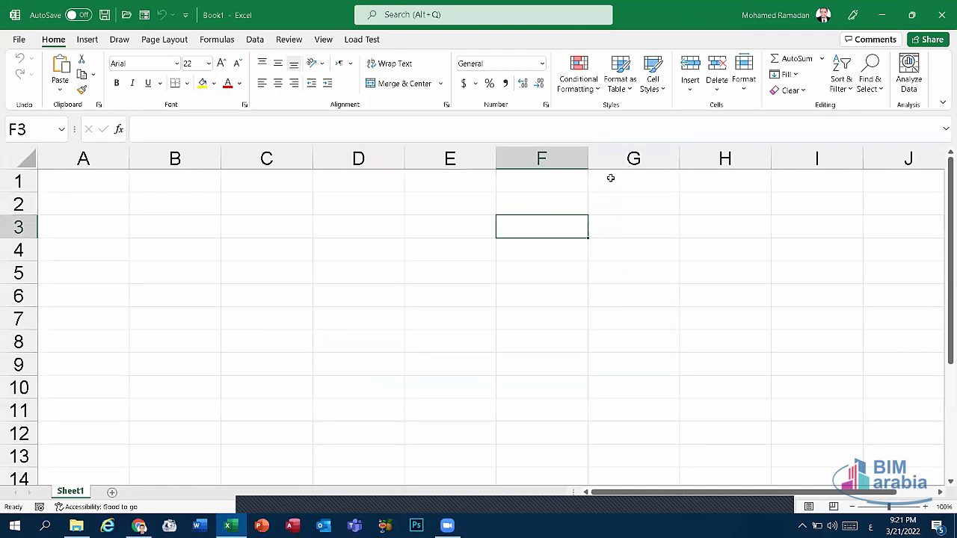
pyautogui.click(874, 8)
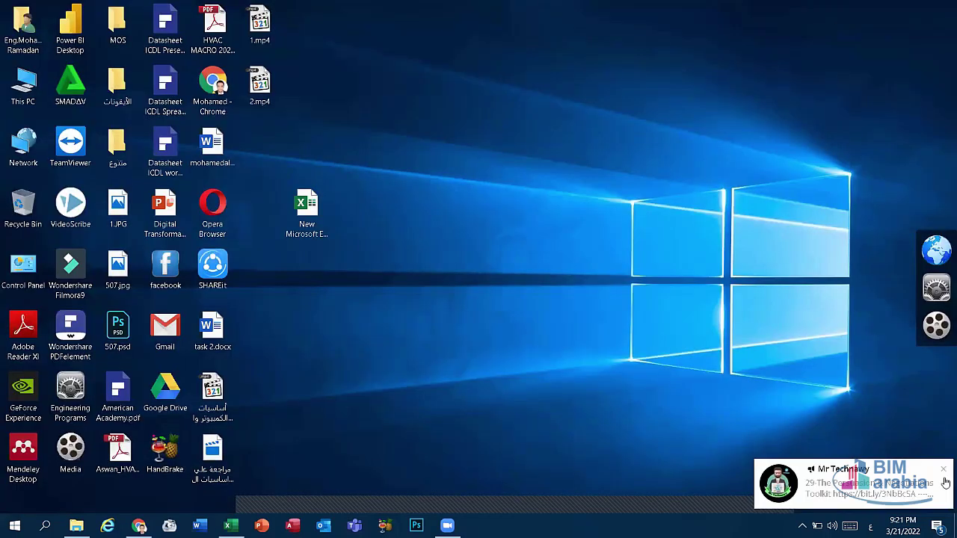
# Dismiss the notification, snap the new worksheet icon into the desktop grid, and return to Excel
pyautogui.click(944, 470)
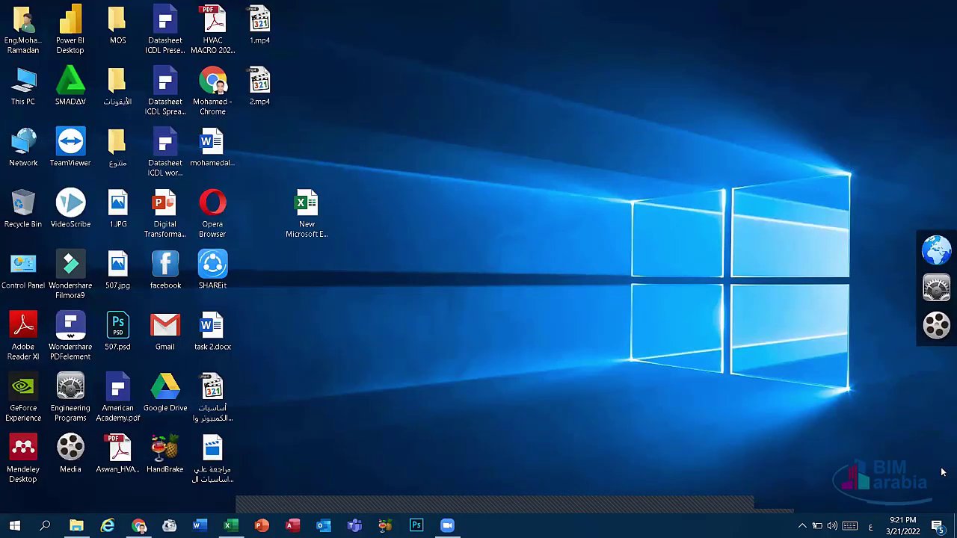
pyautogui.click(292, 213)
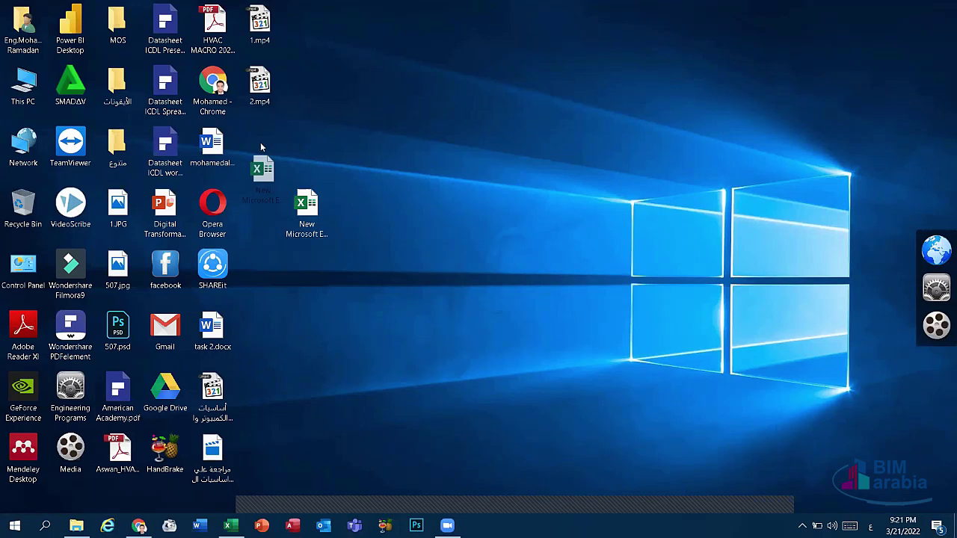
pyautogui.moveTo(303, 234); pyautogui.dragTo(257, 173)
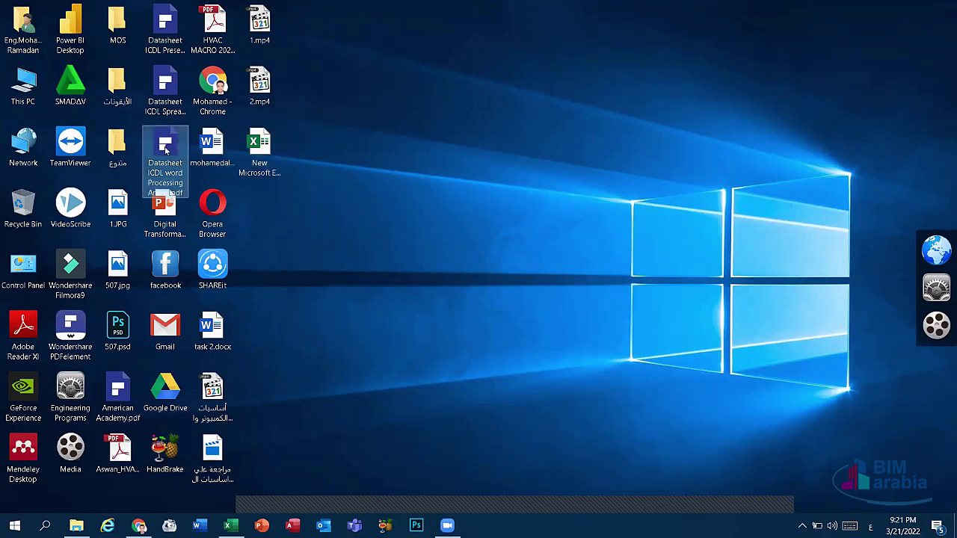
pyautogui.click(170, 213)
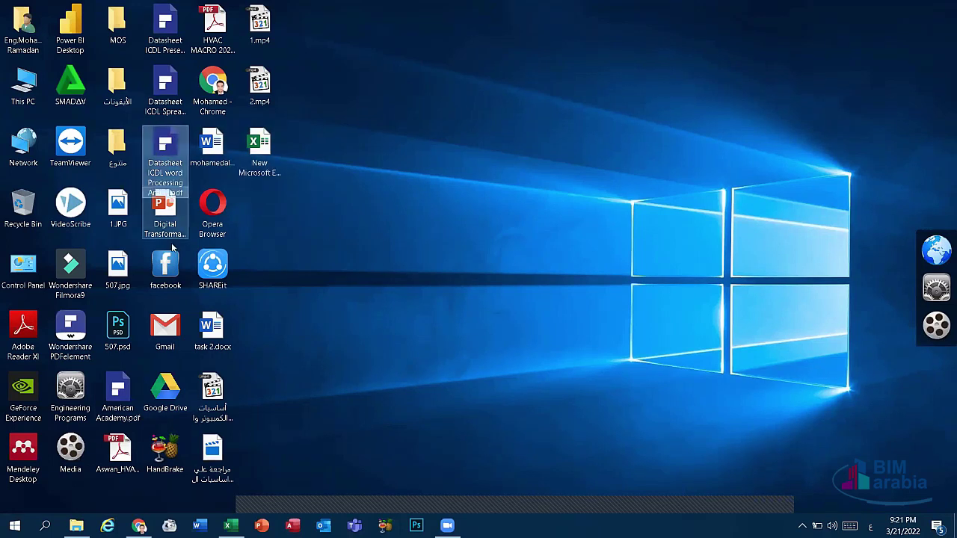
pyautogui.click(230, 525)
pyautogui.click(313, 269)
# Select cells C5, C4, D3, E3 and E6, then show the Page Layout ribbon options
pyautogui.click(271, 261)
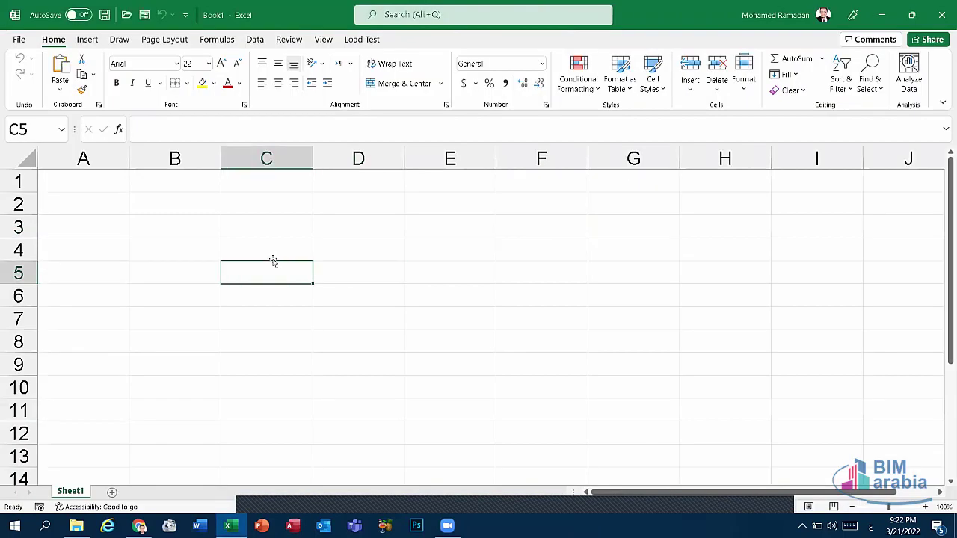
pyautogui.click(269, 248)
pyautogui.click(343, 233)
pyautogui.click(433, 228)
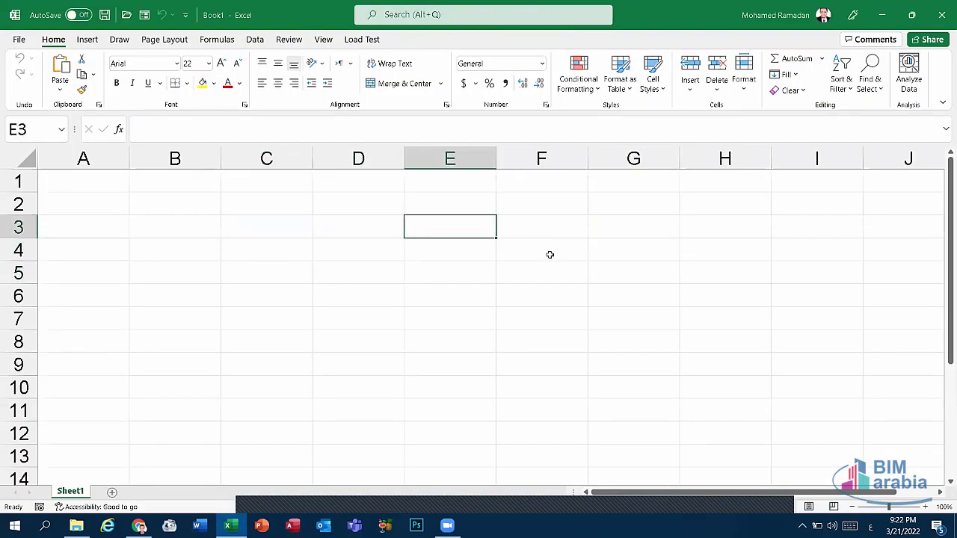
pyautogui.click(490, 293)
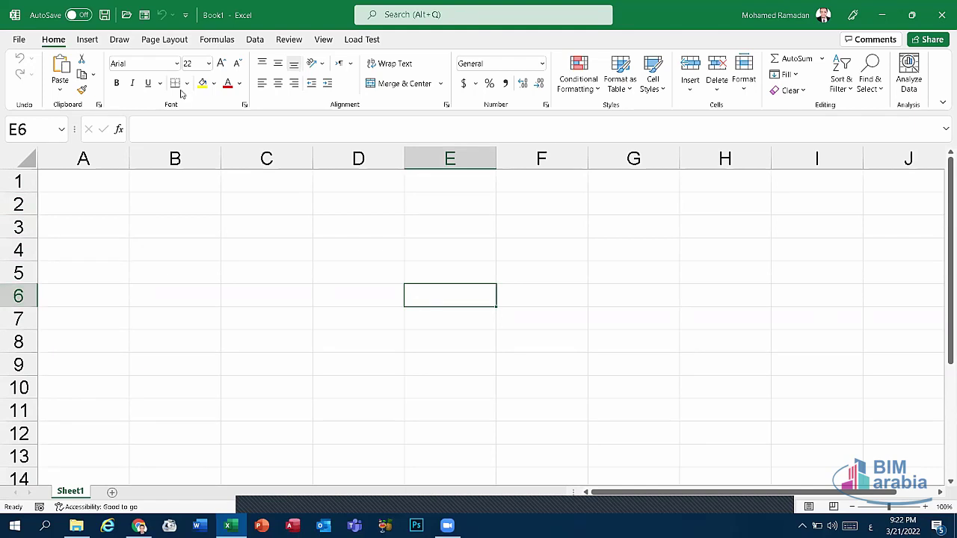
pyautogui.click(165, 42)
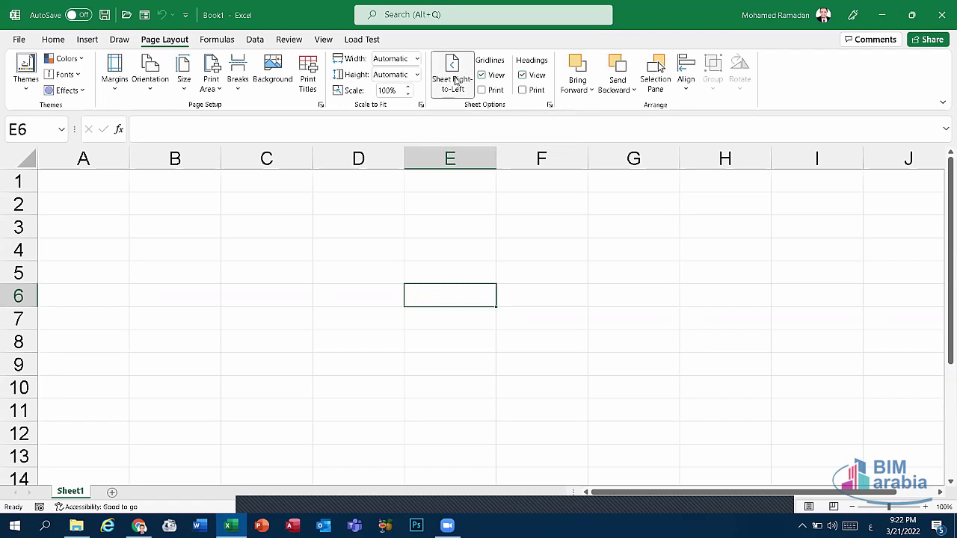
pyautogui.click(453, 86)
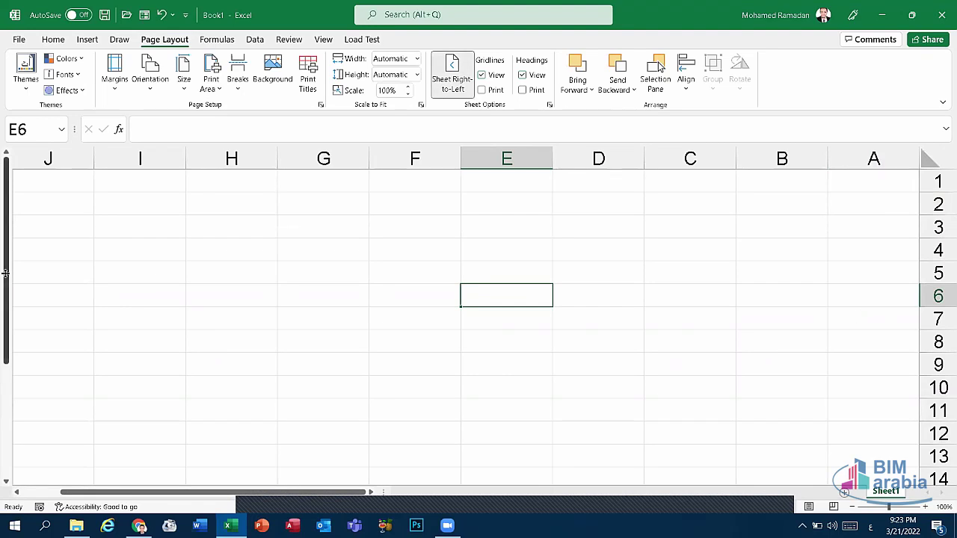
pyautogui.click(460, 75)
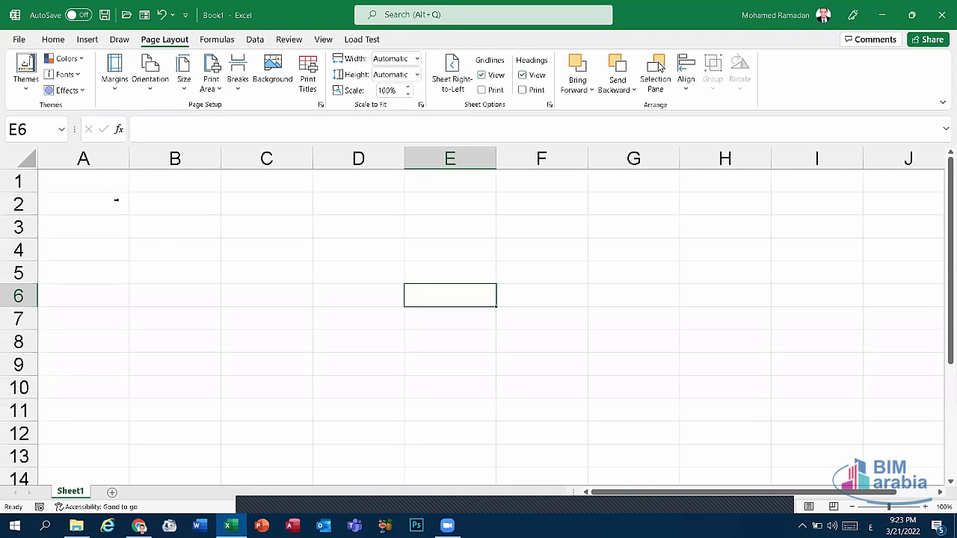
pyautogui.click(139, 203)
pyautogui.click(608, 236)
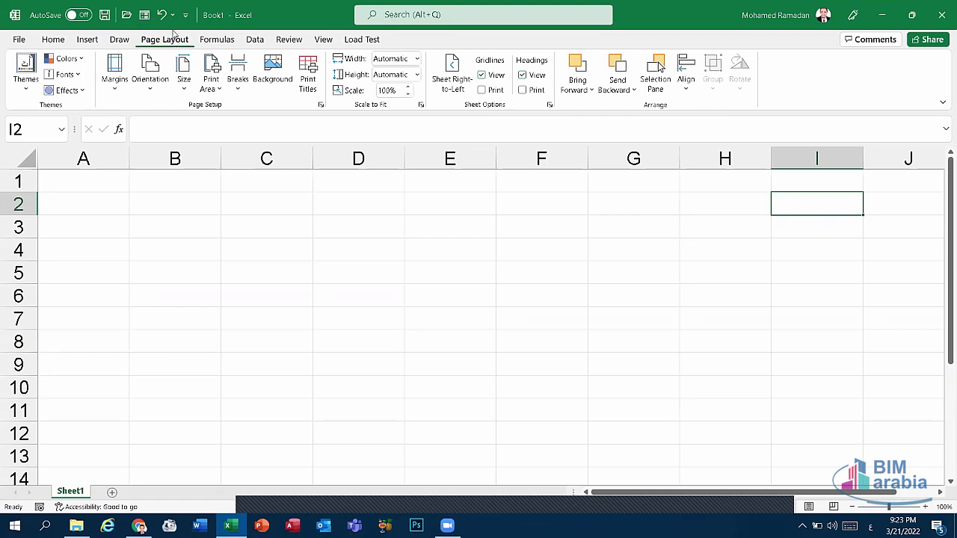
pyautogui.click(452, 90)
pyautogui.click(454, 88)
pyautogui.click(454, 82)
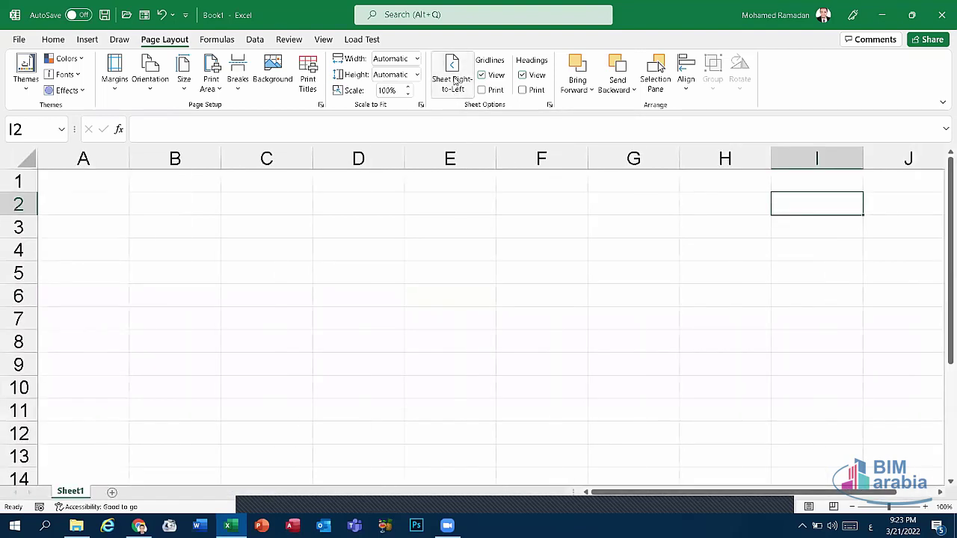
pyautogui.click(455, 82)
pyautogui.click(454, 83)
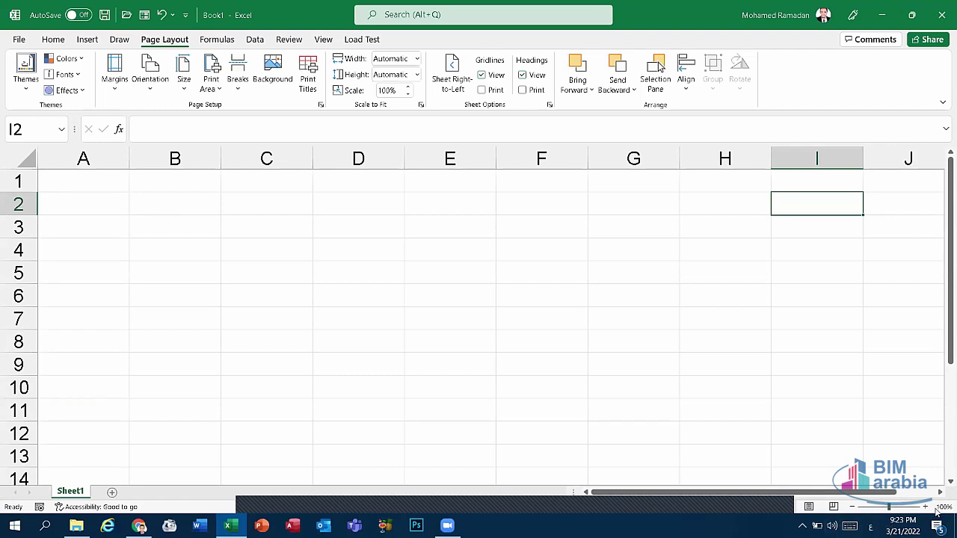
# Zoom the sheet in from 100% toward 250%, selecting cells G1 and A3
pyautogui.click(926, 507)
pyautogui.click(926, 506)
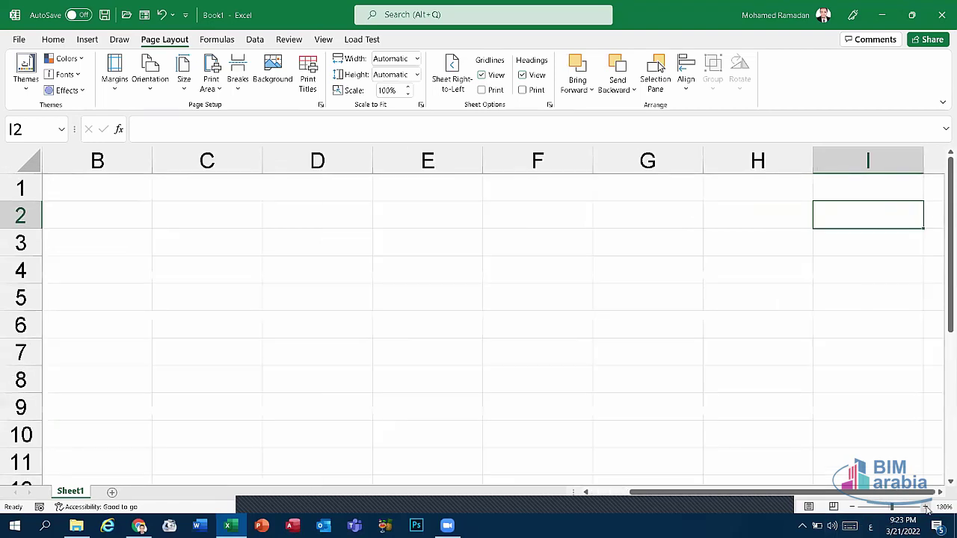
pyautogui.click(926, 507)
pyautogui.click(926, 506)
pyautogui.click(926, 507)
pyautogui.click(926, 506)
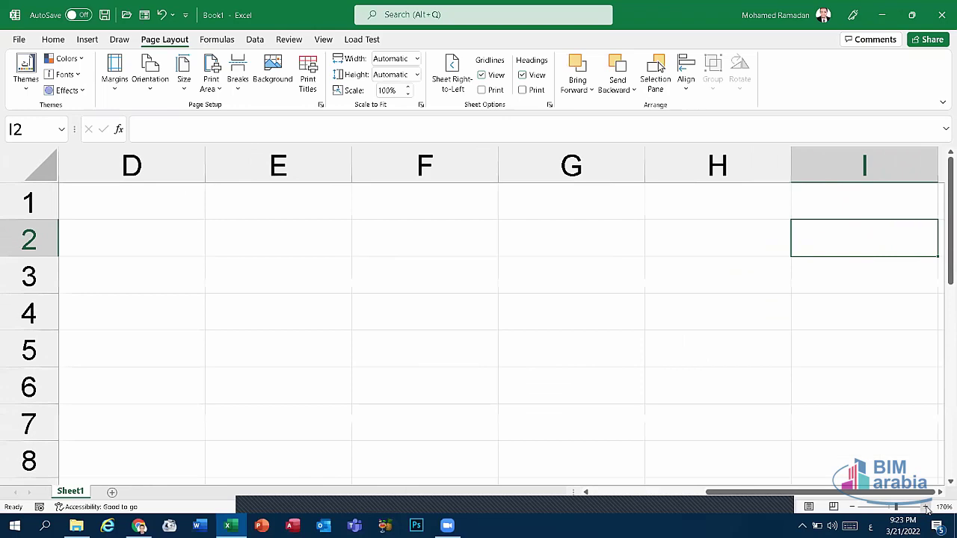
pyautogui.click(926, 507)
pyautogui.click(926, 507)
pyautogui.click(926, 506)
pyautogui.click(926, 507)
pyautogui.click(926, 507)
pyautogui.click(926, 506)
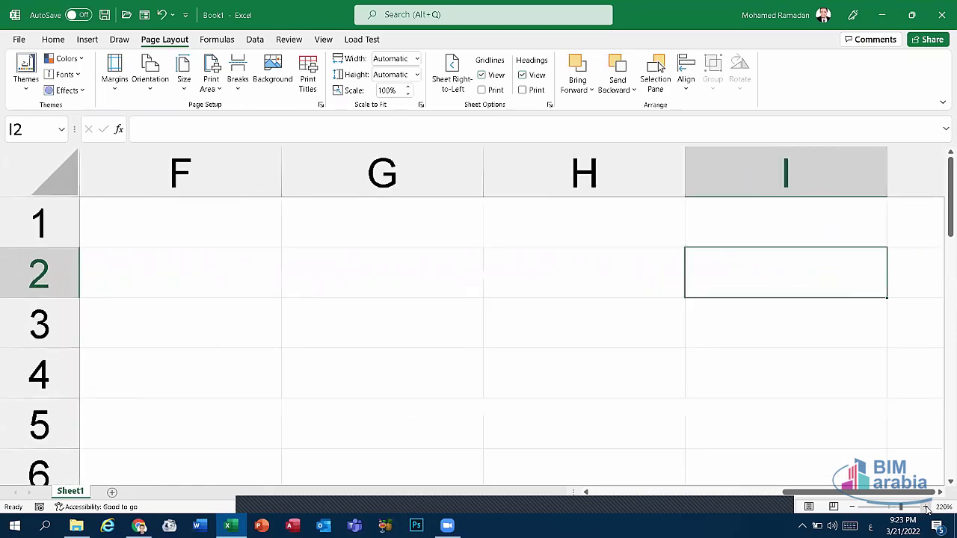
pyautogui.click(926, 507)
pyautogui.click(926, 507)
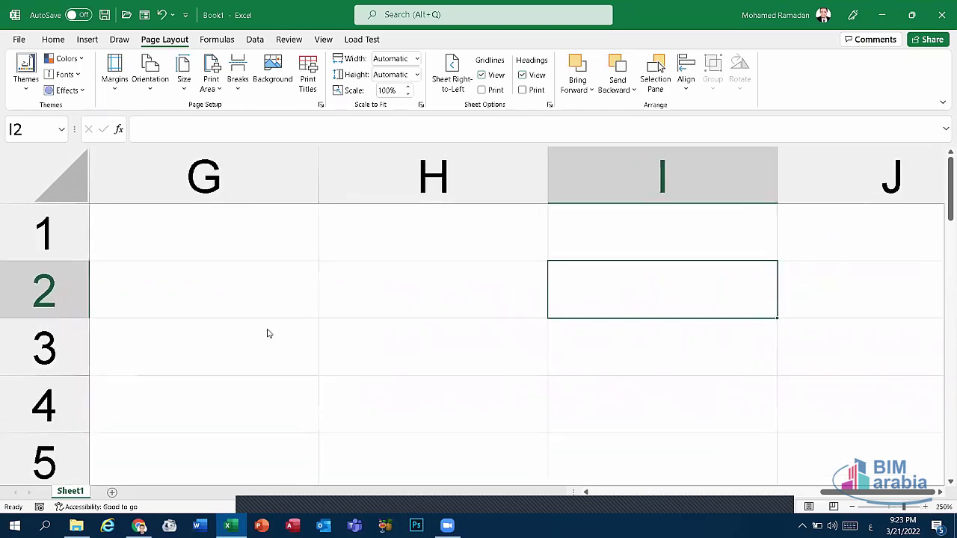
pyautogui.click(246, 244)
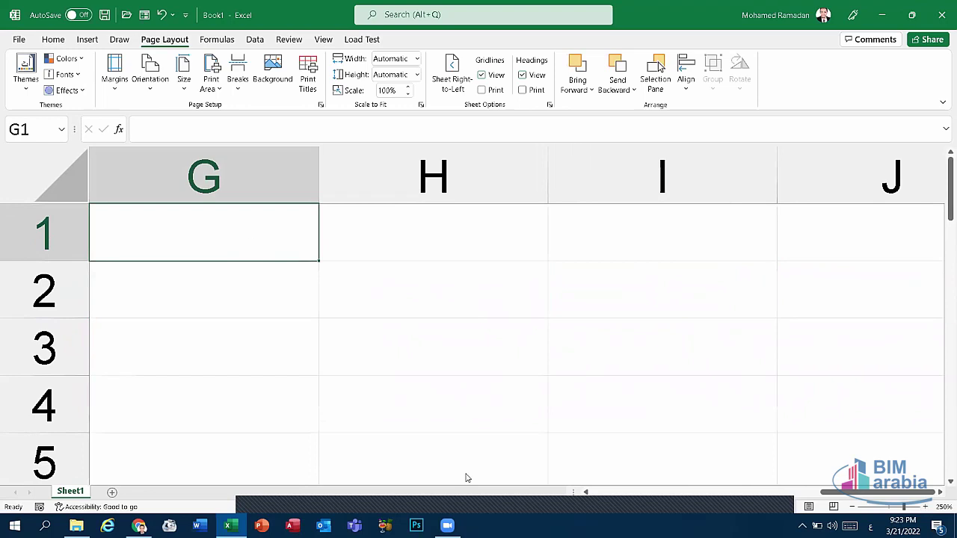
pyautogui.moveTo(866, 494); pyautogui.dragTo(549, 506)
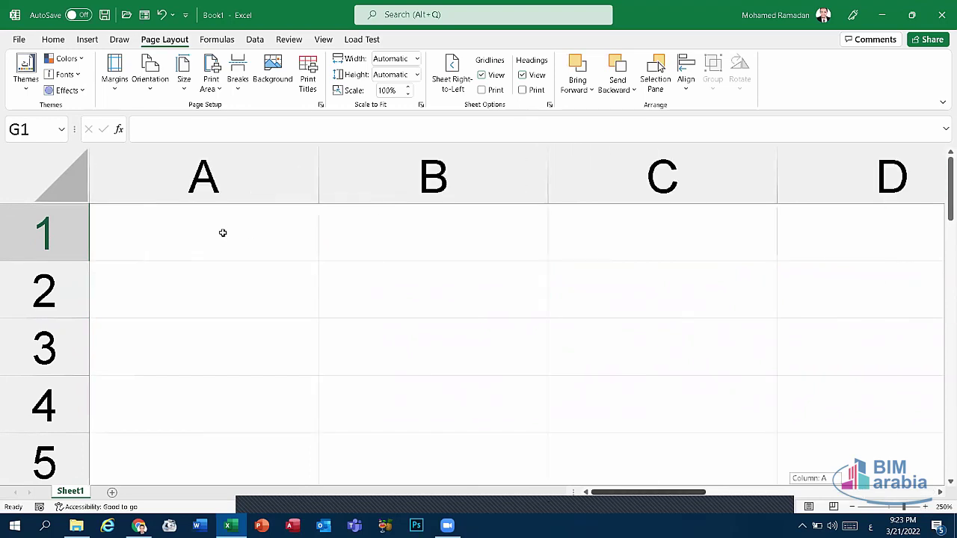
pyautogui.click(303, 323)
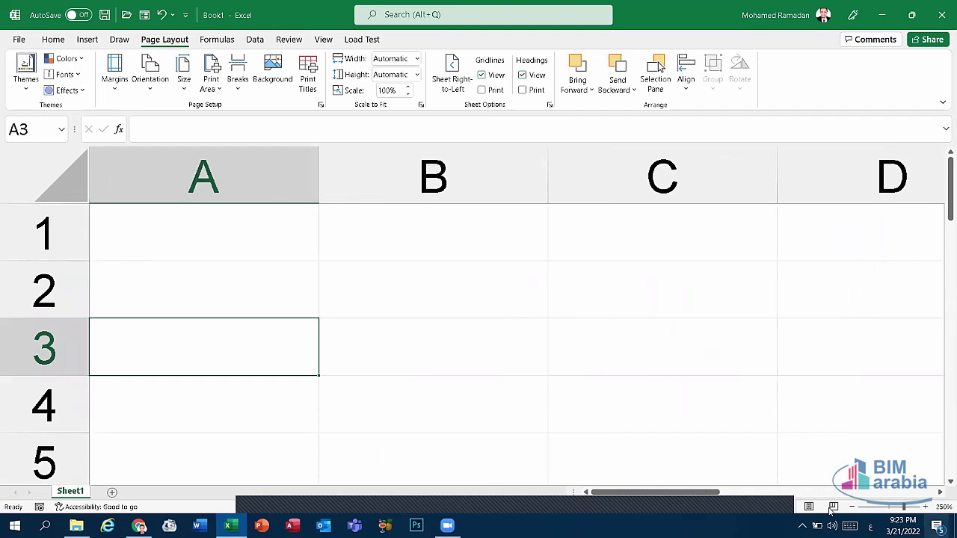
# Zoom back out through 190% and 150% to 100%, then select B3
pyautogui.click(852, 507)
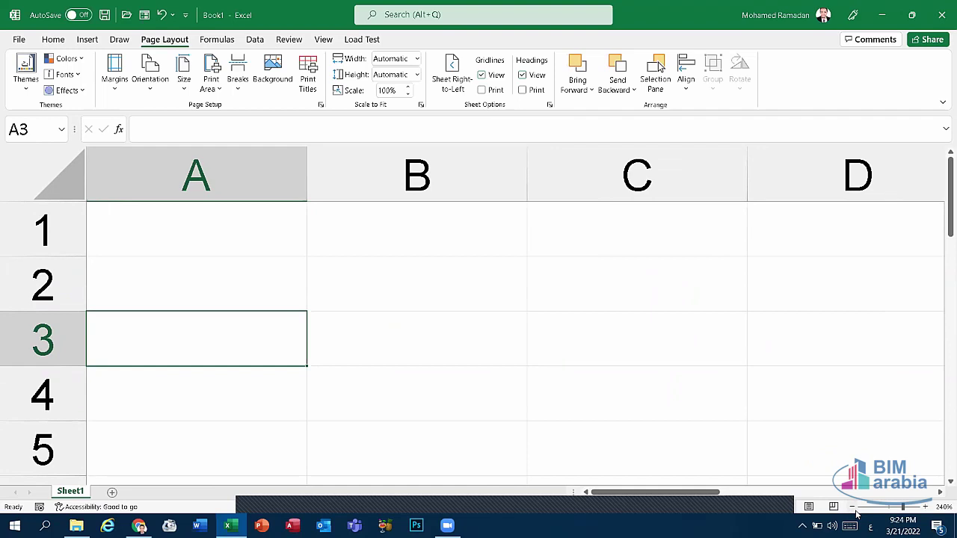
pyautogui.click(853, 508)
pyautogui.click(853, 508)
pyautogui.click(853, 508)
pyautogui.click(853, 508)
pyautogui.click(853, 507)
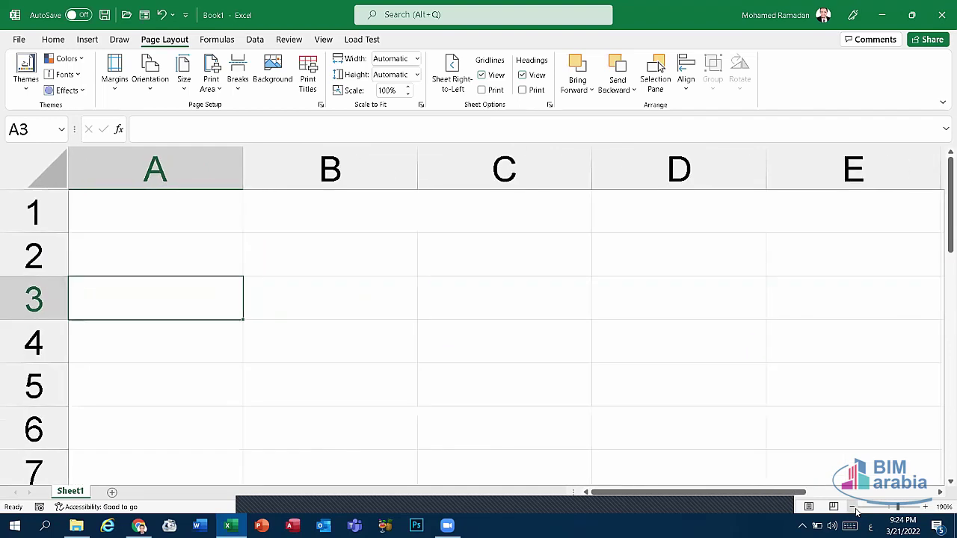
pyautogui.click(853, 508)
pyautogui.click(853, 508)
pyautogui.click(853, 508)
pyautogui.click(852, 507)
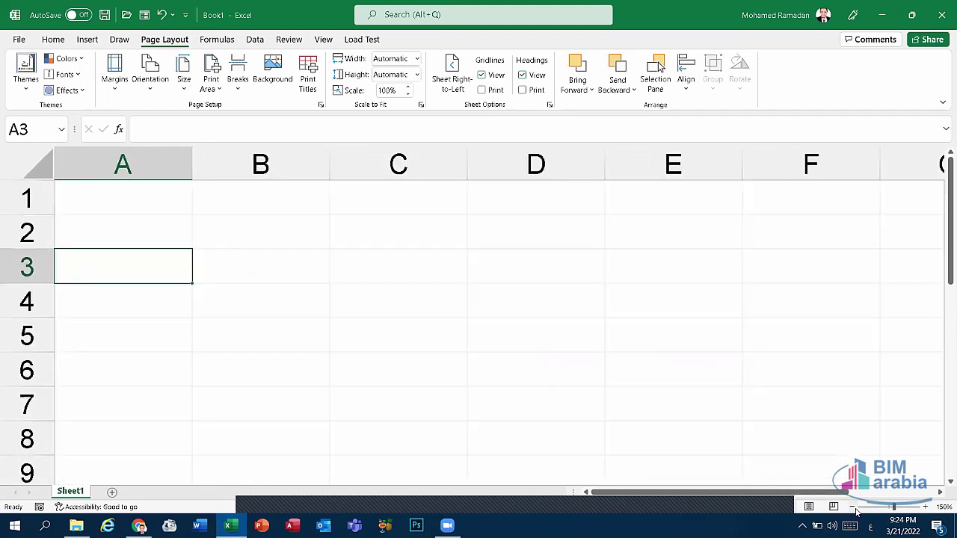
pyautogui.click(853, 508)
pyautogui.click(853, 508)
pyautogui.click(853, 507)
pyautogui.click(853, 508)
pyautogui.click(853, 507)
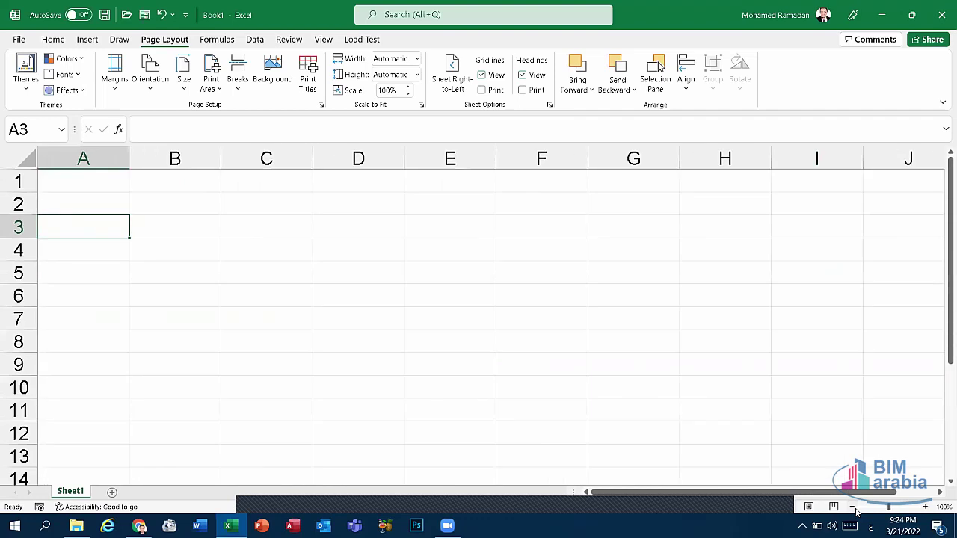
pyautogui.click(201, 239)
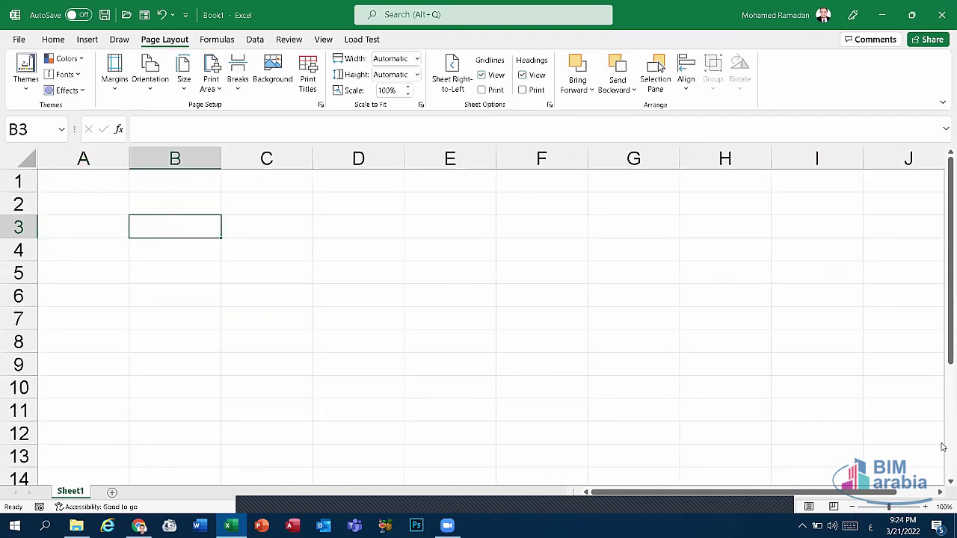
# Zoom in again, adjusting between 170% and 120%, settling at 150% with A2 selected
pyautogui.click(927, 508)
pyautogui.click(928, 508)
pyautogui.click(927, 507)
pyautogui.click(927, 507)
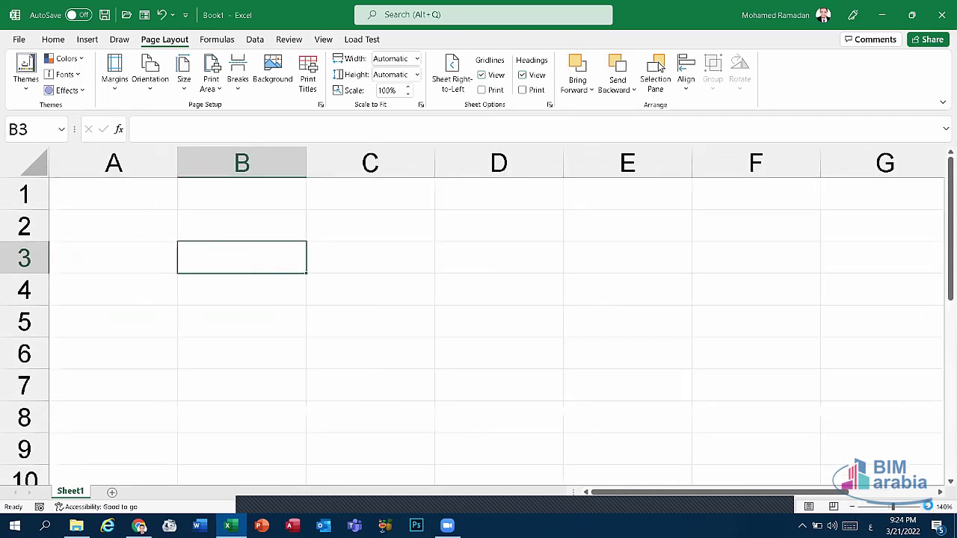
pyautogui.click(928, 507)
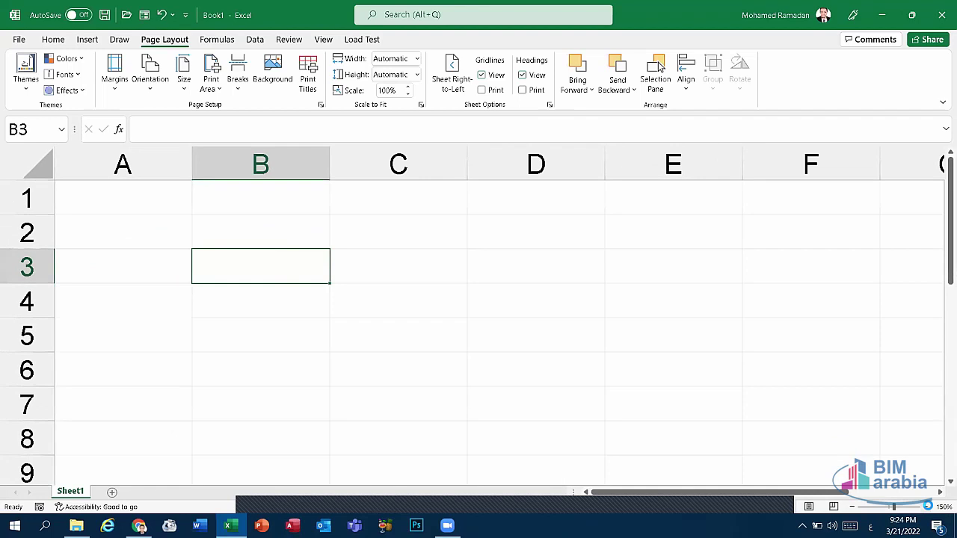
pyautogui.click(928, 506)
pyautogui.click(927, 506)
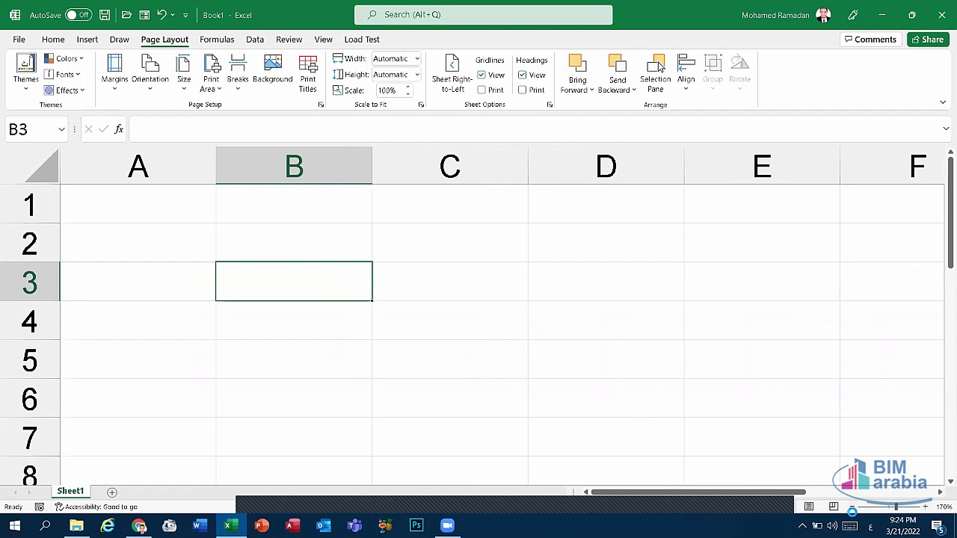
pyautogui.click(852, 507)
pyautogui.click(852, 506)
pyautogui.click(852, 506)
pyautogui.click(852, 507)
pyautogui.click(852, 507)
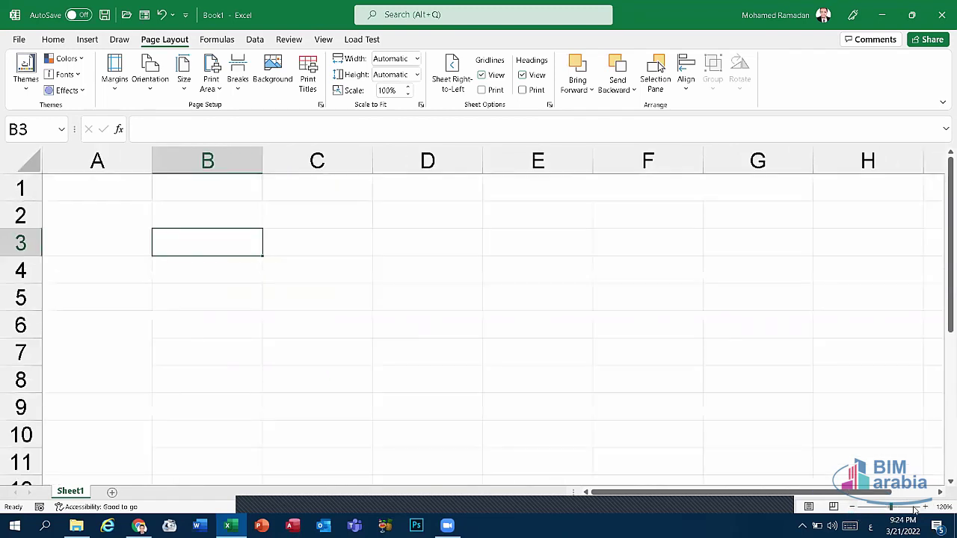
pyautogui.click(925, 507)
pyautogui.click(926, 507)
pyautogui.click(925, 507)
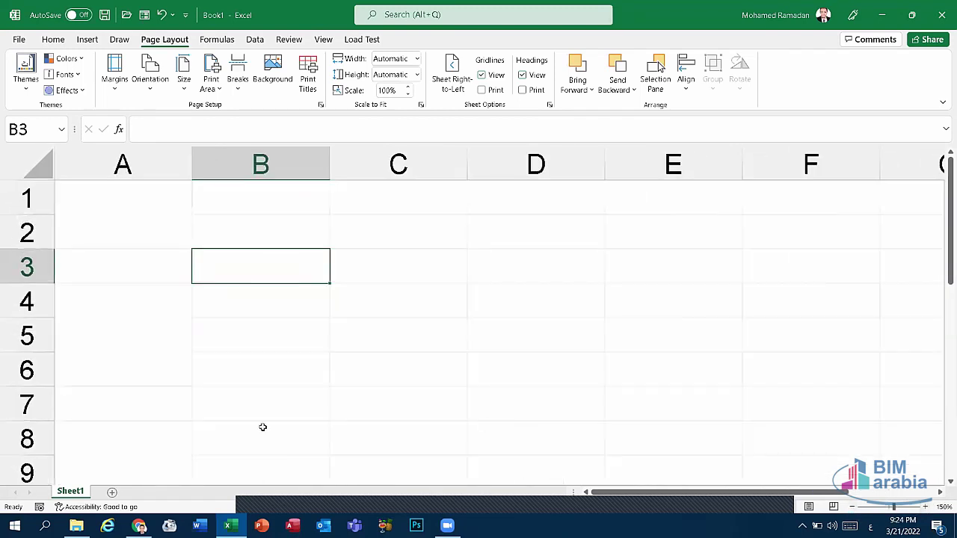
pyautogui.click(152, 212)
pyautogui.click(143, 217)
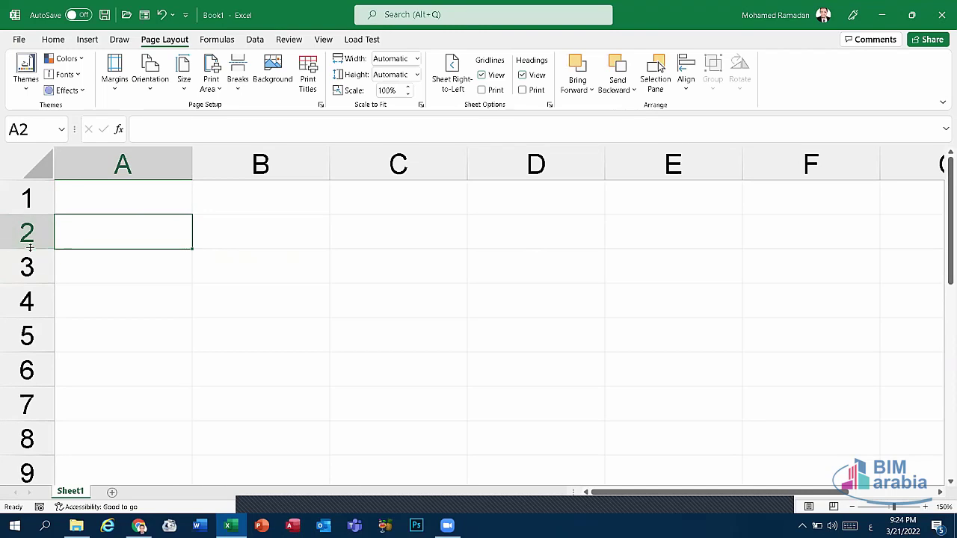
# Make row 2 much taller and enter an Arabic first name in cell A2
pyautogui.moveTo(30, 247); pyautogui.dragTo(30, 392)
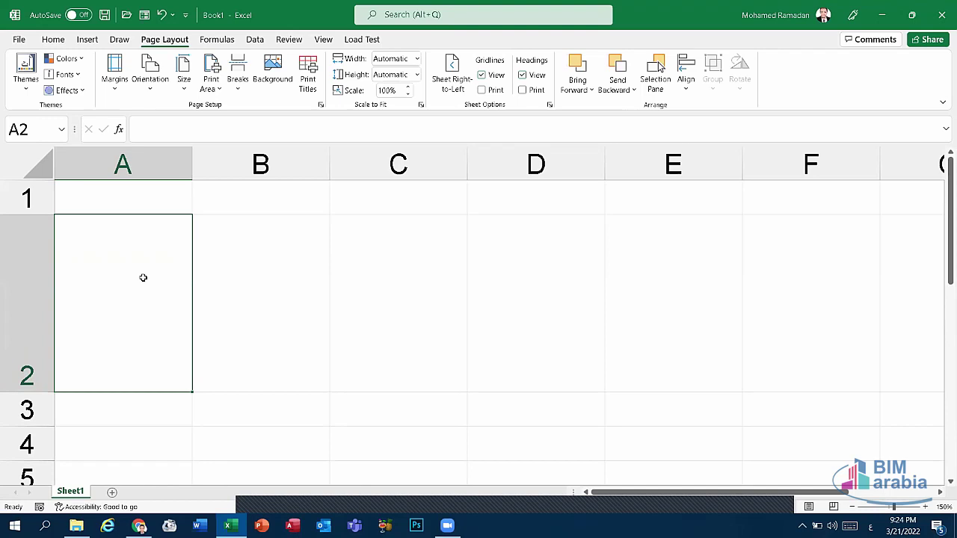
pyautogui.write('محمد')
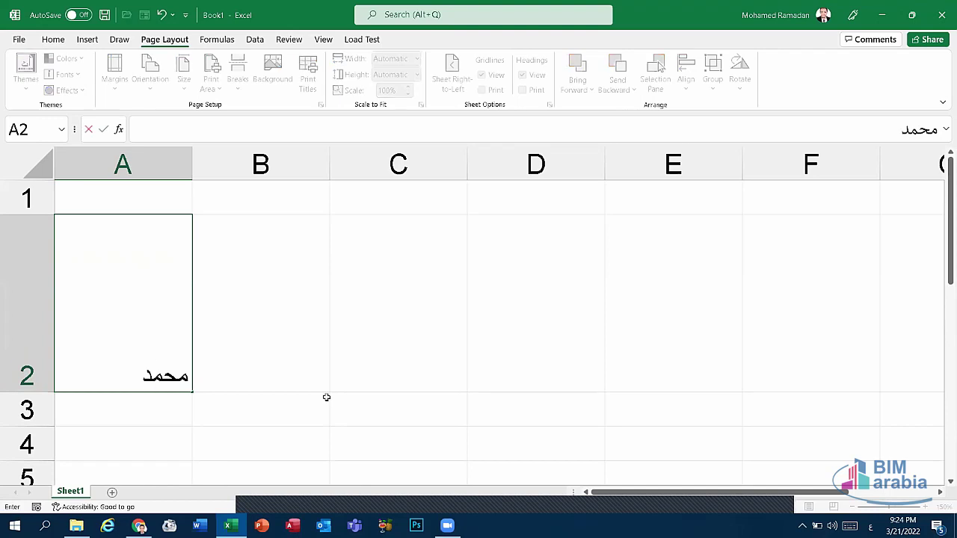
pyautogui.press('Tab')
pyautogui.click(174, 340)
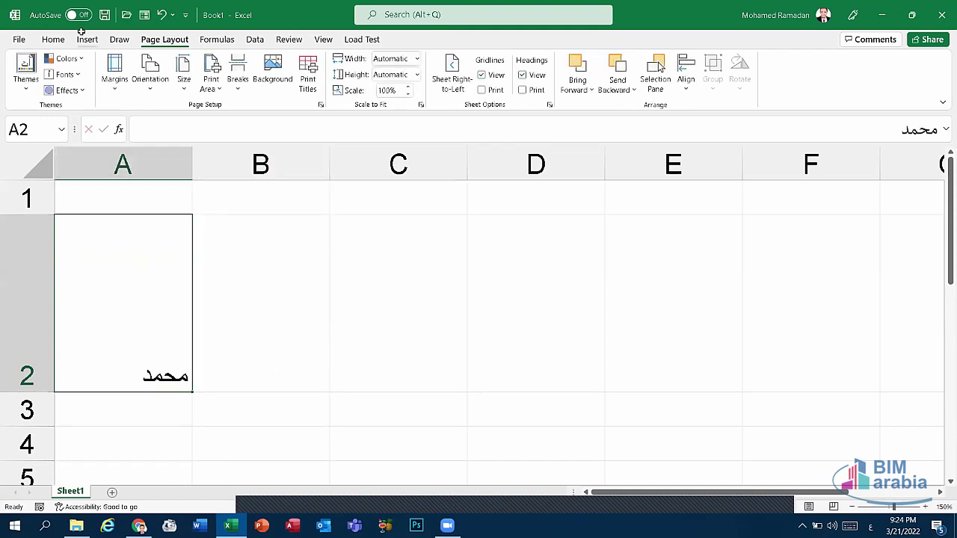
pyautogui.click(53, 39)
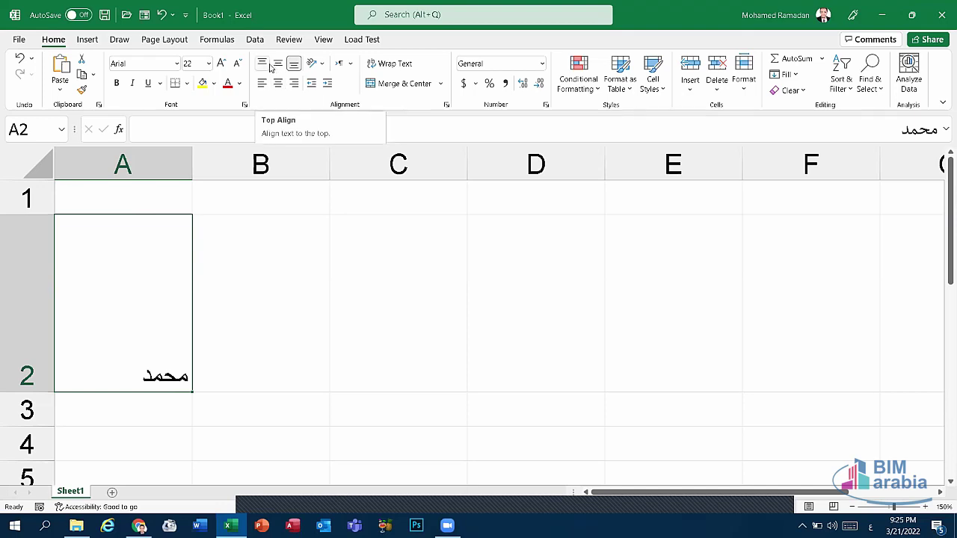
# Try middle, top and bottom, then right, left and centre alignment on A2
pyautogui.click(280, 64)
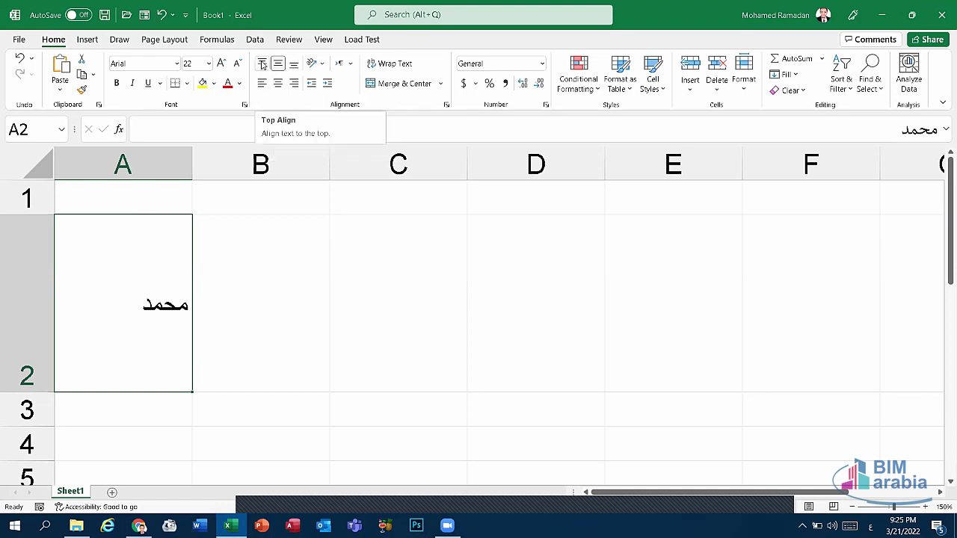
pyautogui.click(262, 65)
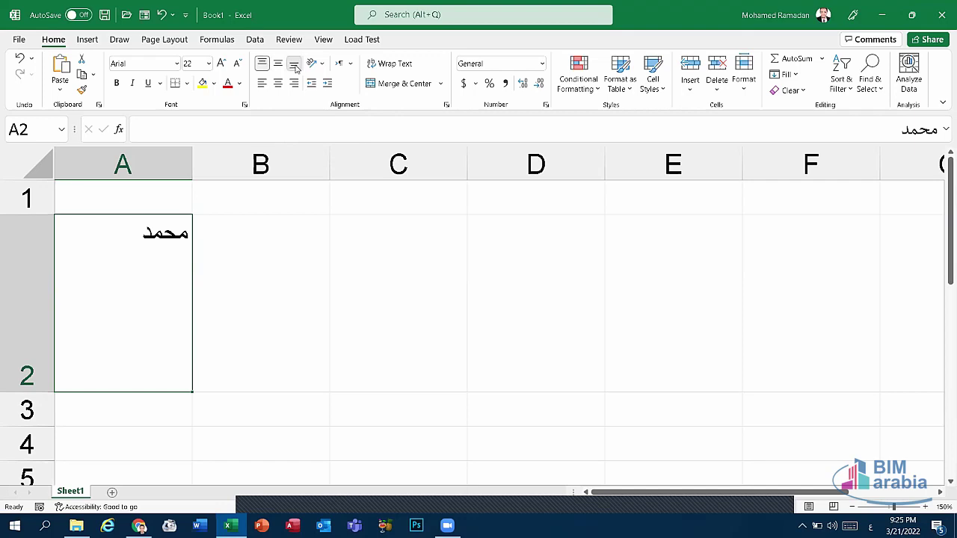
pyautogui.click(295, 64)
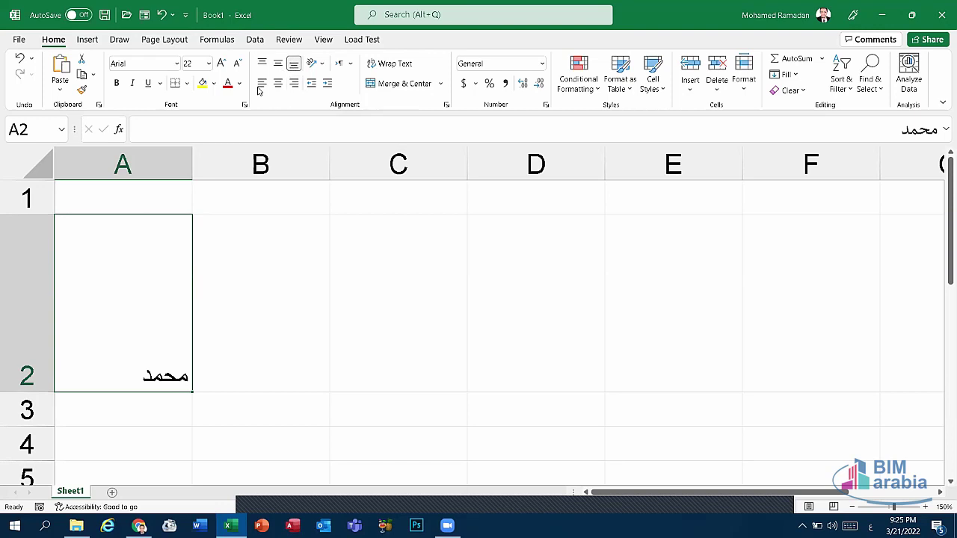
pyautogui.click(297, 86)
pyautogui.click(262, 83)
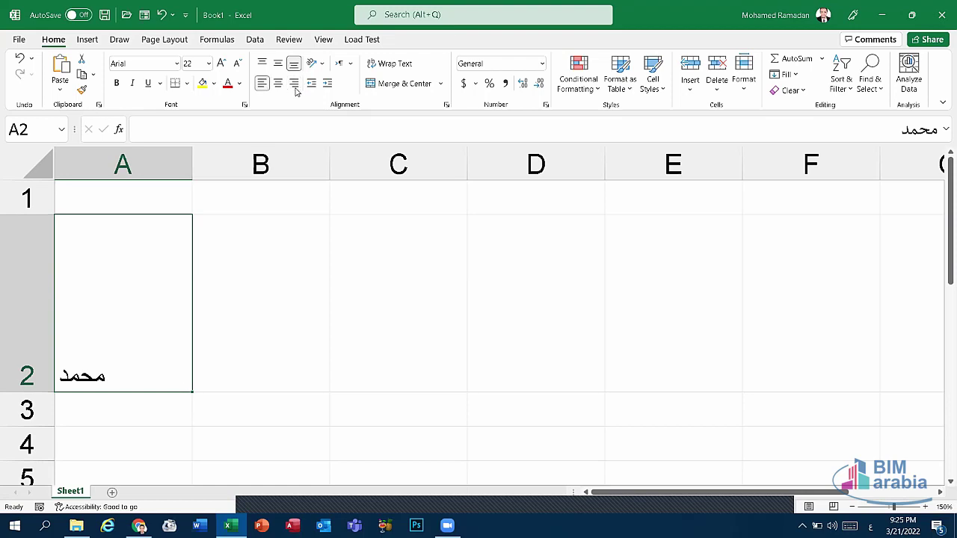
pyautogui.click(278, 83)
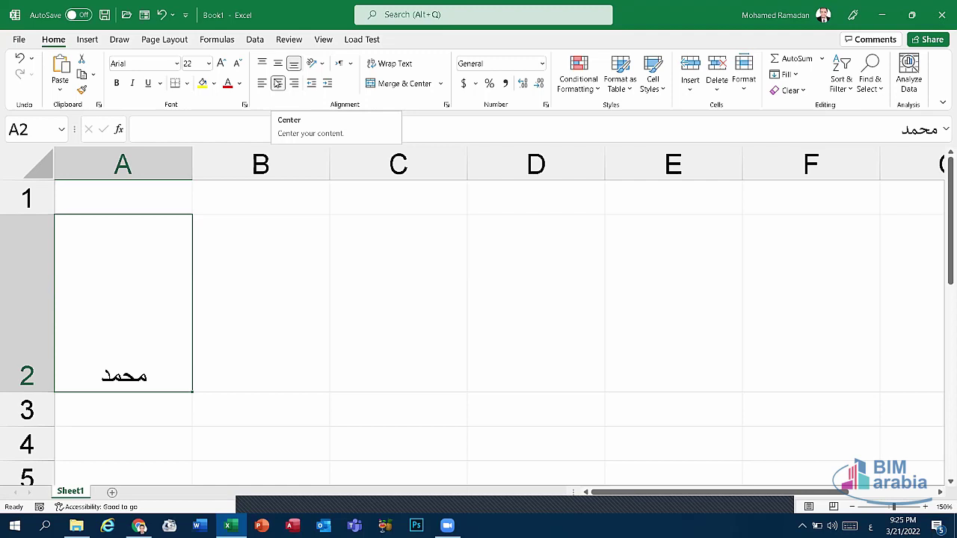
# Vertically centre the A2 text with Middle Align on the Home tab
pyautogui.click(150, 43)
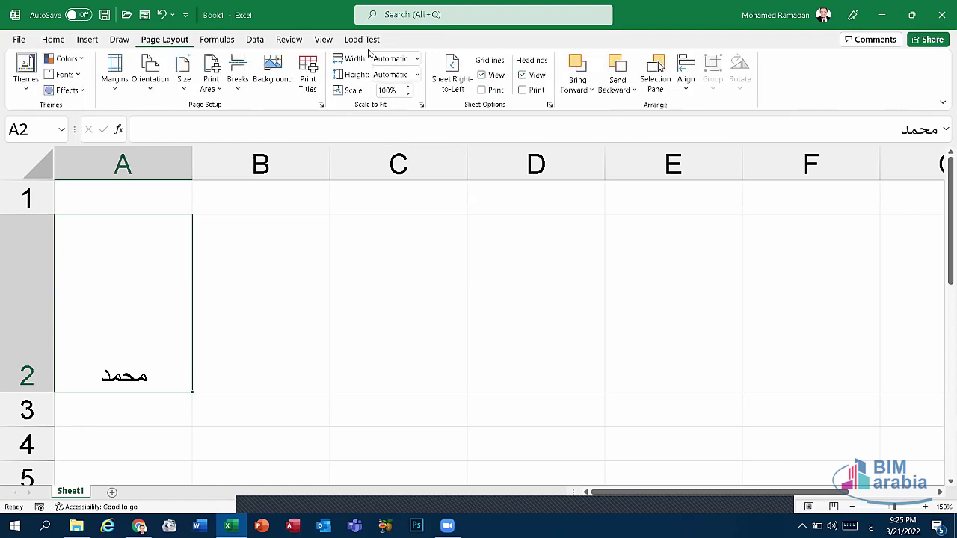
pyautogui.click(53, 40)
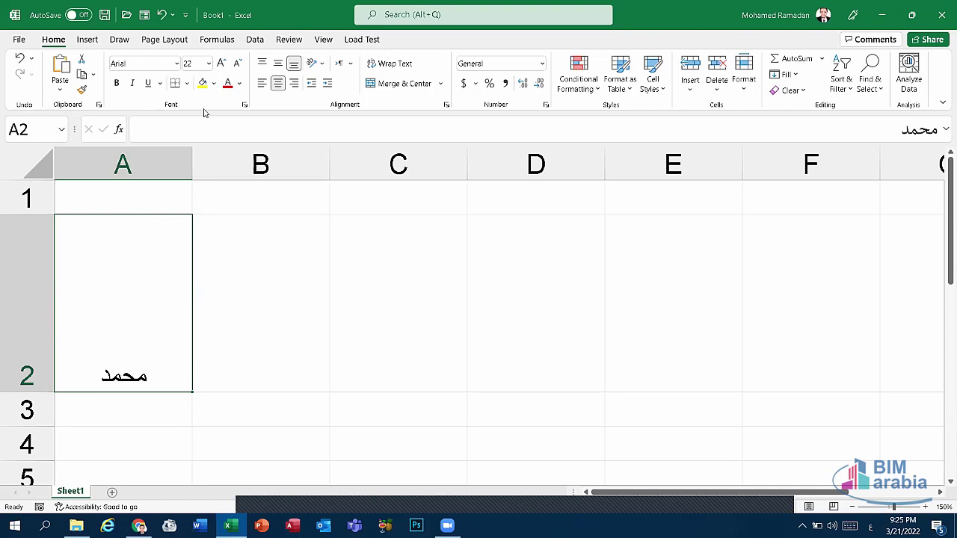
pyautogui.click(278, 63)
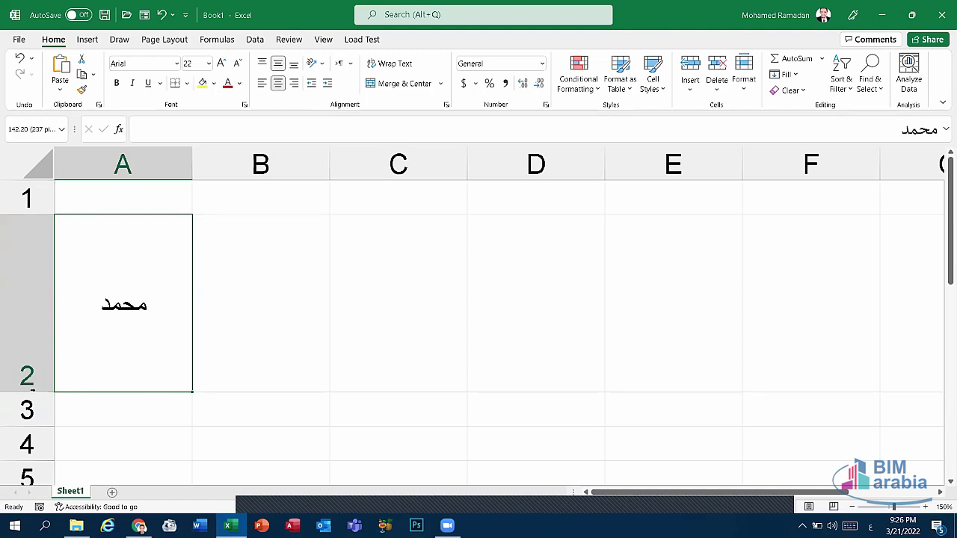
# Autofit row 2 back to normal height and delete the Arabic name from A2
pyautogui.doubleClick(22, 391)
pyautogui.click(164, 252)
pyautogui.click(163, 247)
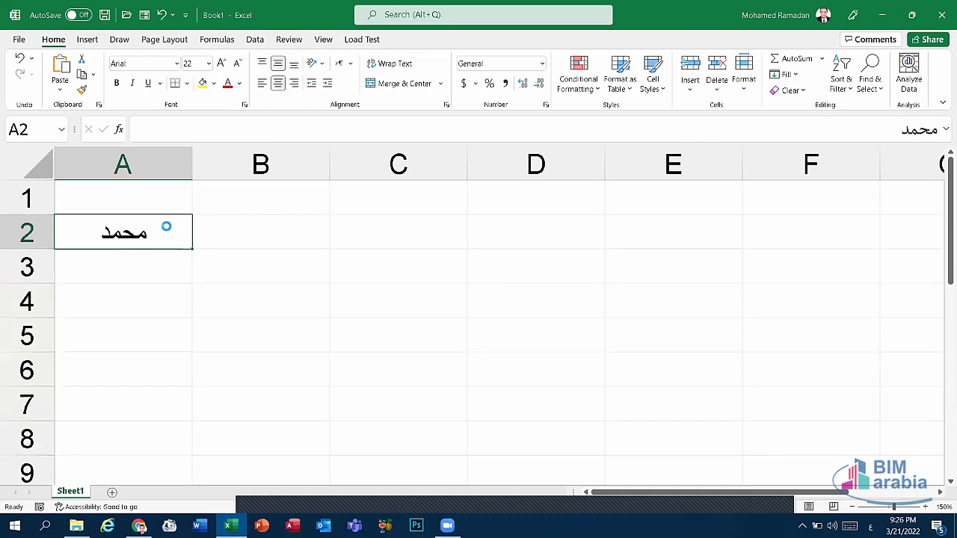
pyautogui.press('Delete')
# Step the active cell through A1:D2 with the arrow keys, ending on D2
pyautogui.press('Down')
pyautogui.press('Down')
pyautogui.press('Up')
pyautogui.press('Up')
pyautogui.press('Up')
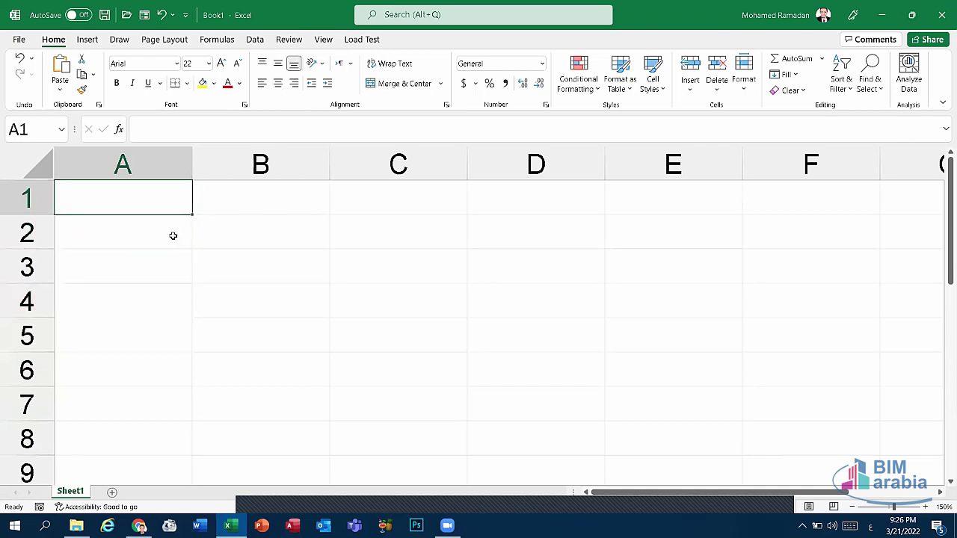
pyautogui.press('Right')
pyautogui.press('Down')
pyautogui.press('Up')
pyautogui.press('Right')
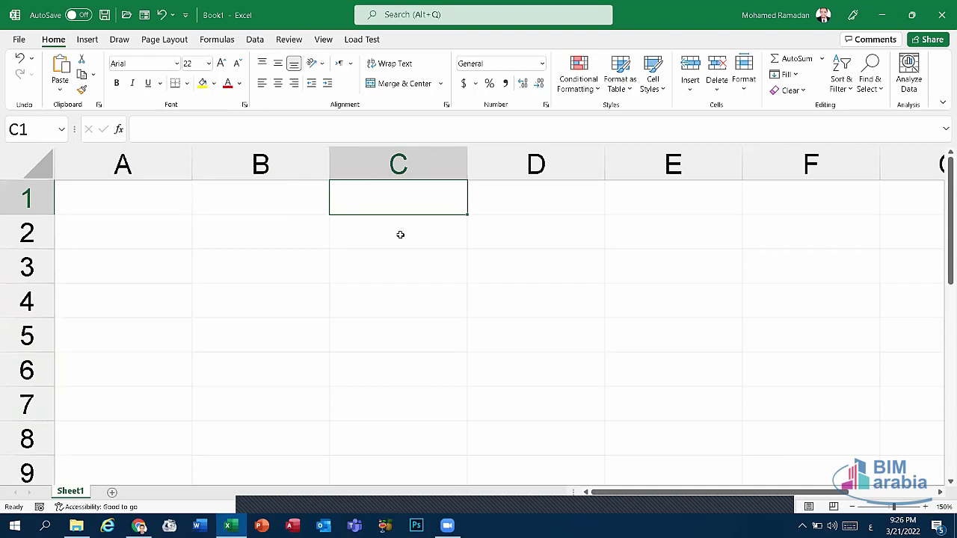
pyautogui.press('Down')
pyautogui.press('Up')
pyautogui.press('Right')
pyautogui.press('Down')
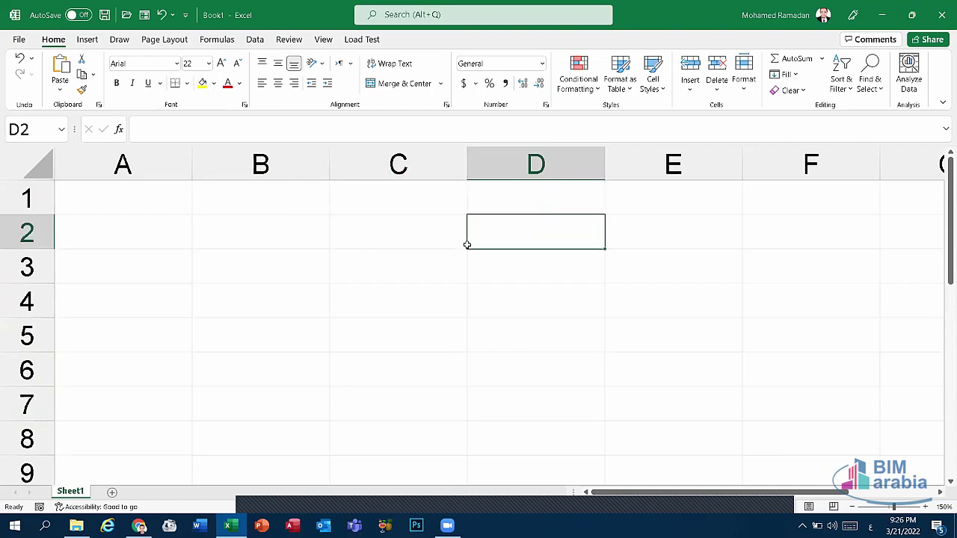
# Select A2, then A1, and move the active cell down and right to B3
pyautogui.click(100, 230)
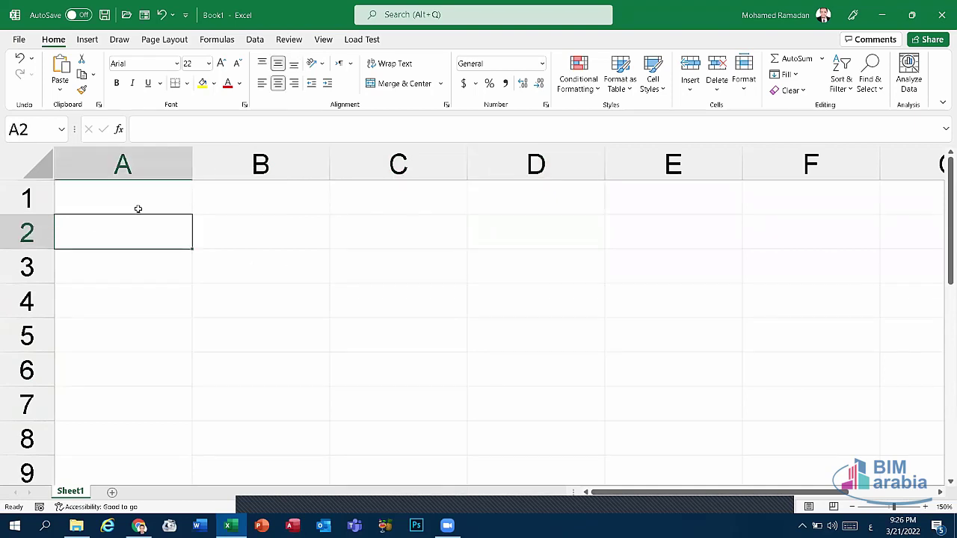
pyautogui.click(143, 203)
pyautogui.press('Down')
pyautogui.press('Down')
pyautogui.press('Right')
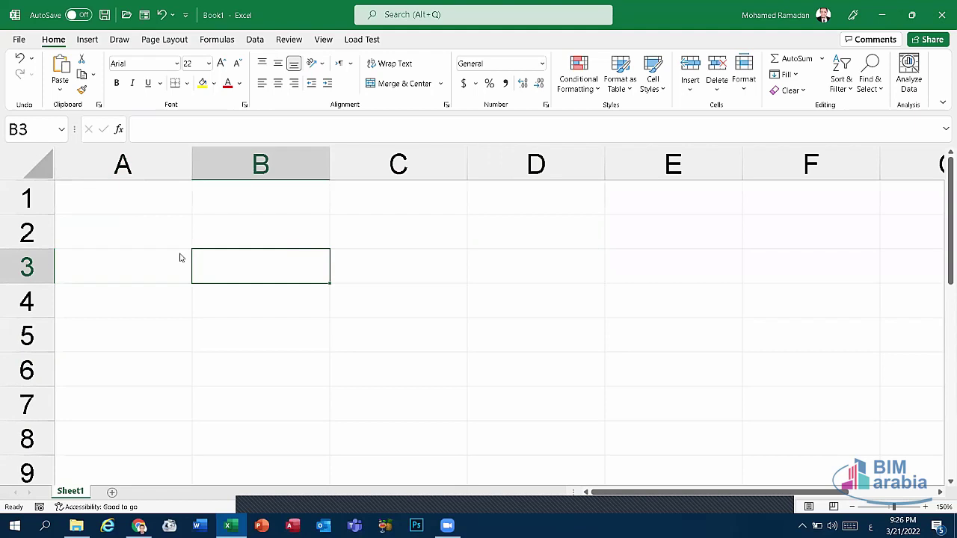
pyautogui.click(506, 515)
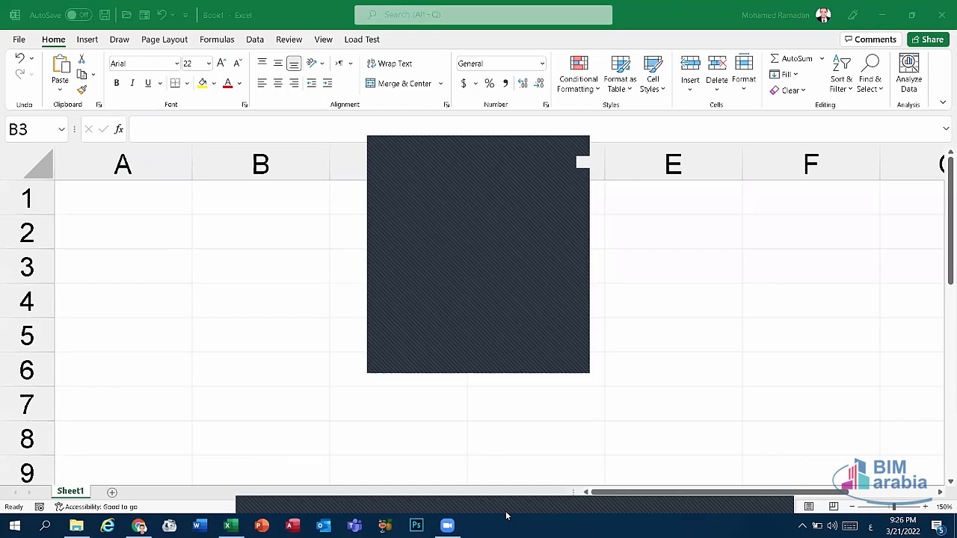
pyautogui.click(925, 507)
pyautogui.click(926, 507)
pyautogui.click(925, 507)
pyautogui.click(926, 507)
pyautogui.click(926, 507)
pyautogui.click(926, 506)
pyautogui.click(926, 507)
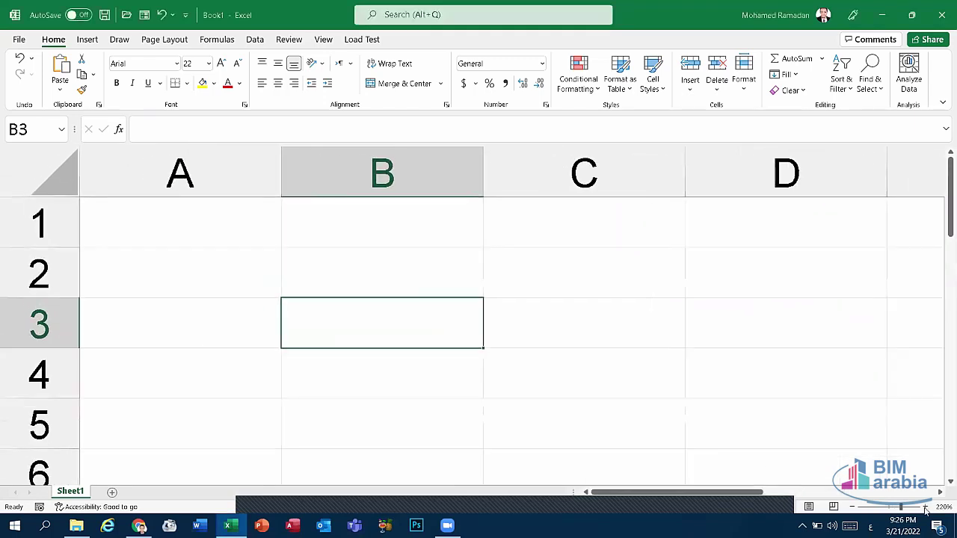
pyautogui.click(925, 507)
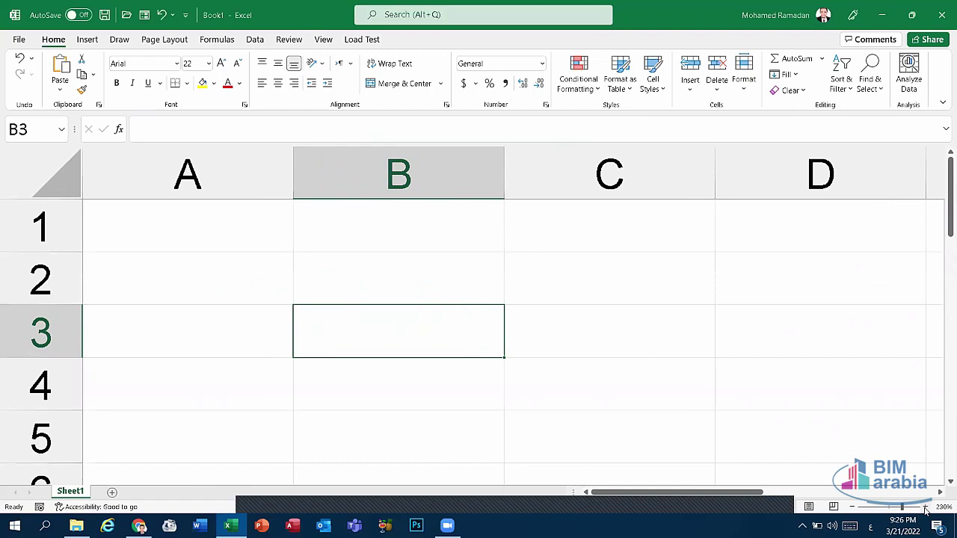
pyautogui.click(926, 507)
pyautogui.click(925, 507)
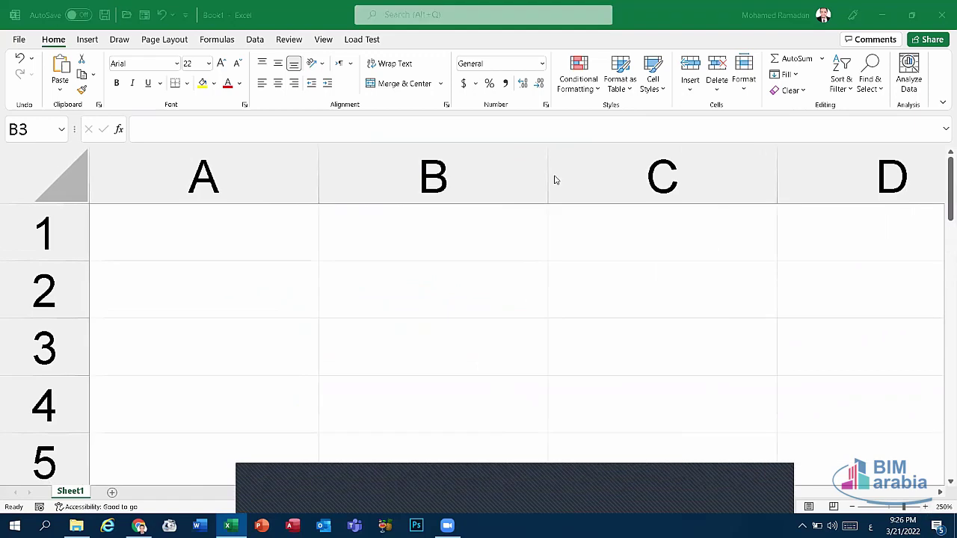
pyautogui.click(235, 241)
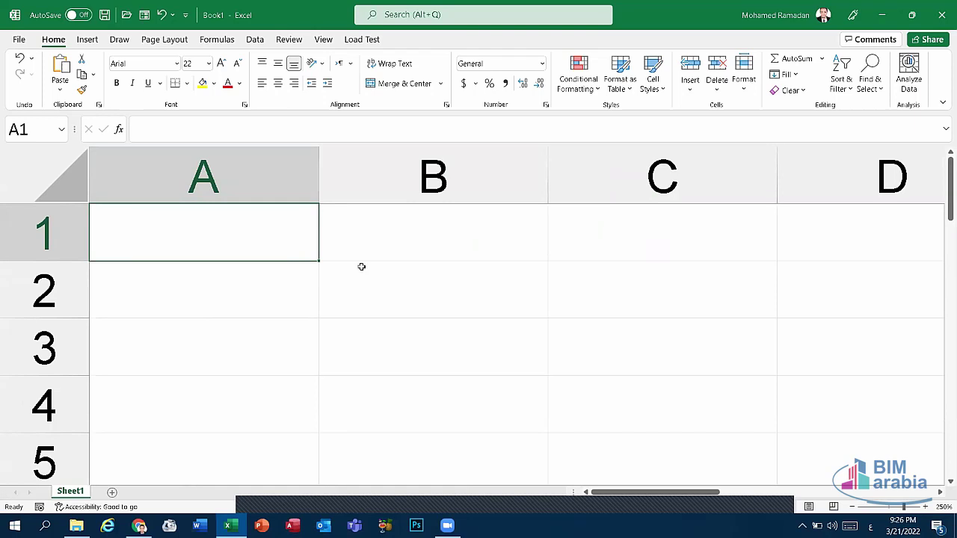
pyautogui.scroll(-1, 261, 312)
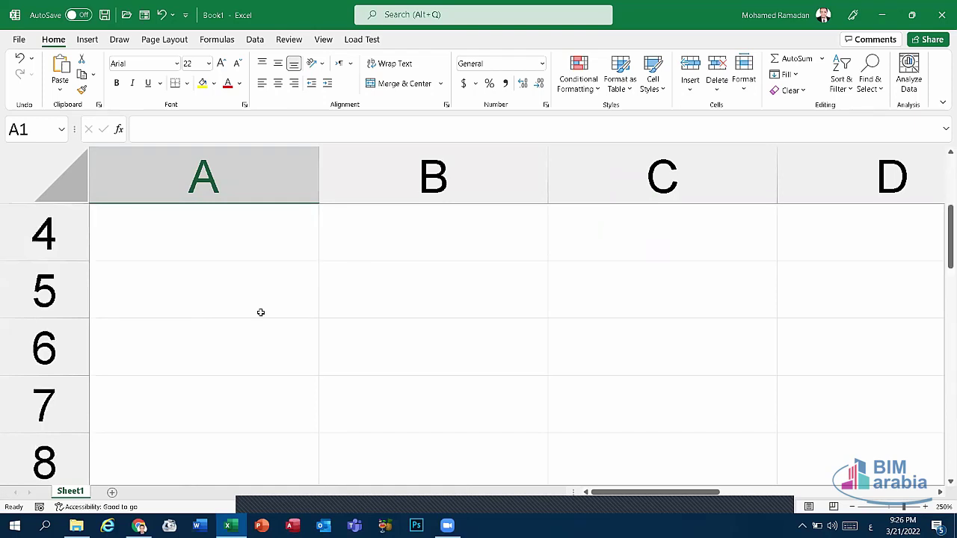
pyautogui.scroll(1, 263, 306)
pyautogui.click(243, 281)
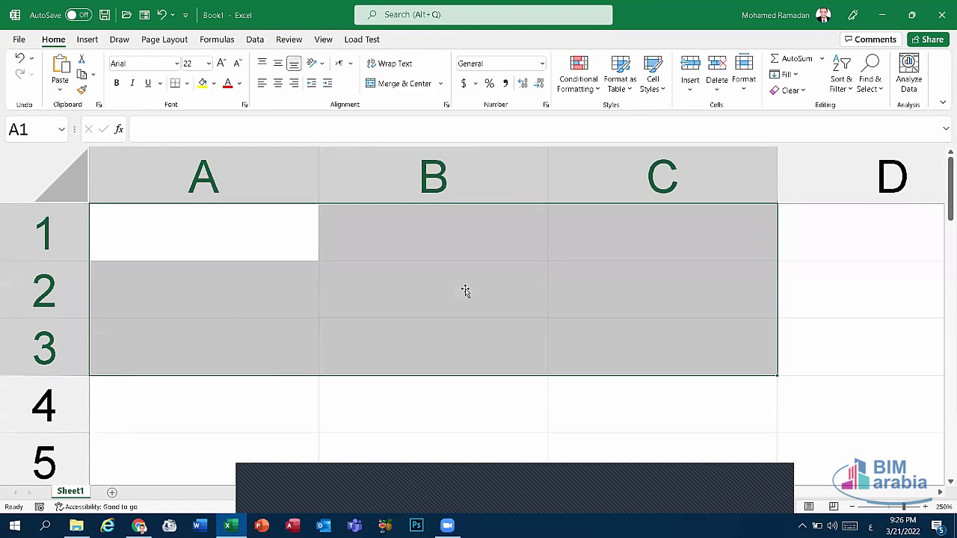
pyautogui.click(489, 313)
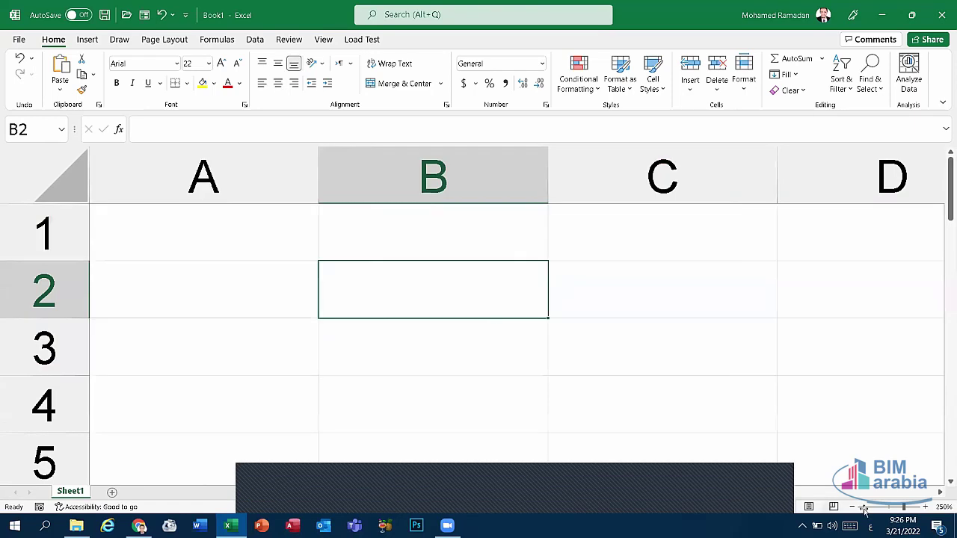
pyautogui.click(860, 508)
pyautogui.click(859, 509)
pyautogui.click(854, 508)
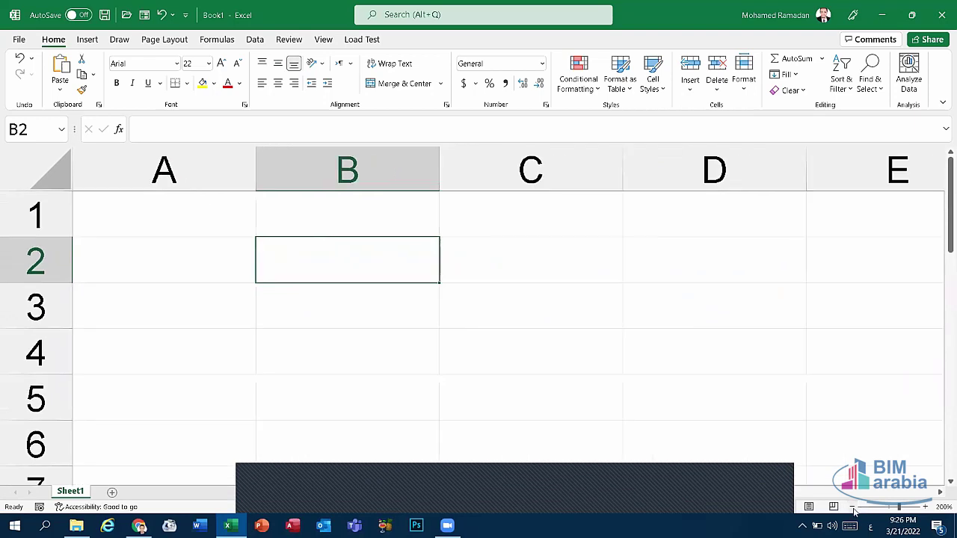
pyautogui.click(854, 509)
pyautogui.click(924, 506)
pyautogui.click(851, 506)
pyautogui.click(852, 507)
pyautogui.click(851, 507)
pyautogui.click(851, 507)
pyautogui.click(852, 506)
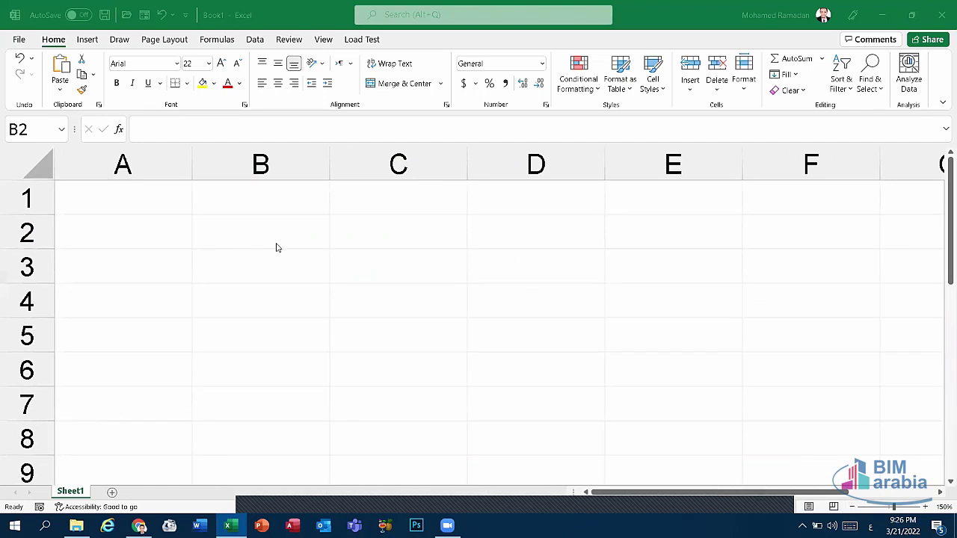
pyautogui.click(126, 196)
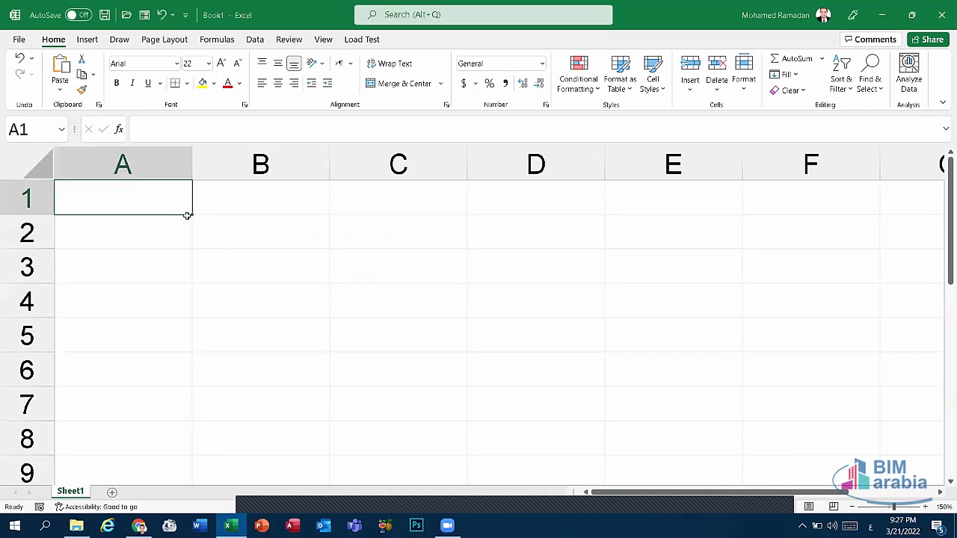
pyautogui.press('Right')
pyautogui.press('Right')
pyautogui.press('Right')
pyautogui.press('Down')
pyautogui.press('Down')
pyautogui.press('Down')
pyautogui.press('Down')
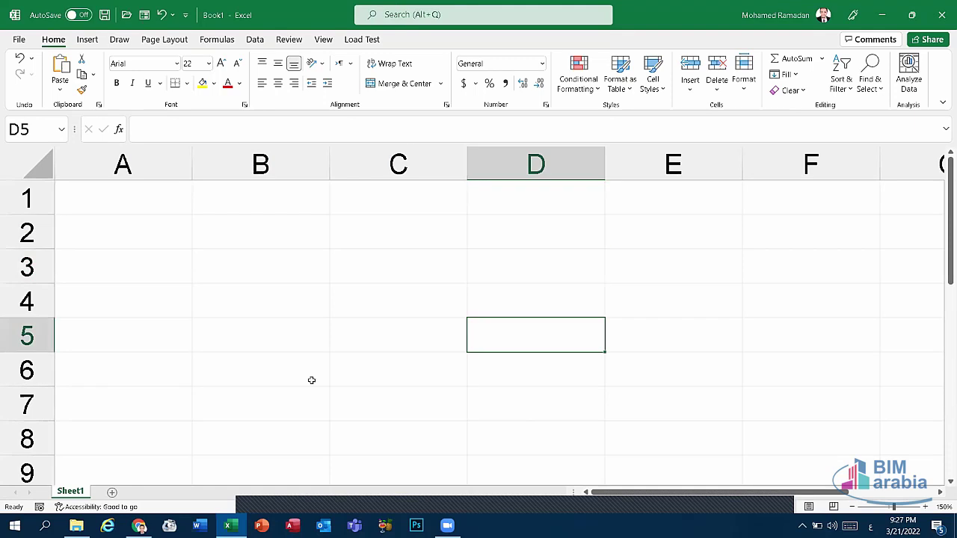
pyautogui.press('Left')
pyautogui.press('Left')
pyautogui.press('Left')
pyautogui.press('Up')
pyautogui.press('Up')
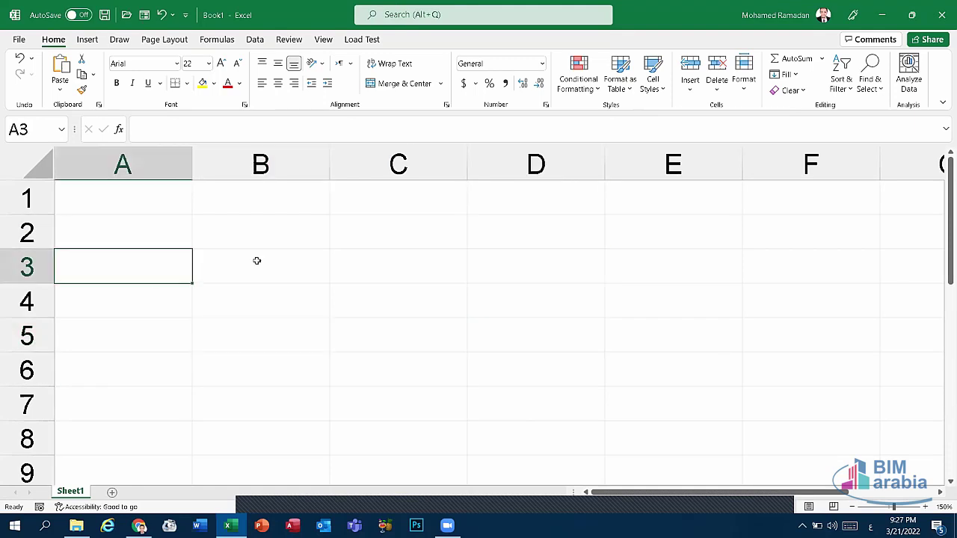
pyautogui.press('Right')
pyautogui.press('Right')
pyautogui.press('Left')
pyautogui.press('Up')
pyautogui.press('Up')
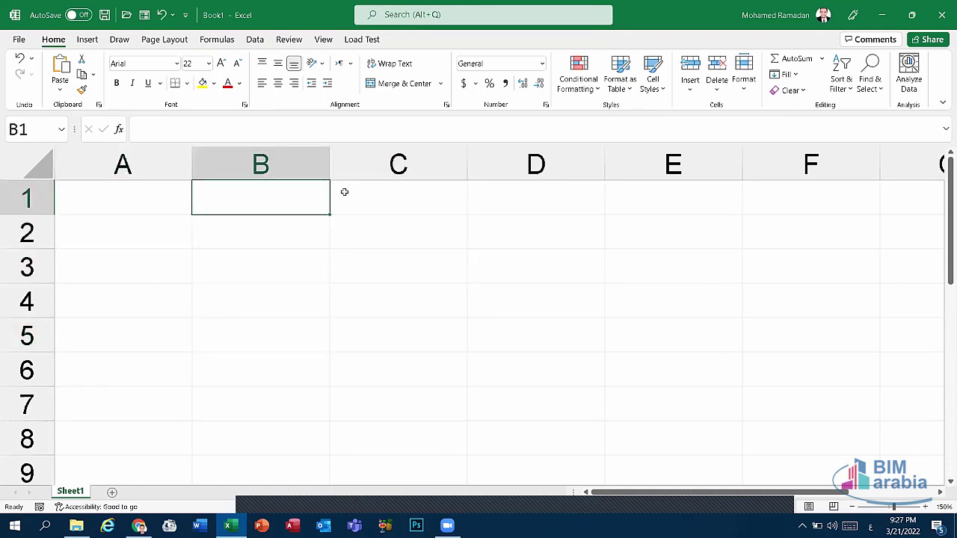
pyautogui.press('Right')
pyautogui.press('Down')
pyautogui.press('Right')
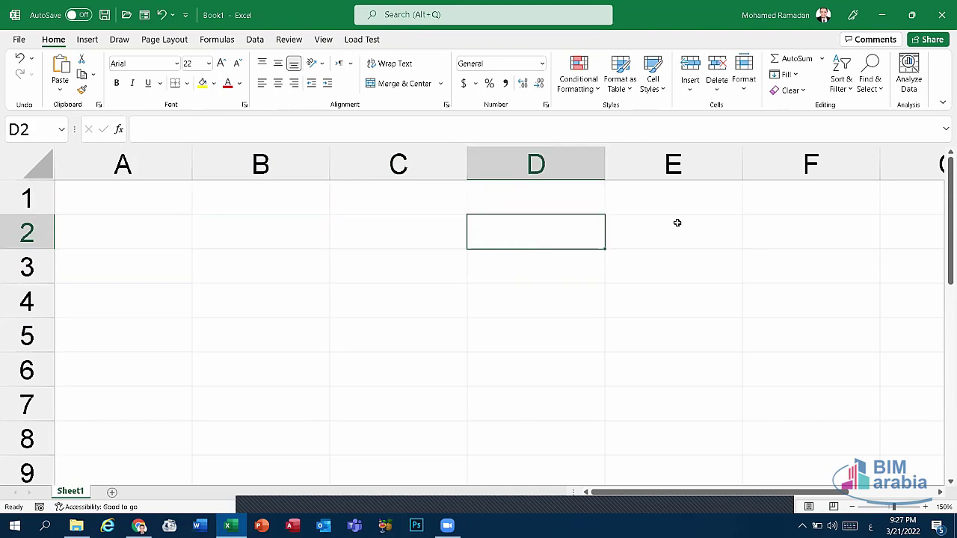
pyautogui.press('Right')
pyautogui.press('Down')
pyautogui.press('Left')
pyautogui.press('Left')
pyautogui.press('Left')
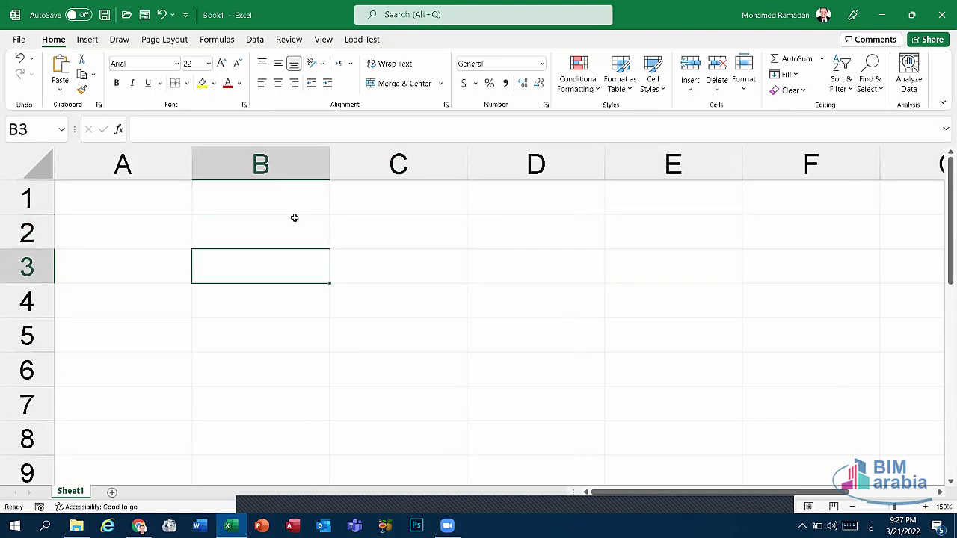
pyautogui.press('Up')
pyautogui.press('Up')
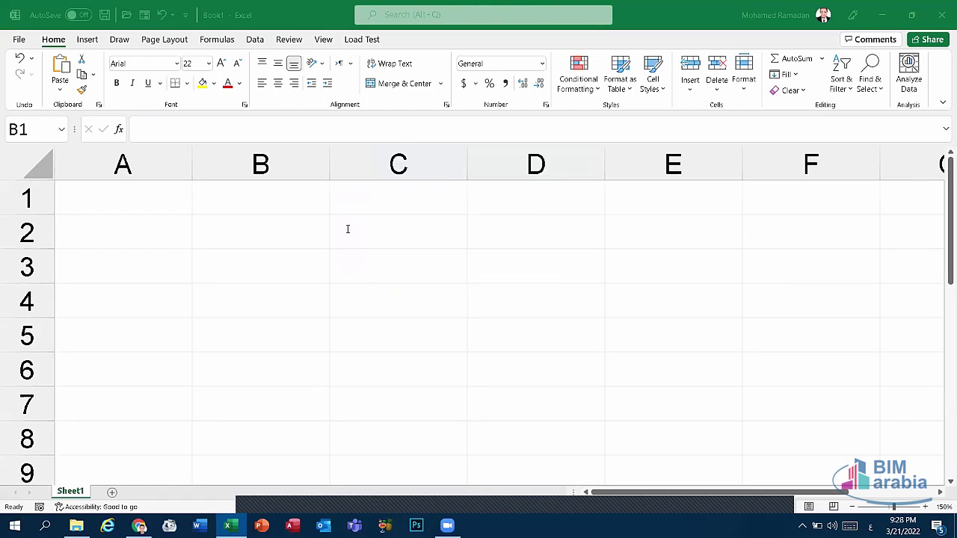
pyautogui.click(257, 231)
pyautogui.click(140, 190)
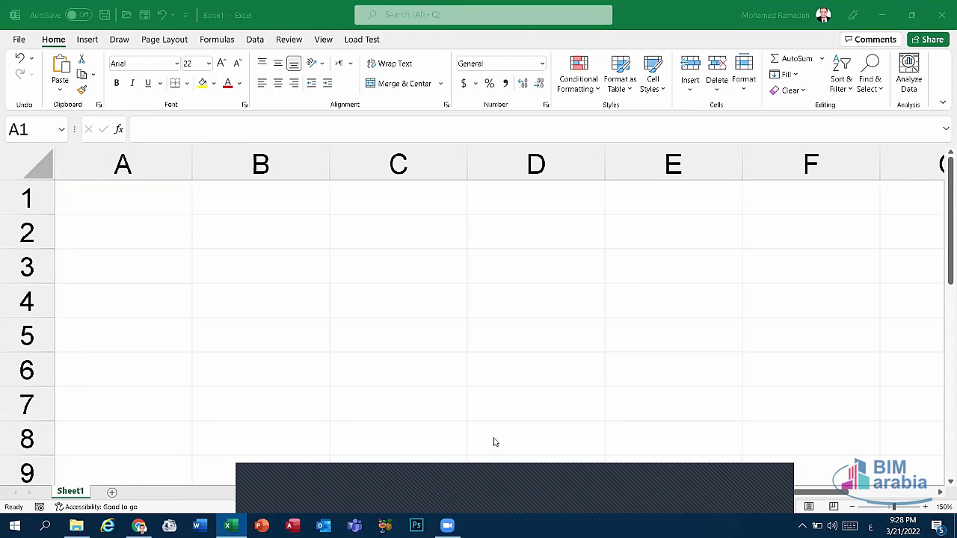
pyautogui.click(109, 218)
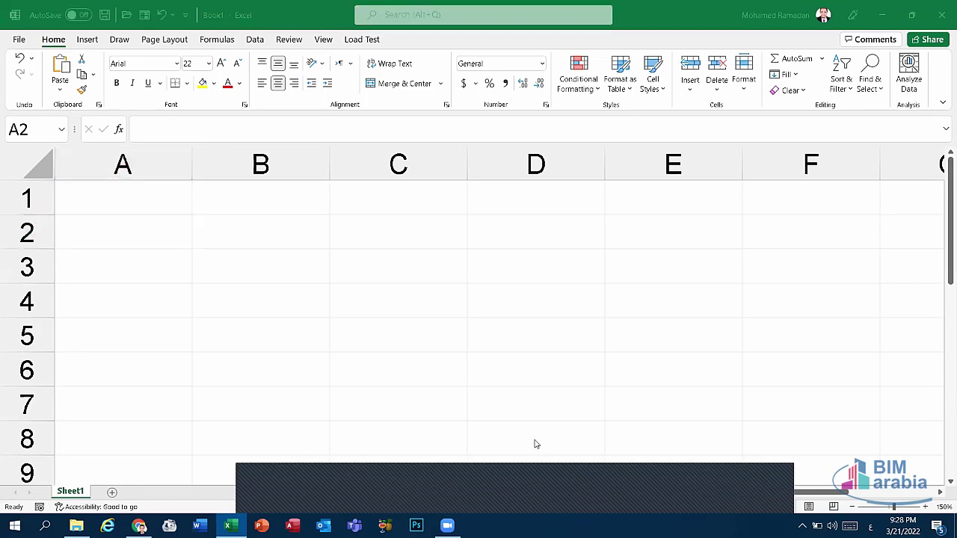
pyautogui.rightClick(502, 209)
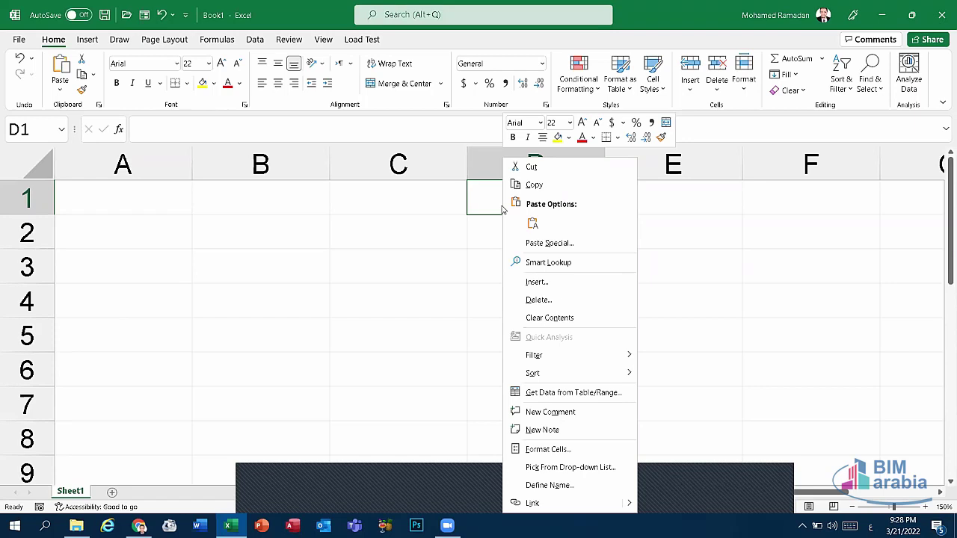
pyautogui.press('Escape')
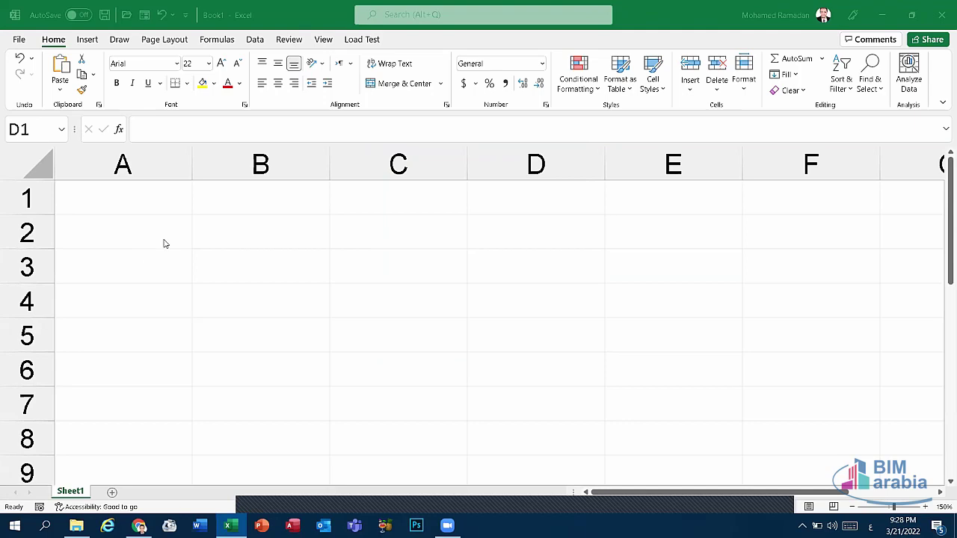
# Select the whole sheet, apply Middle Align and Center, then deselect
pyautogui.click(44, 171)
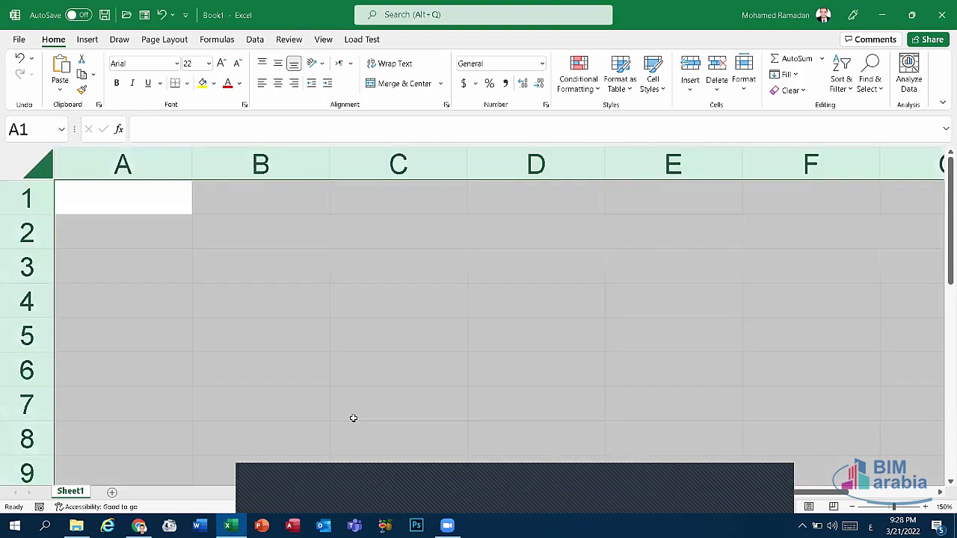
pyautogui.click(439, 516)
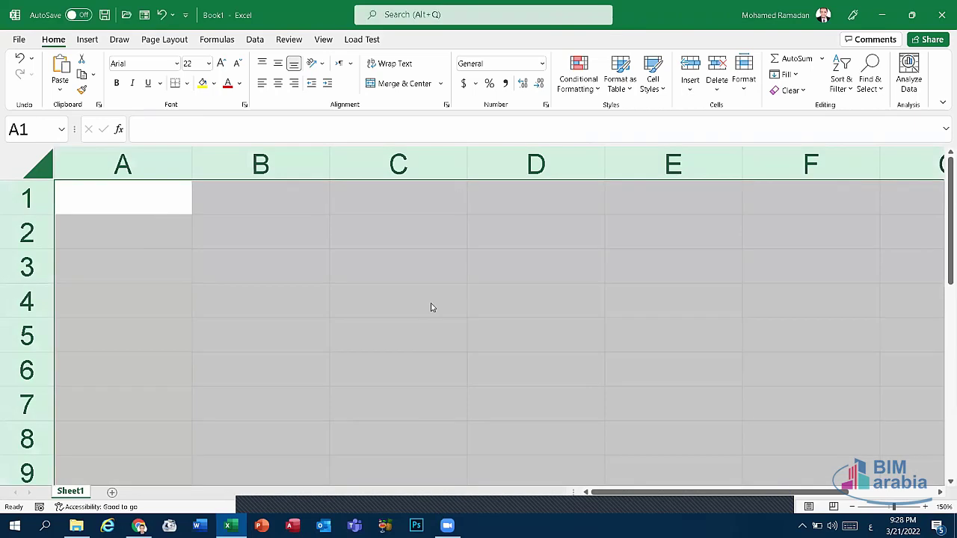
pyautogui.click(278, 65)
pyautogui.click(277, 83)
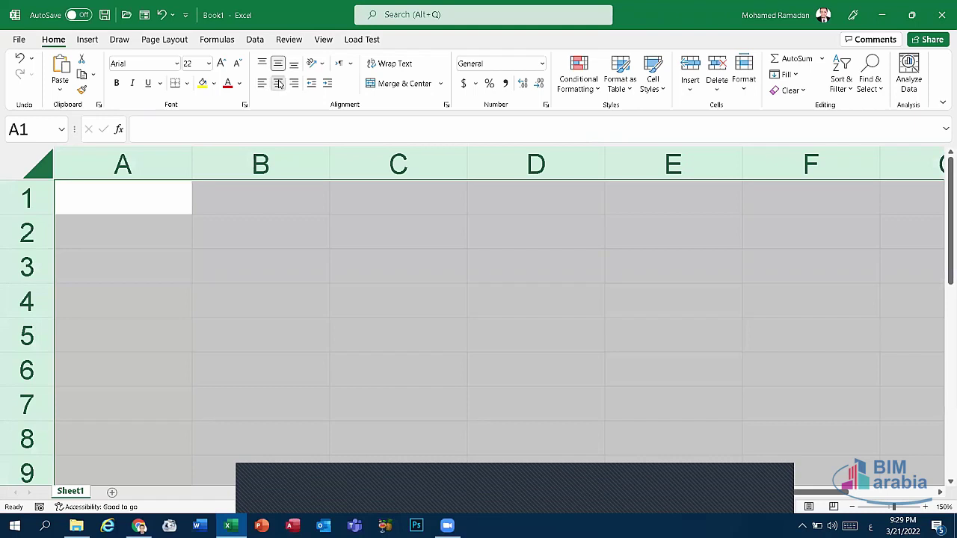
pyautogui.click(169, 261)
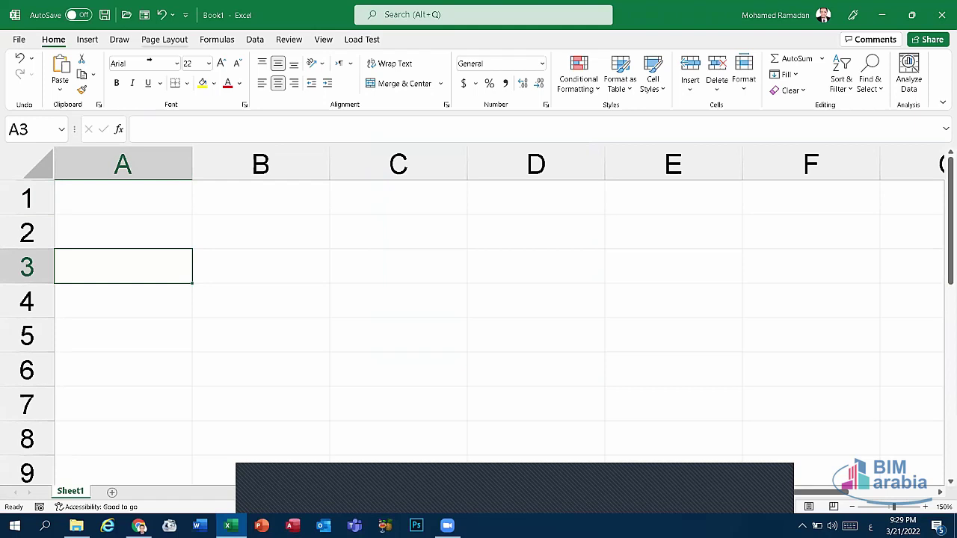
pyautogui.click(122, 164)
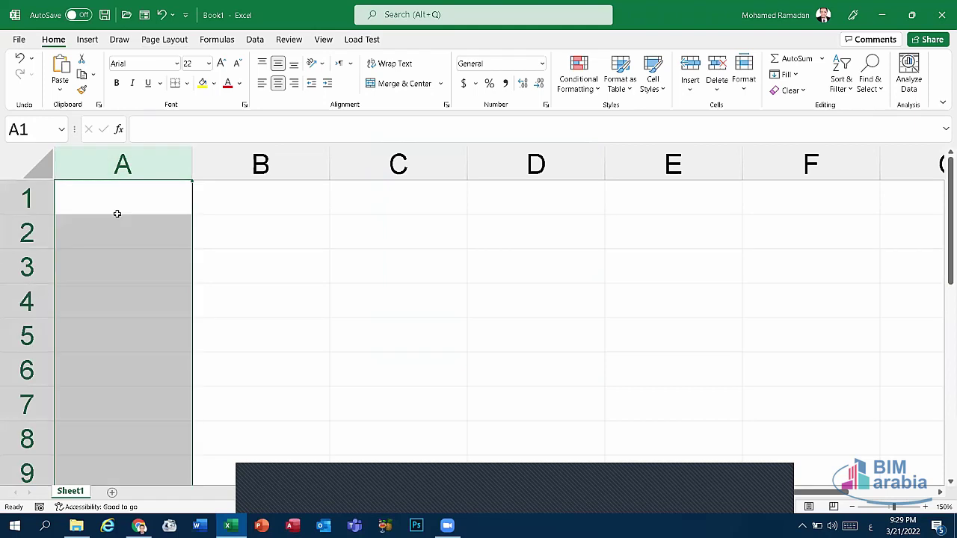
pyautogui.click(260, 164)
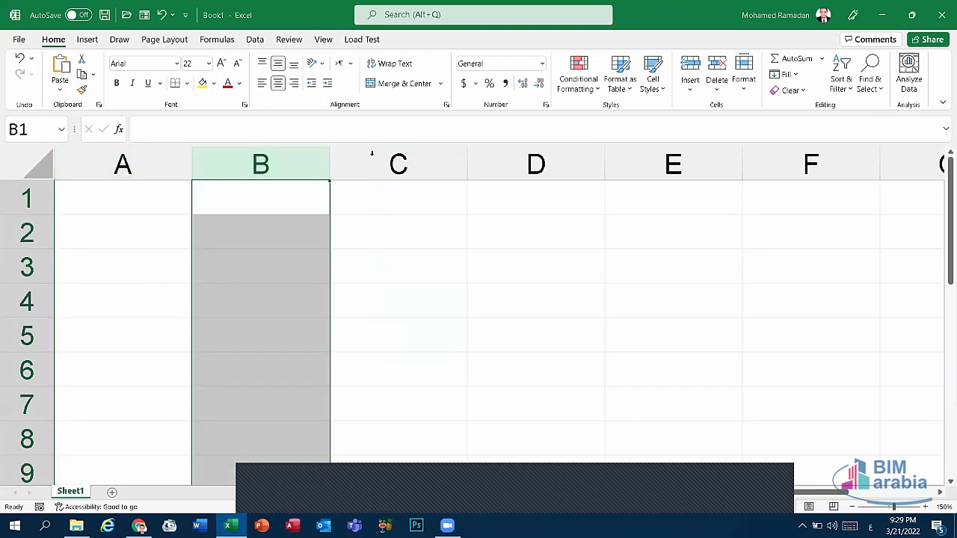
pyautogui.click(427, 172)
pyautogui.click(540, 165)
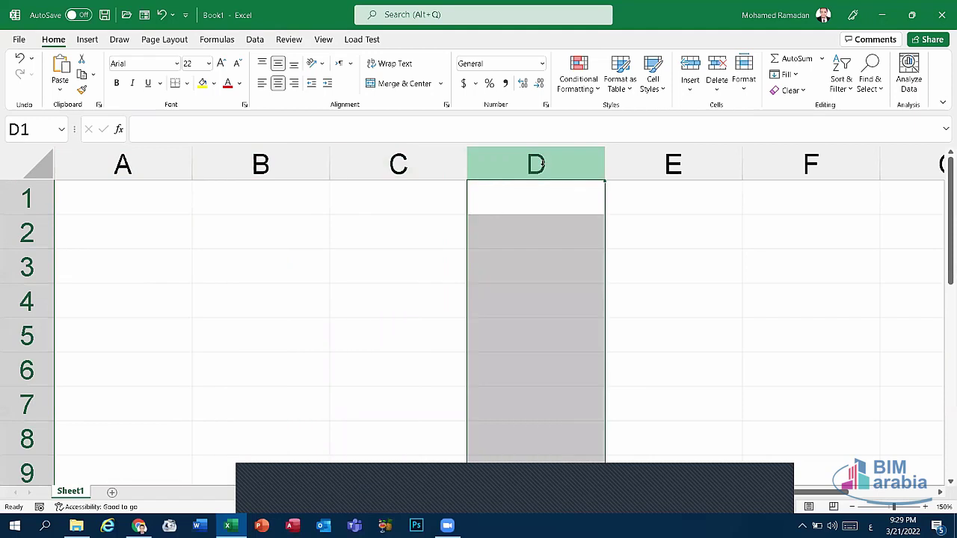
pyautogui.click(7, 202)
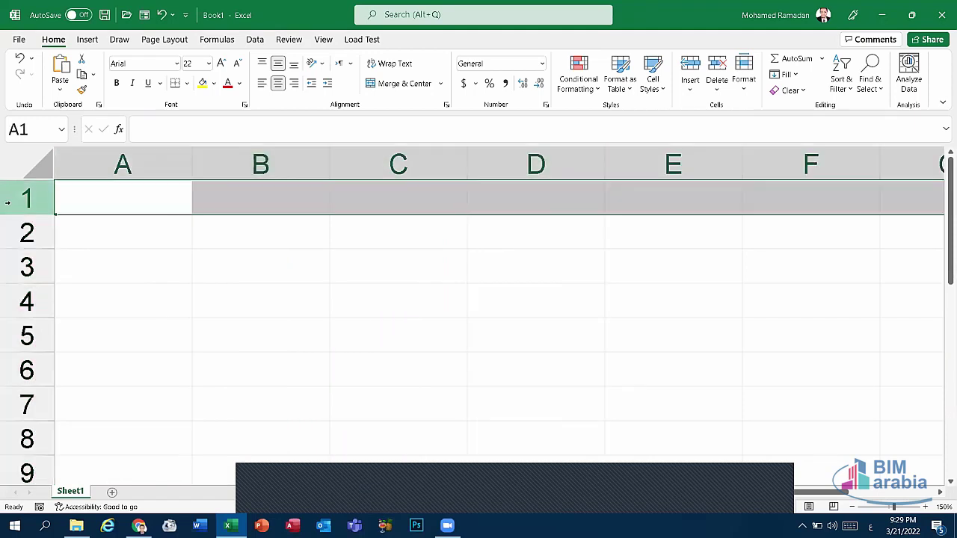
pyautogui.click(7, 231)
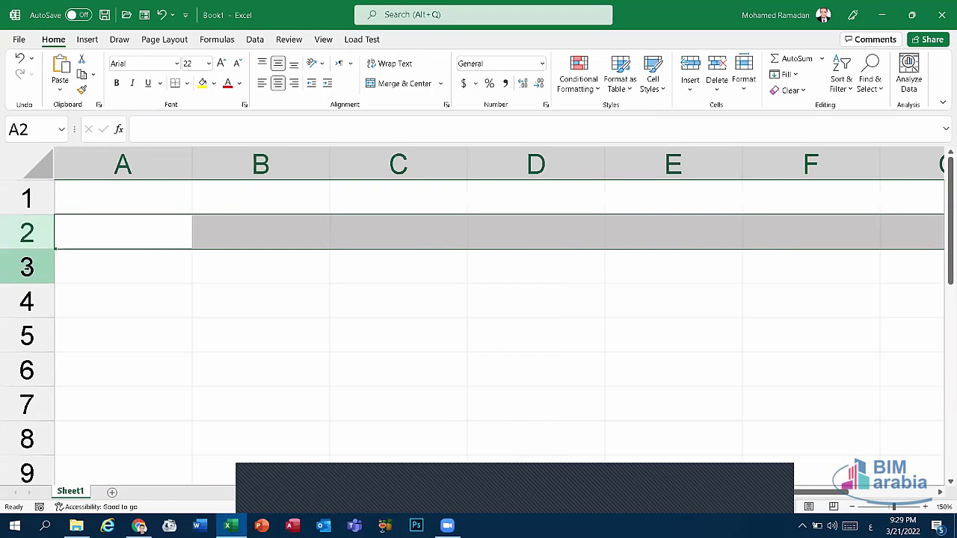
pyautogui.click(8, 267)
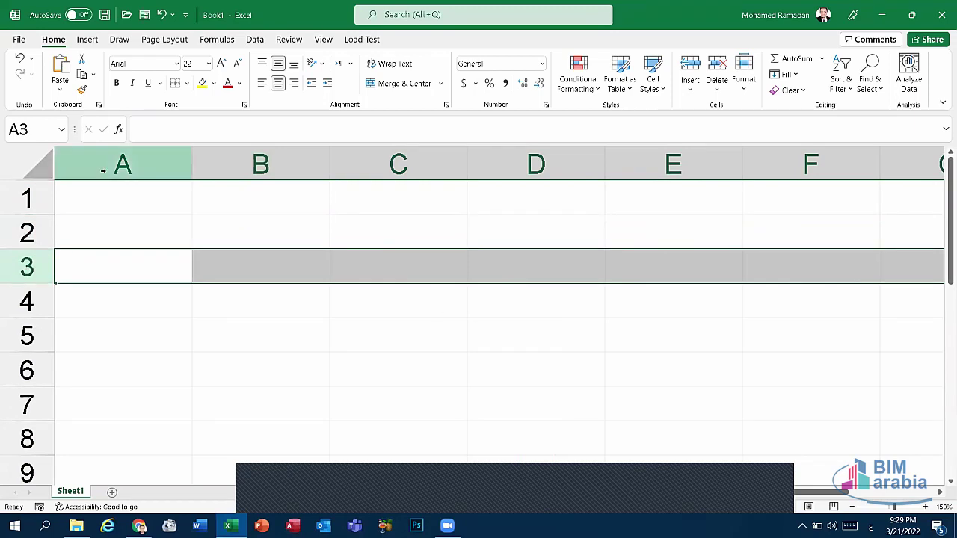
pyautogui.click(44, 182)
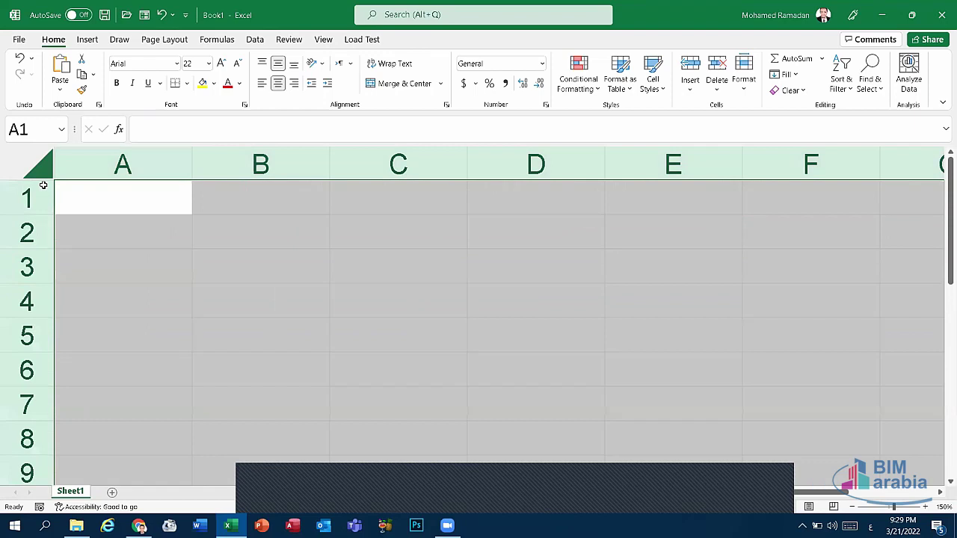
pyautogui.click(185, 261)
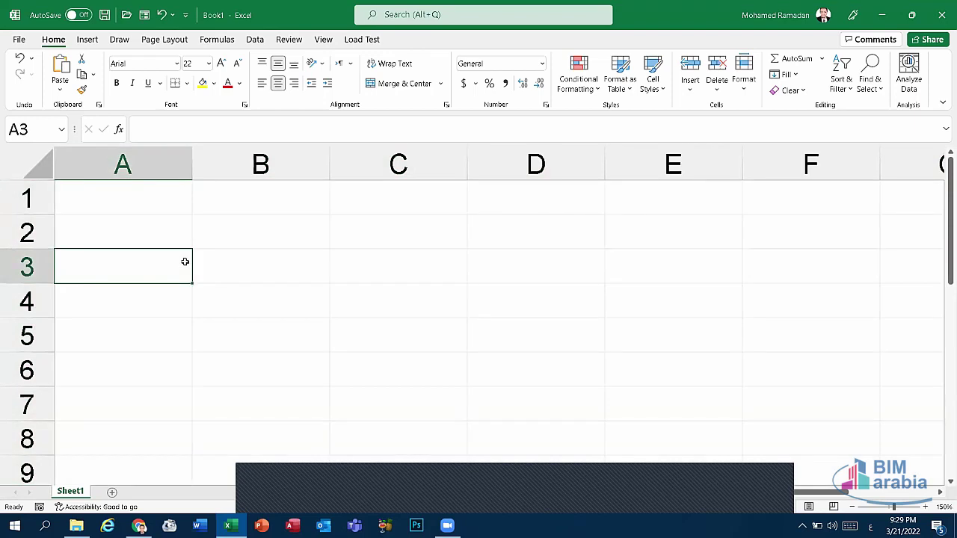
pyautogui.click(271, 267)
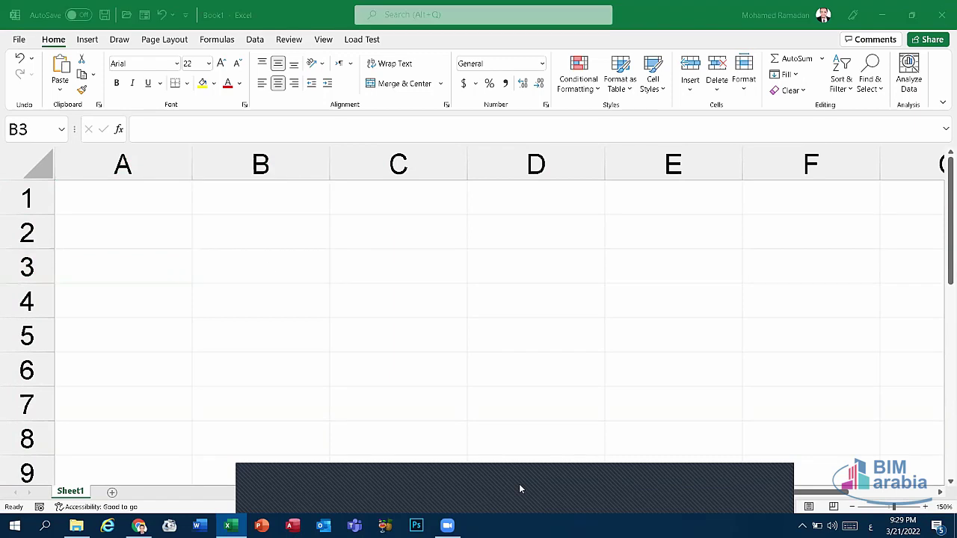
pyautogui.click(36, 164)
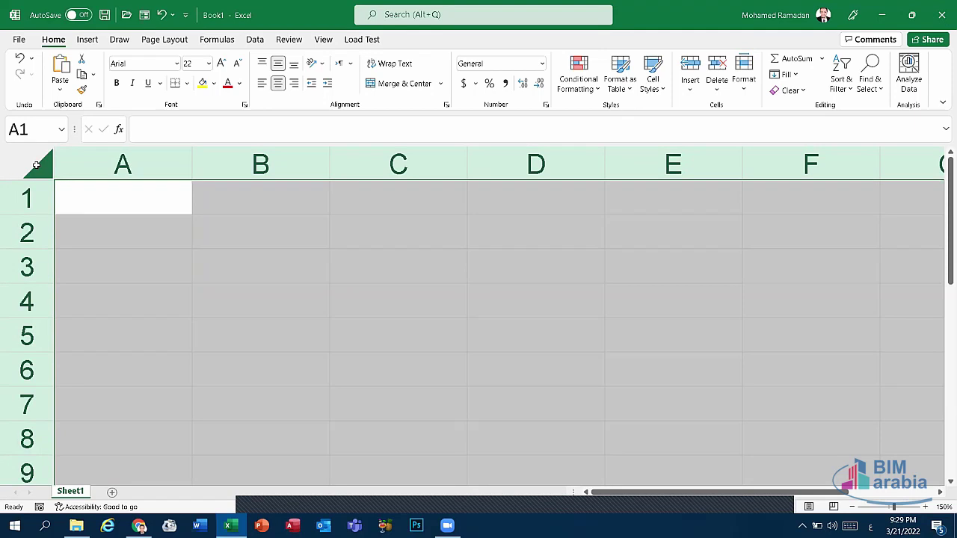
pyautogui.click(226, 269)
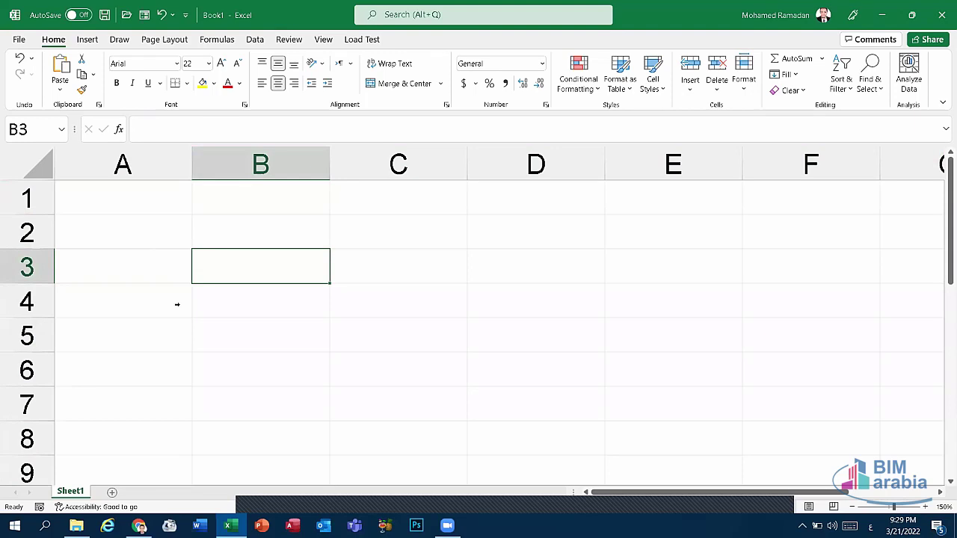
# Select A1, remove a stray Arabic character, and switch keyboard input to English
pyautogui.click(253, 307)
pyautogui.click(170, 196)
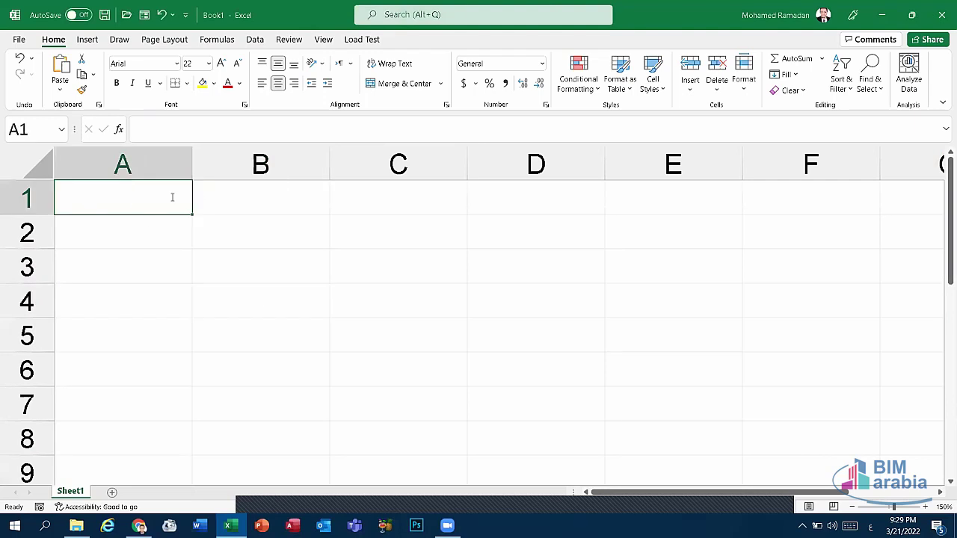
pyautogui.write('ؤ')
pyautogui.press('BackSpace')
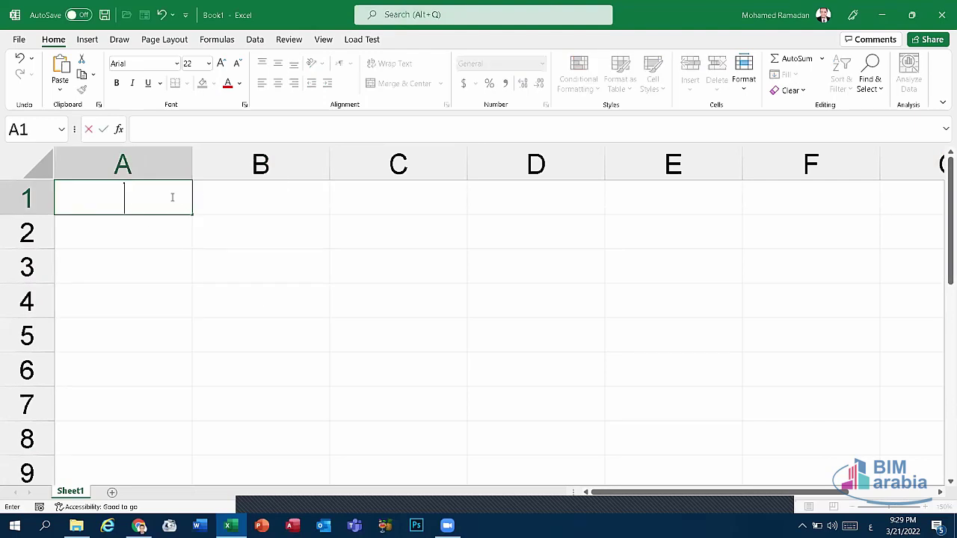
pyautogui.click(870, 526)
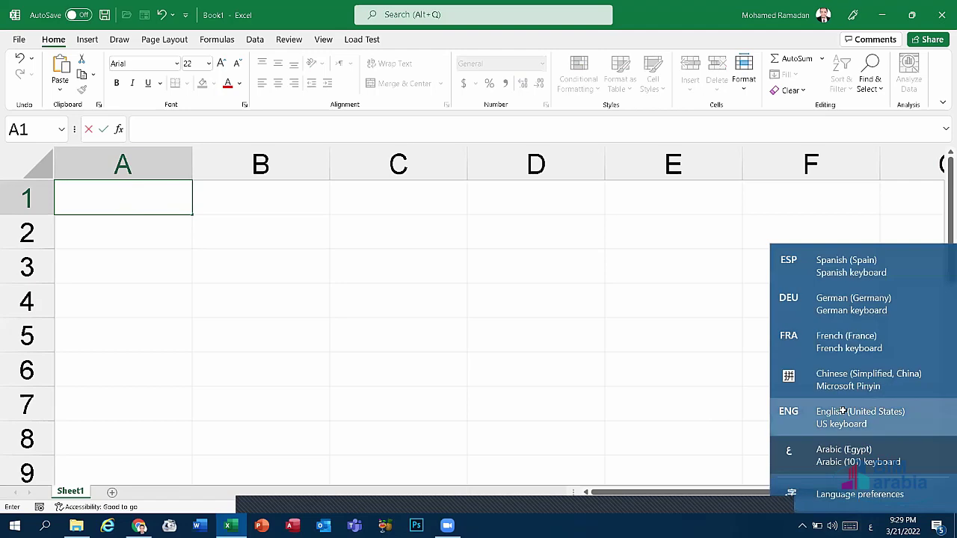
pyautogui.click(843, 417)
# Enter 'ctrl+A' in A1 and type 'ctrl+Shift+space' into A2
pyautogui.write('ctrl')
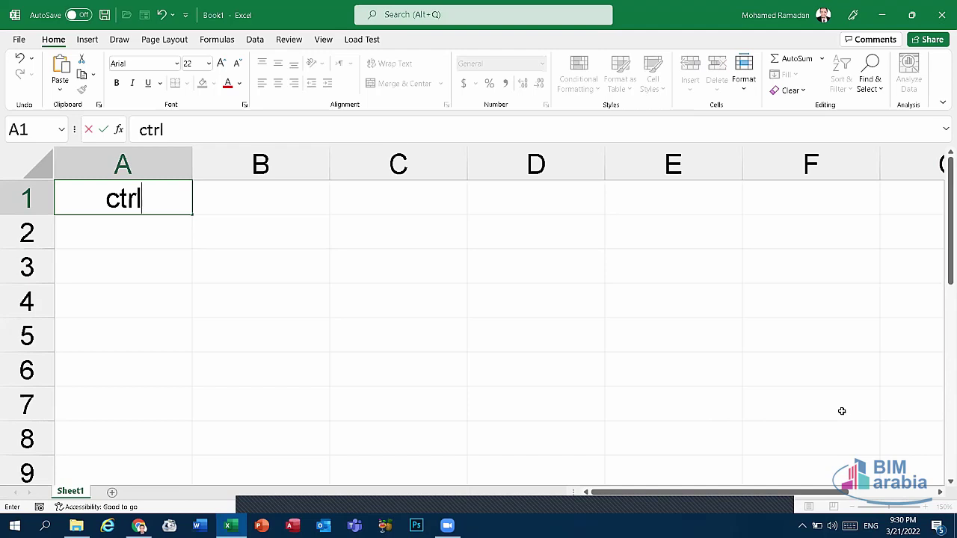
pyautogui.write('+a')
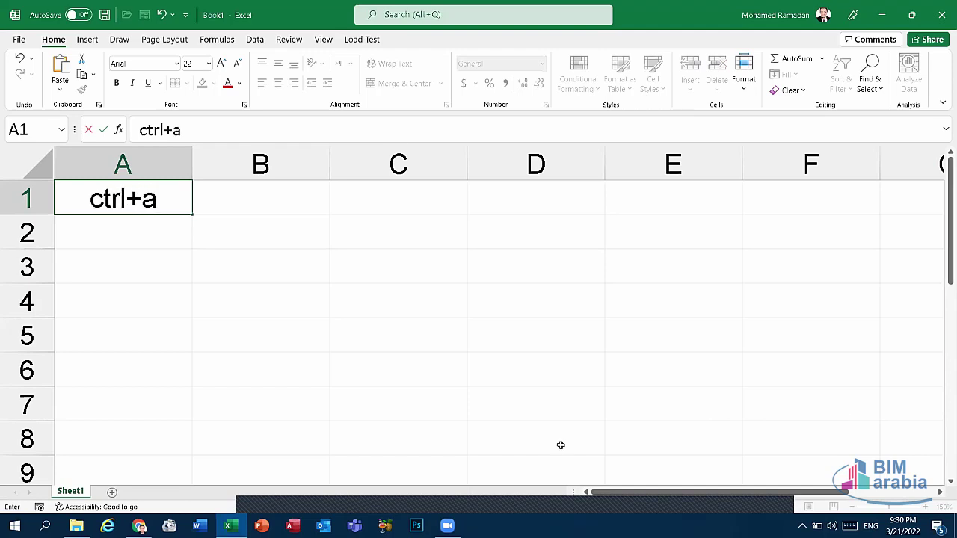
pyautogui.press('BackSpace')
pyautogui.write('A')
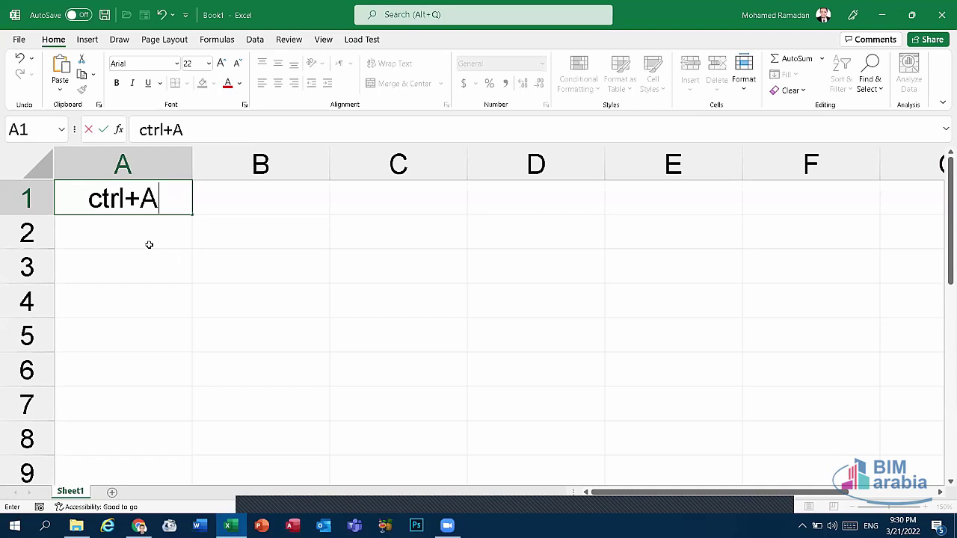
pyautogui.press('Return')
pyautogui.write('c')
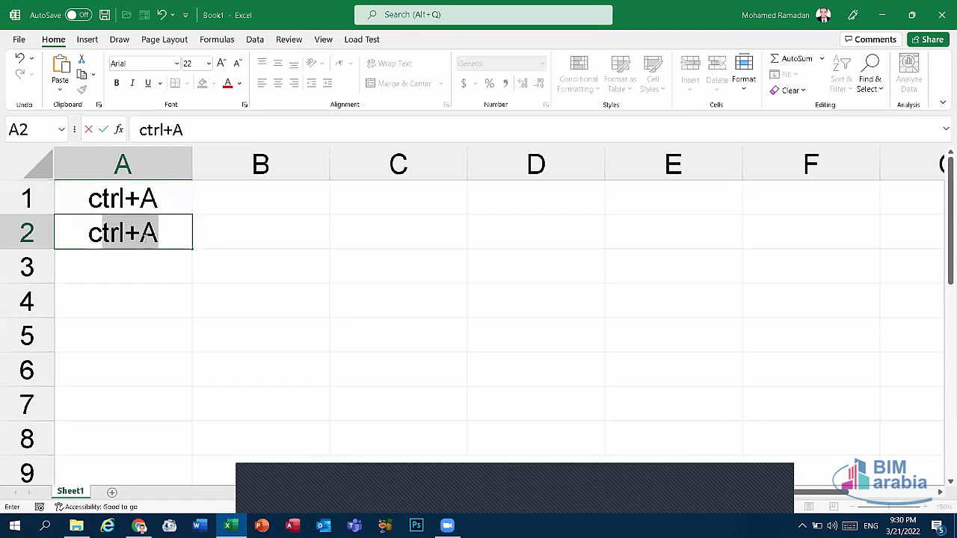
pyautogui.write('trl')
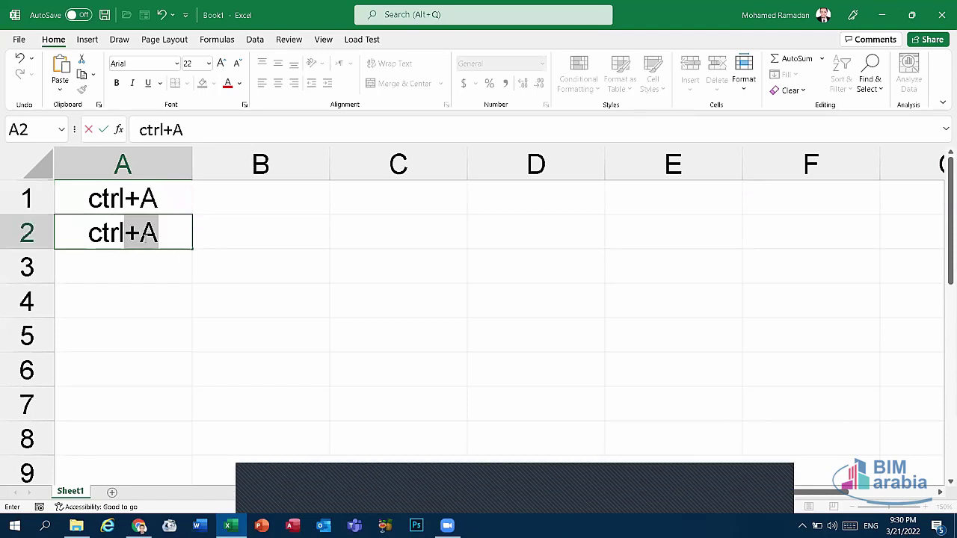
pyautogui.write('+')
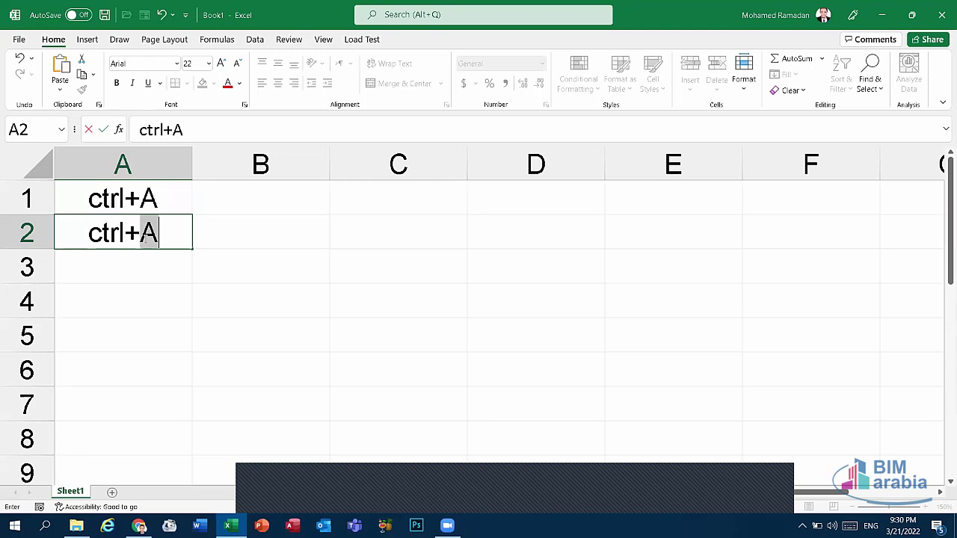
pyautogui.write('Shi')
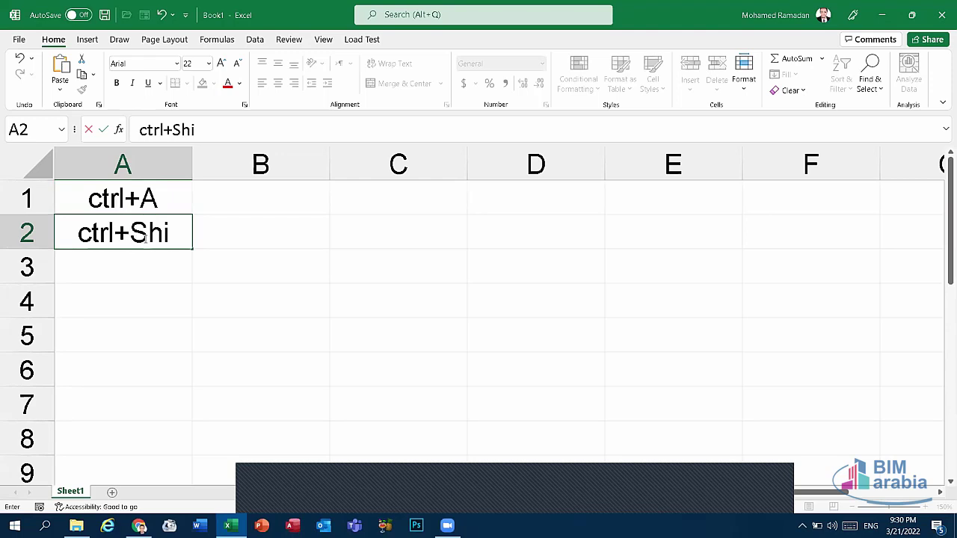
pyautogui.write('ft')
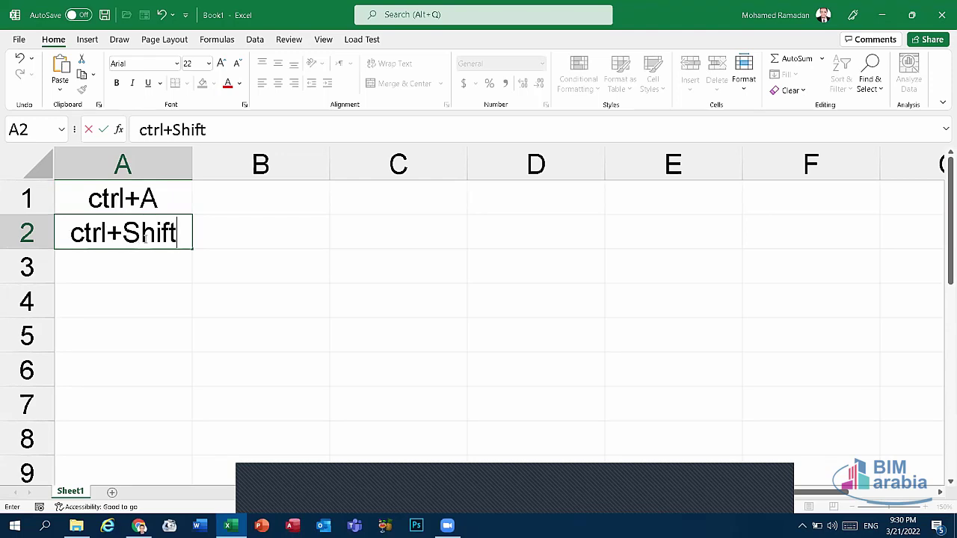
pyautogui.write('+spac')
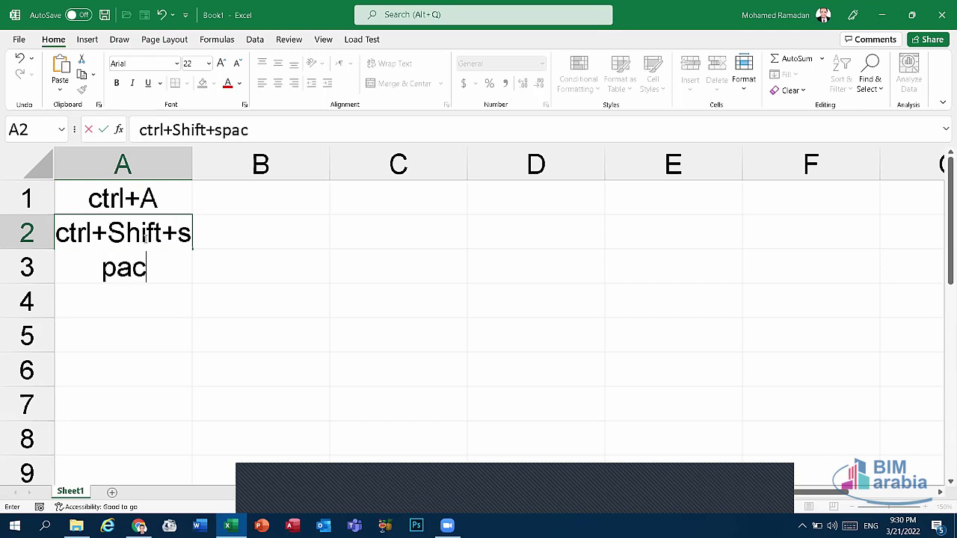
pyautogui.write('e')
# Widen column A to fit, and change A2 to 'ctrl+shift+space' with lowercase s
pyautogui.click(205, 191)
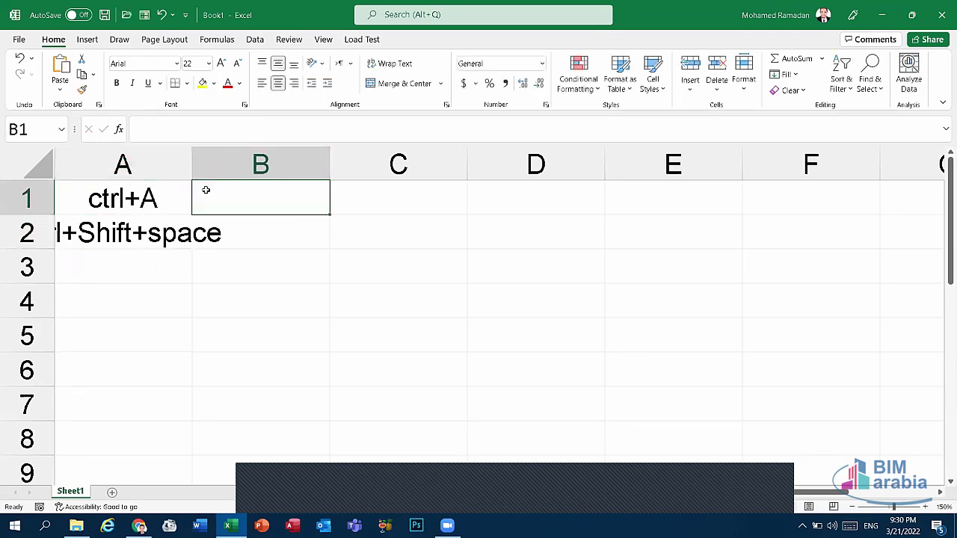
pyautogui.doubleClick(192, 164)
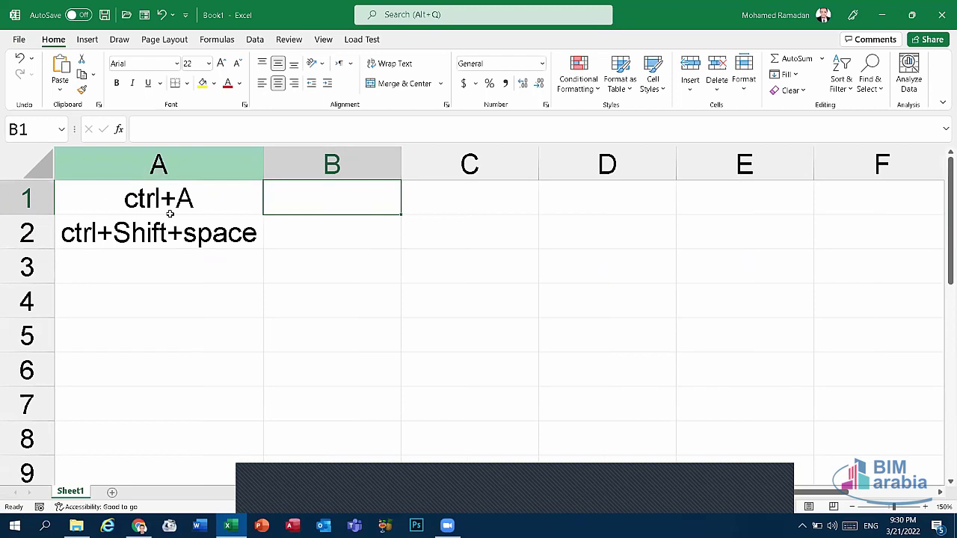
pyautogui.click(163, 238)
pyautogui.doubleClick(132, 234)
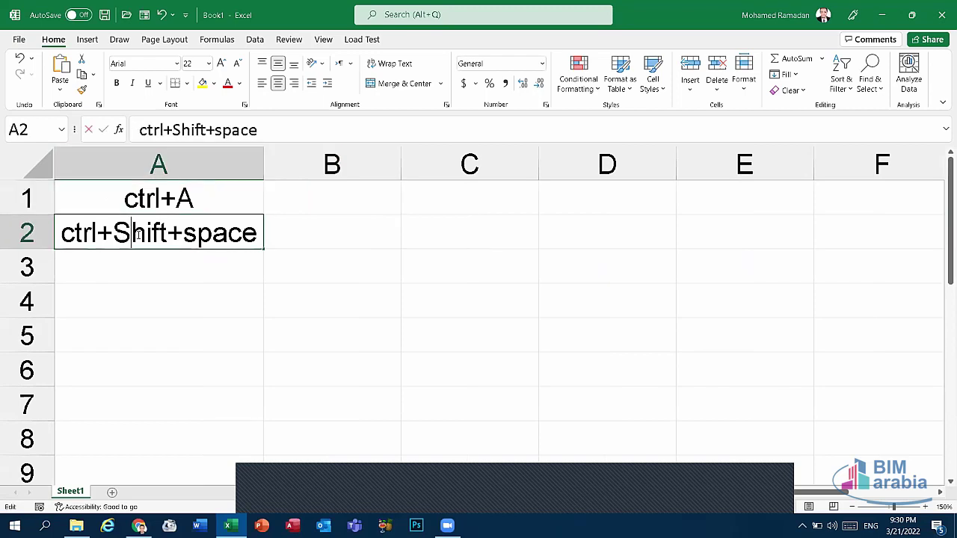
pyautogui.press('BackSpace')
pyautogui.write('s')
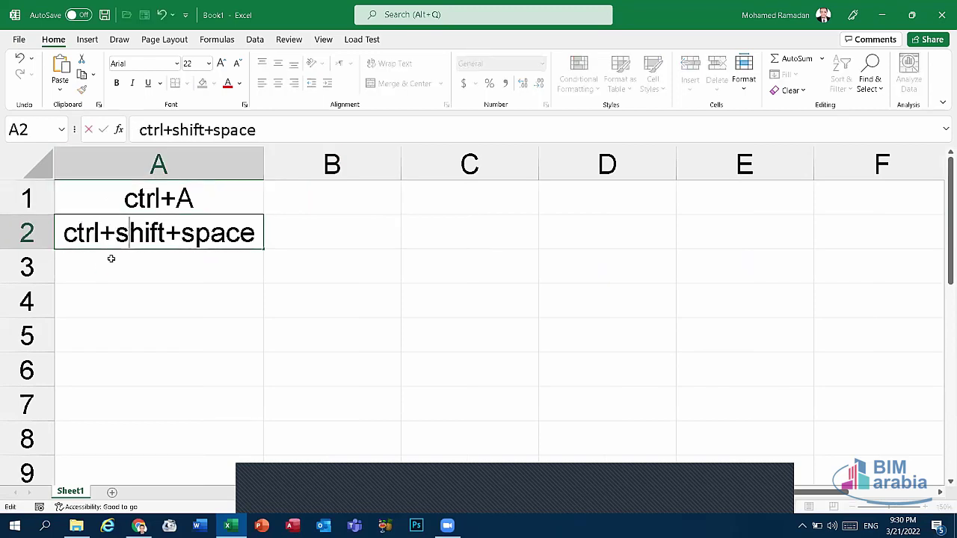
pyautogui.click(110, 259)
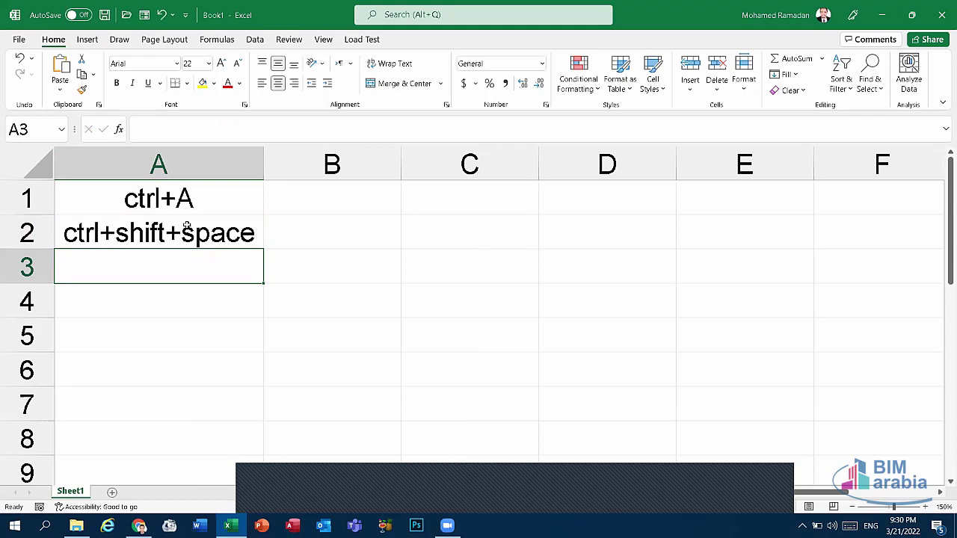
# Switch to Arabic input, enter 'المثلث' in A3 after fixing typos, and select A1:A3
pyautogui.write('hgl')
pyautogui.press('BackSpace')
pyautogui.press('BackSpace')
pyautogui.press('BackSpace')
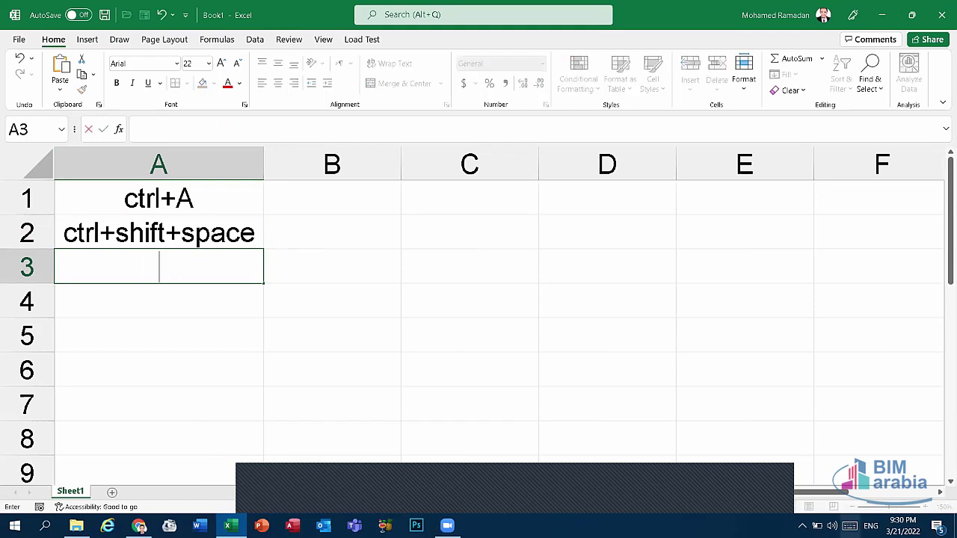
pyautogui.press('super+space')
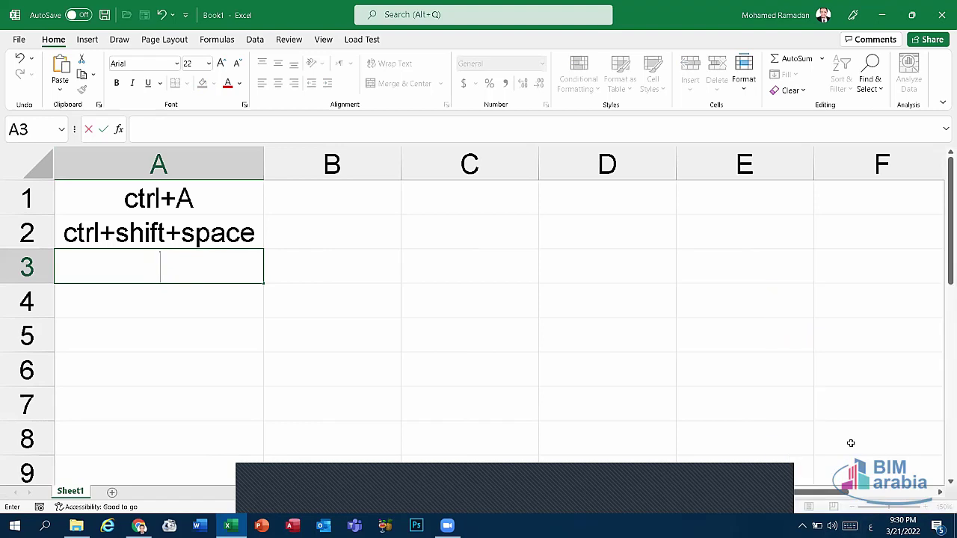
pyautogui.write('ق')
pyautogui.press('BackSpace')
pyautogui.write('المثب')
pyautogui.press('BackSpace')
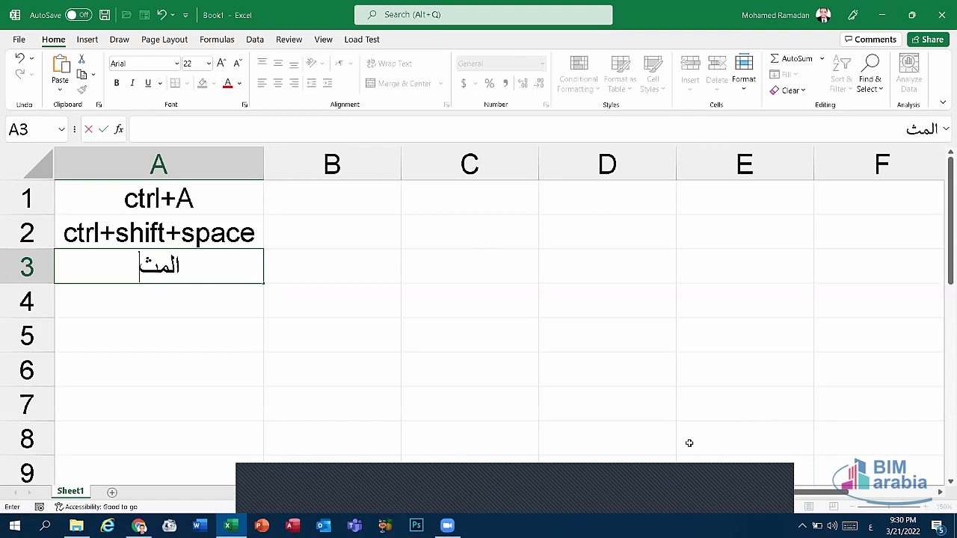
pyautogui.write('لث')
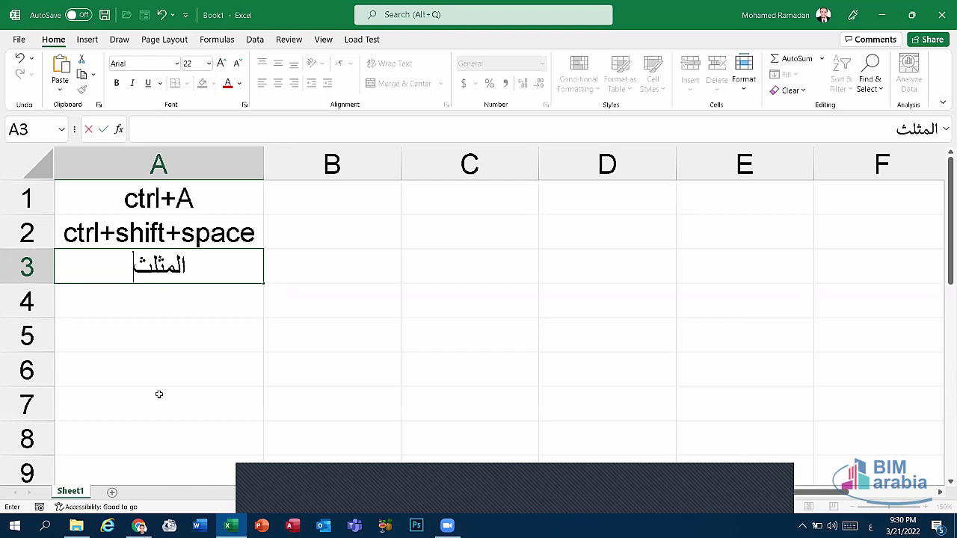
pyautogui.click(146, 337)
pyautogui.moveTo(153, 198); pyautogui.dragTo(157, 258)
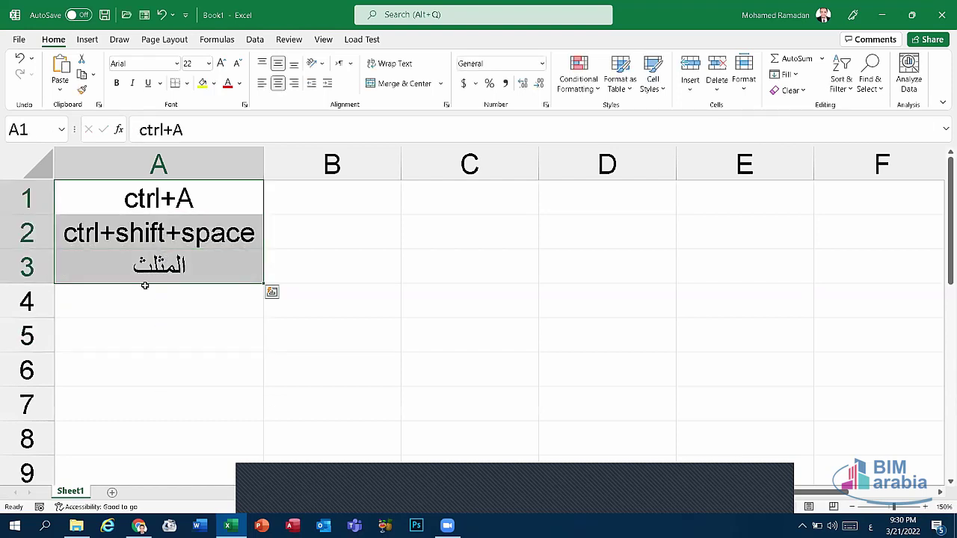
# Select A1:A5 and delete its three entries, then return to A1
pyautogui.click(155, 276)
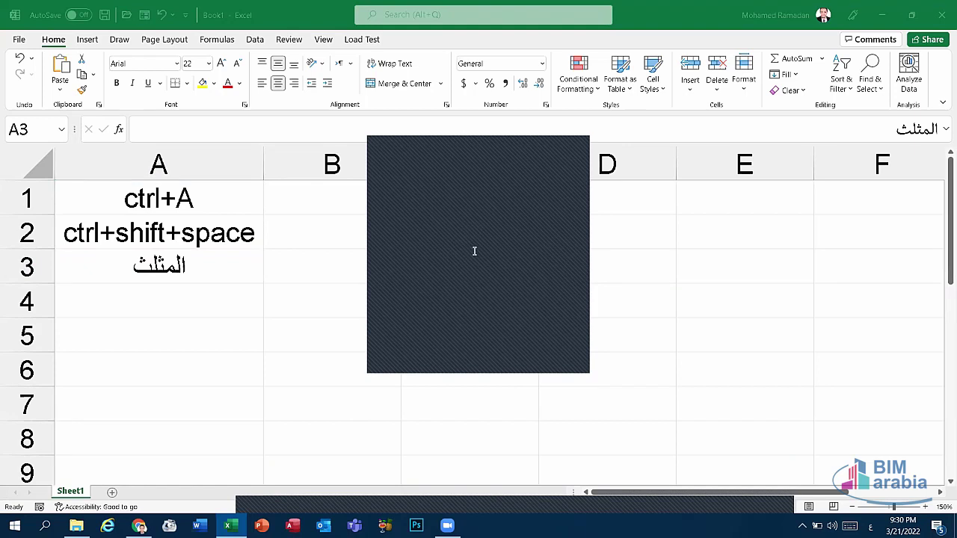
pyautogui.moveTo(160, 336); pyautogui.dragTo(142, 207)
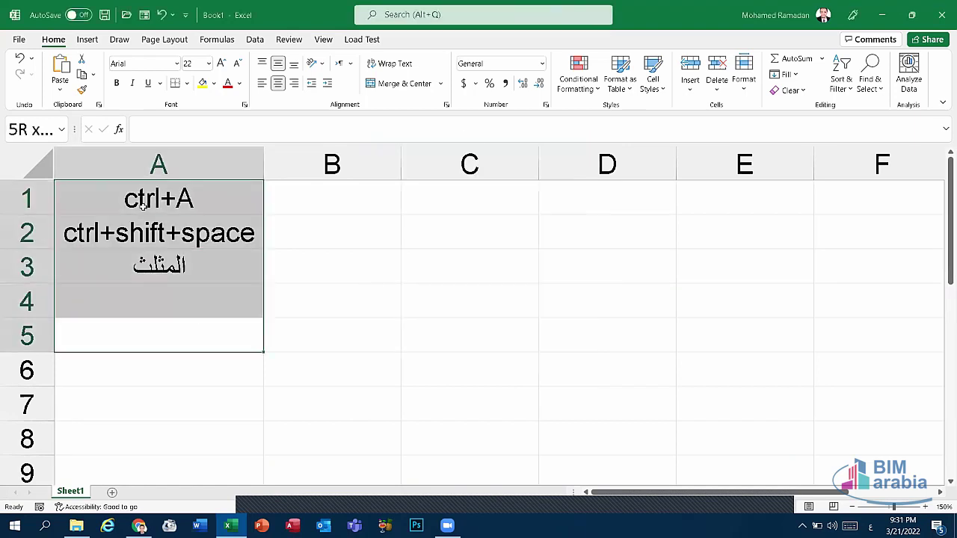
pyautogui.press('Delete')
pyautogui.click(128, 224)
pyautogui.click(135, 196)
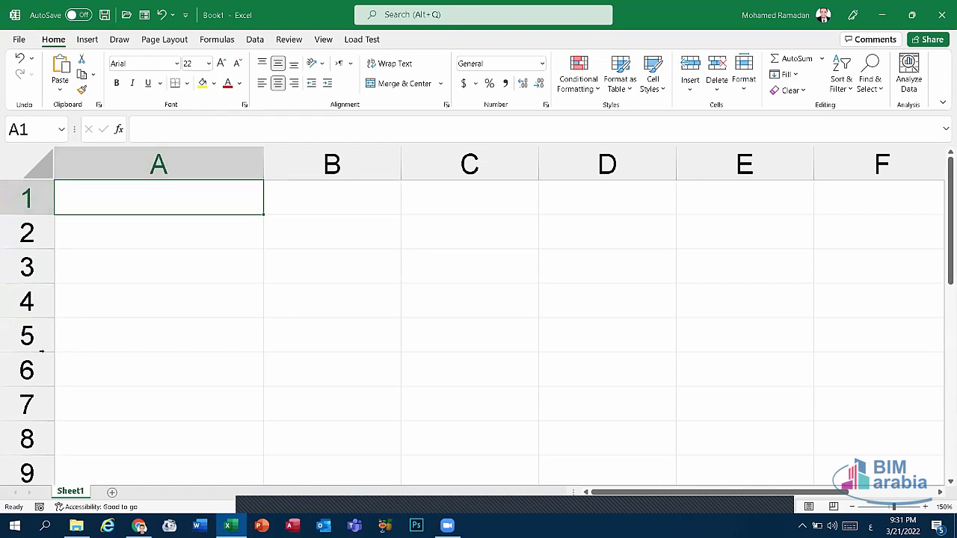
pyautogui.click(24, 233)
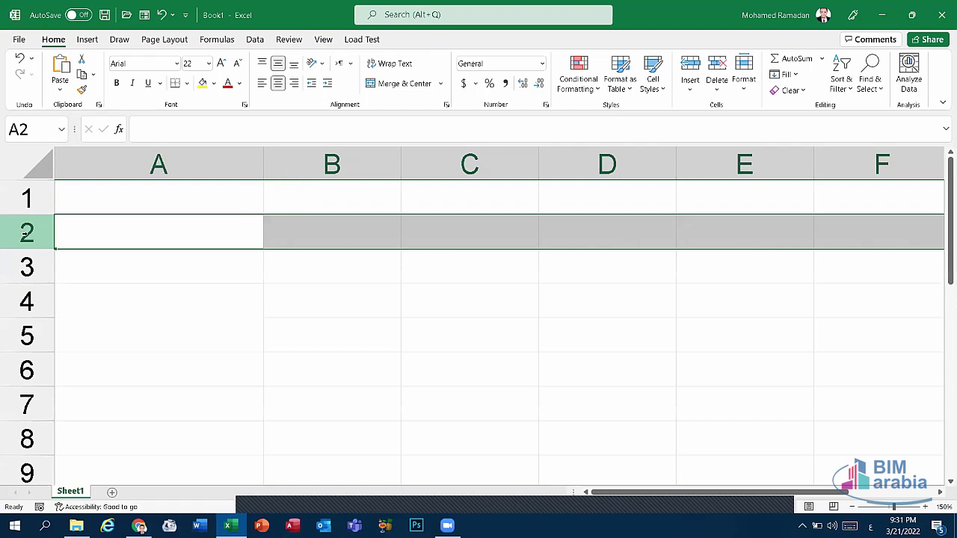
pyautogui.click(29, 267)
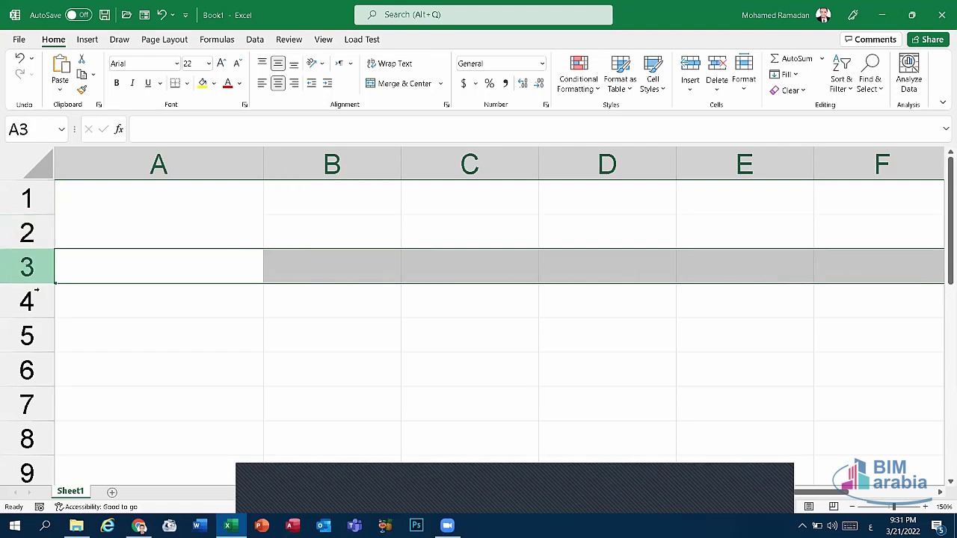
pyautogui.click(36, 300)
pyautogui.click(38, 344)
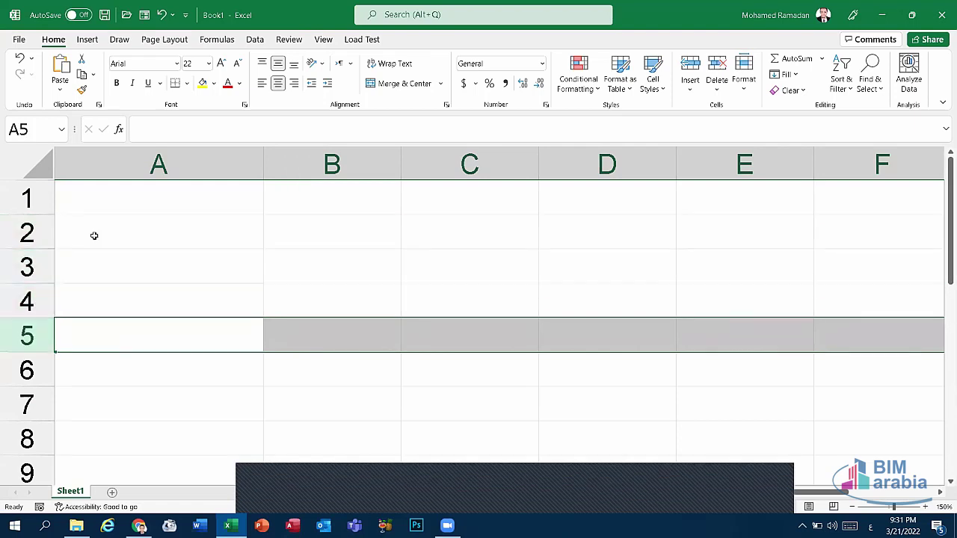
pyautogui.click(201, 185)
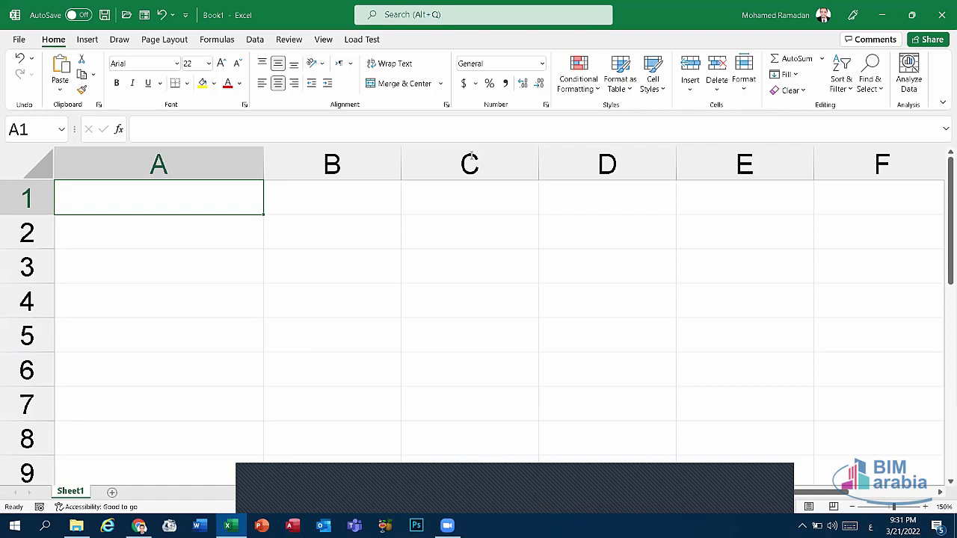
pyautogui.click(40, 171)
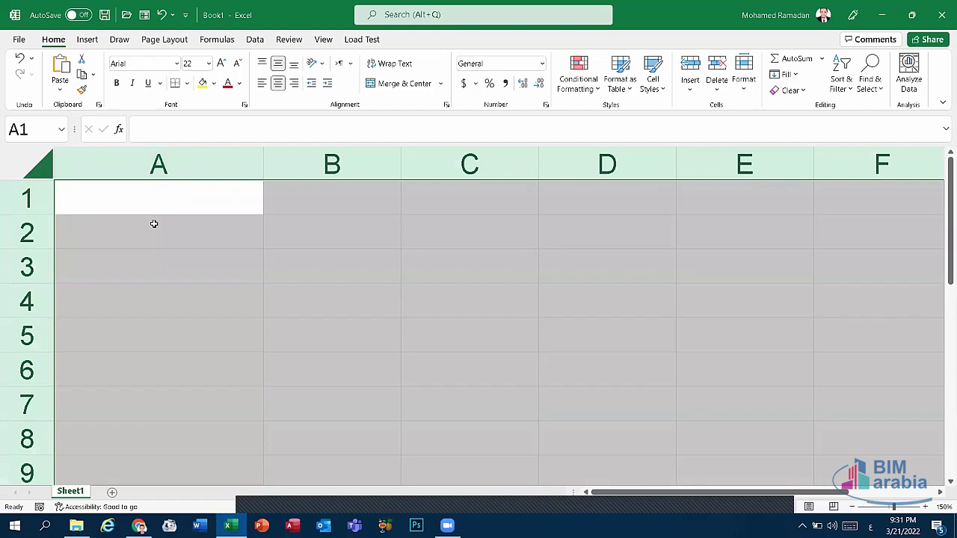
pyautogui.click(232, 207)
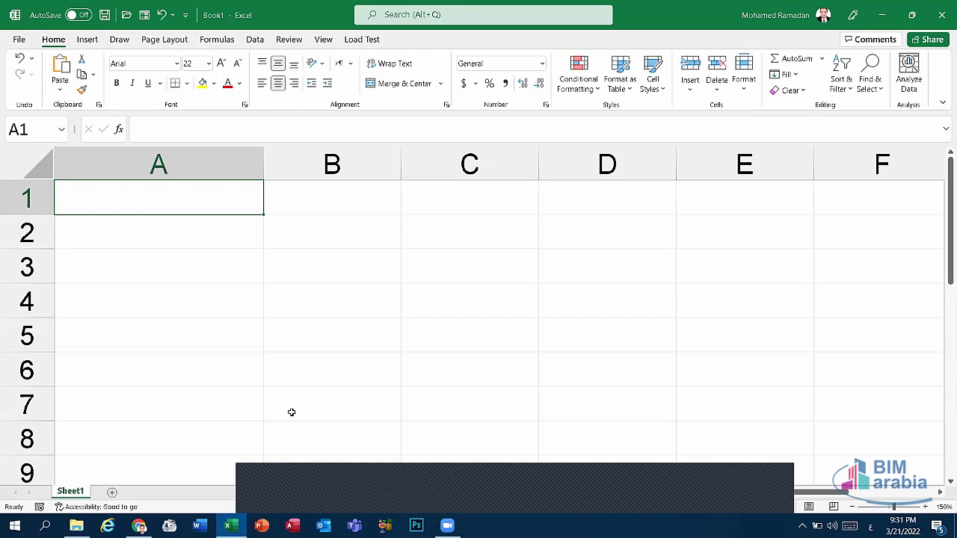
pyautogui.click(126, 471)
pyautogui.click(164, 416)
pyautogui.click(184, 355)
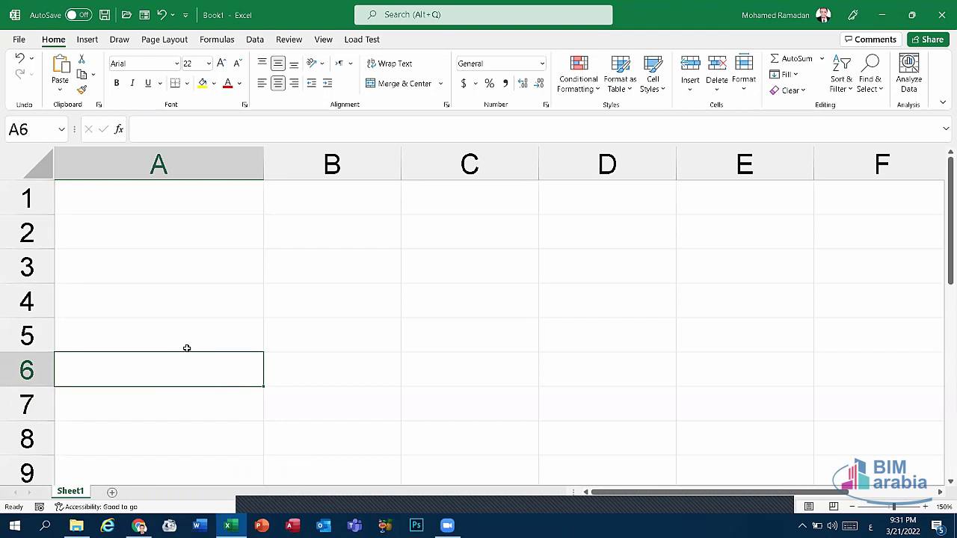
pyautogui.click(145, 329)
pyautogui.click(151, 288)
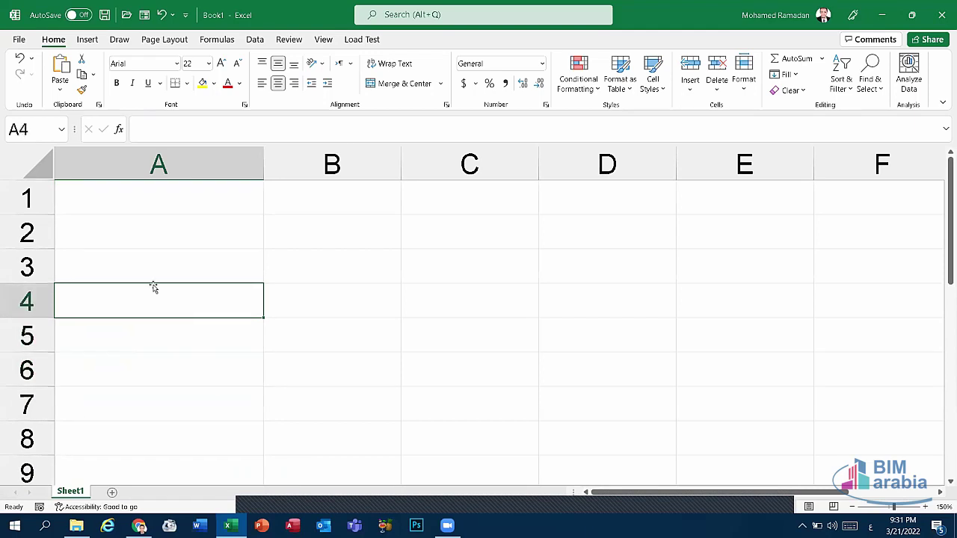
pyautogui.click(154, 269)
pyautogui.click(148, 224)
pyautogui.click(152, 210)
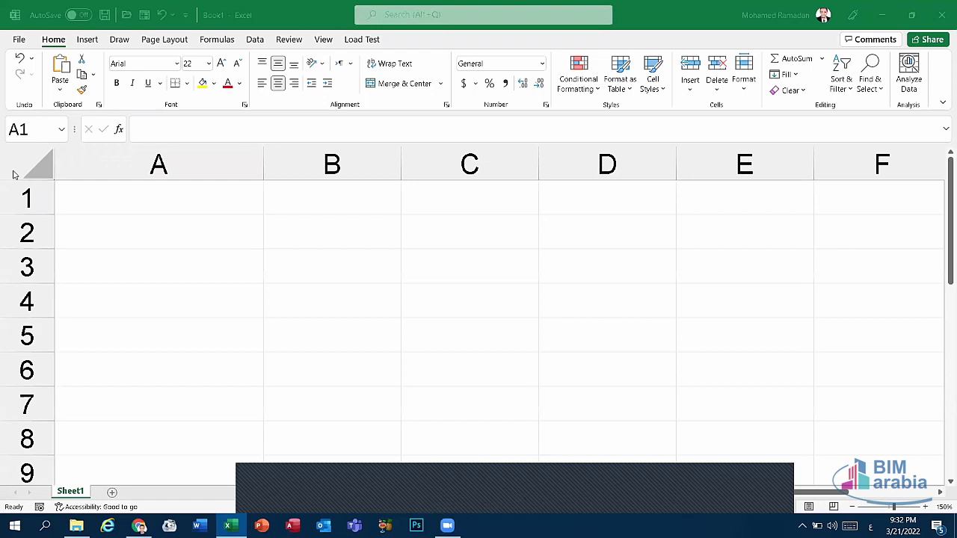
pyautogui.click(42, 163)
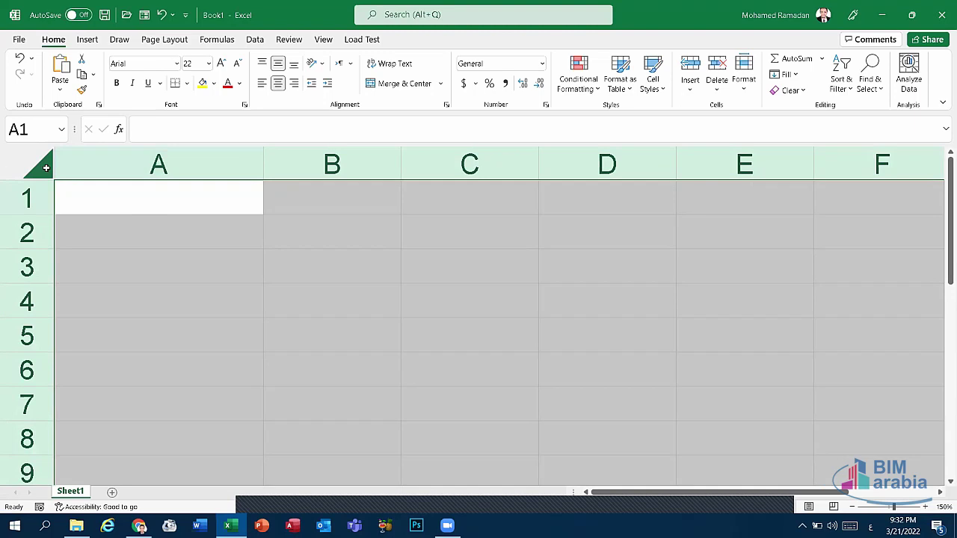
pyautogui.click(179, 207)
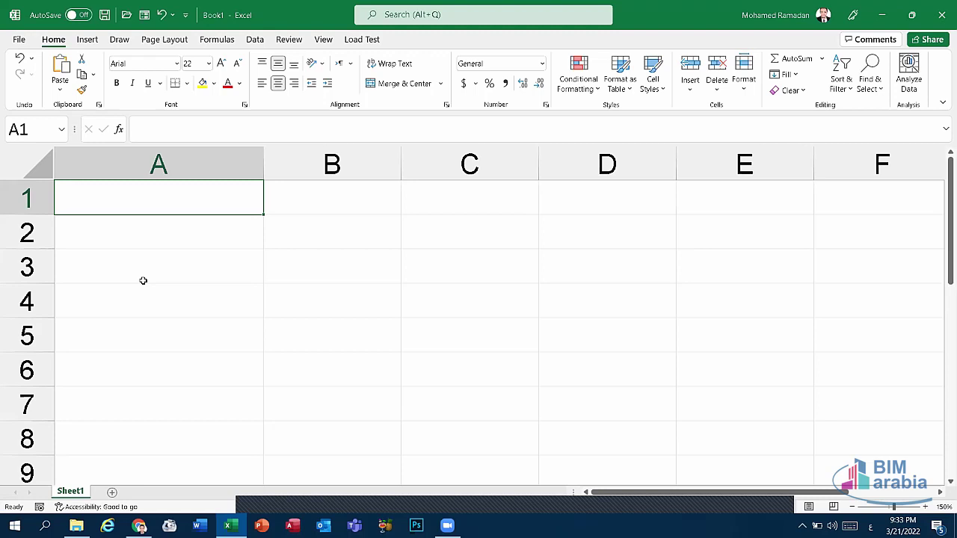
pyautogui.click(218, 233)
pyautogui.click(199, 203)
pyautogui.click(39, 164)
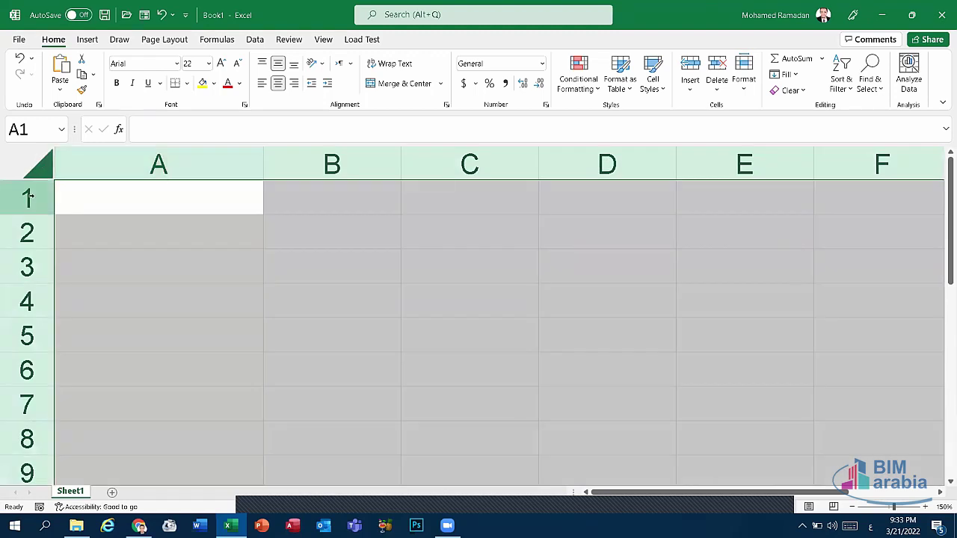
pyautogui.click(174, 203)
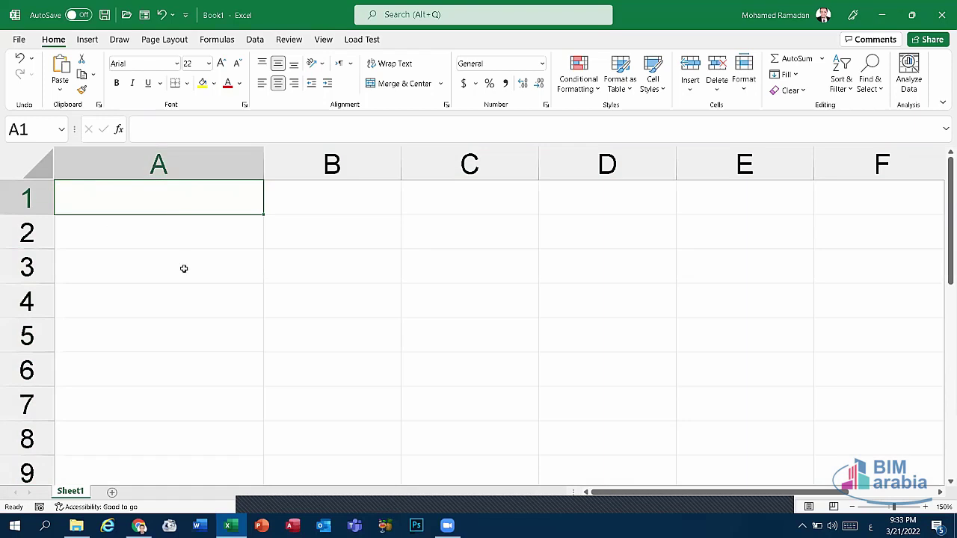
pyautogui.click(491, 308)
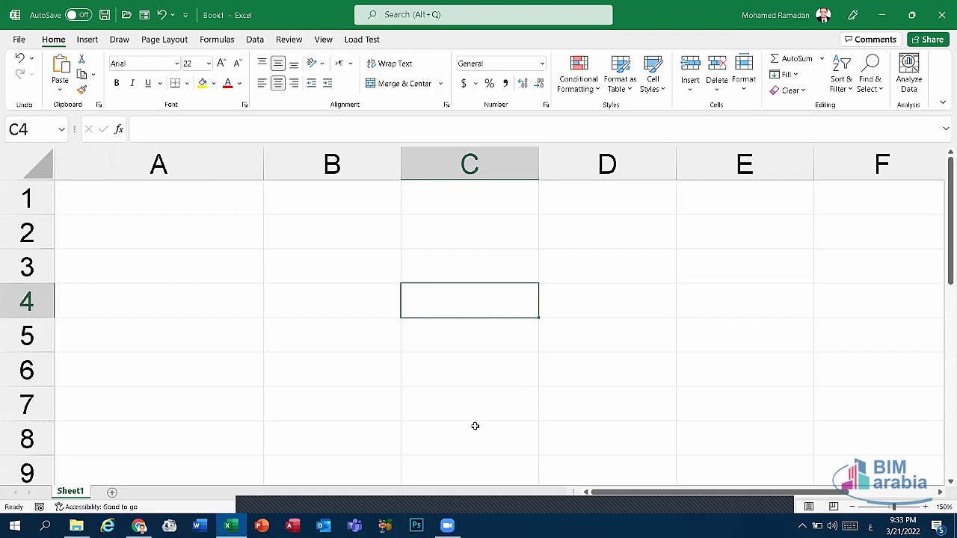
pyautogui.moveTo(336, 268); pyautogui.dragTo(369, 416)
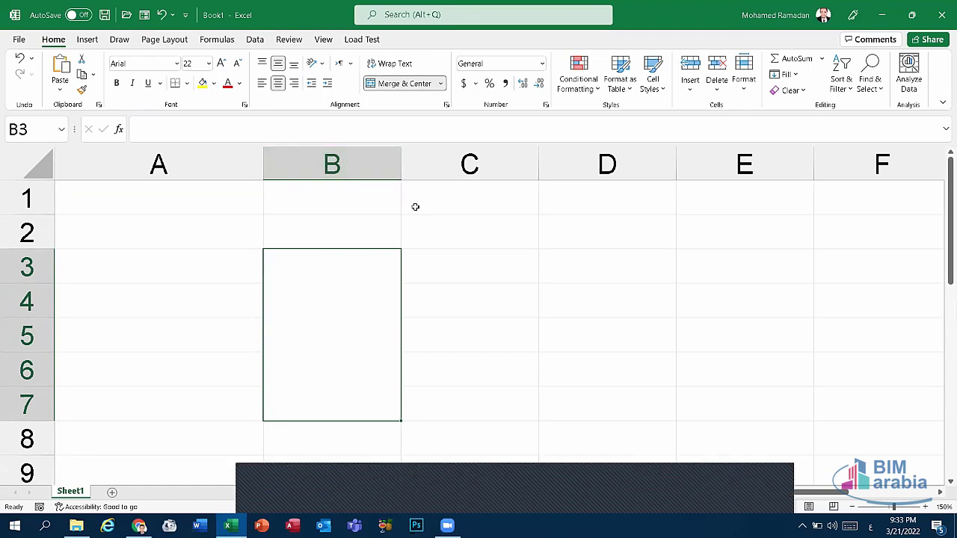
pyautogui.click(493, 503)
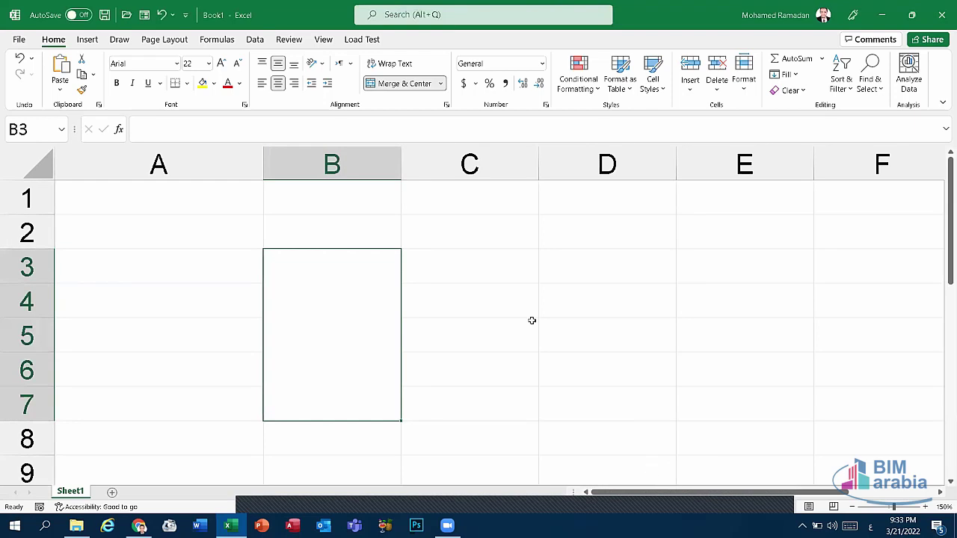
pyautogui.click(481, 267)
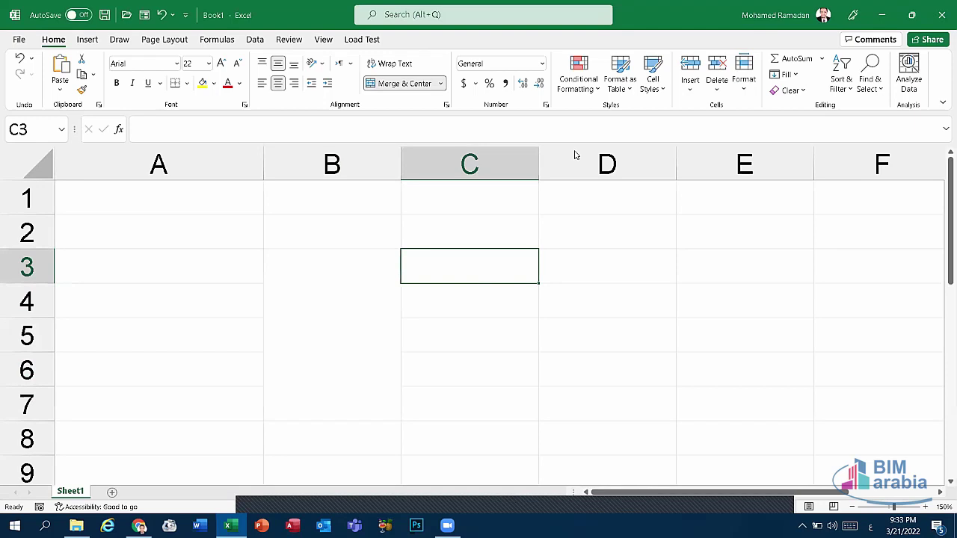
pyautogui.click(359, 308)
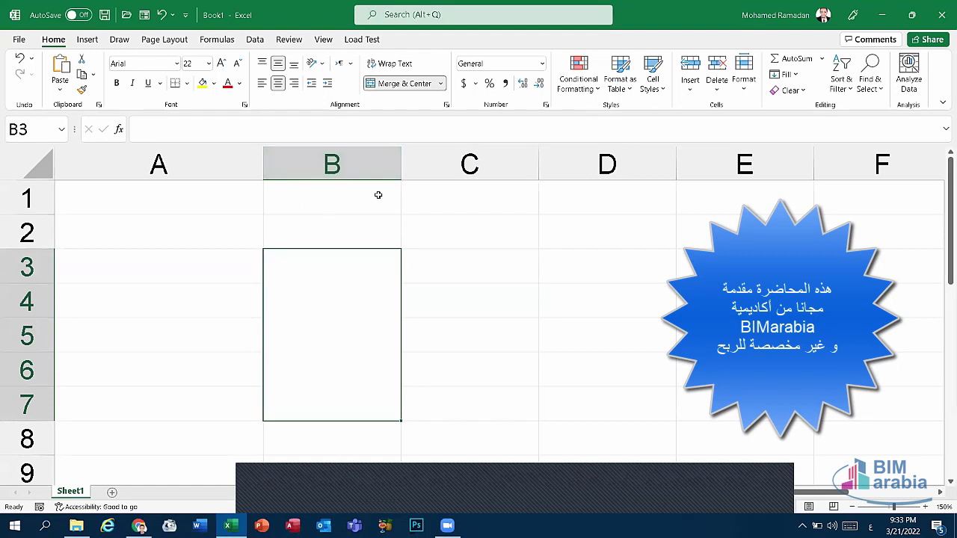
pyautogui.click(511, 278)
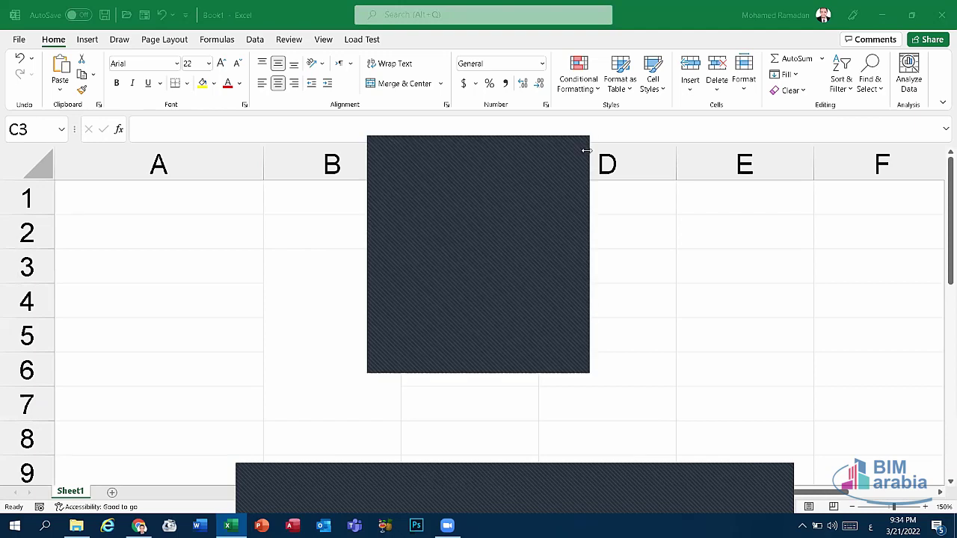
# Select the merged block B3:B7 and unmerge it with Merge & Center
pyautogui.click(490, 267)
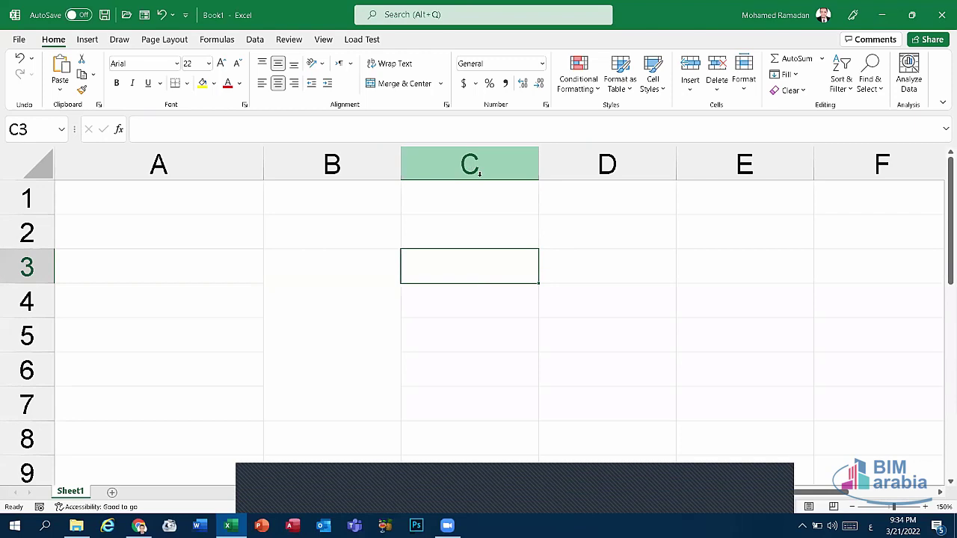
pyautogui.click(704, 322)
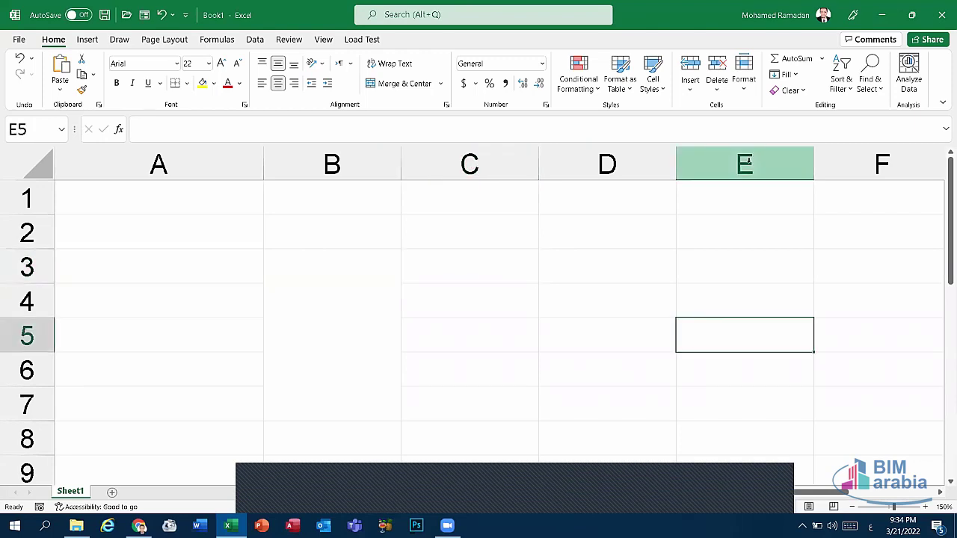
pyautogui.click(511, 495)
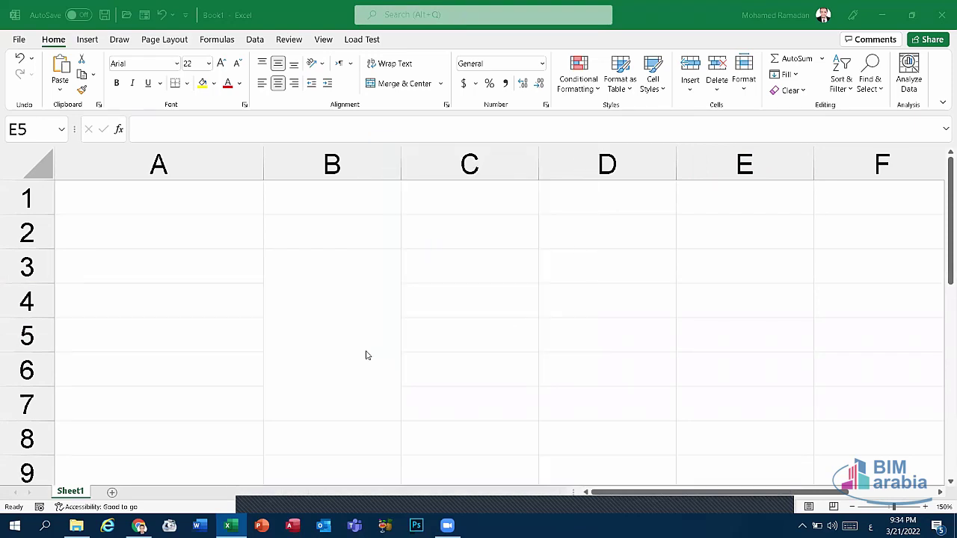
pyautogui.click(326, 305)
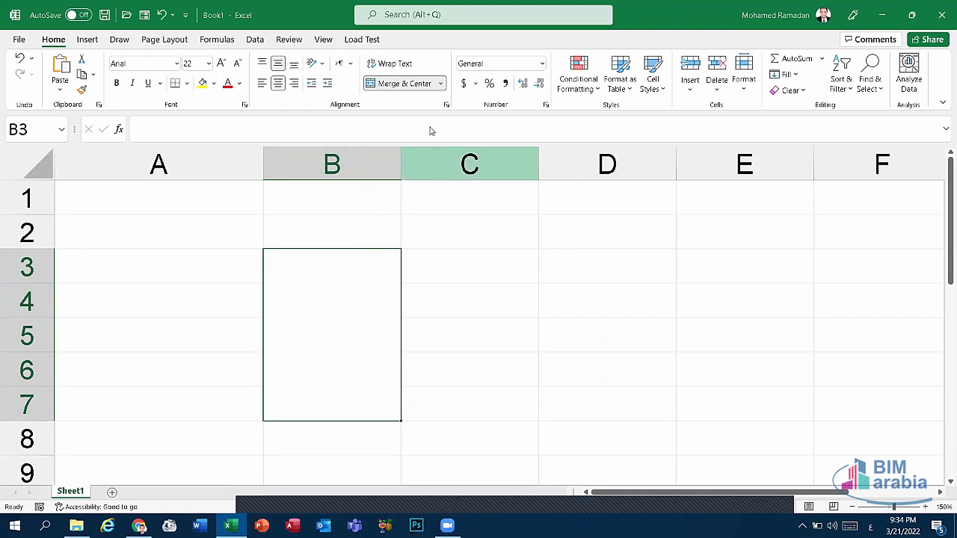
pyautogui.click(416, 85)
# Select cells C3, C4 and D3, and check the empty named-range list
pyautogui.click(451, 267)
pyautogui.click(532, 316)
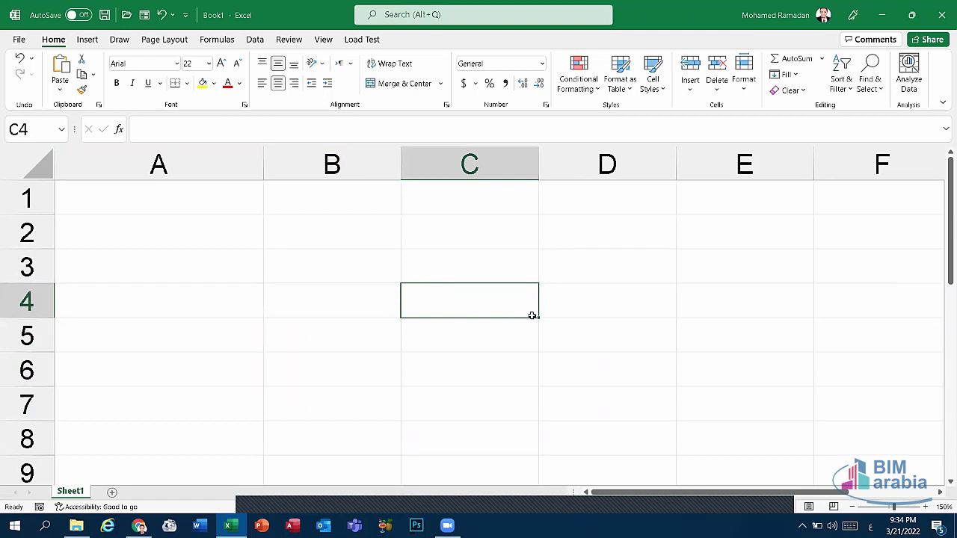
pyautogui.click(665, 253)
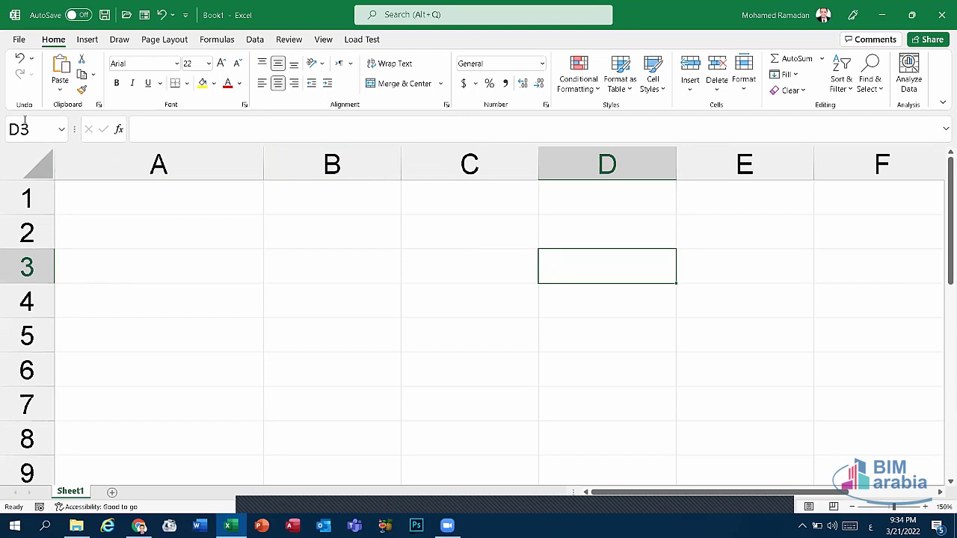
pyautogui.click(63, 131)
pyautogui.click(64, 130)
# Select cells C4, B4, B2 and C5 in turn, ending on B4
pyautogui.click(408, 290)
pyautogui.click(348, 297)
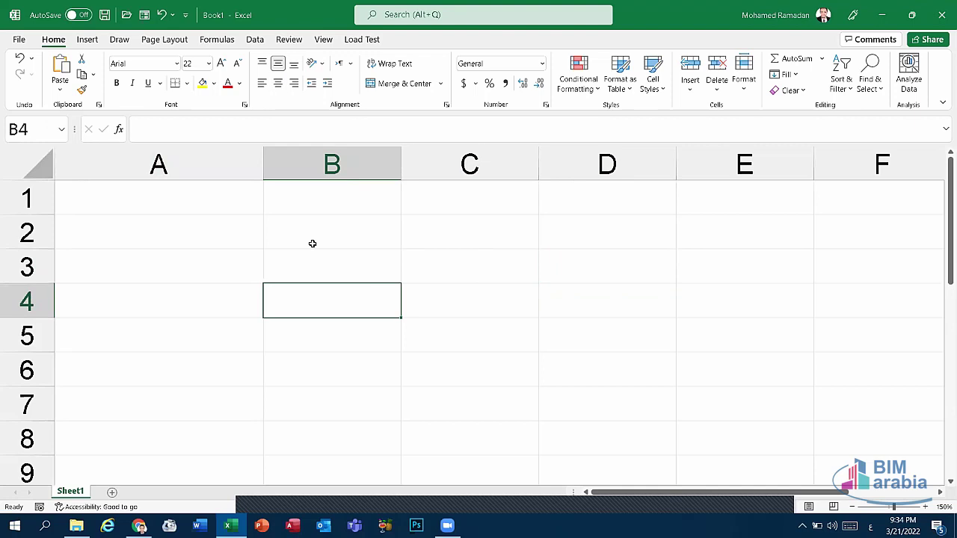
pyautogui.click(311, 244)
pyautogui.click(444, 327)
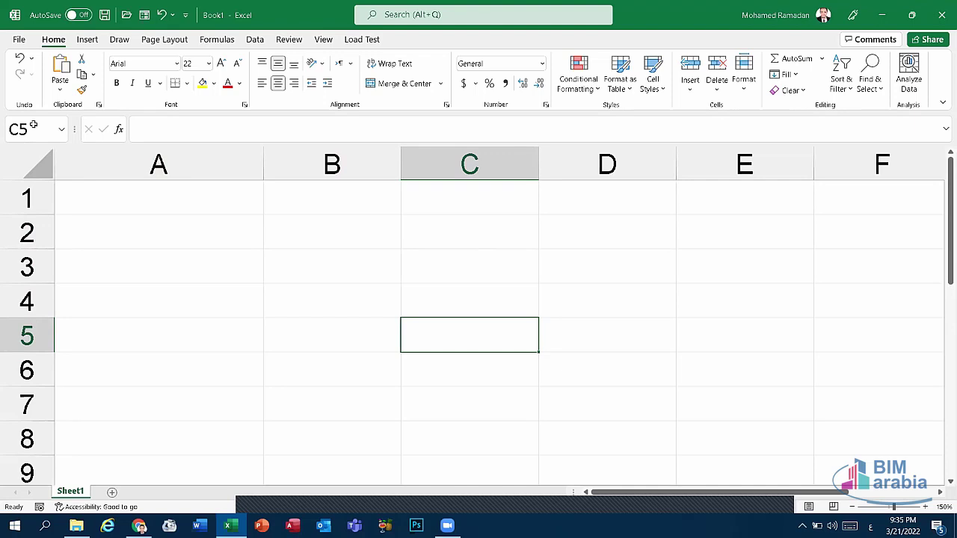
pyautogui.click(509, 501)
pyautogui.click(329, 288)
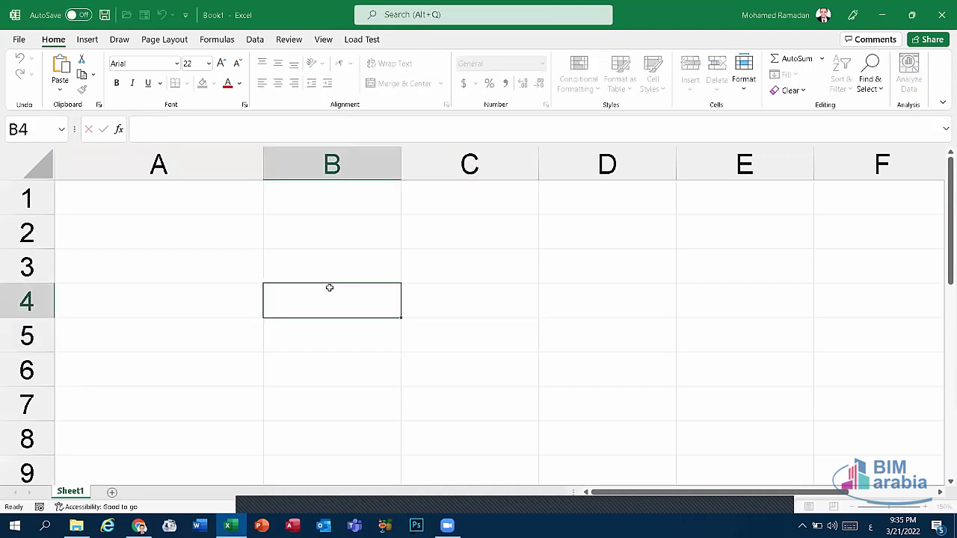
# Enter an Arabic first name in A2, fixing a mistyped letter, and check it
pyautogui.click(206, 221)
pyautogui.write('ة')
pyautogui.press('BackSpace')
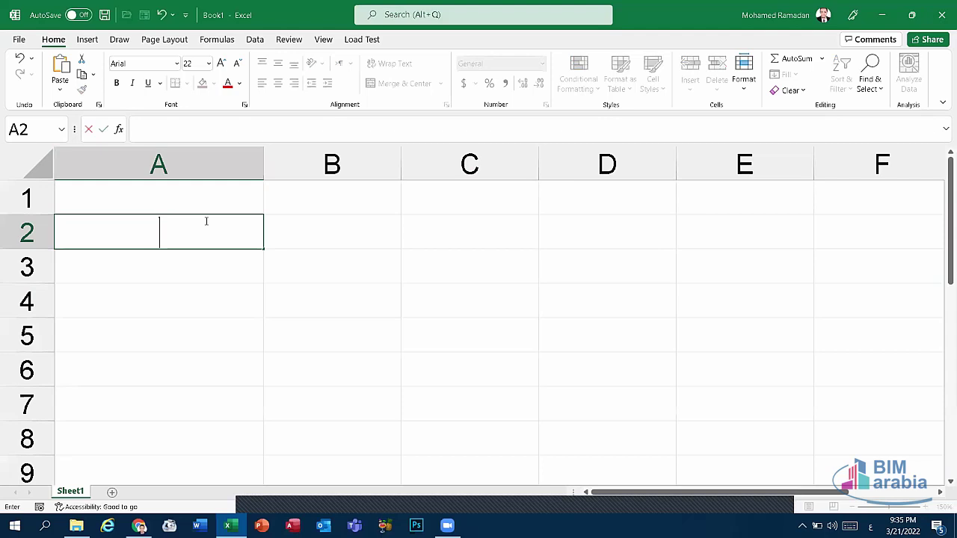
pyautogui.write('محمد')
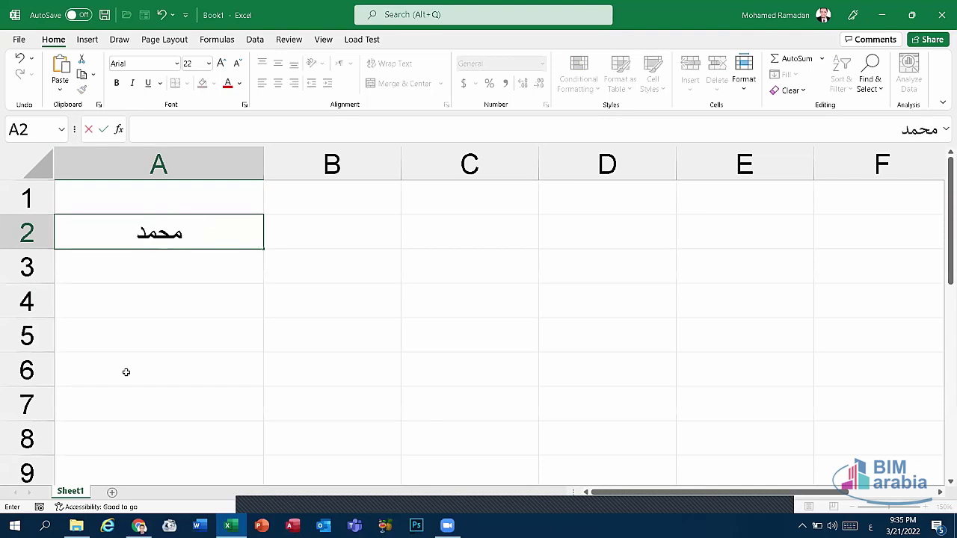
pyautogui.click(155, 360)
pyautogui.click(229, 242)
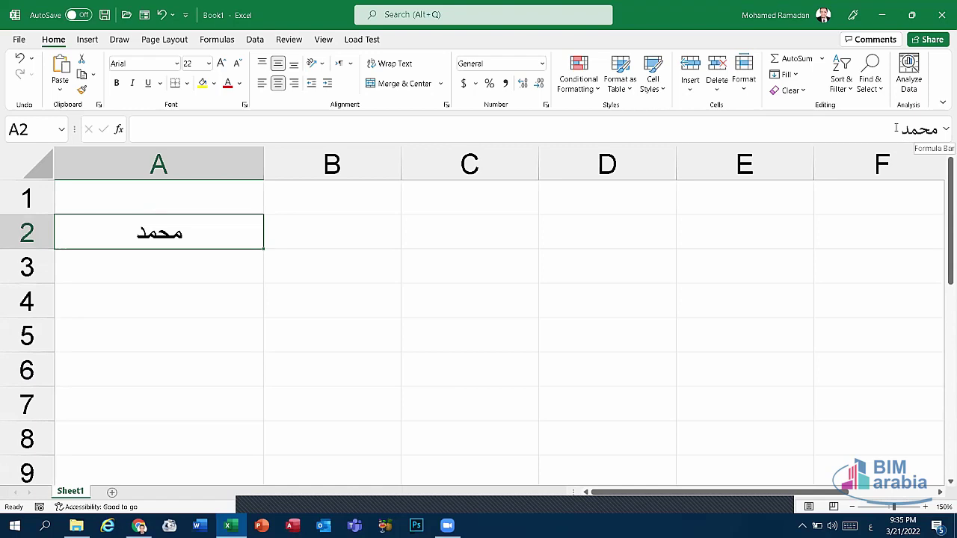
pyautogui.click(228, 278)
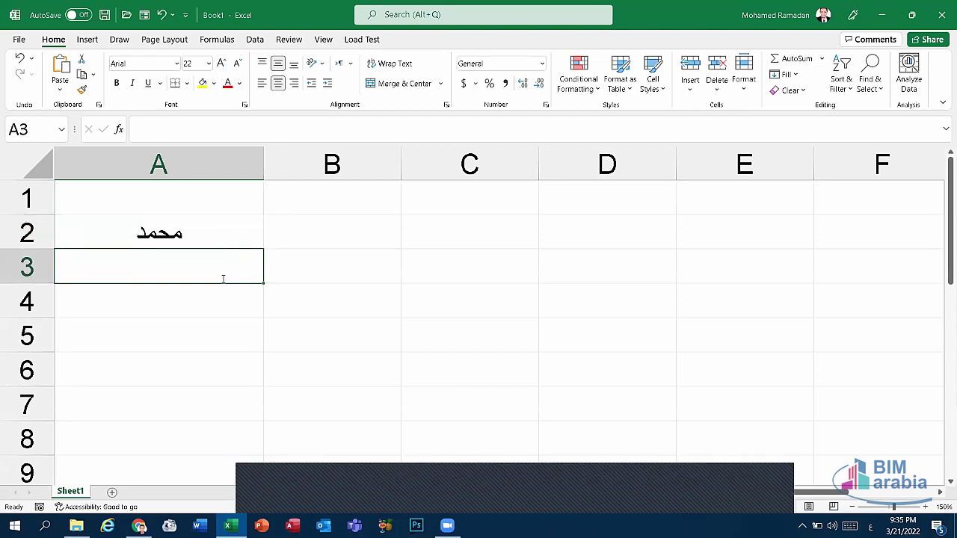
# Switch input to English and enter =SUM(C2:C5) in A3
pyautogui.write('=هب')
pyautogui.press('BackSpace')
pyautogui.press('BackSpace')
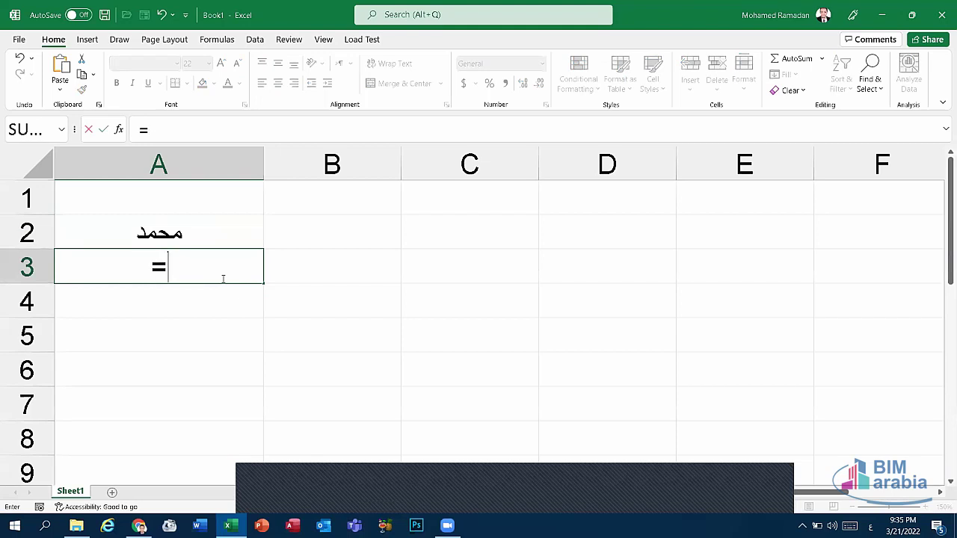
pyautogui.click(870, 526)
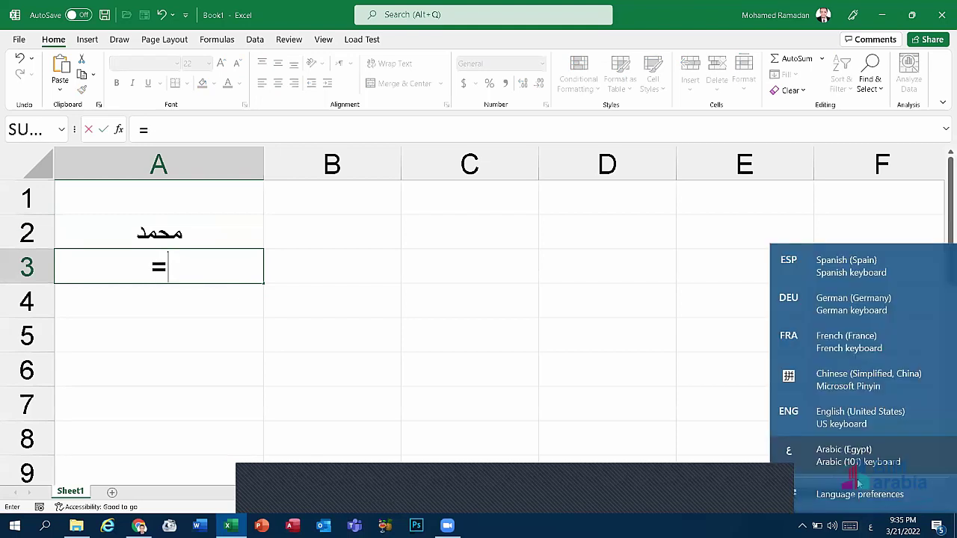
pyautogui.click(843, 417)
pyautogui.write('sum')
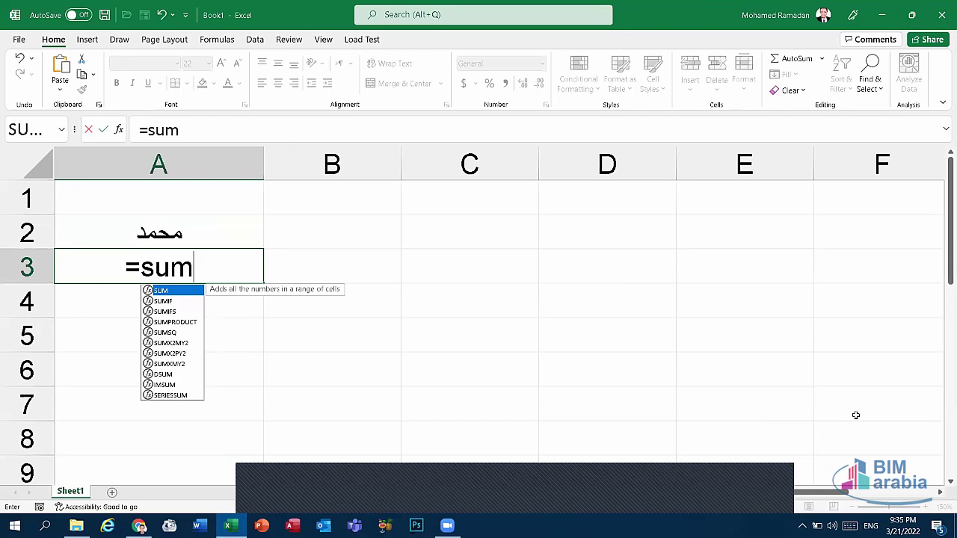
pyautogui.write('(')
pyautogui.moveTo(516, 224); pyautogui.dragTo(495, 342)
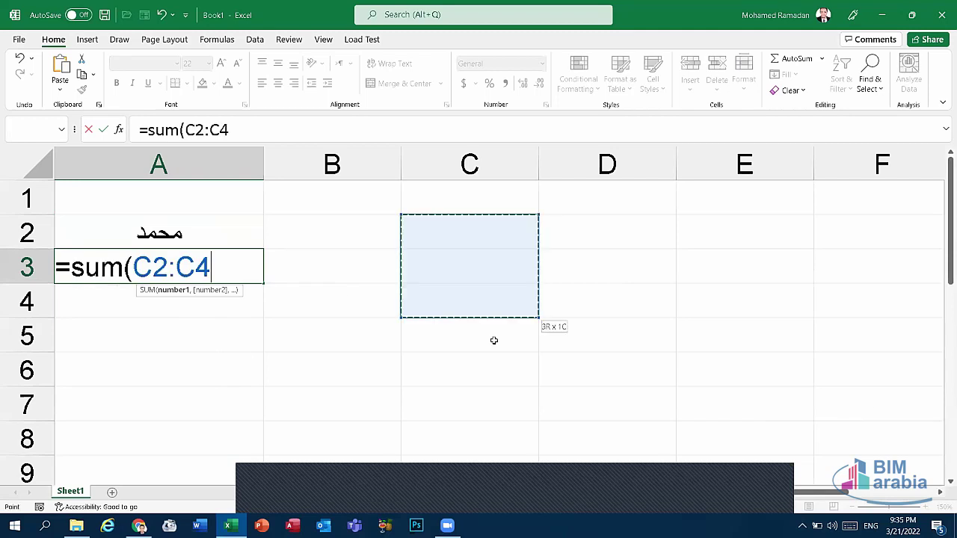
pyautogui.write(')')
pyautogui.press('Return')
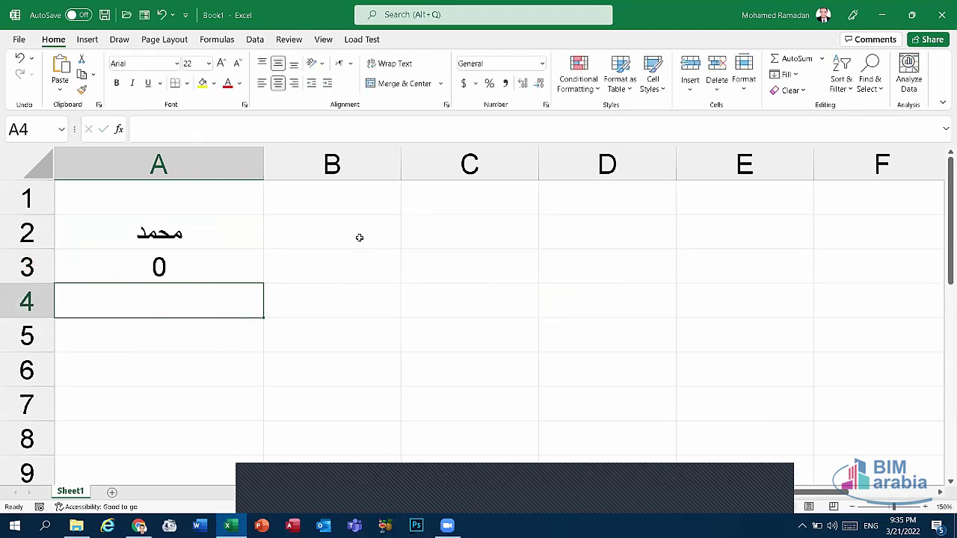
# Inspect A3's SUM formula in the formula bar, then discard the edit
pyautogui.click(189, 273)
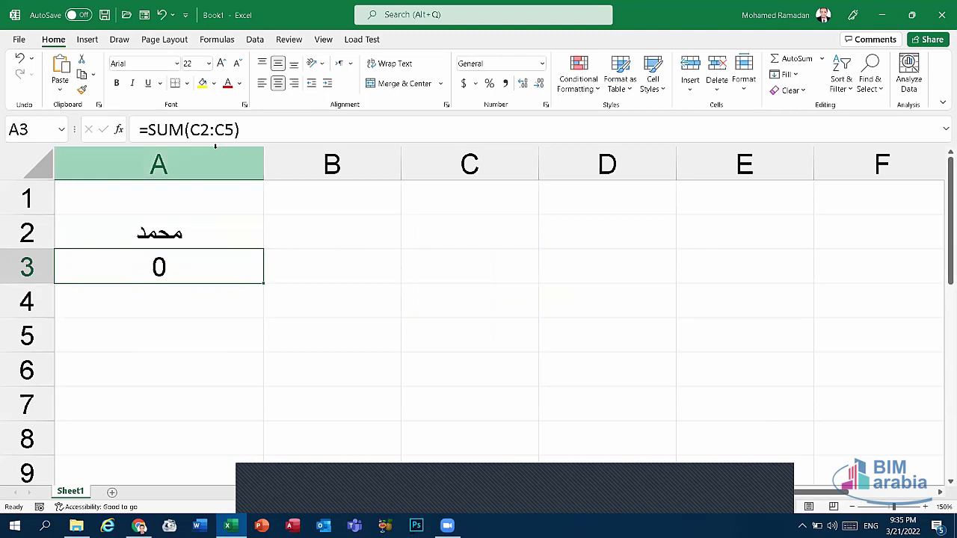
pyautogui.click(241, 130)
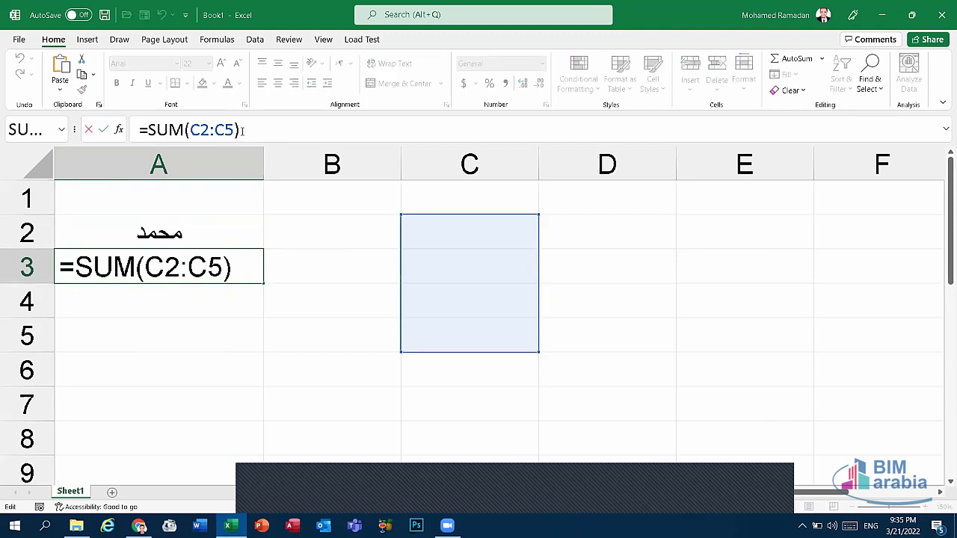
pyautogui.moveTo(241, 131); pyautogui.dragTo(3, 130)
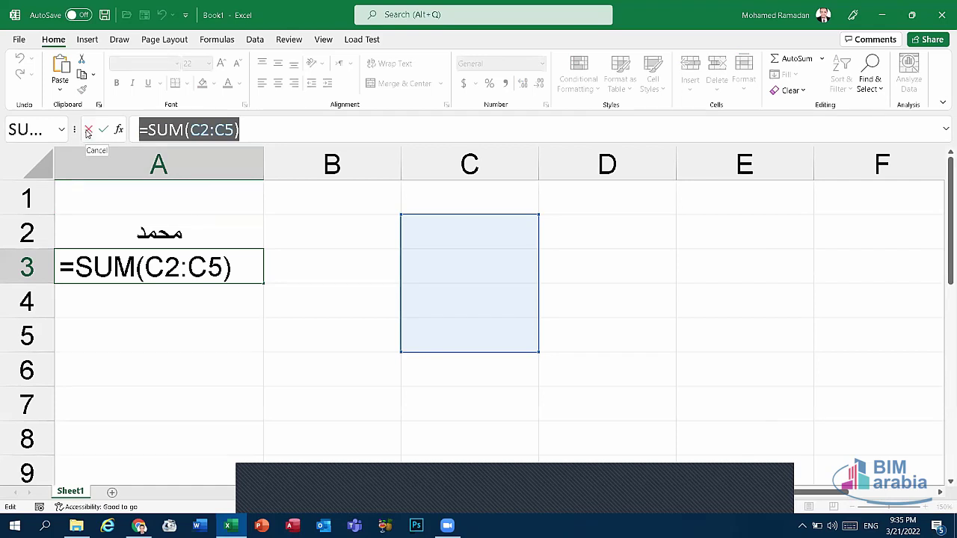
pyautogui.click(87, 130)
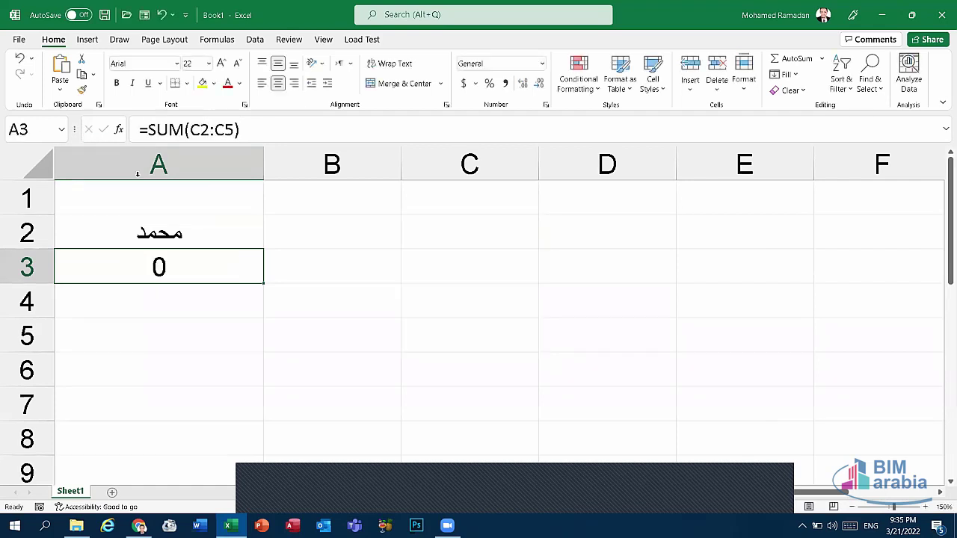
# Try reworking A3's range, briefly picking D1:D6, then cancel to keep =SUM(C2:C5)
pyautogui.click(242, 131)
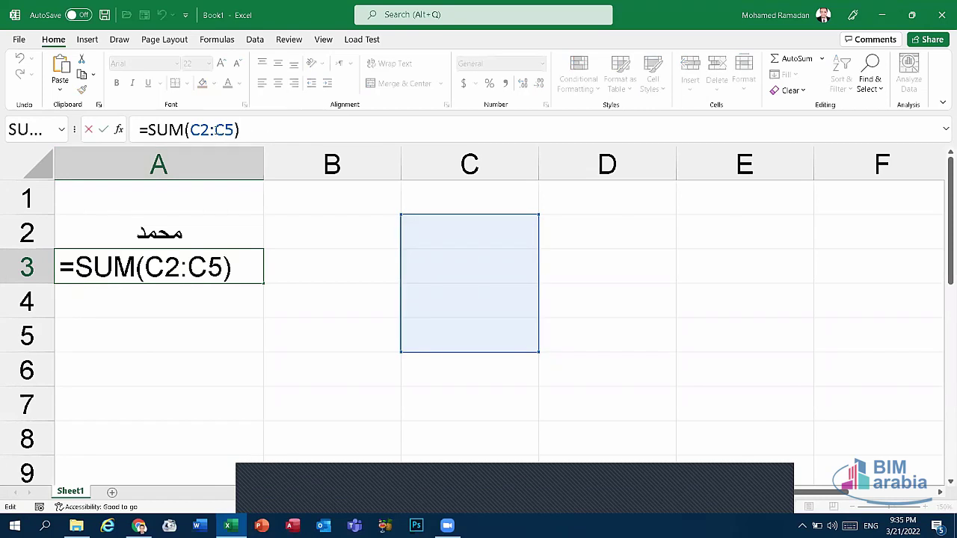
pyautogui.click(210, 131)
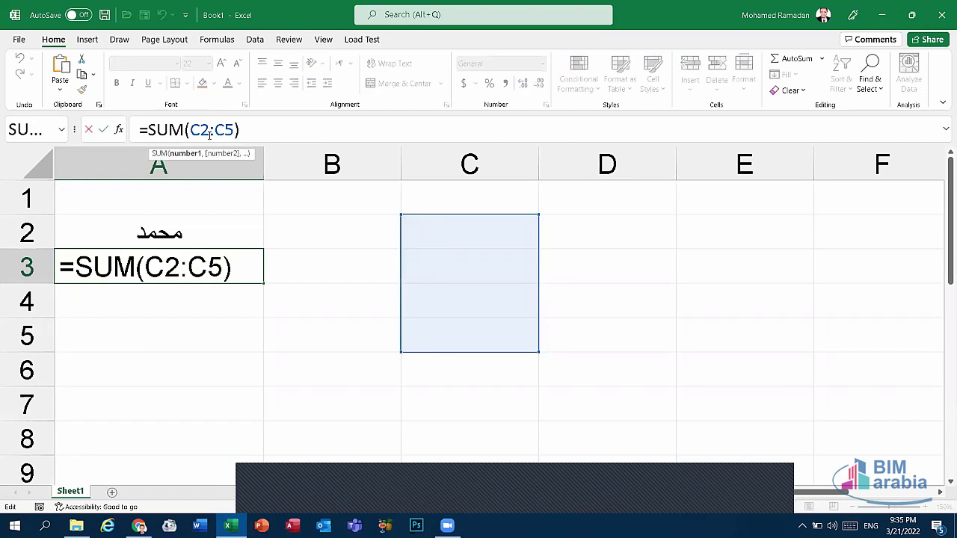
pyautogui.press('BackSpace')
pyautogui.press('BackSpace')
pyautogui.moveTo(501, 239); pyautogui.dragTo(501, 339)
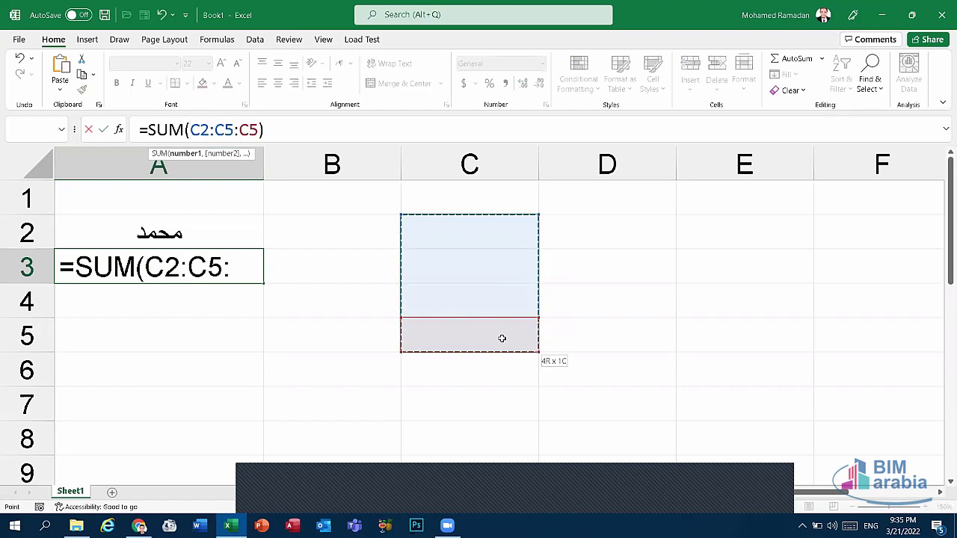
pyautogui.click(262, 130)
pyautogui.press('BackSpace')
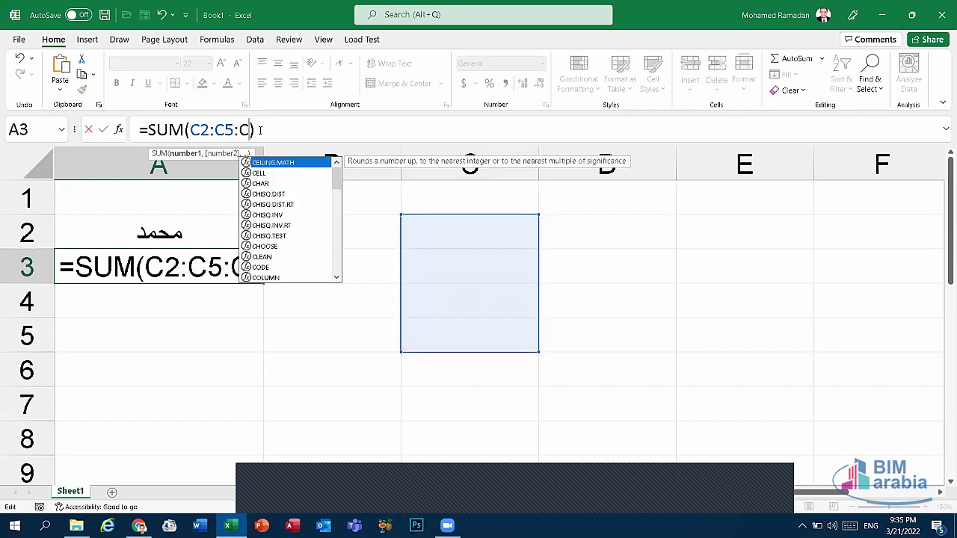
pyautogui.press('BackSpace')
pyautogui.press('BackSpace')
pyautogui.press('BackSpace')
pyautogui.press('BackSpace')
pyautogui.press('BackSpace')
pyautogui.press('BackSpace')
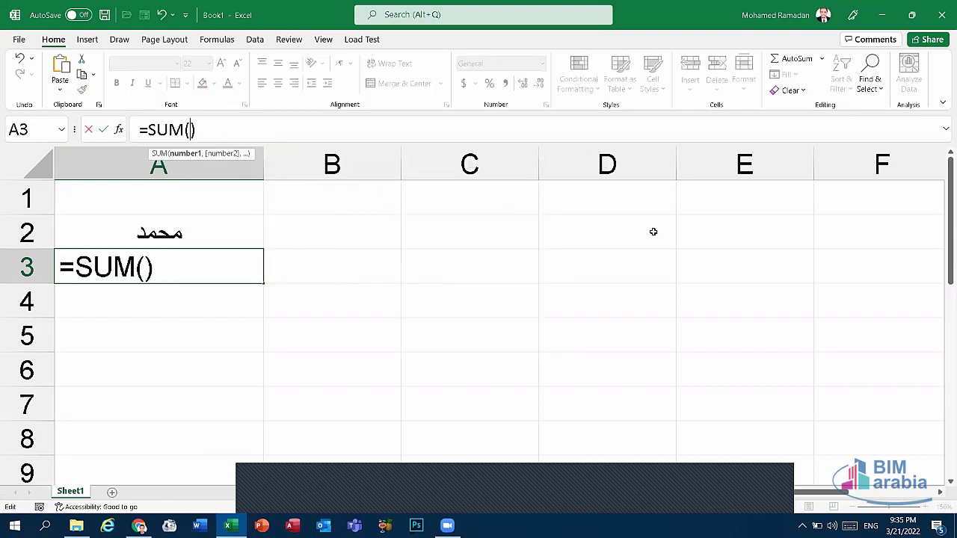
pyautogui.moveTo(649, 211)
pyautogui.mouseDown()
pyautogui.moveTo(639, 353)
pyautogui.moveTo(627, 362)
pyautogui.mouseUp()
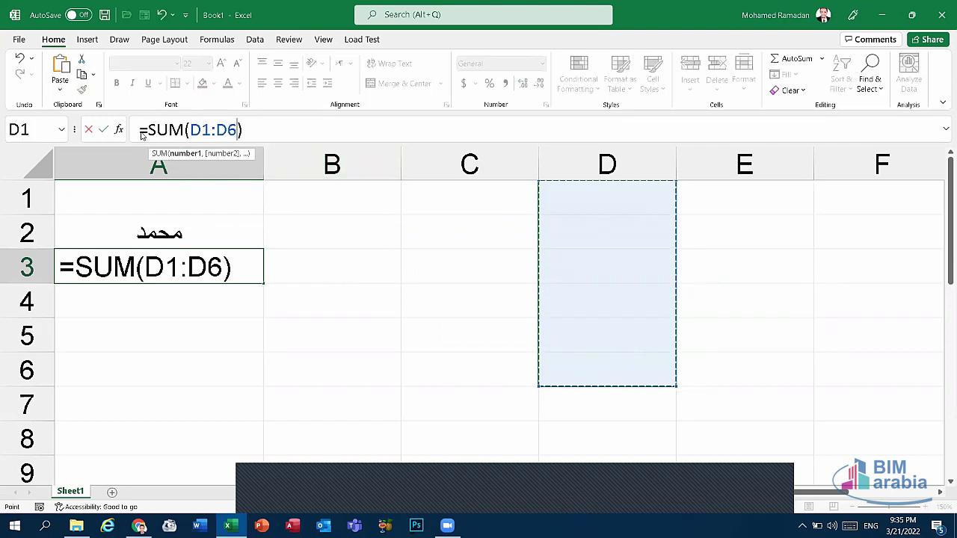
pyautogui.click(88, 132)
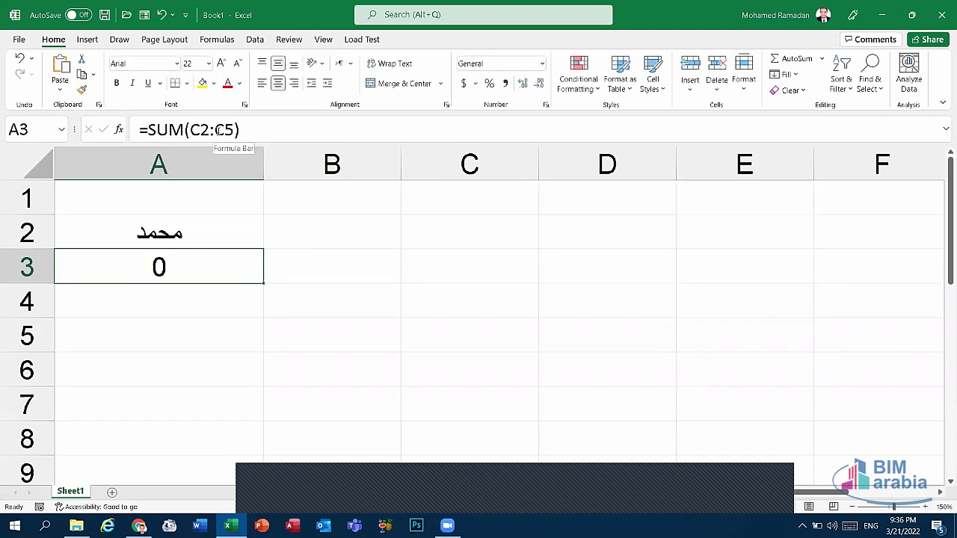
pyautogui.click(120, 131)
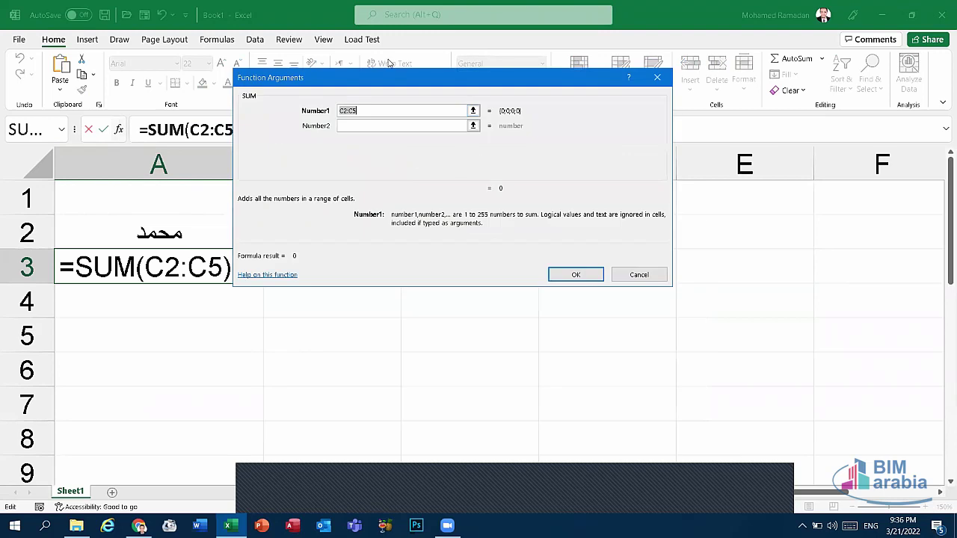
pyautogui.moveTo(402, 78); pyautogui.dragTo(408, 134)
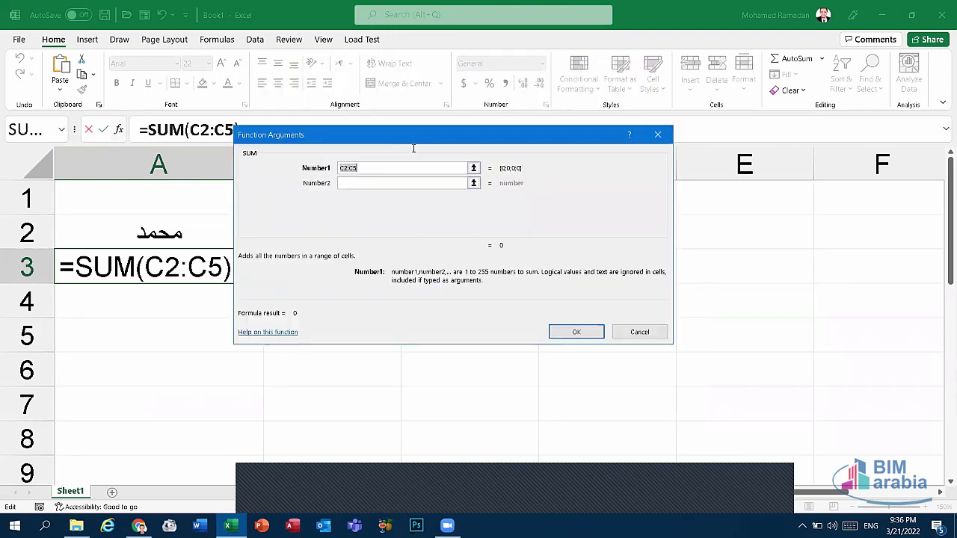
pyautogui.click(657, 134)
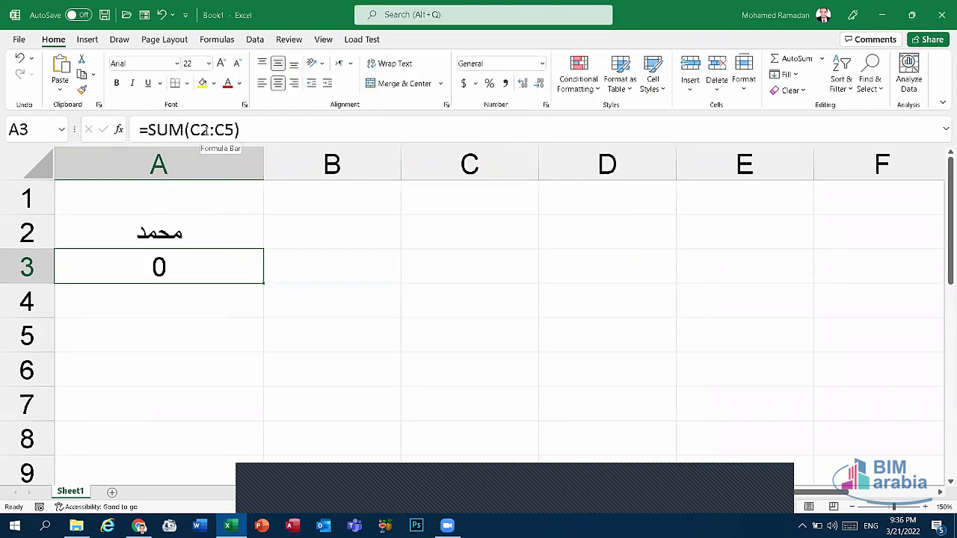
pyautogui.click(323, 271)
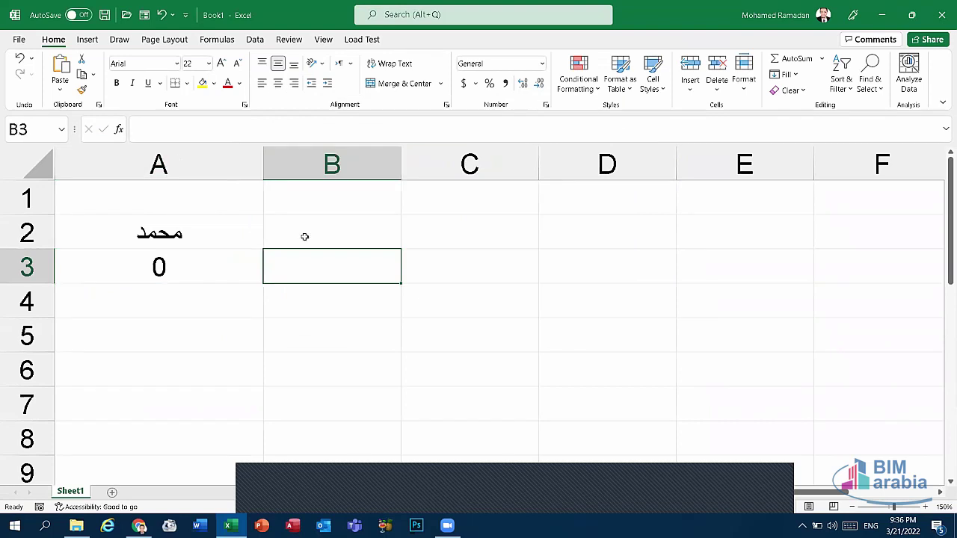
pyautogui.click(118, 129)
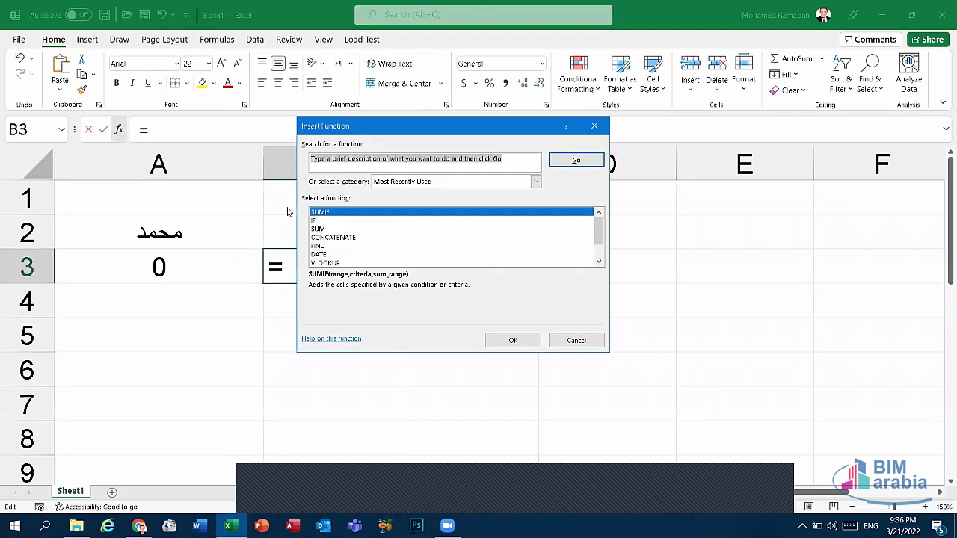
pyautogui.click(320, 229)
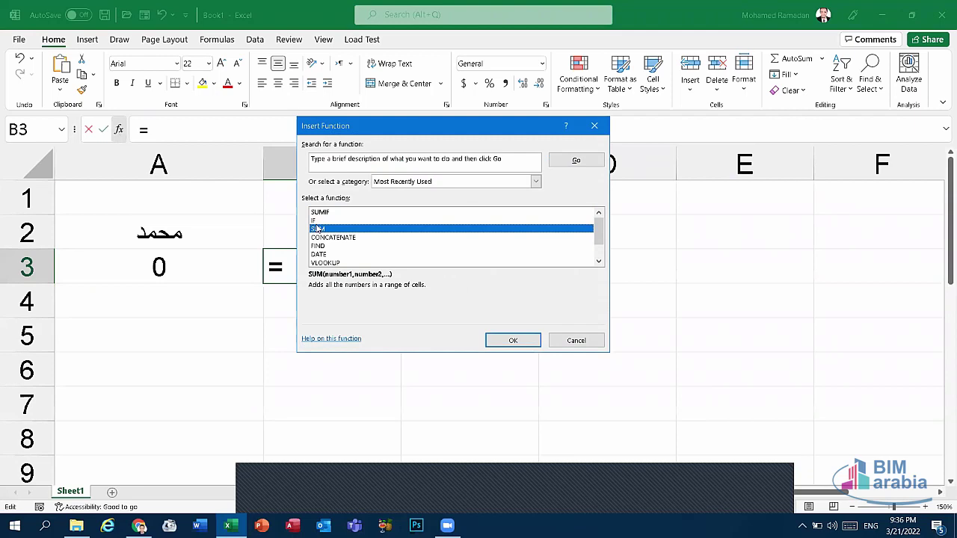
pyautogui.click(317, 220)
pyautogui.click(575, 160)
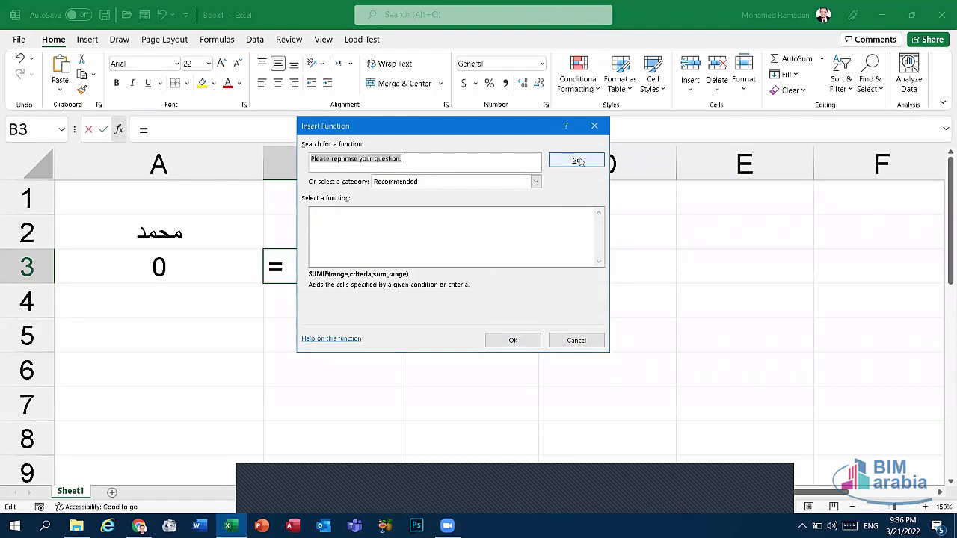
pyautogui.click(513, 340)
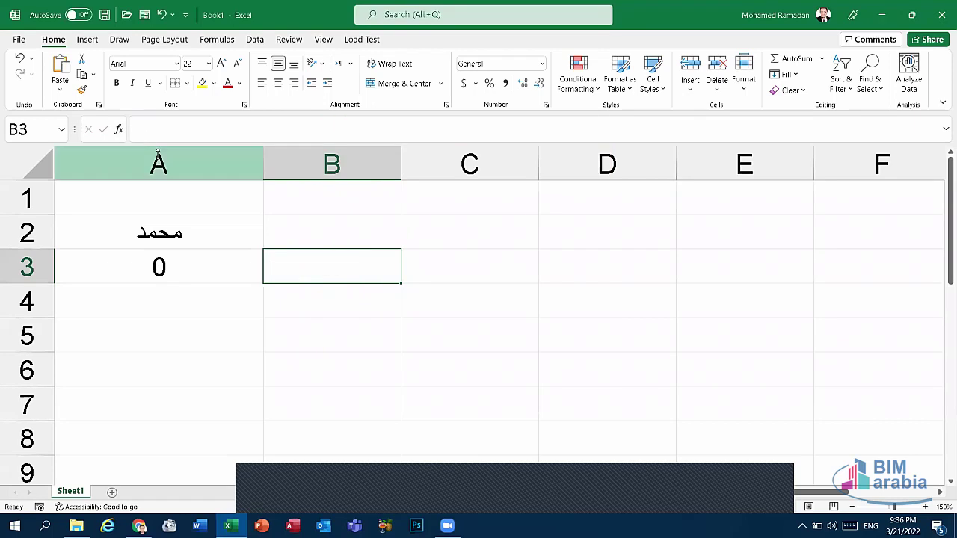
pyautogui.click(119, 129)
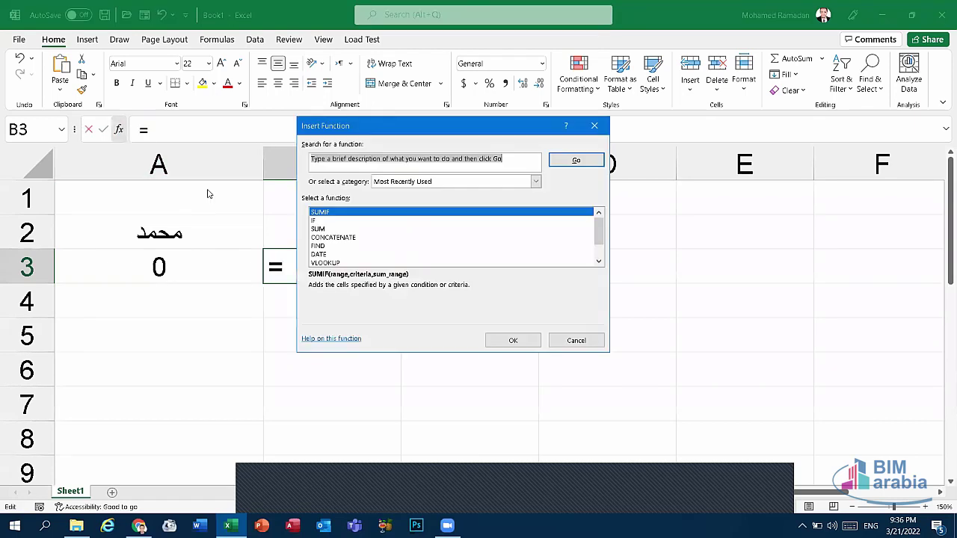
pyautogui.click(328, 221)
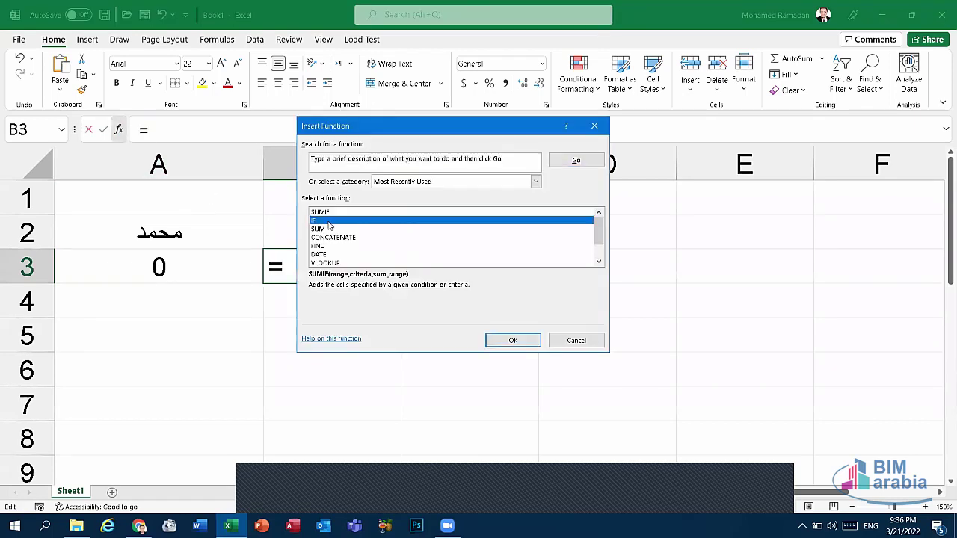
pyautogui.click(562, 166)
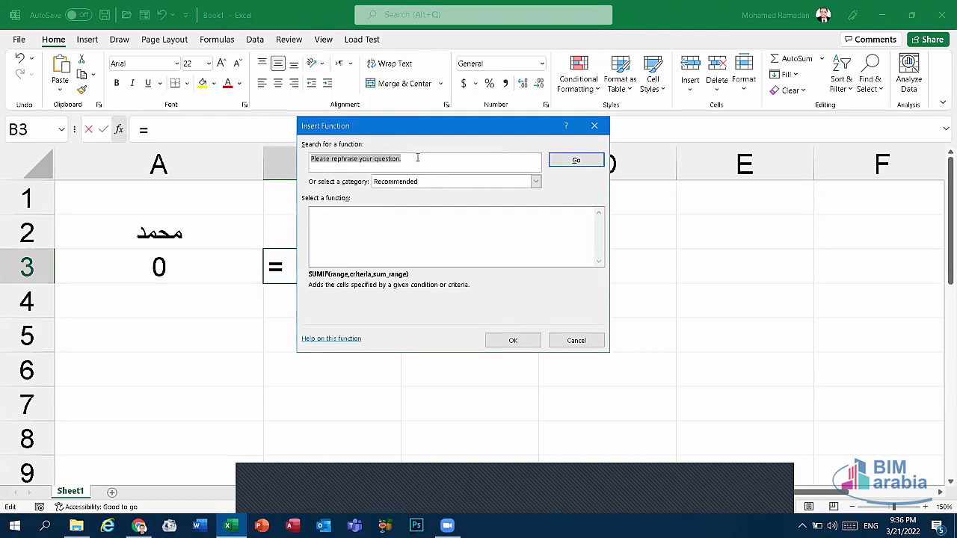
pyautogui.moveTo(417, 158); pyautogui.dragTo(334, 159)
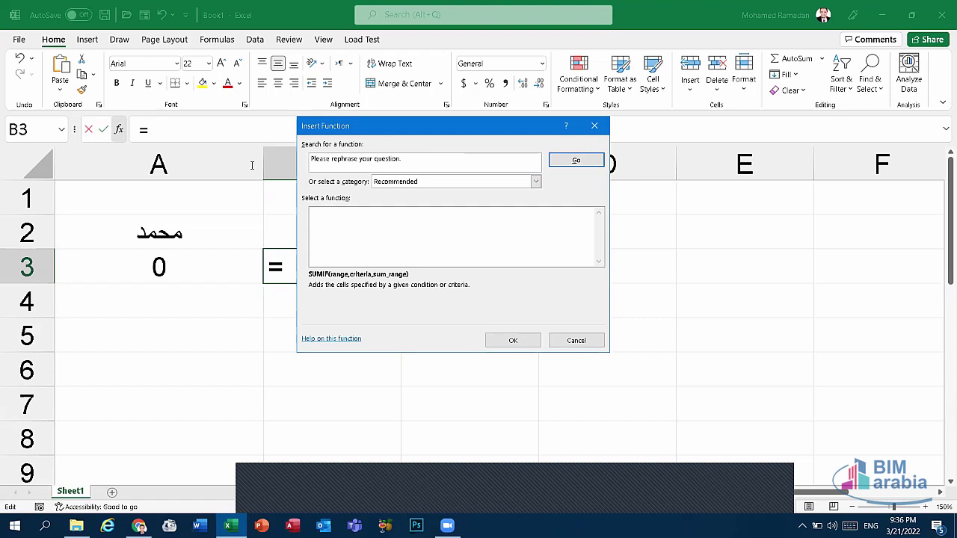
pyautogui.click(595, 125)
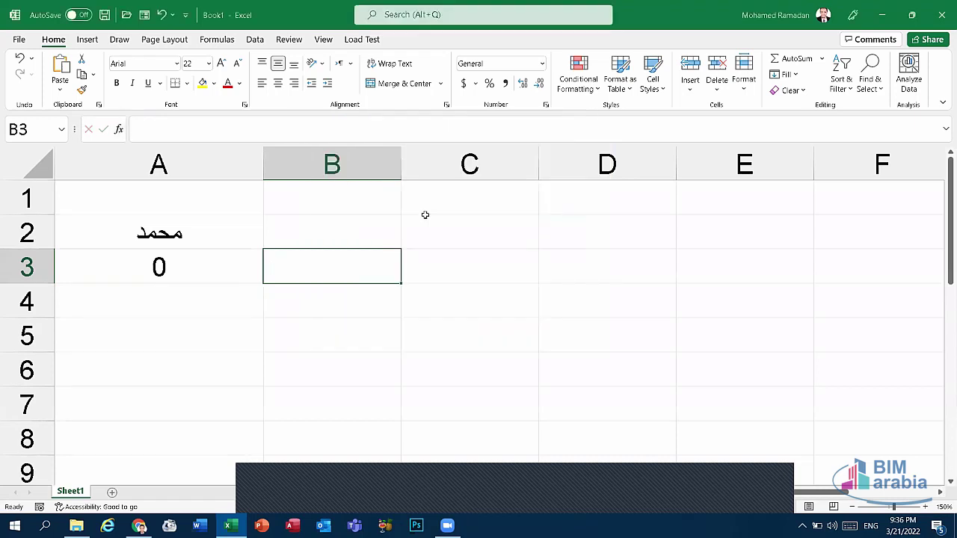
# Review the number arguments of A3's SUM formula and close the dialog without changes
pyautogui.click(167, 259)
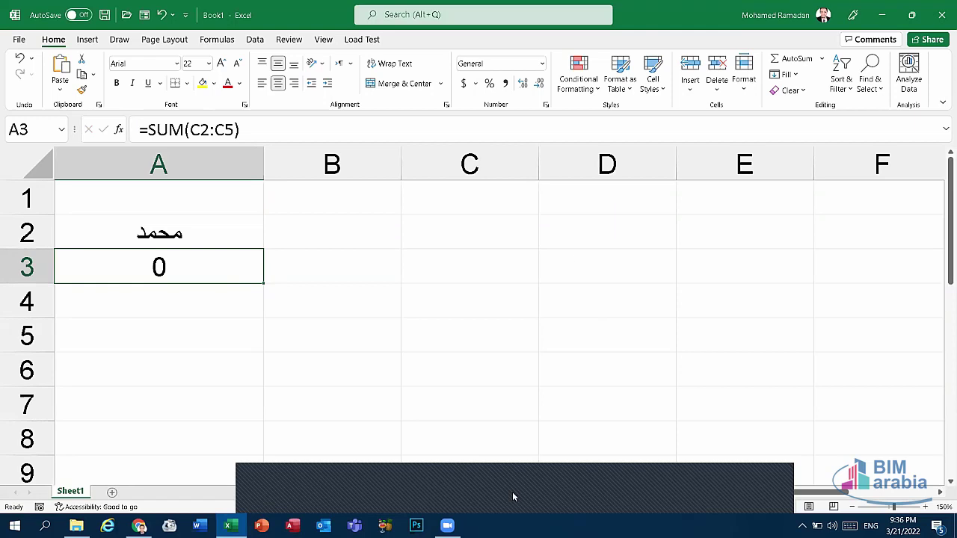
pyautogui.click(493, 506)
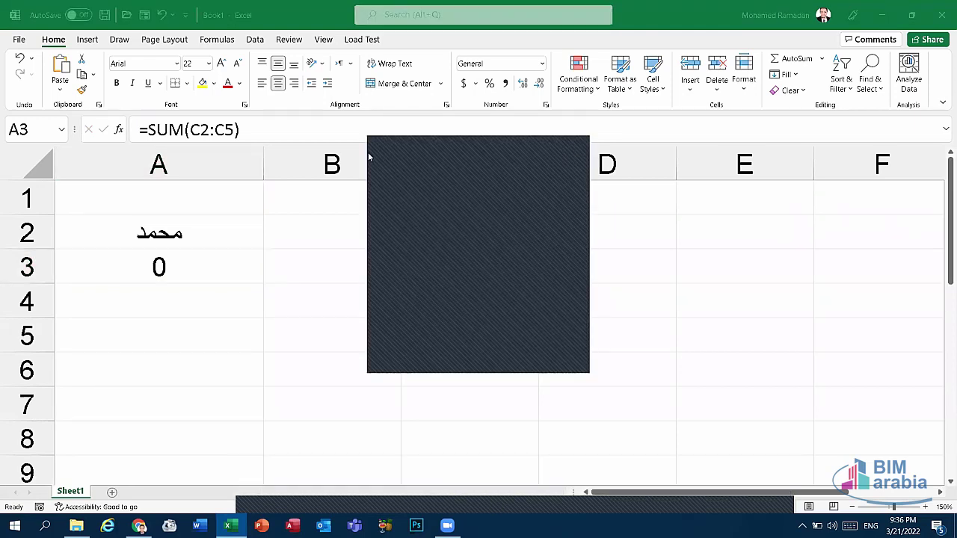
pyautogui.click(118, 130)
pyautogui.click(118, 130)
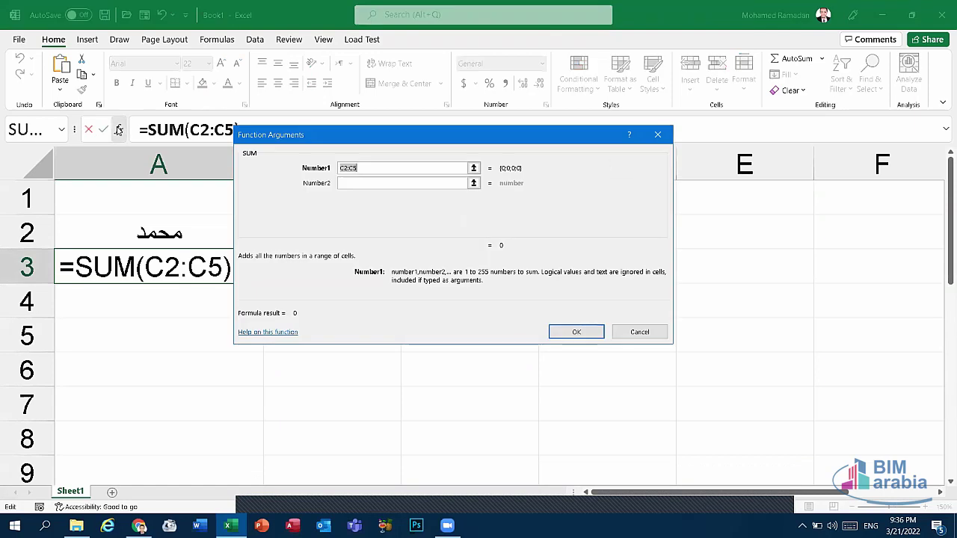
pyautogui.click(366, 183)
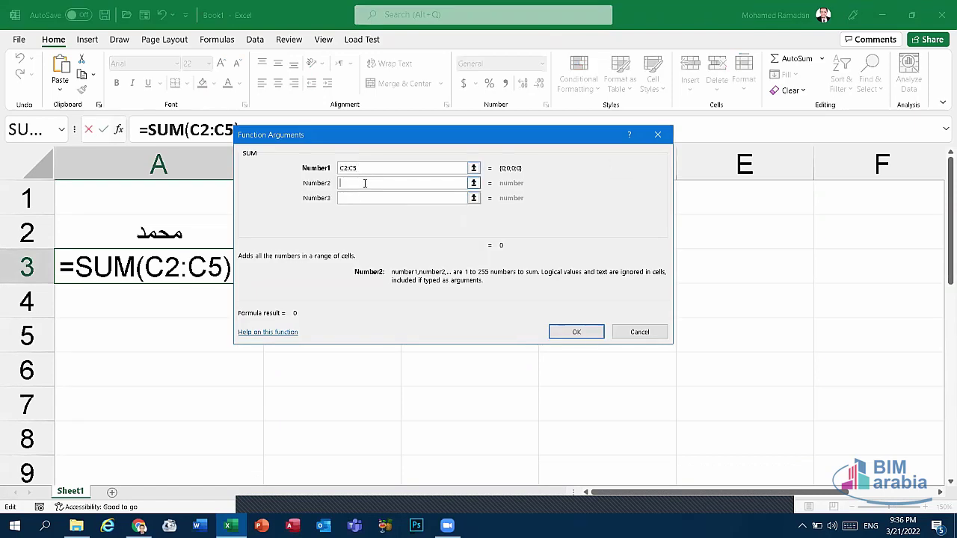
pyautogui.click(366, 198)
pyautogui.click(360, 213)
pyautogui.click(367, 228)
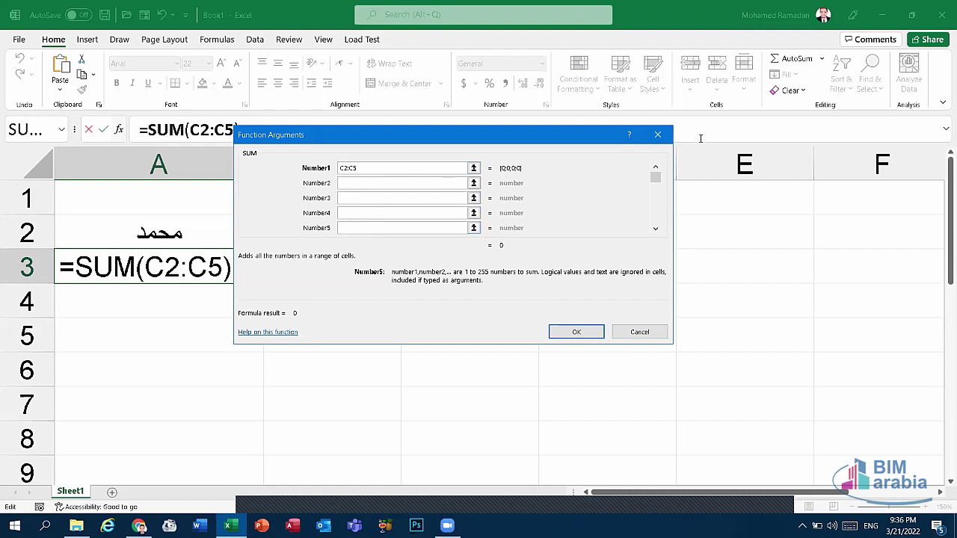
pyautogui.click(658, 134)
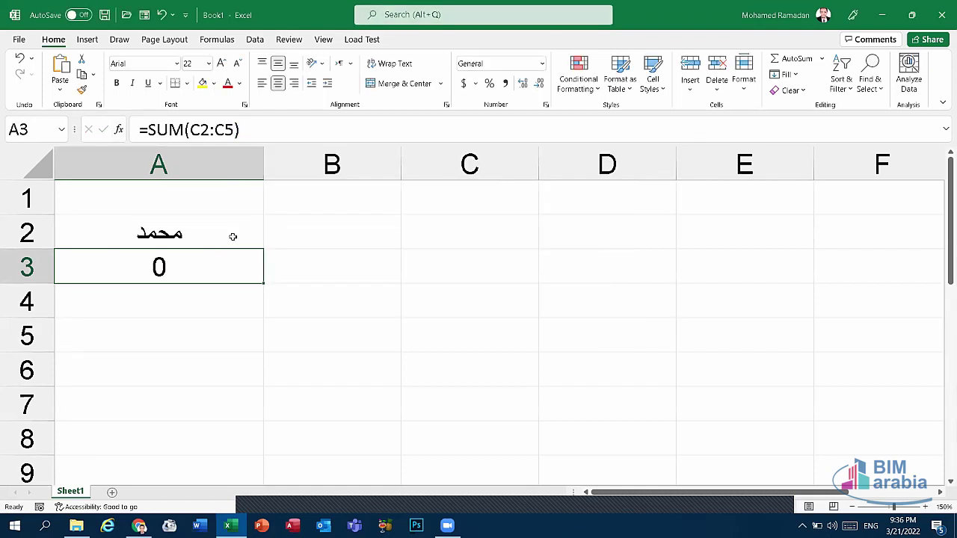
# Delete the SUM formula in A3 and the name in A2, ending on A4
pyautogui.press('BackSpace')
pyautogui.click(180, 225)
pyautogui.press('BackSpace')
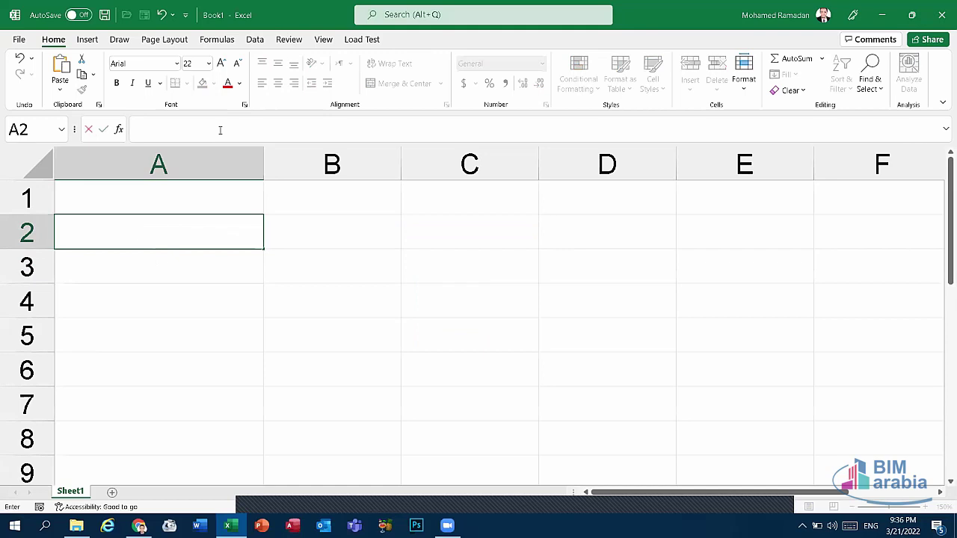
pyautogui.click(212, 311)
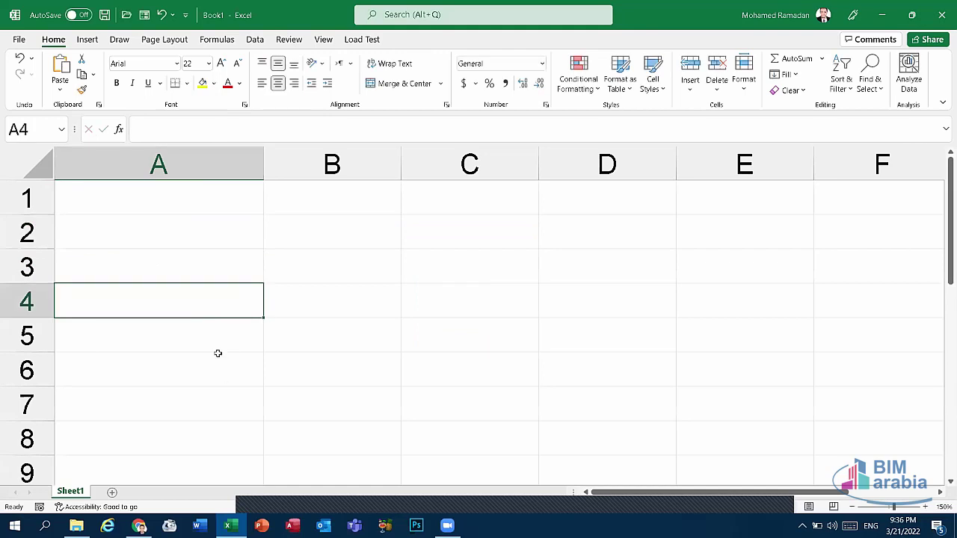
pyautogui.click(348, 305)
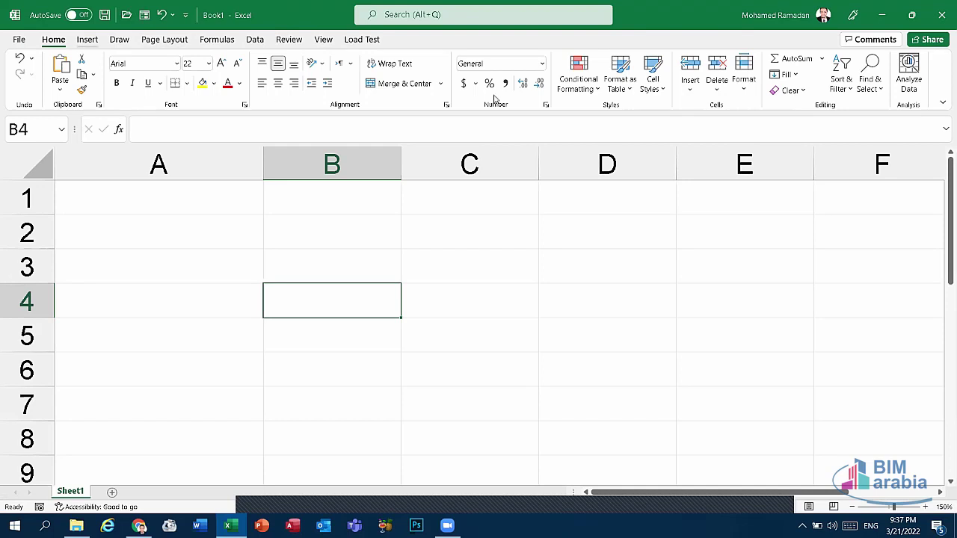
pyautogui.click(86, 39)
pyautogui.click(46, 40)
pyautogui.click(377, 267)
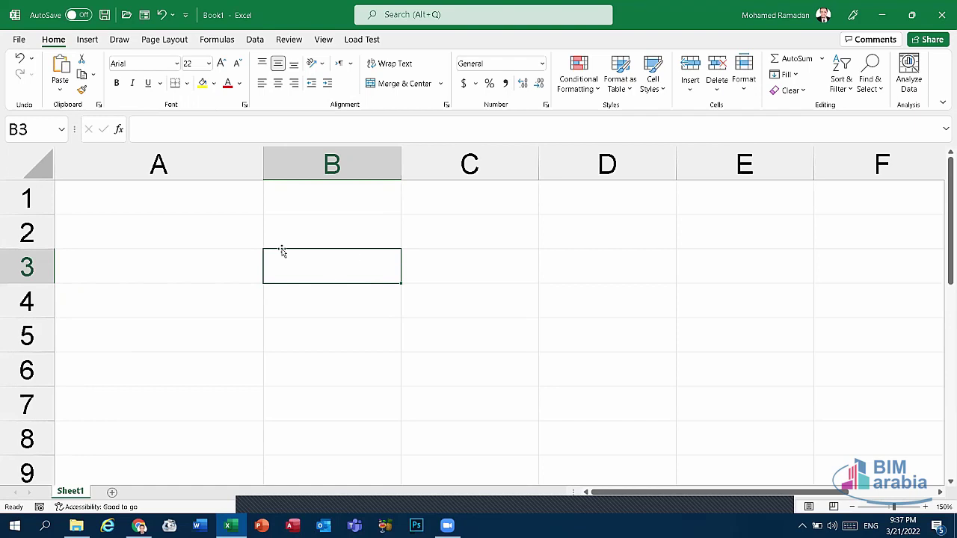
pyautogui.click(208, 251)
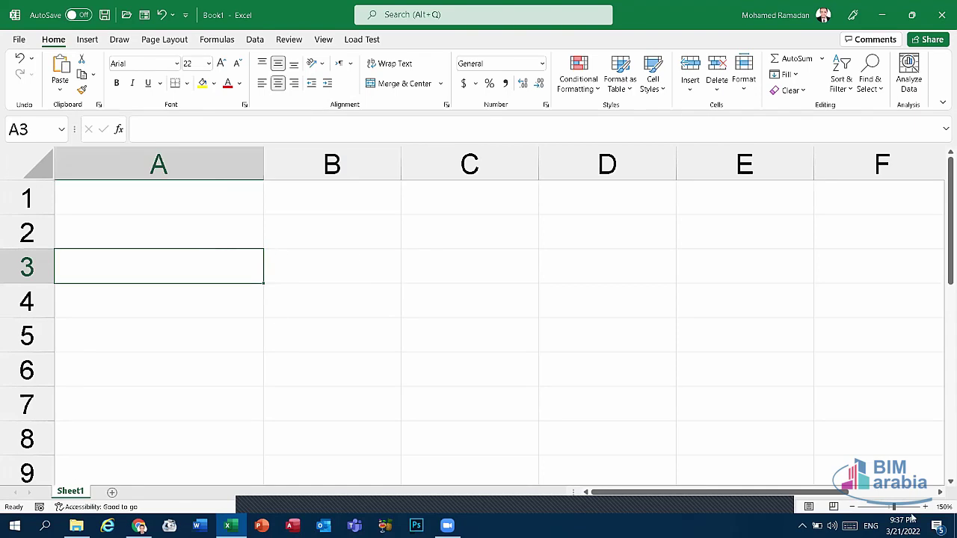
pyautogui.click(852, 507)
pyautogui.click(852, 506)
pyautogui.click(852, 507)
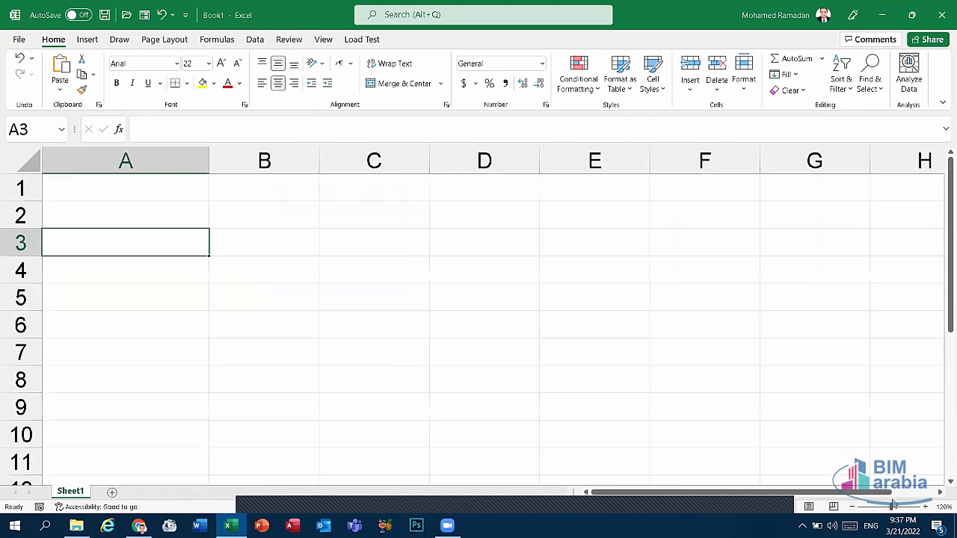
pyautogui.click(924, 507)
pyautogui.click(925, 507)
pyautogui.click(925, 506)
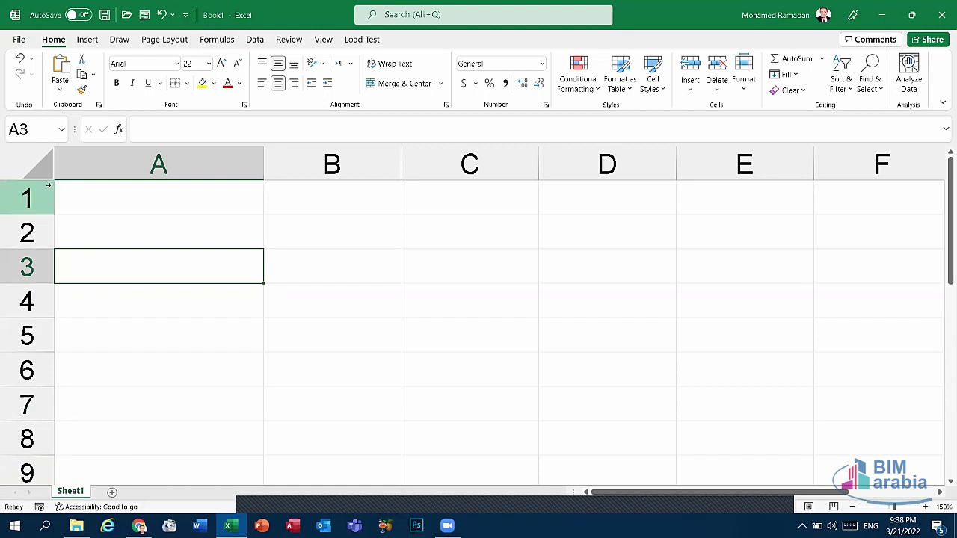
pyautogui.click(83, 197)
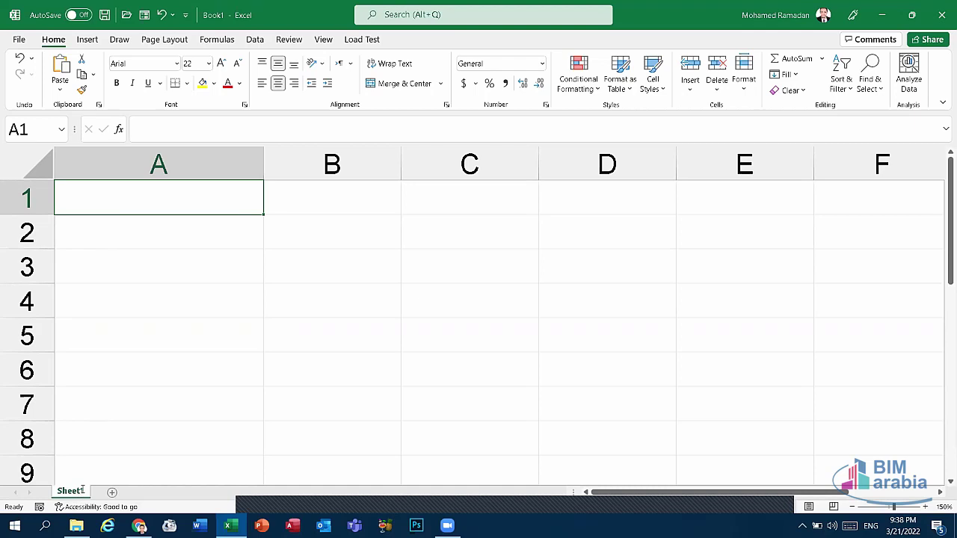
# Rename the Sheet1 tab to a person's first name
pyautogui.click(139, 525)
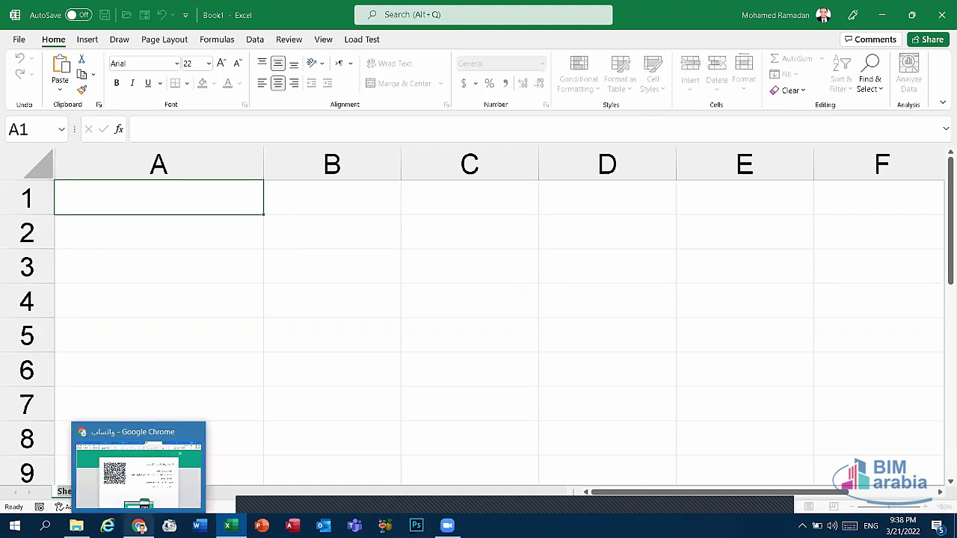
pyautogui.click(254, 410)
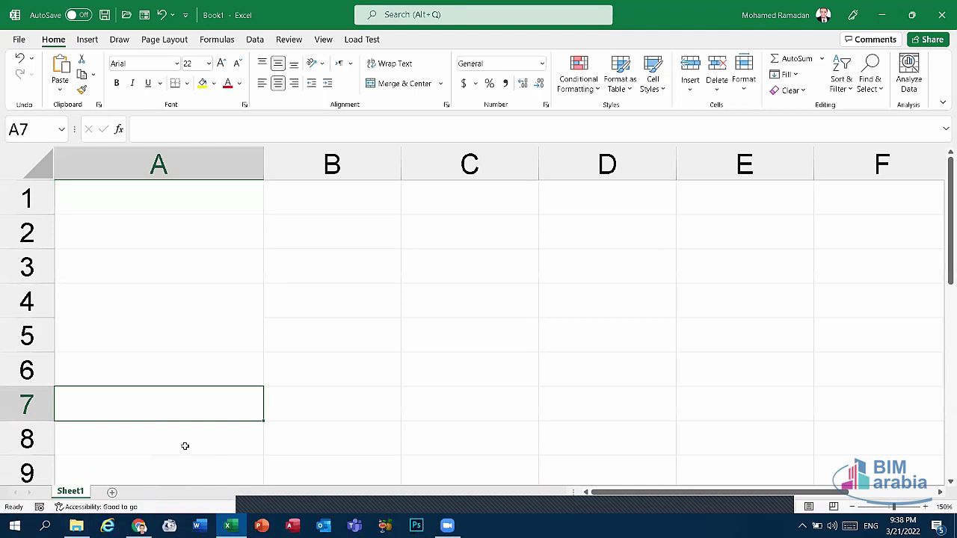
pyautogui.doubleClick(67, 491)
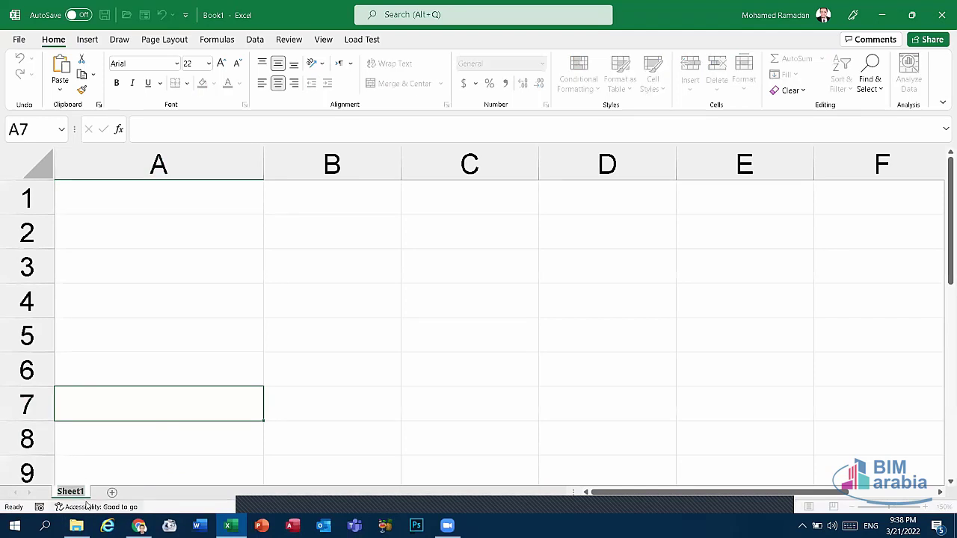
pyautogui.press('BackSpace')
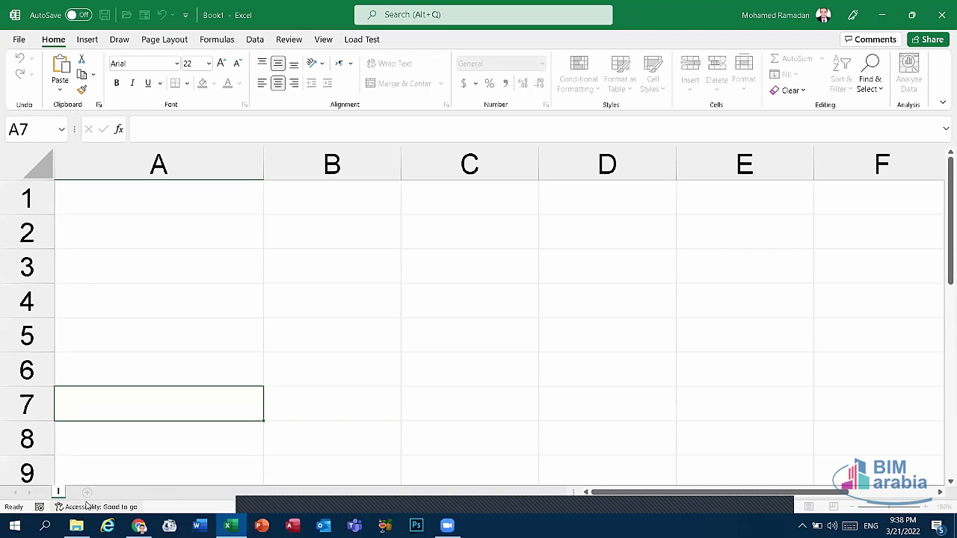
pyautogui.write('mohame')
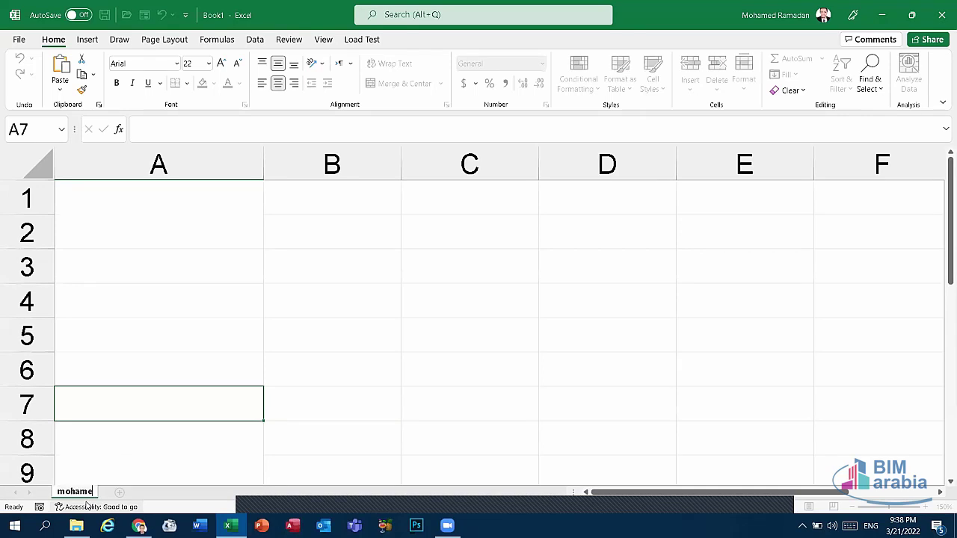
pyautogui.write('d')
pyautogui.click(112, 453)
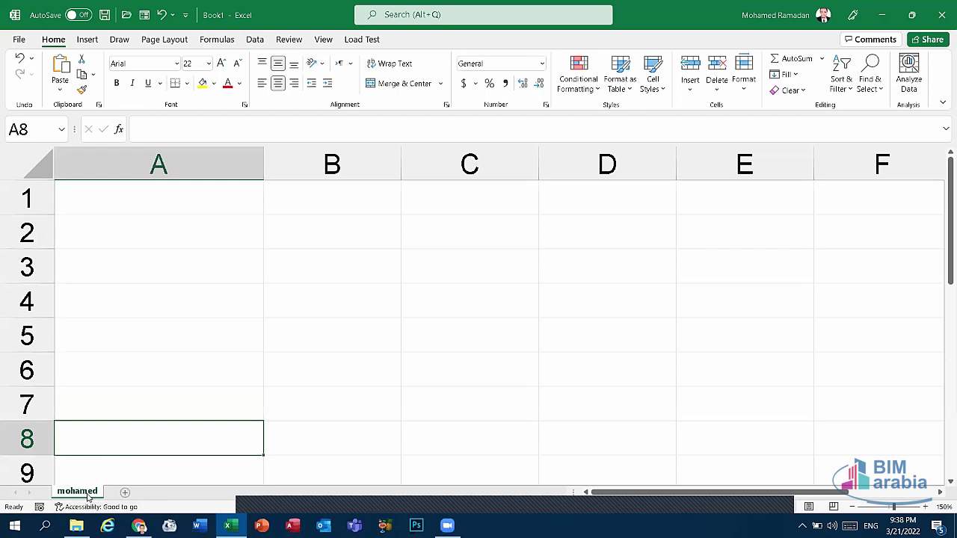
# Start Rename from the sheet tab's context menu again, keeping the same name
pyautogui.rightClick(89, 487)
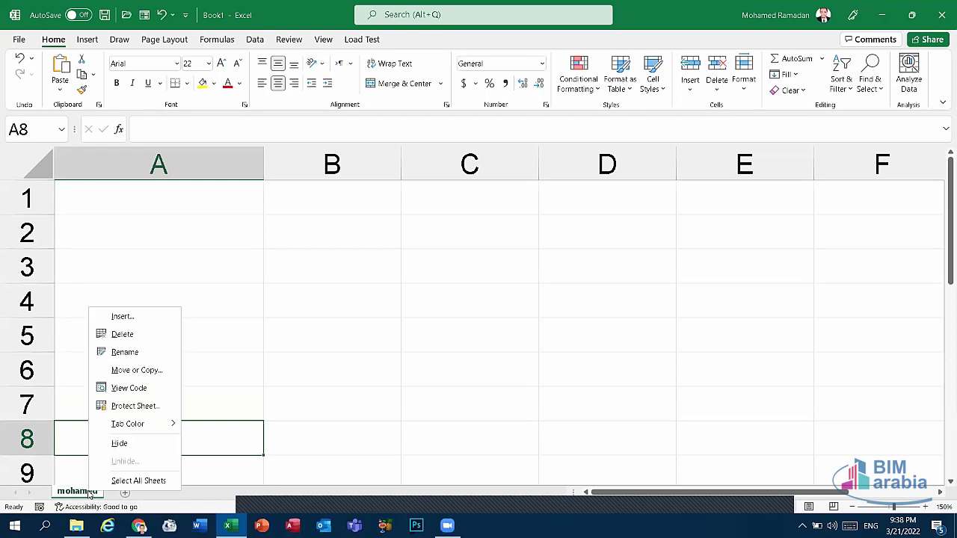
pyautogui.click(137, 353)
pyautogui.moveTo(76, 525)
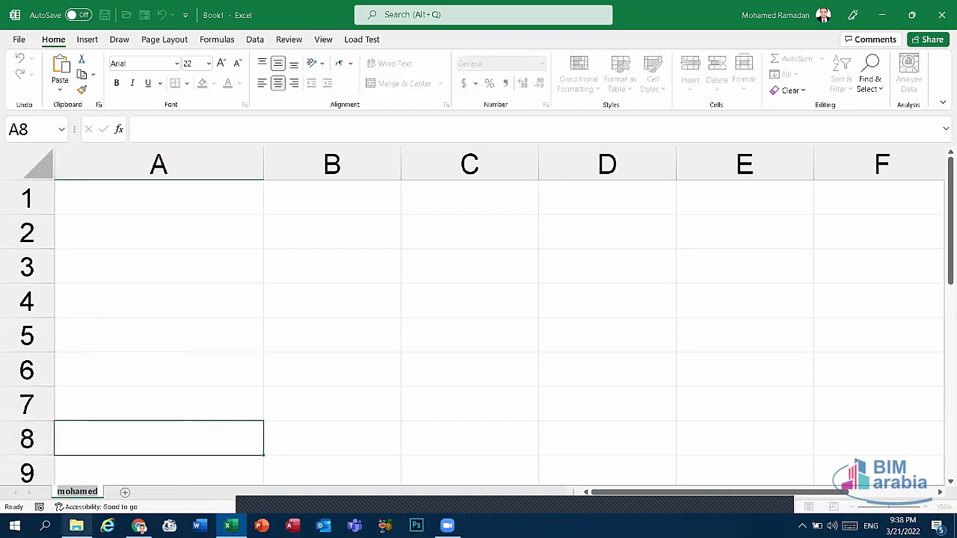
pyautogui.click(181, 354)
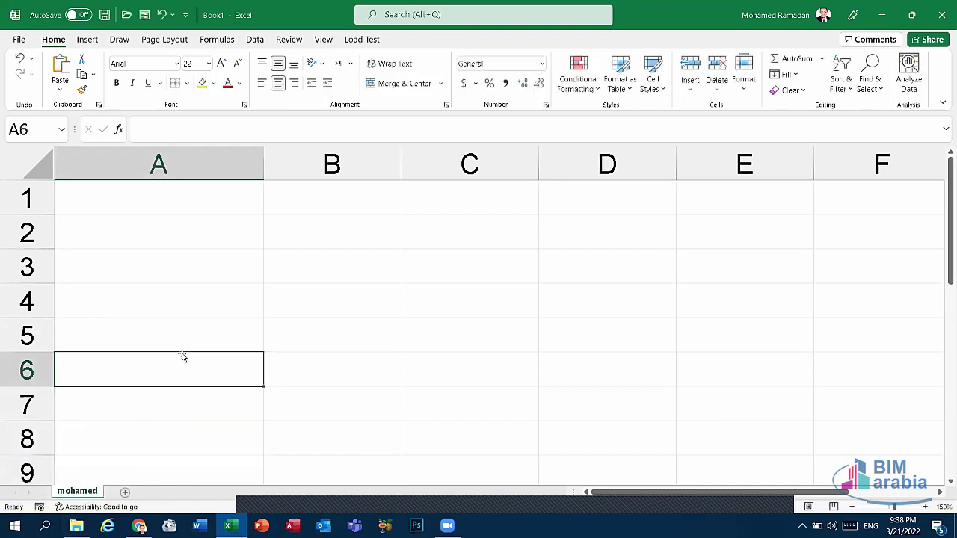
# Dismiss the first sheet's tab menu and add a new blank Sheet2 with the New sheet button
pyautogui.rightClick(94, 496)
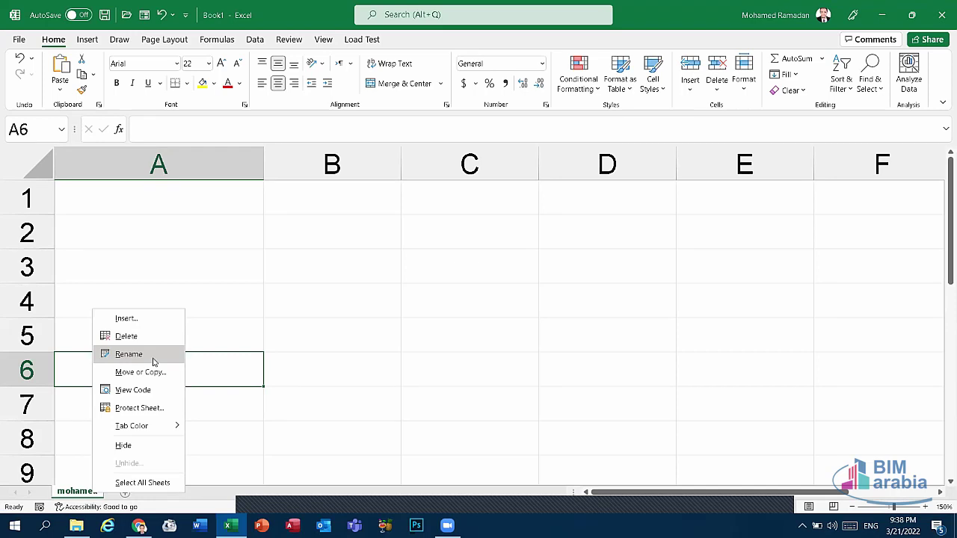
pyautogui.click(261, 322)
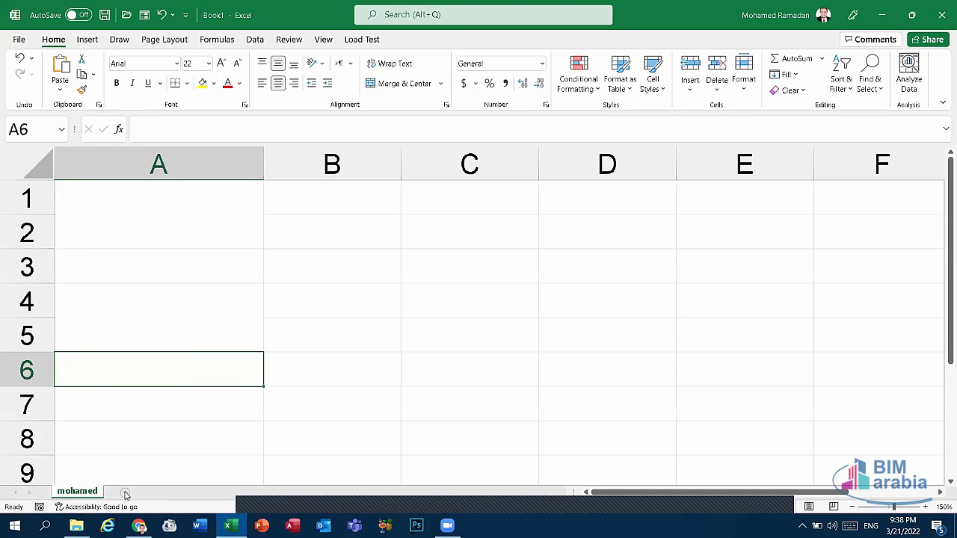
pyautogui.click(126, 494)
# Add and delete Sheet3 and Sheet4, then add Sheet5 and select cell B13
pyautogui.click(165, 492)
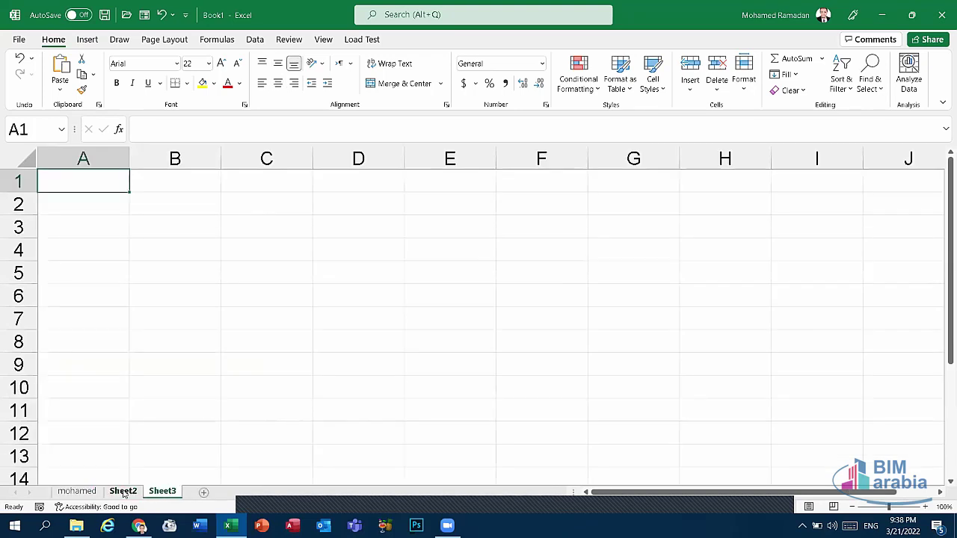
pyautogui.rightClick(171, 493)
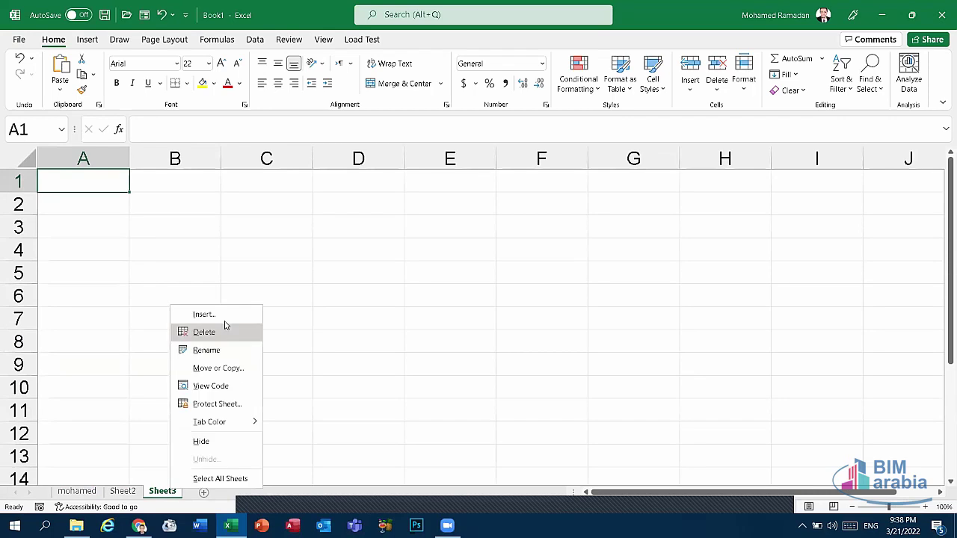
pyautogui.click(204, 332)
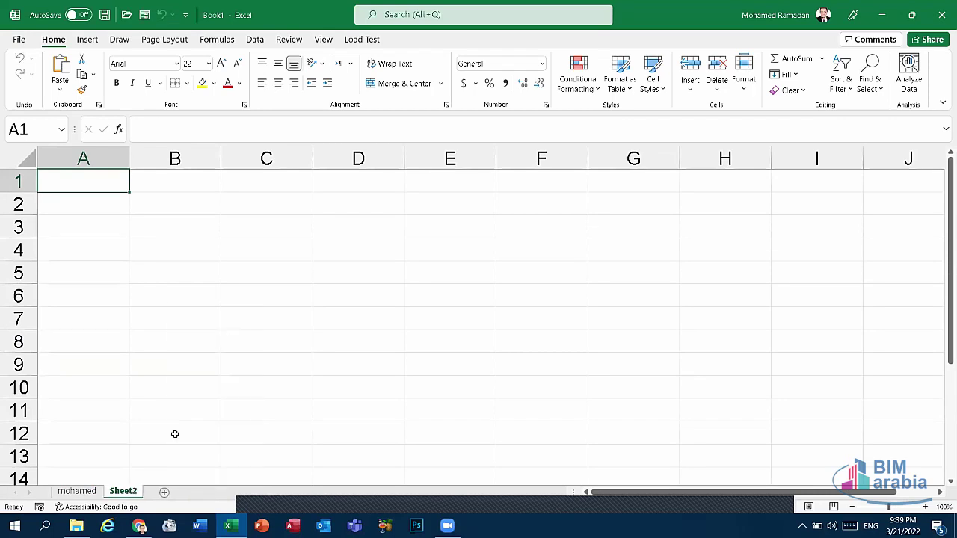
pyautogui.click(164, 491)
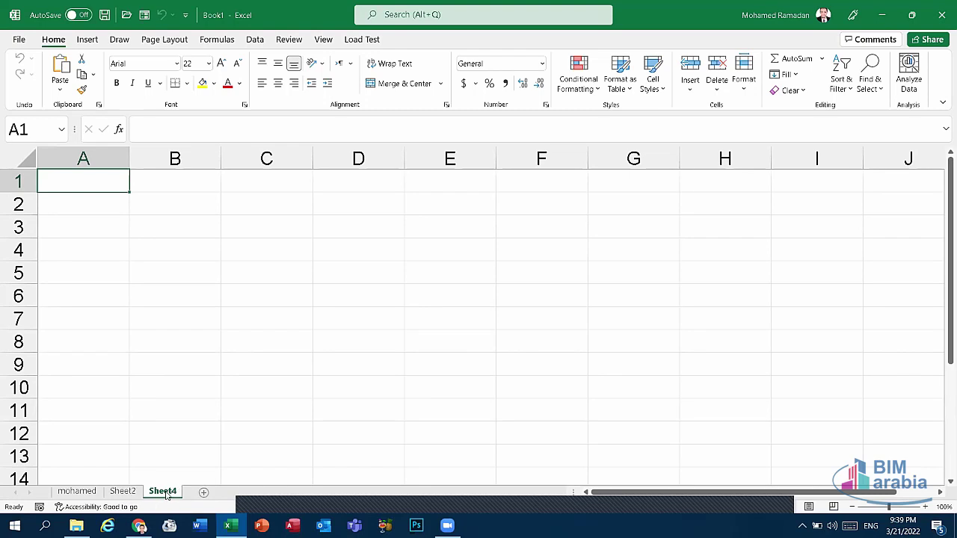
pyautogui.rightClick(166, 496)
pyautogui.click(198, 333)
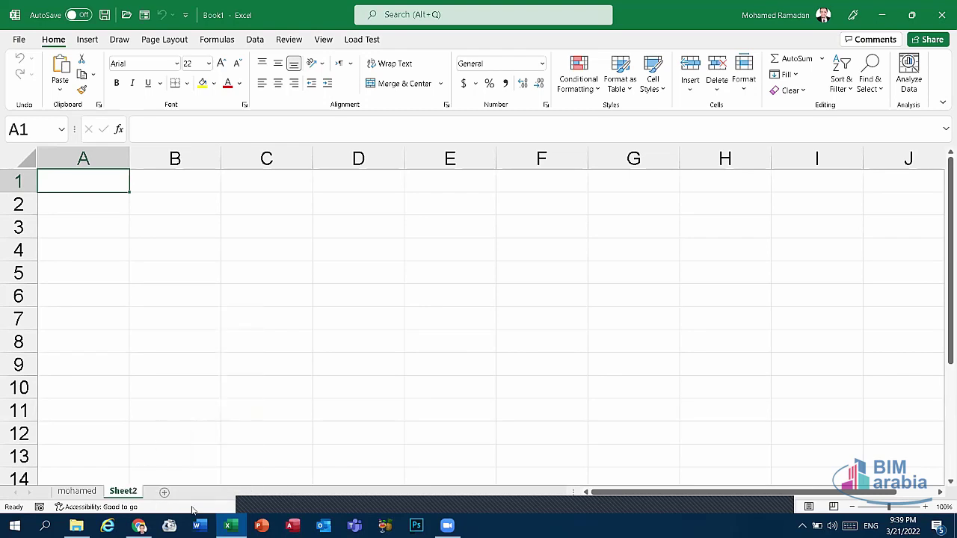
pyautogui.click(164, 492)
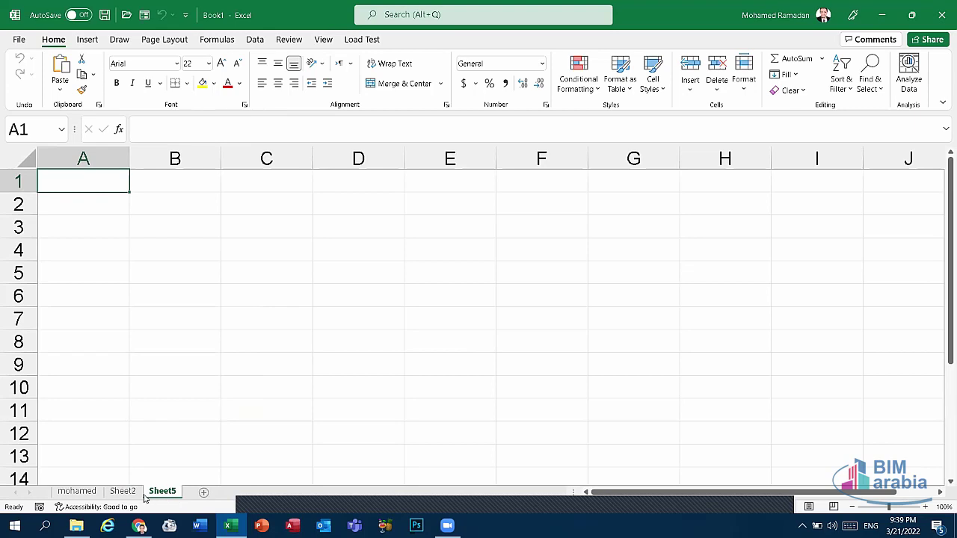
pyautogui.click(183, 458)
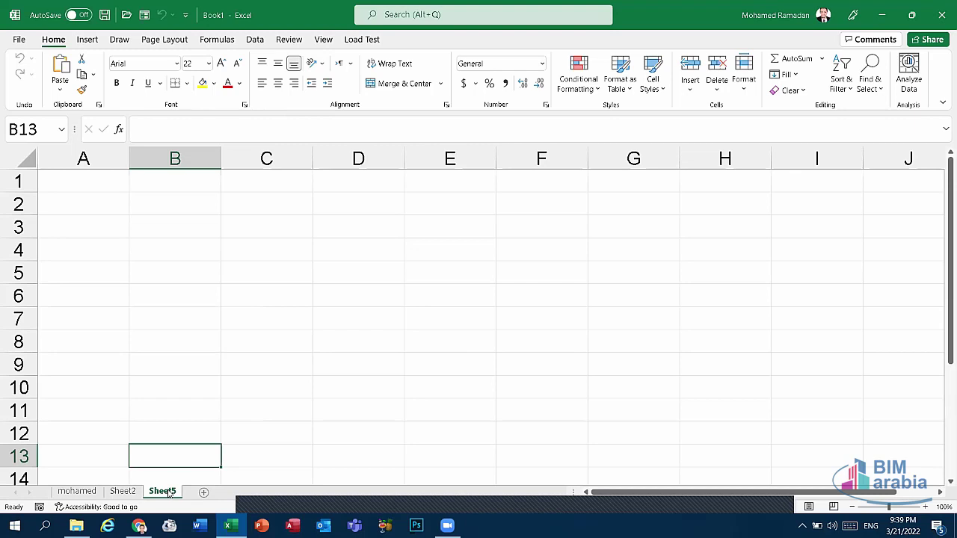
# Set tab colours: first sheet red, Sheet2 green, Sheet5 blue, then select B2
pyautogui.rightClick(125, 492)
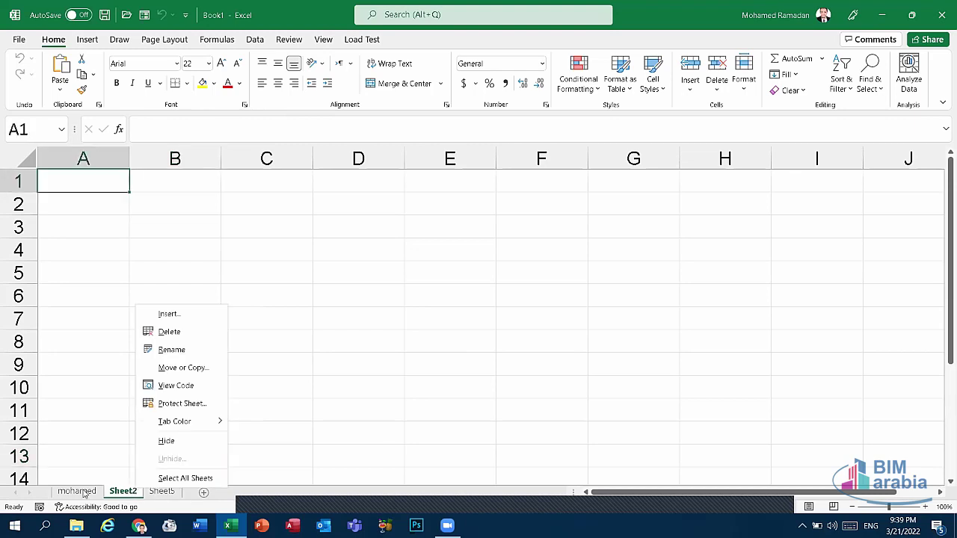
pyautogui.rightClick(78, 492)
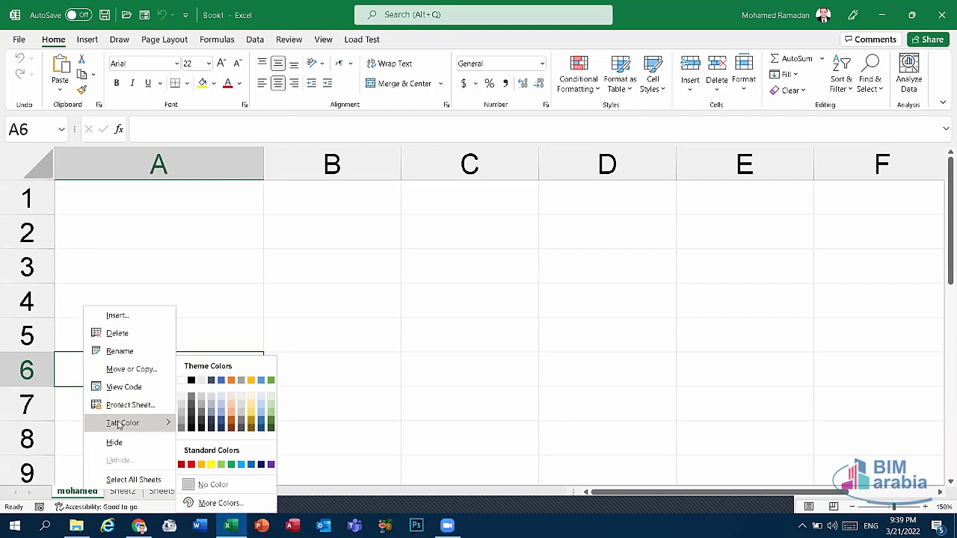
pyautogui.moveTo(123, 423)
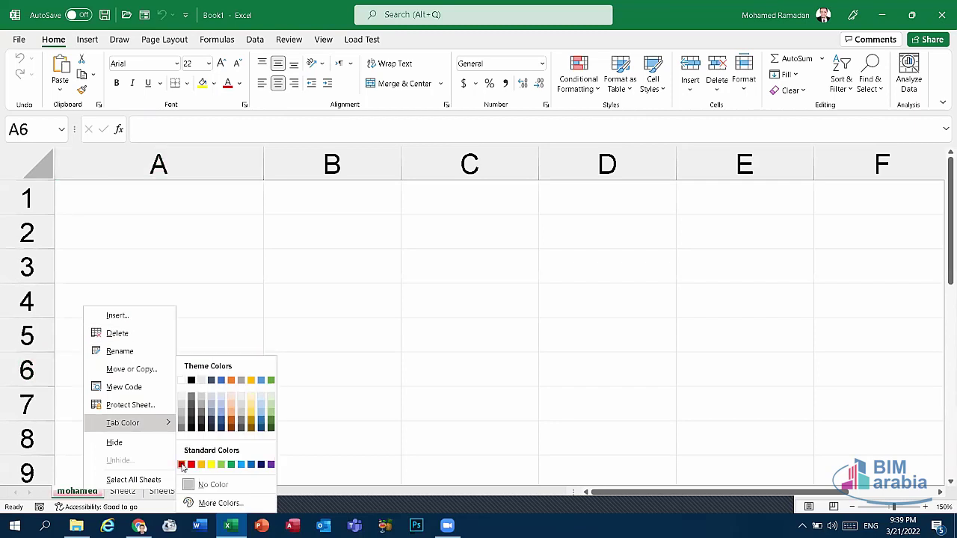
pyautogui.click(182, 465)
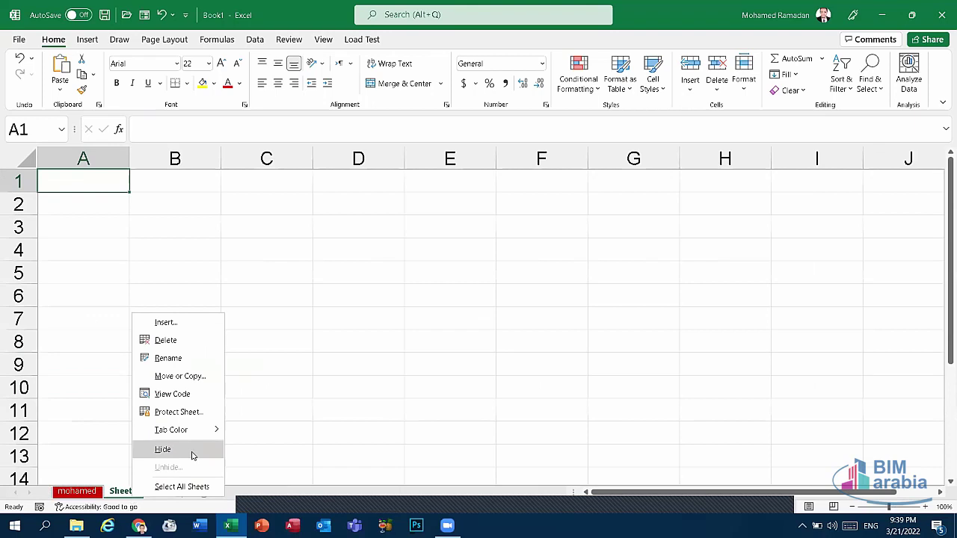
pyautogui.click(269, 465)
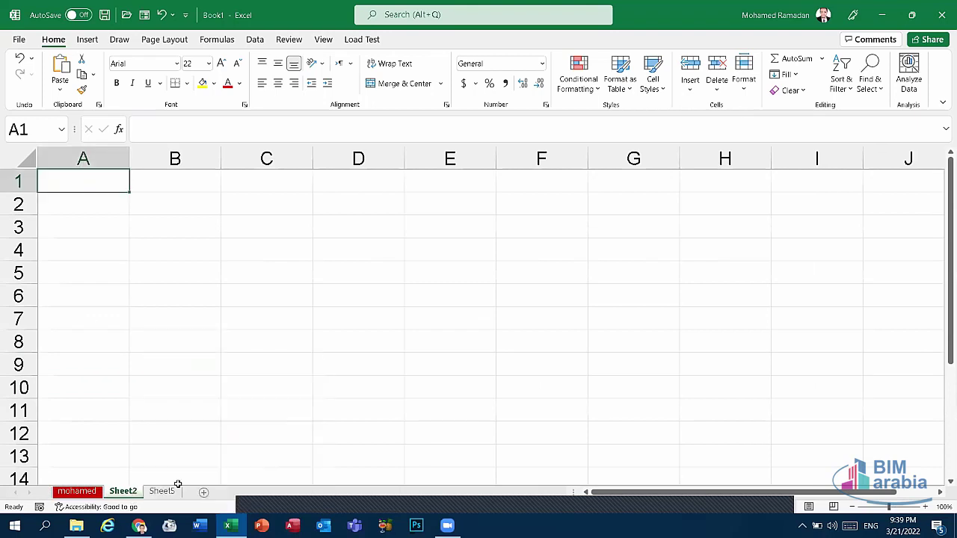
pyautogui.rightClick(171, 496)
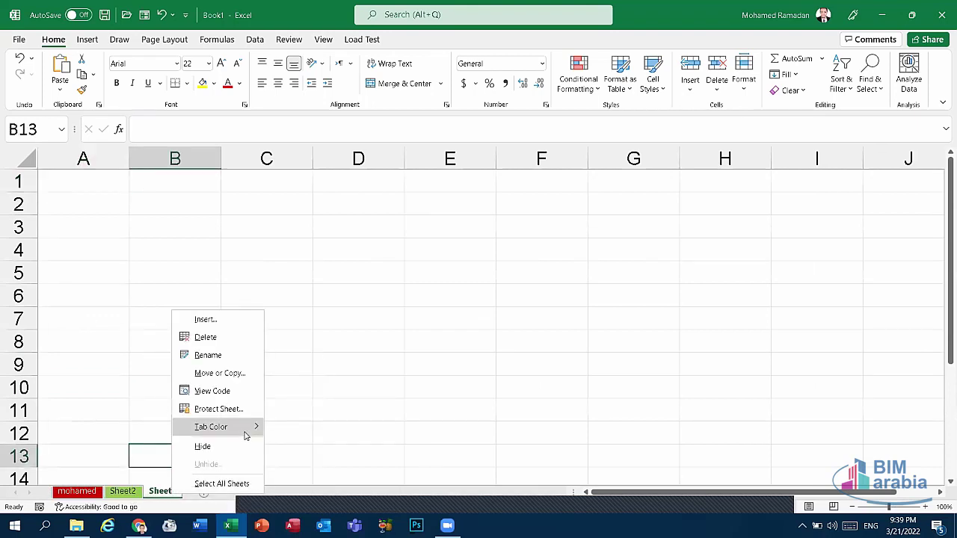
pyautogui.moveTo(211, 427)
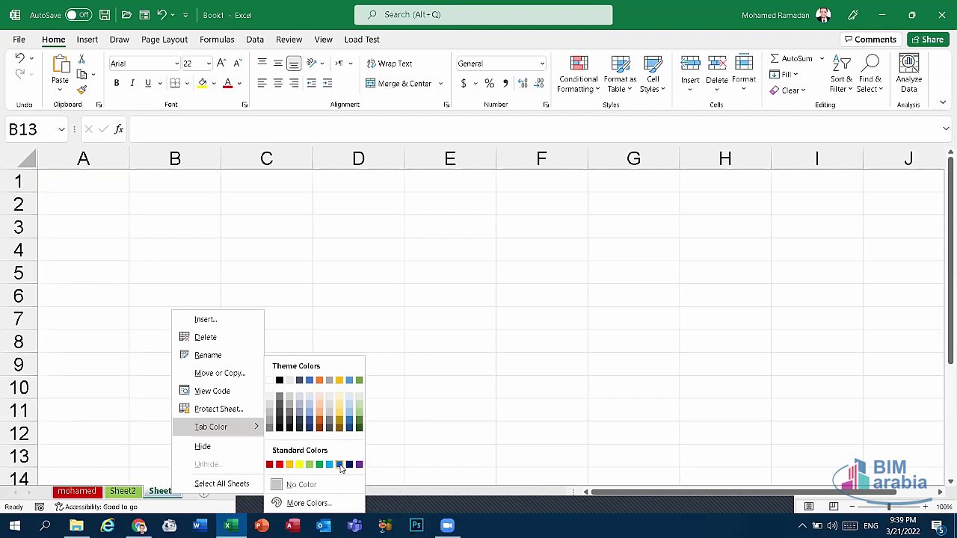
pyautogui.click(340, 464)
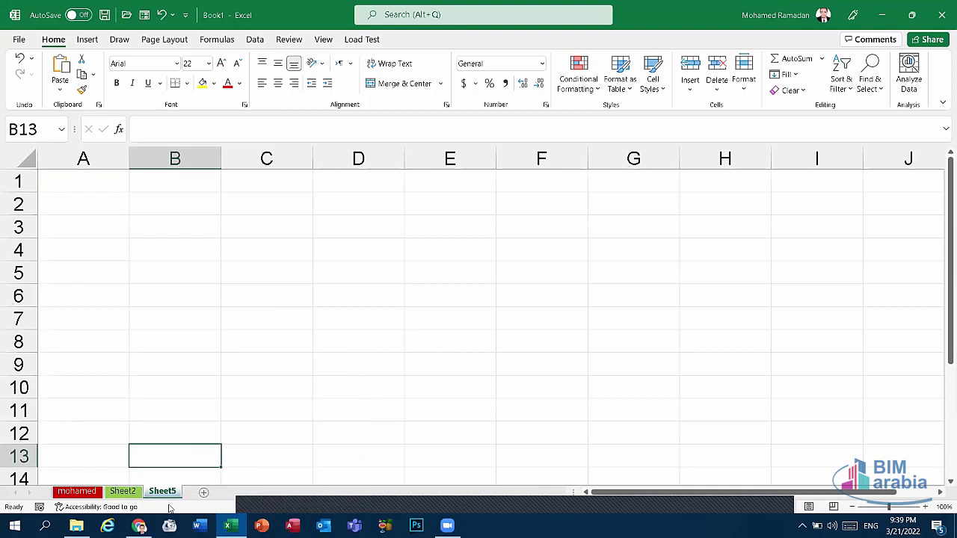
pyautogui.click(187, 208)
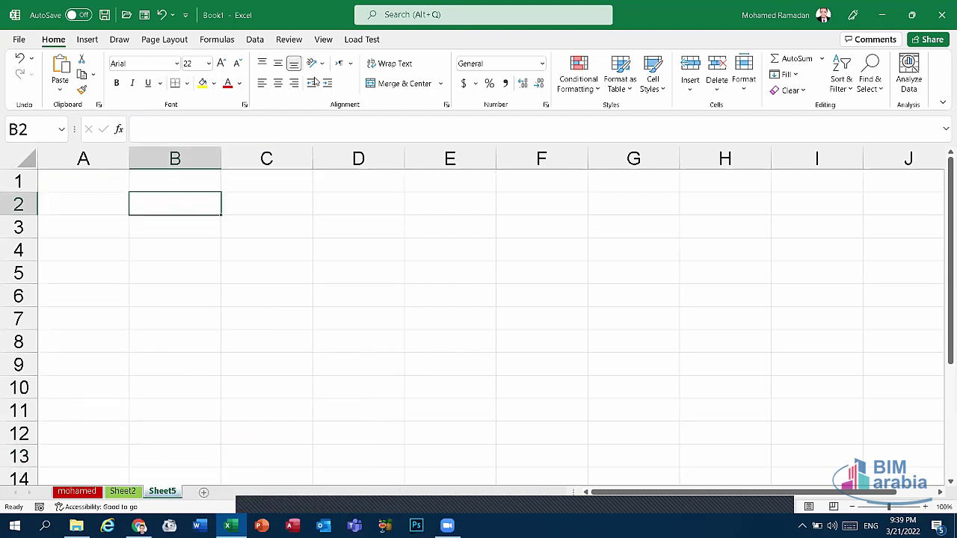
# Fill the entire sheet yellow, then undo the fill
pyautogui.click(21, 160)
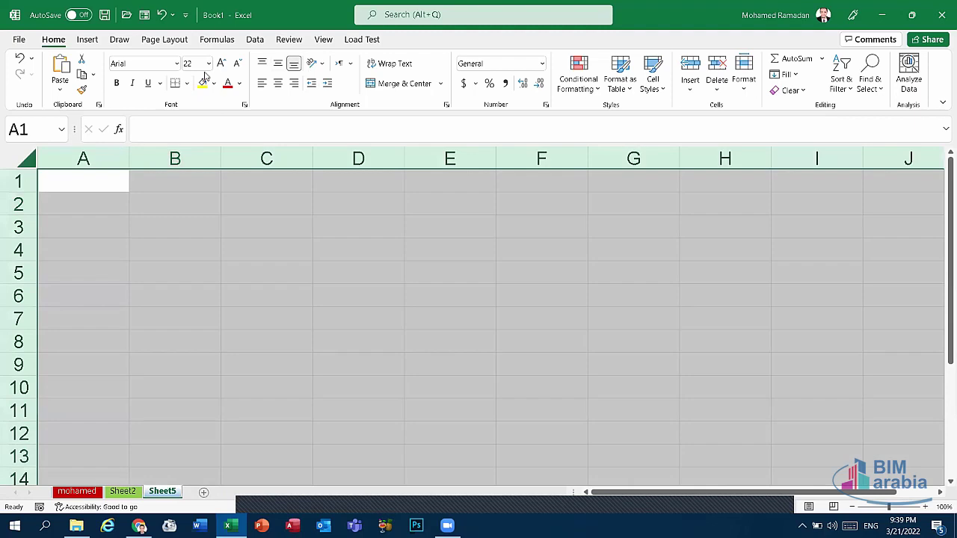
pyautogui.click(203, 80)
pyautogui.click(197, 208)
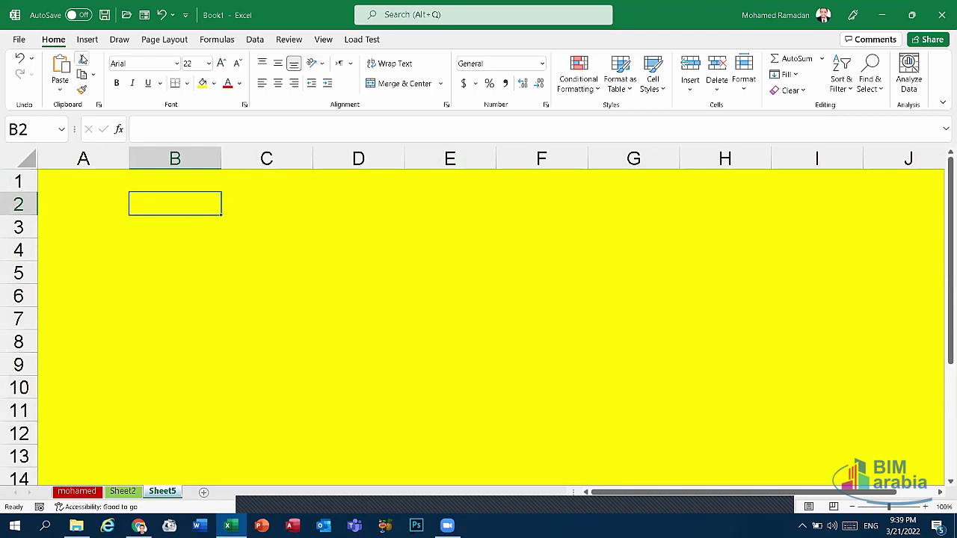
pyautogui.click(163, 15)
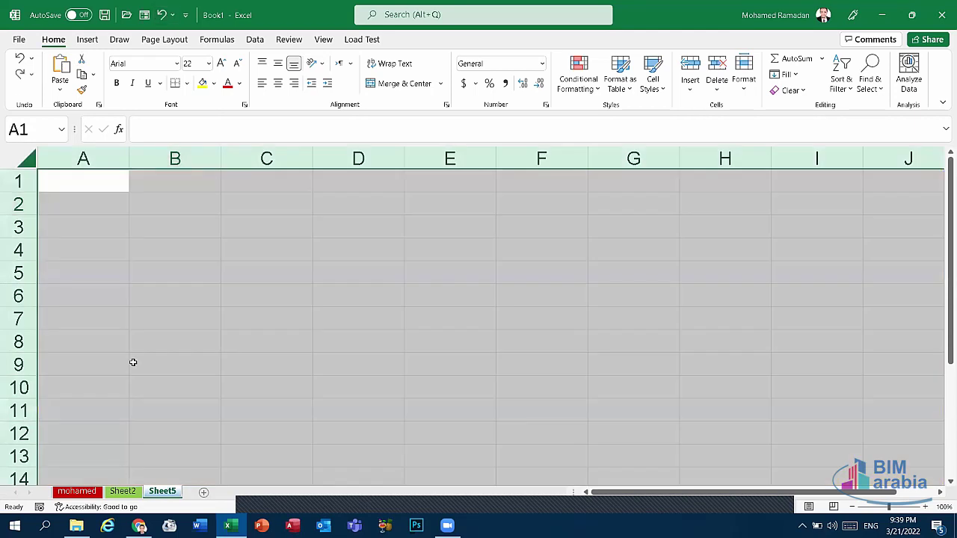
pyautogui.click(142, 333)
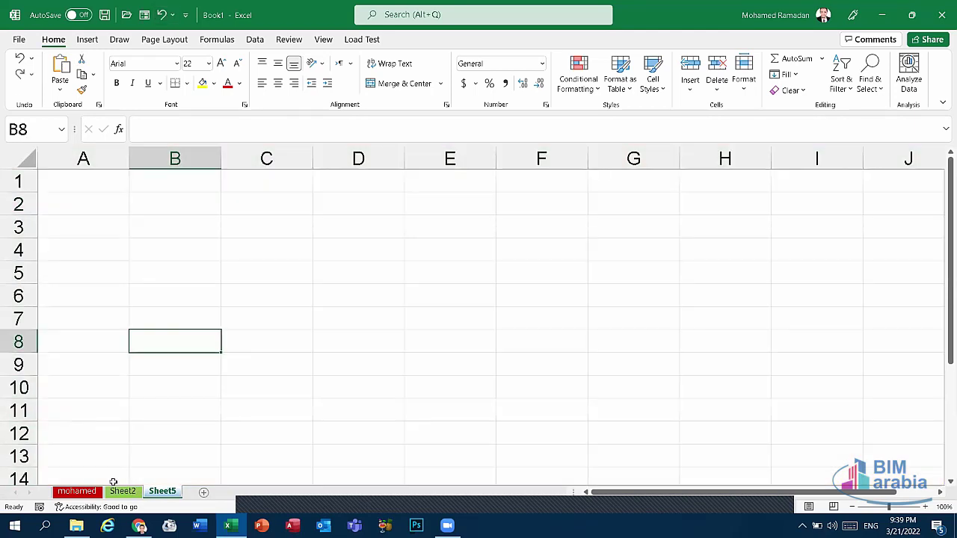
# Group Sheet2 together with Sheet5 using the sheet tabs
pyautogui.keyDown('ctrl'); pyautogui.click(123, 491); pyautogui.keyUp('ctrl')
pyautogui.click(162, 494)
pyautogui.keyDown('ctrl'); pyautogui.click(118, 491); pyautogui.keyUp('ctrl')
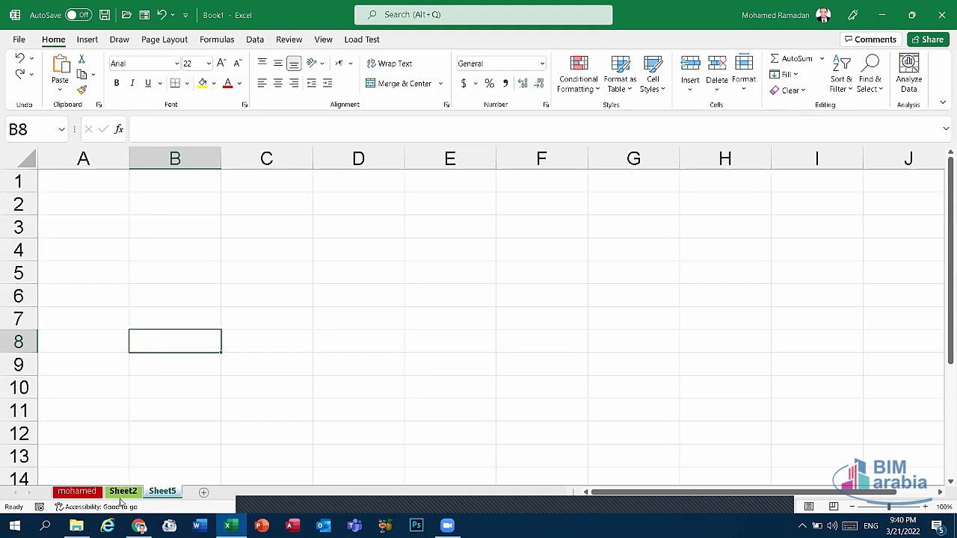
# Look through the red-tabbed sheet, Sheet2 and Sheet5, then hide Sheet2
pyautogui.click(87, 494)
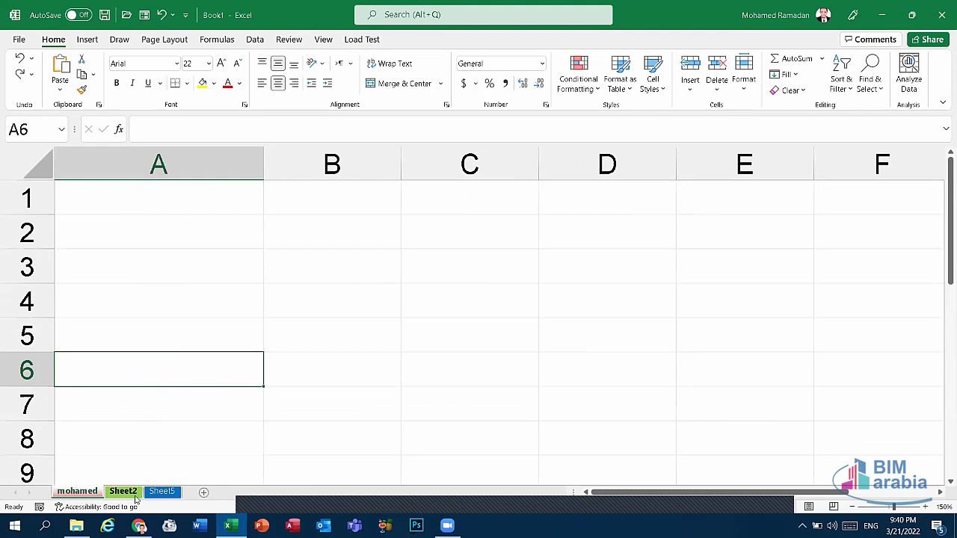
pyautogui.click(124, 493)
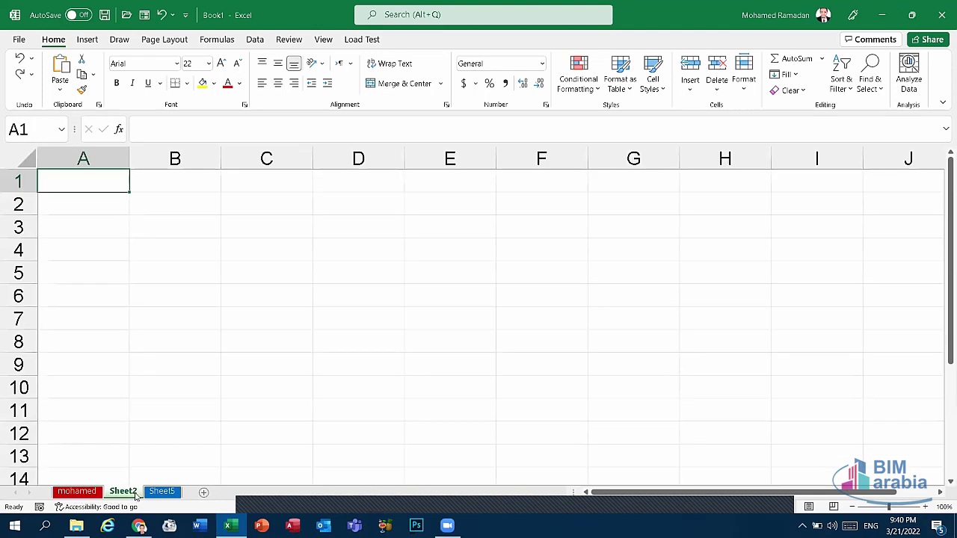
pyautogui.click(159, 492)
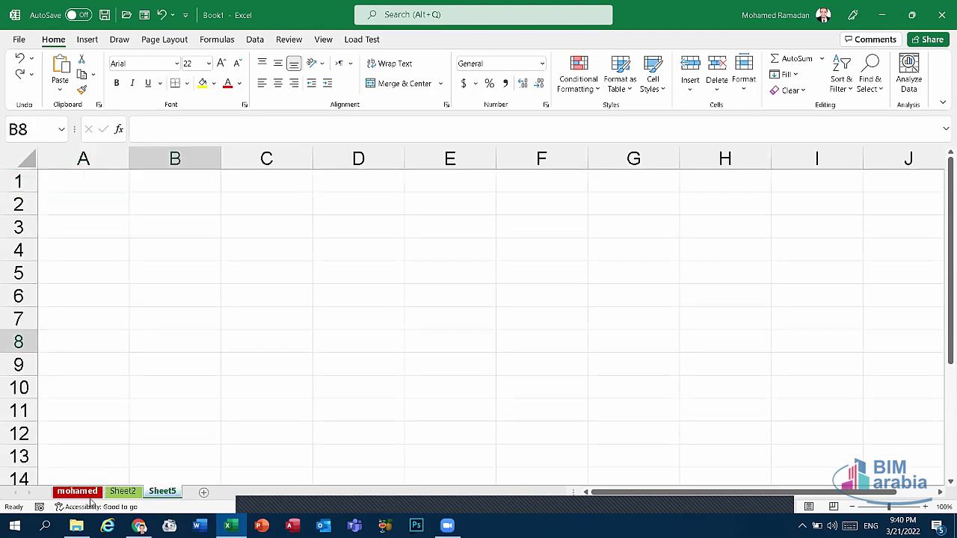
pyautogui.rightClick(92, 493)
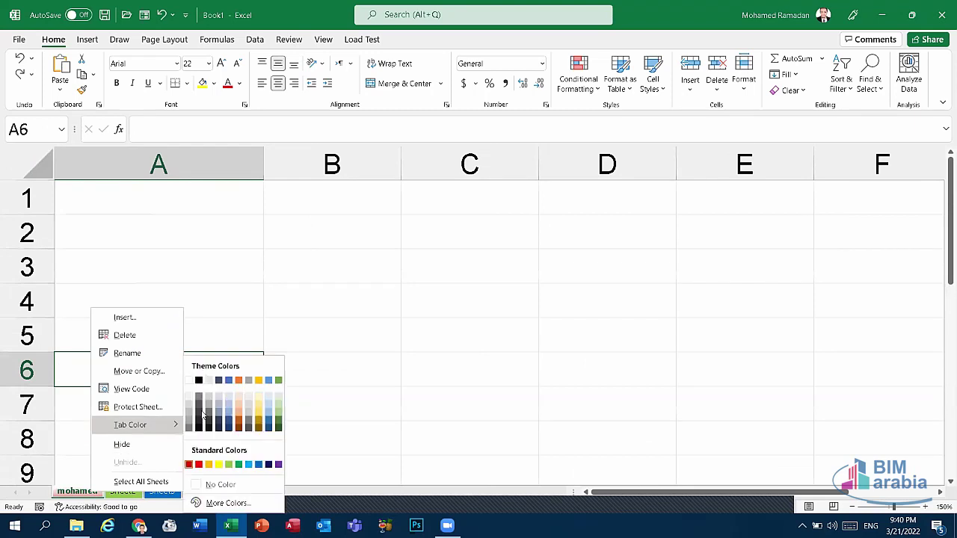
pyautogui.moveTo(131, 424)
pyautogui.click(90, 509)
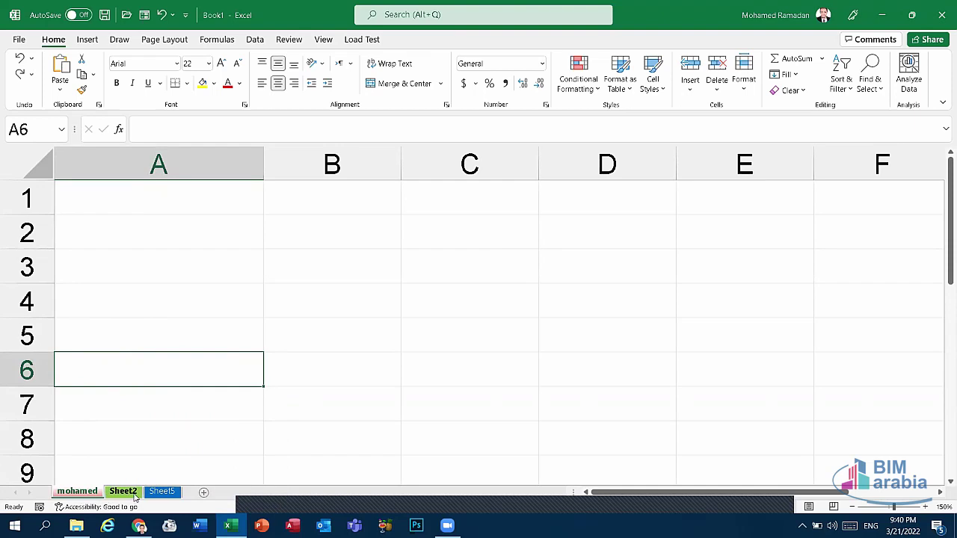
pyautogui.rightClick(134, 495)
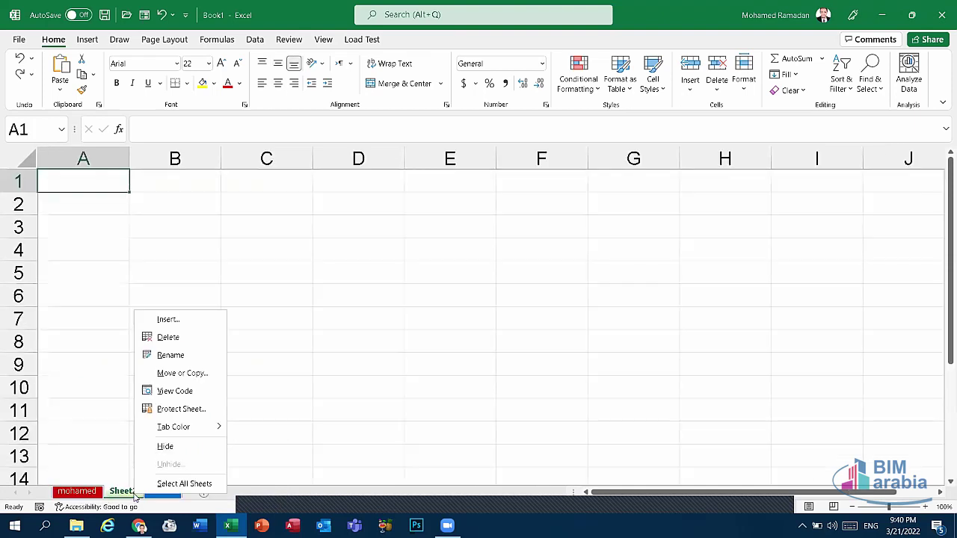
pyautogui.click(181, 447)
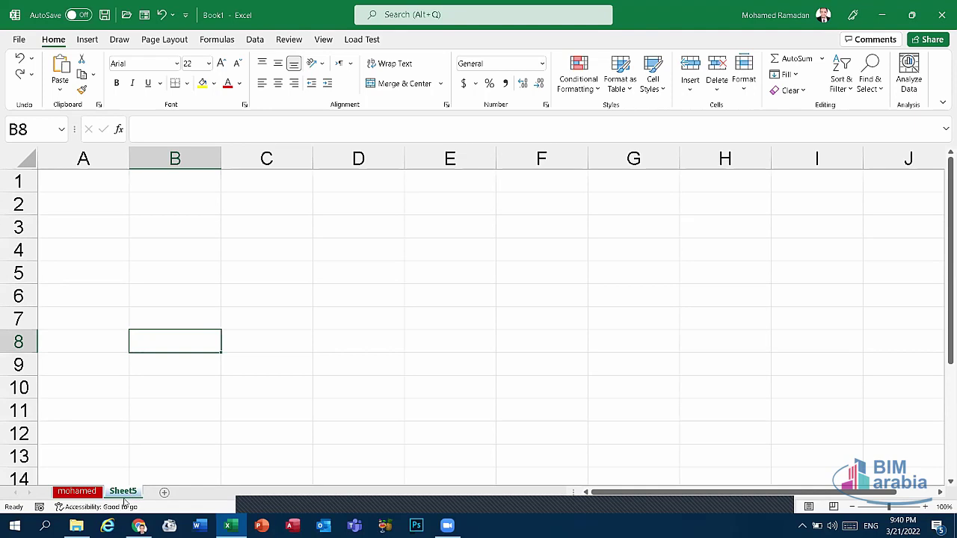
# Restore Sheet2 through the Unhide dialog, then select cell C9
pyautogui.rightClick(82, 492)
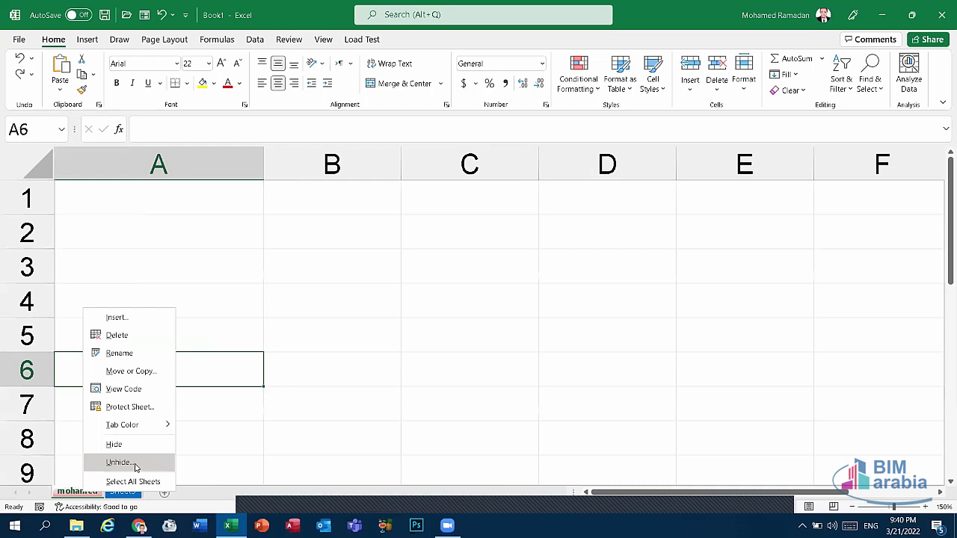
pyautogui.click(120, 463)
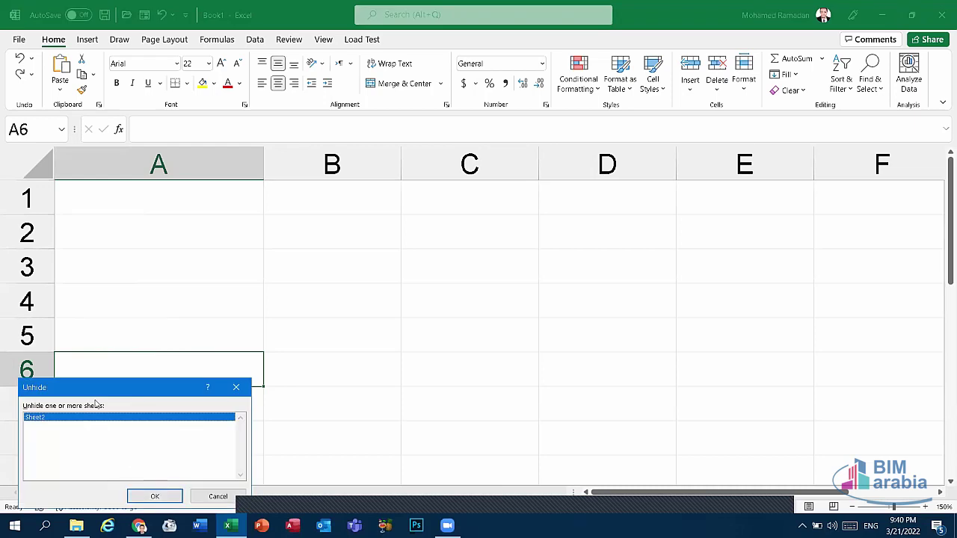
pyautogui.moveTo(107, 385); pyautogui.dragTo(143, 275)
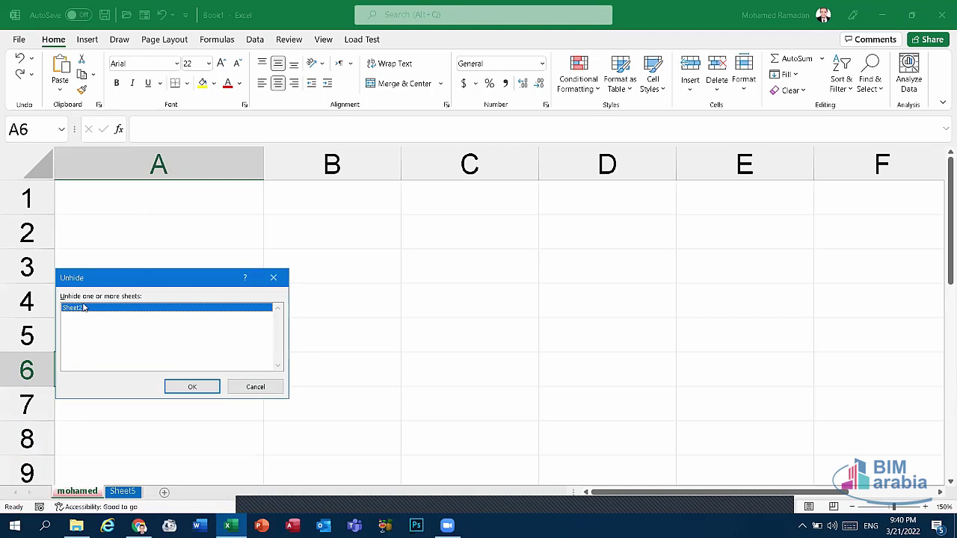
pyautogui.click(203, 394)
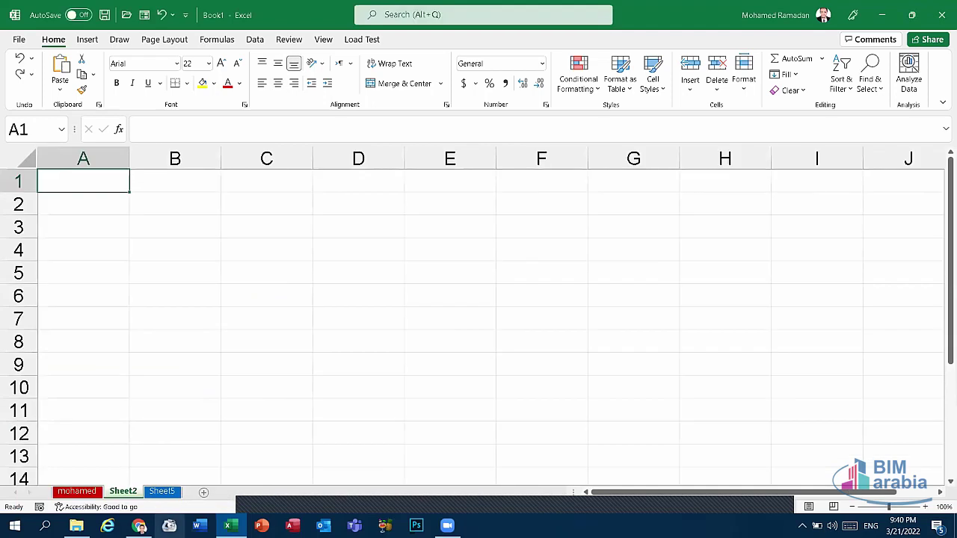
pyautogui.click(256, 354)
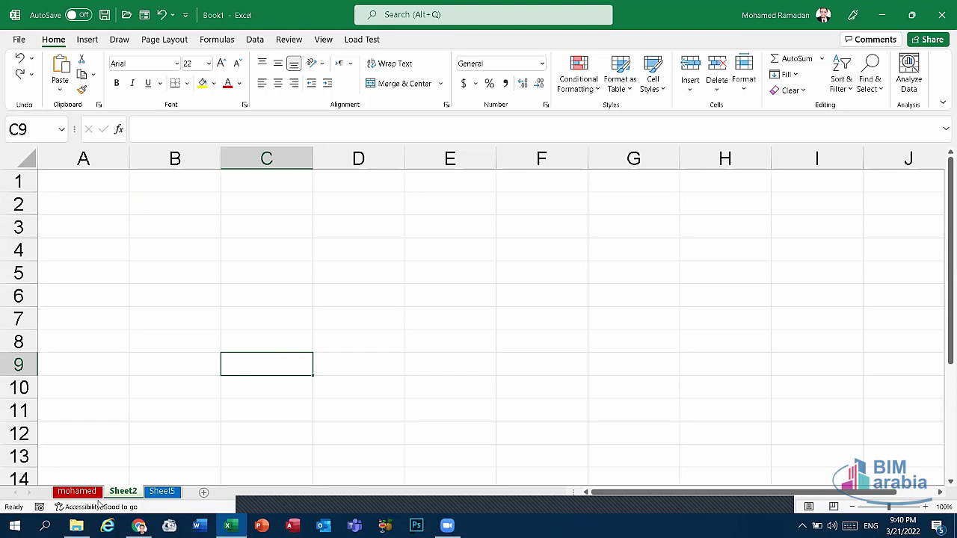
# Group all three sheets with Select All Sheets and select cell A7
pyautogui.rightClick(91, 494)
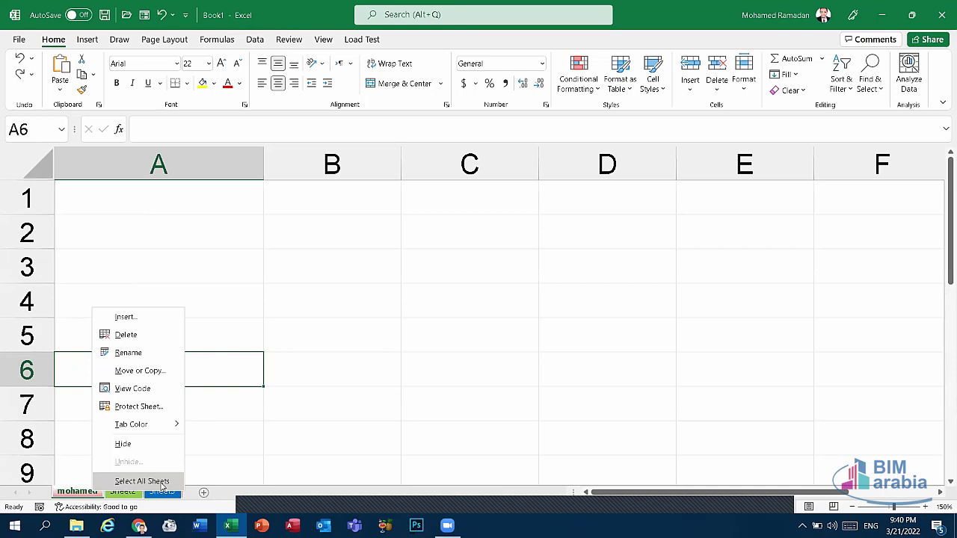
pyautogui.click(142, 482)
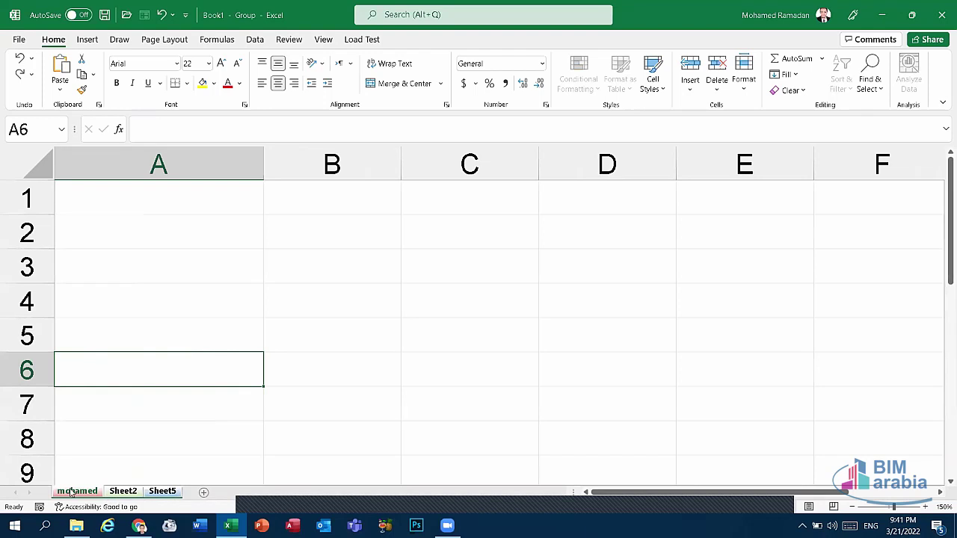
pyautogui.click(147, 492)
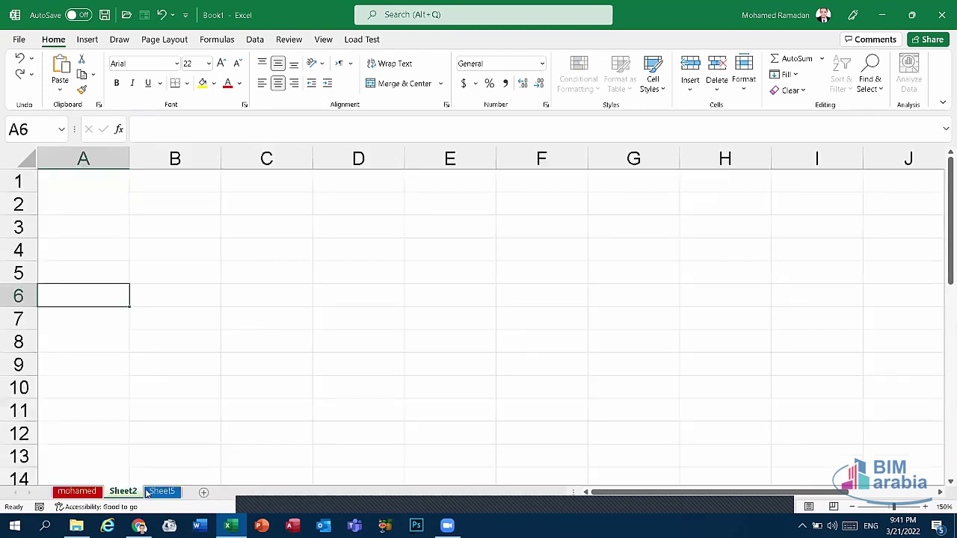
pyautogui.rightClick(82, 491)
pyautogui.click(139, 486)
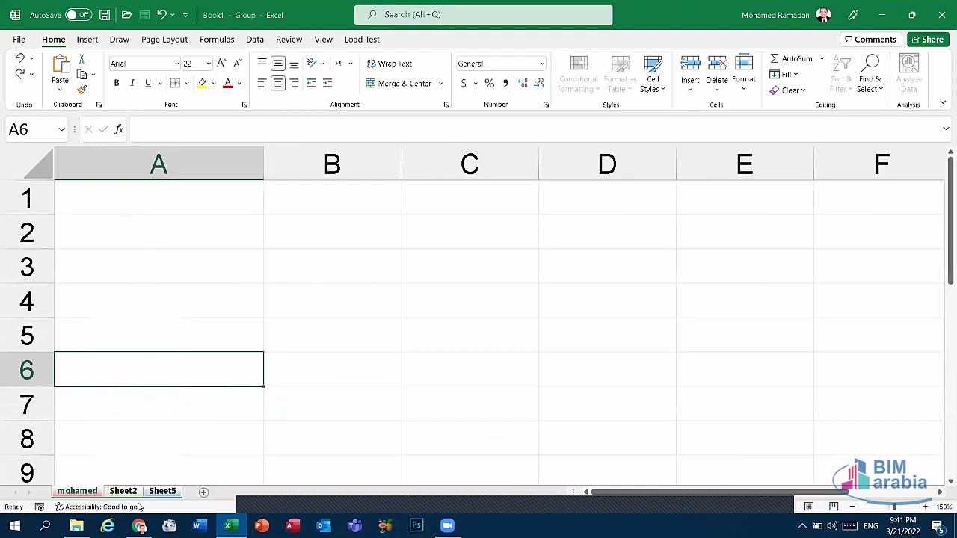
pyautogui.click(158, 404)
pyautogui.press('Down')
pyautogui.press('Down')
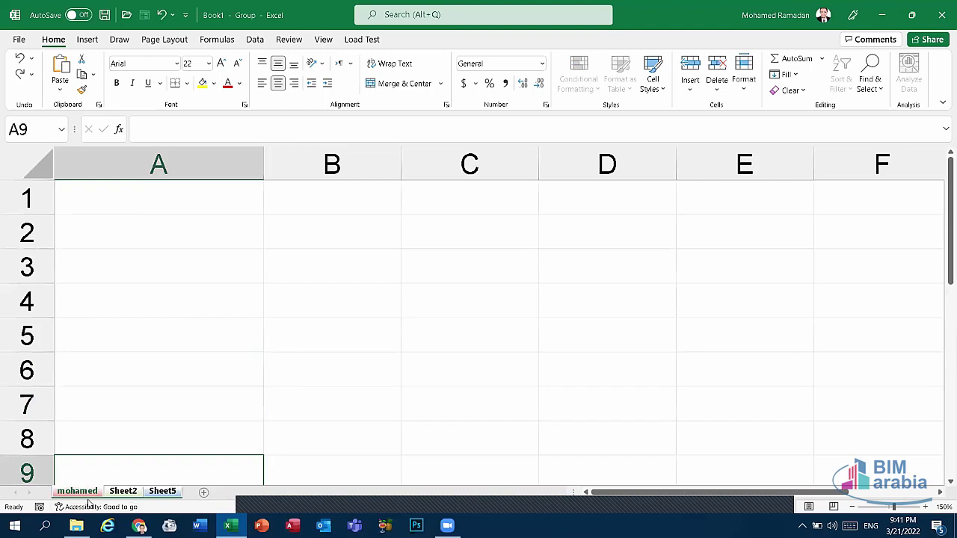
pyautogui.click(140, 403)
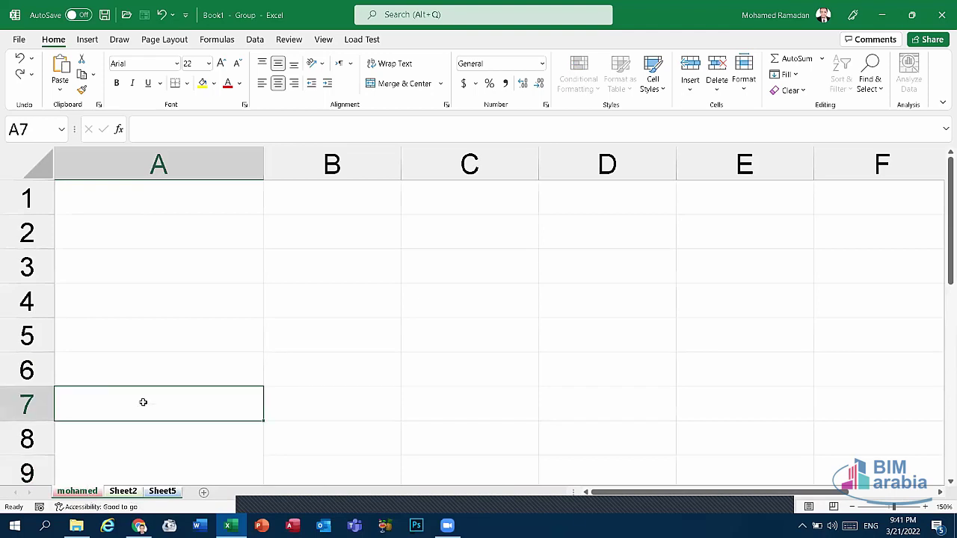
# Ungroup the sheets so the red-tabbed sheet is active on its own
pyautogui.rightClick(87, 493)
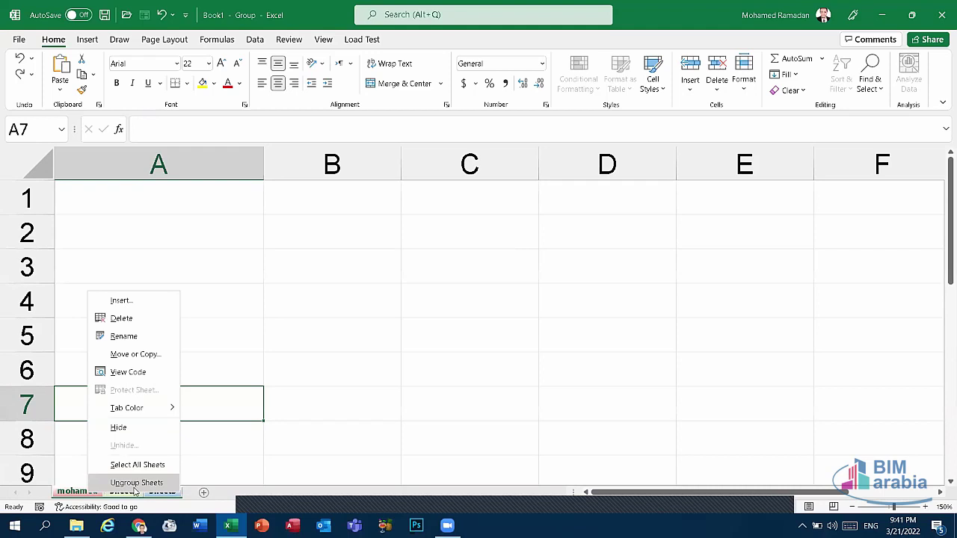
pyautogui.click(136, 483)
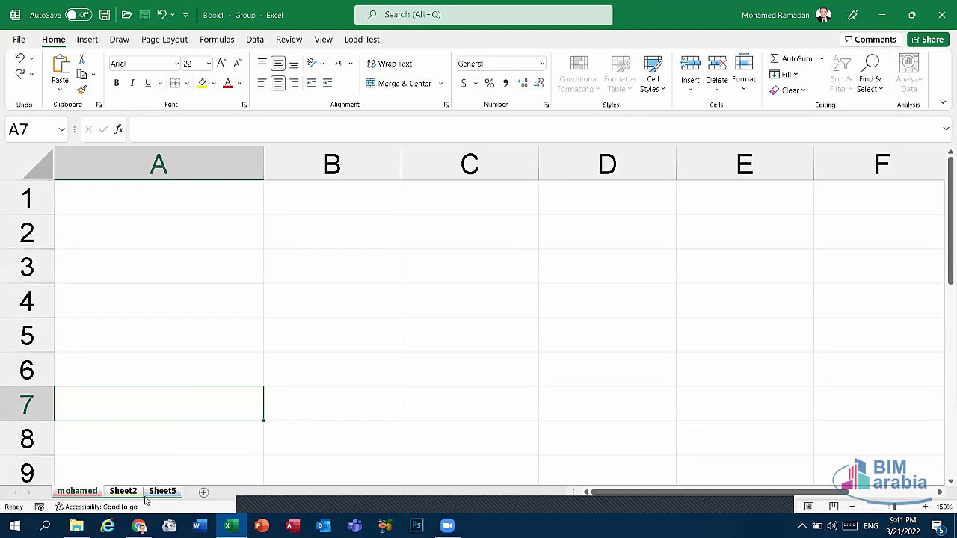
pyautogui.rightClick(96, 494)
pyautogui.click(127, 483)
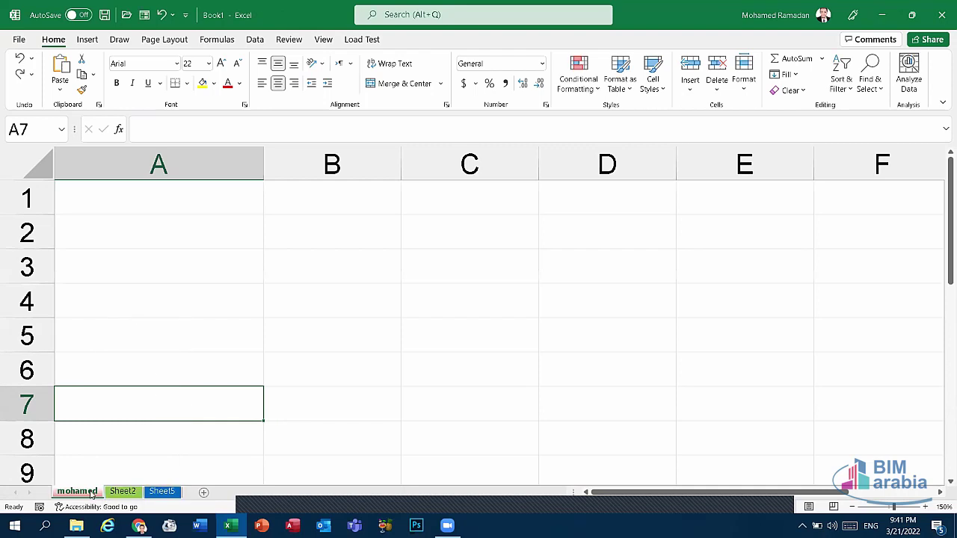
pyautogui.rightClick(91, 494)
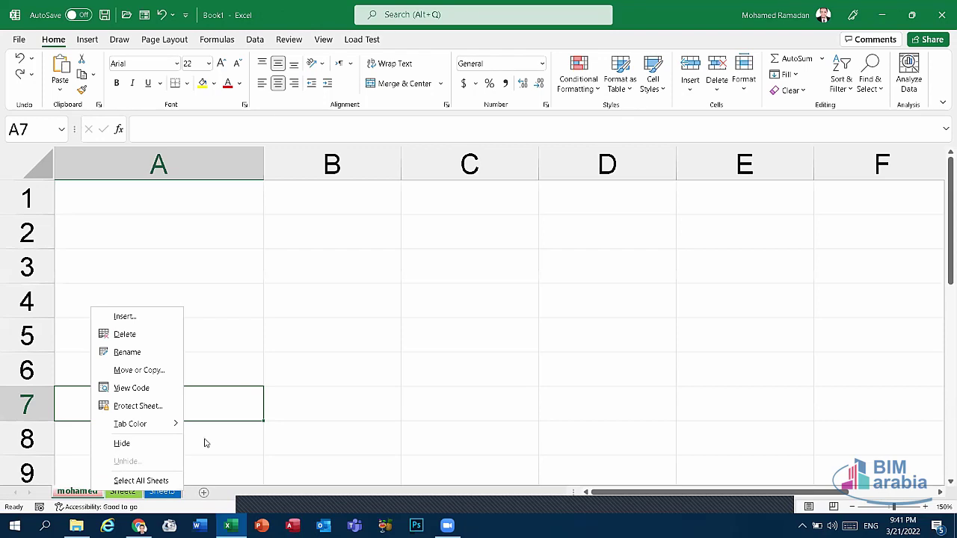
pyautogui.press('Escape')
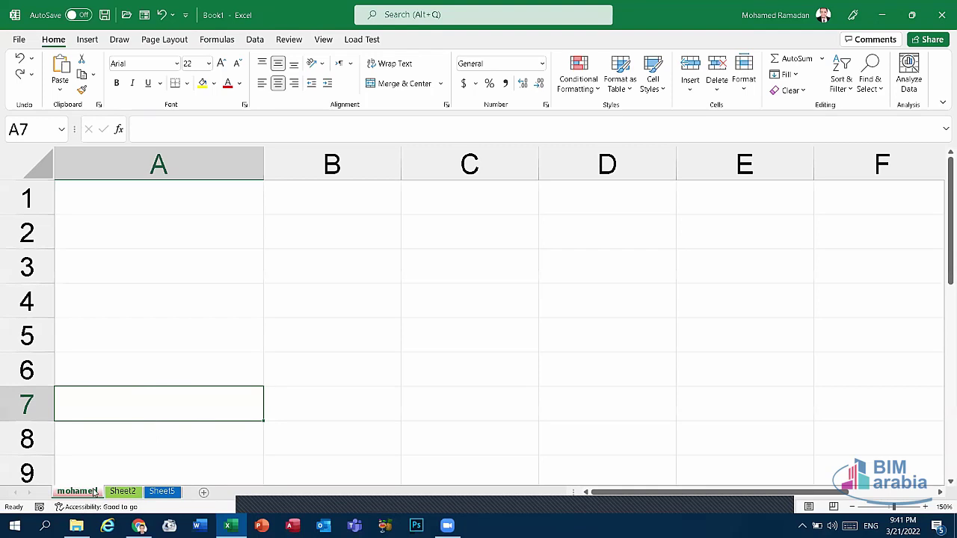
pyautogui.moveTo(137, 496); pyautogui.dragTo(95, 494)
pyautogui.moveTo(102, 490); pyautogui.dragTo(114, 488)
pyautogui.moveTo(113, 488)
pyautogui.mouseDown()
pyautogui.moveTo(191, 484)
pyautogui.moveTo(60, 489)
pyautogui.mouseUp()
pyautogui.moveTo(155, 493); pyautogui.dragTo(187, 492)
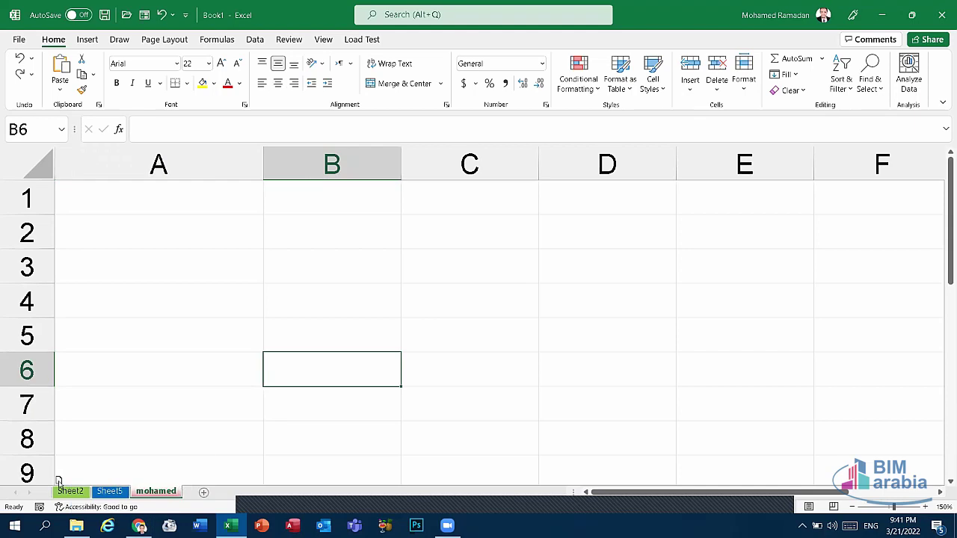
pyautogui.moveTo(139, 486); pyautogui.dragTo(58, 483)
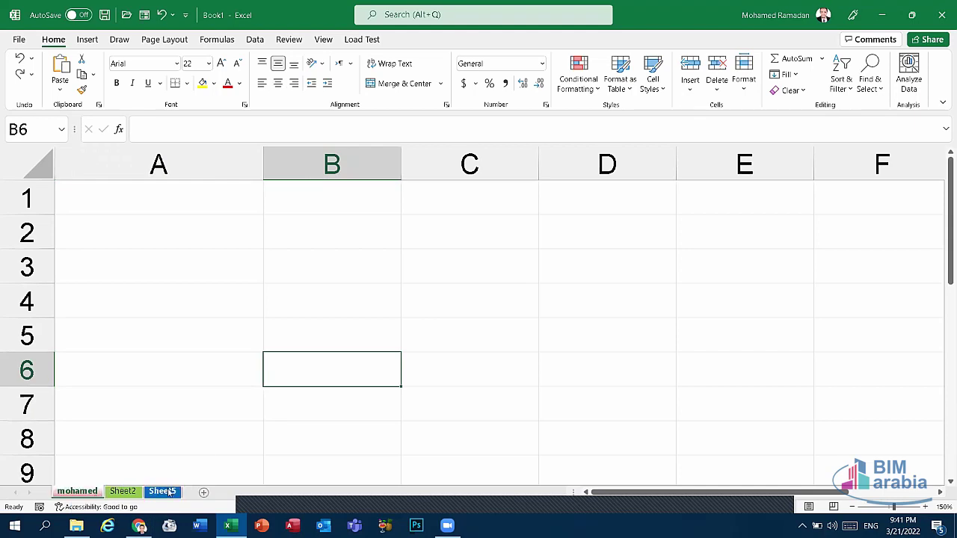
pyautogui.rightClick(95, 495)
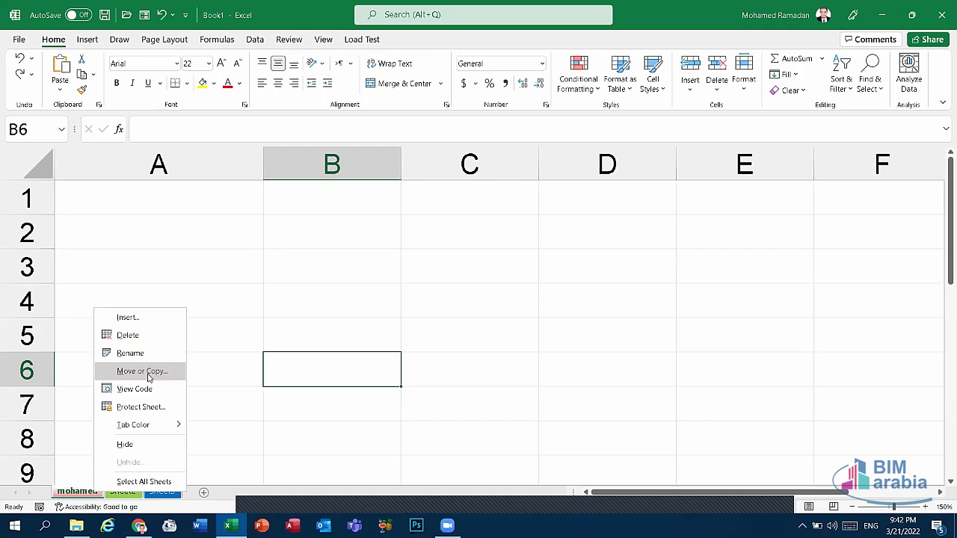
# Move the red sheet before Sheet5, between Sheet2 and Sheet5
pyautogui.click(149, 372)
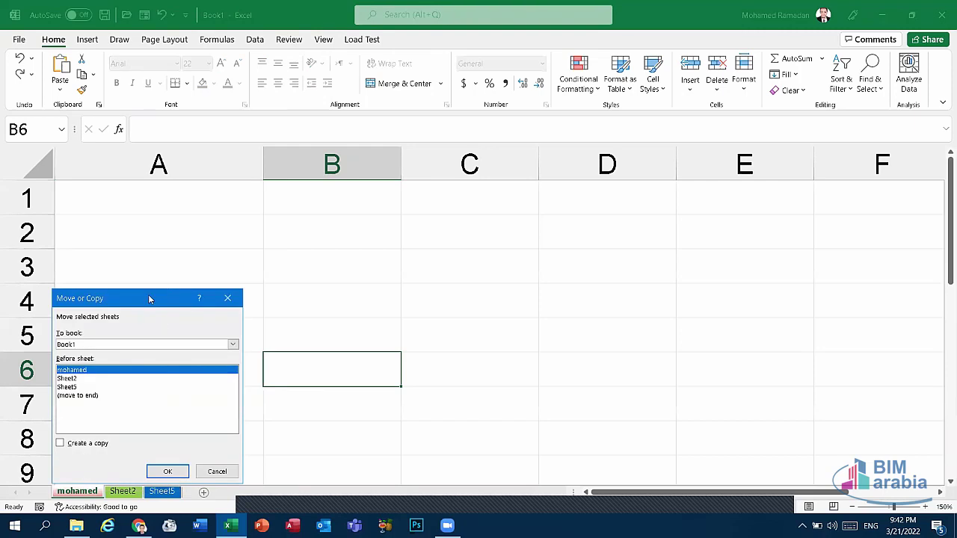
pyautogui.moveTo(149, 298); pyautogui.dragTo(281, 179)
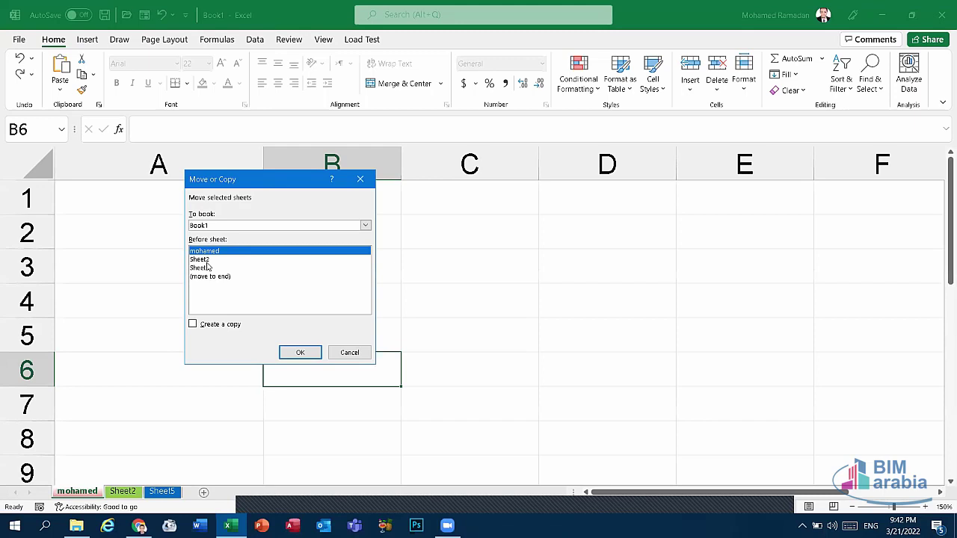
pyautogui.click(208, 267)
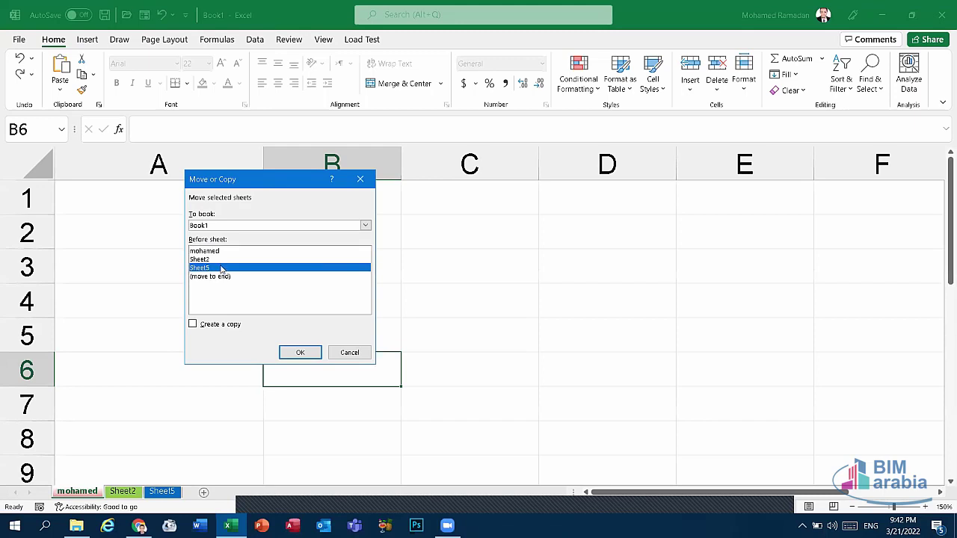
pyautogui.click(314, 353)
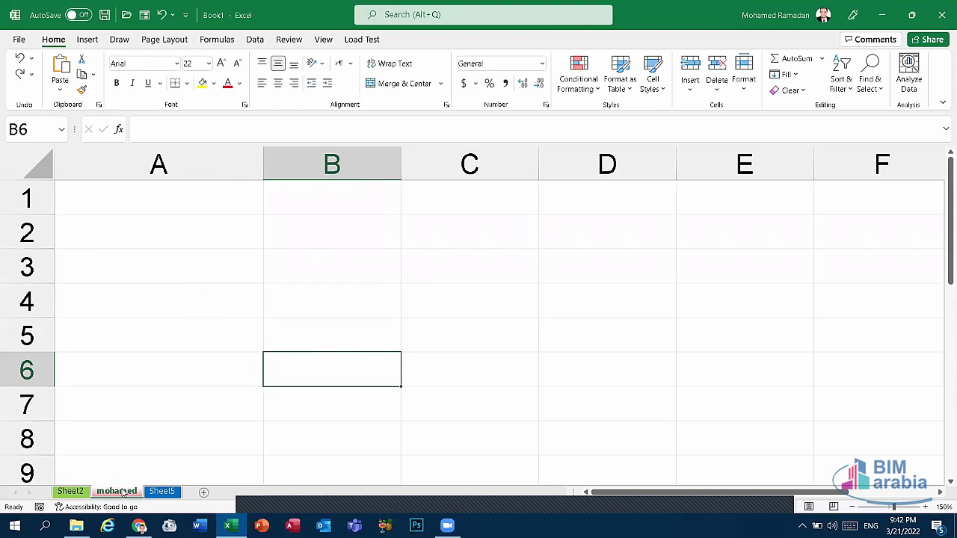
# Move the mohamed sheet to the end, then drag it back before Sheet2
pyautogui.rightClick(122, 492)
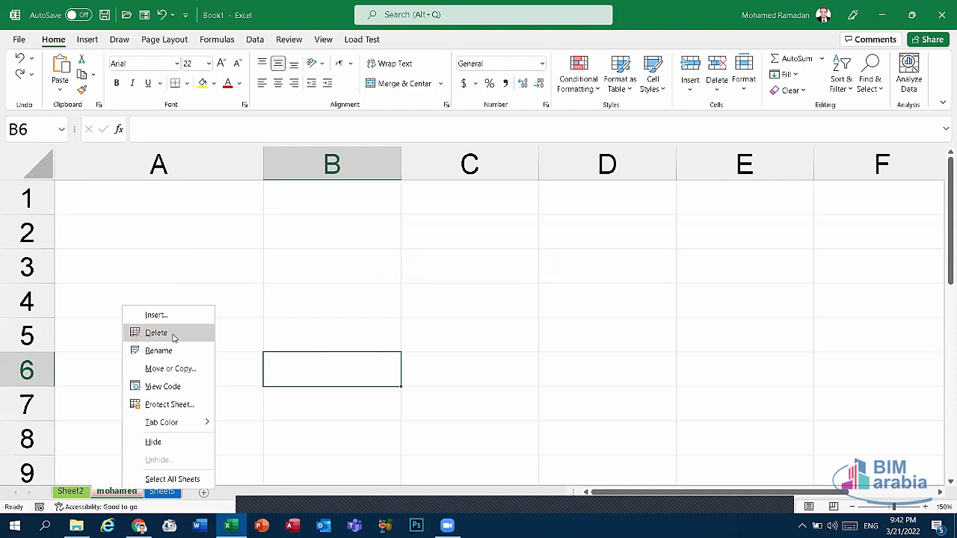
pyautogui.click(165, 367)
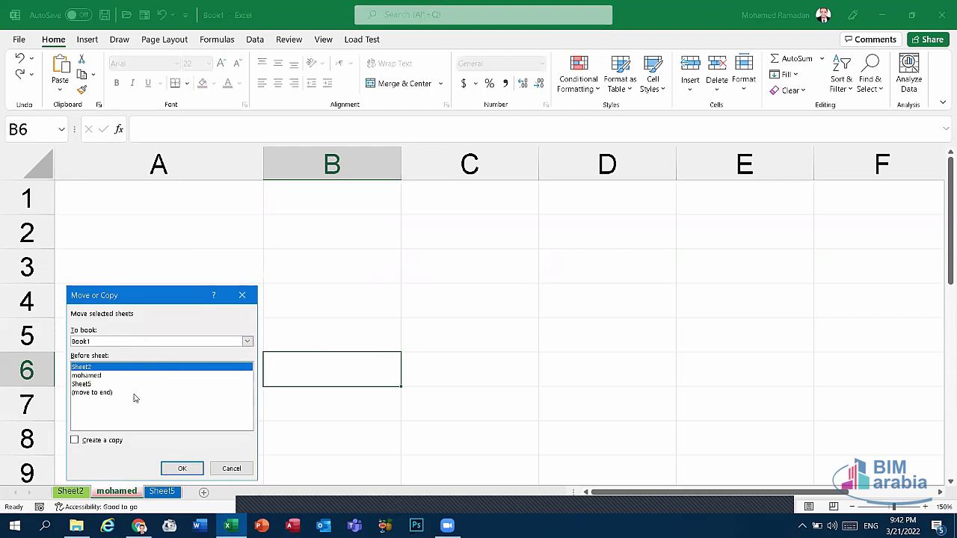
pyautogui.click(94, 393)
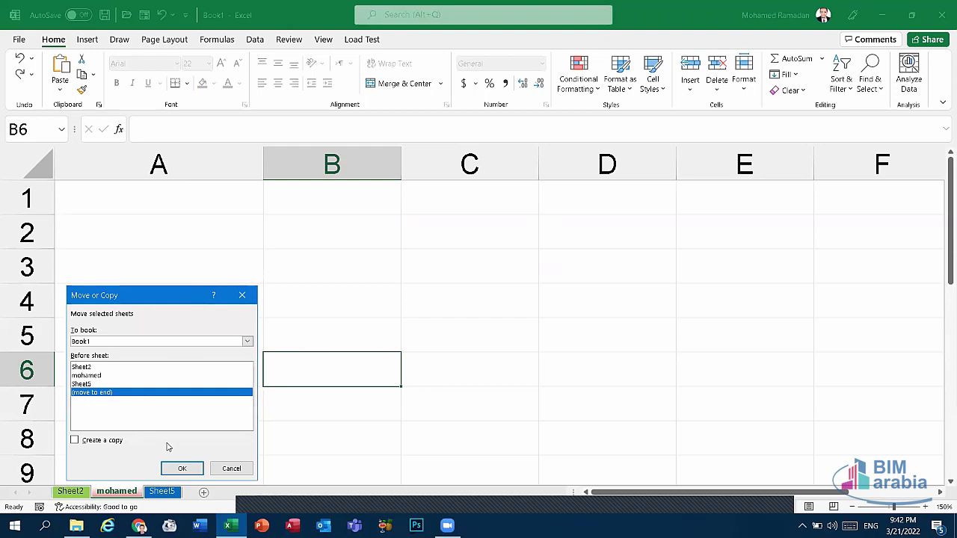
pyautogui.click(182, 468)
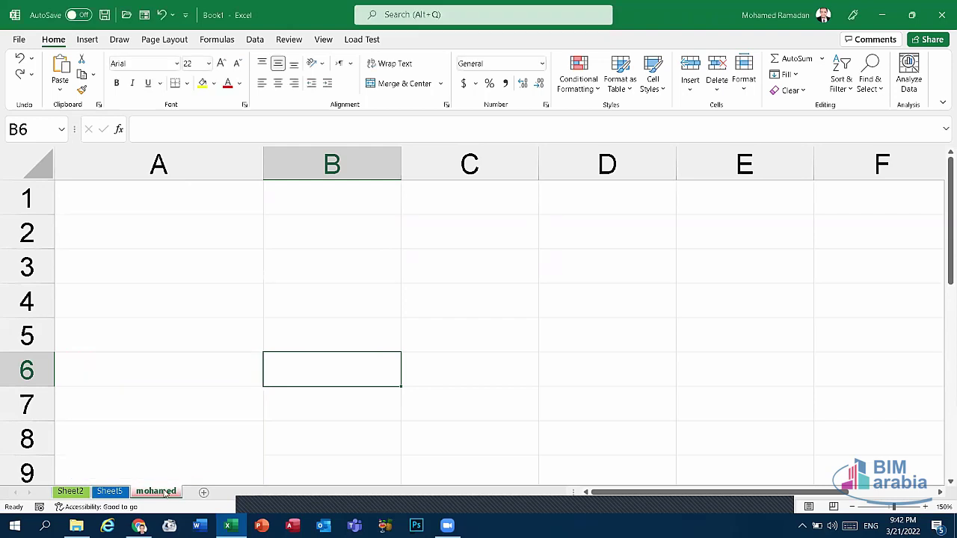
pyautogui.moveTo(156, 491); pyautogui.dragTo(53, 491)
# Create a copy of the mohamed sheet placed before Sheet5
pyautogui.rightClick(73, 495)
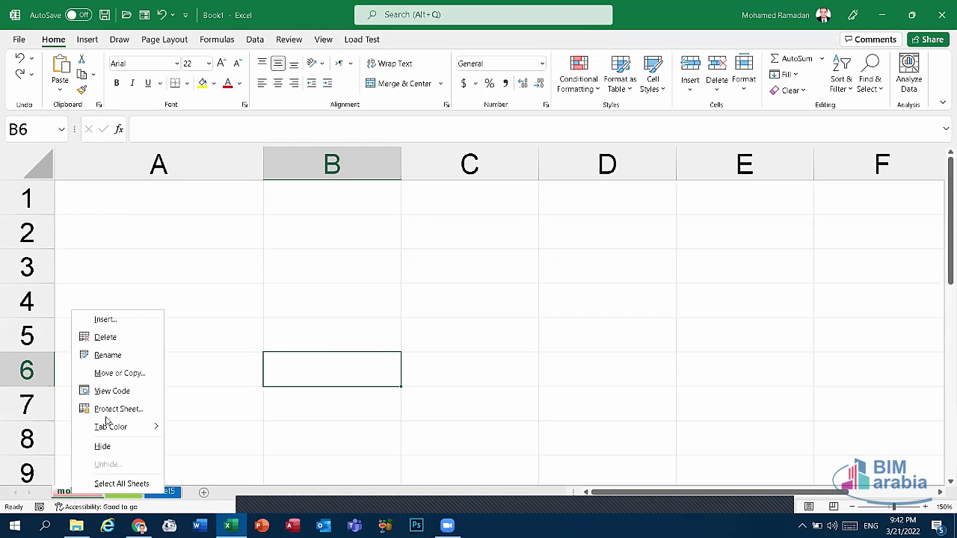
pyautogui.click(113, 373)
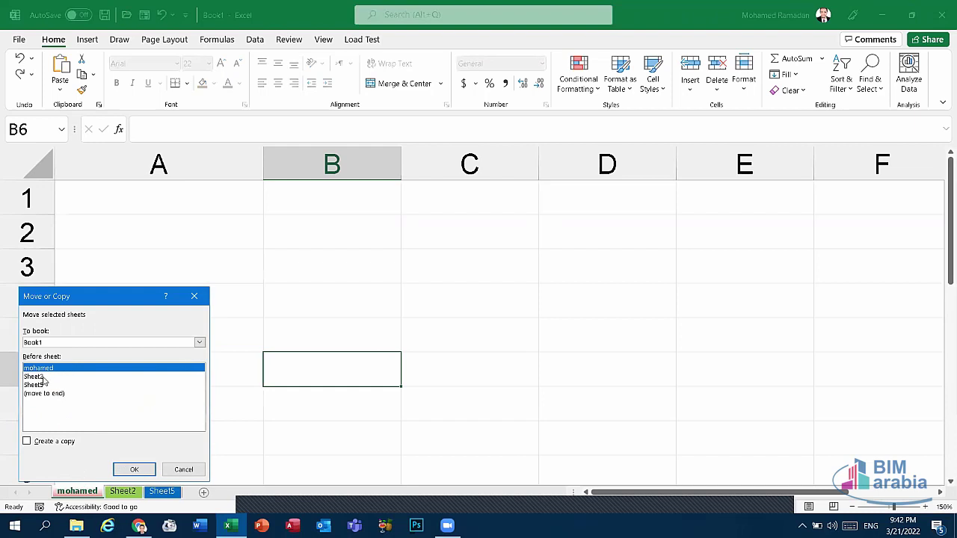
pyautogui.click(43, 384)
pyautogui.click(39, 442)
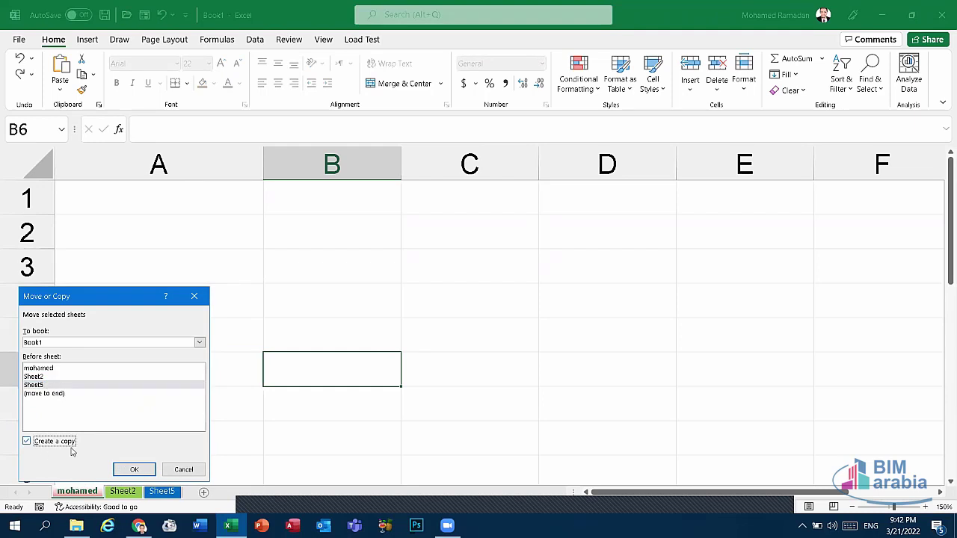
pyautogui.click(134, 470)
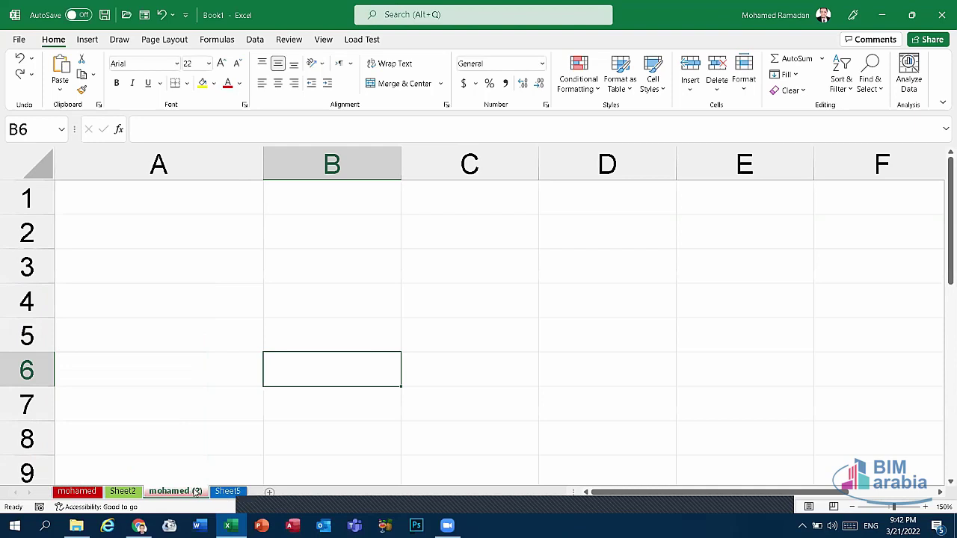
# Delete the mohamed (2) copy and reopen Move or Copy for mohamed
pyautogui.rightClick(191, 494)
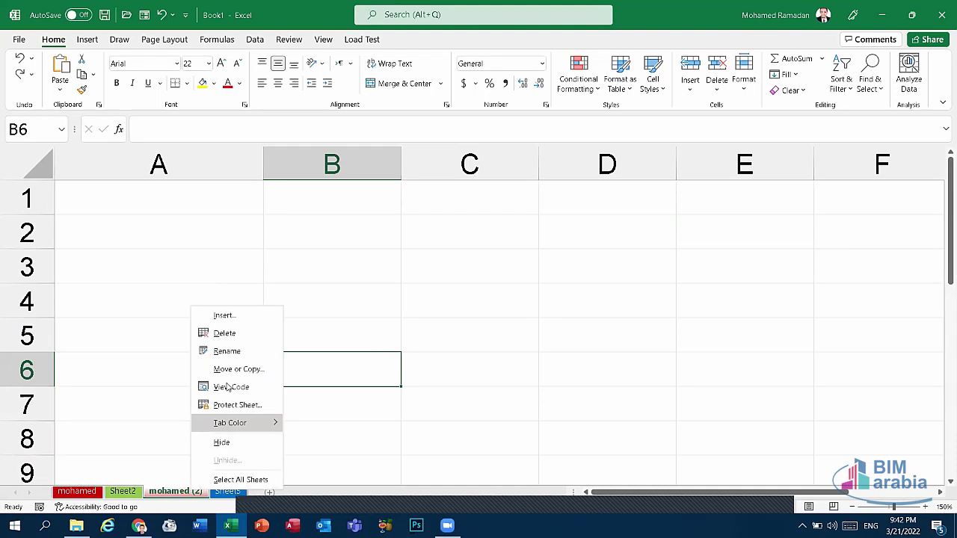
pyautogui.click(224, 333)
pyautogui.click(459, 298)
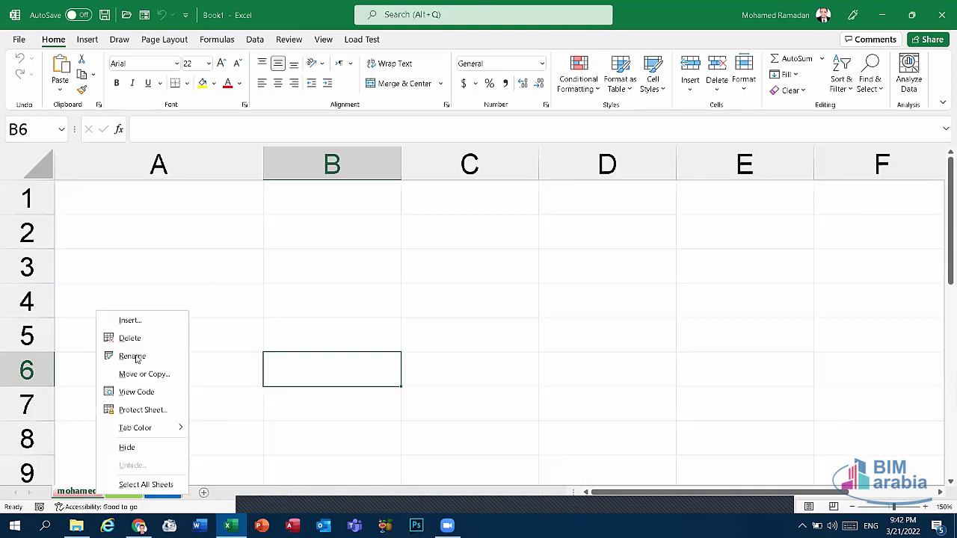
pyautogui.click(136, 372)
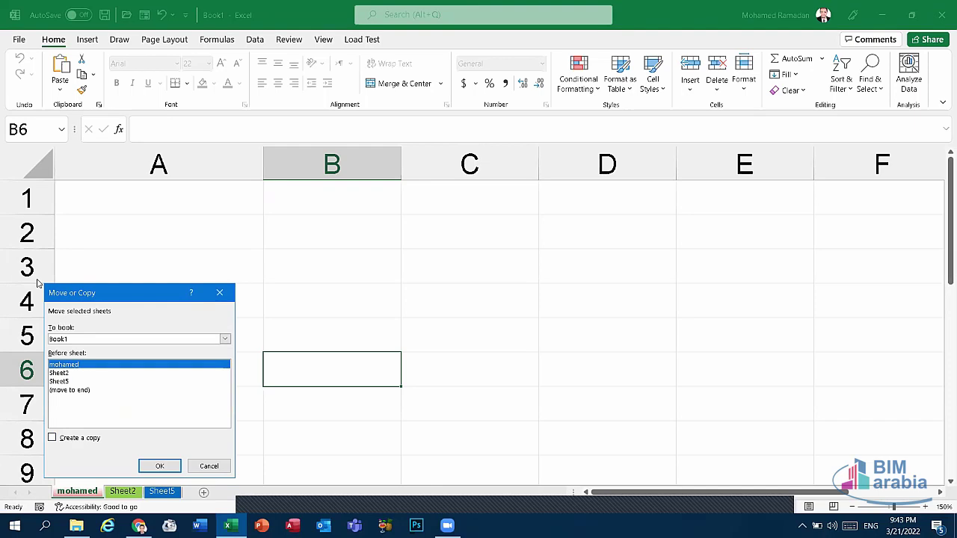
# Pick (new book) as the destination, then close Move or Copy without moving
pyautogui.click(77, 339)
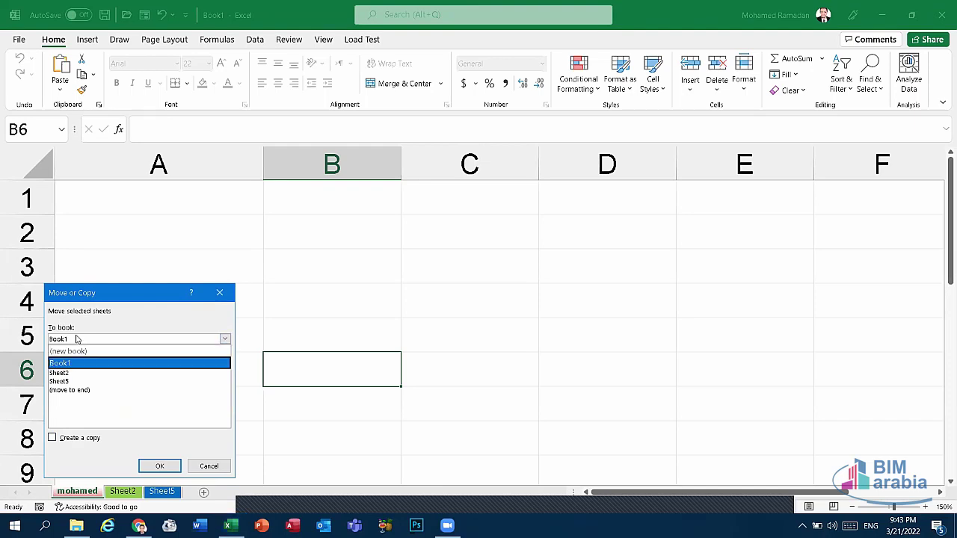
pyautogui.doubleClick(77, 339)
pyautogui.click(76, 339)
pyautogui.doubleClick(76, 339)
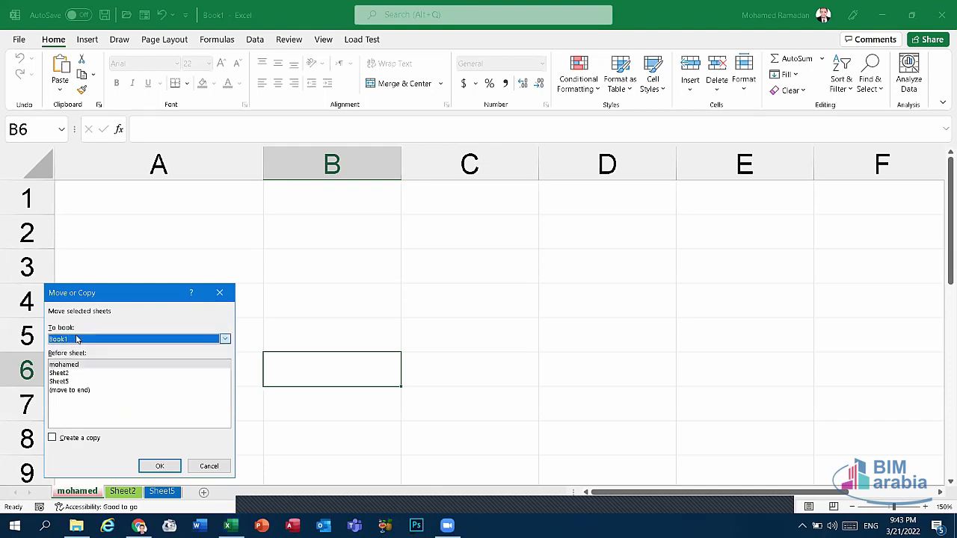
pyautogui.click(76, 339)
pyautogui.doubleClick(76, 339)
pyautogui.doubleClick(76, 338)
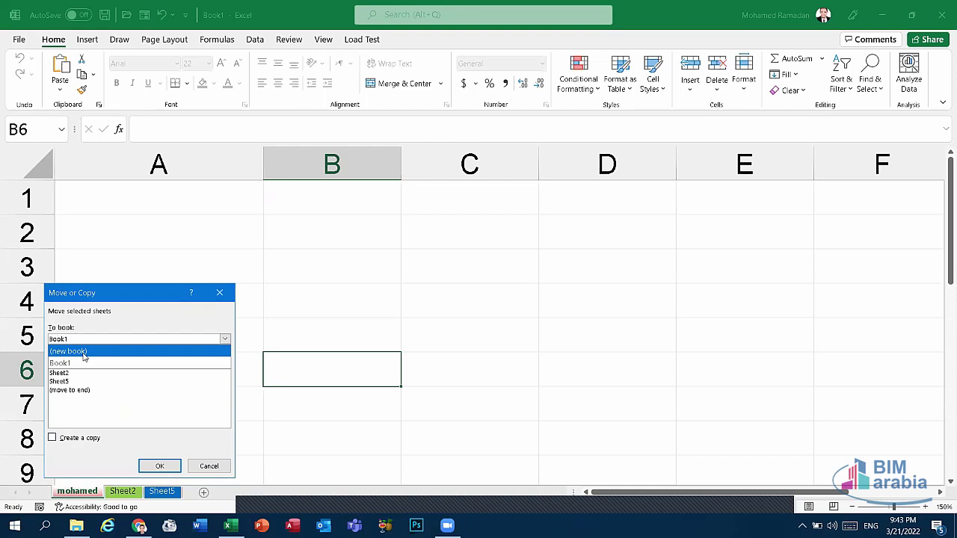
pyautogui.click(83, 357)
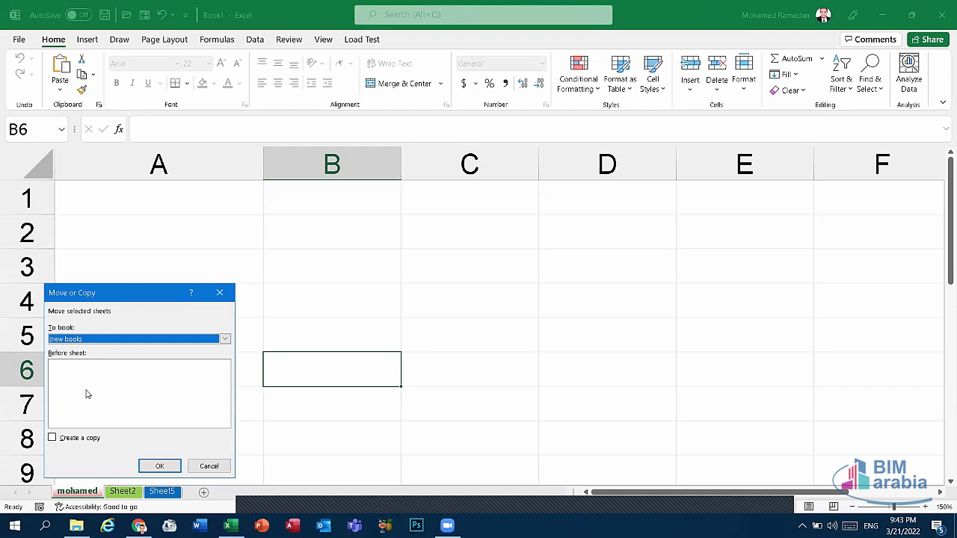
pyautogui.click(220, 292)
# Enter 2 in cell A1 of the mohamed sheet
pyautogui.rightClick(89, 490)
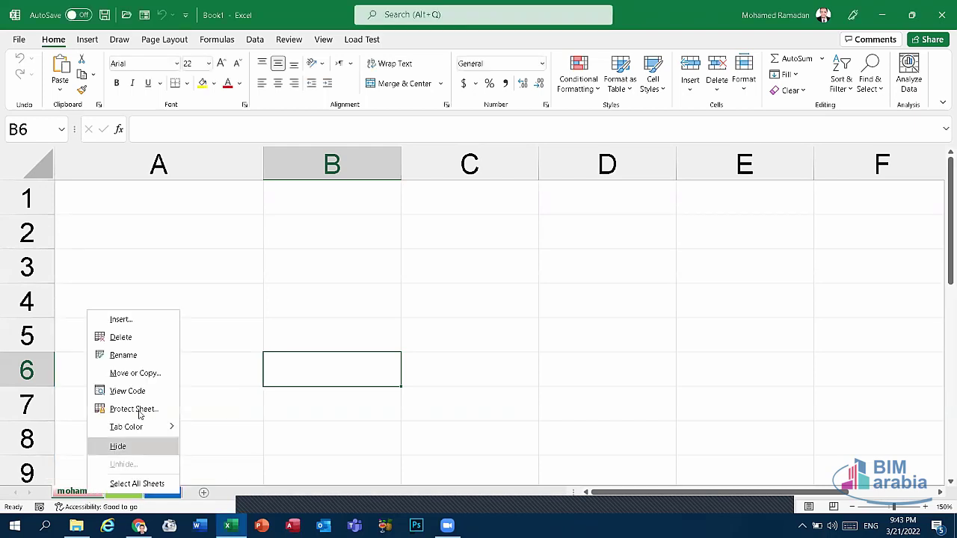
pyautogui.click(309, 327)
pyautogui.click(100, 203)
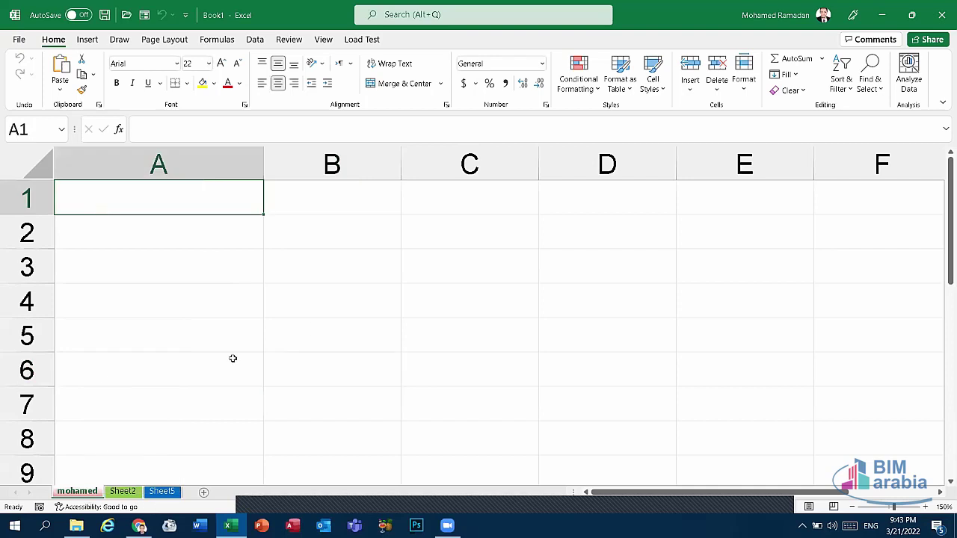
pyautogui.write('2')
pyautogui.click(189, 232)
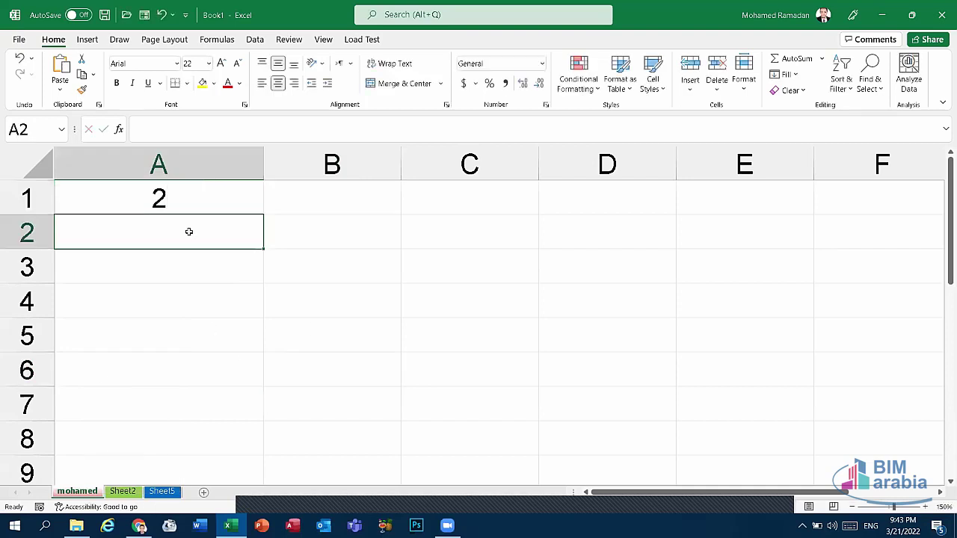
# Enter 3, 4 and 5 in cells A2, A3 and A4
pyautogui.write('3')
pyautogui.click(169, 267)
pyautogui.write('4')
pyautogui.click(172, 297)
pyautogui.write('5')
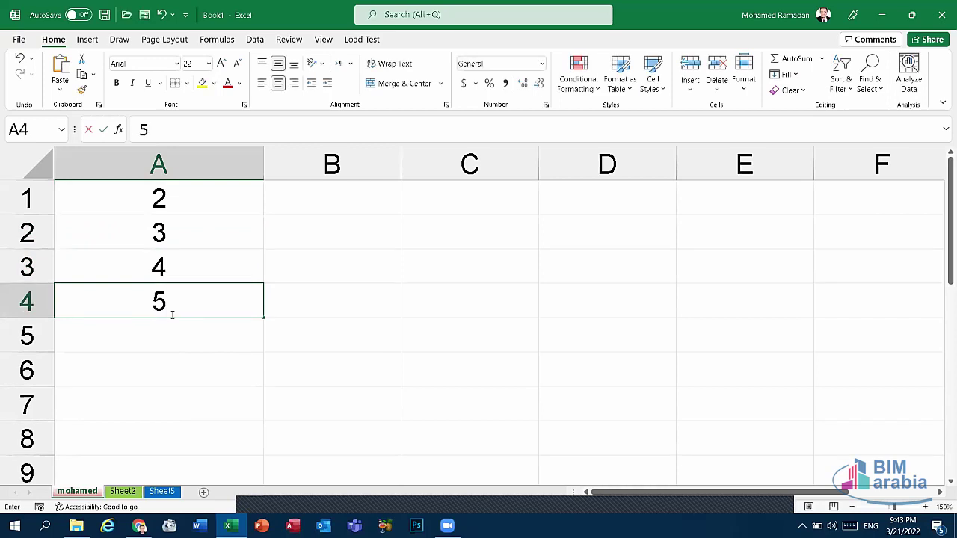
pyautogui.click(171, 327)
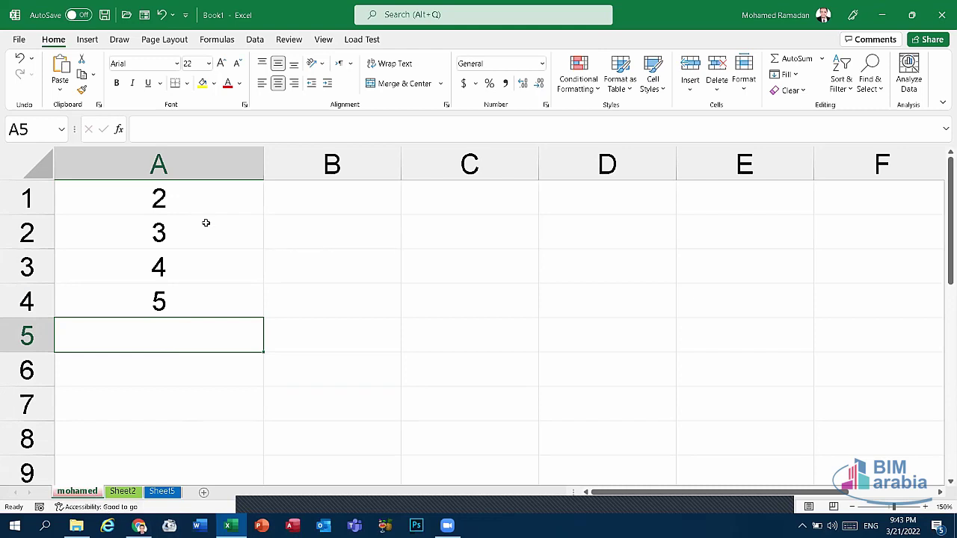
# Check the values 2 through 5 in cells A1 to A4
pyautogui.scroll(-1, 205, 223)
pyautogui.scroll(1, 205, 223)
pyautogui.click(162, 203)
pyautogui.click(186, 297)
pyautogui.click(187, 260)
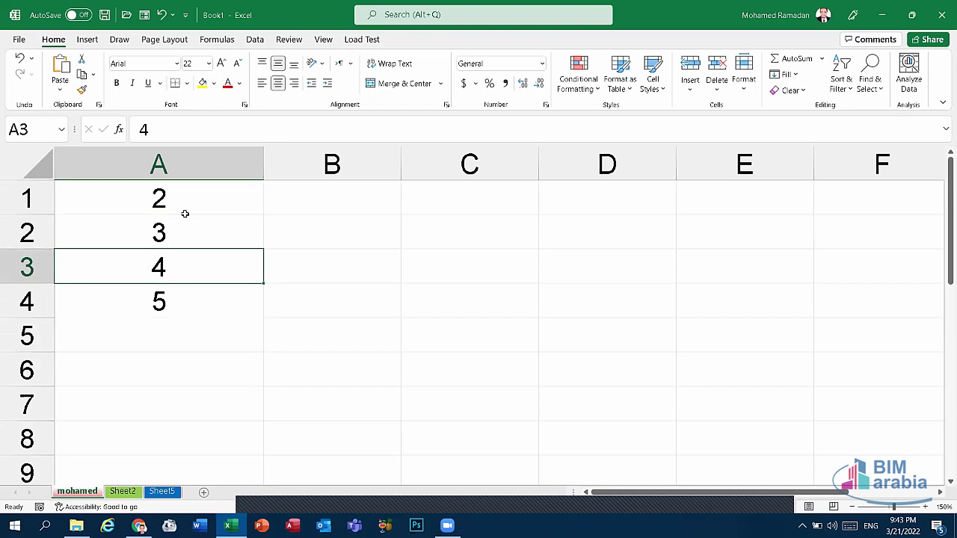
pyautogui.click(185, 214)
pyautogui.click(141, 237)
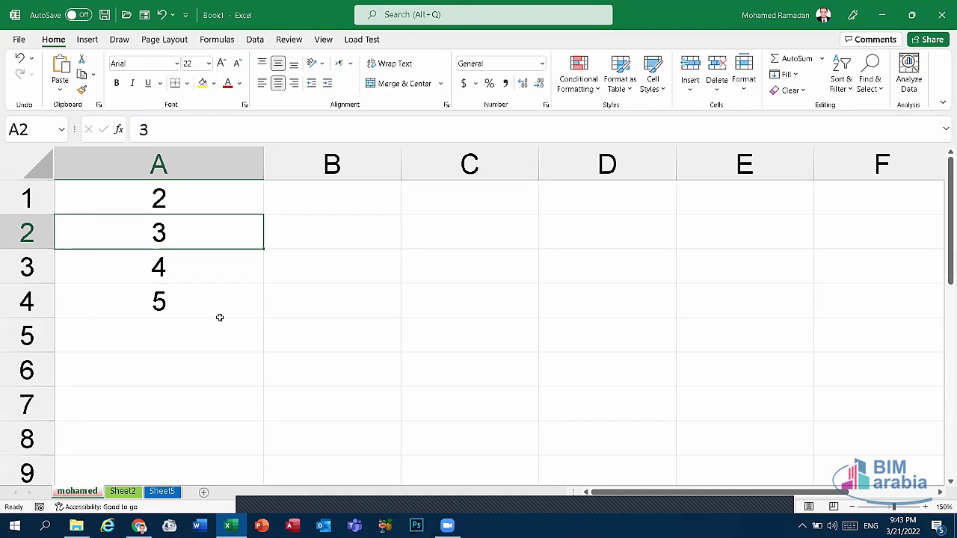
pyautogui.click(200, 323)
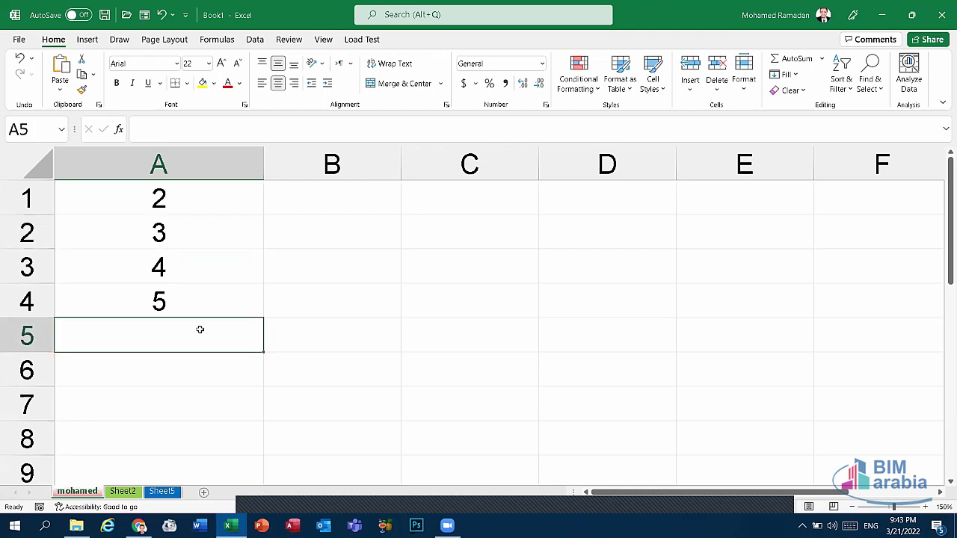
pyautogui.click(231, 303)
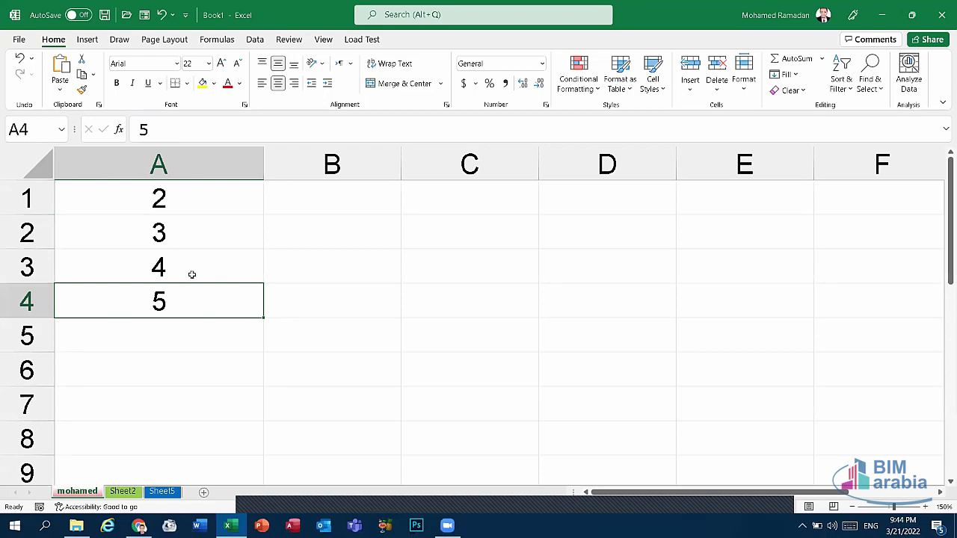
pyautogui.click(196, 273)
# Type 5 in cell B3, then delete it and return to A5
pyautogui.click(345, 263)
pyautogui.write('5')
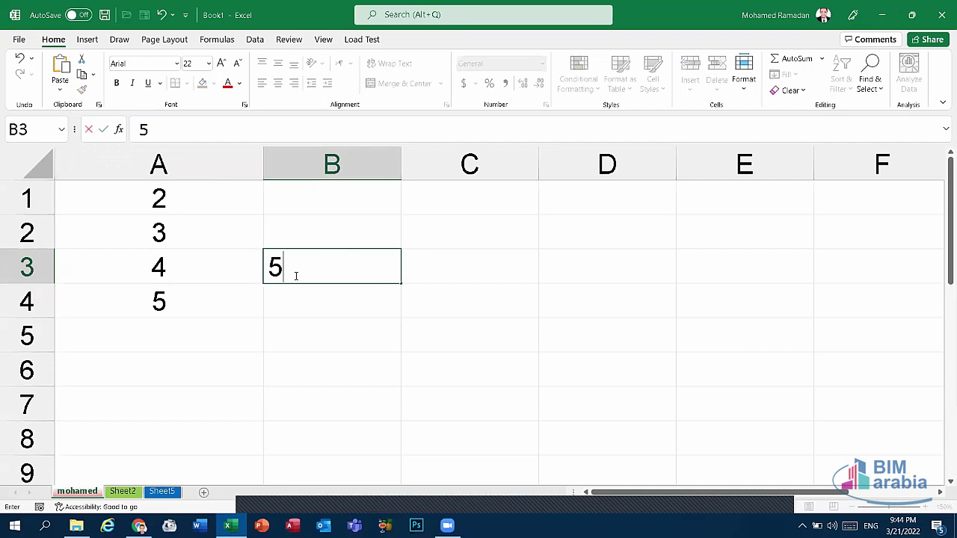
pyautogui.click(252, 309)
pyautogui.click(339, 259)
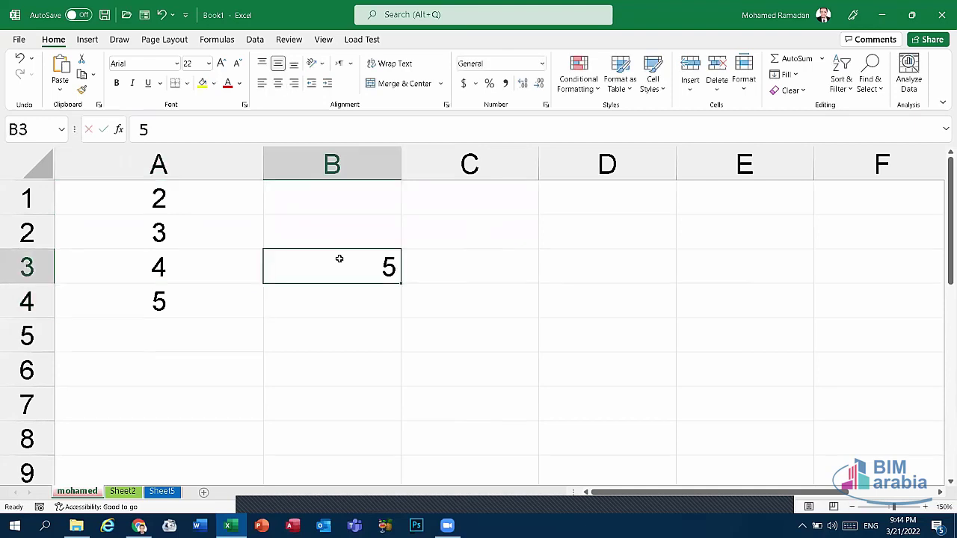
pyautogui.press('Delete')
pyautogui.click(174, 329)
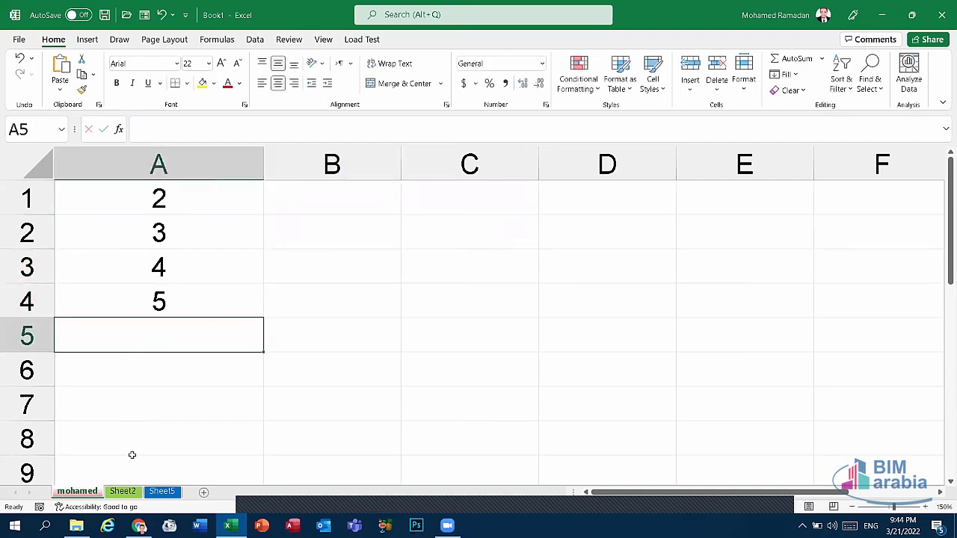
# Protect the mohamed sheet with a password, confirm it, then select B4 to test
pyautogui.rightClick(84, 493)
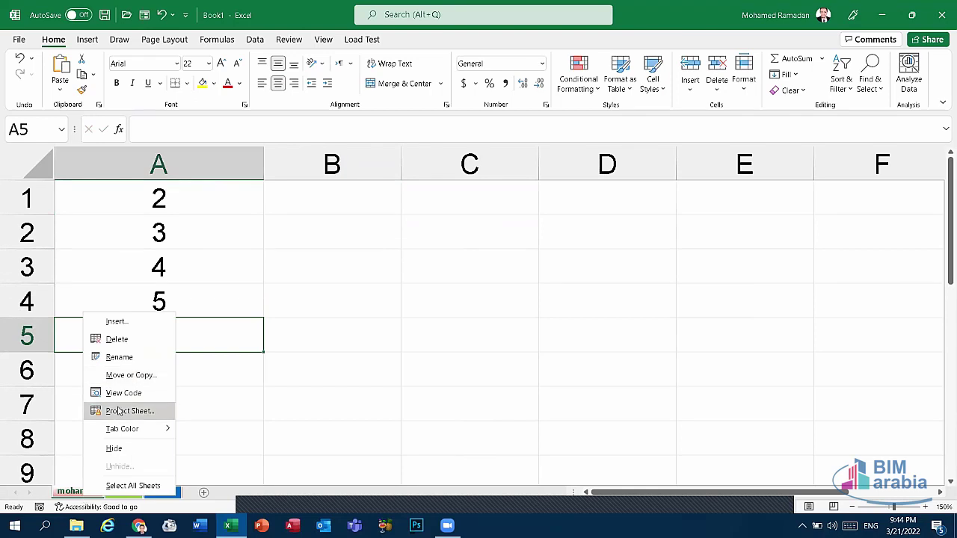
pyautogui.press('Escape')
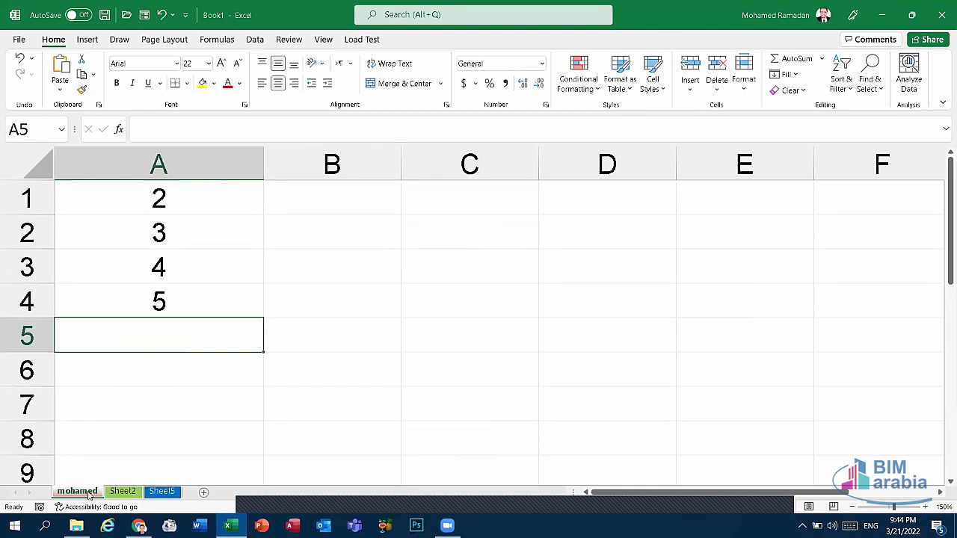
pyautogui.rightClick(89, 496)
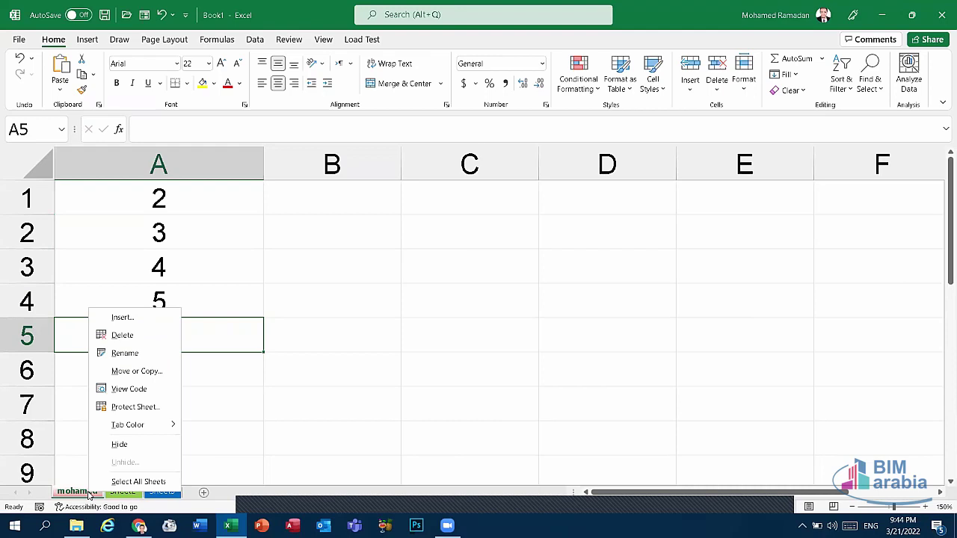
pyautogui.click(138, 408)
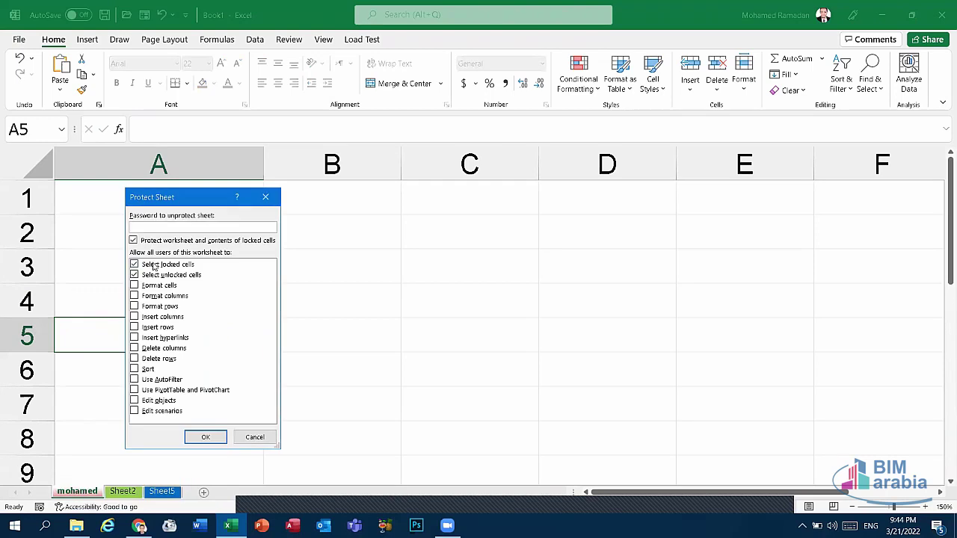
pyautogui.click(211, 439)
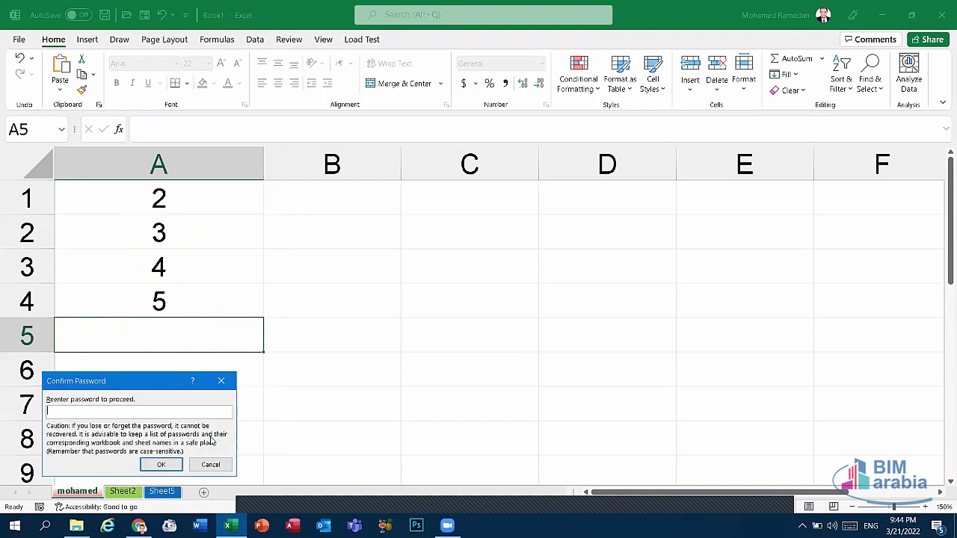
pyautogui.click(144, 464)
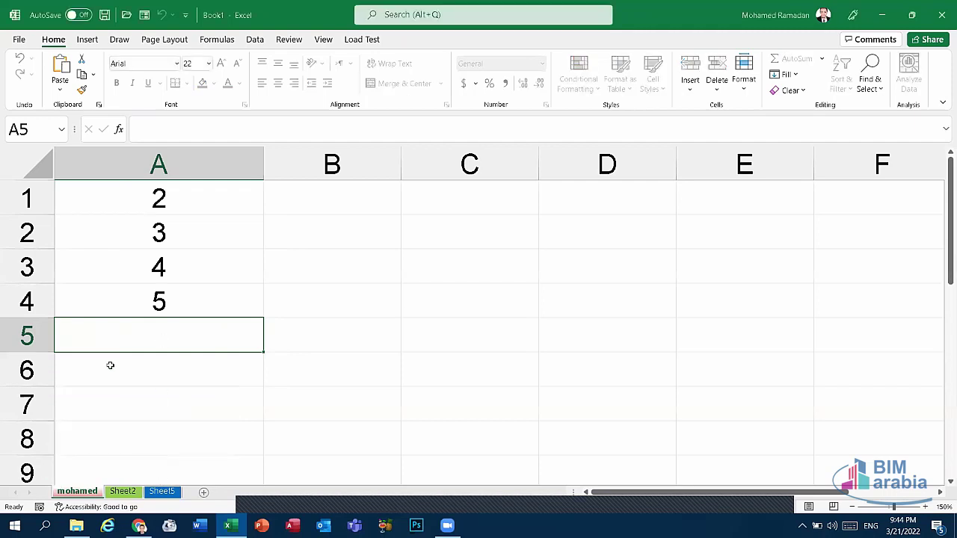
pyautogui.click(275, 282)
pyautogui.click(314, 310)
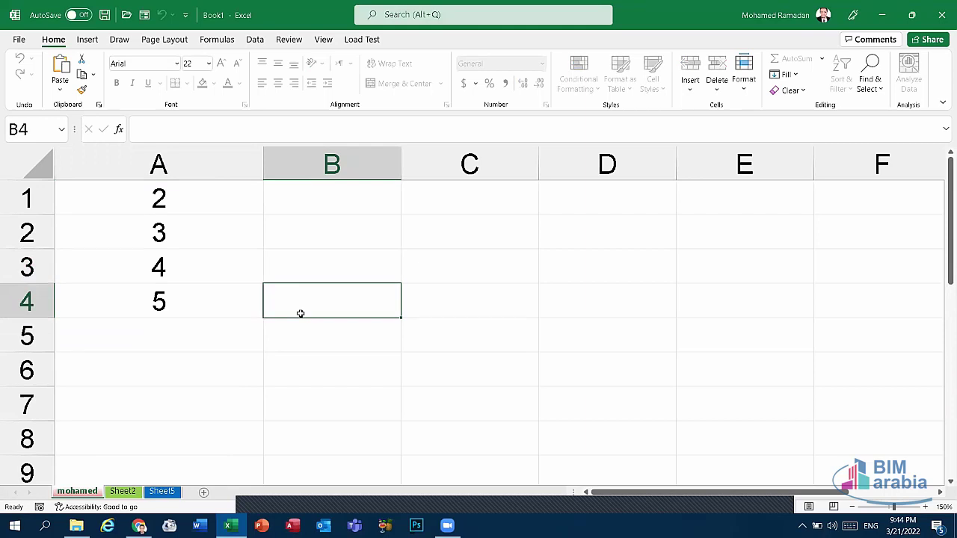
pyautogui.click(19, 40)
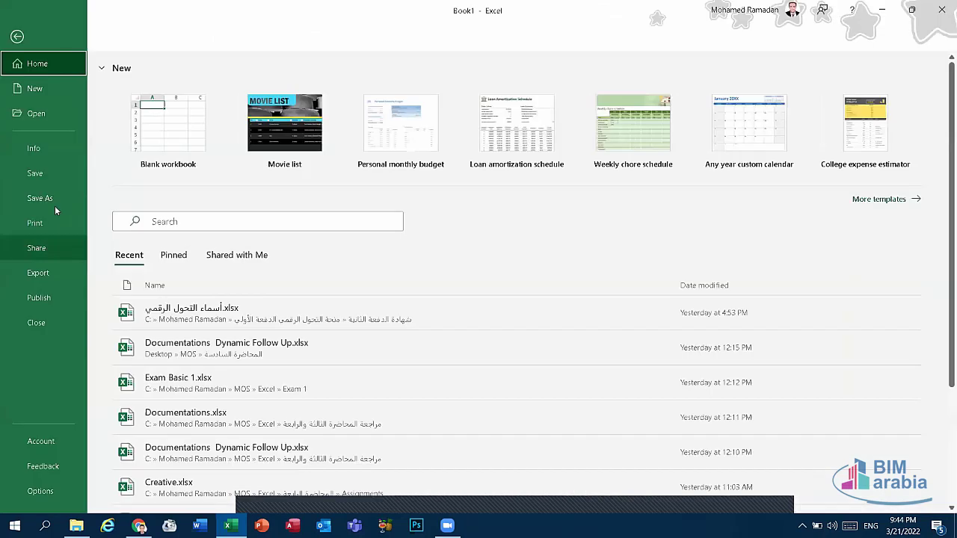
pyautogui.click(34, 148)
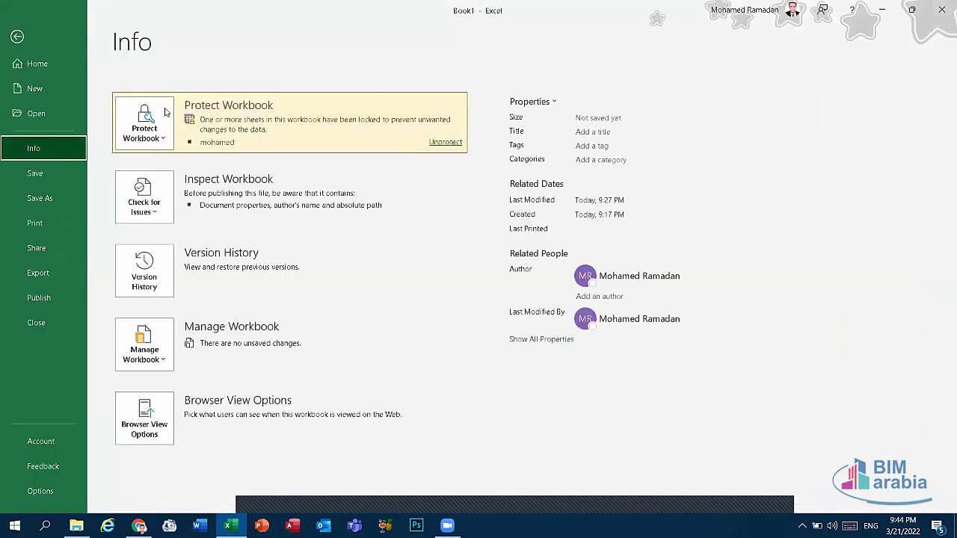
pyautogui.click(159, 142)
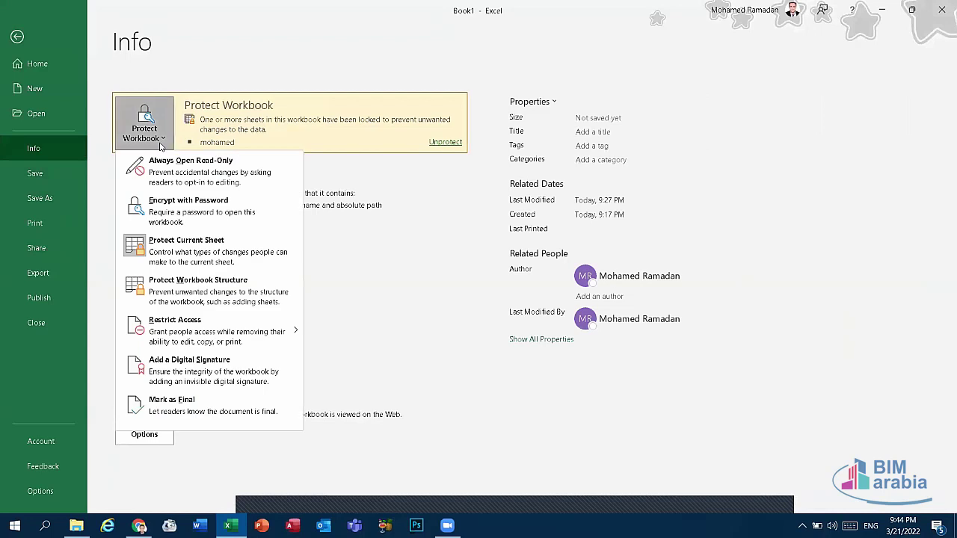
pyautogui.click(203, 215)
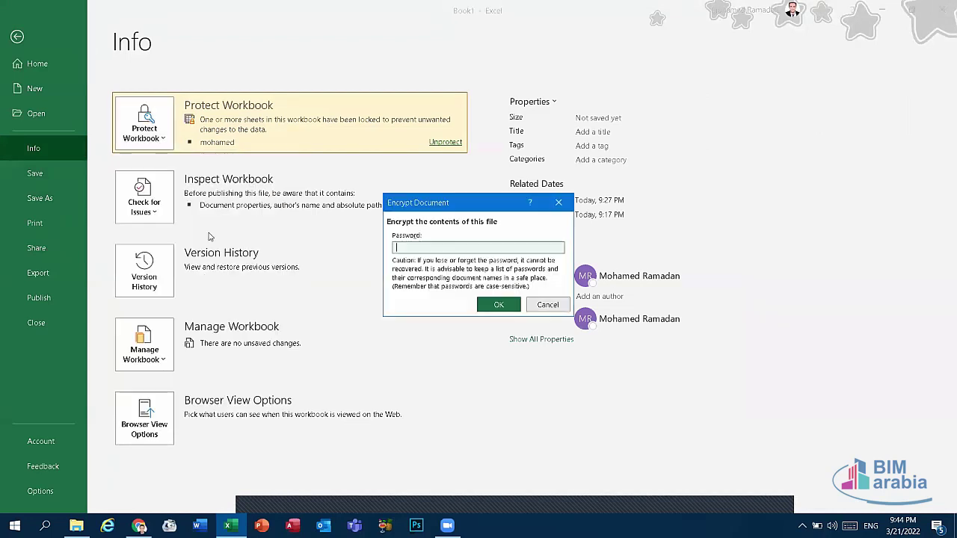
pyautogui.click(548, 305)
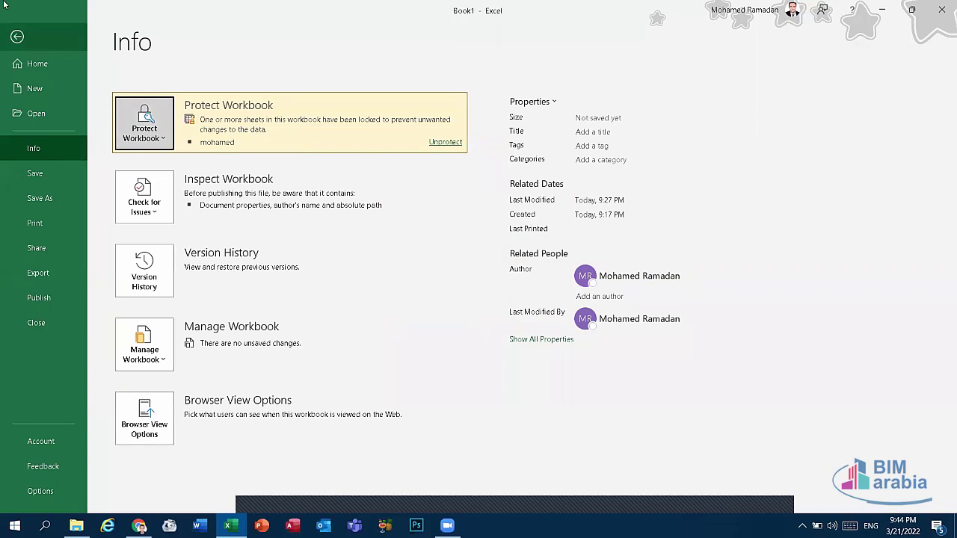
pyautogui.click(18, 38)
pyautogui.click(228, 373)
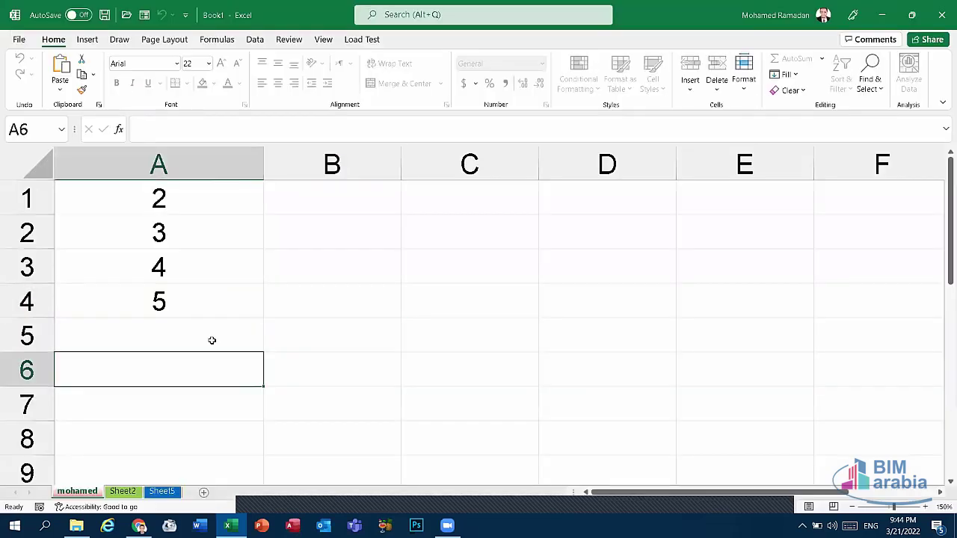
pyautogui.click(359, 299)
pyautogui.click(329, 239)
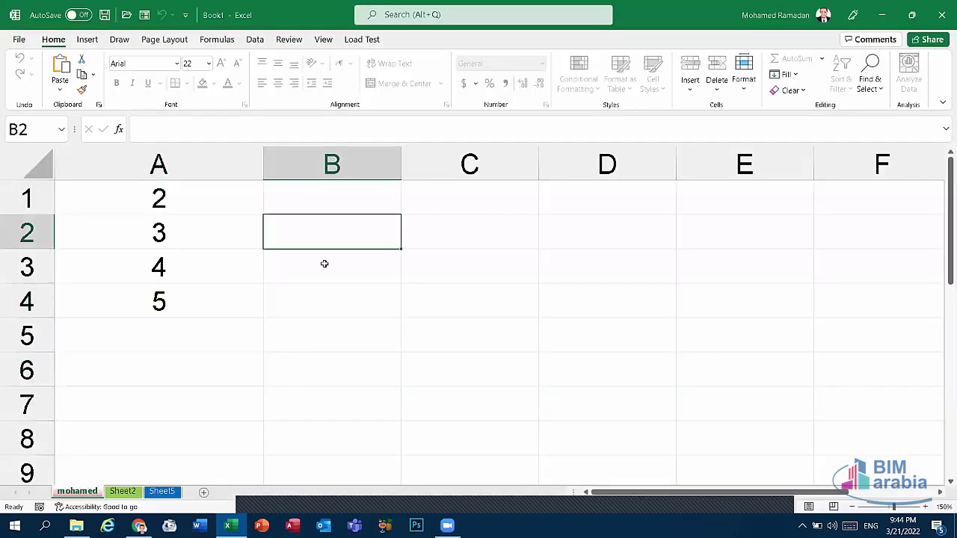
pyautogui.write('1')
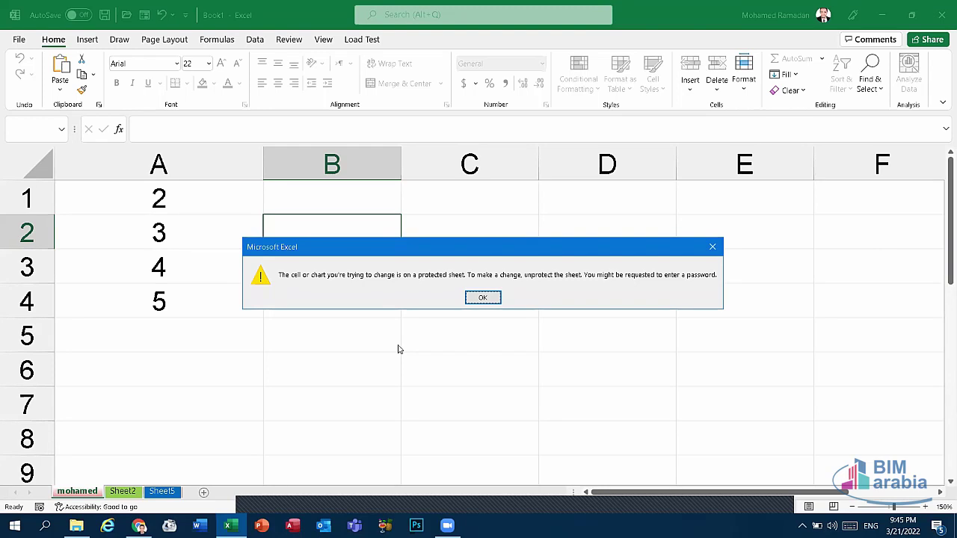
pyautogui.press('Return')
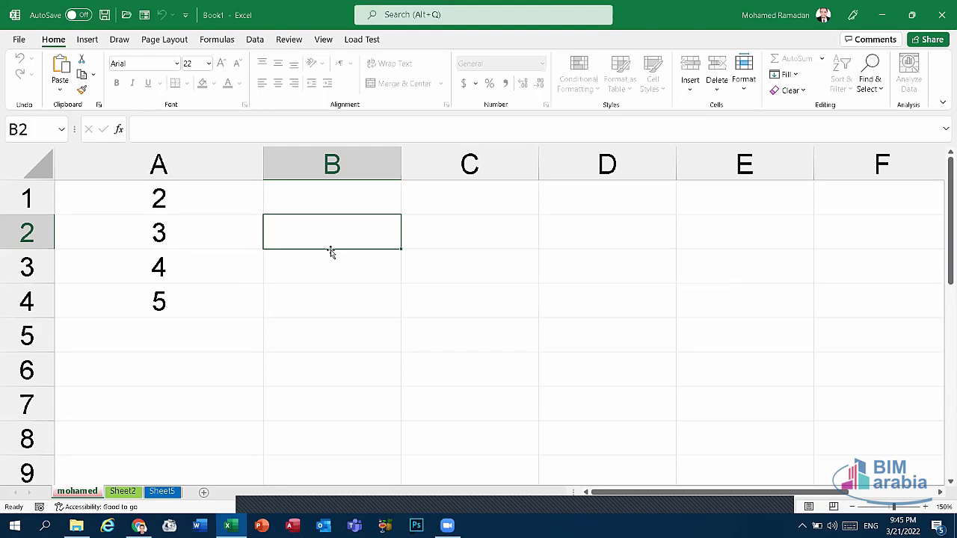
pyautogui.click(294, 326)
# Unprotect the mohamed sheet by entering the sheet password
pyautogui.rightClick(79, 492)
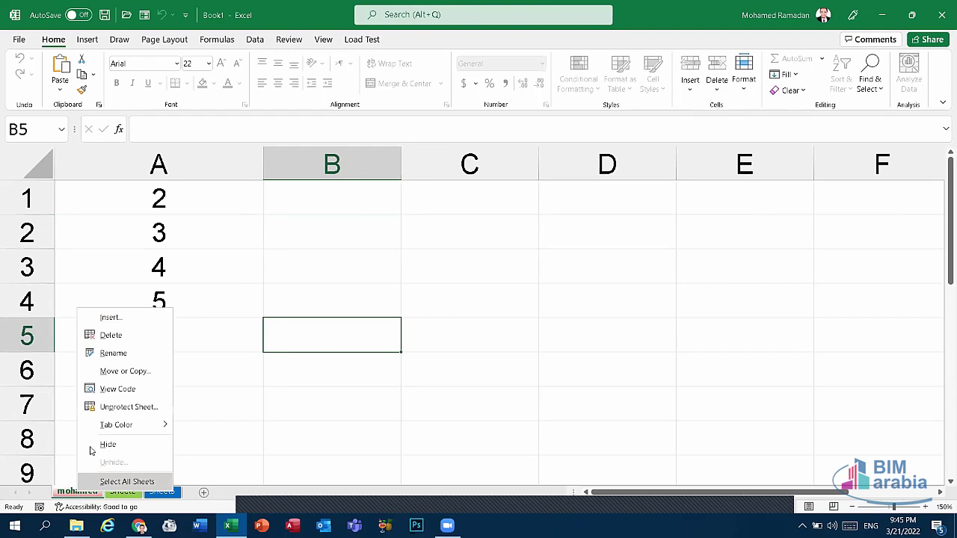
pyautogui.click(125, 407)
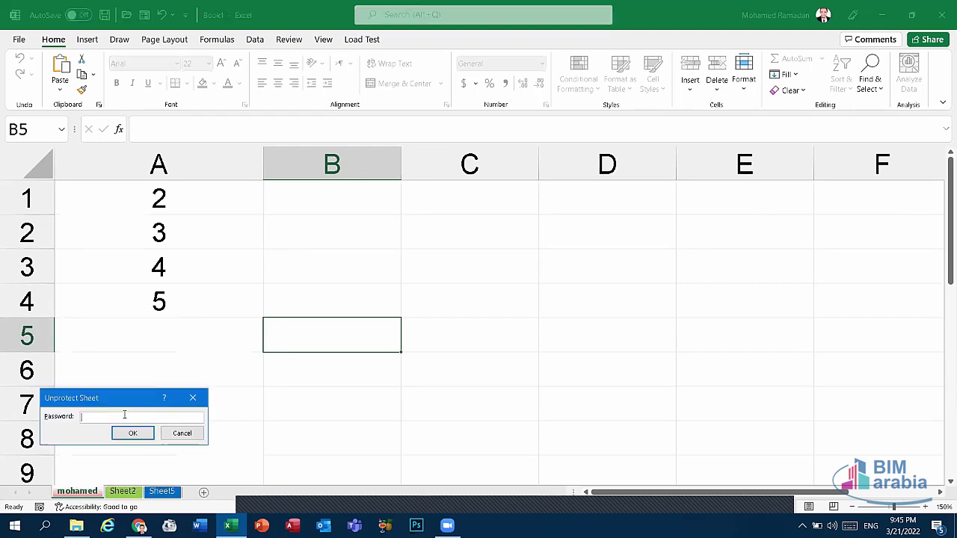
pyautogui.click(132, 434)
# Test editing by typing 'g' in A5, then clear it and select A4
pyautogui.press('Left')
pyautogui.write('g')
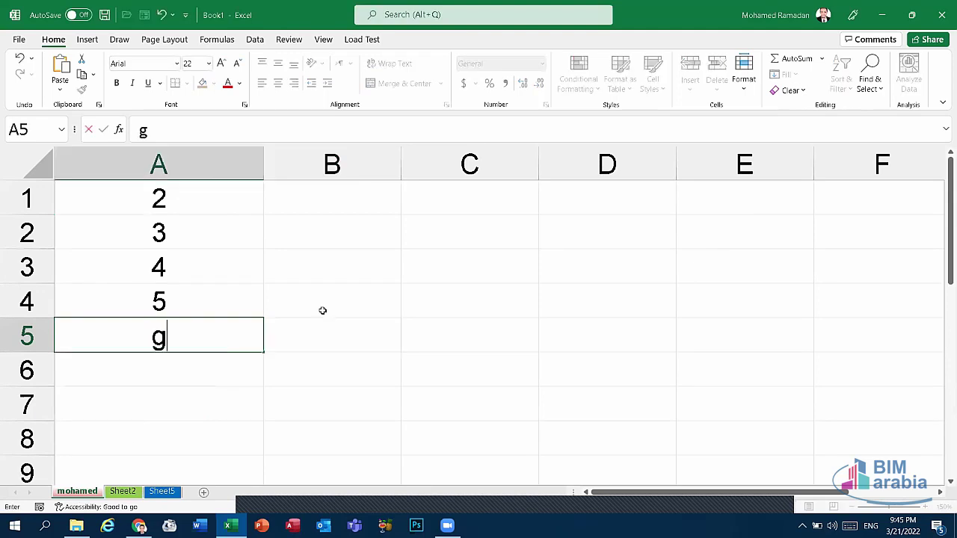
pyautogui.press('Return')
pyautogui.press('Return')
pyautogui.click(184, 331)
pyautogui.press('BackSpace')
pyautogui.rightClick(74, 491)
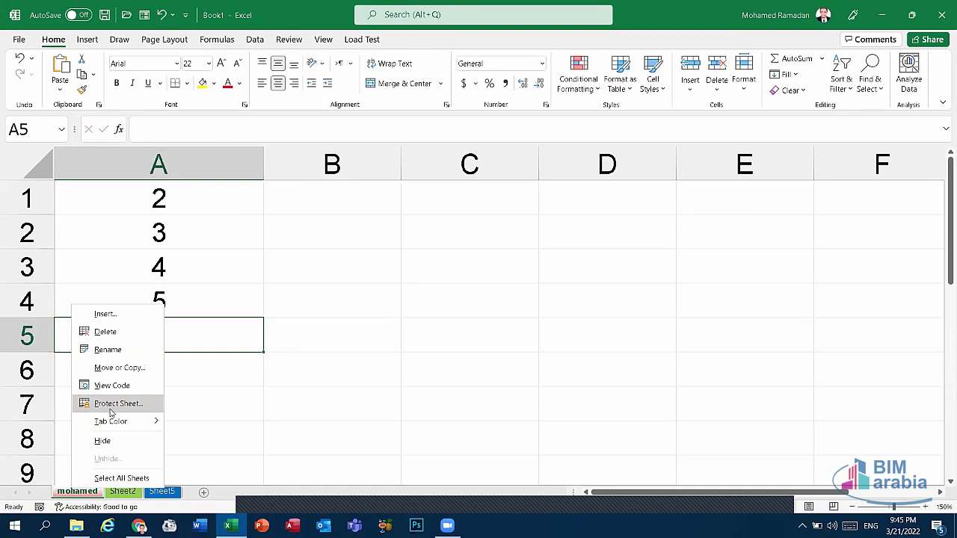
pyautogui.click(274, 354)
pyautogui.click(241, 311)
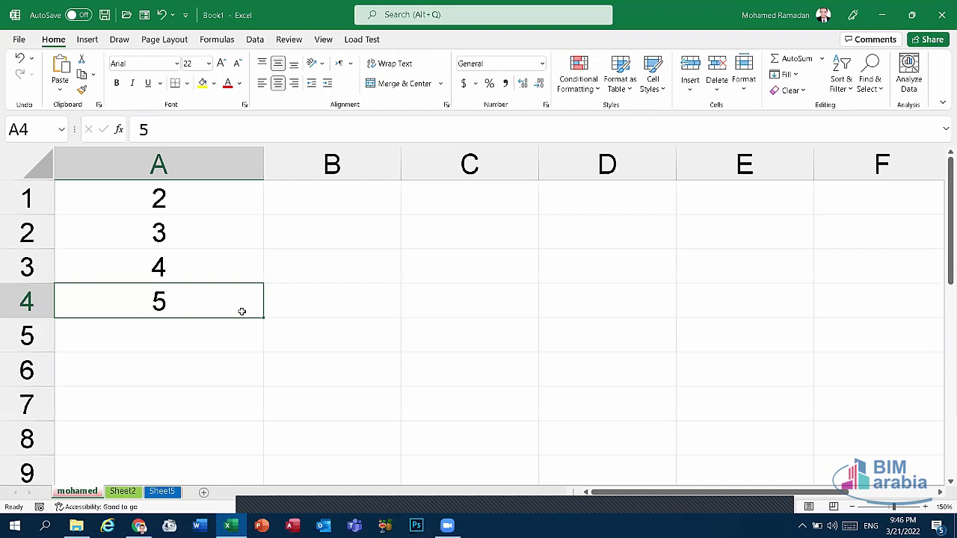
pyautogui.click(142, 336)
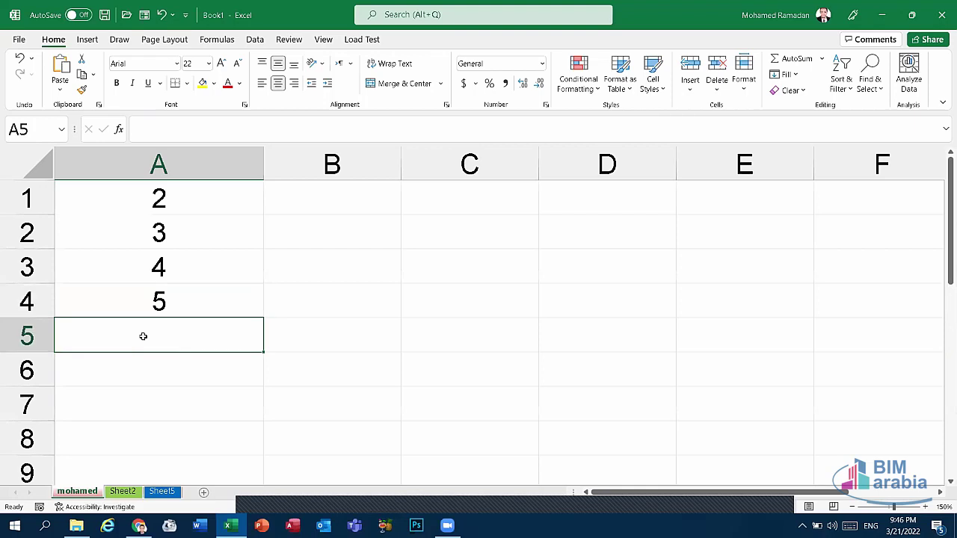
pyautogui.click(143, 366)
pyautogui.click(140, 412)
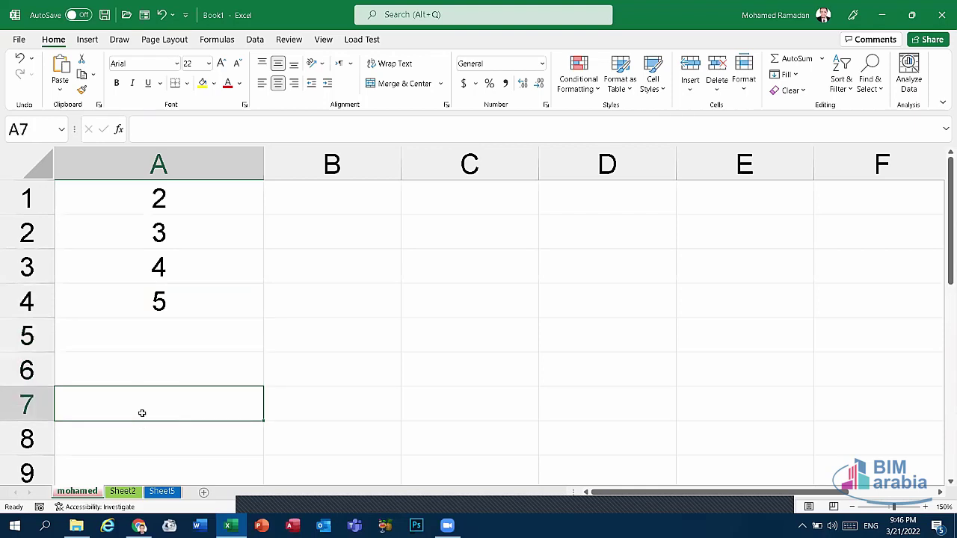
pyautogui.click(184, 349)
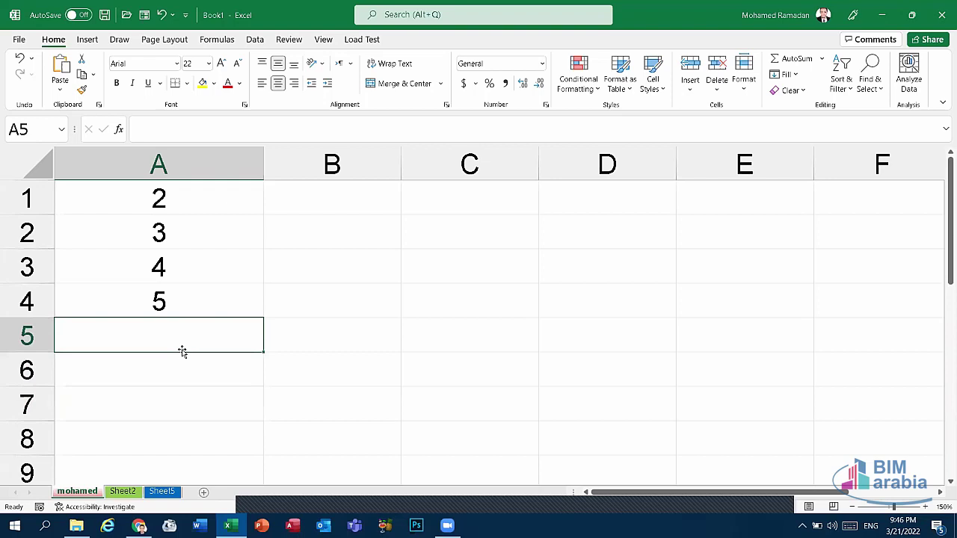
pyautogui.click(309, 337)
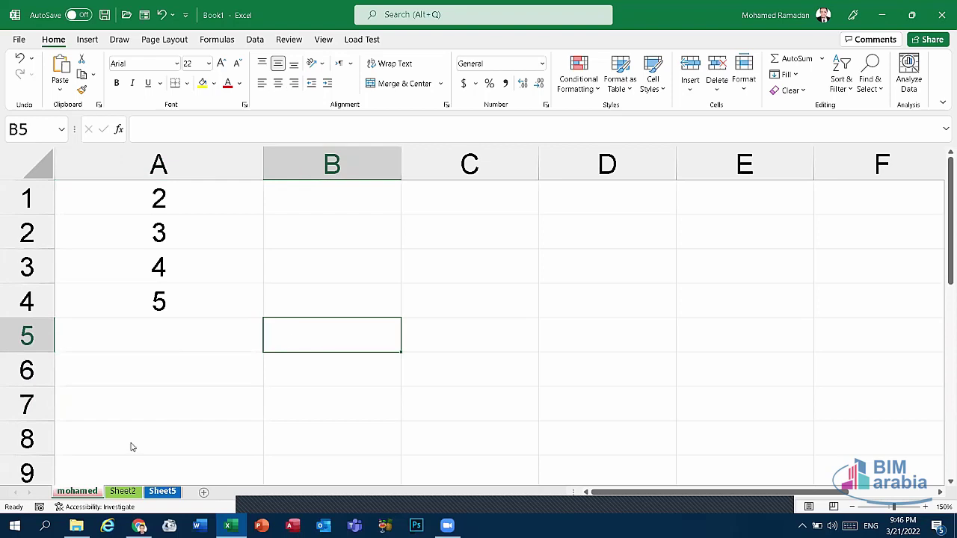
pyautogui.click(534, 471)
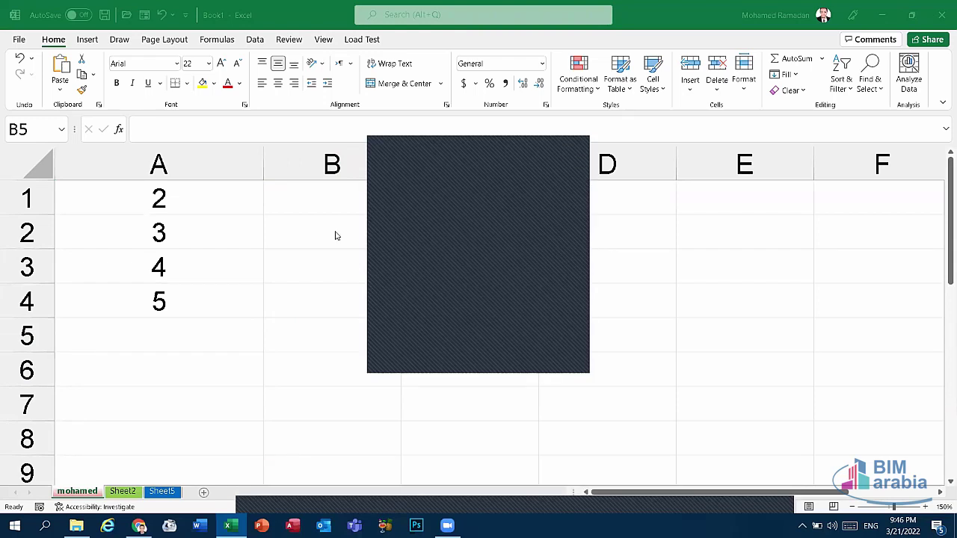
pyautogui.click(207, 337)
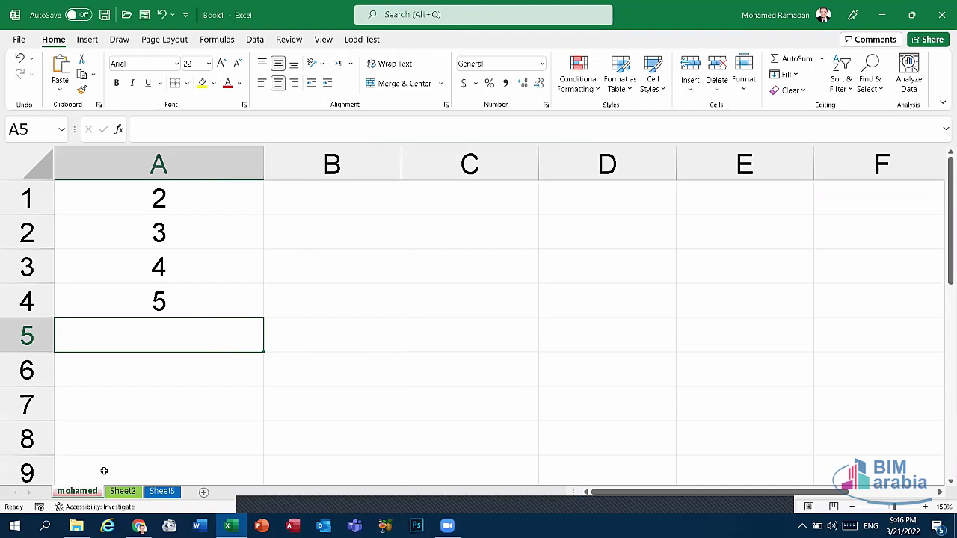
pyautogui.rightClick(88, 493)
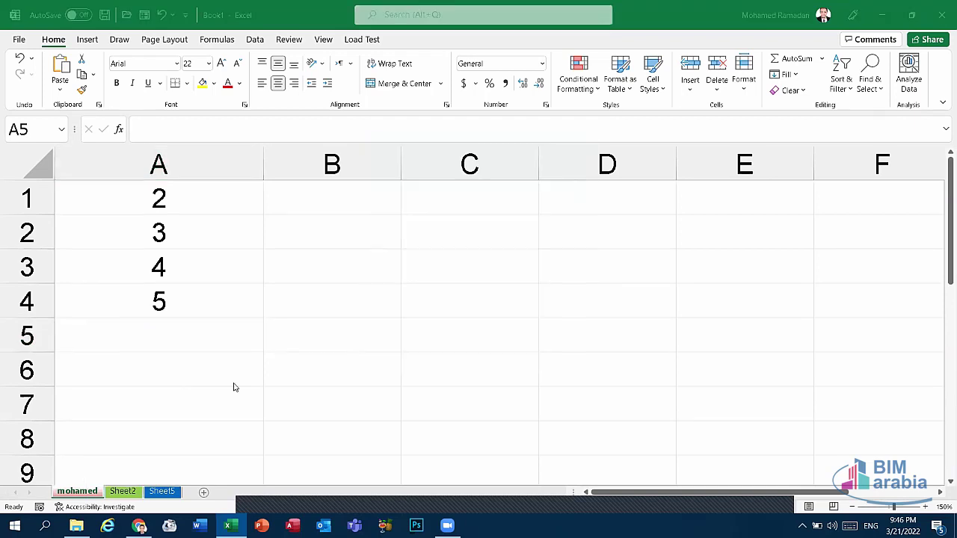
pyautogui.click(82, 493)
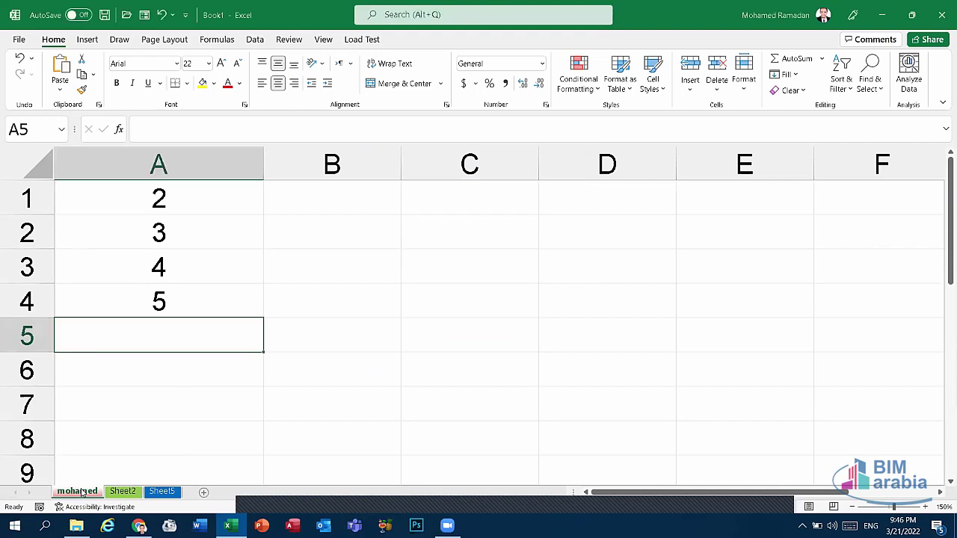
# Protect the mohamed sheet again with a password and confirm it
pyautogui.rightClick(82, 493)
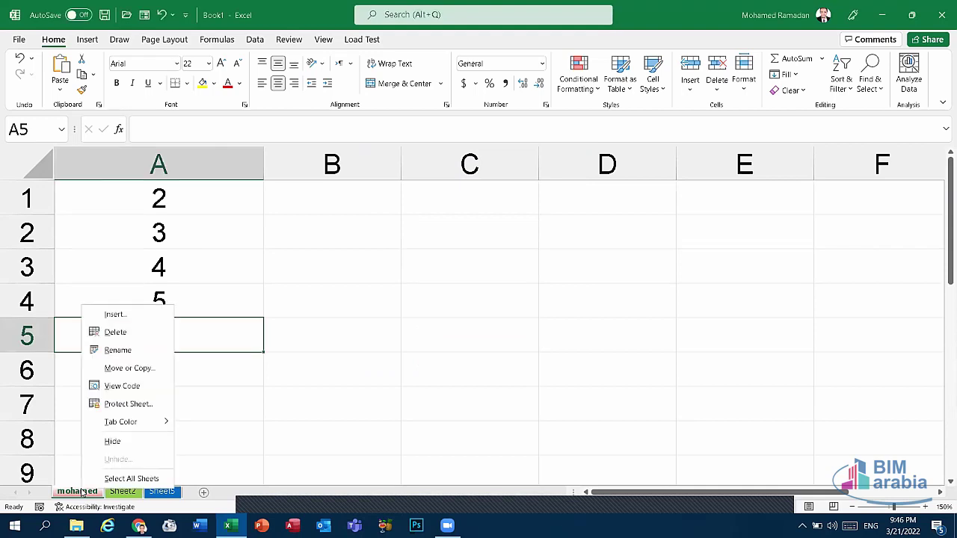
pyautogui.click(142, 405)
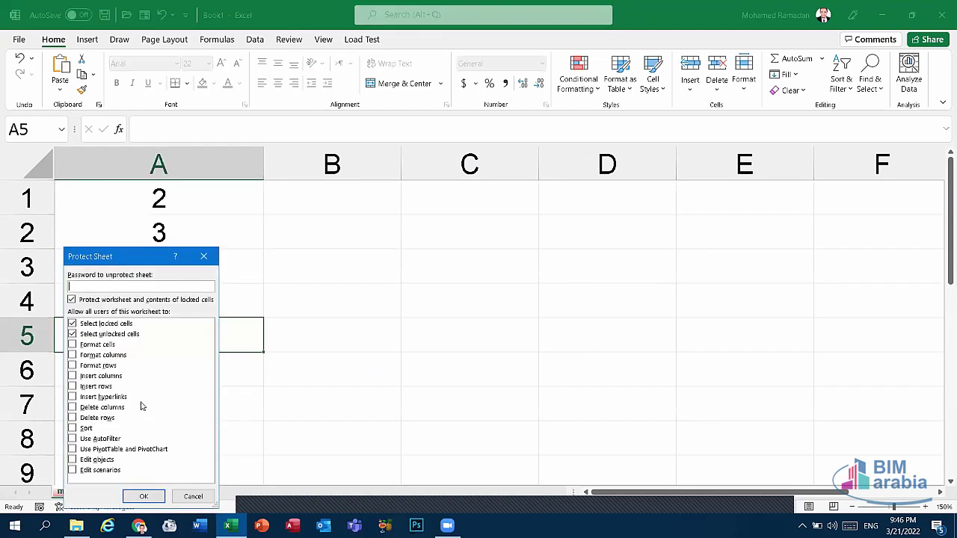
pyautogui.press('Return')
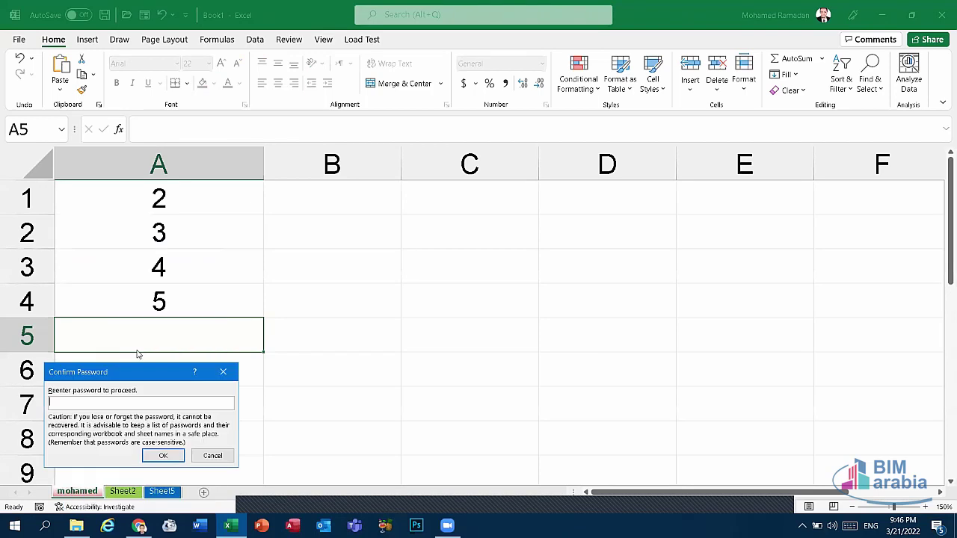
pyautogui.moveTo(132, 379); pyautogui.dragTo(135, 275)
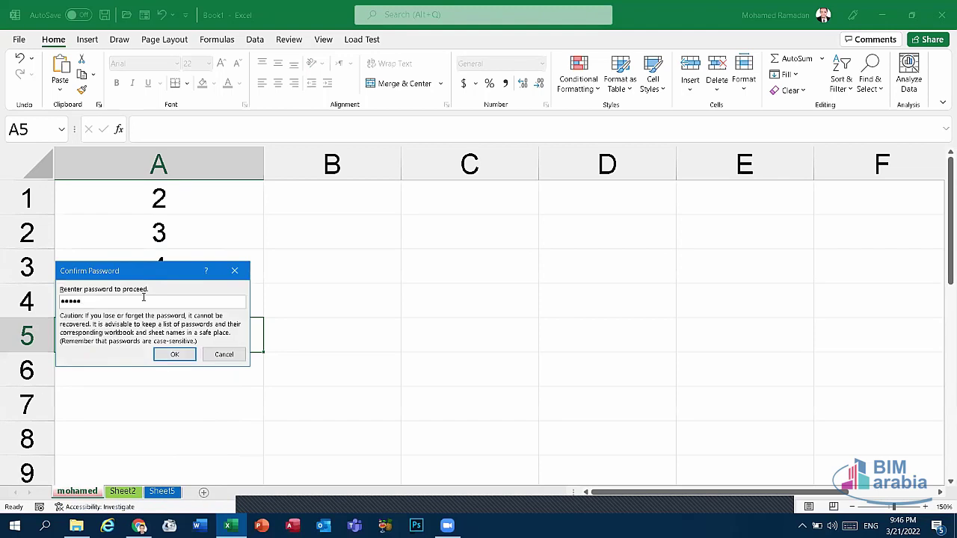
pyautogui.click(165, 353)
# Try editing cell B4 and dismiss the protected-sheet warning
pyautogui.click(323, 291)
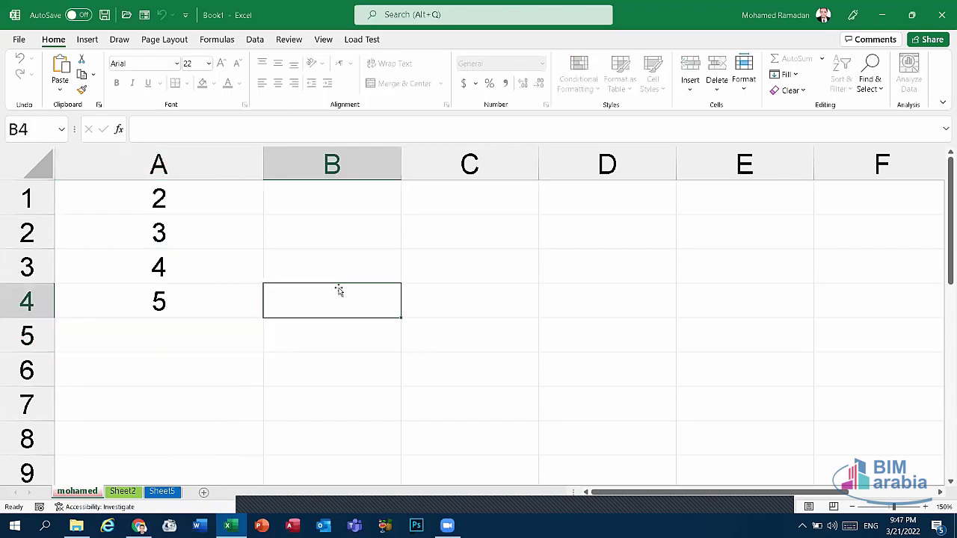
pyautogui.doubleClick(340, 289)
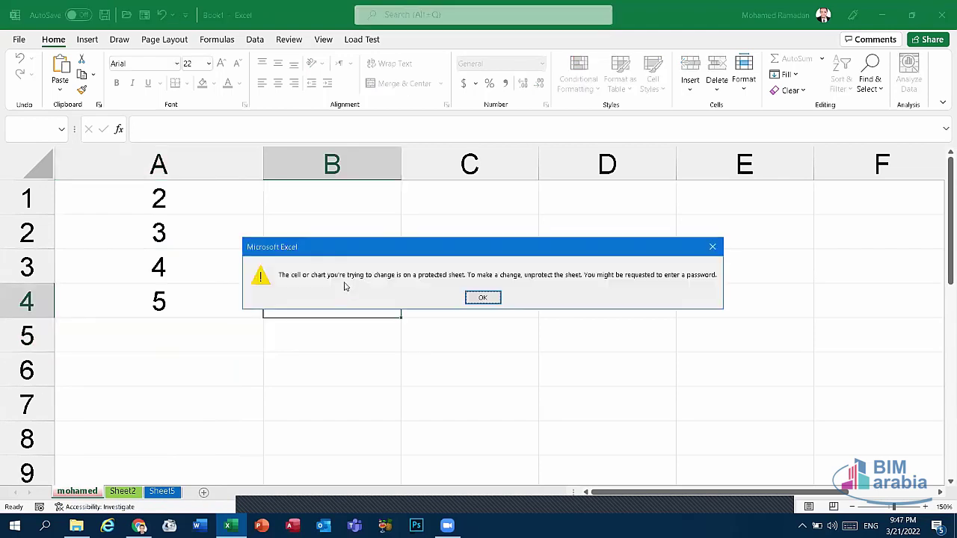
pyautogui.click(473, 299)
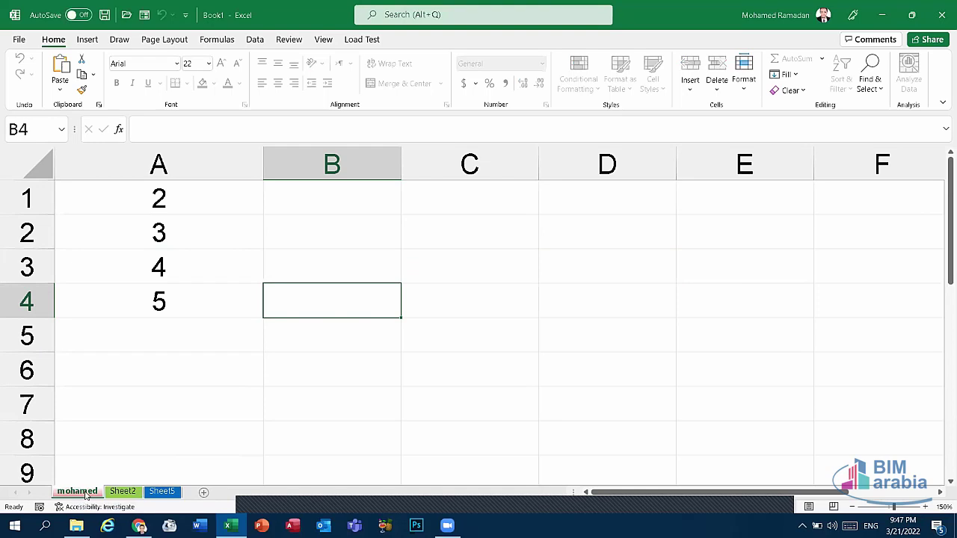
# Unprotect the mohamed sheet by entering its password
pyautogui.rightClick(84, 493)
pyautogui.click(138, 407)
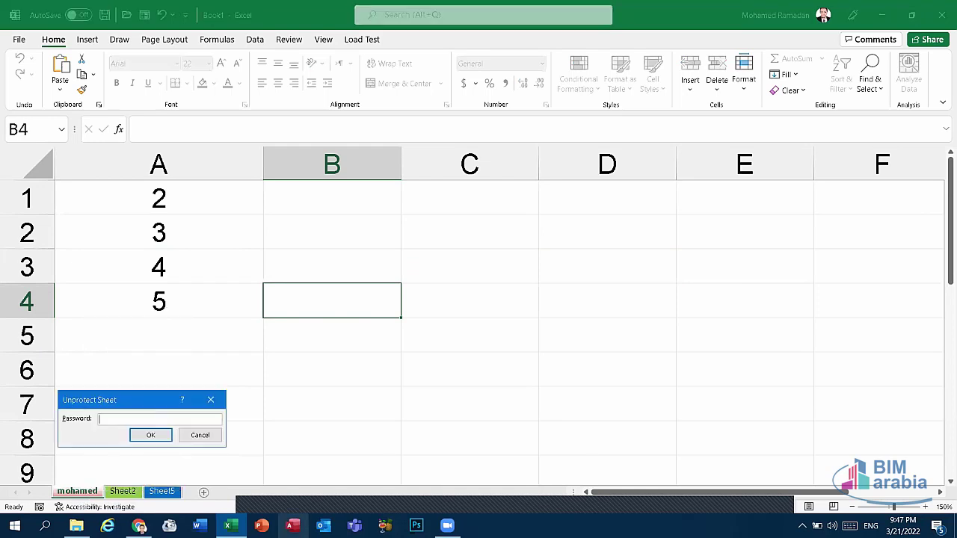
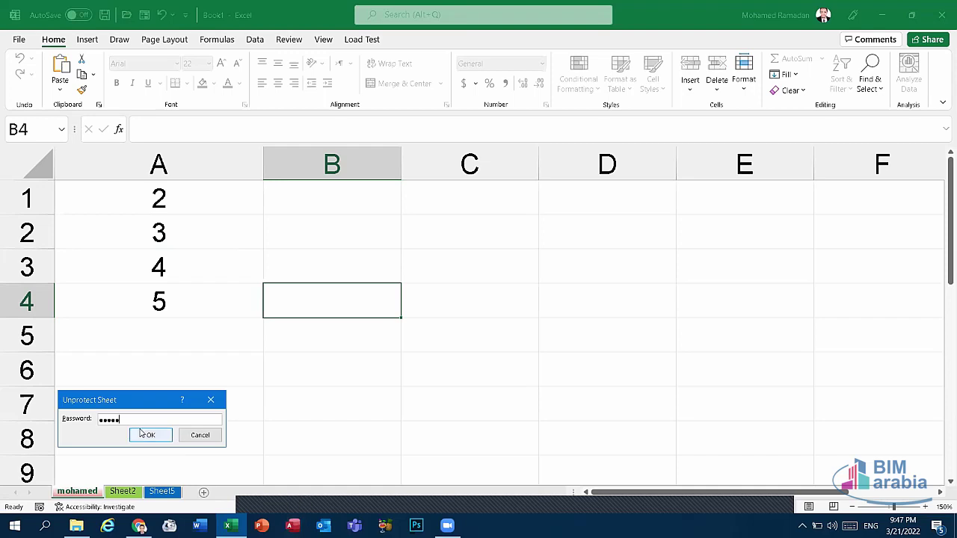
pyautogui.click(149, 435)
# Enter 4 in B4, then test 66476765 there and clear the cell
pyautogui.write('4')
pyautogui.press('Return')
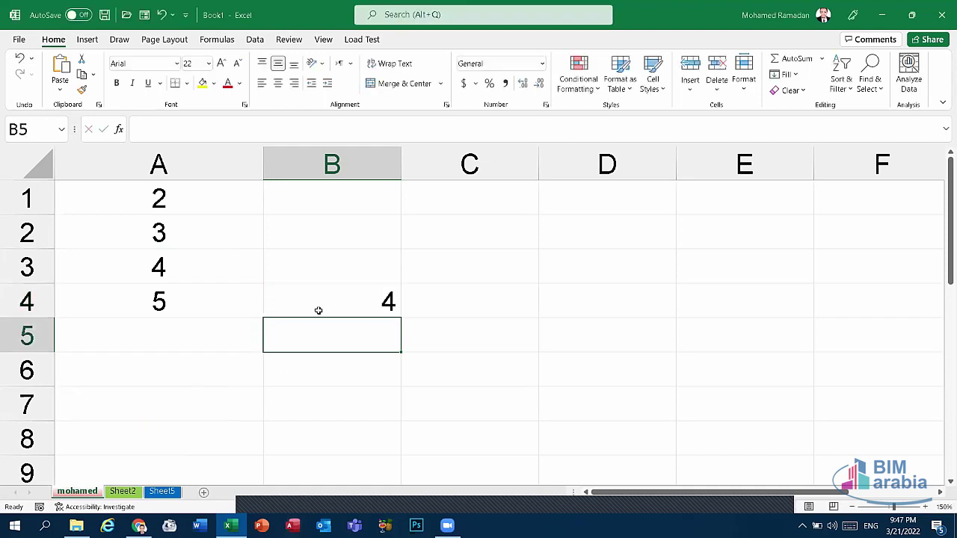
pyautogui.click(316, 299)
pyautogui.write('66476765')
pyautogui.press('Return')
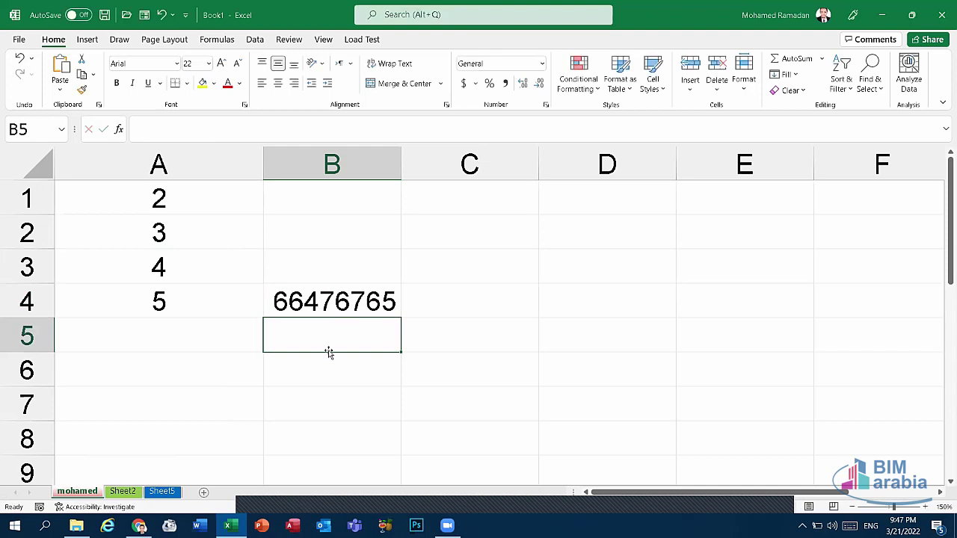
pyautogui.click(323, 296)
pyautogui.press('Delete')
# Select cells A5, A6 and B6 to check the remaining values
pyautogui.click(321, 356)
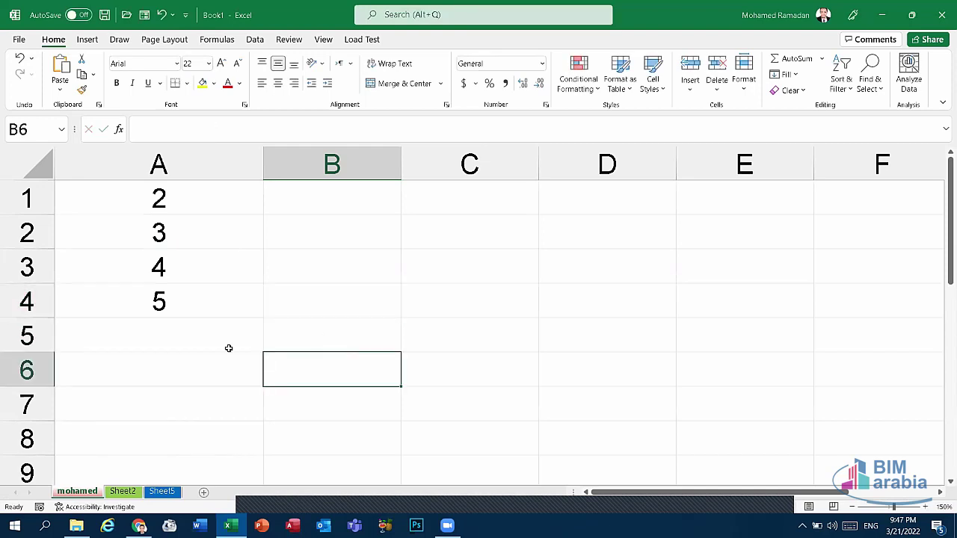
pyautogui.click(216, 347)
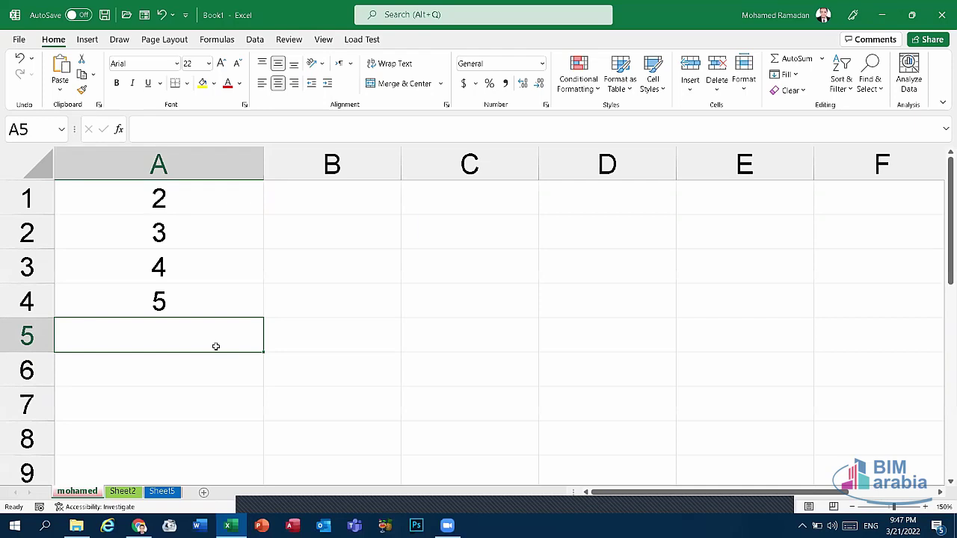
pyautogui.click(247, 379)
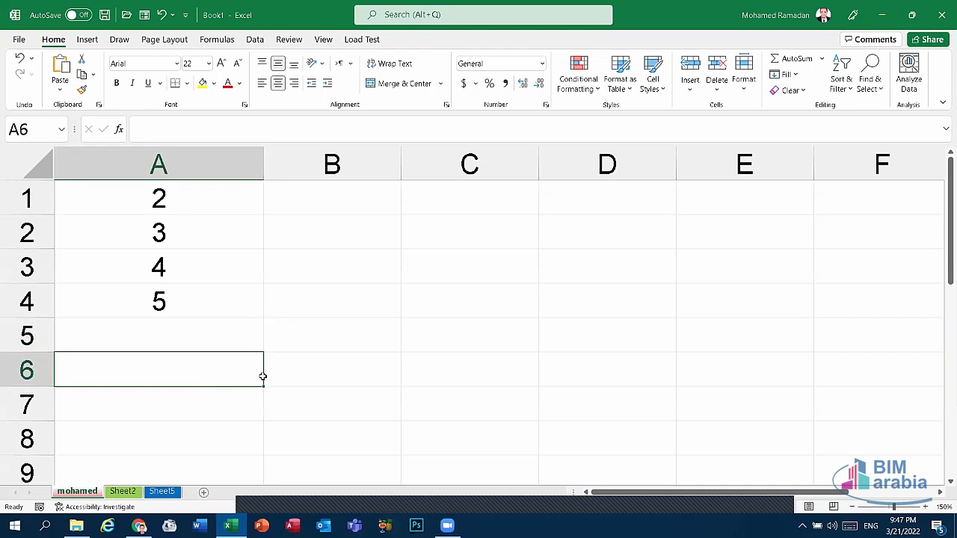
pyautogui.click(325, 374)
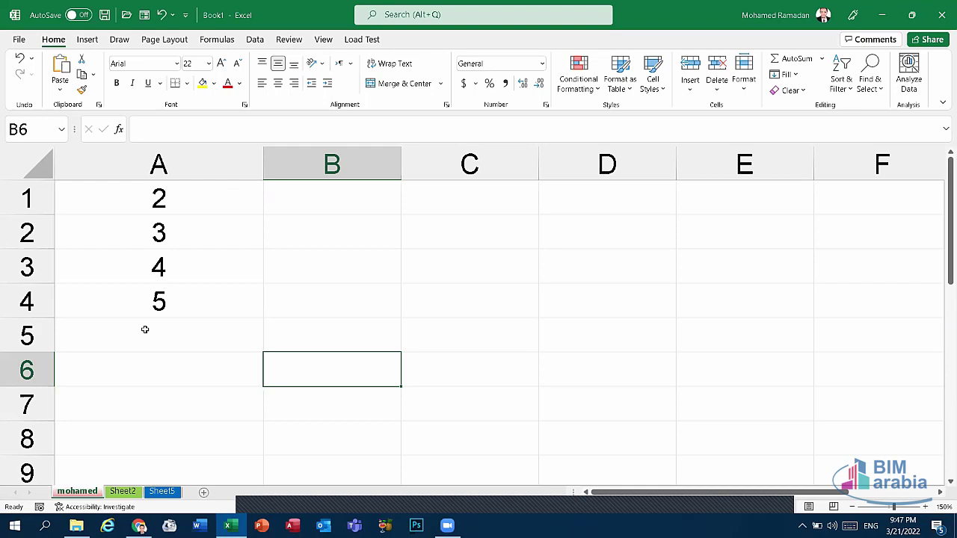
pyautogui.click(492, 494)
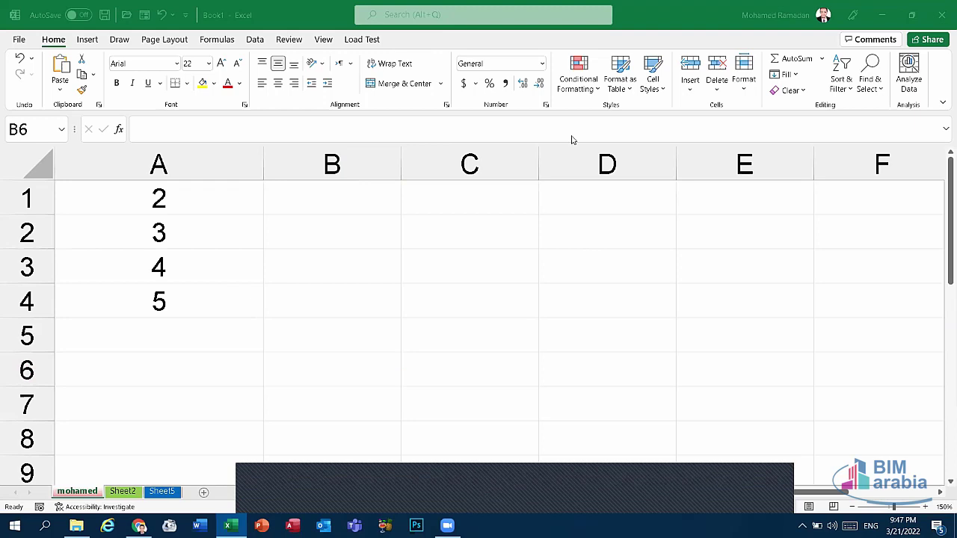
pyautogui.click(213, 334)
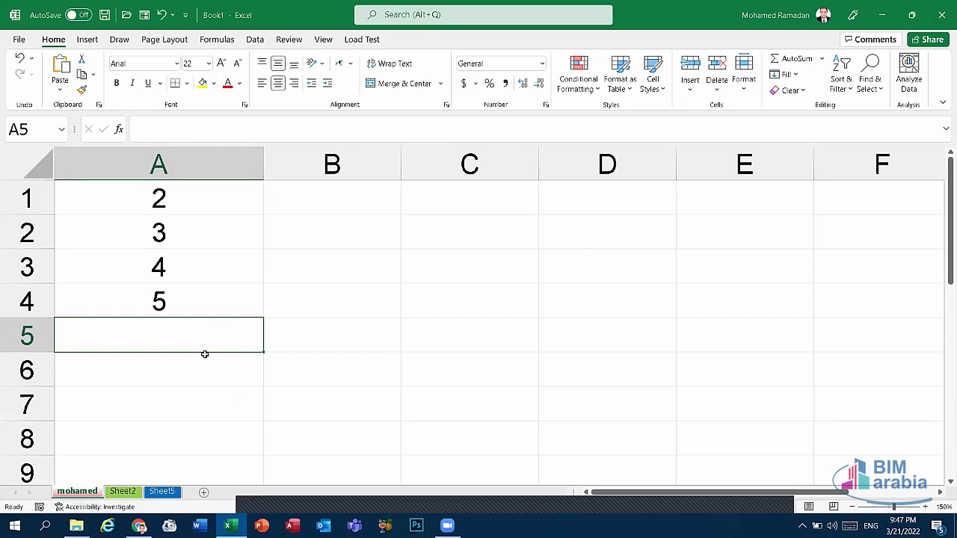
pyautogui.click(169, 376)
pyautogui.click(175, 327)
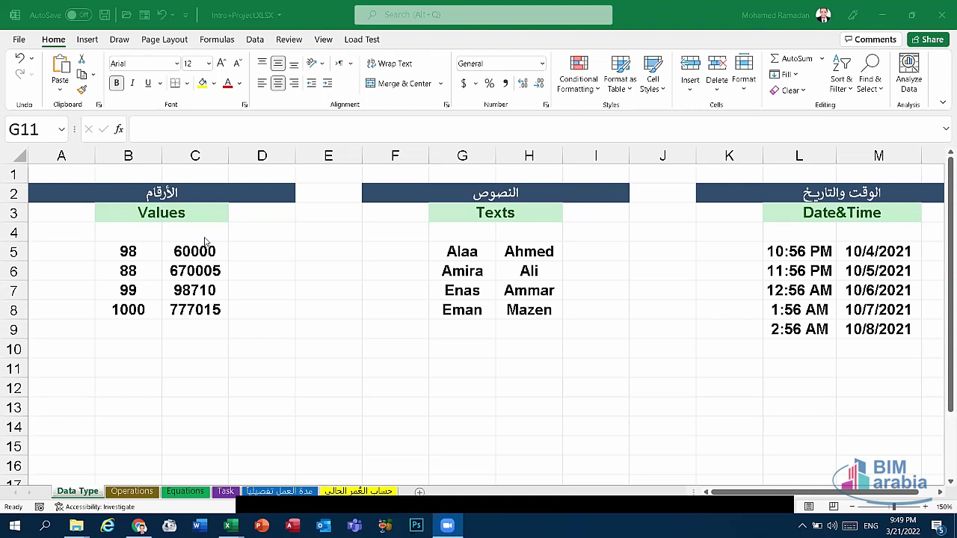
# Point out the number examples in B5, C6 and C8, and the text values in G5:H8
pyautogui.click(196, 272)
pyautogui.click(193, 312)
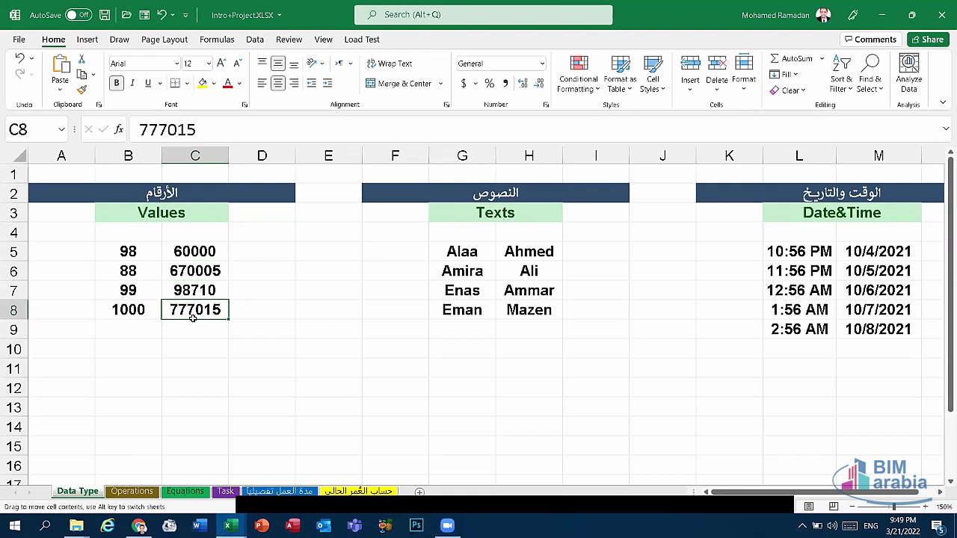
pyautogui.click(128, 254)
pyautogui.click(458, 249)
pyautogui.click(521, 258)
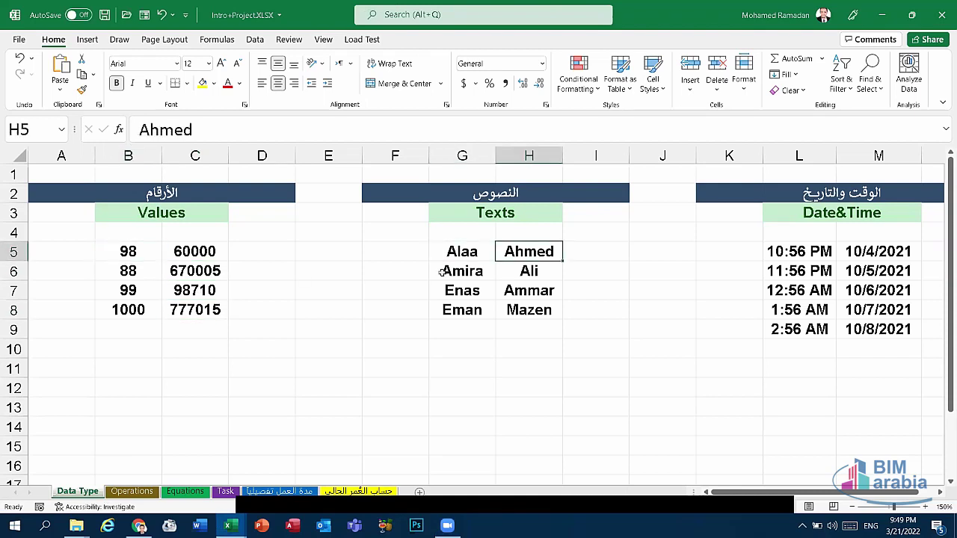
pyautogui.click(443, 273)
pyautogui.click(462, 289)
pyautogui.click(495, 285)
pyautogui.click(465, 276)
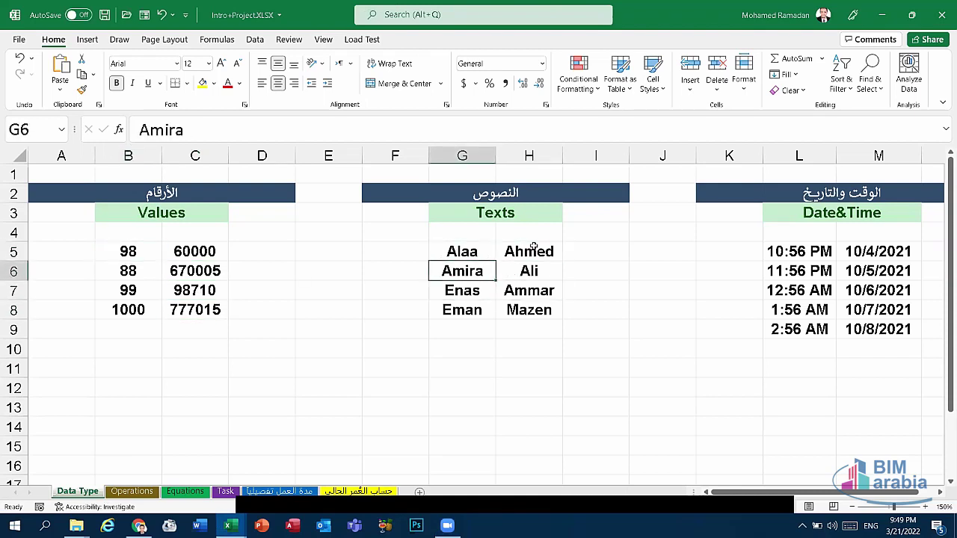
pyautogui.click(544, 239)
pyautogui.click(516, 305)
pyautogui.click(522, 292)
pyautogui.click(524, 271)
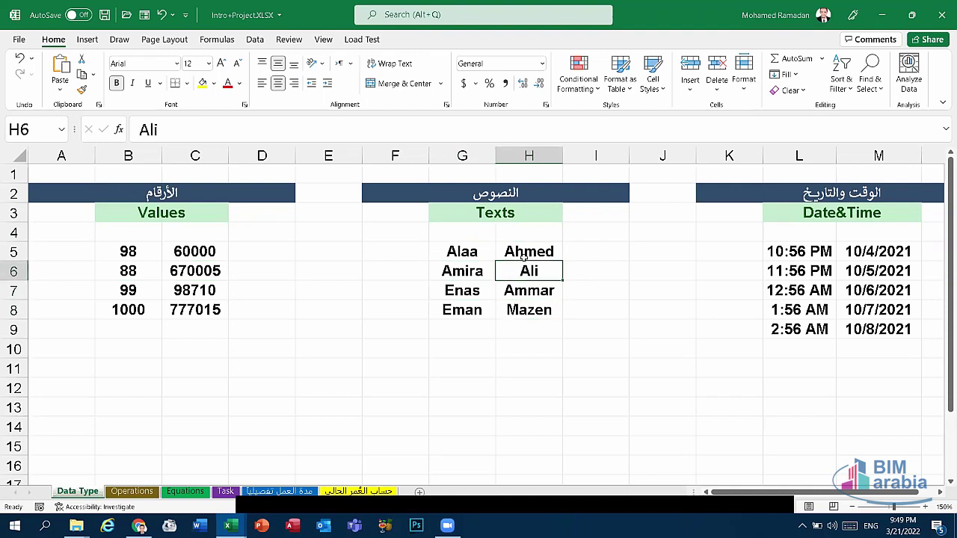
pyautogui.click(464, 254)
pyautogui.click(467, 276)
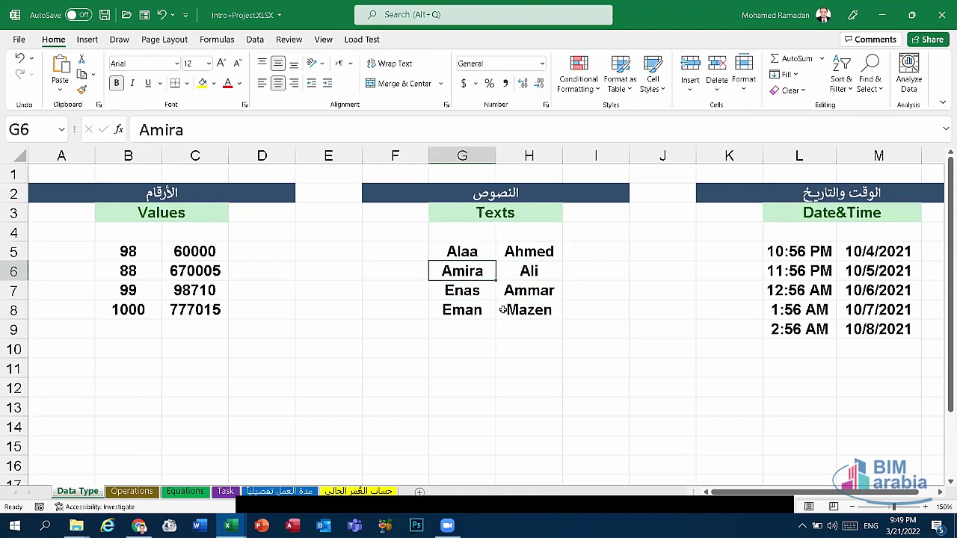
# Select the dates in M5:M9 and times in L5:L8, then return to Book1
pyautogui.click(860, 257)
pyautogui.moveTo(874, 258); pyautogui.dragTo(875, 329)
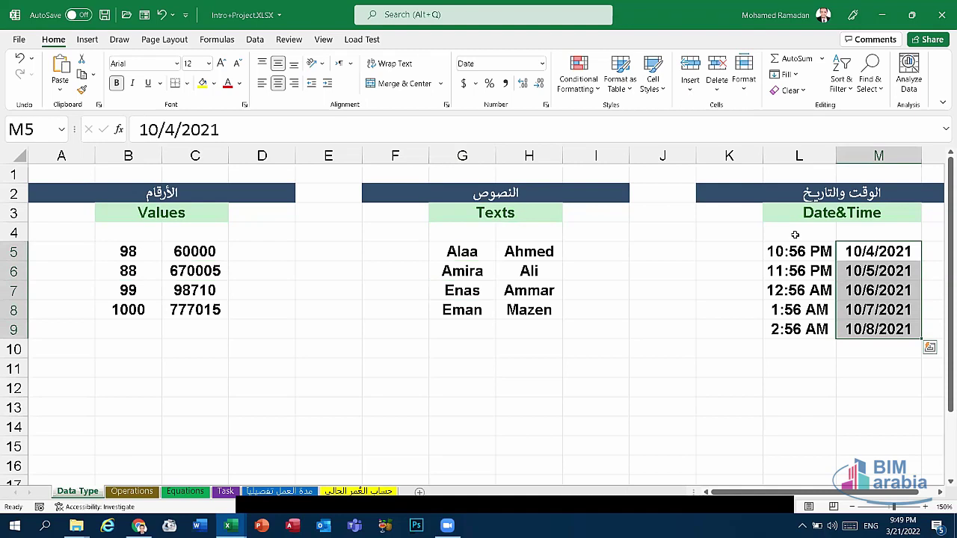
pyautogui.moveTo(795, 254); pyautogui.dragTo(797, 310)
pyautogui.click(662, 329)
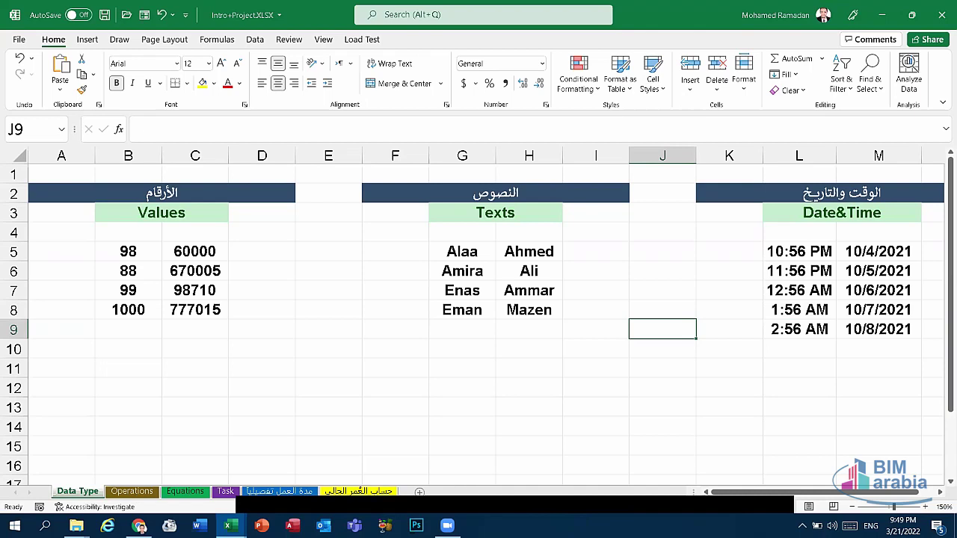
pyautogui.click(168, 464)
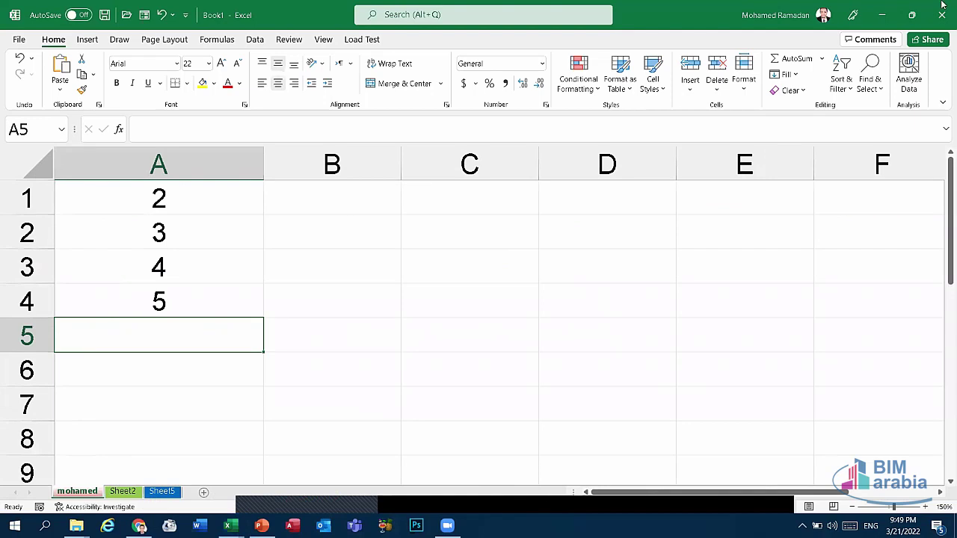
# Select A1:A5 and delete the numbers 2, 3, 4 and 5
pyautogui.moveTo(169, 195); pyautogui.dragTo(169, 340)
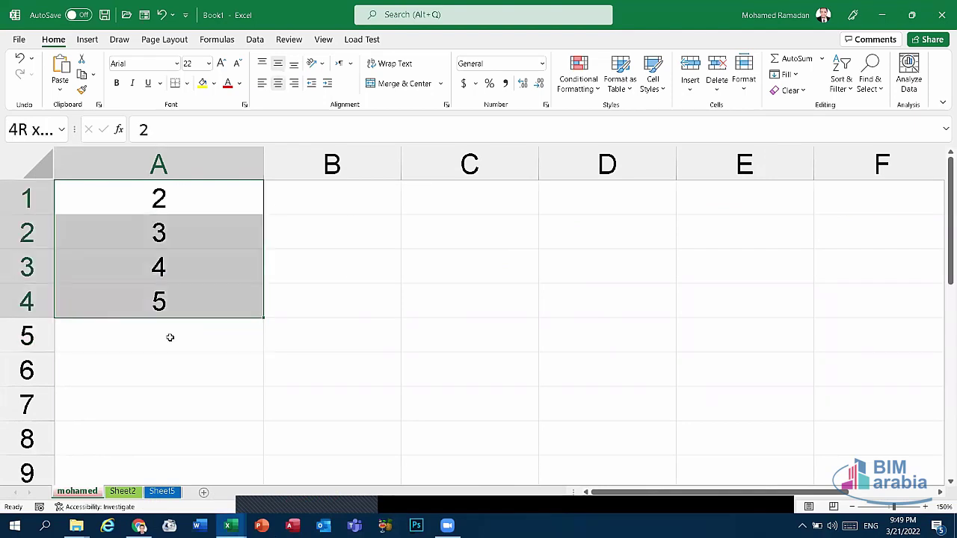
pyautogui.press('Delete')
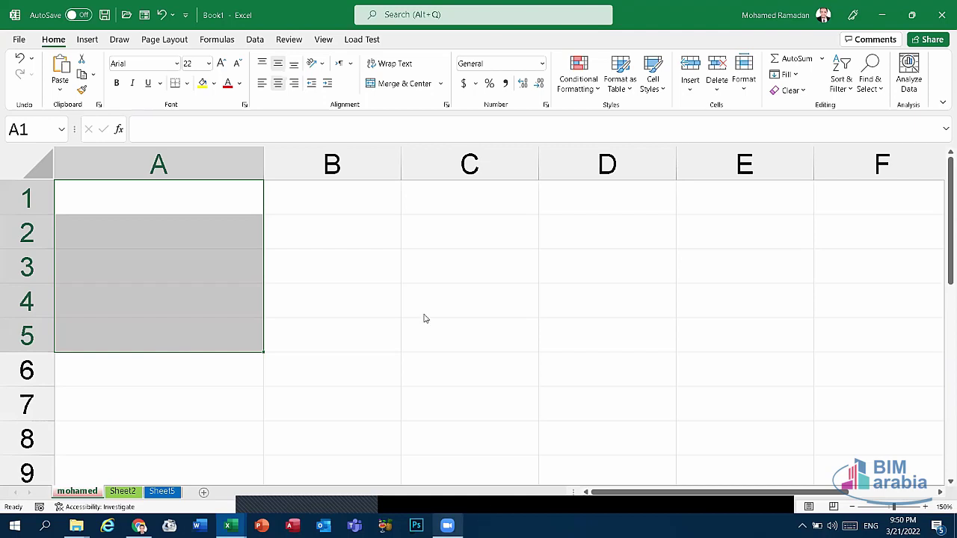
# Type 'operation' in A2 and 'equation' in A3
pyautogui.click(166, 235)
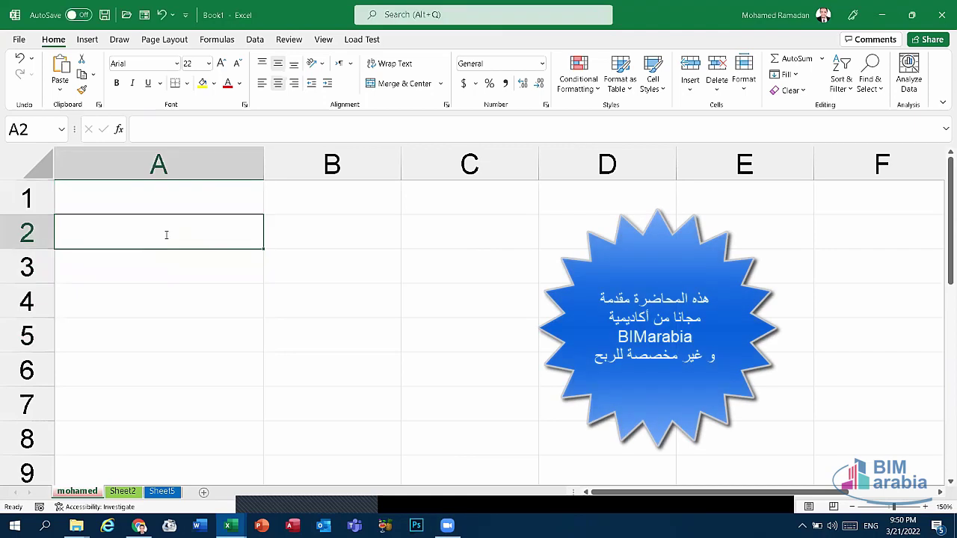
pyautogui.write('oper')
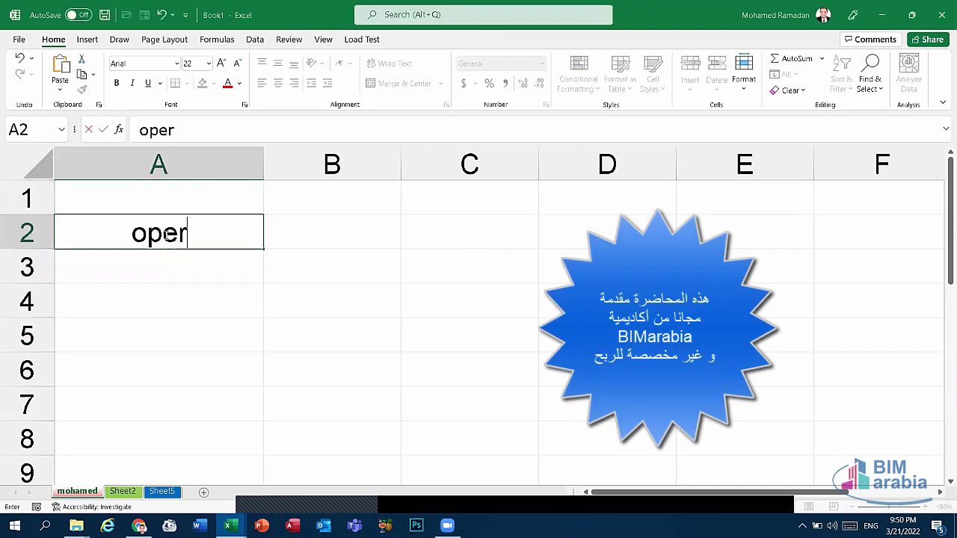
pyautogui.write('atio')
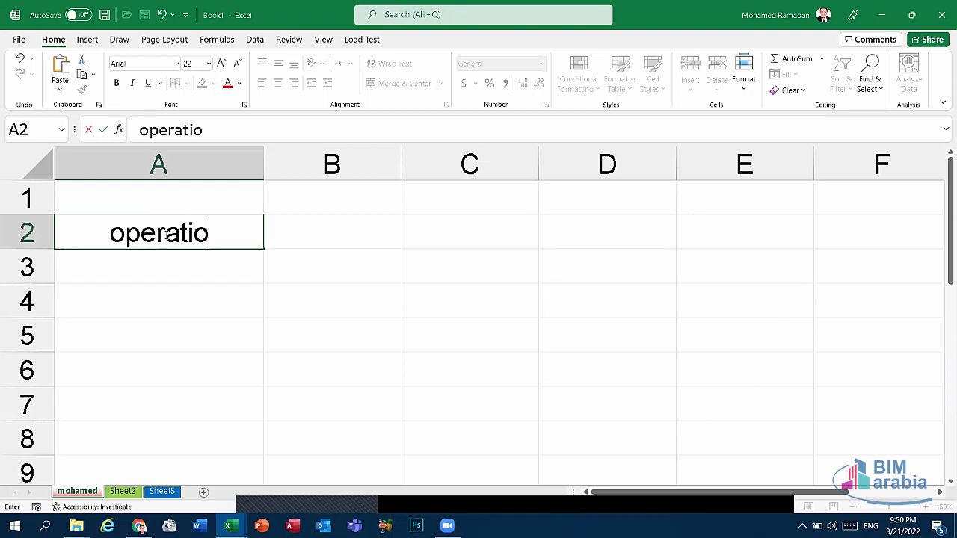
pyautogui.write('n')
pyautogui.press('Return')
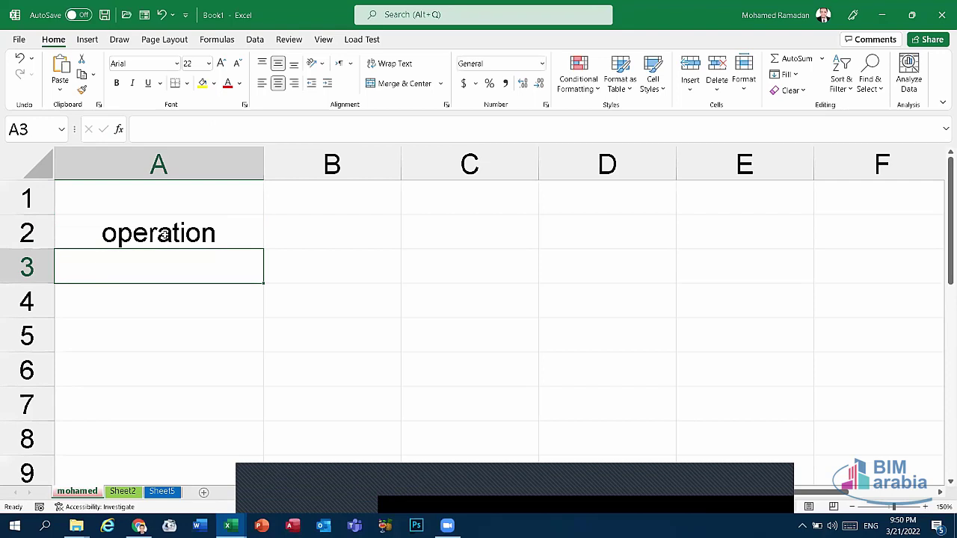
pyautogui.write('equ')
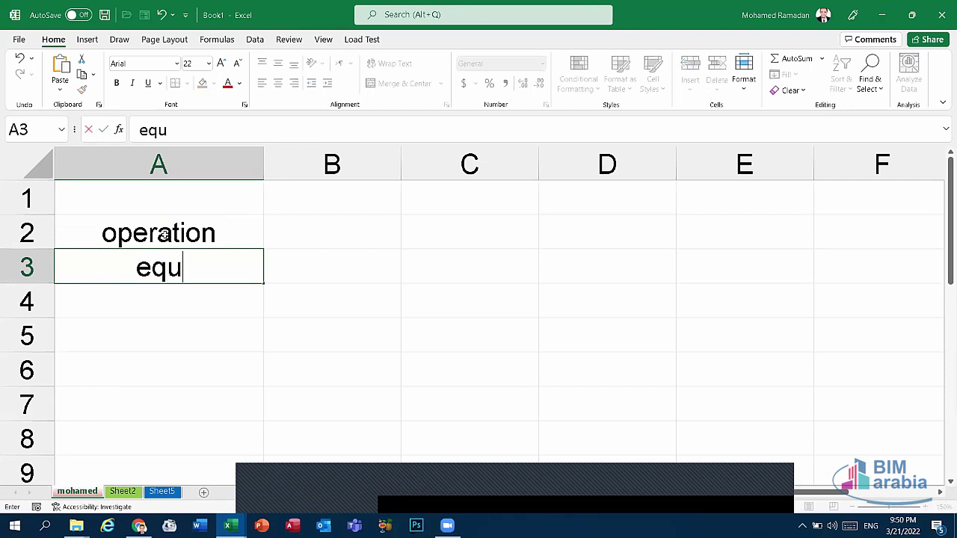
pyautogui.write('ation')
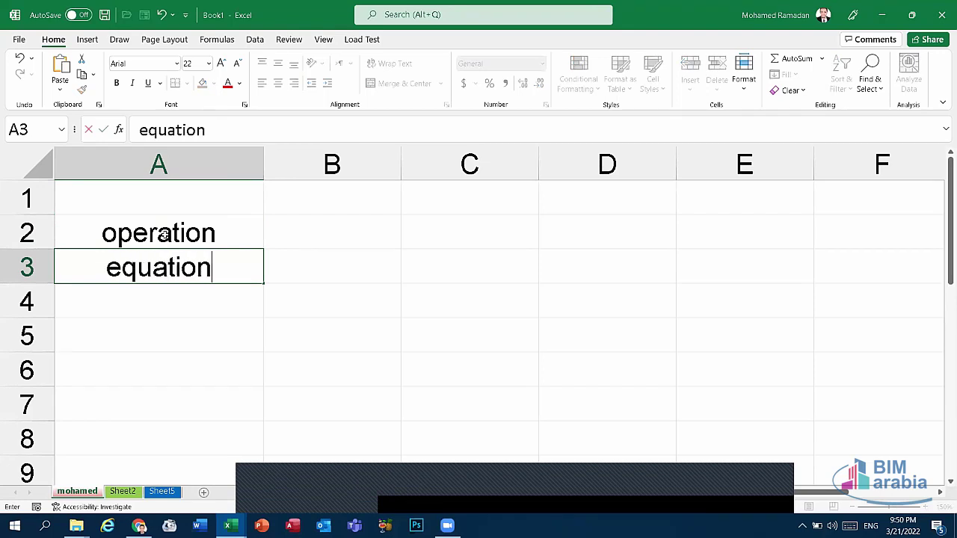
pyautogui.press('Return')
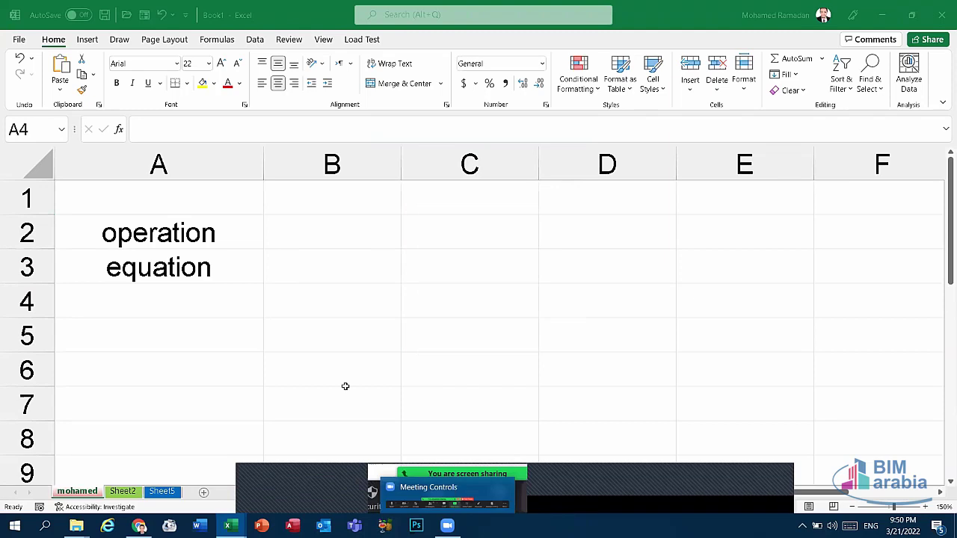
pyautogui.click(192, 232)
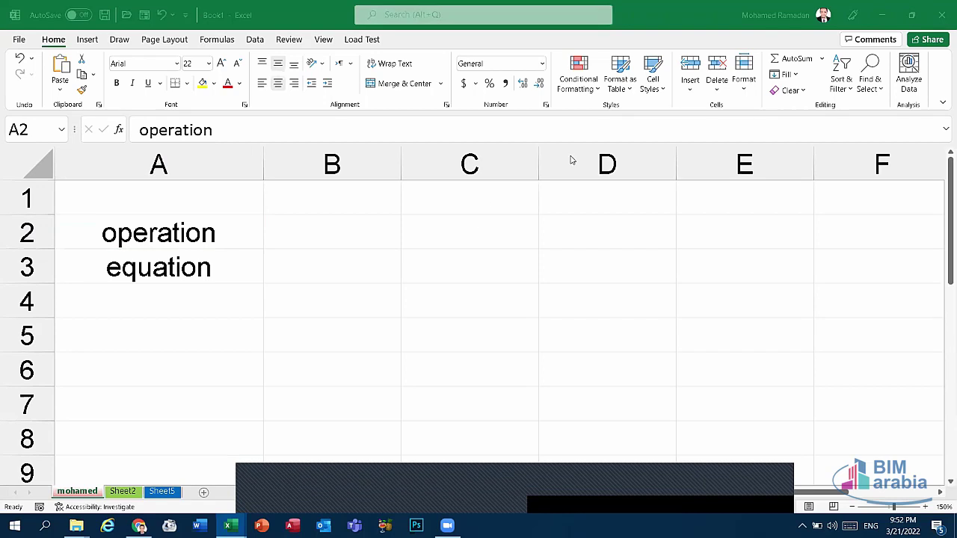
# Clear the operation and equation labels from A2:A3
pyautogui.click(183, 275)
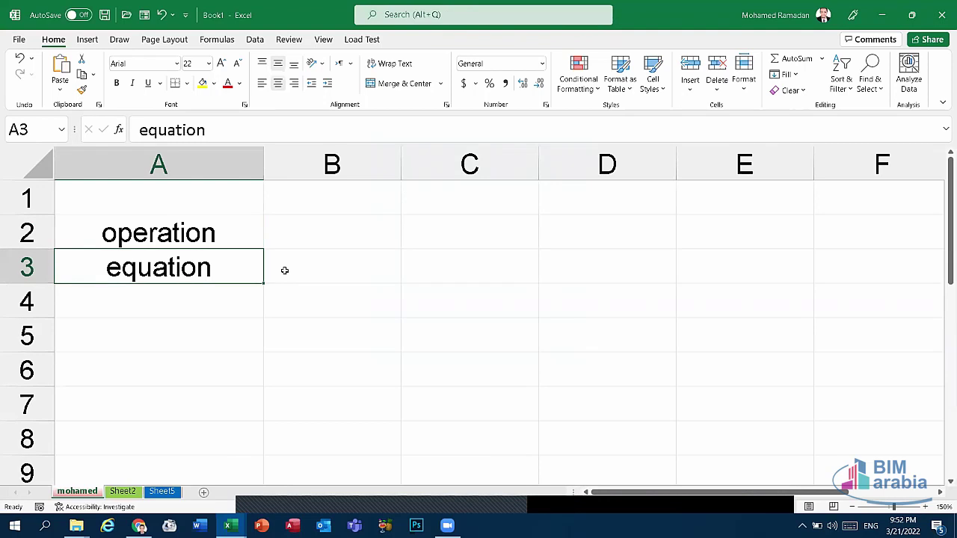
pyautogui.moveTo(143, 219); pyautogui.dragTo(152, 271)
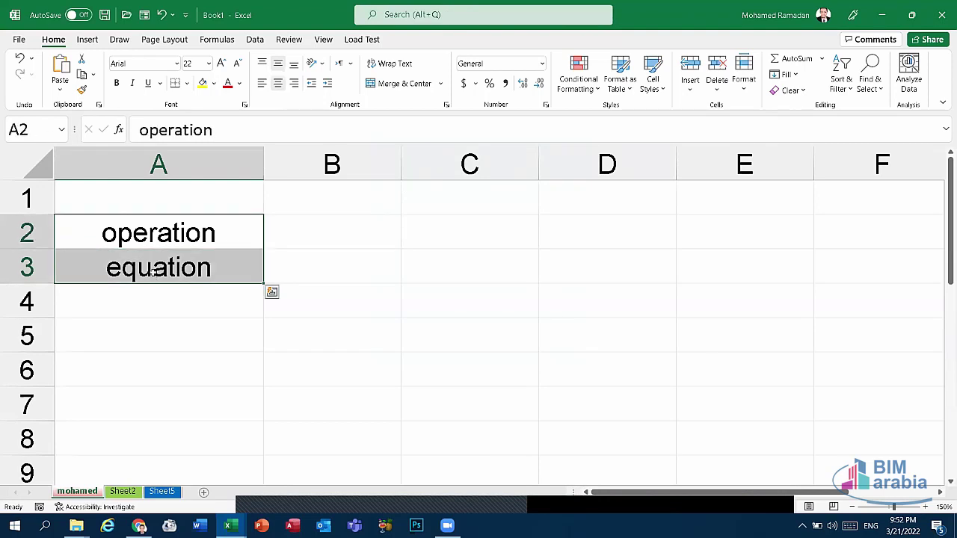
pyautogui.press('Delete')
# Enter 5 and 5 in A1:A2, and 10 and 5 in B1:B2
pyautogui.click(186, 209)
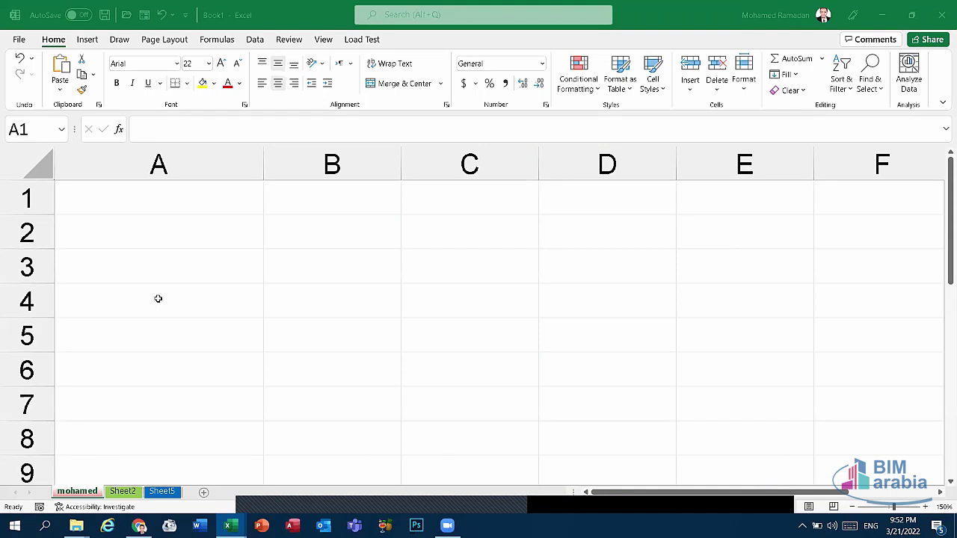
pyautogui.write('5')
pyautogui.press('Return')
pyautogui.write('5')
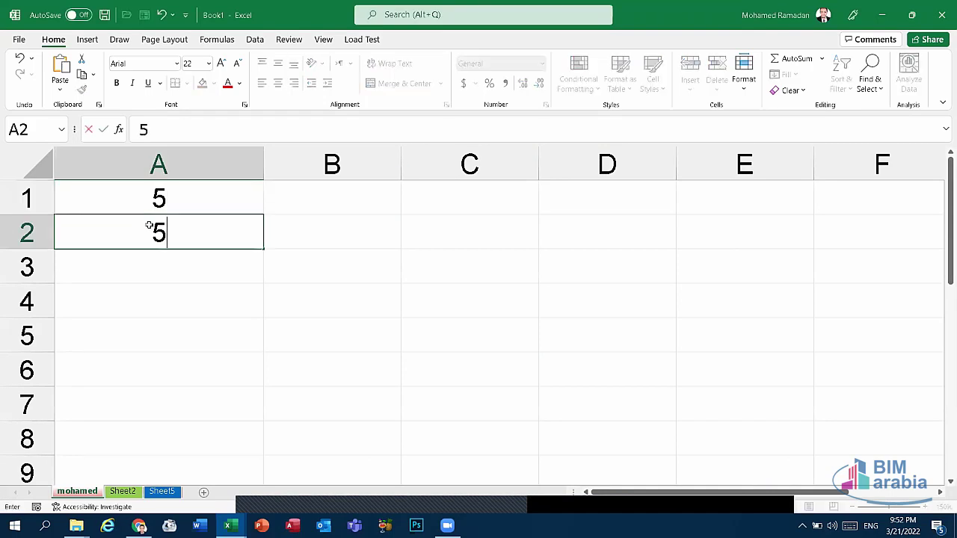
pyautogui.click(296, 200)
pyautogui.write('10')
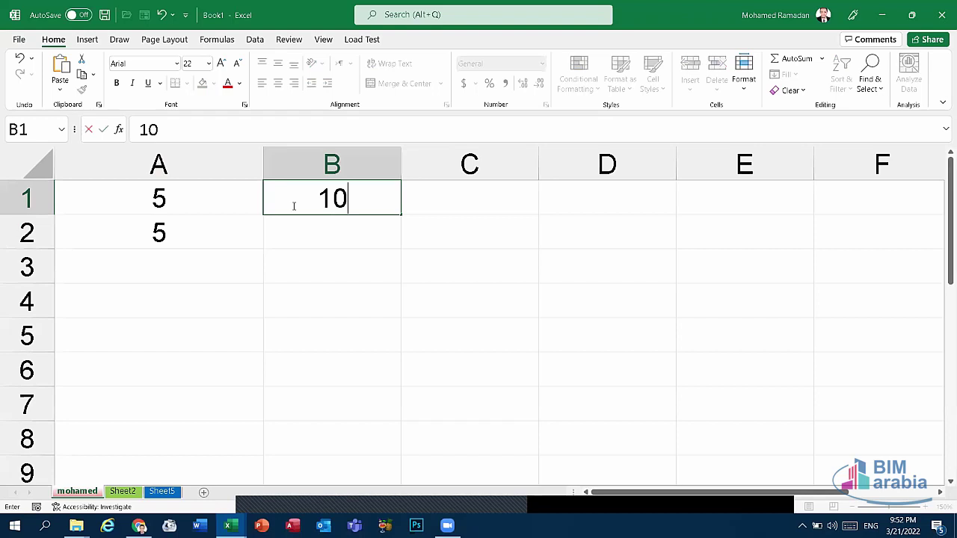
pyautogui.click(306, 252)
pyautogui.click(308, 235)
pyautogui.write('5')
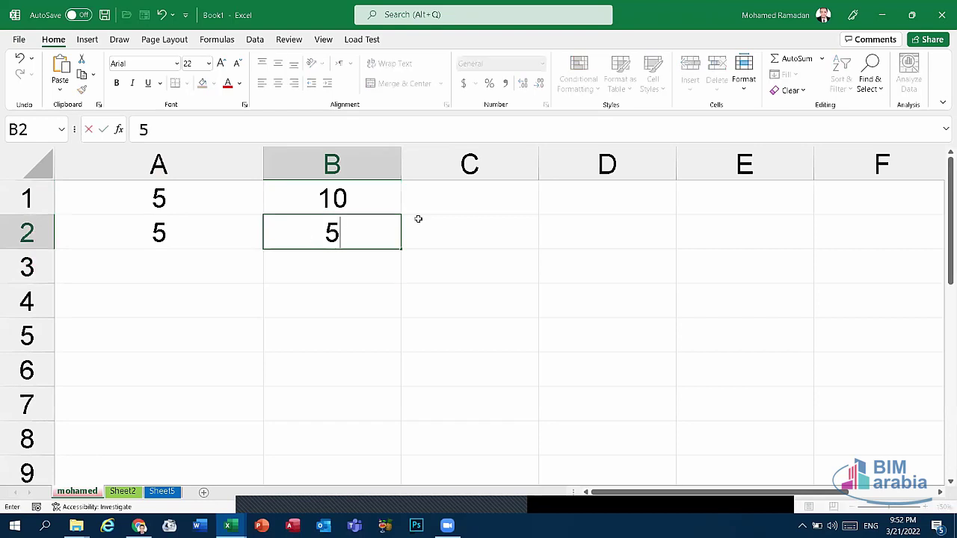
pyautogui.click(478, 202)
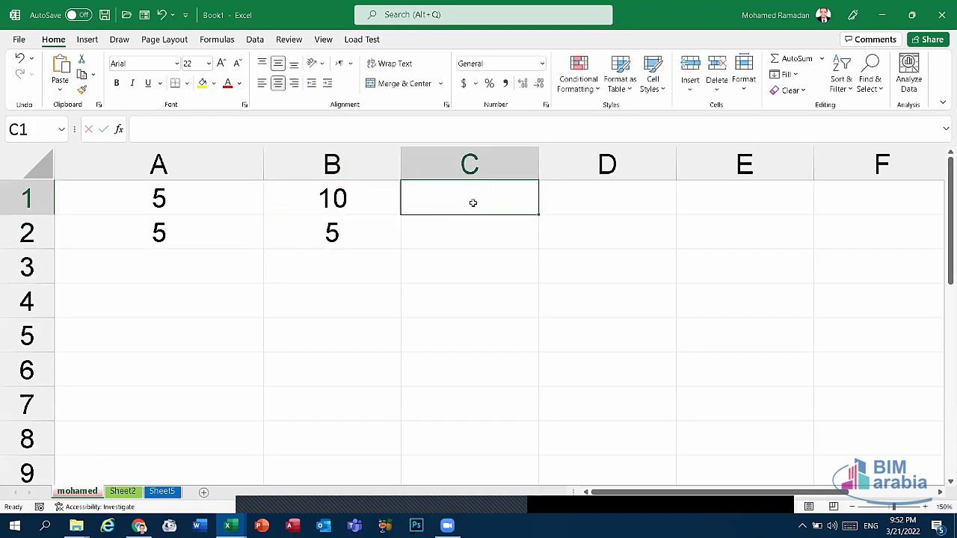
# Enter 4 and 3 in C1:C2, and 12 and 3 in D1:D2
pyautogui.write('4')
pyautogui.click(449, 237)
pyautogui.write('3')
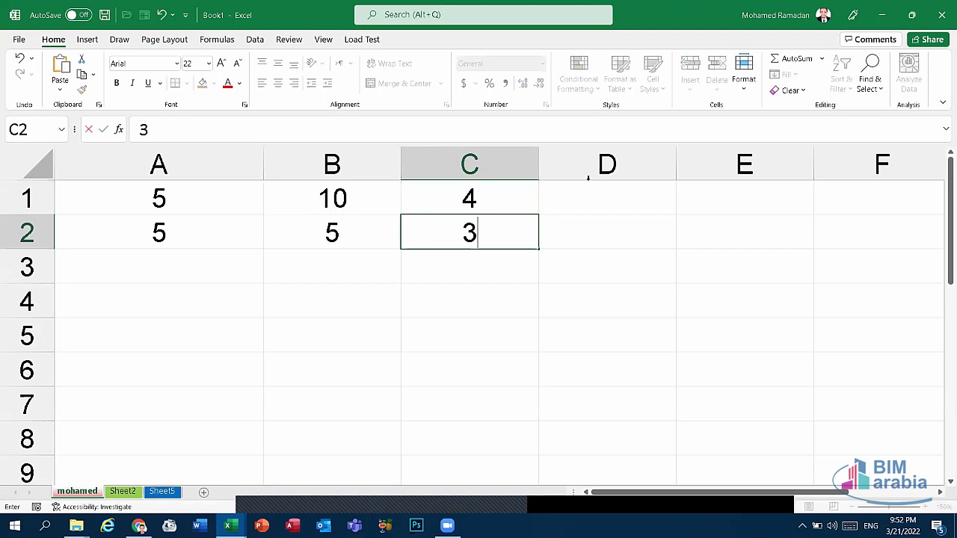
pyautogui.click(589, 208)
pyautogui.write('12')
pyautogui.click(588, 229)
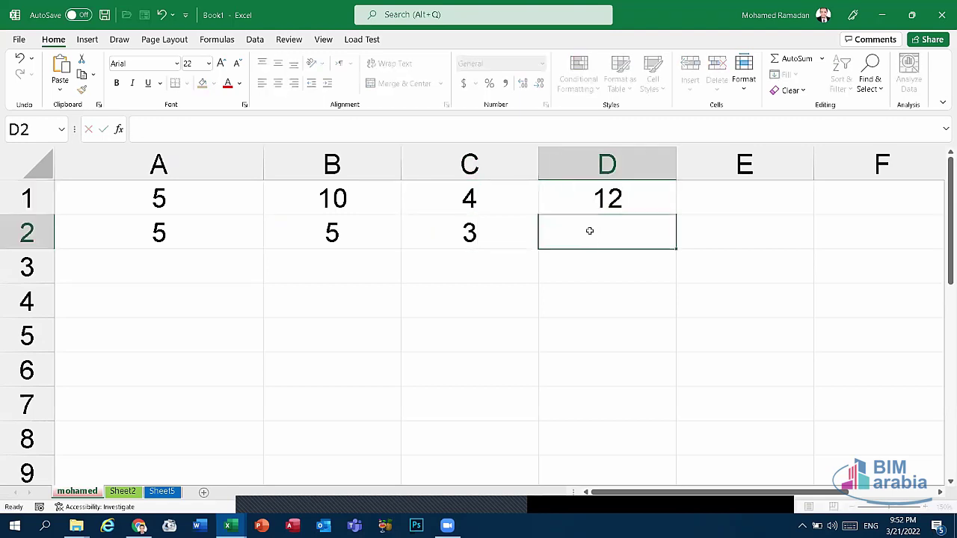
pyautogui.write('3')
pyautogui.click(723, 200)
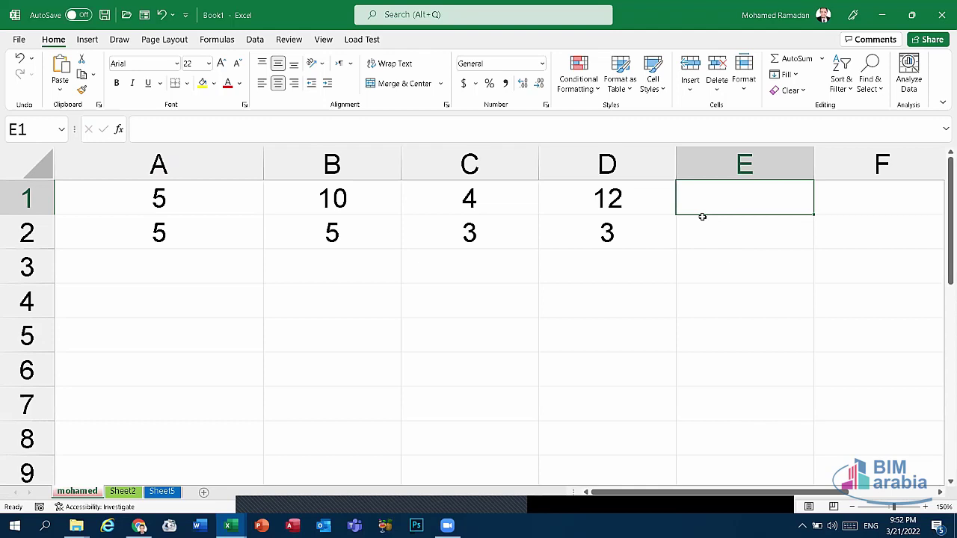
# Enter 8 in E1 and 2 in E2
pyautogui.write('8')
pyautogui.press('Return')
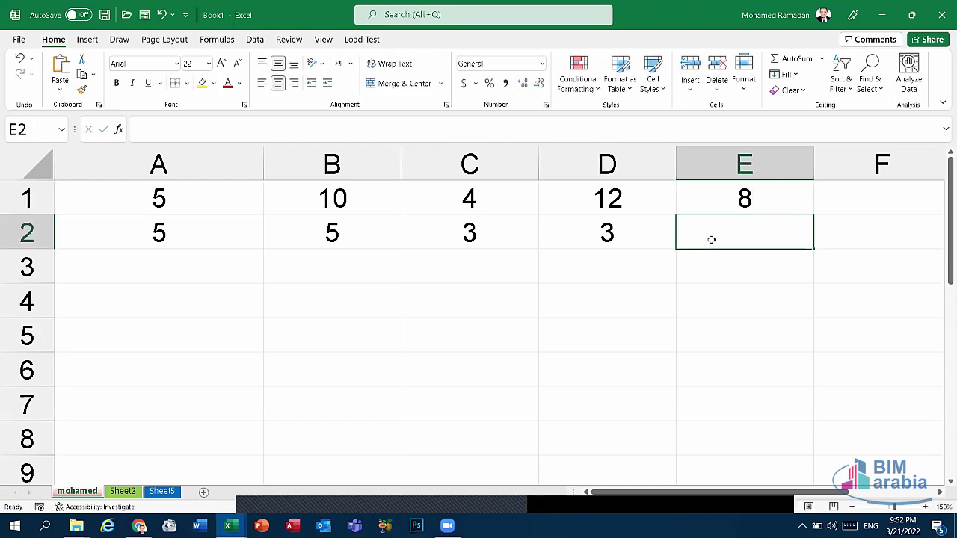
pyautogui.write('2')
pyautogui.click(853, 202)
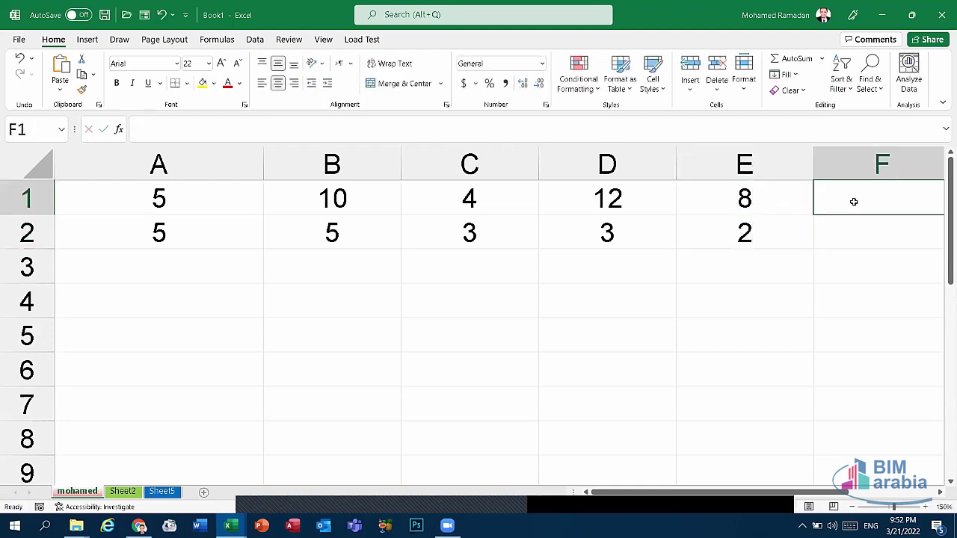
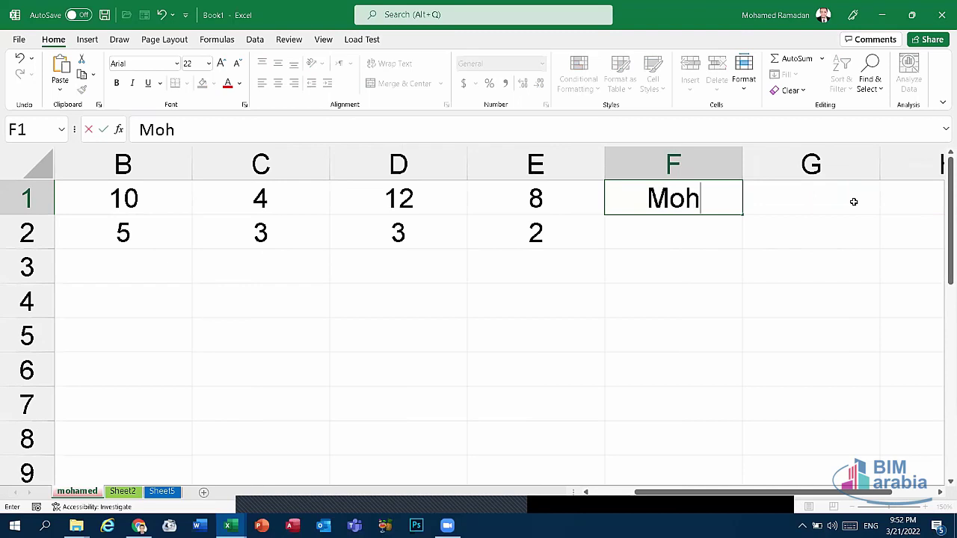
# Type a person's first name in F1 and last name in F2
pyautogui.click(677, 243)
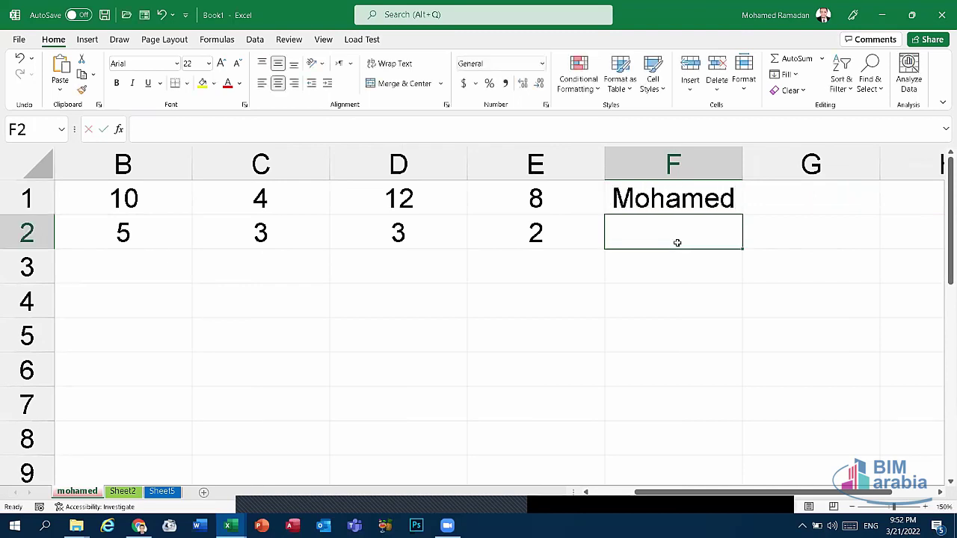
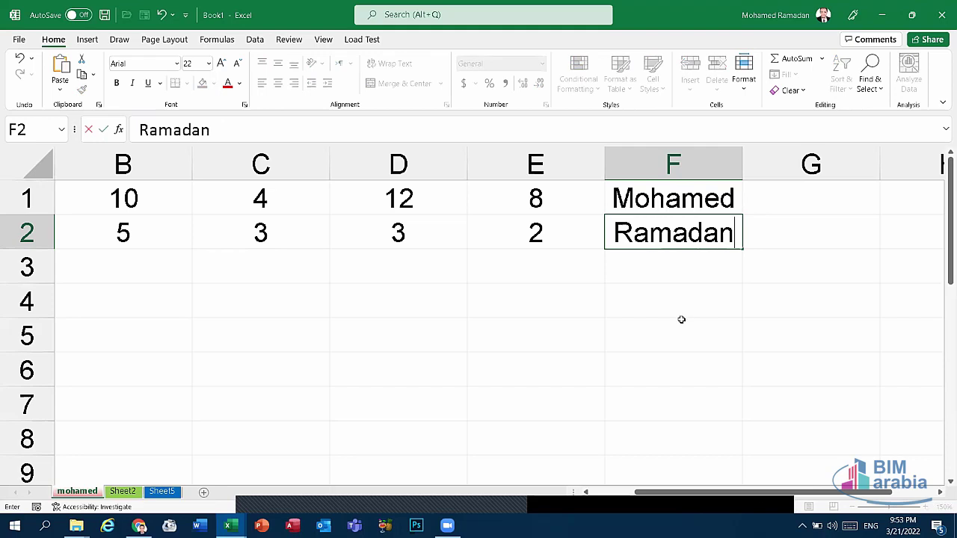
pyautogui.moveTo(760, 492); pyautogui.dragTo(678, 494)
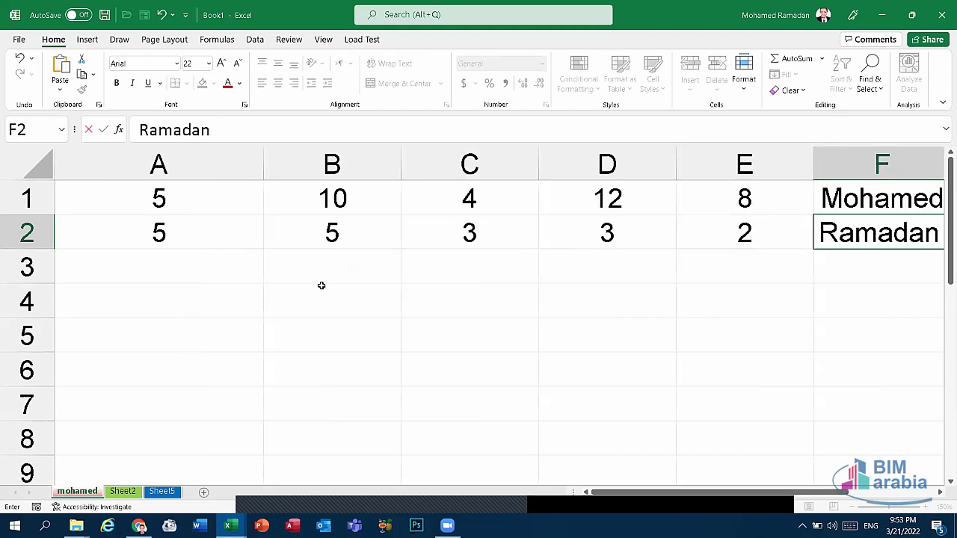
pyautogui.click(212, 259)
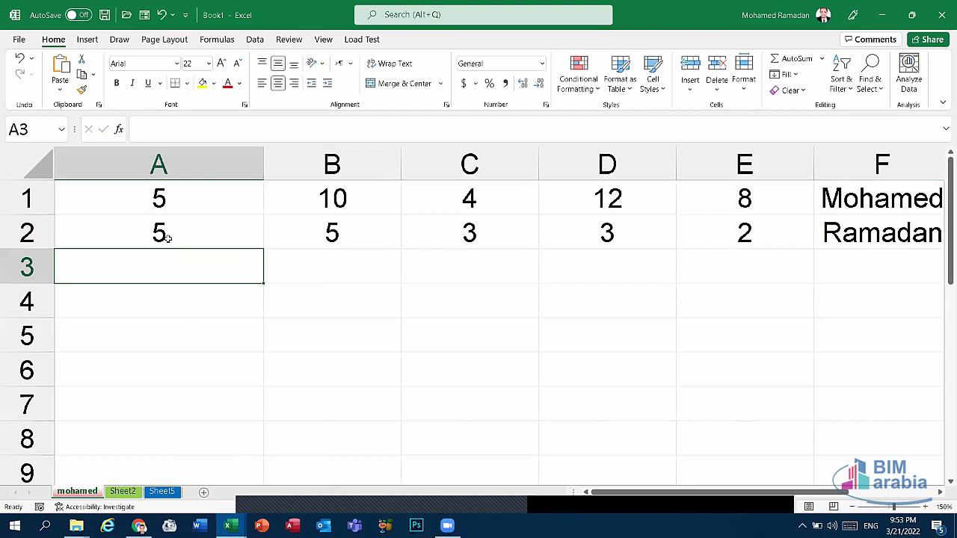
# Start a formula in A3 by typing =
pyautogui.click(167, 197)
pyautogui.click(173, 220)
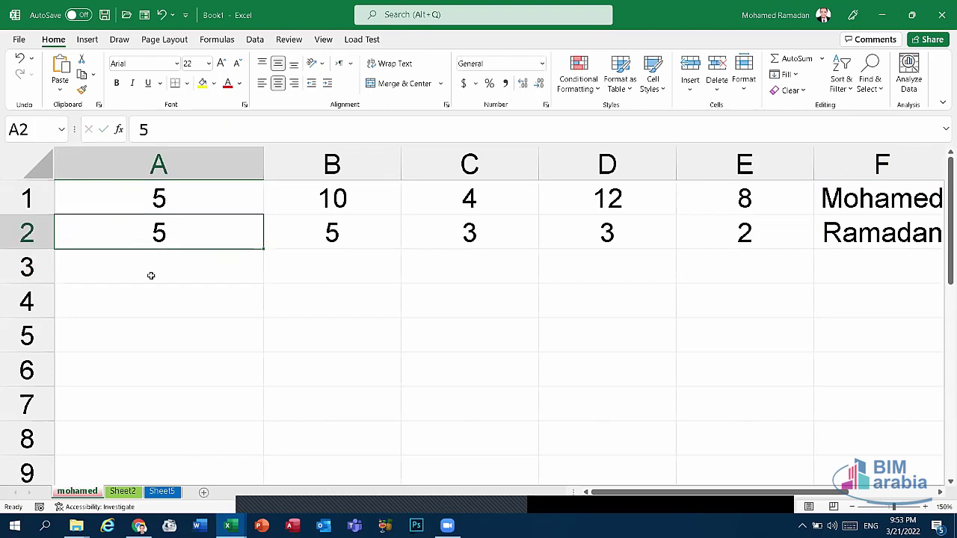
pyautogui.click(150, 276)
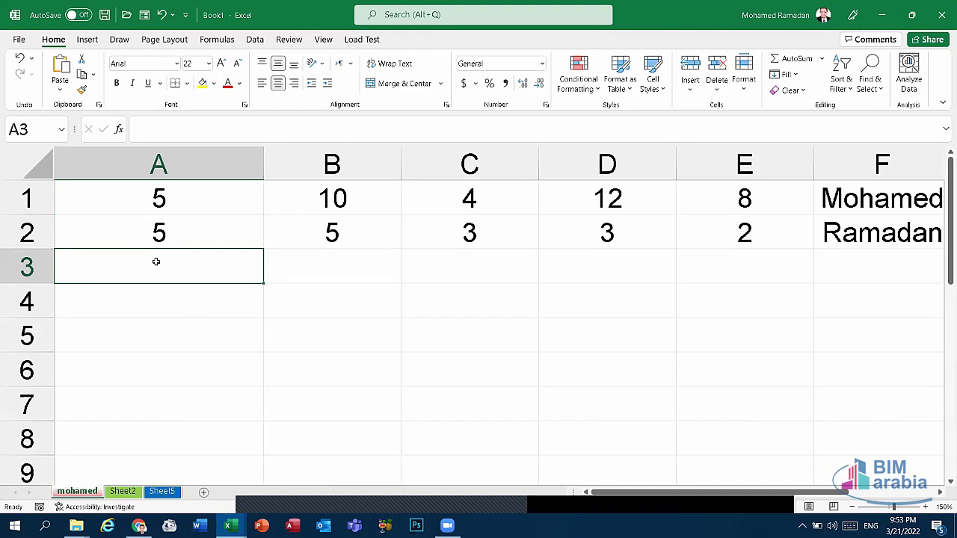
pyautogui.write('=')
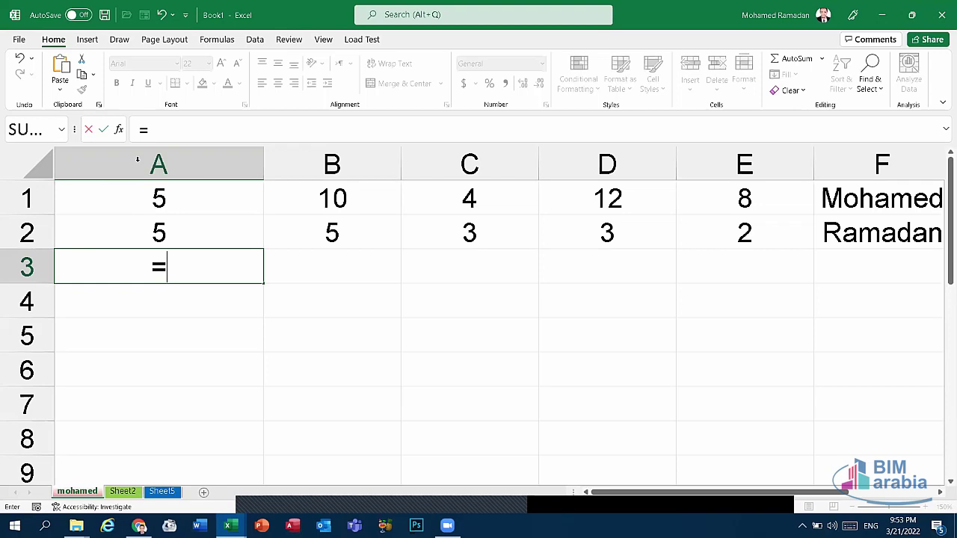
# Complete the A3 formula as =A1+A2 to show 10, then check it
pyautogui.click(160, 197)
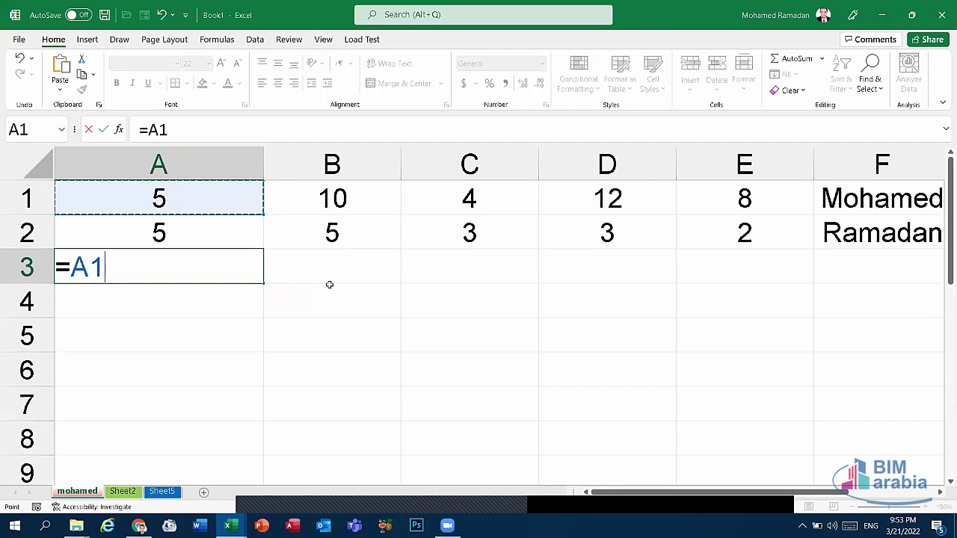
pyautogui.write('+')
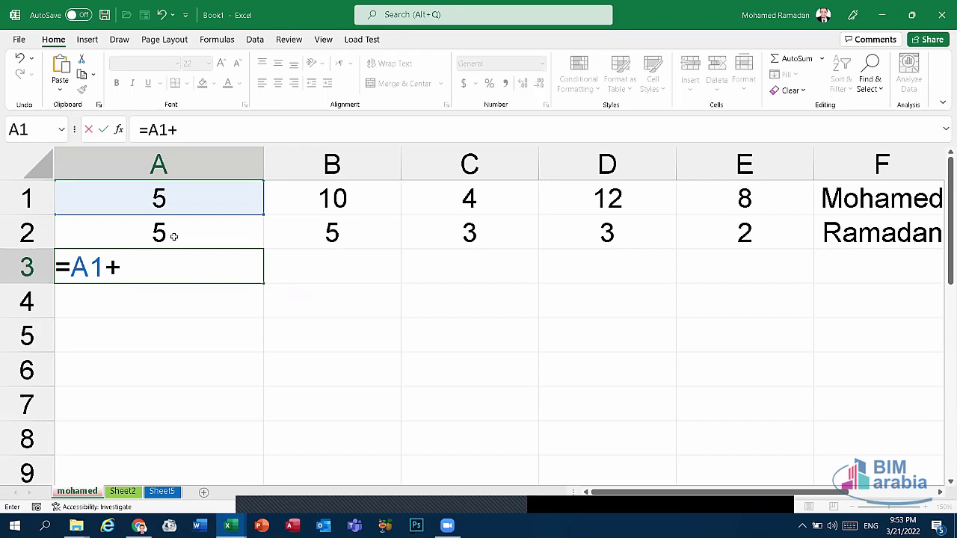
pyautogui.click(168, 235)
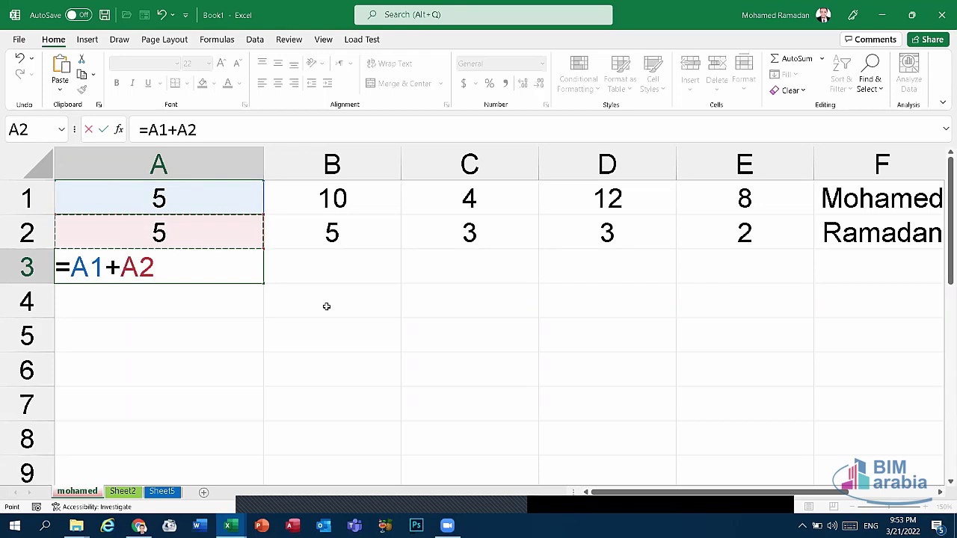
pyautogui.press('Return')
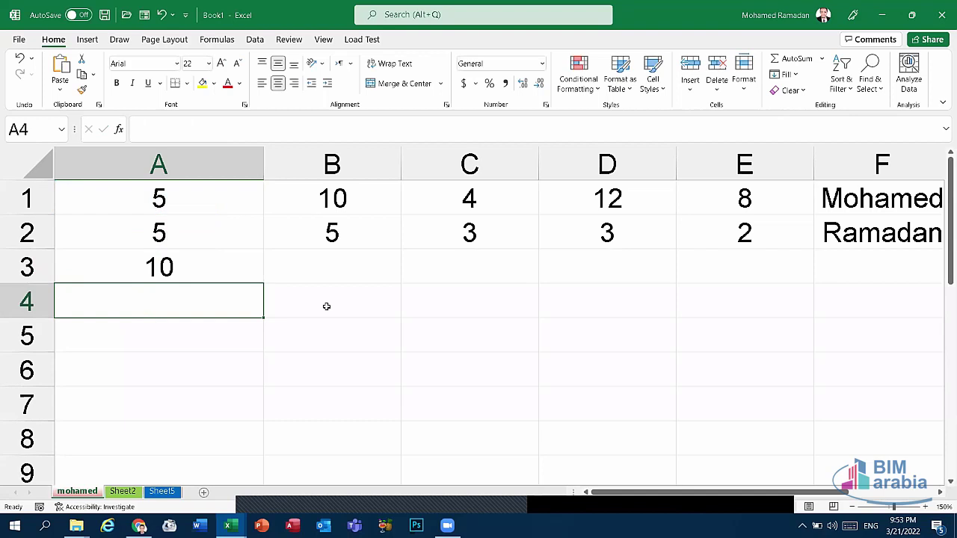
pyautogui.click(214, 269)
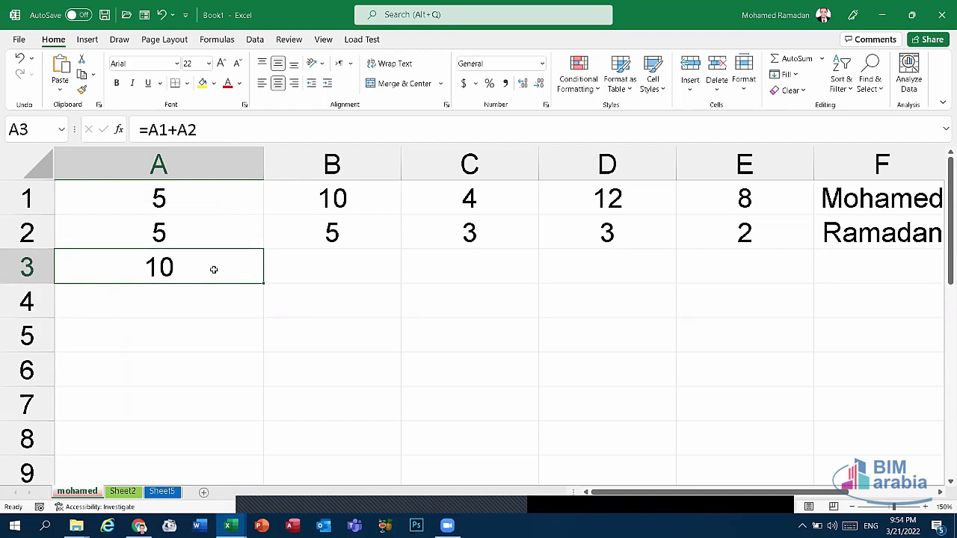
pyautogui.click(197, 309)
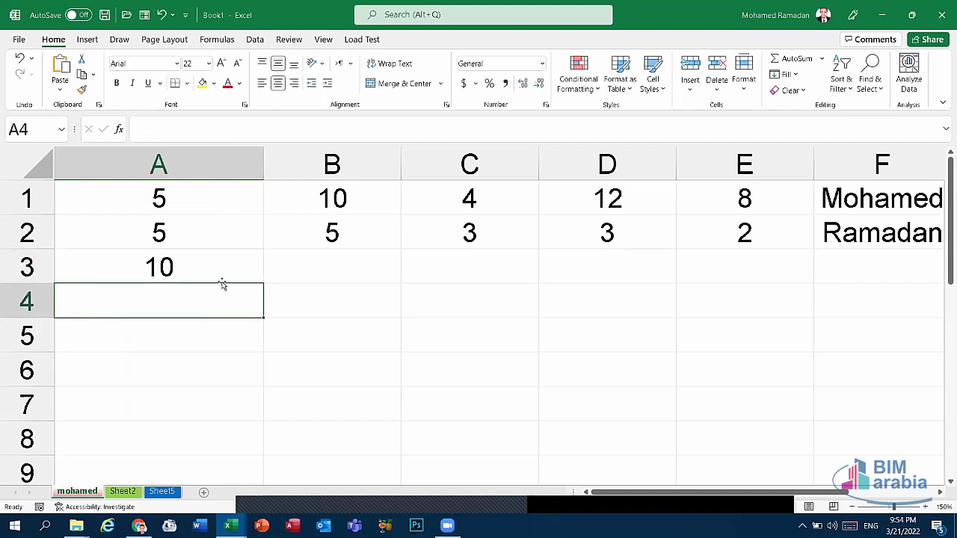
# Switch to Arabic input and enter الجمع, الطرح, الضرب in A4:C4
pyautogui.write('hg[')
pyautogui.press('BackSpace')
pyautogui.press('BackSpace')
pyautogui.press('BackSpace')
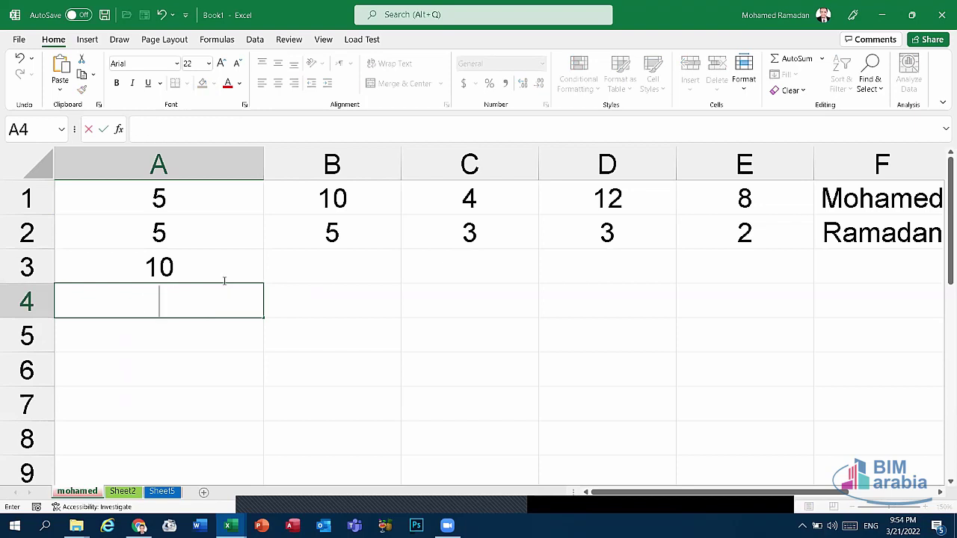
pyautogui.press('super+space')
pyautogui.write('الجمع')
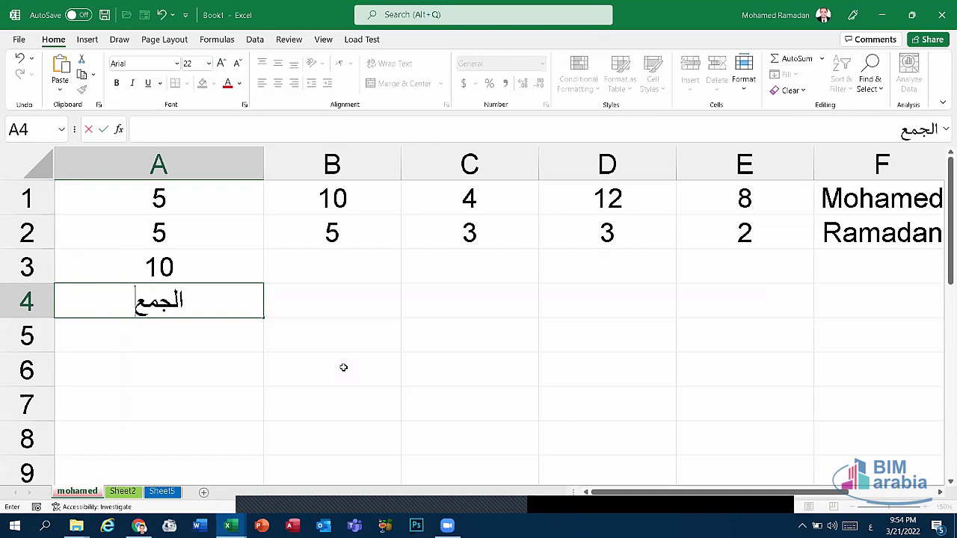
pyautogui.click(352, 314)
pyautogui.write('ال')
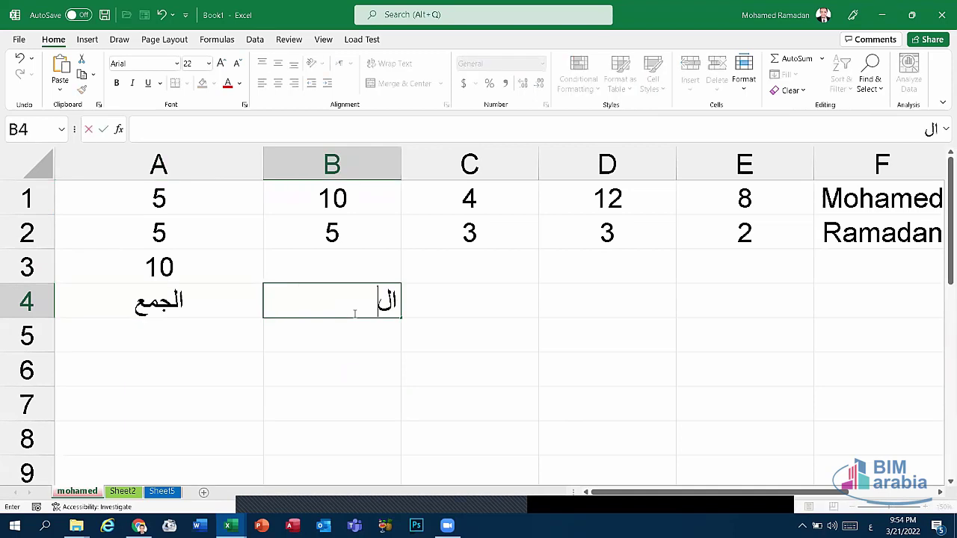
pyautogui.write('طرح')
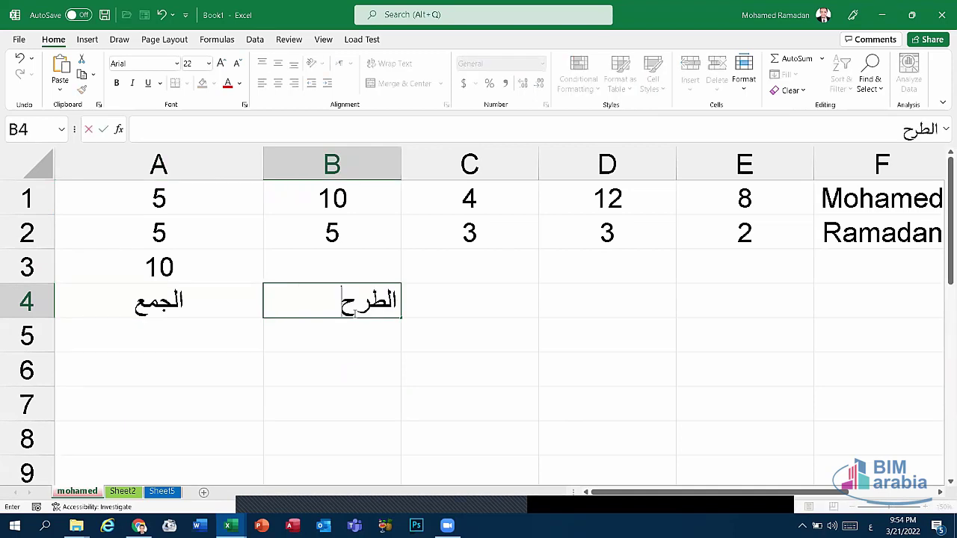
pyautogui.click(483, 306)
pyautogui.write('ال')
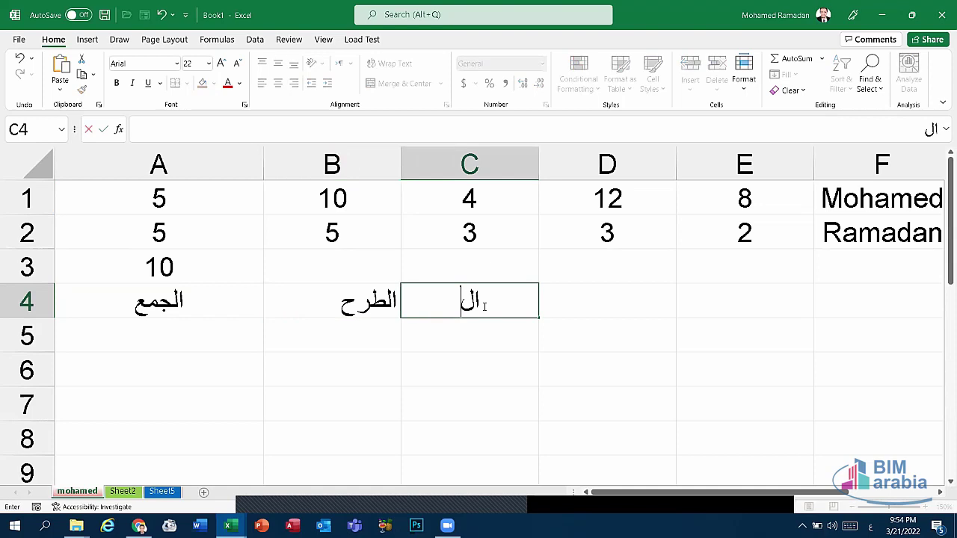
pyautogui.write('ضرب')
# Enter القسمة, الأس, الأرتباط in D4:F4, then return to A3
pyautogui.click(563, 296)
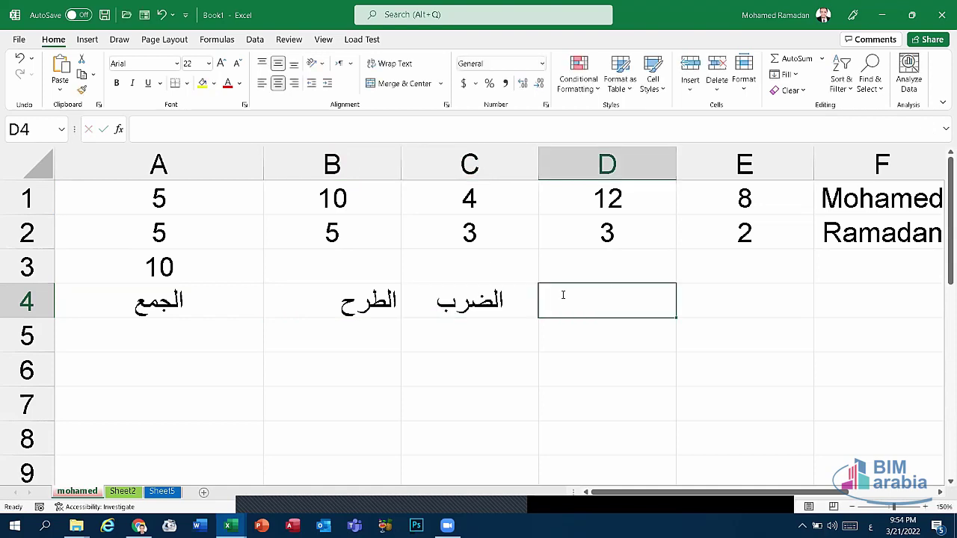
pyautogui.write('القسمة')
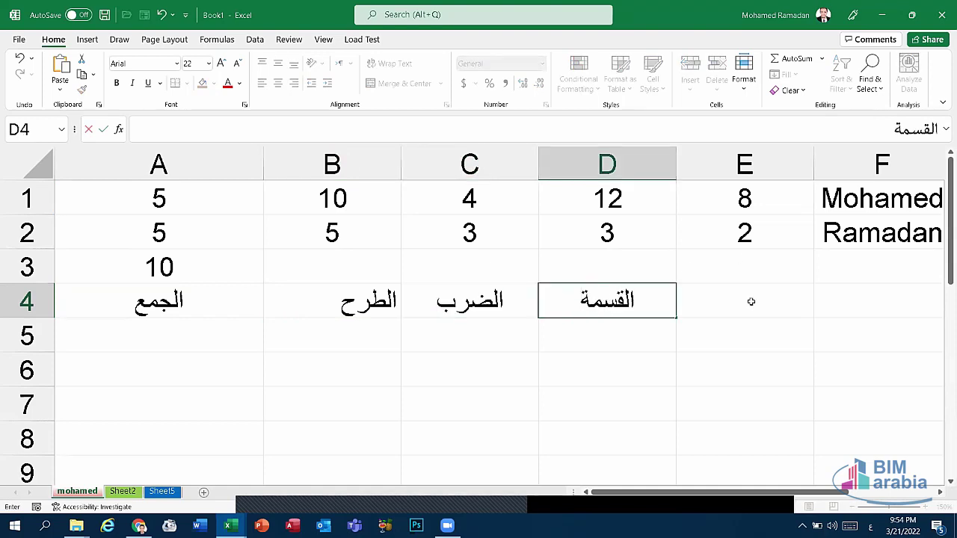
pyautogui.click(751, 301)
pyautogui.write('الأس')
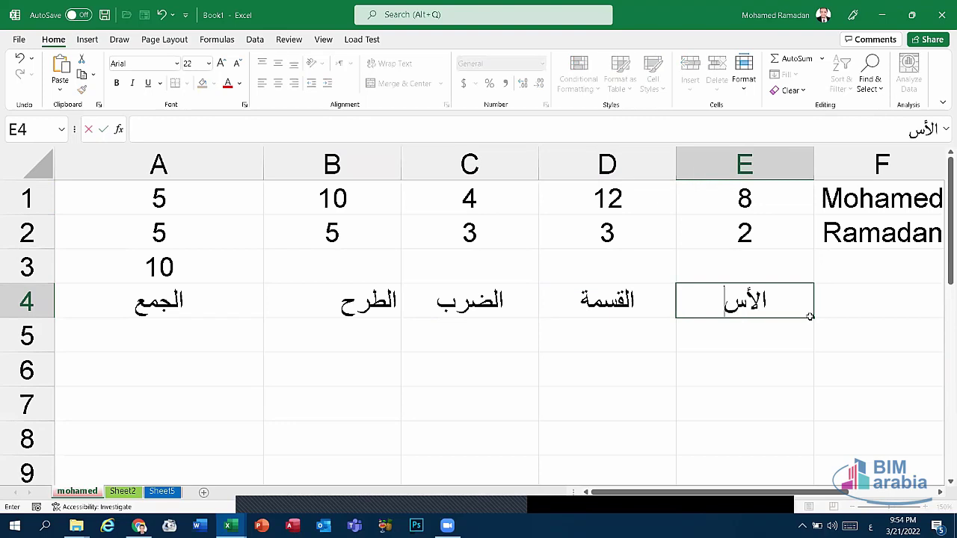
pyautogui.click(860, 297)
pyautogui.write('الأ')
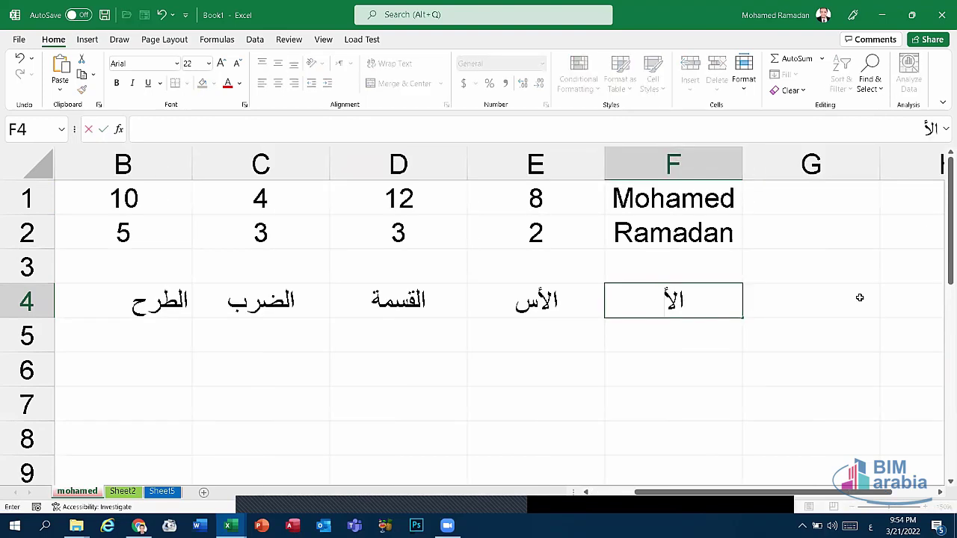
pyautogui.write('رتباط')
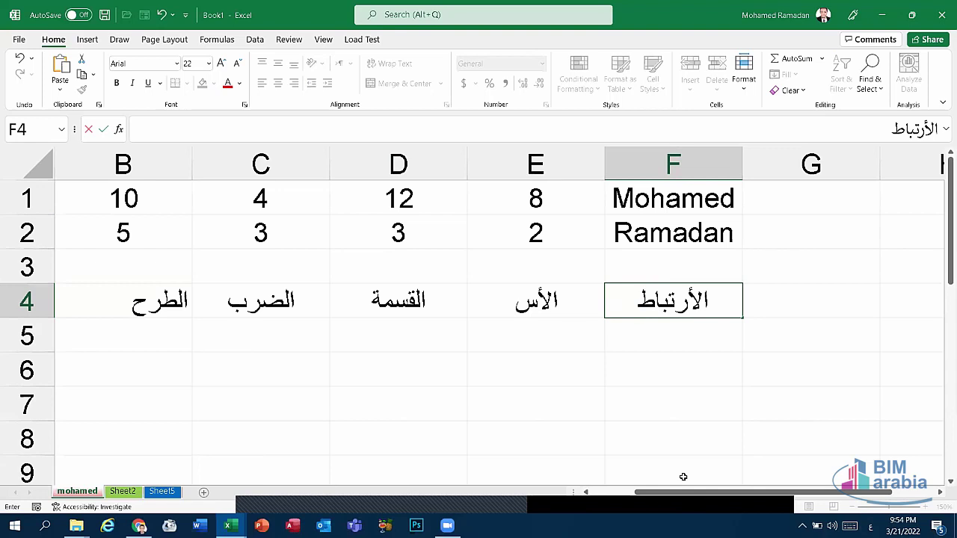
pyautogui.moveTo(683, 490); pyautogui.dragTo(483, 471)
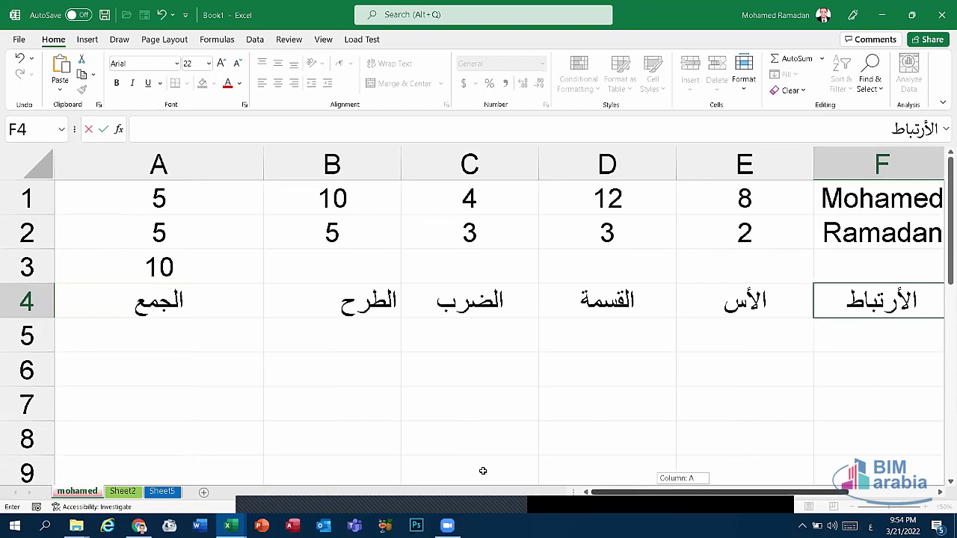
pyautogui.click(169, 287)
pyautogui.click(174, 271)
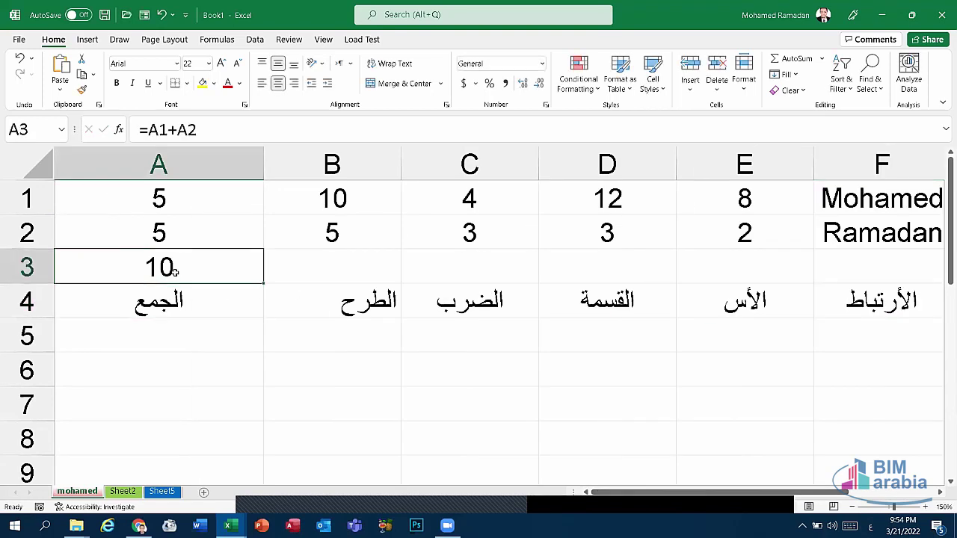
# Re-enter =A1+A2 in A3 to show 10, then select B3
pyautogui.write('=')
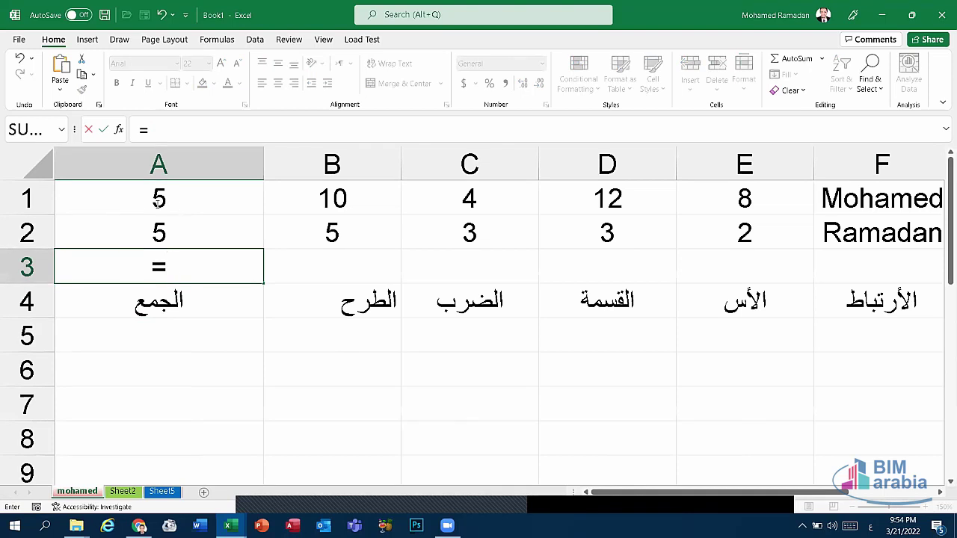
pyautogui.click(159, 199)
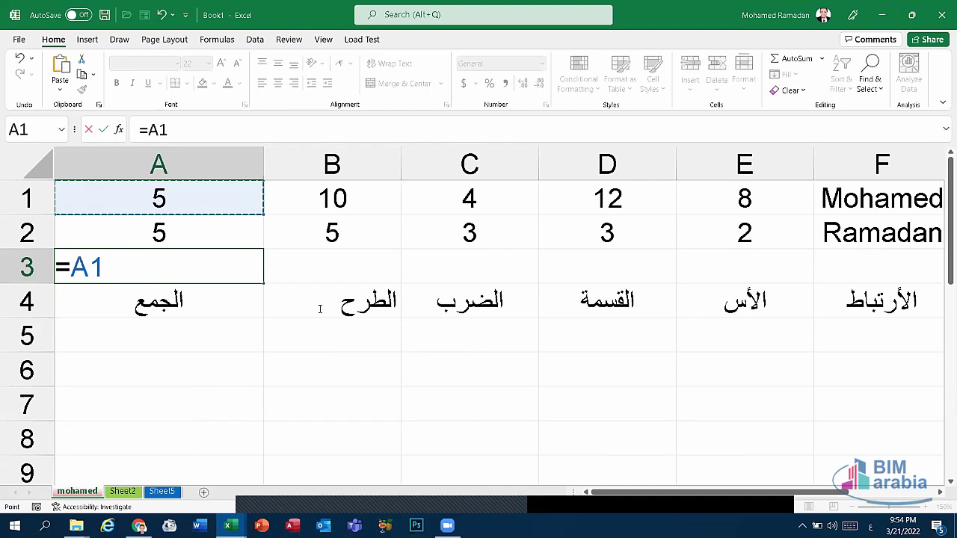
pyautogui.write('+')
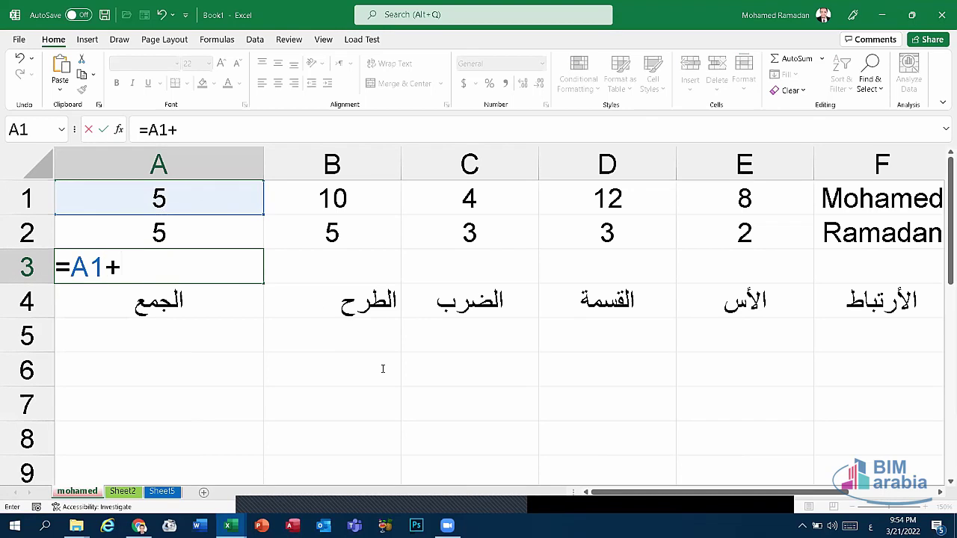
pyautogui.click(169, 235)
pyautogui.press('Return')
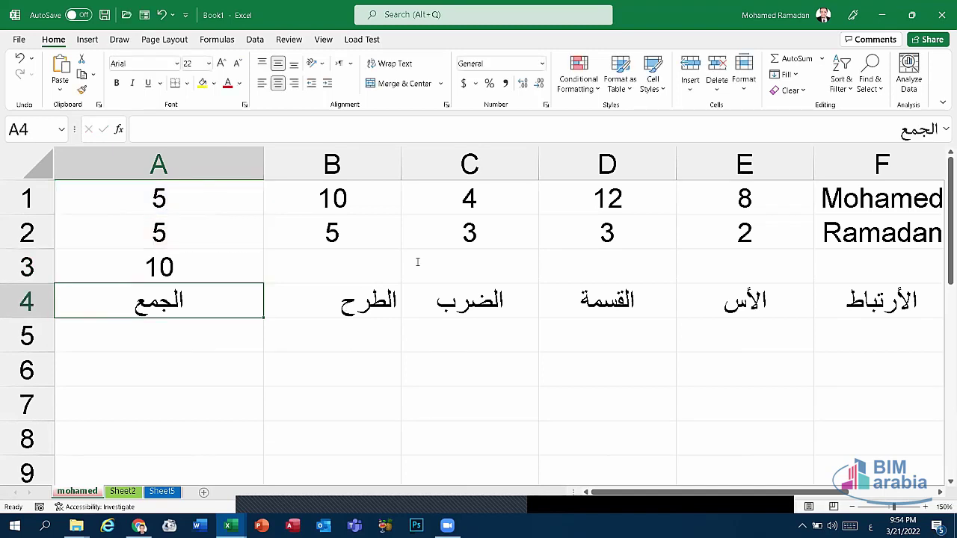
pyautogui.click(363, 262)
pyautogui.click(483, 258)
pyautogui.click(343, 269)
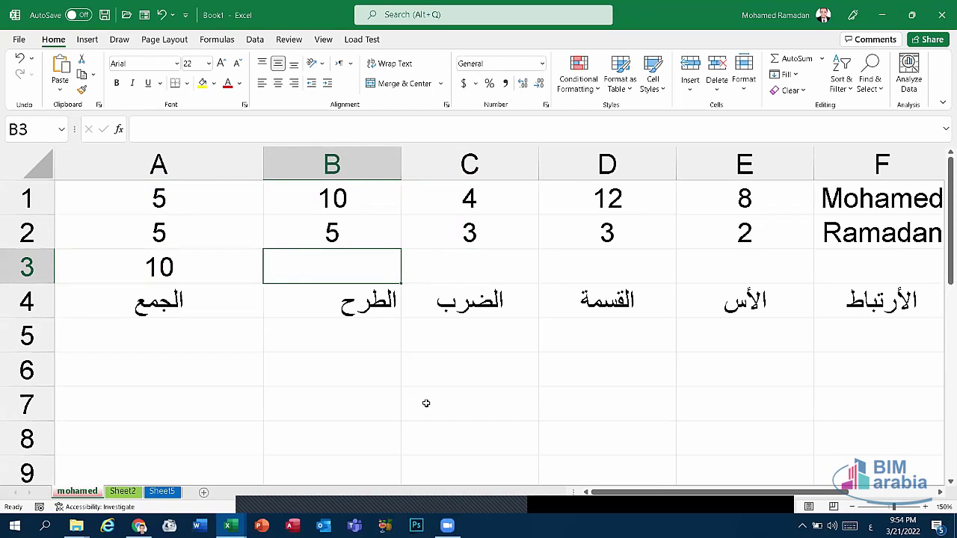
# Select the whole sheet and center all cell contents, then reselect B3
pyautogui.click(43, 158)
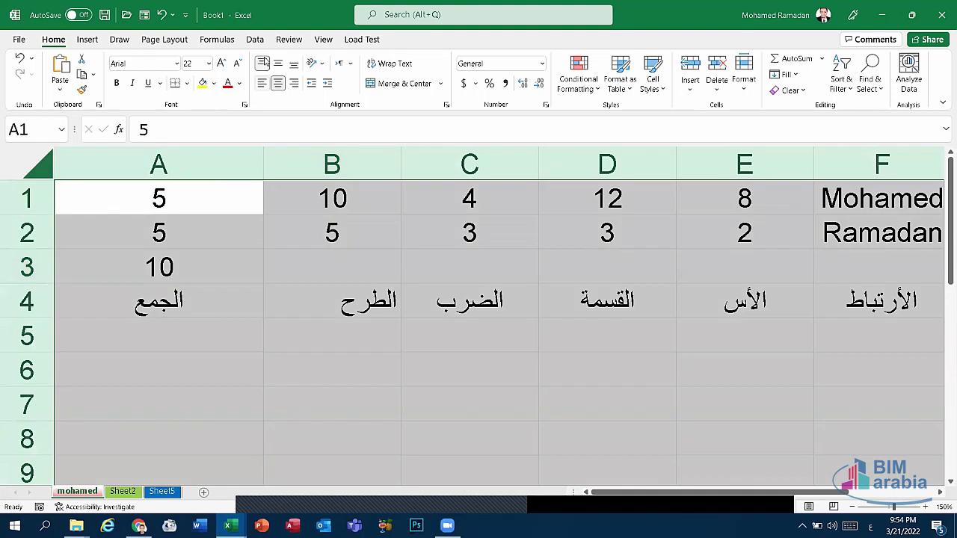
pyautogui.click(262, 83)
pyautogui.click(277, 83)
pyautogui.click(286, 363)
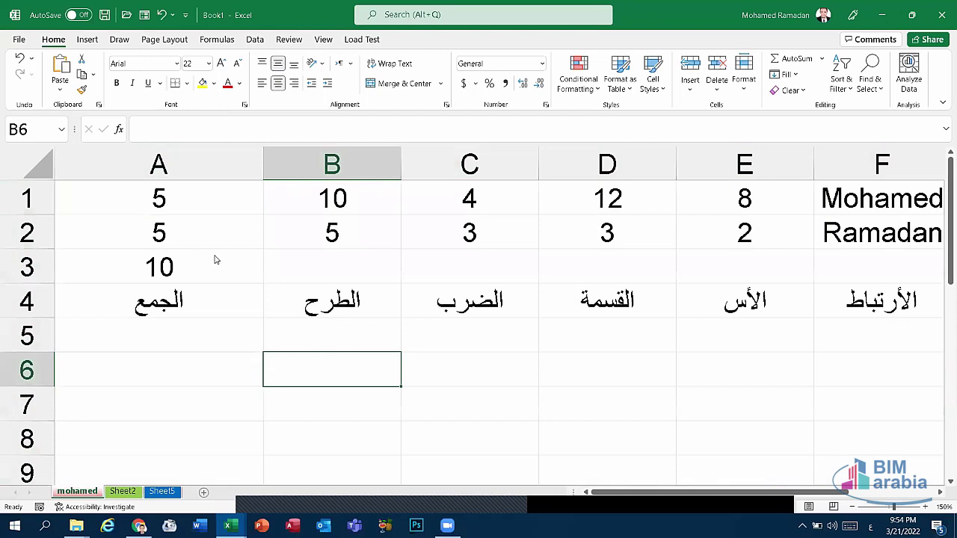
pyautogui.click(321, 269)
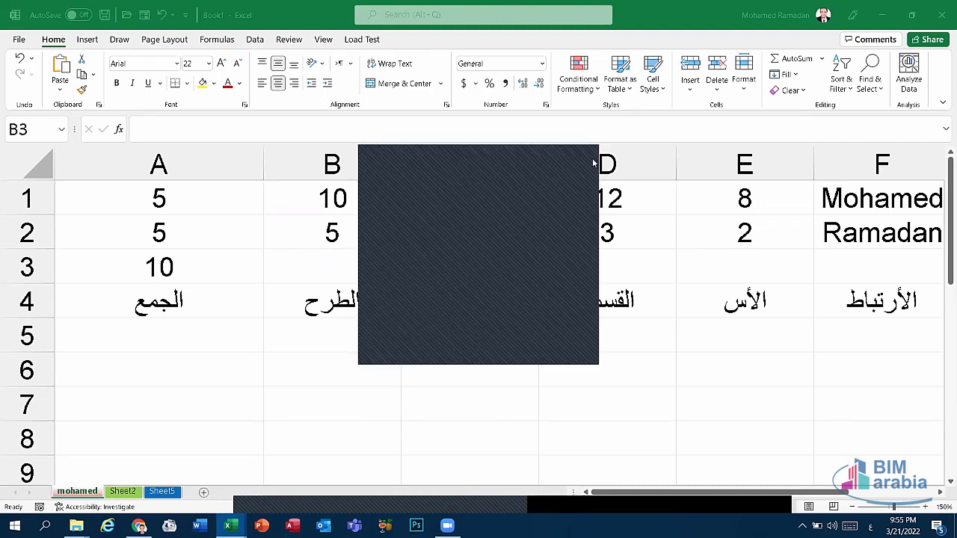
pyautogui.click(329, 273)
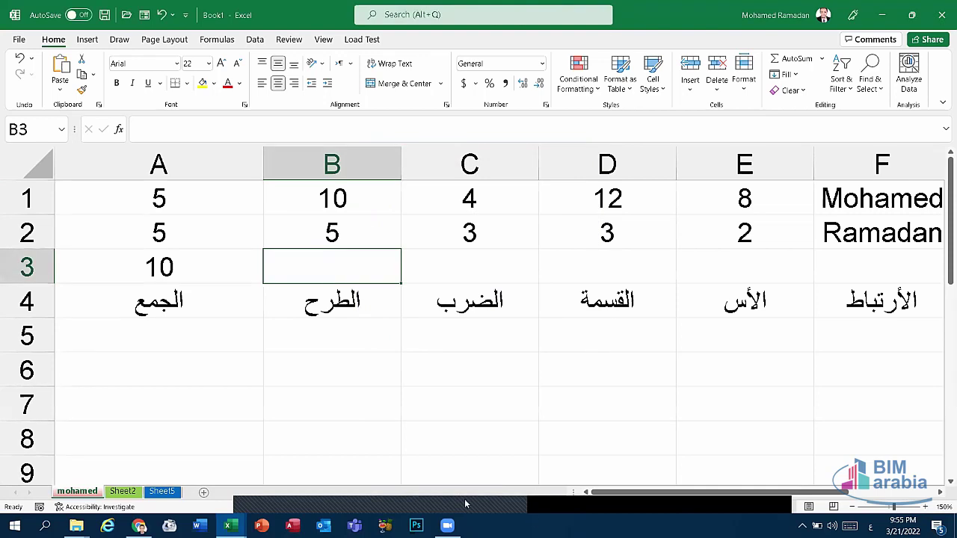
pyautogui.click(442, 508)
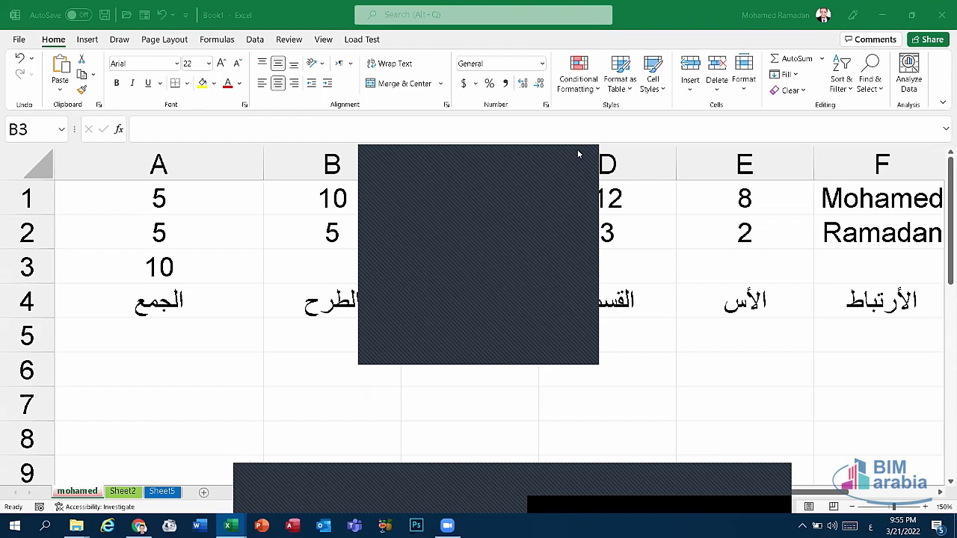
pyautogui.click(577, 154)
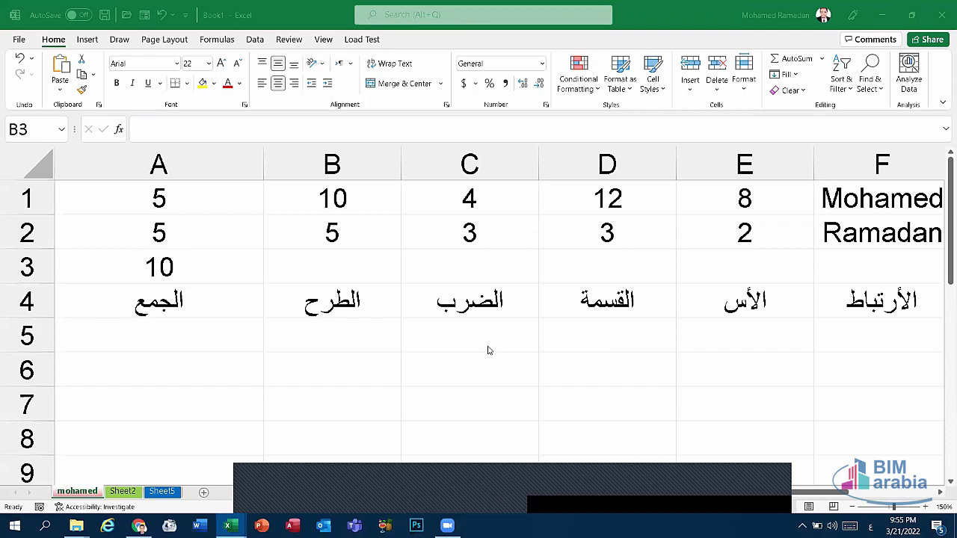
pyautogui.click(573, 152)
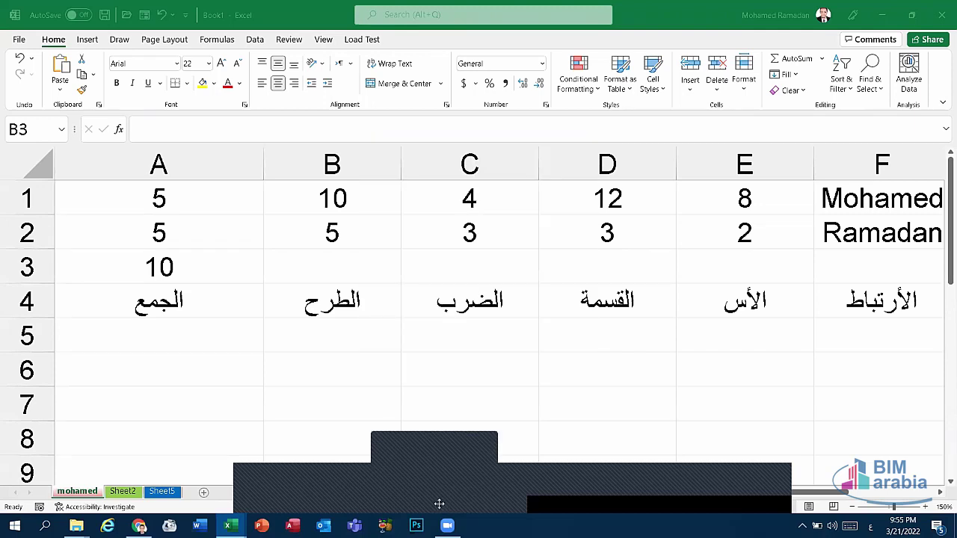
pyautogui.click(439, 504)
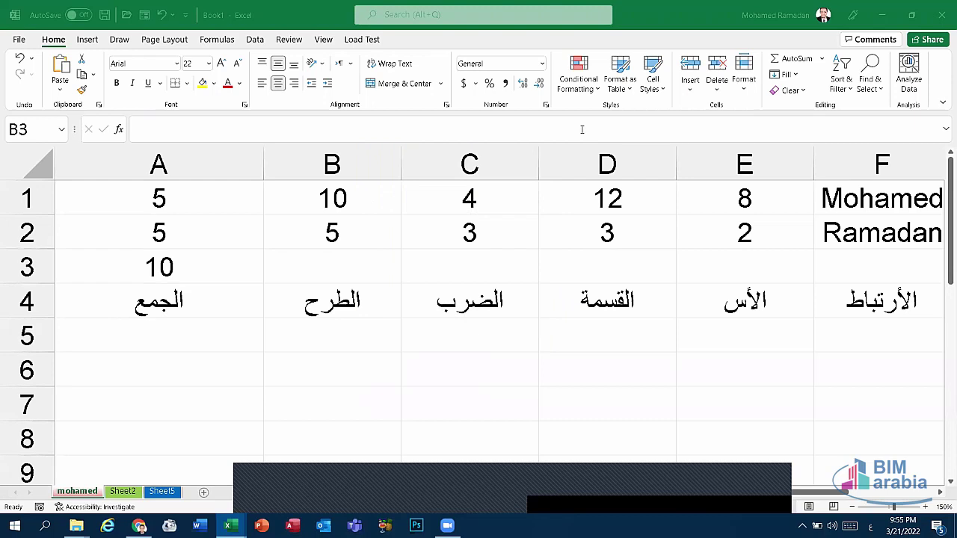
pyautogui.click(312, 254)
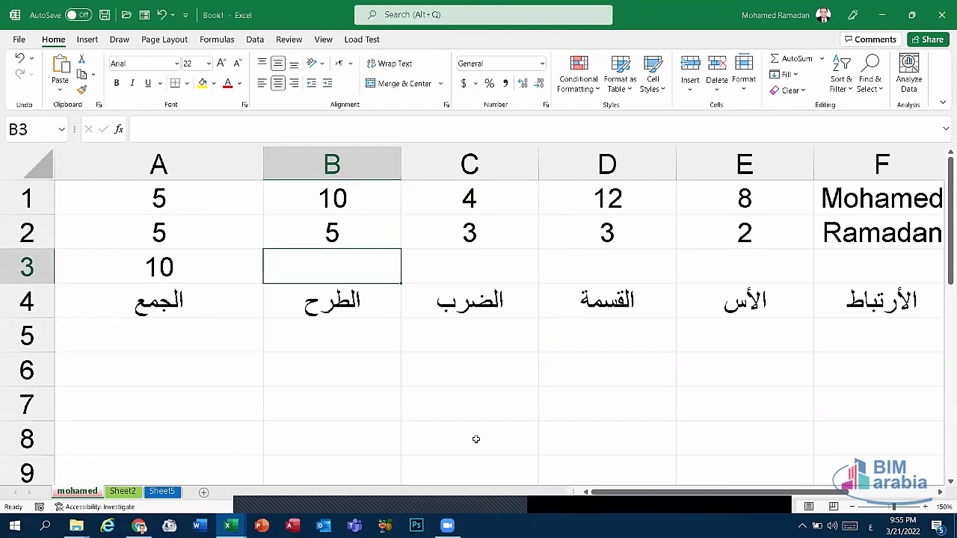
pyautogui.click(453, 506)
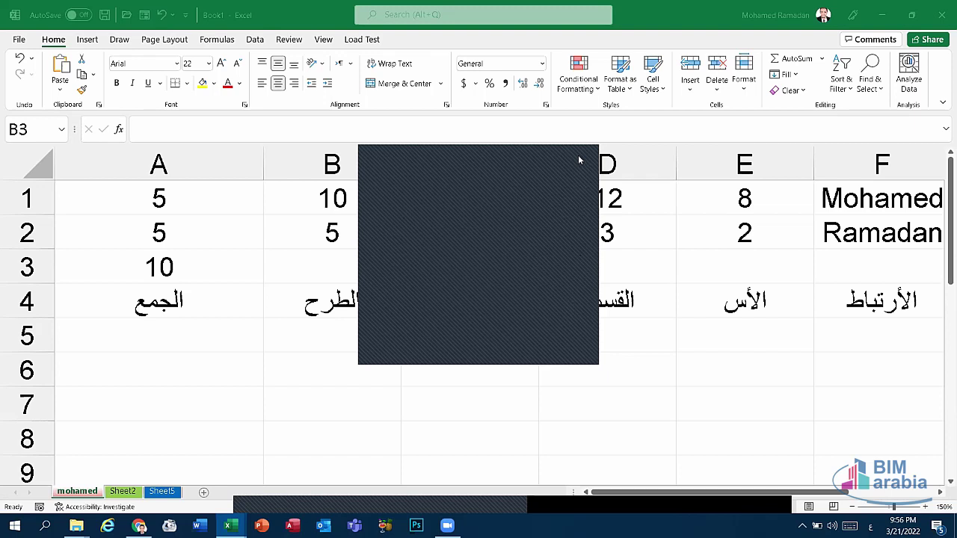
pyautogui.click(363, 263)
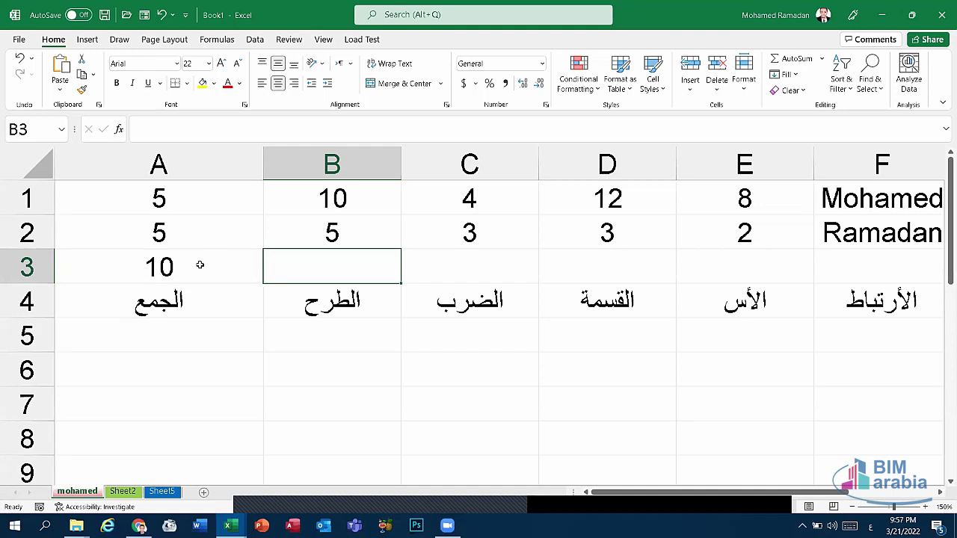
# Start B3's formula as the range reference B1:B2, replacing the minus sign with a colon
pyautogui.click(171, 268)
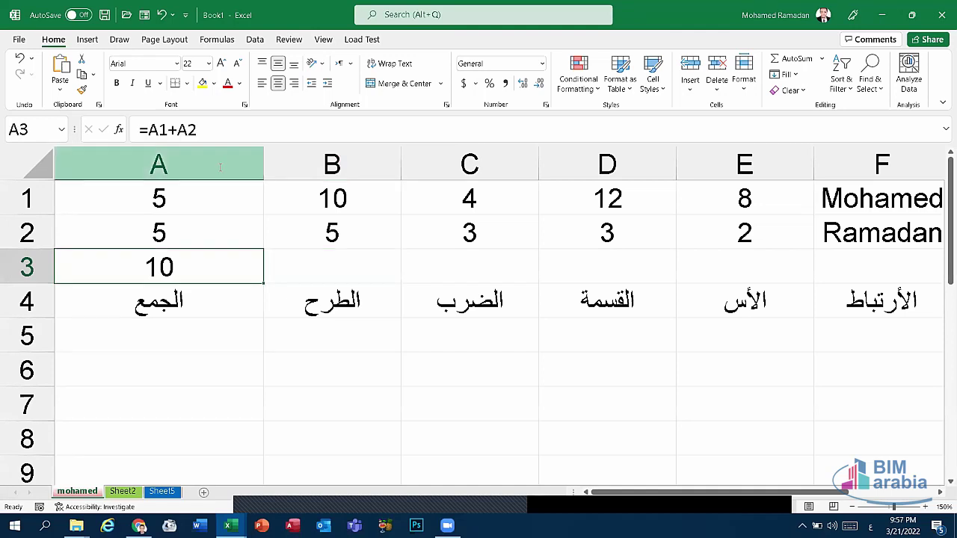
pyautogui.click(296, 259)
pyautogui.write('=')
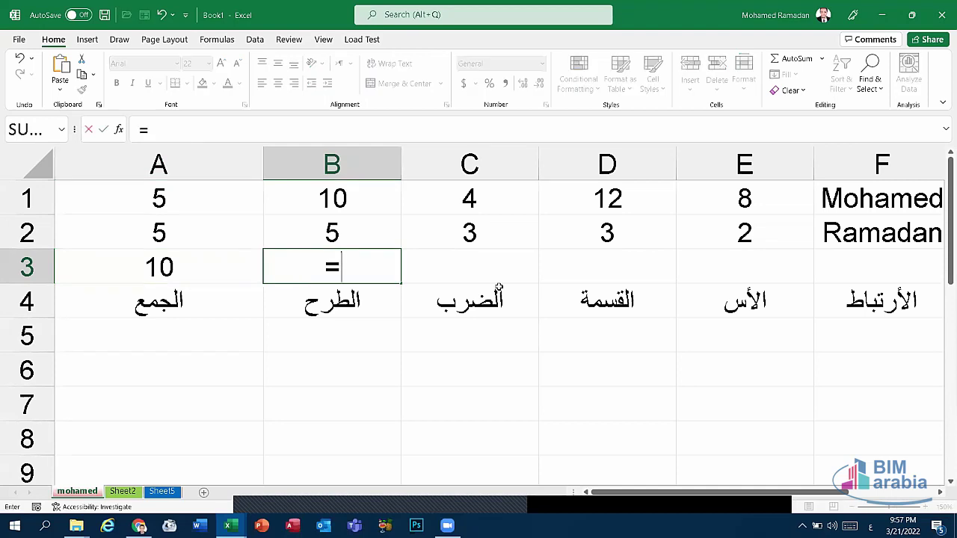
pyautogui.click(320, 191)
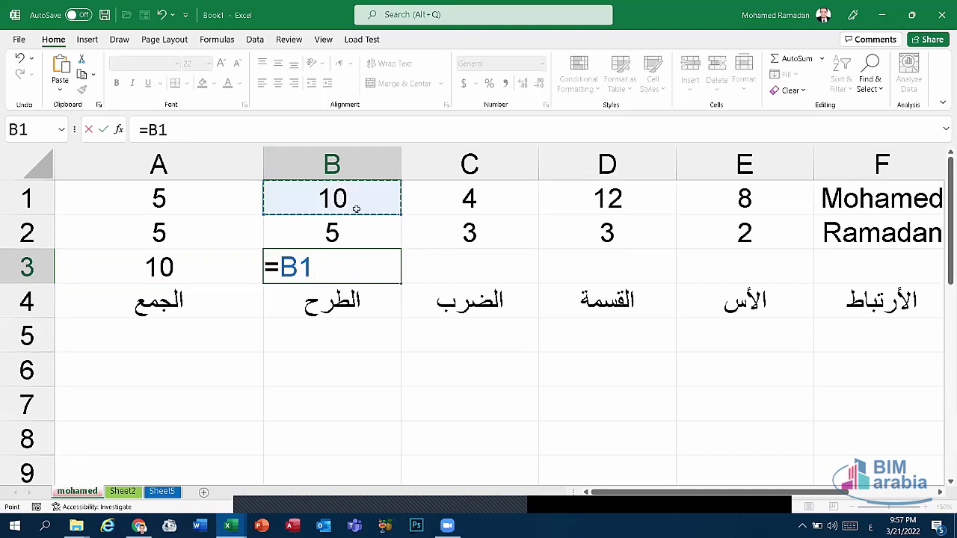
pyautogui.write('-')
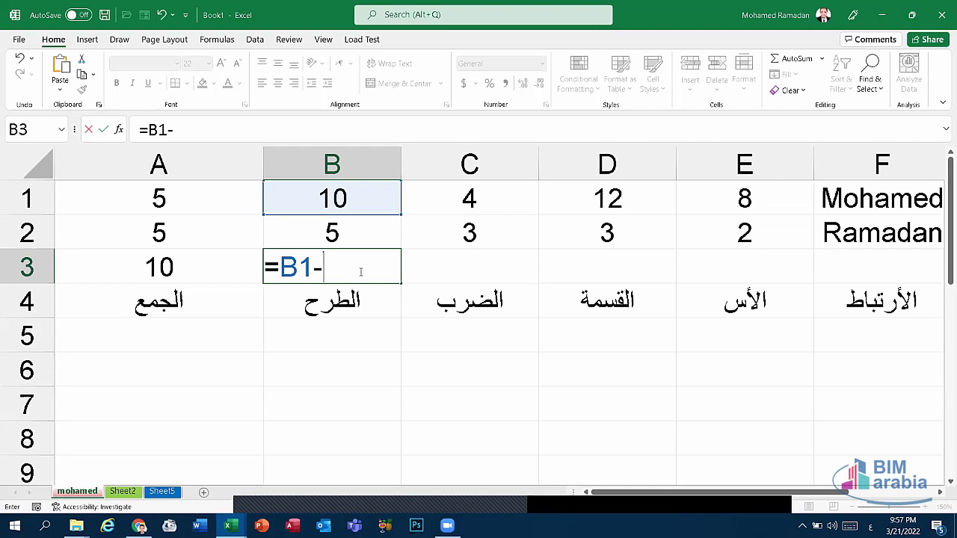
pyautogui.press('BackSpace')
pyautogui.write(':')
pyautogui.click(325, 231)
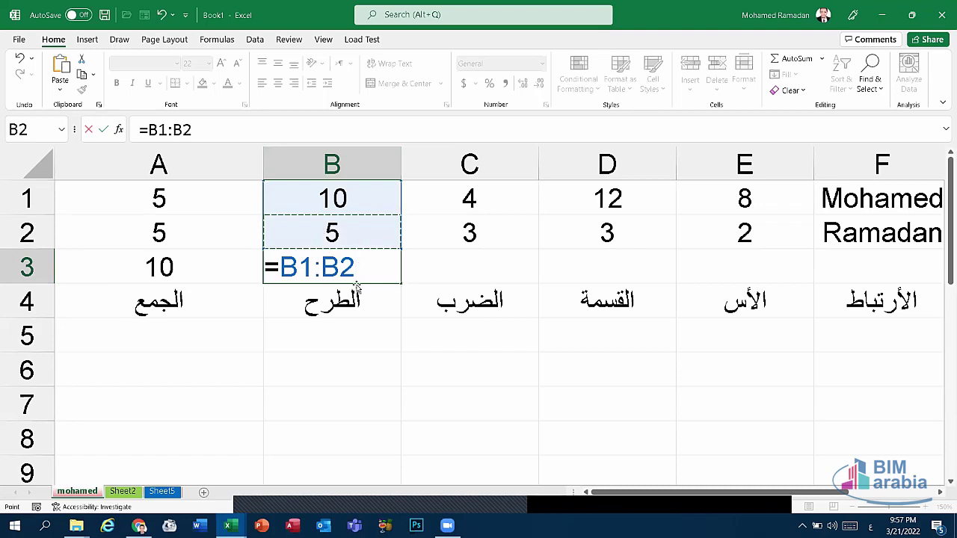
# Switch the keyboard to English and commit B3 as =(B1:B2), which shows #SPILL!
pyautogui.write('(')
pyautogui.press('BackSpace')
pyautogui.click(870, 526)
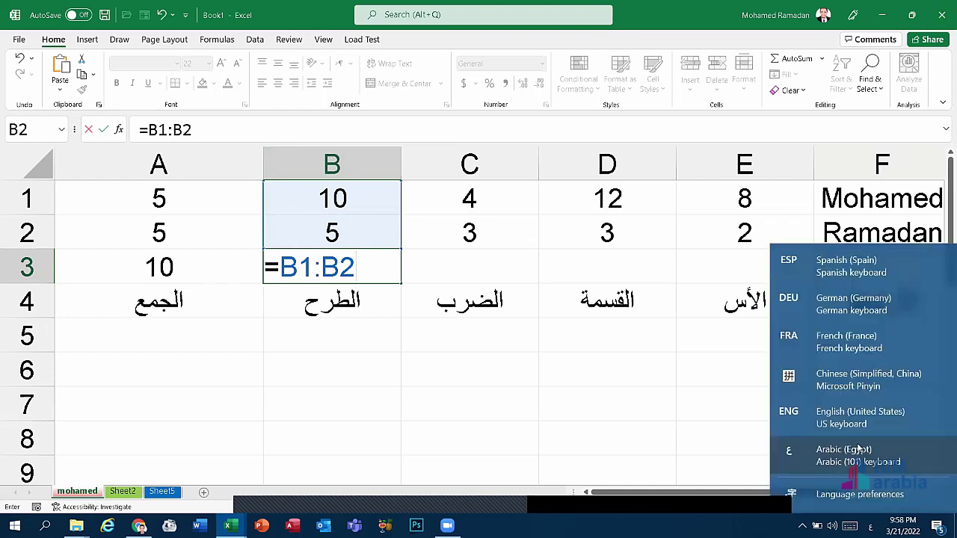
pyautogui.click(860, 417)
pyautogui.write(')')
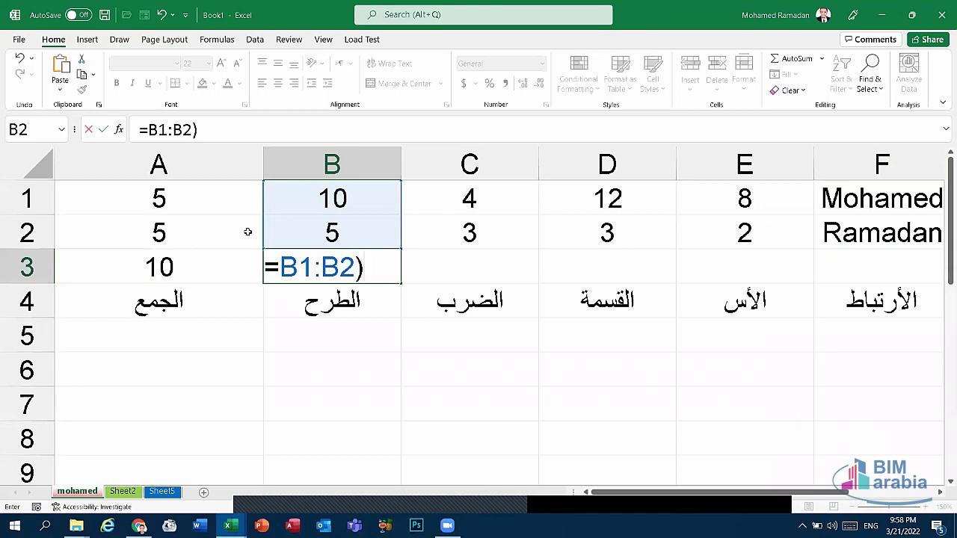
pyautogui.click(280, 267)
pyautogui.write('(')
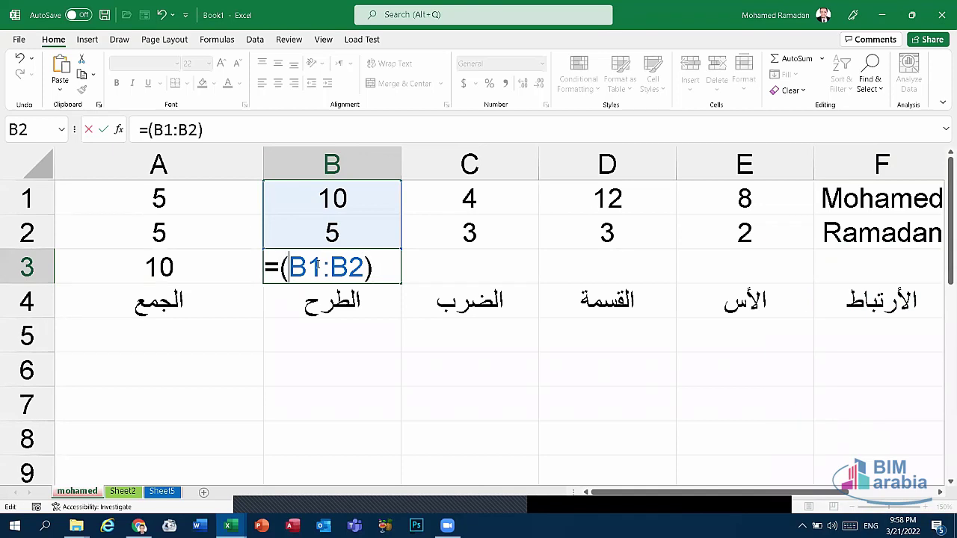
pyautogui.click(390, 267)
pyautogui.press('Return')
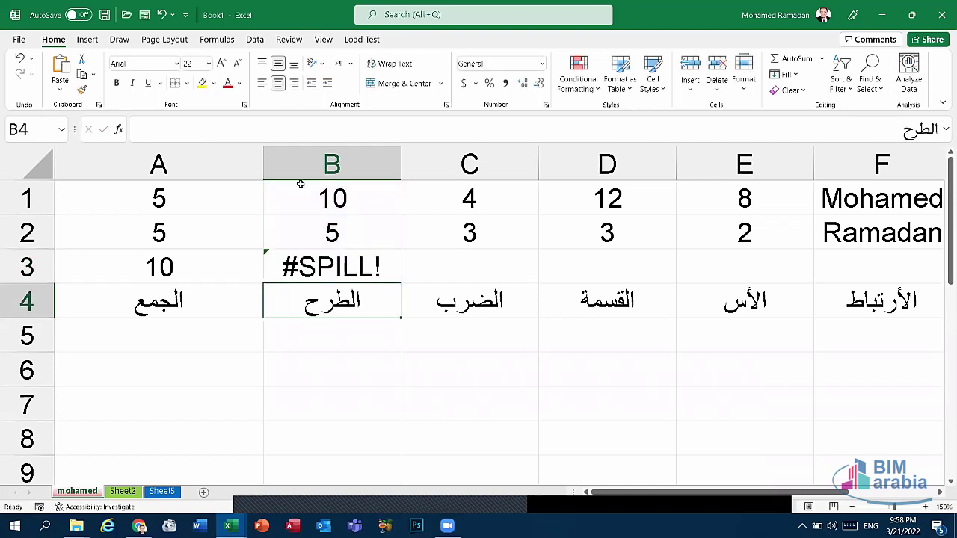
# Insert SUM before (B1:B2) so B3 reads =SUM(B1:B2) and shows 15
pyautogui.click(331, 267)
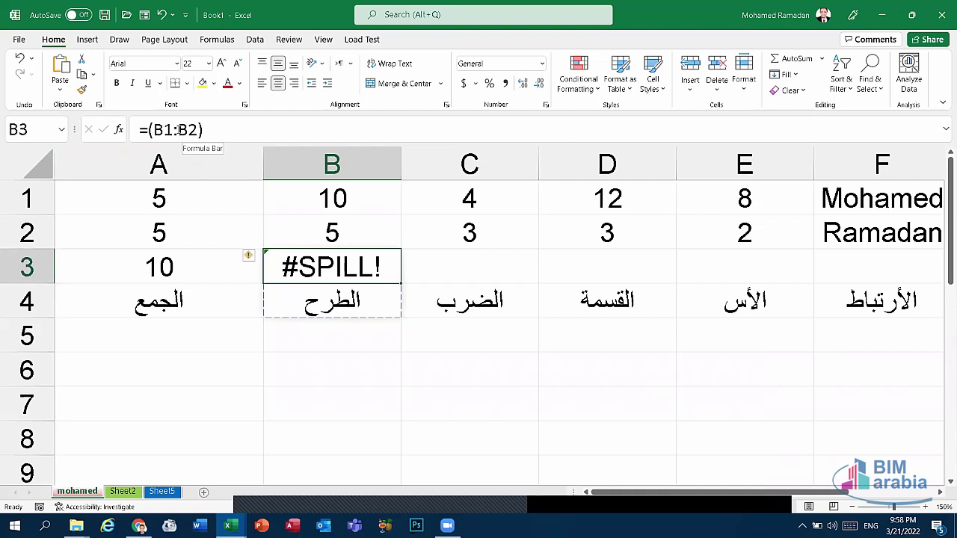
pyautogui.click(179, 130)
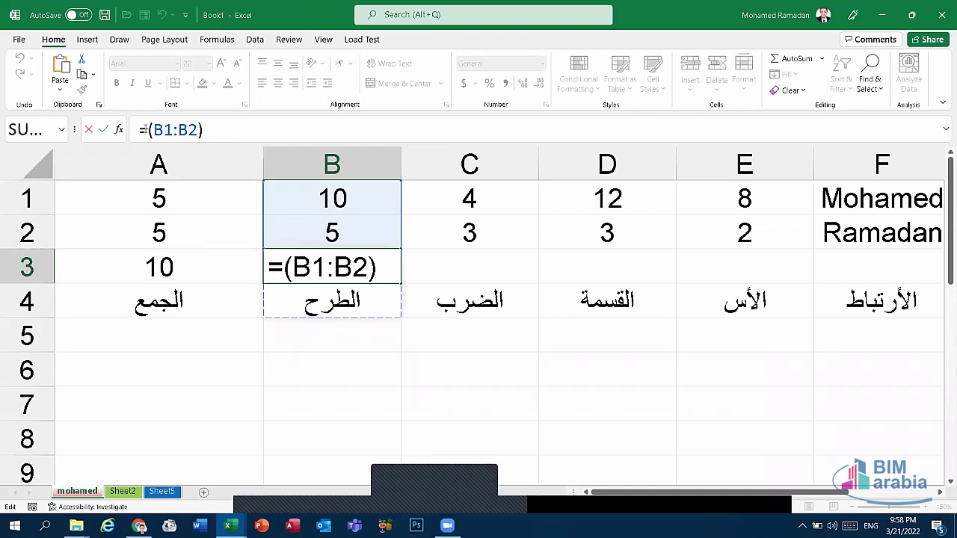
pyautogui.press('Left')
pyautogui.press('Left')
pyautogui.press('Left')
pyautogui.write('su')
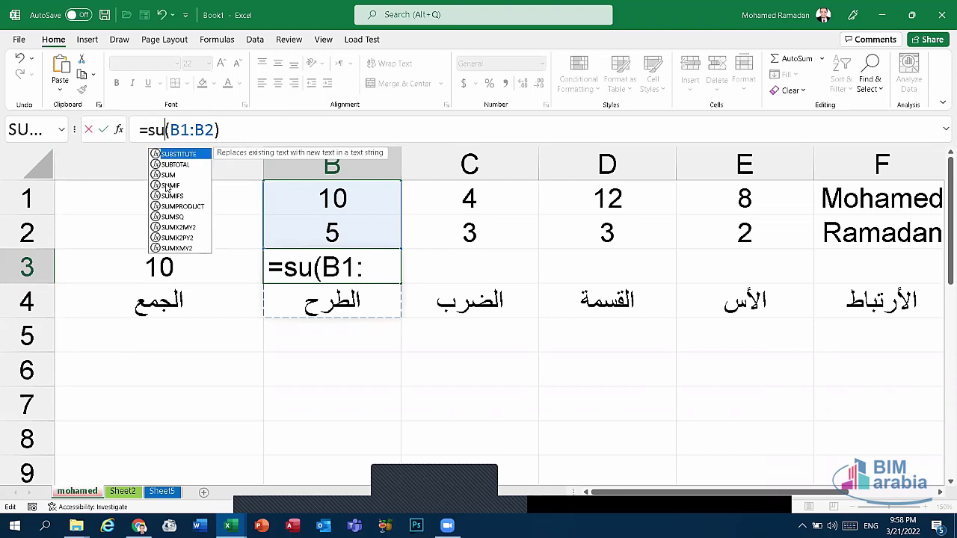
pyautogui.write('m')
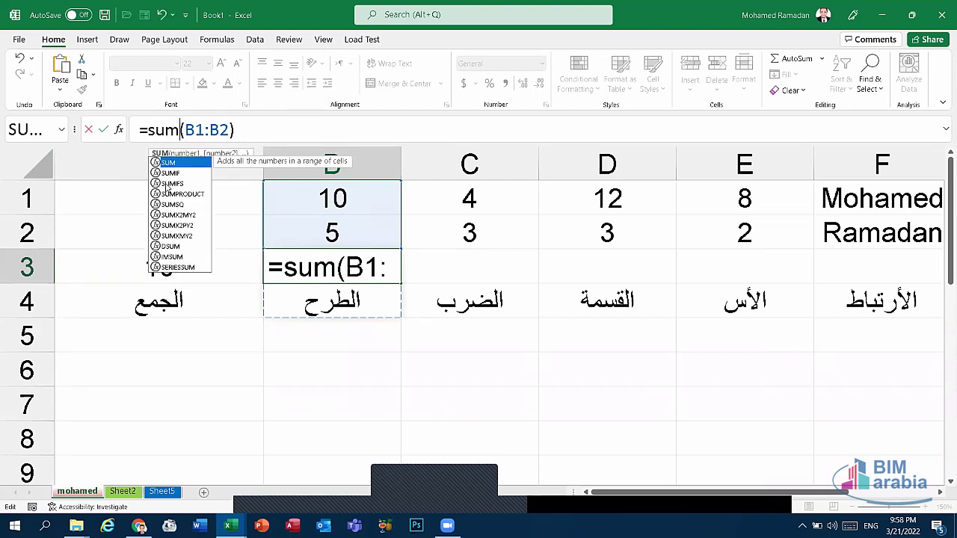
pyautogui.press('Return')
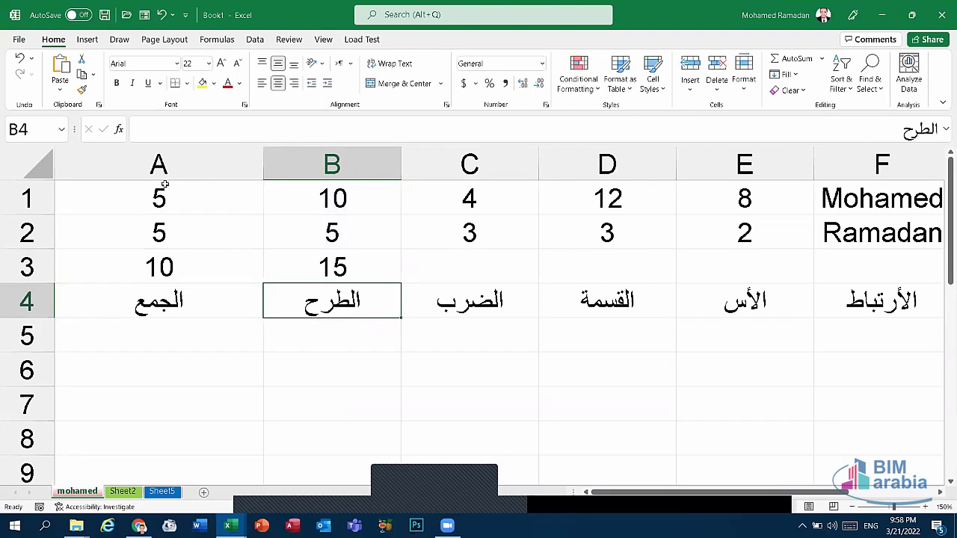
# Open B3's formula, cancel the edit, and use undo/redo to clear it
pyautogui.click(336, 262)
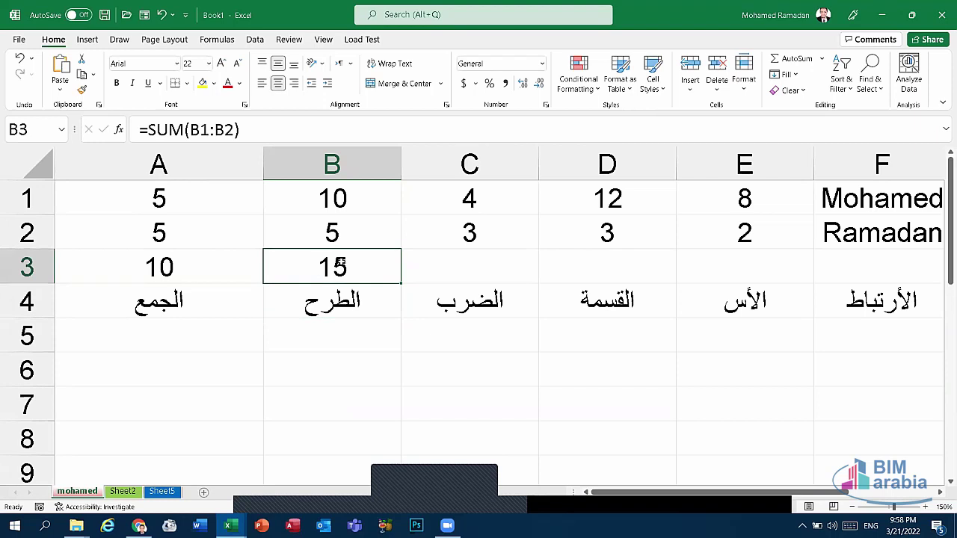
pyautogui.doubleClick(342, 262)
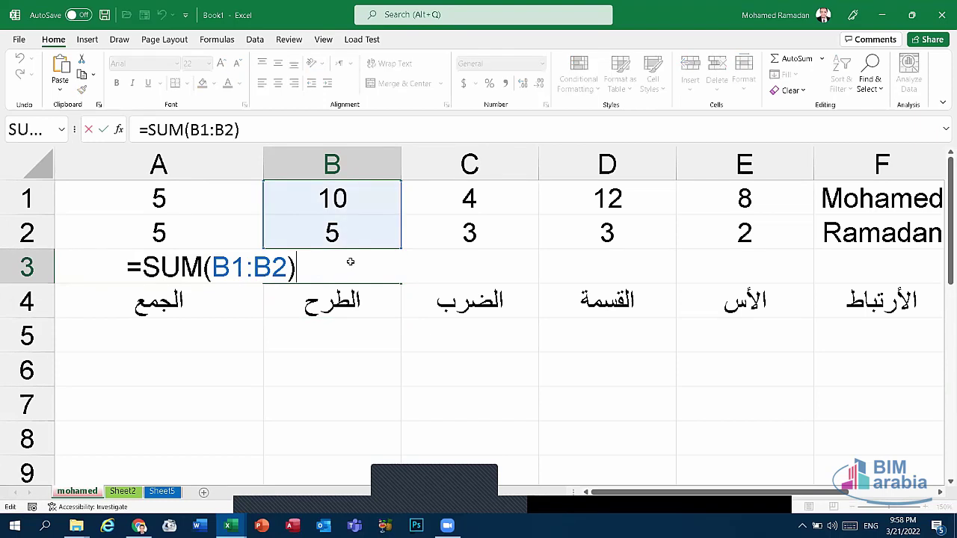
pyautogui.press('Escape')
pyautogui.hotkey('ctrl', 'z')
pyautogui.hotkey('ctrl', 'z')
pyautogui.hotkey('ctrl', 'y')
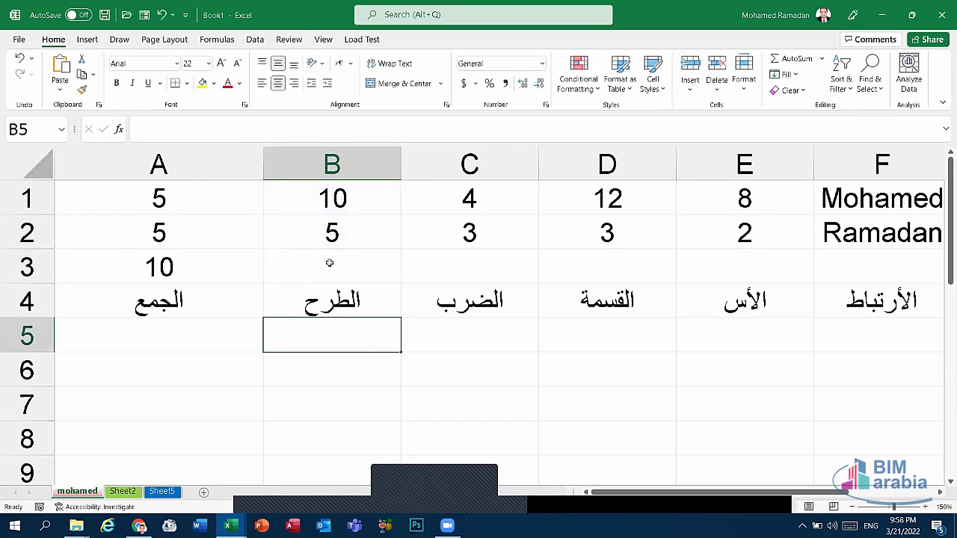
# Enter =B1-B2 in B3 so it shows 5
pyautogui.click(326, 256)
pyautogui.write('=')
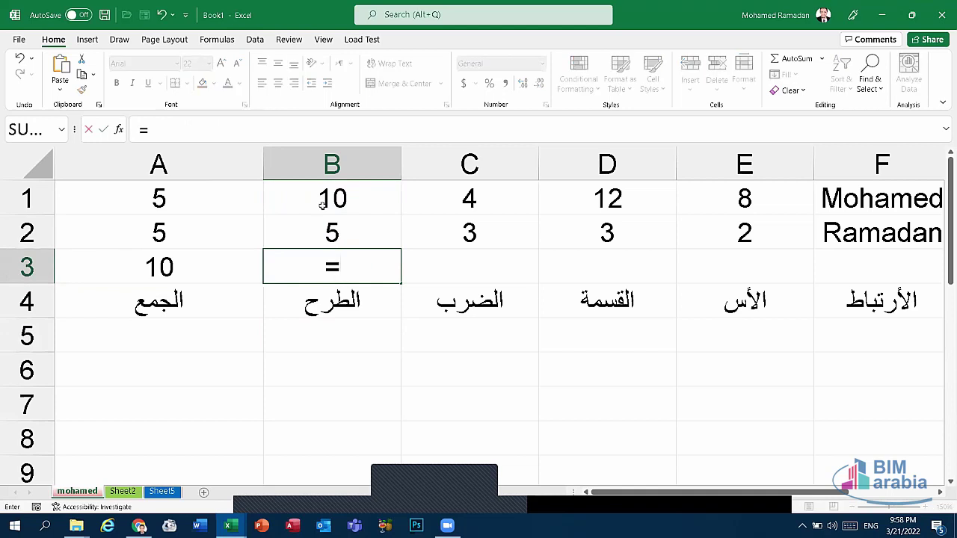
pyautogui.click(342, 201)
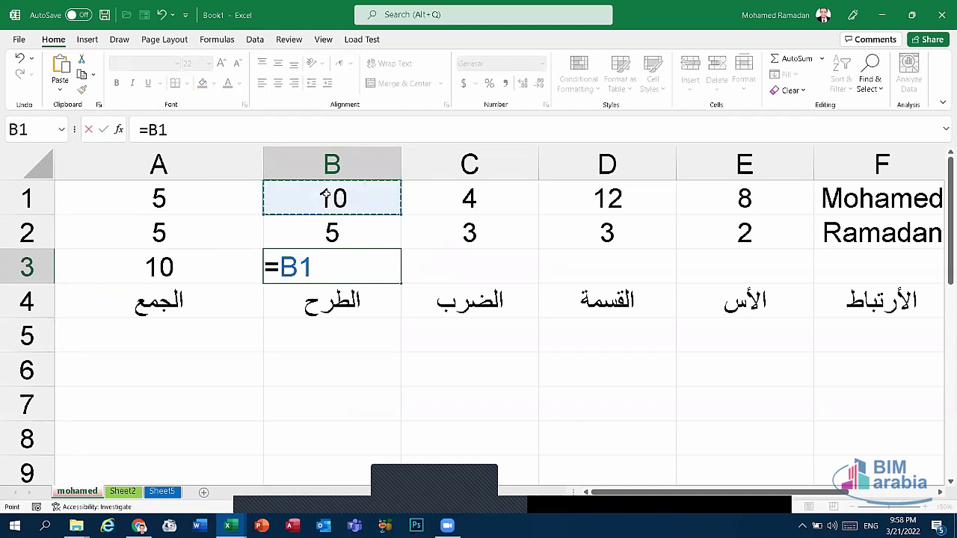
pyautogui.write('-')
pyautogui.press('Up')
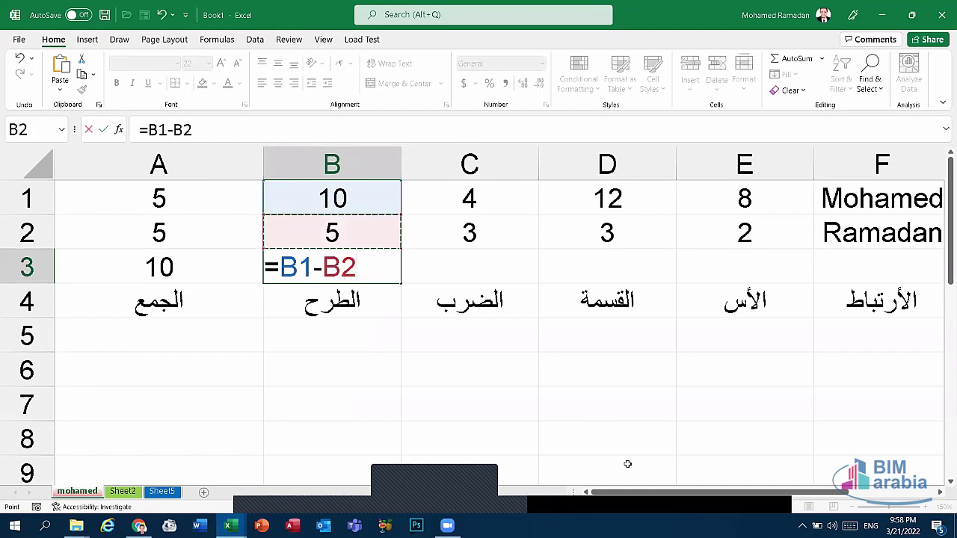
pyautogui.press('Return')
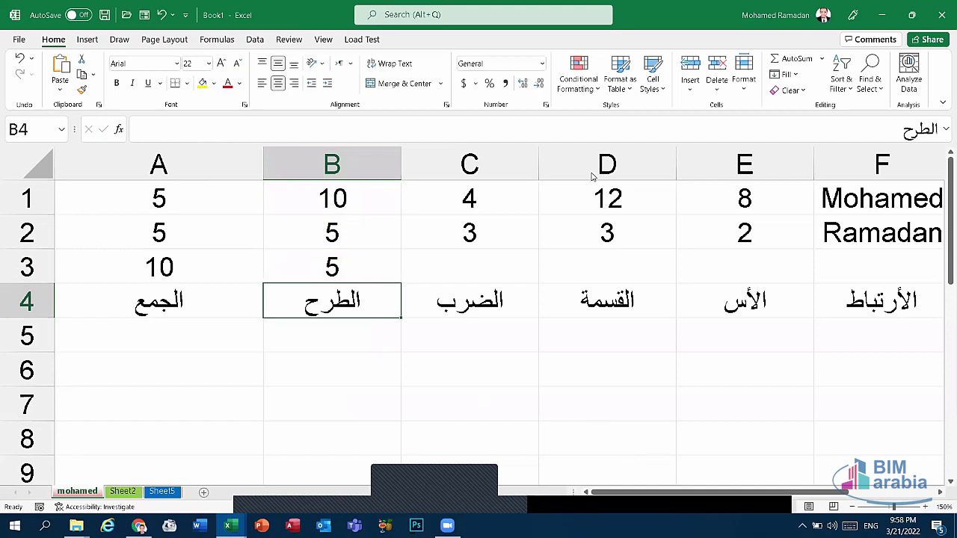
pyautogui.click(337, 263)
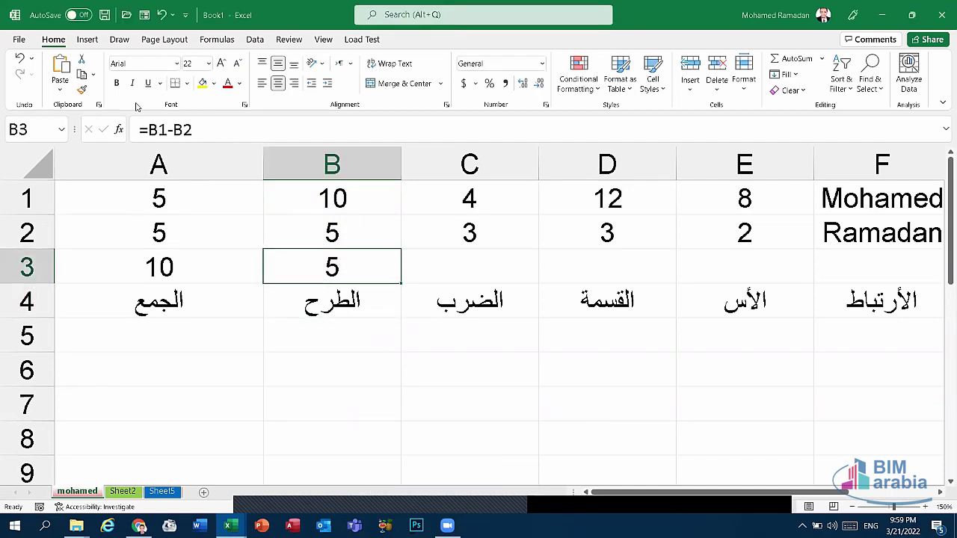
# Undo back to the range formula, then erase B3's formula so the cell is empty
pyautogui.click(159, 15)
pyautogui.click(159, 15)
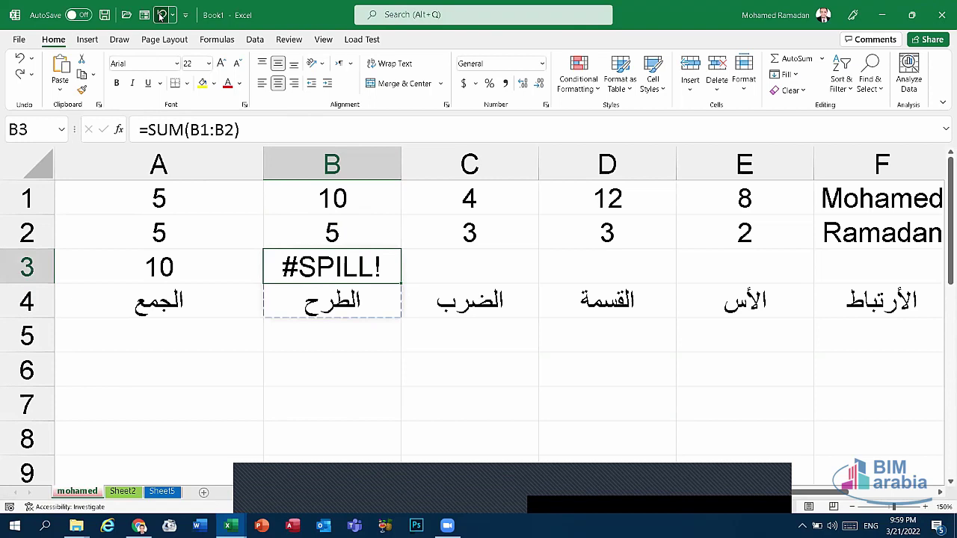
pyautogui.click(178, 129)
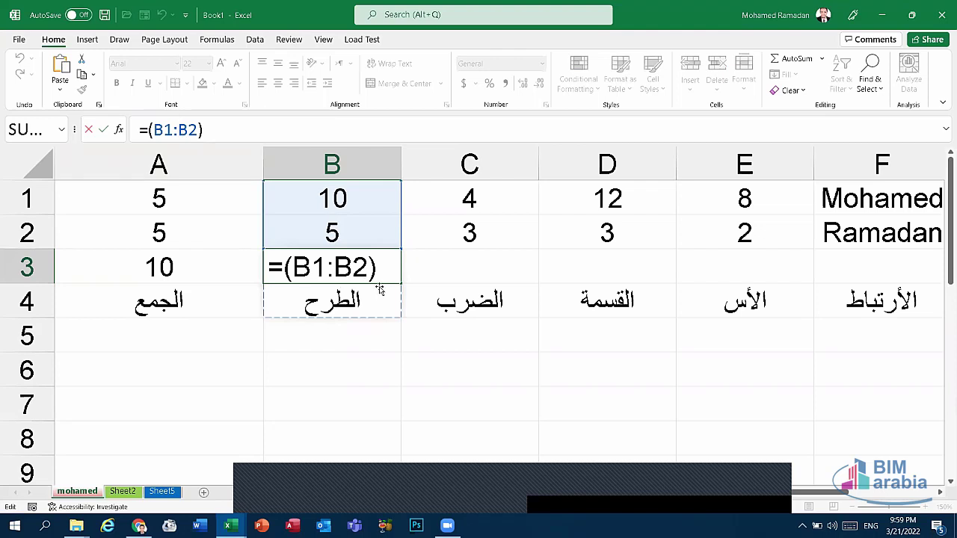
pyautogui.click(510, 517)
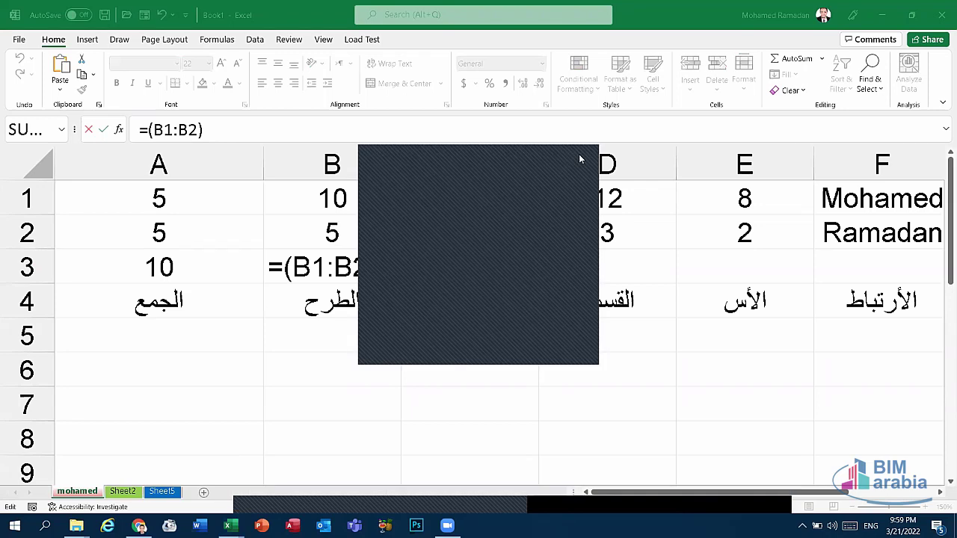
pyautogui.click(289, 305)
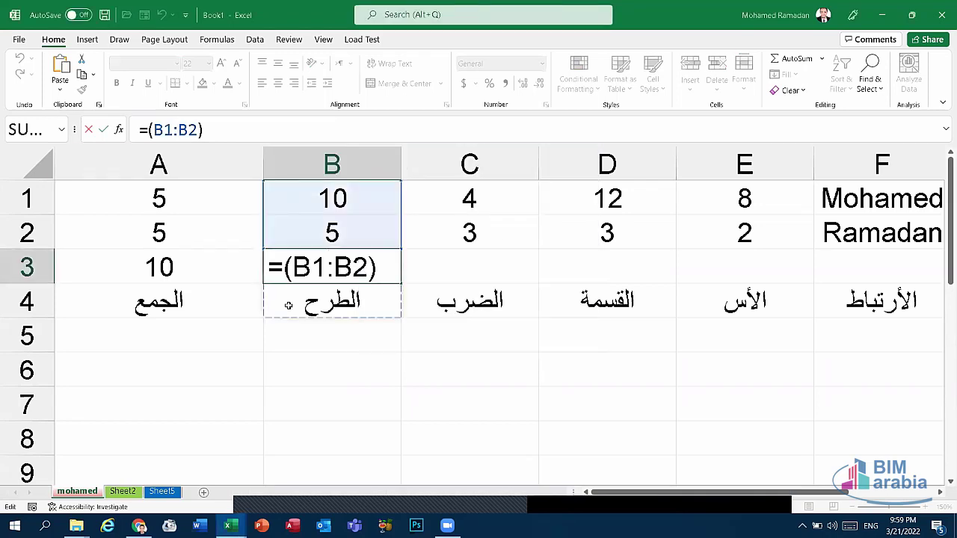
pyautogui.click(359, 267)
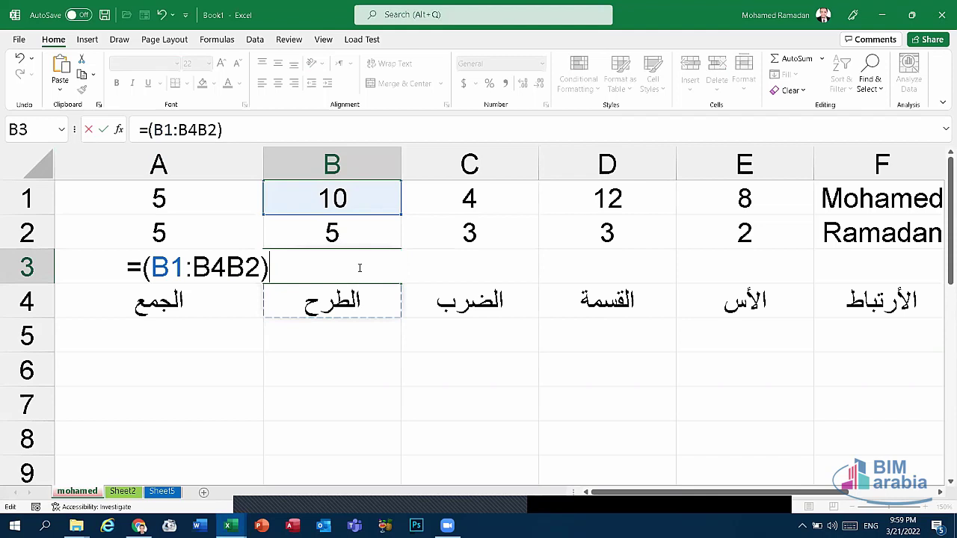
pyautogui.press('BackSpace')
pyautogui.press('BackSpace')
pyautogui.press('BackSpace')
pyautogui.press('BackSpace')
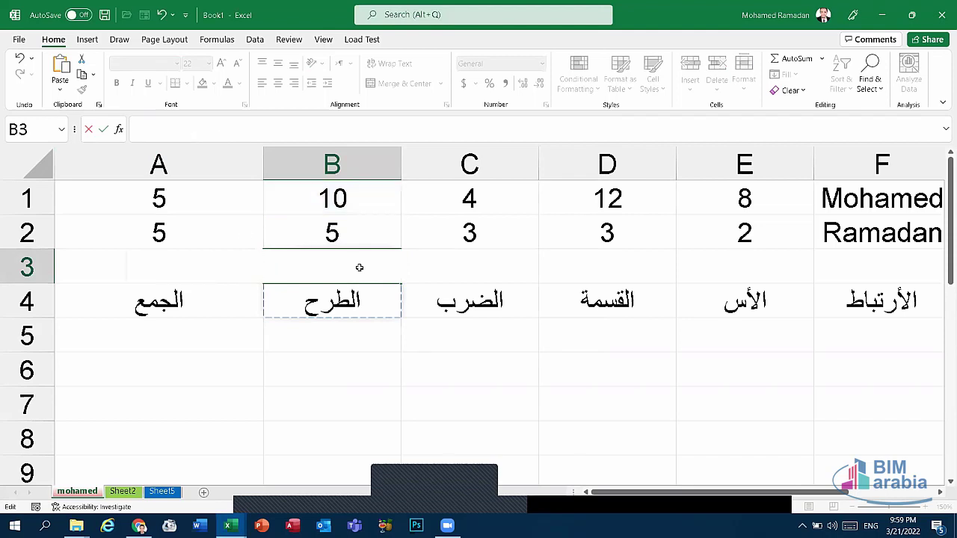
pyautogui.click(287, 378)
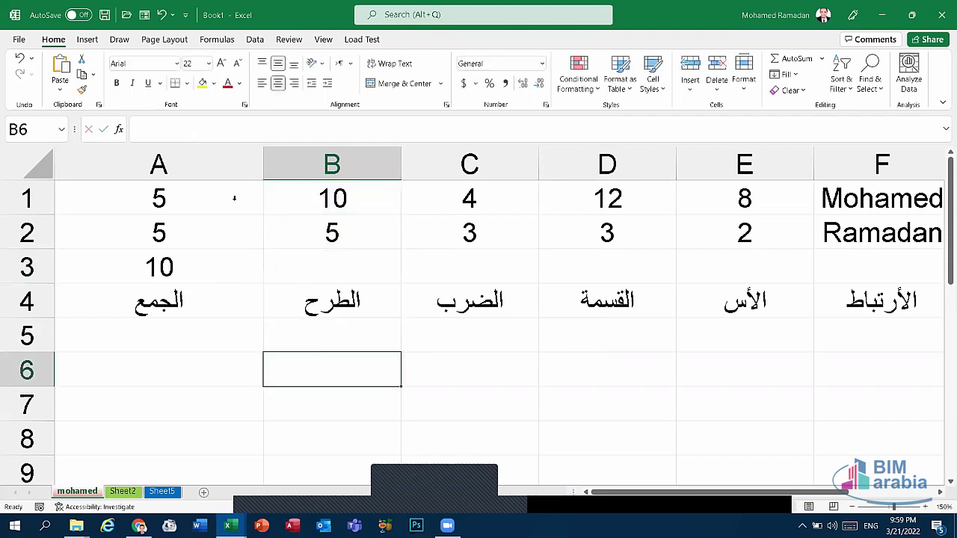
# Undo further changes, re-center all sheet cells, and select B3 for a new formula
pyautogui.click(156, 16)
pyautogui.click(156, 16)
pyautogui.click(155, 16)
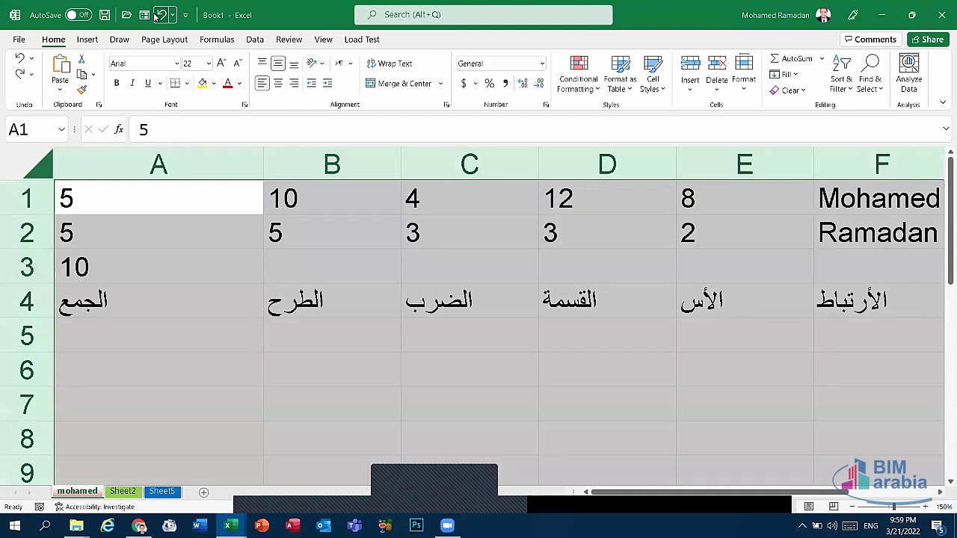
pyautogui.click(278, 83)
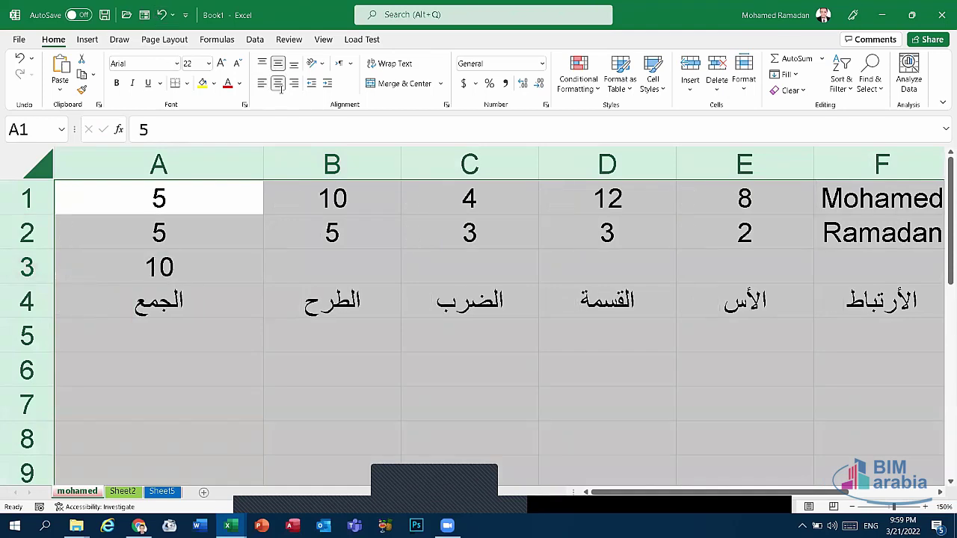
pyautogui.click(329, 268)
# Enter =B1-B2 in B3 so the subtraction result shows 5
pyautogui.write('=')
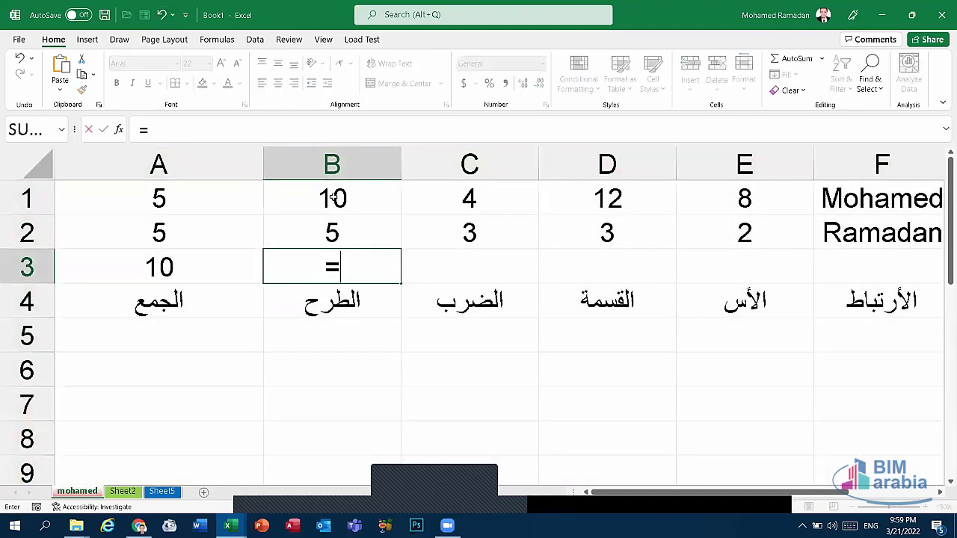
pyautogui.click(332, 198)
pyautogui.write('-')
pyautogui.click(326, 236)
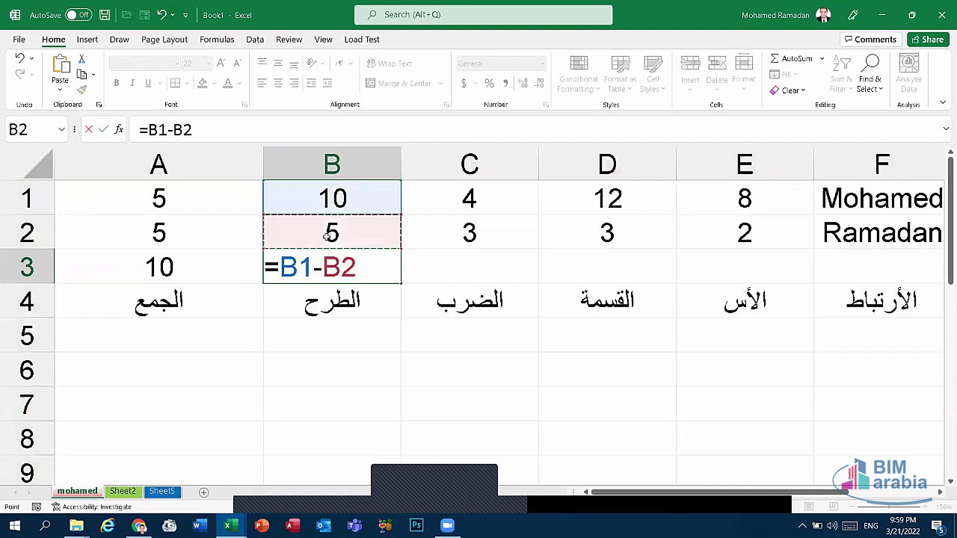
pyautogui.press('Return')
pyautogui.click(495, 261)
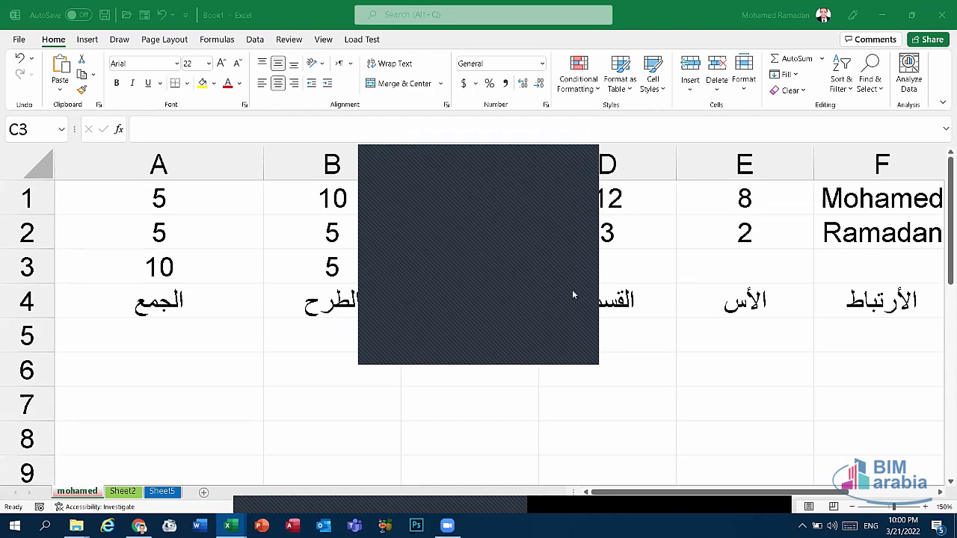
pyautogui.press('XF86AudioRaiseVolume')
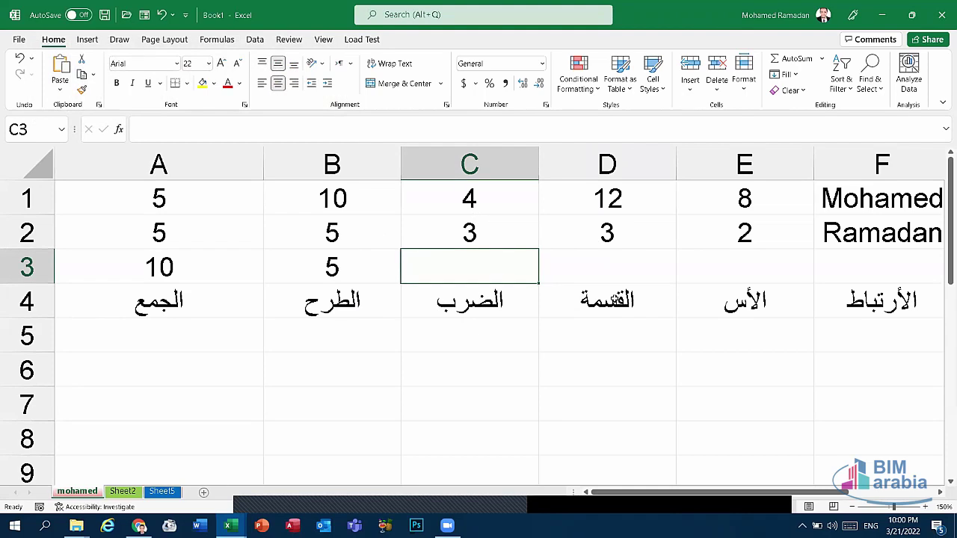
# Enter =C1*C2 in C3 so the multiplication result shows 12
pyautogui.write('=')
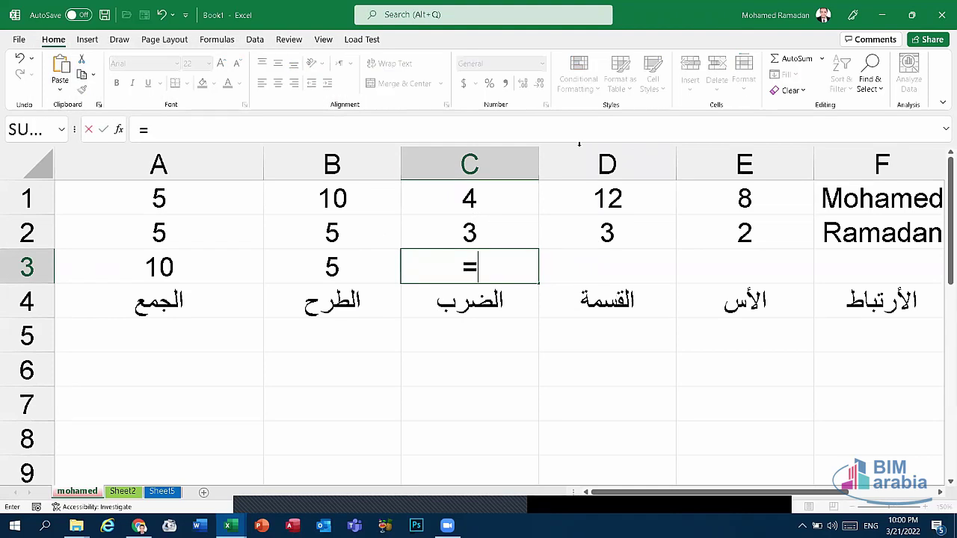
pyautogui.click(476, 198)
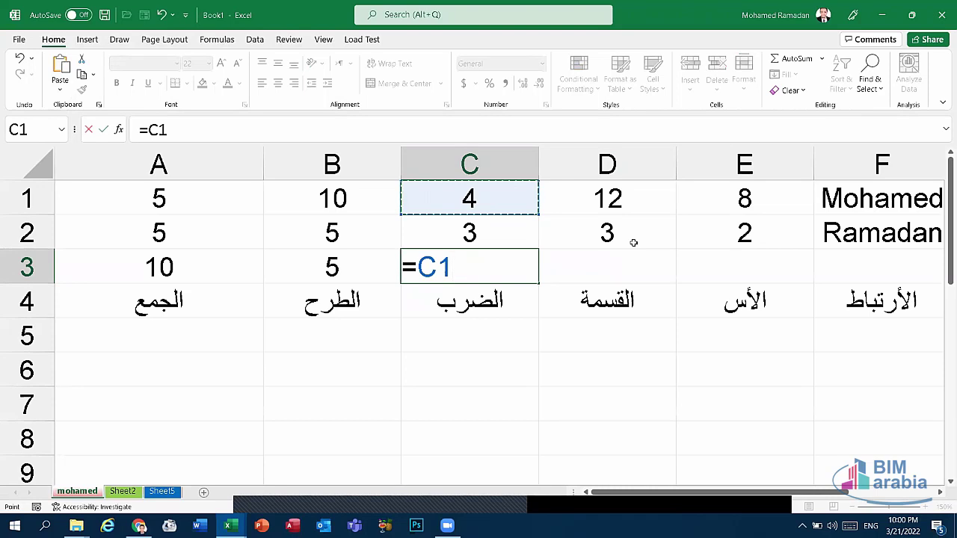
pyautogui.write('*')
pyautogui.click(473, 234)
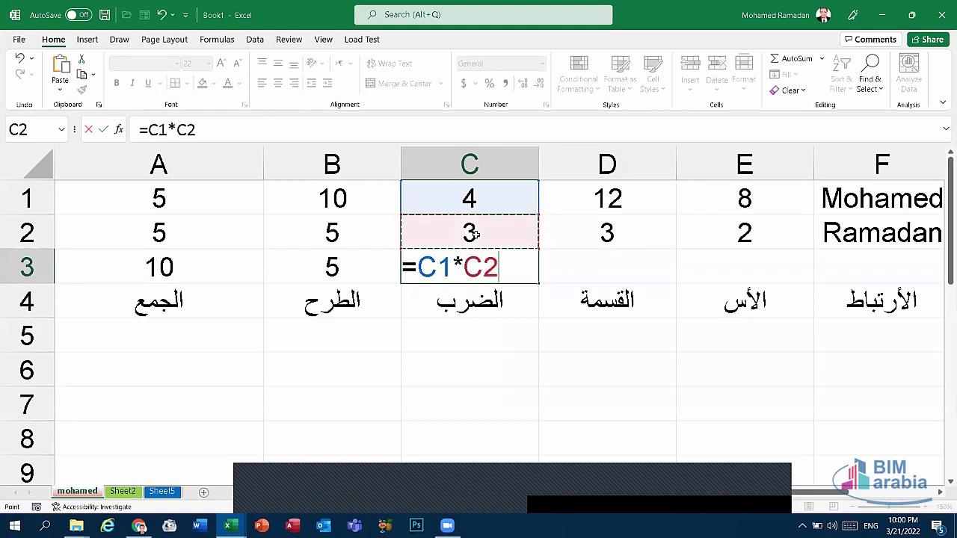
pyautogui.press('Return')
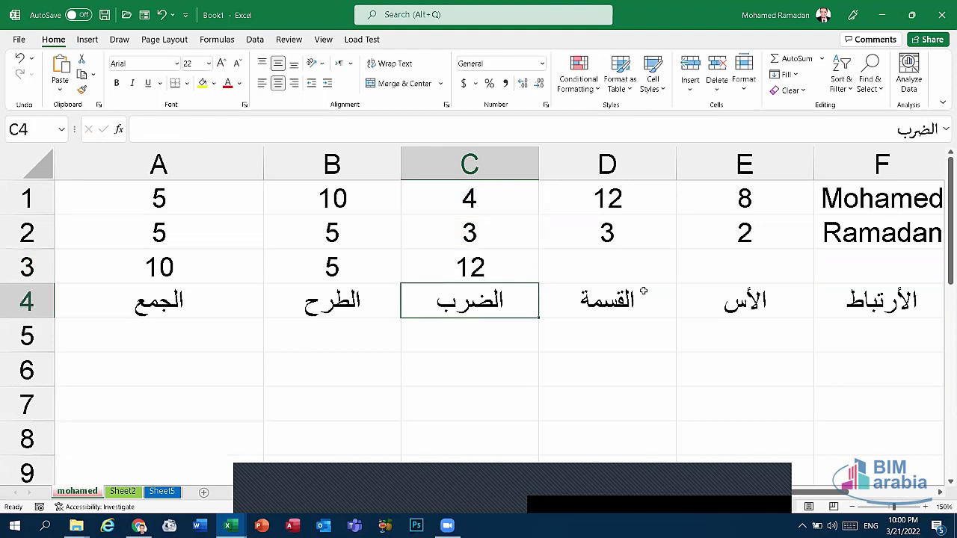
pyautogui.click(583, 269)
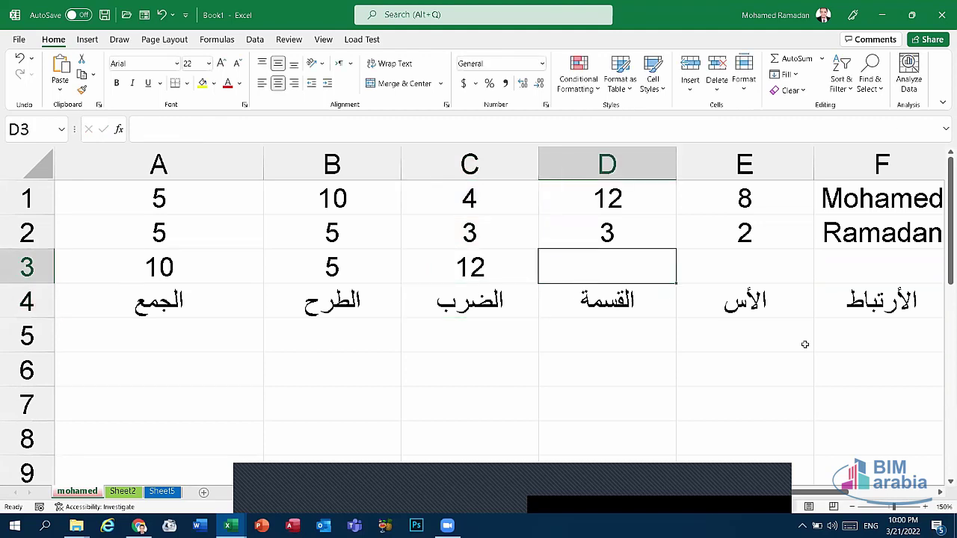
# Begin D3's division formula, retrying until it reads =D1
pyautogui.click(604, 330)
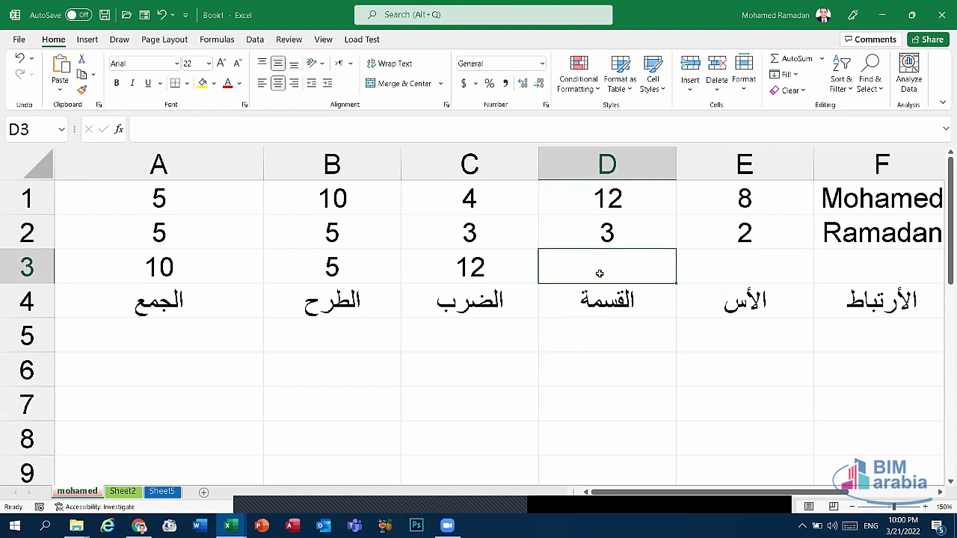
pyautogui.write('=')
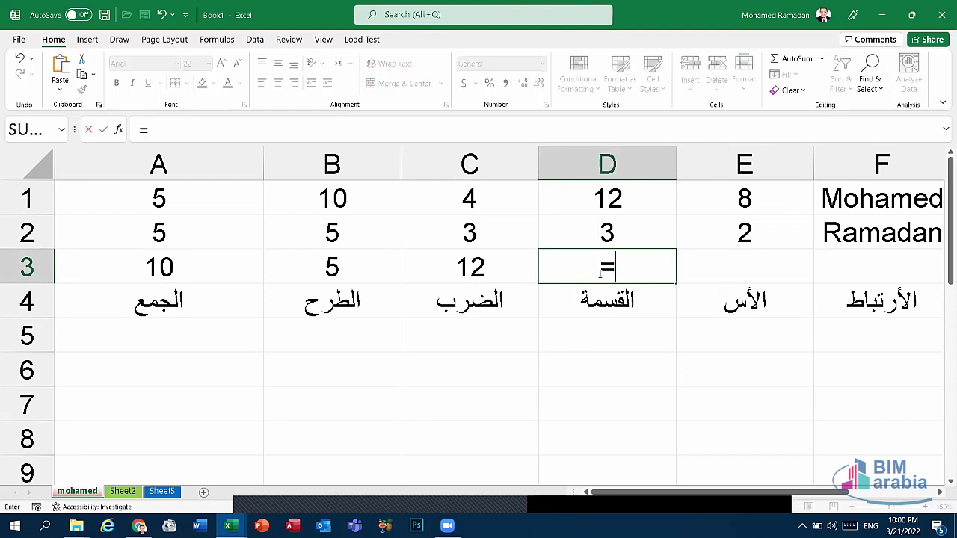
pyautogui.press('Escape')
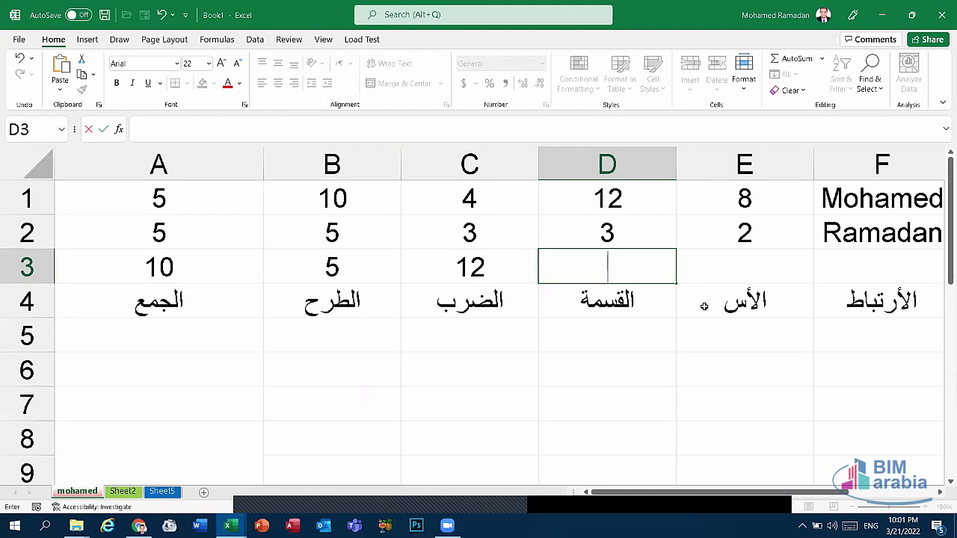
pyautogui.write('=')
pyautogui.click(641, 201)
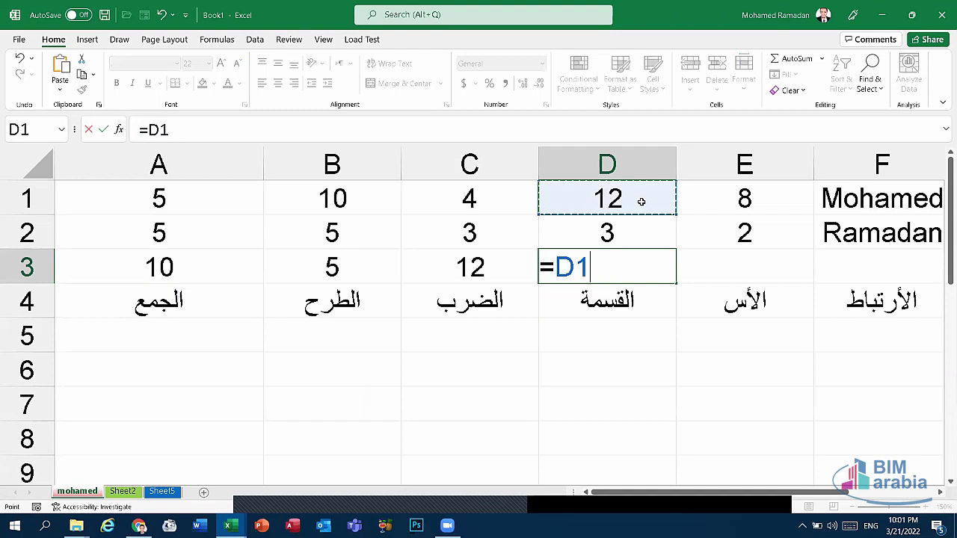
pyautogui.press('BackSpace')
pyautogui.press('BackSpace')
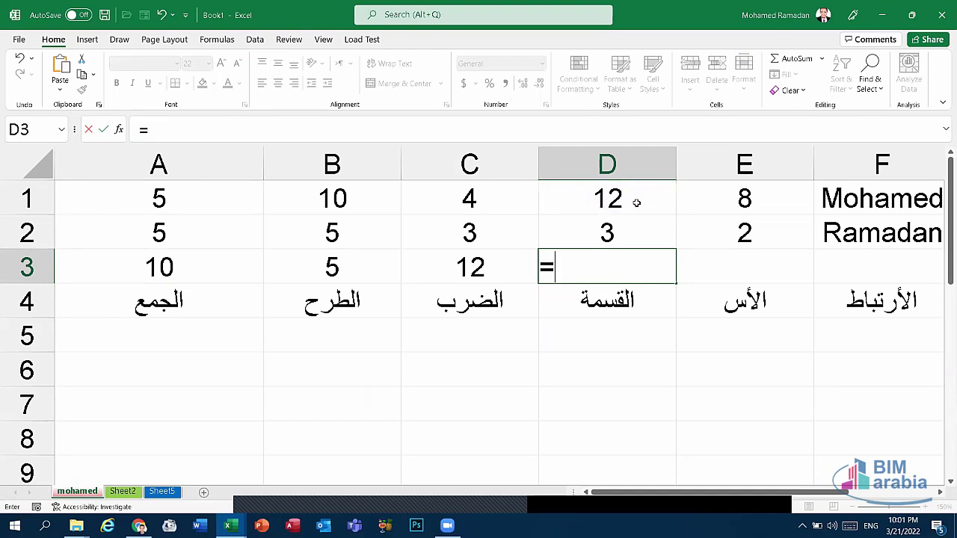
pyautogui.click(636, 202)
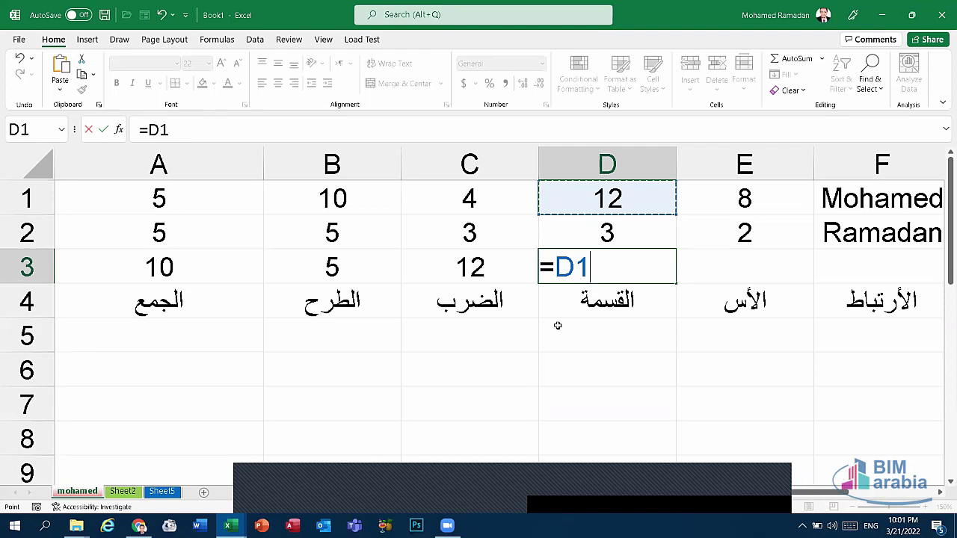
# Correct D3's reference back to D1 and commit =D1, which displays 12
pyautogui.click(614, 228)
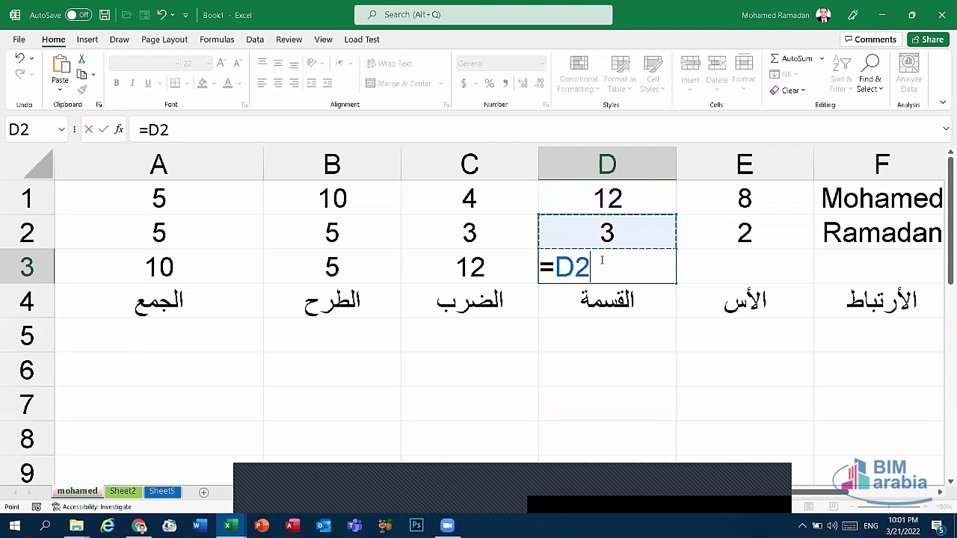
pyautogui.press('BackSpace')
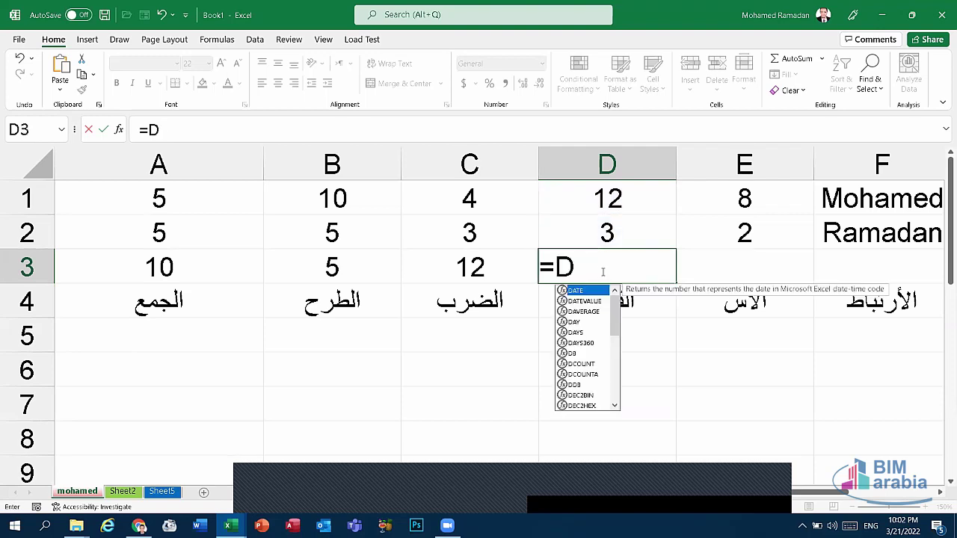
pyautogui.press('BackSpace')
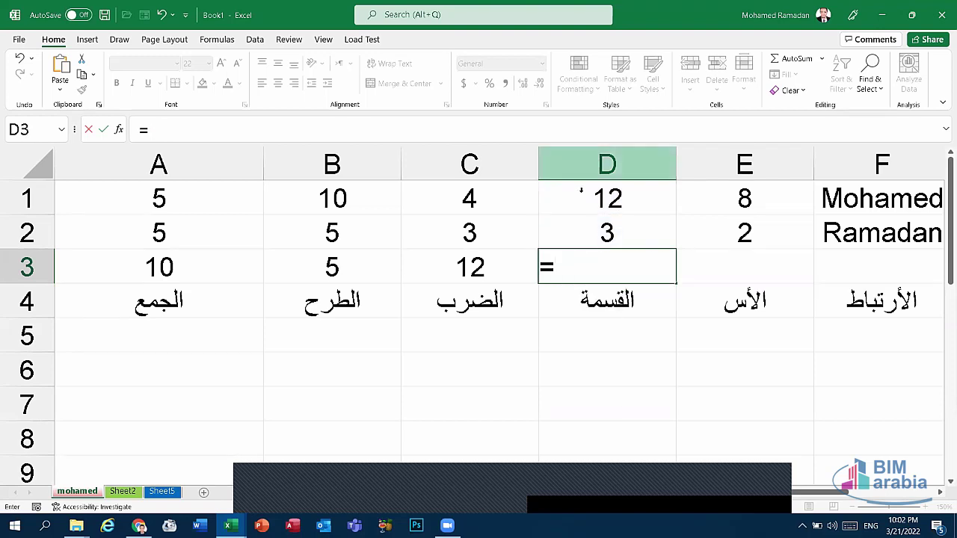
pyautogui.click(599, 197)
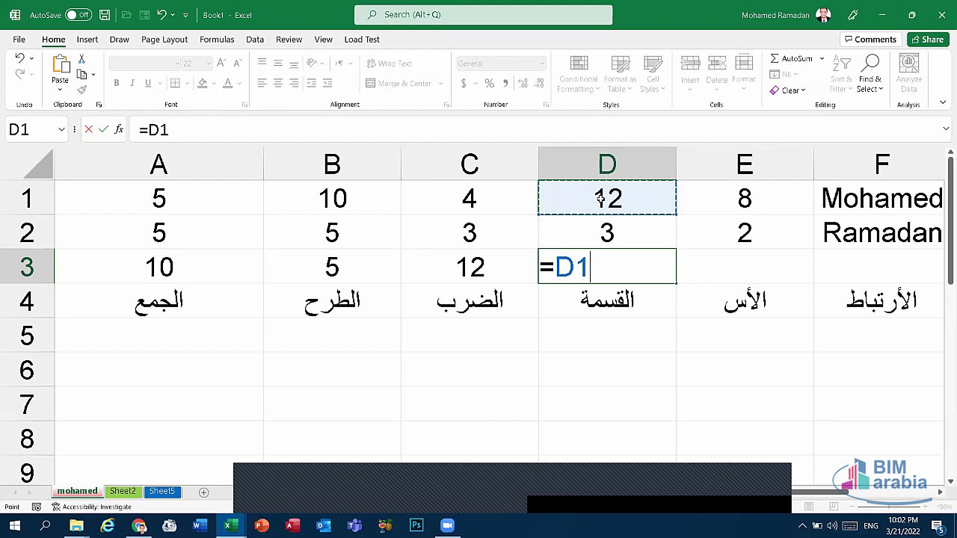
pyautogui.press('Return')
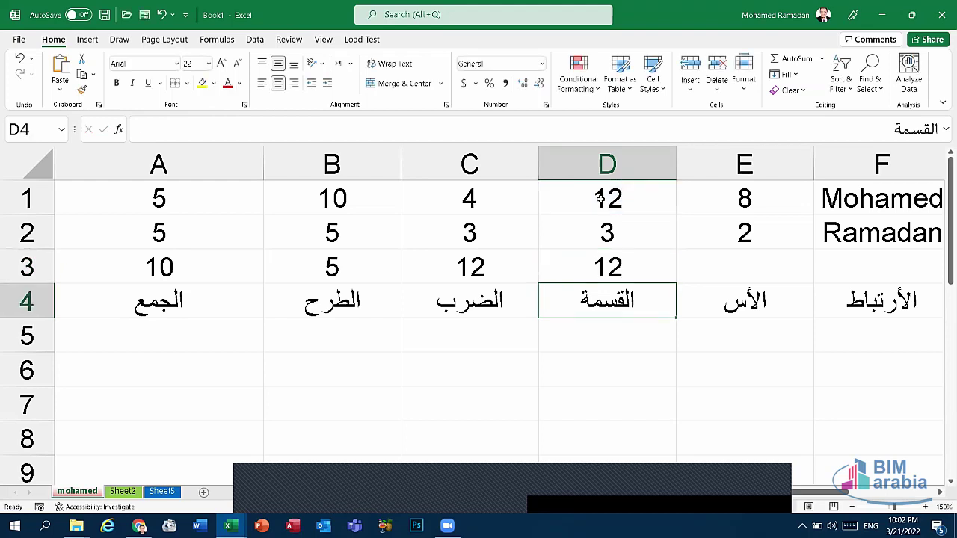
pyautogui.click(607, 256)
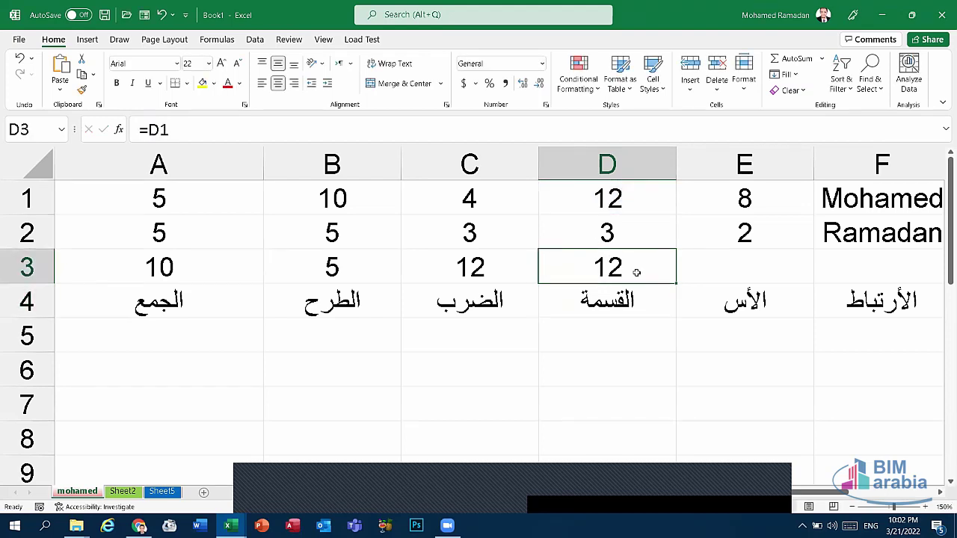
pyautogui.doubleClick(636, 272)
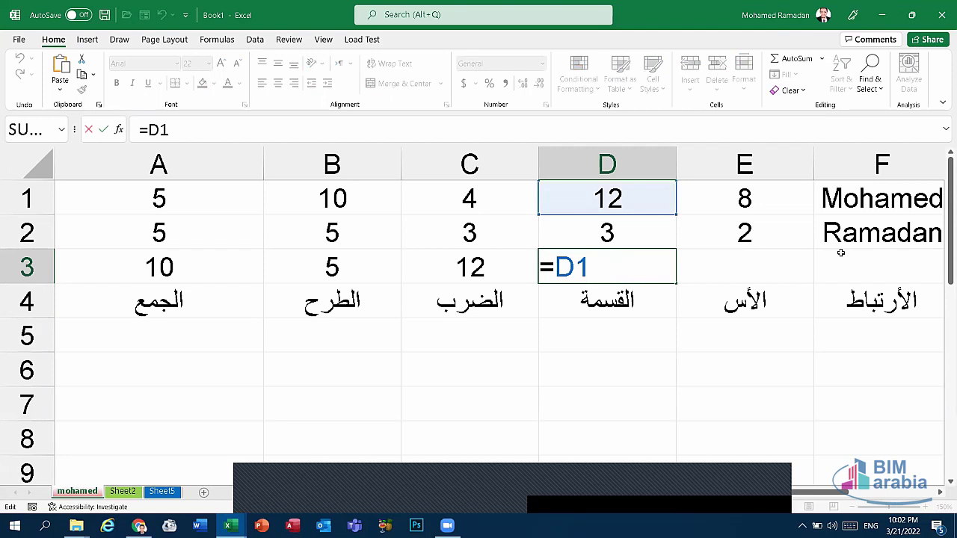
pyautogui.click(840, 253)
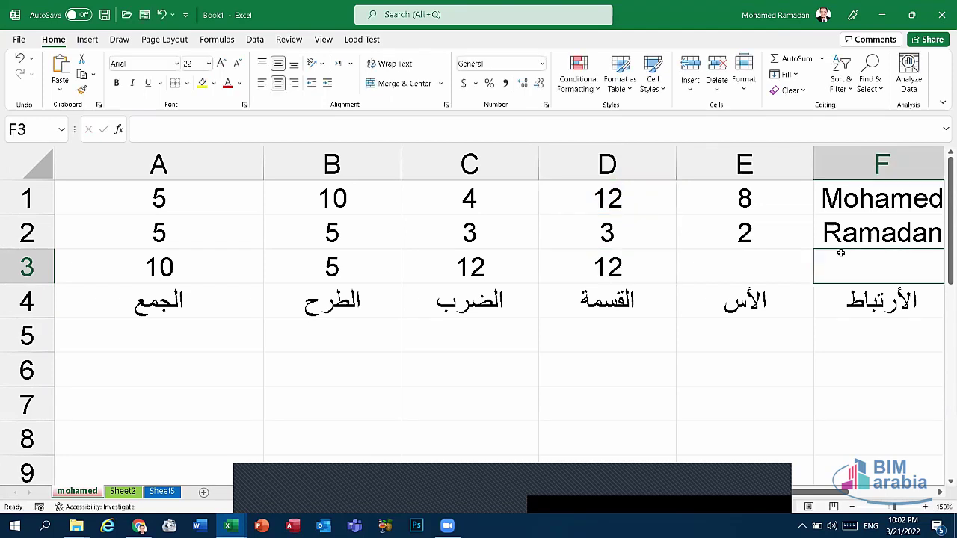
# Delete D3's =D1 formula, retype and erase =D1, leaving D3 empty
pyautogui.click(633, 273)
pyautogui.doubleClick(628, 273)
pyautogui.press('BackSpace')
pyautogui.press('BackSpace')
pyautogui.press('BackSpace')
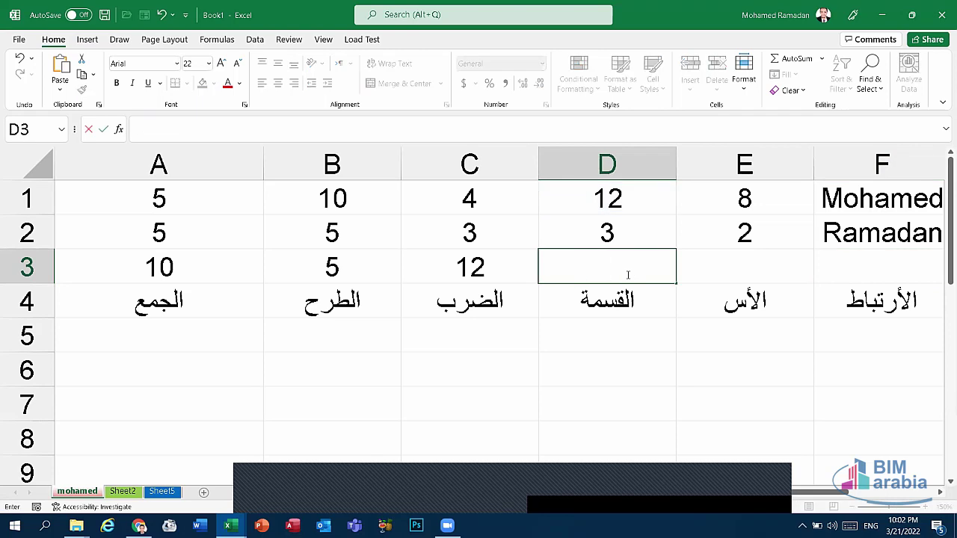
pyautogui.click(628, 312)
pyautogui.click(617, 273)
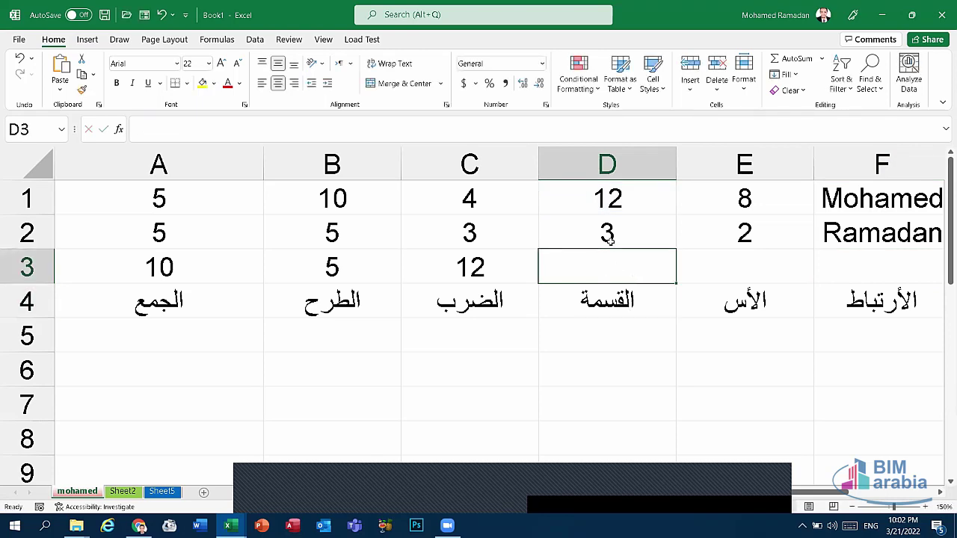
pyautogui.write('=')
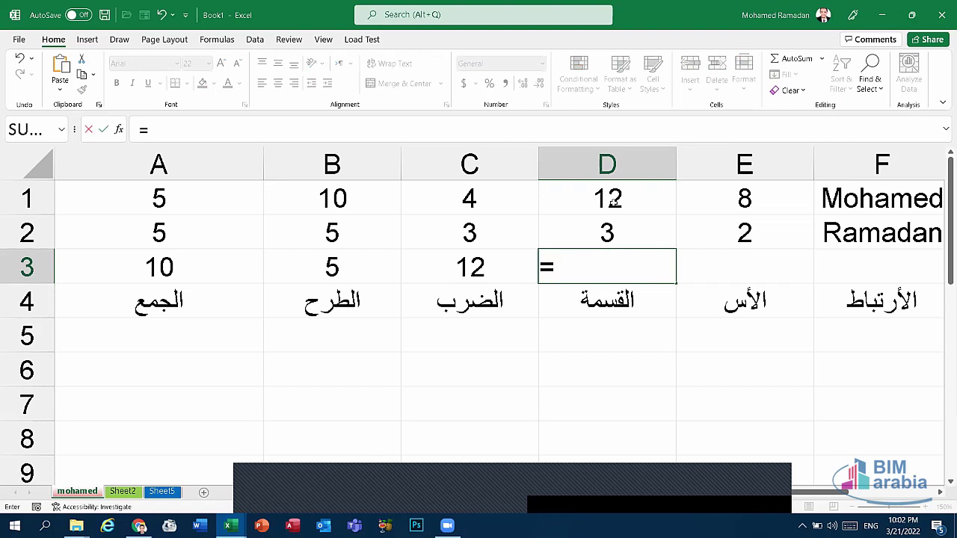
pyautogui.click(615, 202)
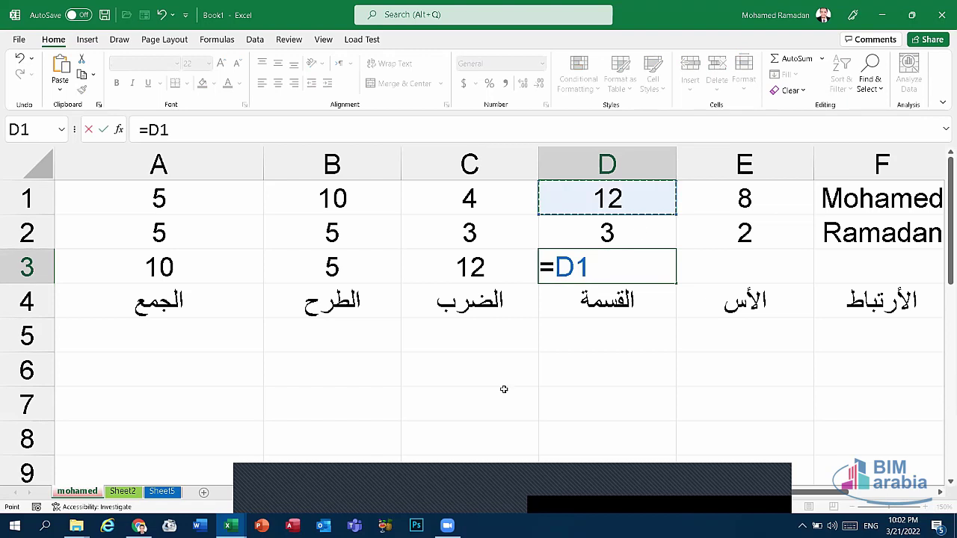
pyautogui.hotkey('alt', 'shift')
pyautogui.press('BackSpace')
pyautogui.press('BackSpace')
pyautogui.press('BackSpace')
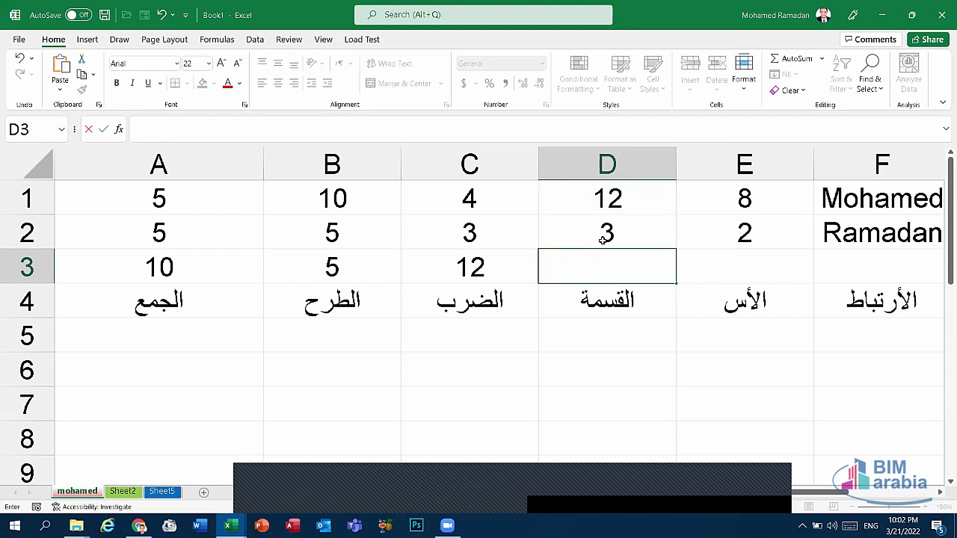
pyautogui.click(568, 354)
pyautogui.click(681, 269)
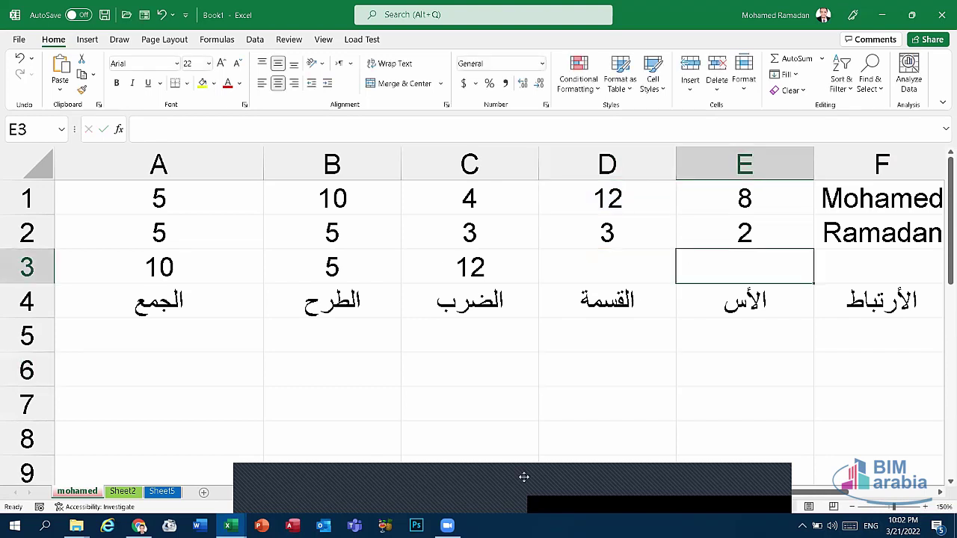
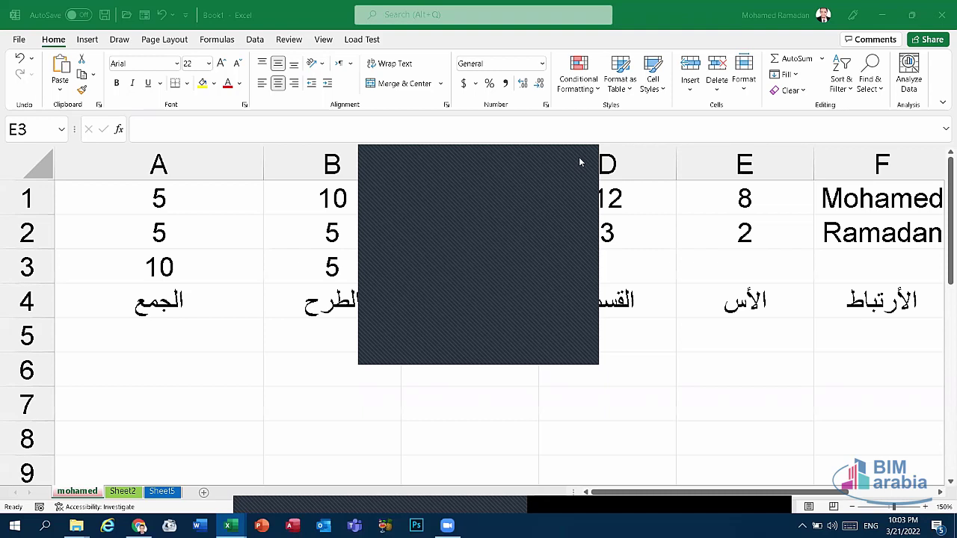
# Enter =E1^E2 in E3 so the base 8 raised to 2 shows 64
pyautogui.click(711, 271)
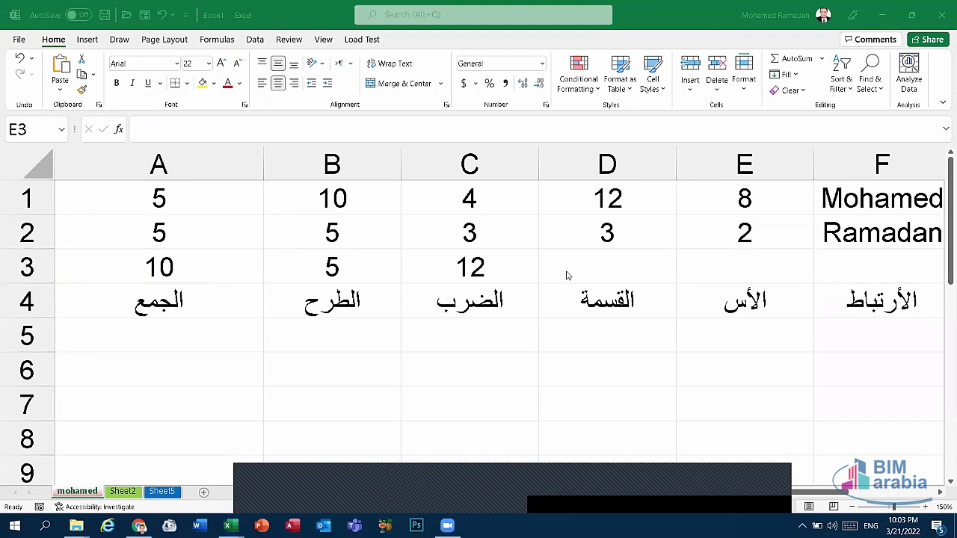
pyautogui.click(721, 275)
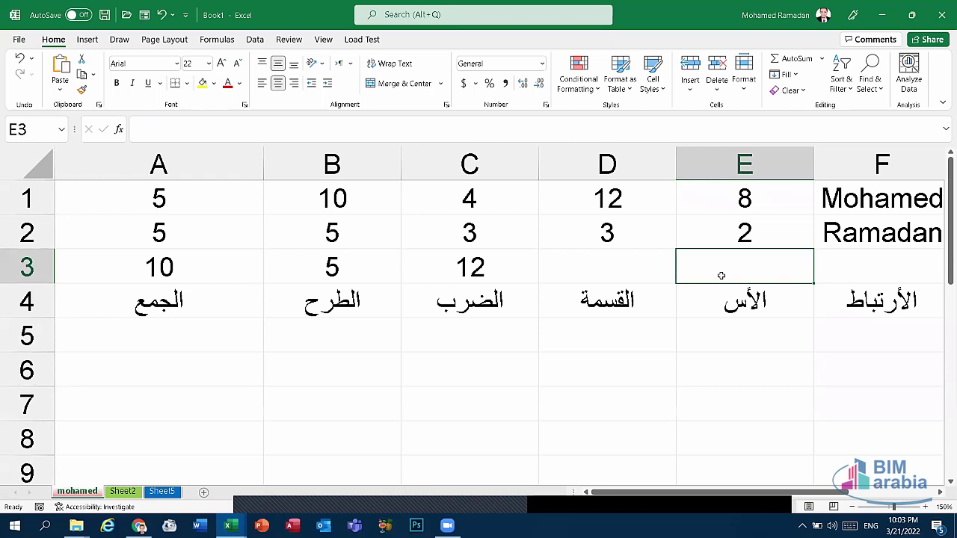
pyautogui.write('=')
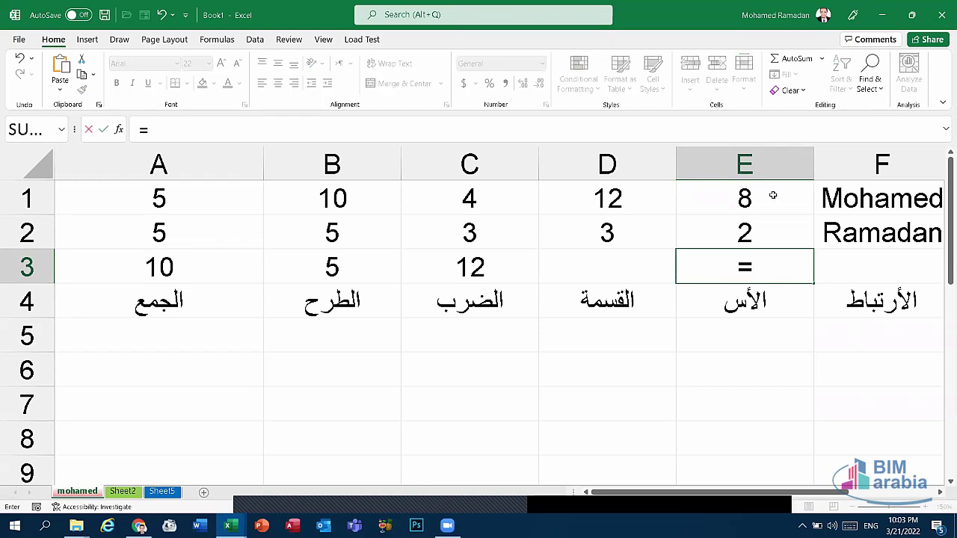
pyautogui.click(738, 196)
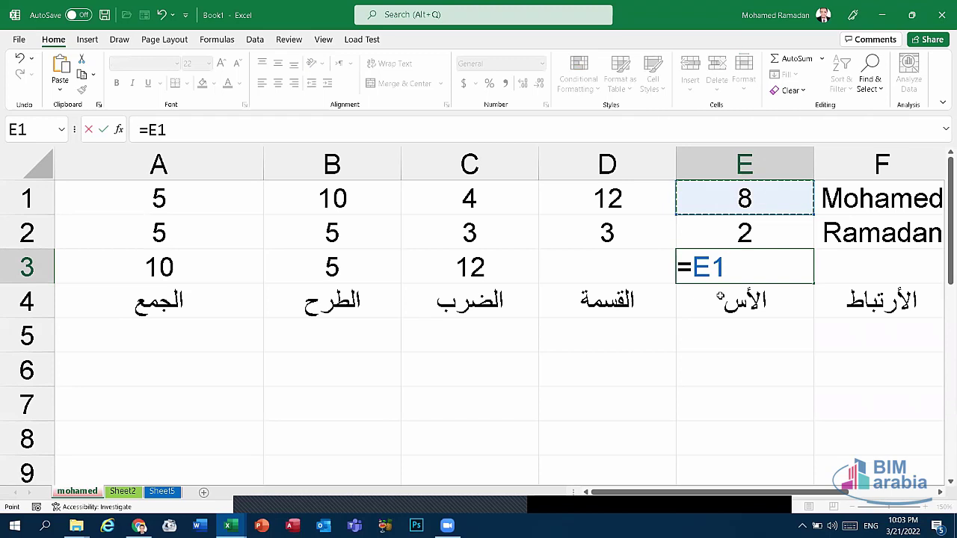
pyautogui.write('^')
pyautogui.click(749, 227)
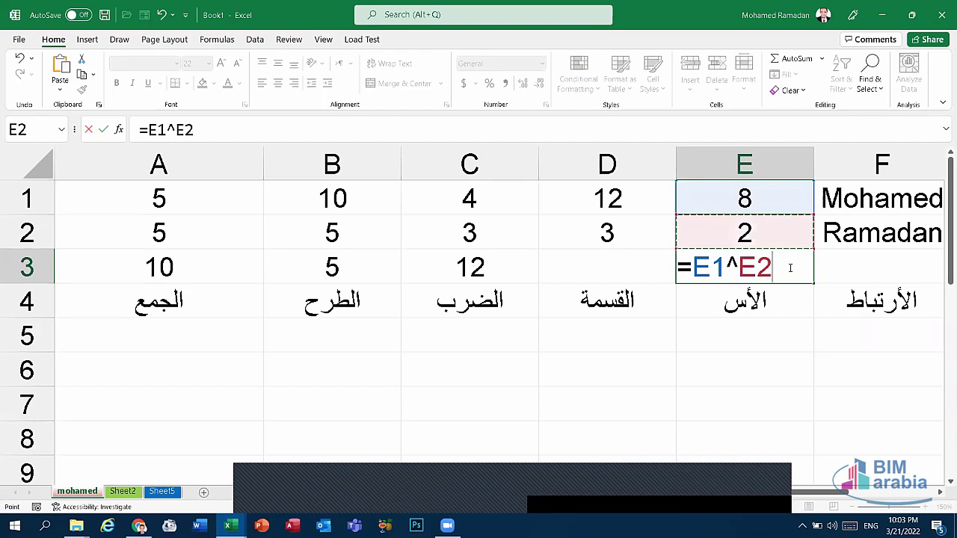
pyautogui.press('Return')
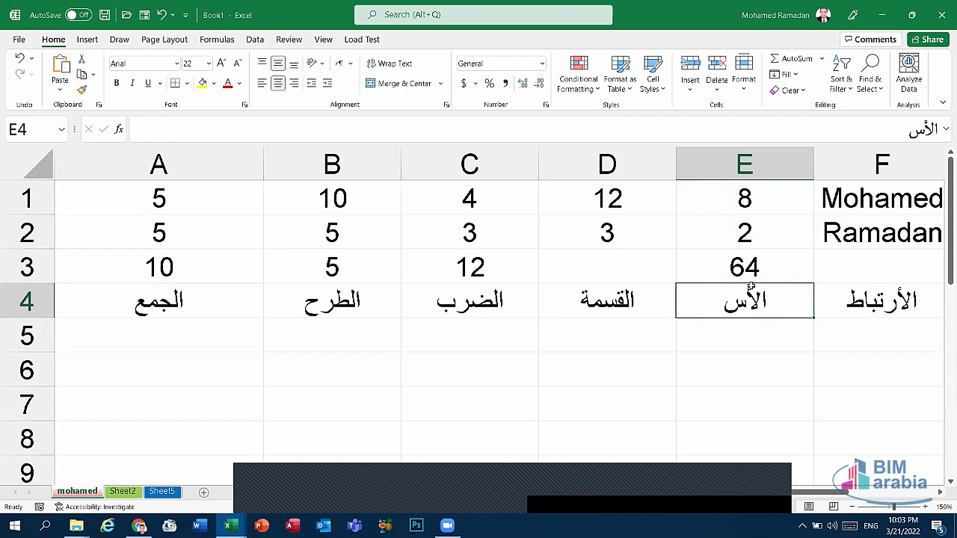
pyautogui.click(743, 270)
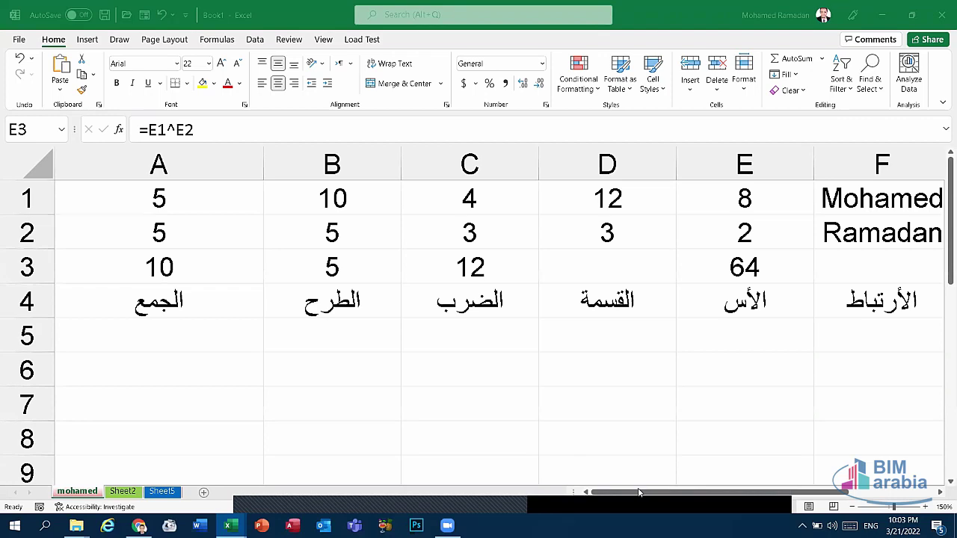
pyautogui.click(643, 492)
pyautogui.moveTo(664, 493); pyautogui.dragTo(749, 494)
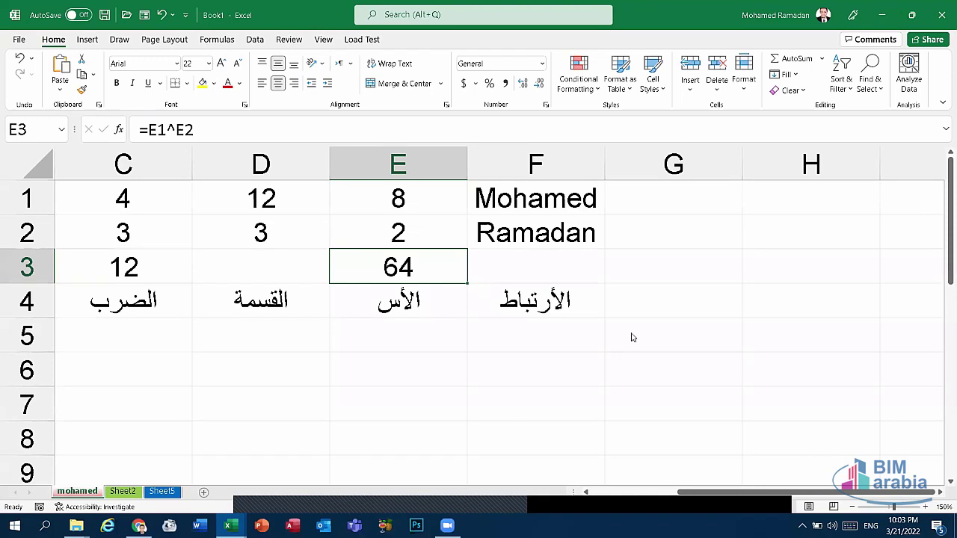
pyautogui.click(566, 274)
pyautogui.scroll(-2, 566, 274)
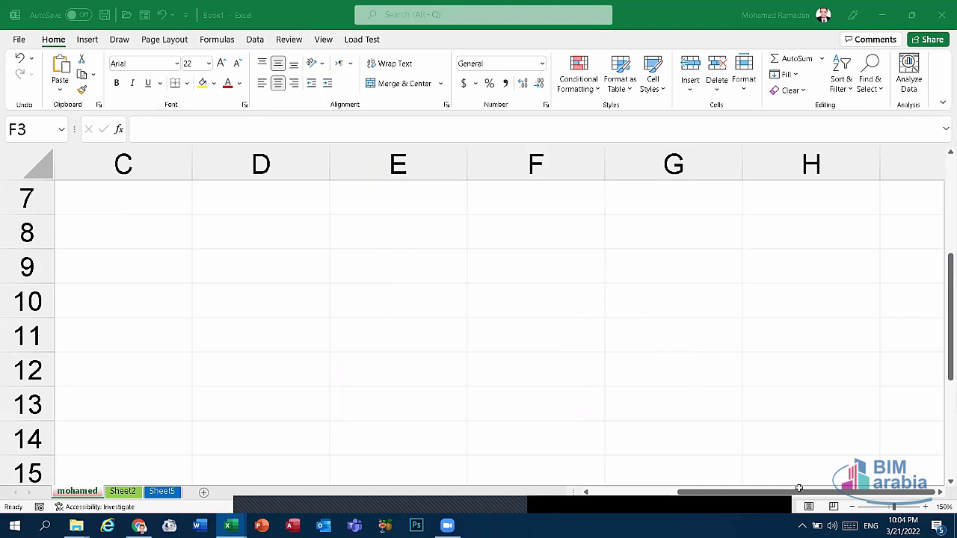
pyautogui.moveTo(764, 489); pyautogui.dragTo(482, 481)
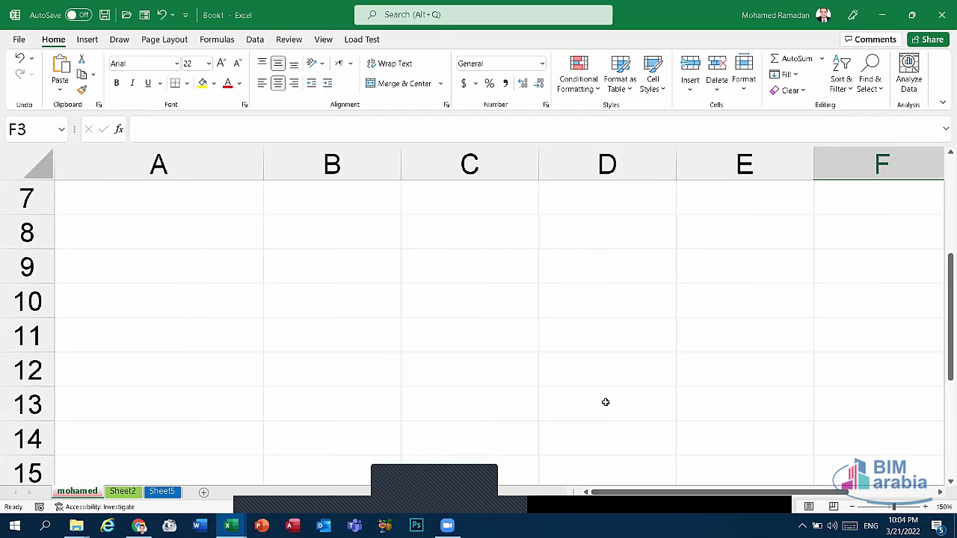
pyautogui.scroll(-2, 632, 329)
pyautogui.scroll(4, 631, 330)
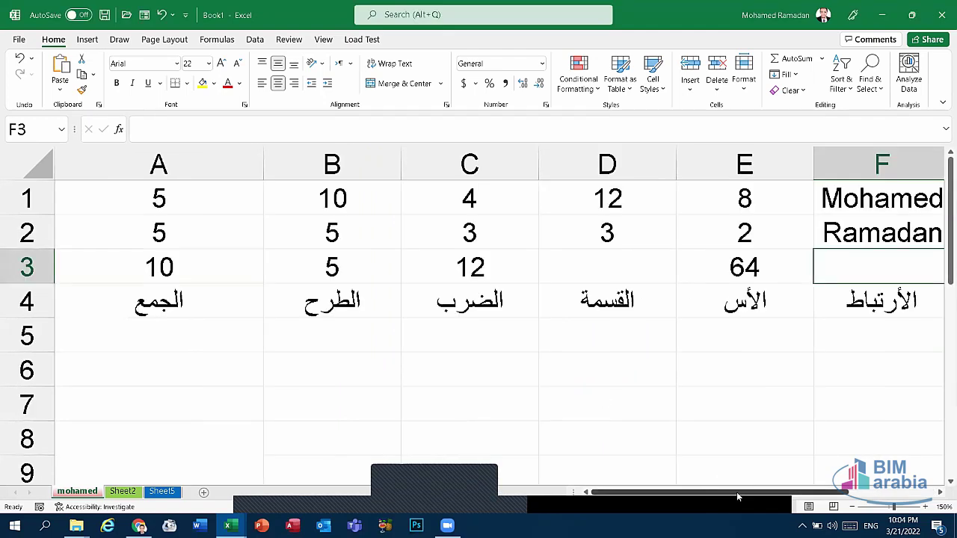
pyautogui.moveTo(736, 492); pyautogui.dragTo(801, 491)
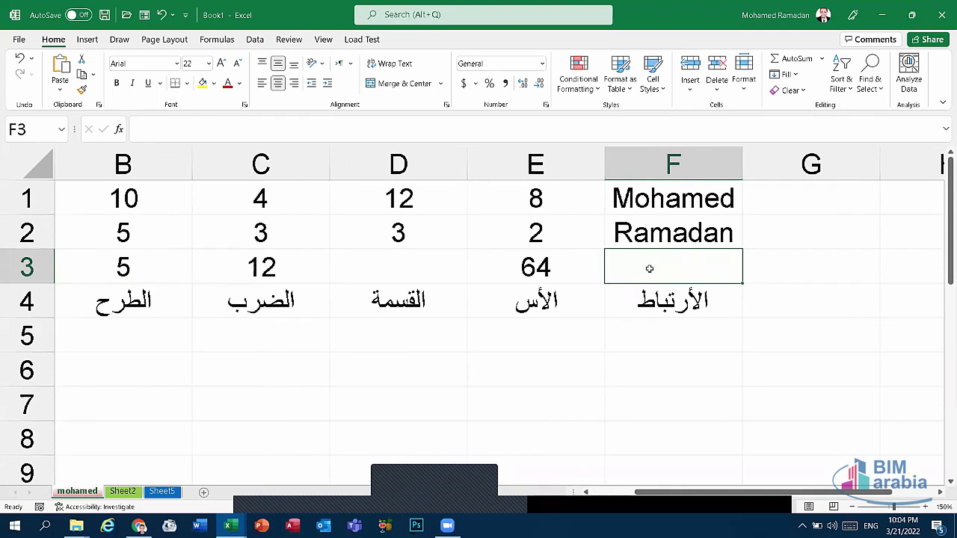
pyautogui.click(652, 195)
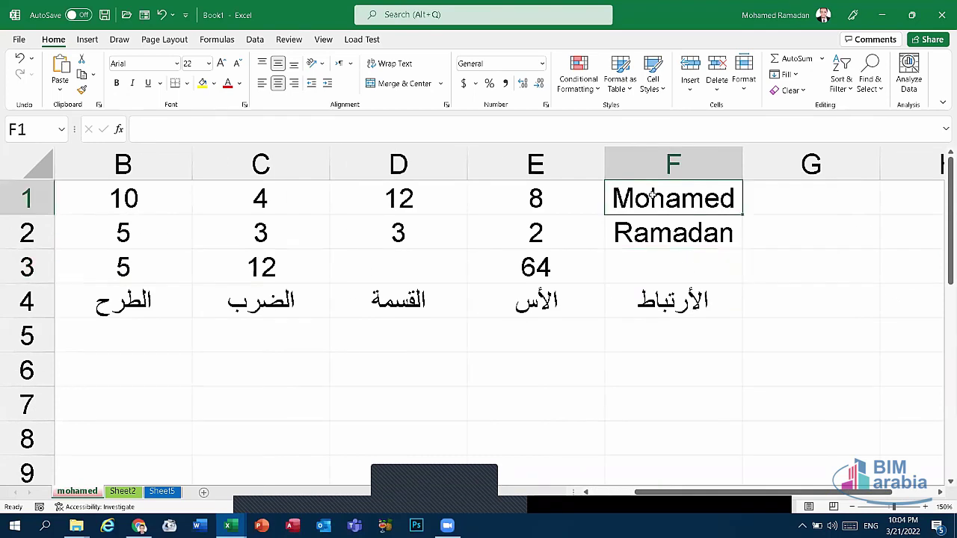
pyautogui.click(654, 238)
pyautogui.click(636, 269)
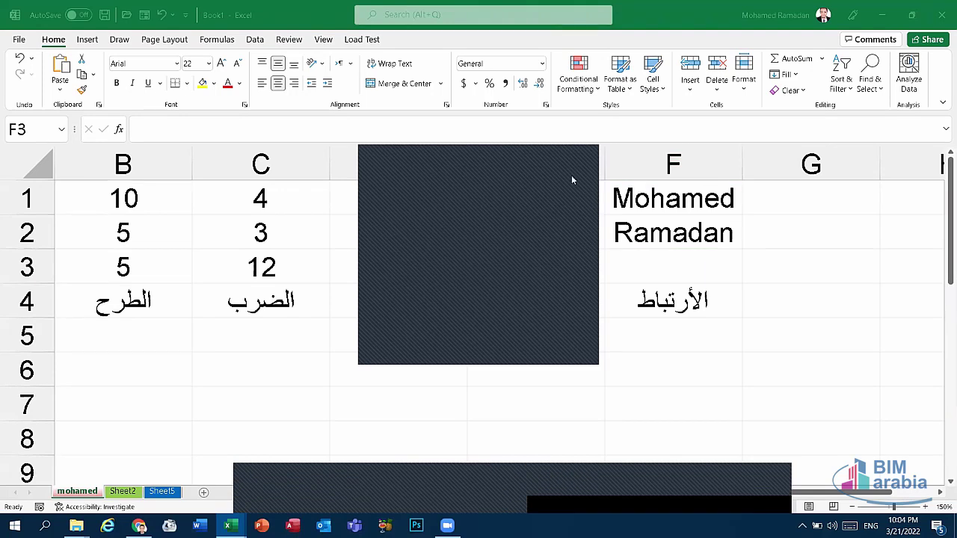
pyautogui.click(583, 160)
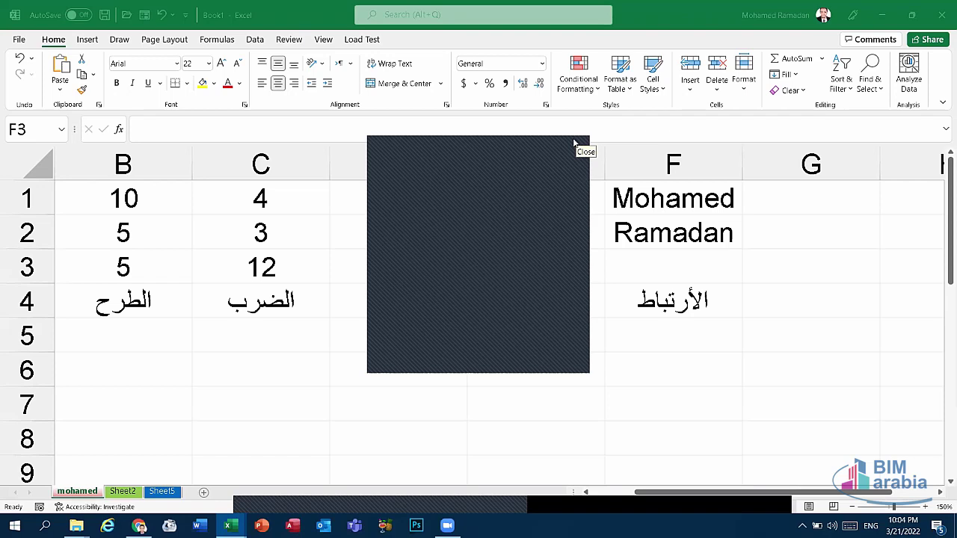
pyautogui.click(573, 142)
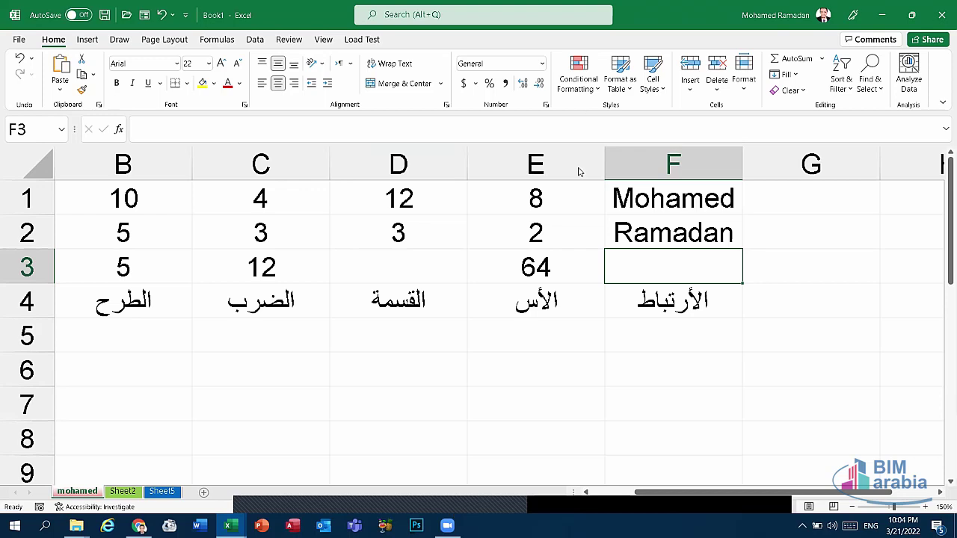
pyautogui.click(651, 260)
# Enter a formula in F3 adding the quoted first and last name with +, giving #VALUE!
pyautogui.write('+')
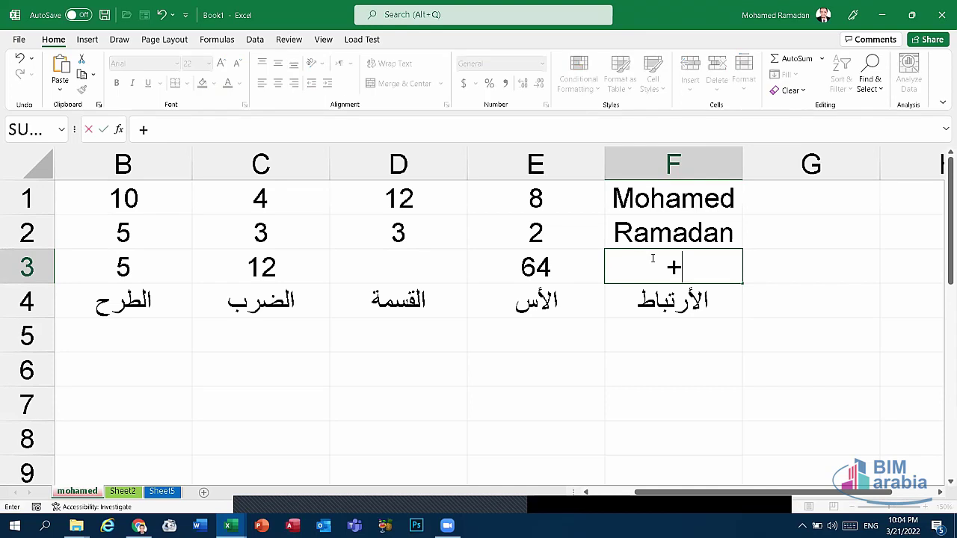
pyautogui.press('BackSpace')
pyautogui.write('=')
pyautogui.write('"')
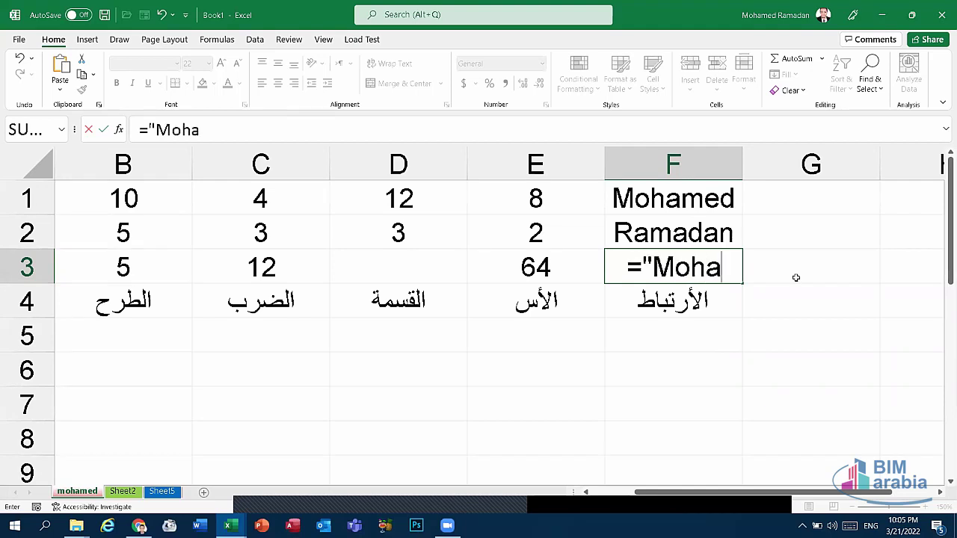
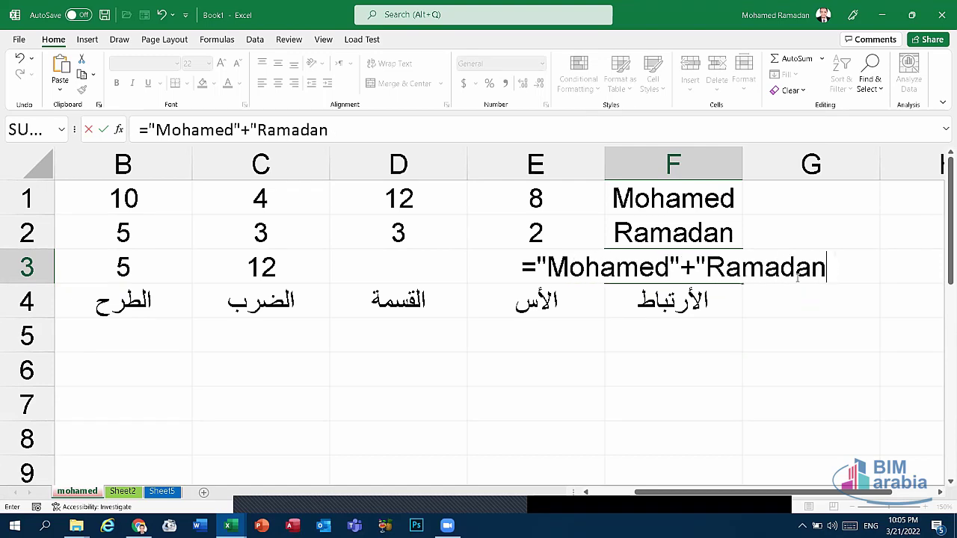
pyautogui.write('"')
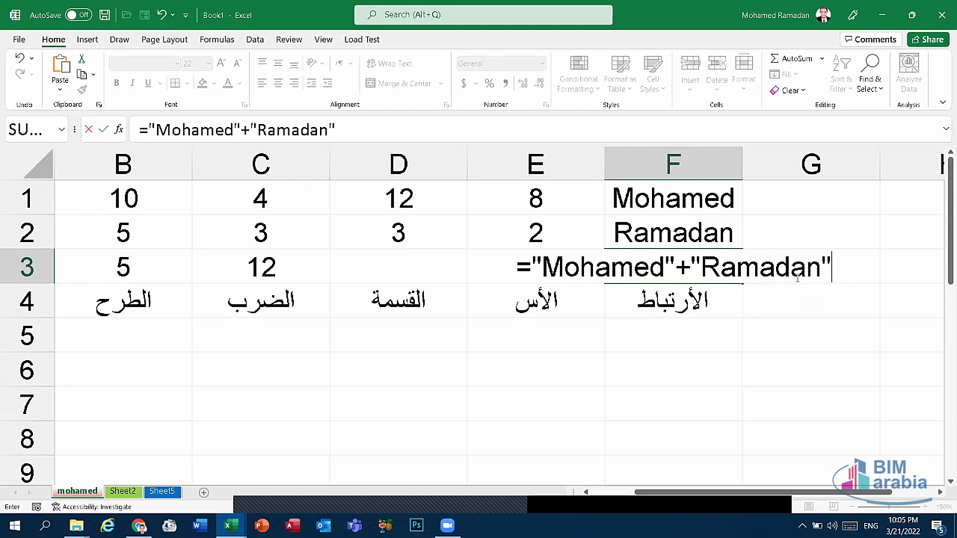
pyautogui.press('Return')
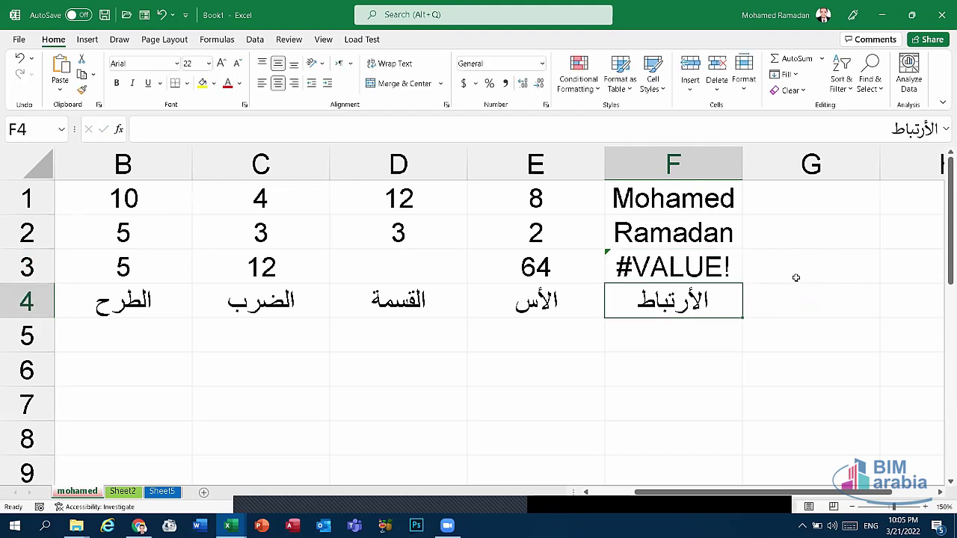
# Inspect F3's #VALUE! error and set its number format to Text
pyautogui.click(705, 261)
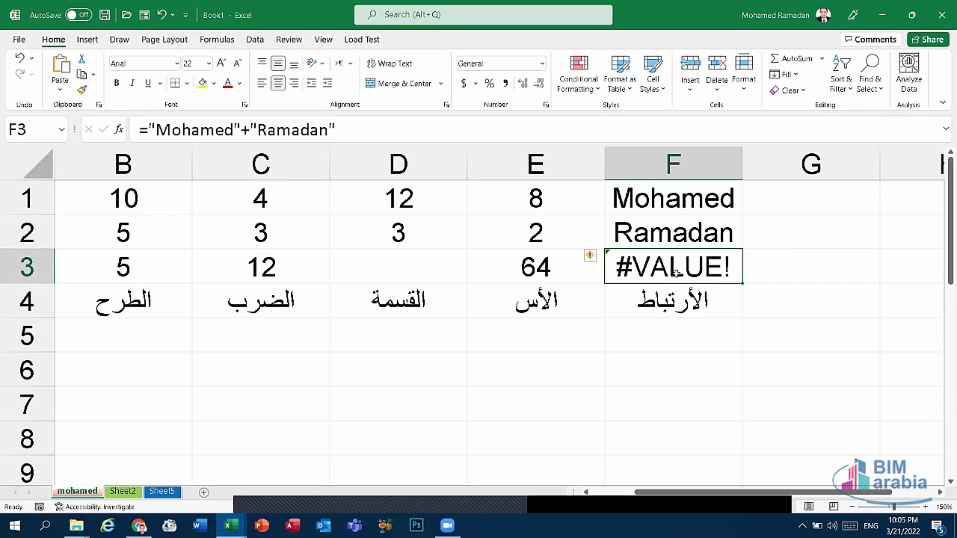
pyautogui.doubleClick(686, 264)
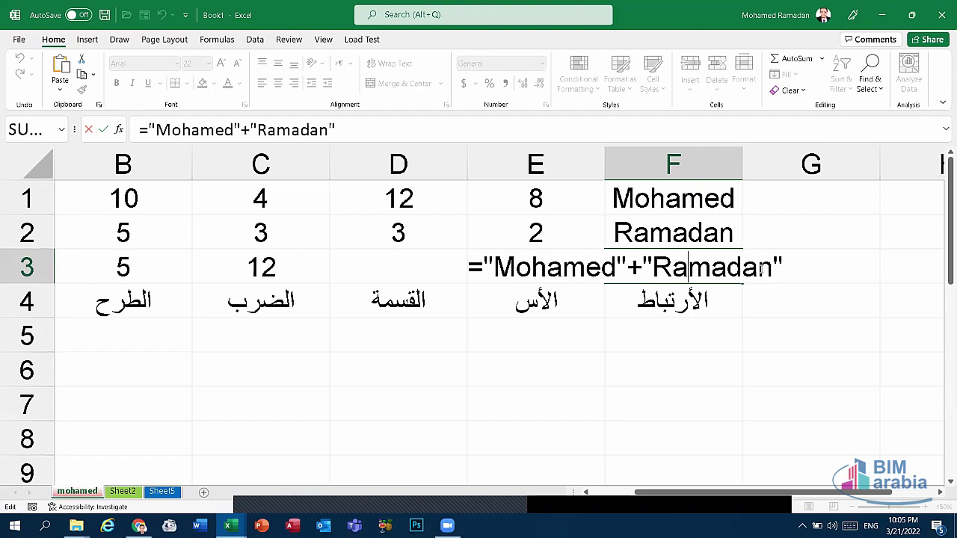
pyautogui.press('Return')
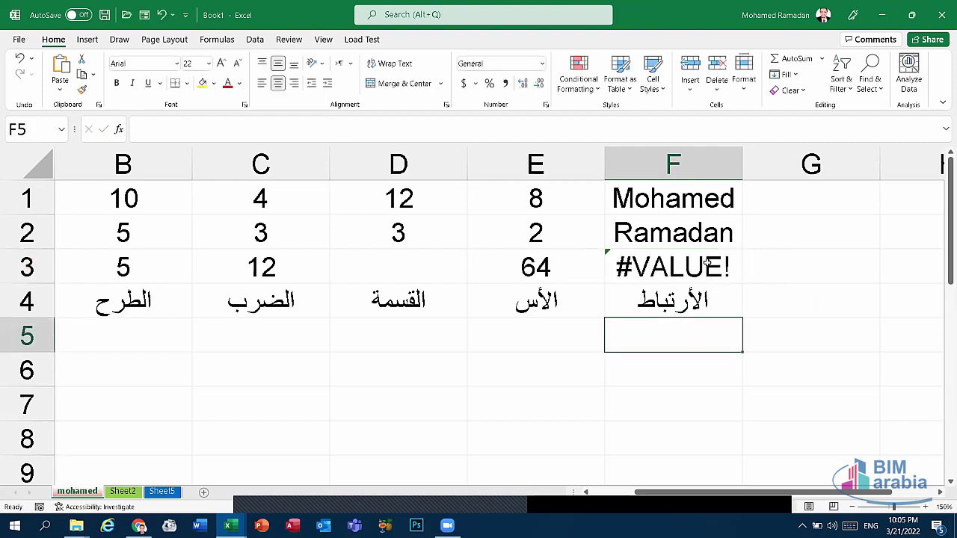
pyautogui.click(607, 256)
pyautogui.click(542, 67)
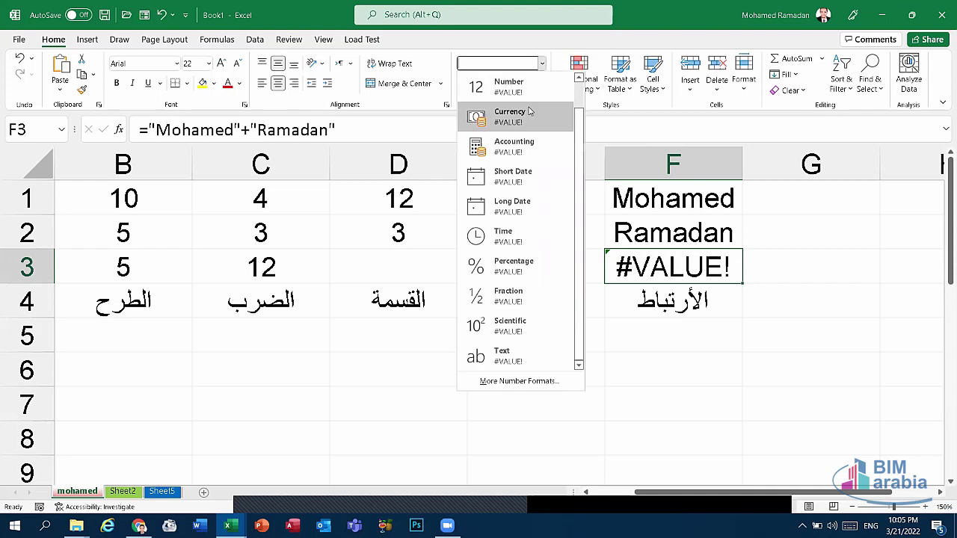
pyautogui.click(532, 367)
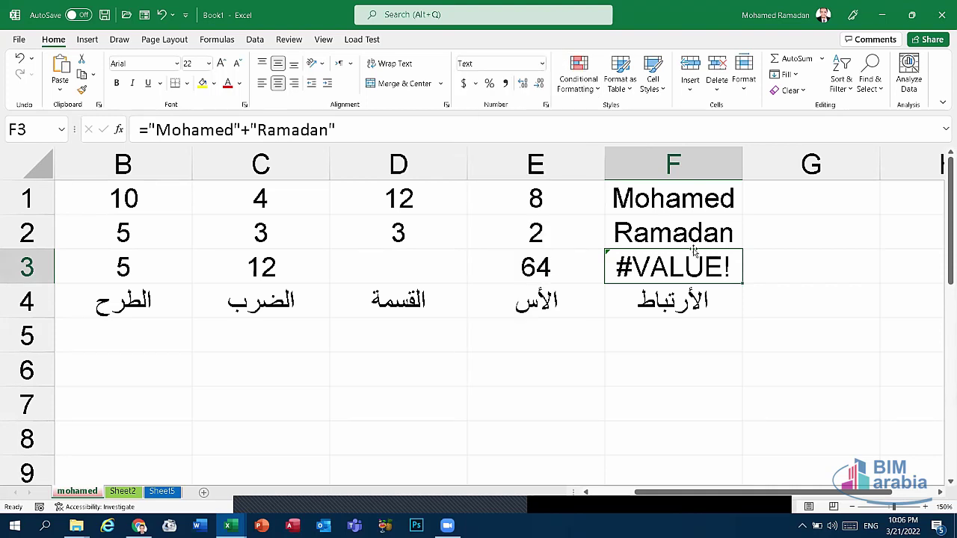
# Replace the + in F3's formula with & to join the two quoted names
pyautogui.doubleClick(699, 274)
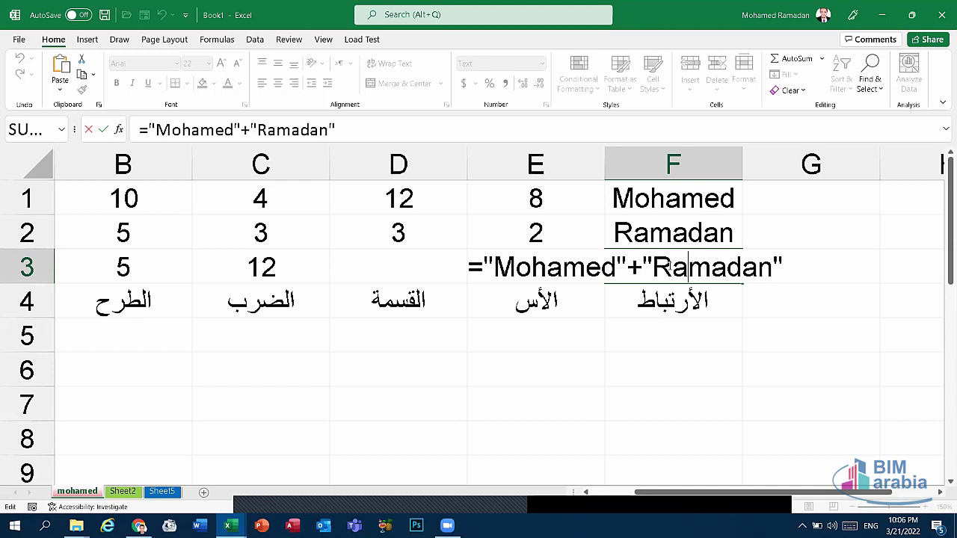
pyautogui.doubleClick(635, 268)
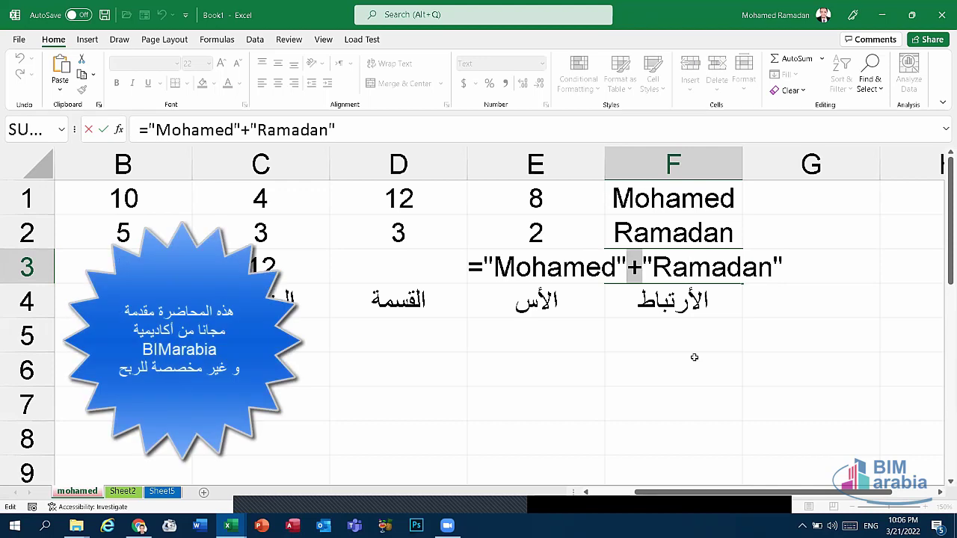
pyautogui.write('&')
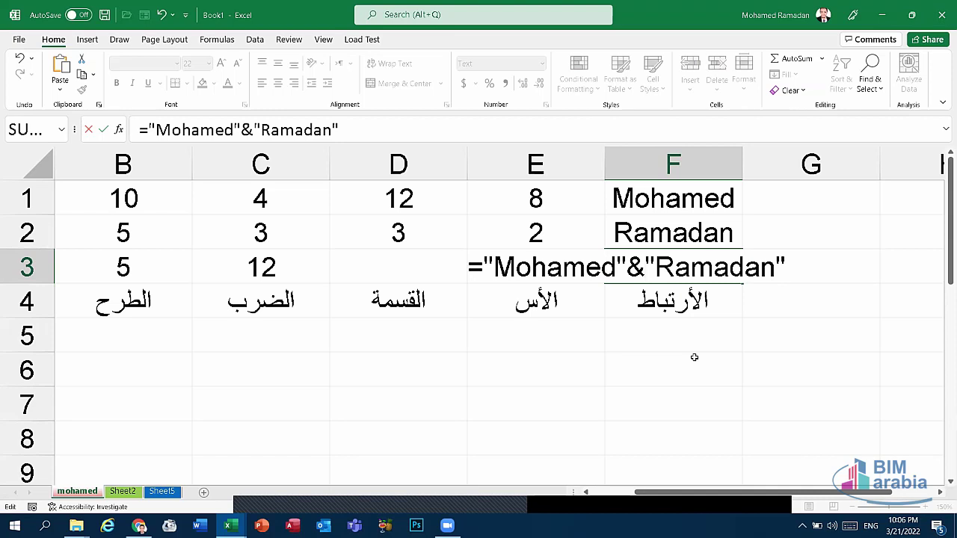
# Commit the & formula, then erase the formula text from F3
pyautogui.press('Return')
pyautogui.click(672, 267)
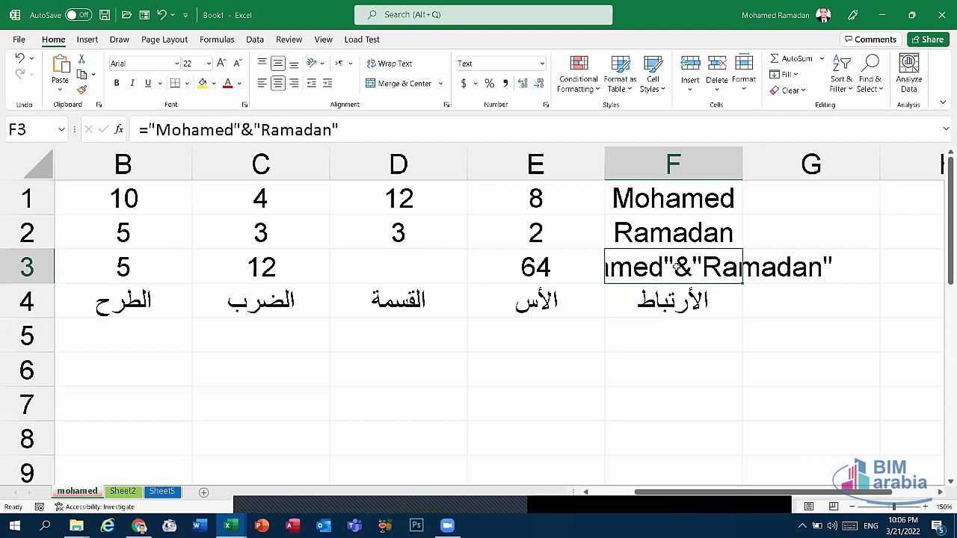
pyautogui.doubleClick(691, 267)
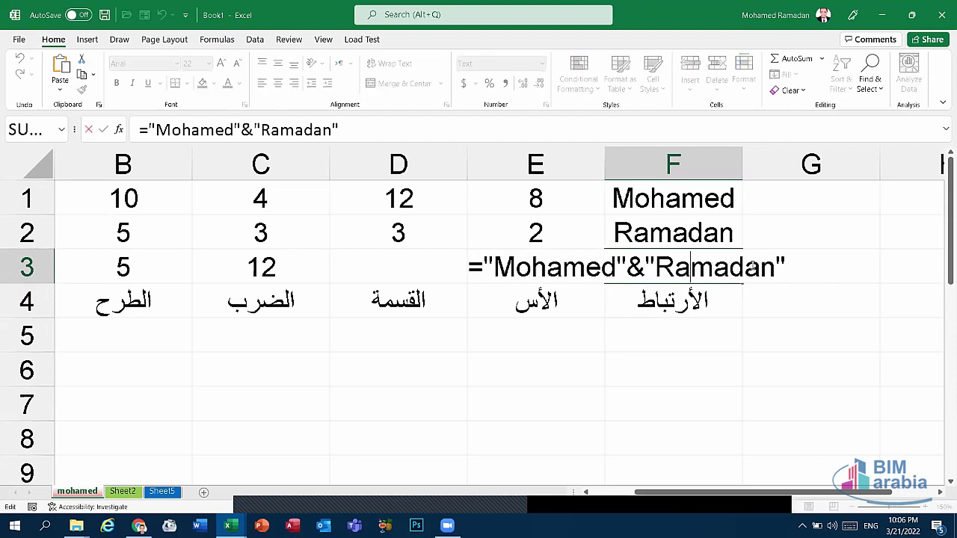
pyautogui.moveTo(785, 267); pyautogui.dragTo(512, 286)
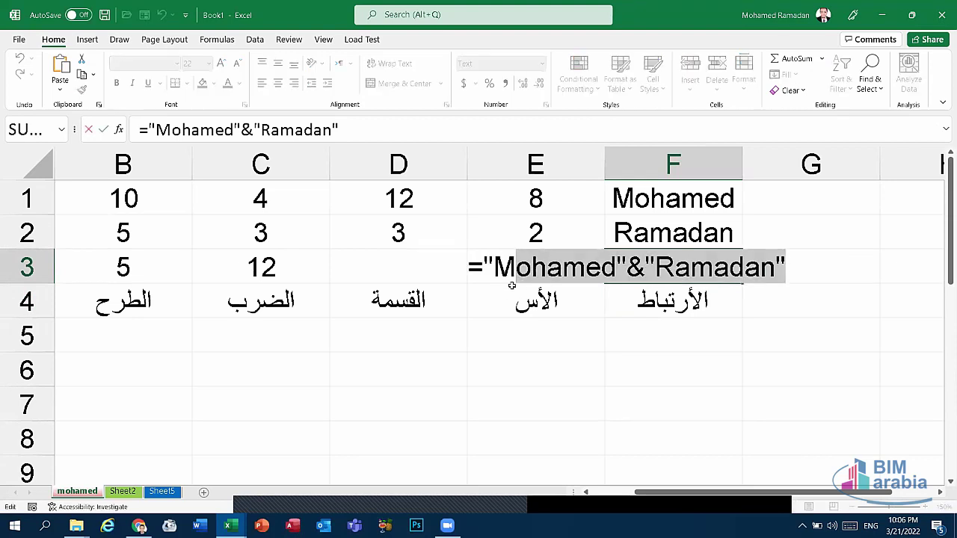
pyautogui.press('BackSpace')
pyautogui.press('BackSpace')
pyautogui.press('BackSpace')
pyautogui.press('BackSpace')
pyautogui.click(672, 320)
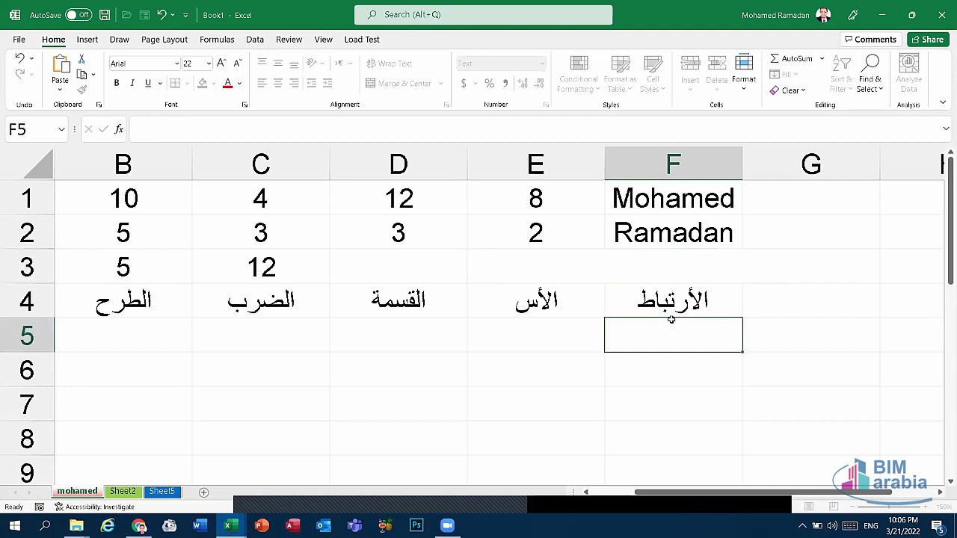
# Enter =F1&F2 in F3 to join the cell references
pyautogui.click(650, 268)
pyautogui.write('=')
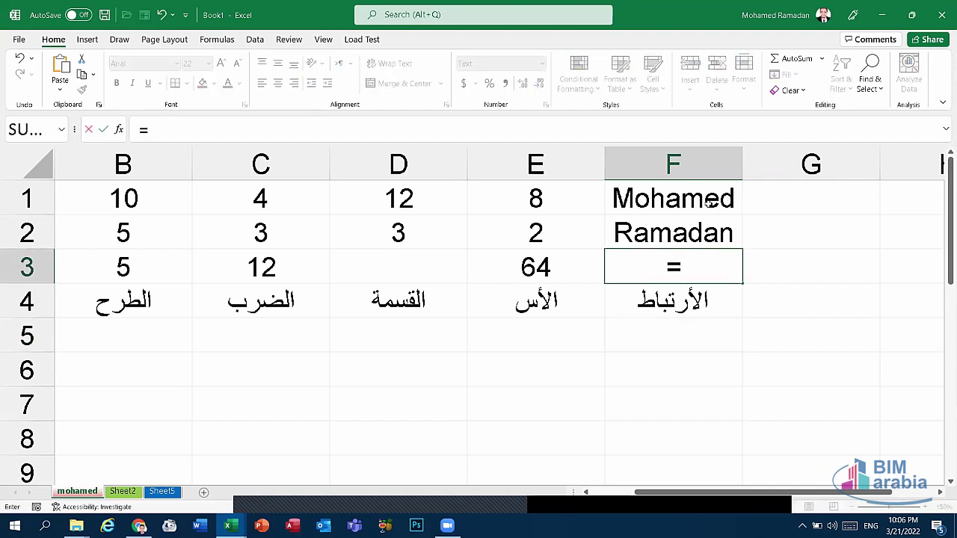
pyautogui.click(710, 200)
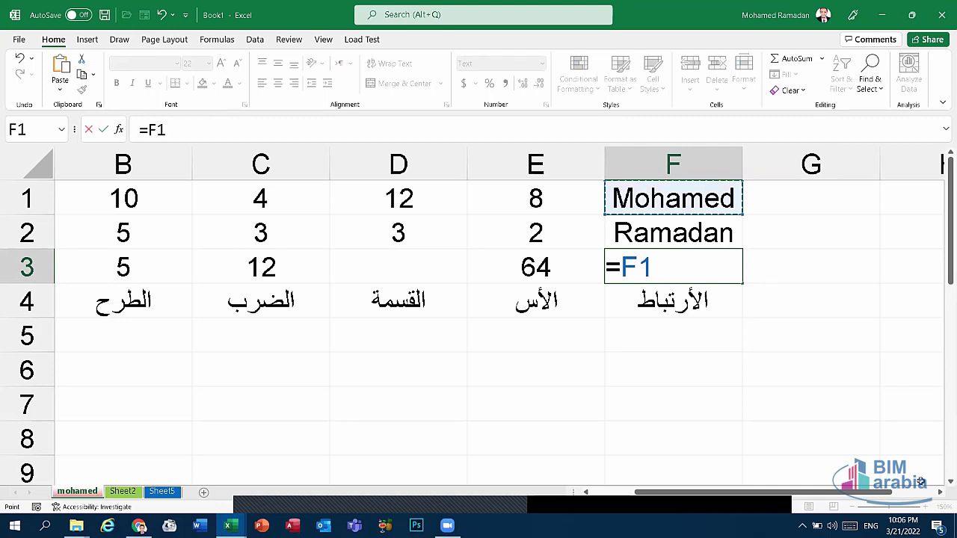
pyautogui.write('&')
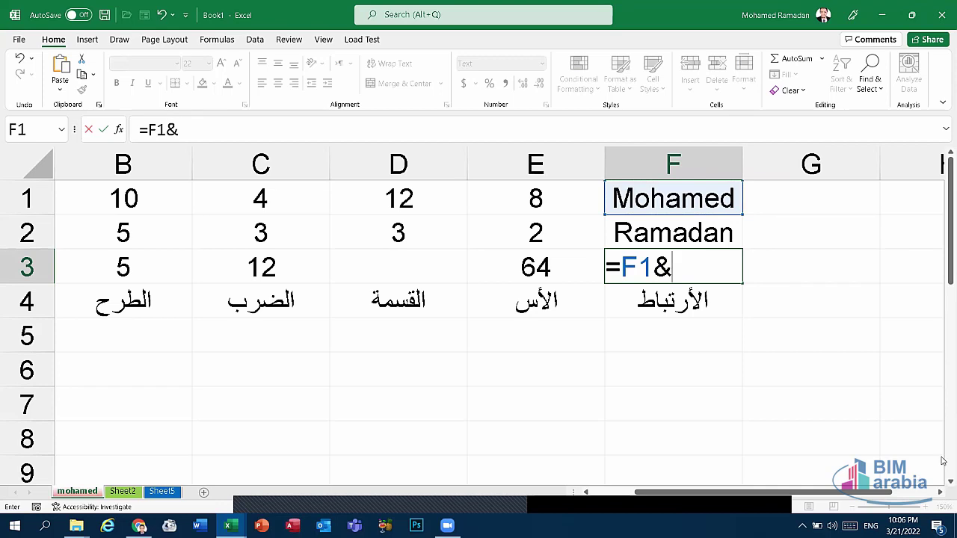
pyautogui.click(677, 233)
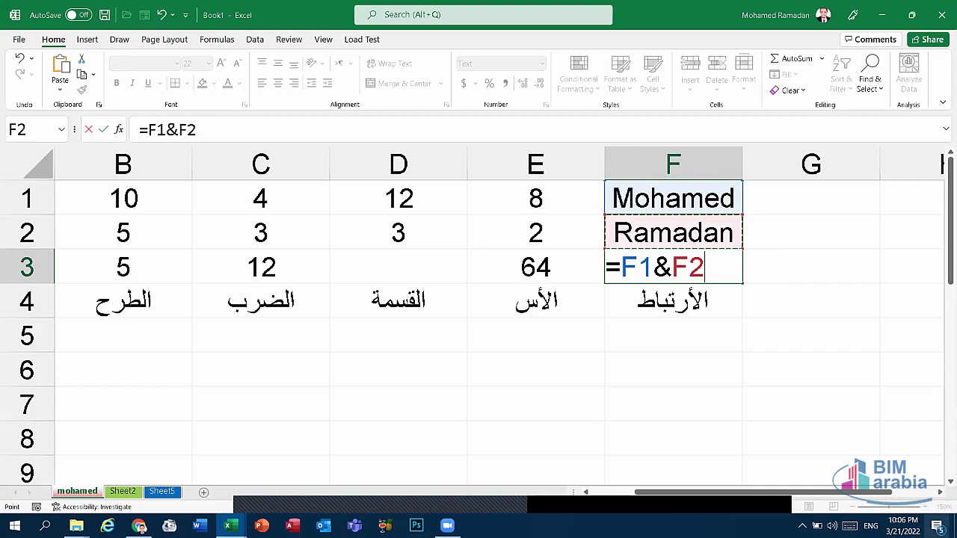
pyautogui.press('Return')
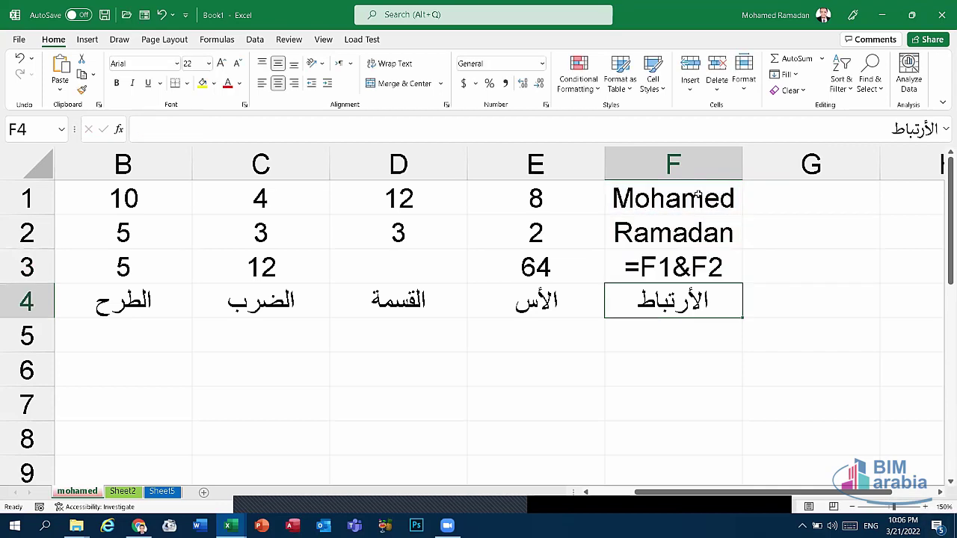
pyautogui.click(692, 254)
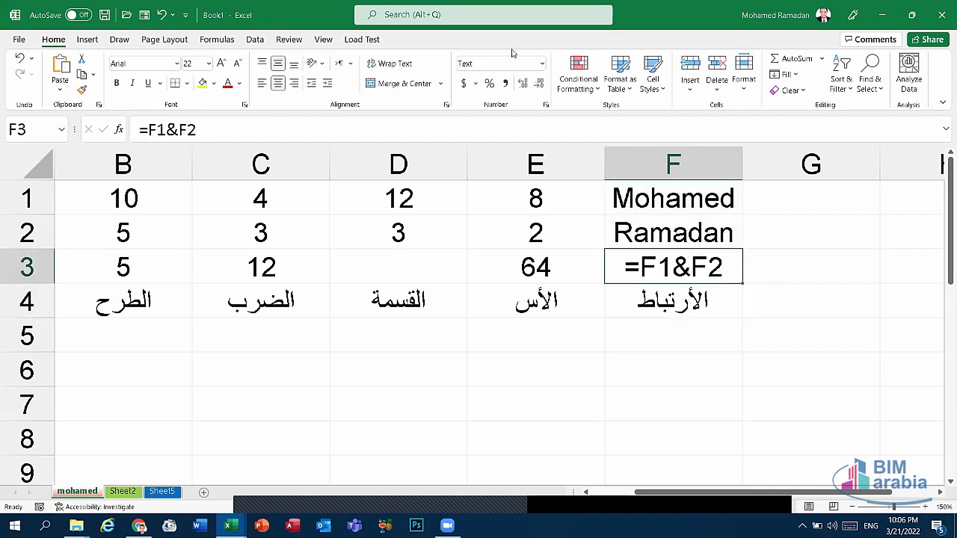
# Switch F3 to General format, recalculate it, and autofit column F to the joined name
pyautogui.click(543, 64)
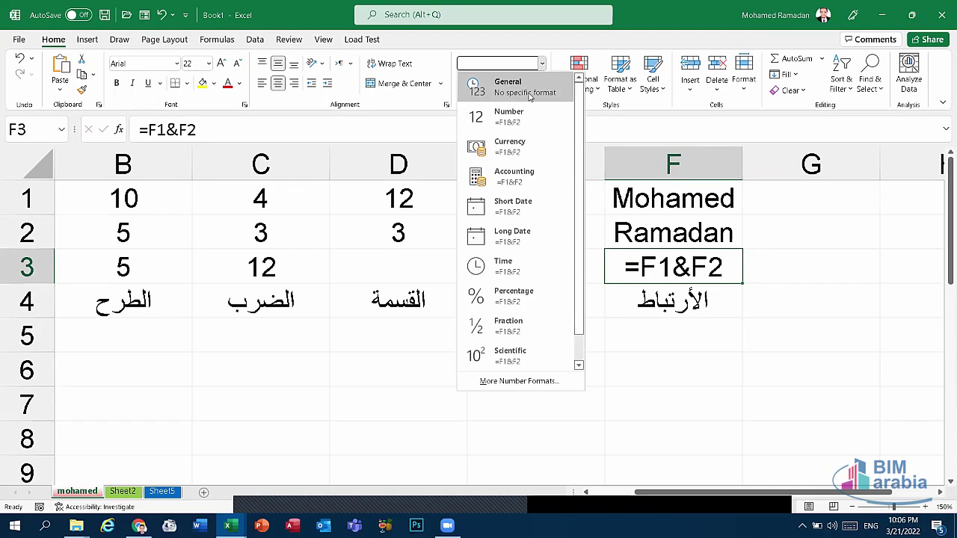
pyautogui.click(529, 95)
pyautogui.doubleClick(727, 277)
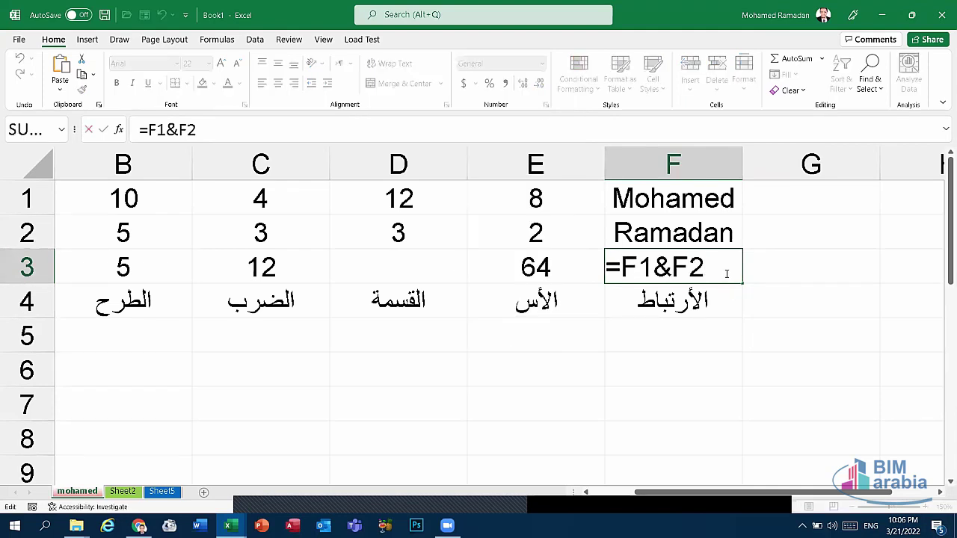
pyautogui.press('Return')
pyautogui.click(722, 273)
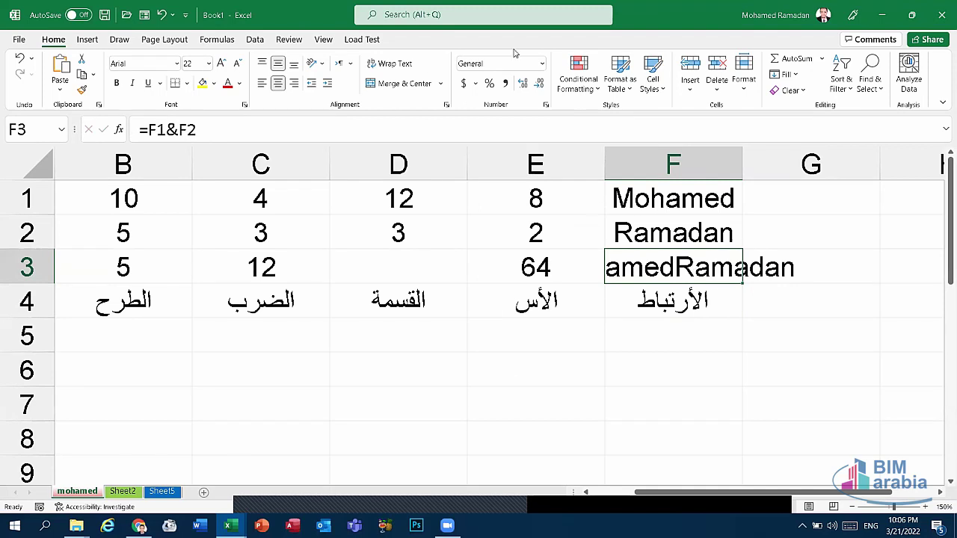
pyautogui.doubleClick(742, 163)
# Rebuild F3 as =F1&F2 so it displays the first and last names joined
pyautogui.click(743, 197)
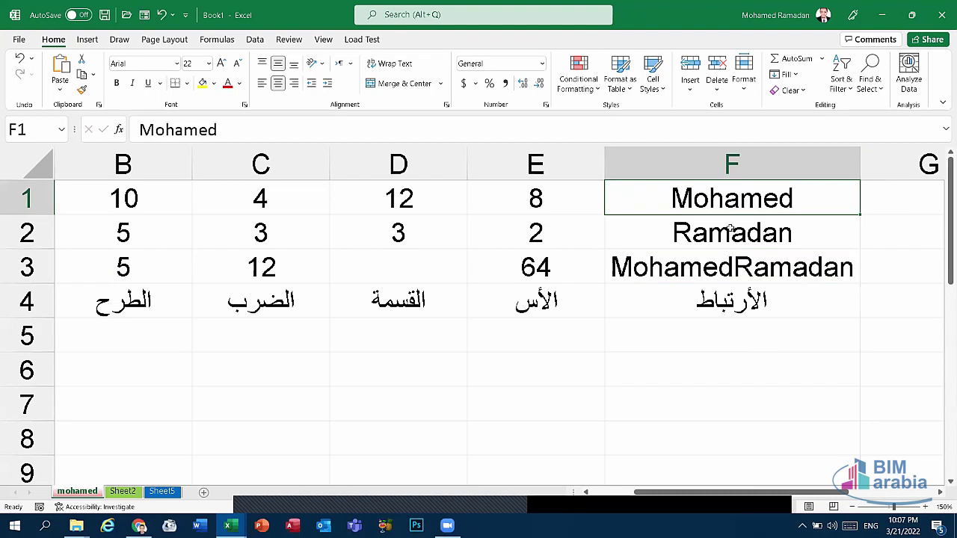
pyautogui.click(730, 228)
pyautogui.click(737, 261)
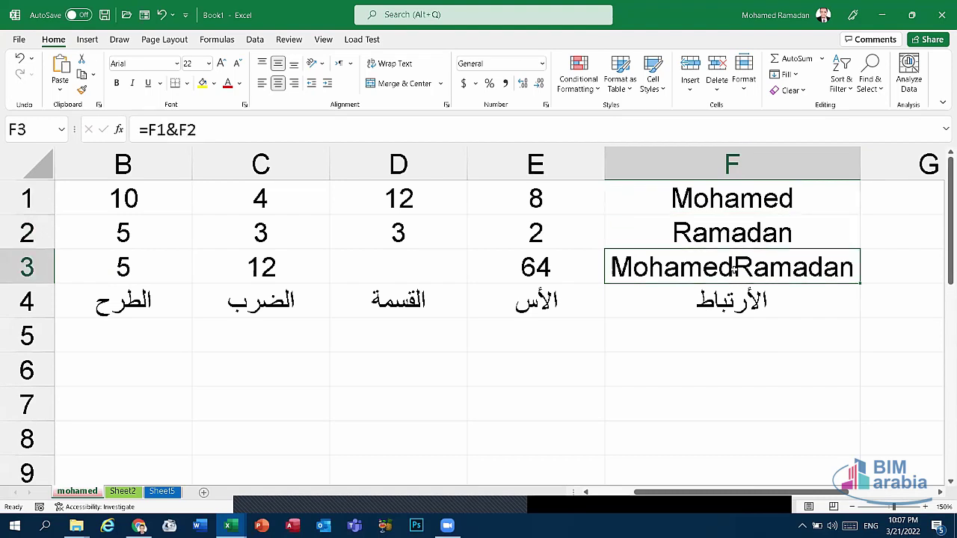
pyautogui.doubleClick(733, 261)
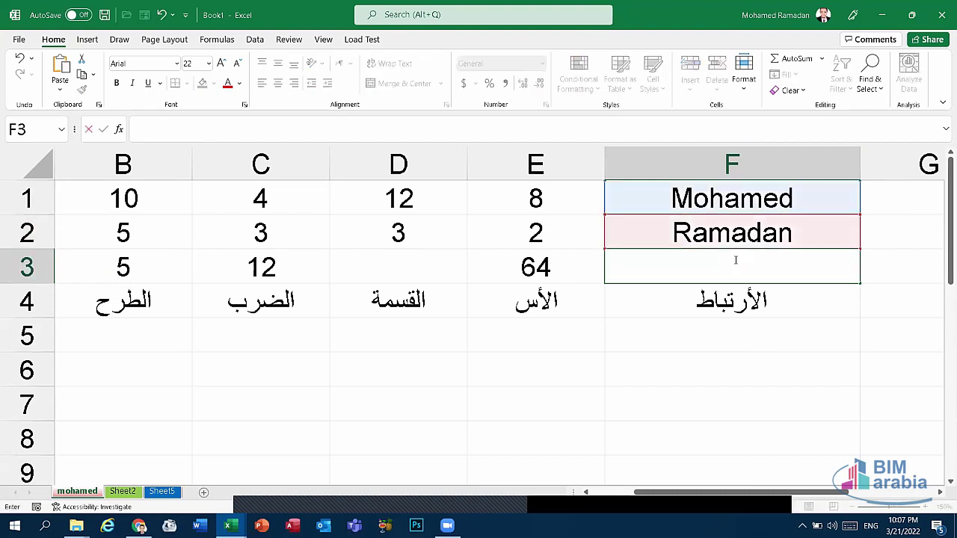
pyautogui.write('=')
pyautogui.click(742, 211)
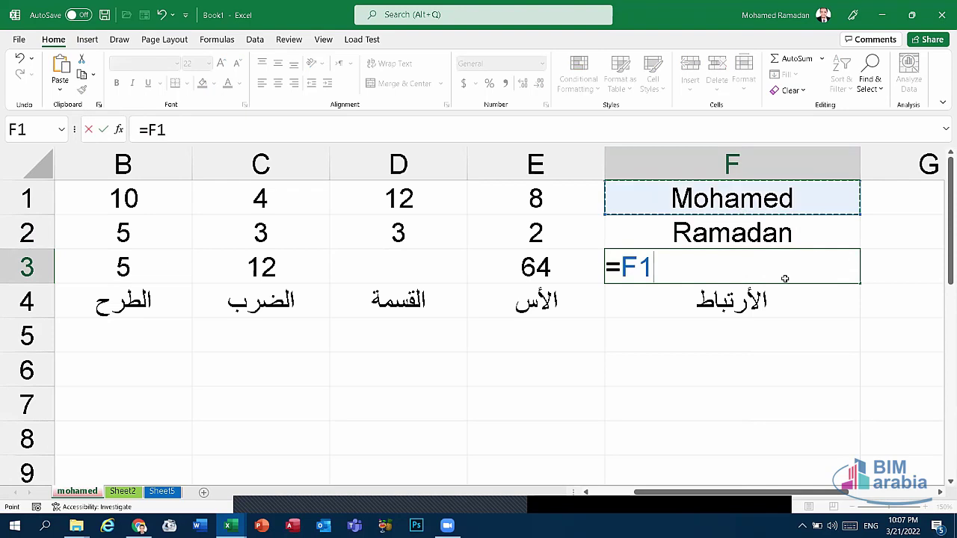
pyautogui.write('&')
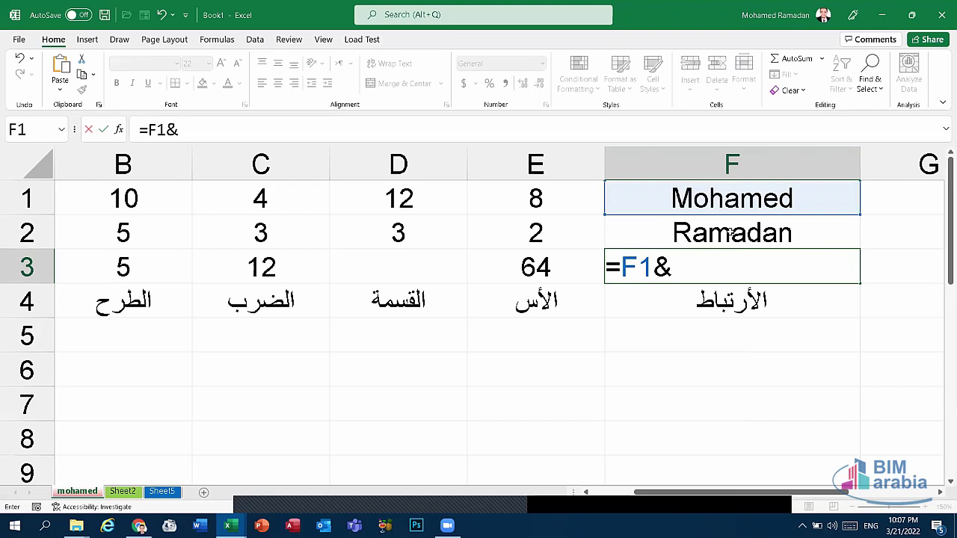
pyautogui.click(747, 232)
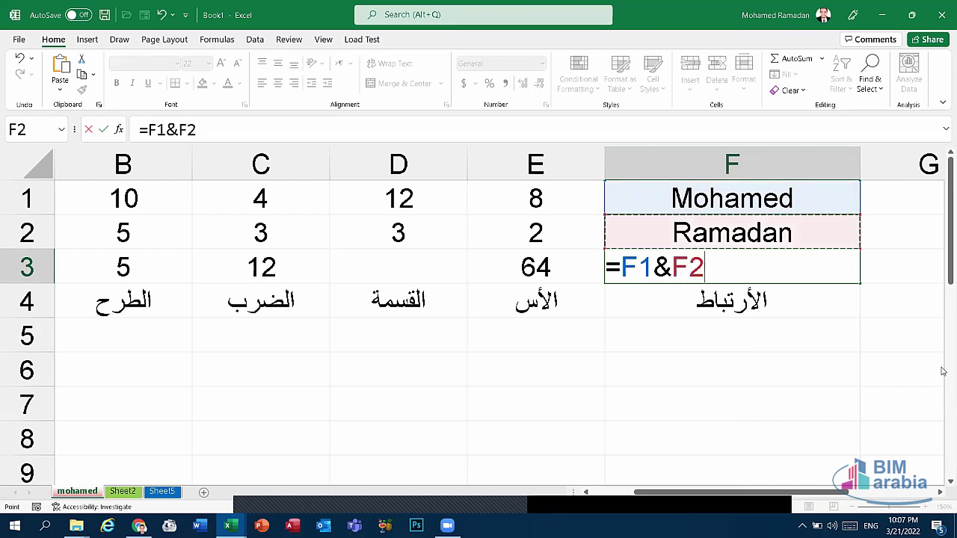
pyautogui.press('Return')
pyautogui.click(725, 260)
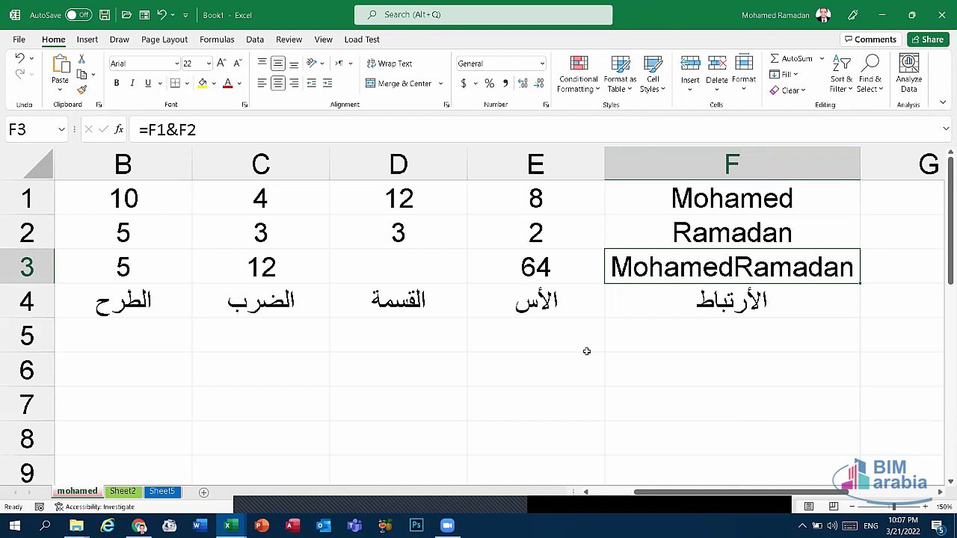
# Re-enter =E1^E2 in E3 so it shows 64, then select D6
pyautogui.click(542, 273)
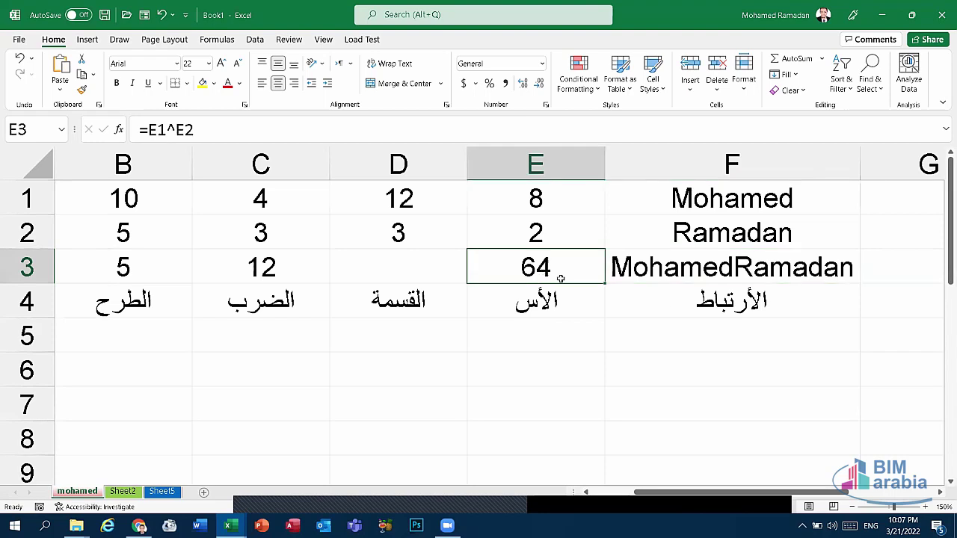
pyautogui.write('=')
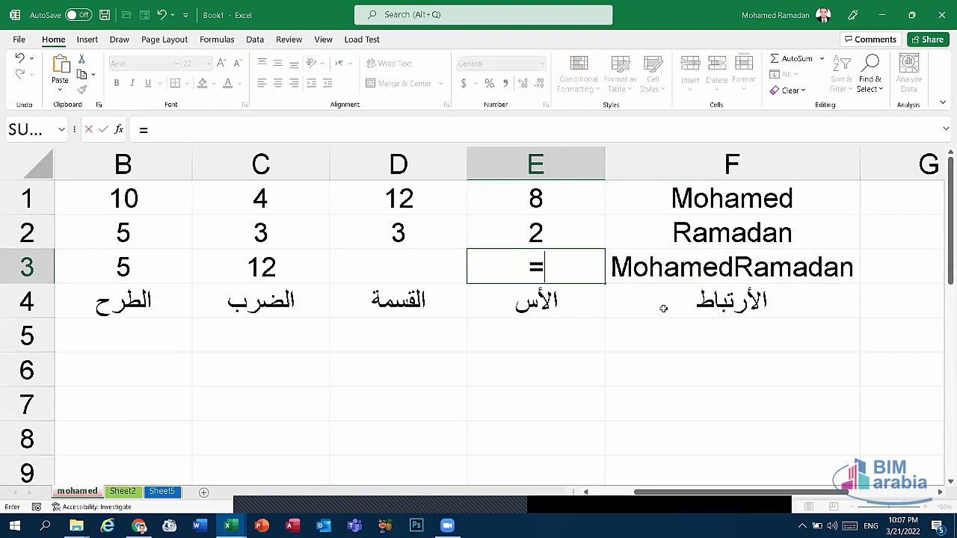
pyautogui.click(566, 199)
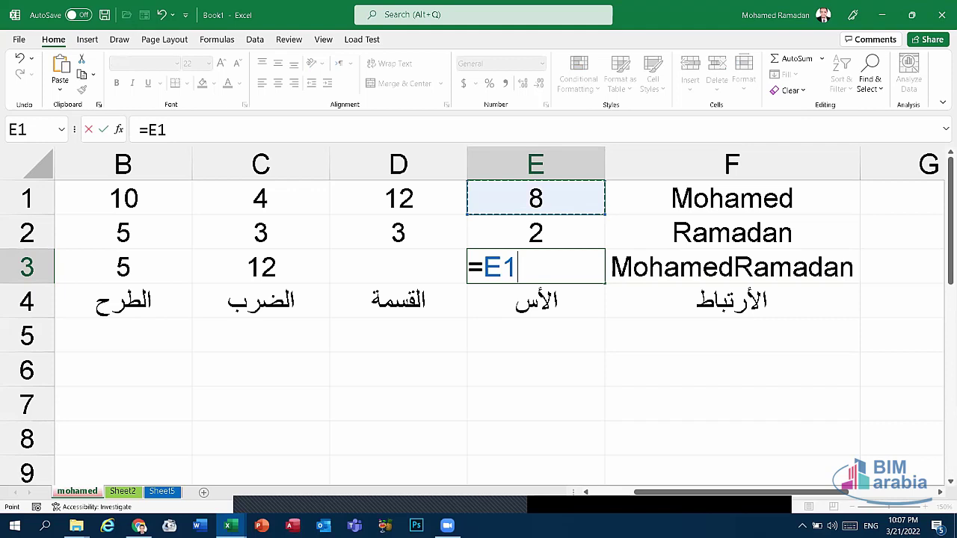
pyautogui.write('^')
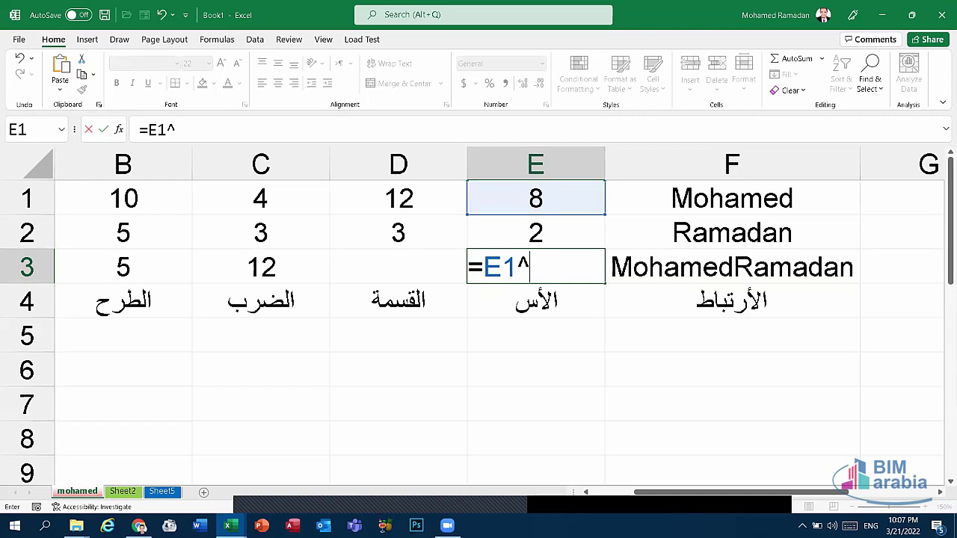
pyautogui.click(536, 232)
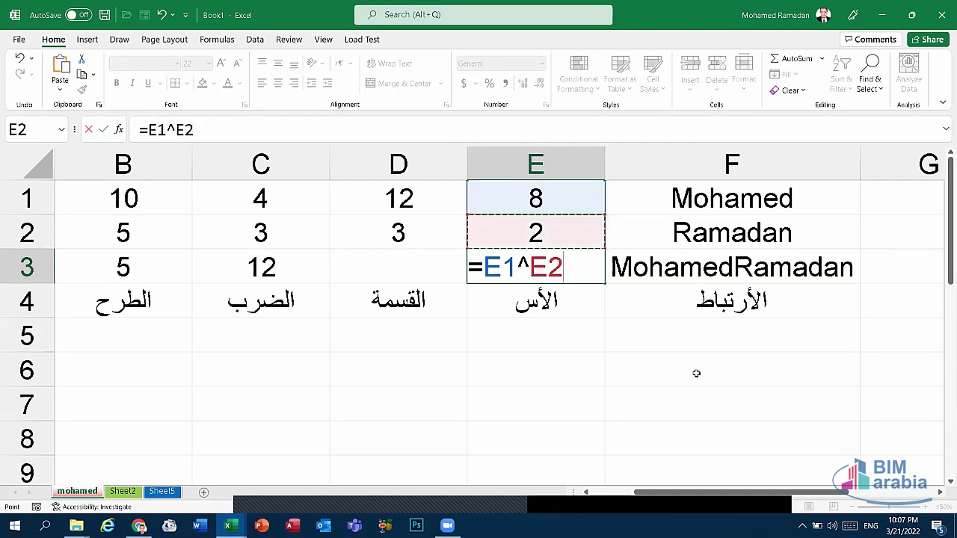
pyautogui.press('Return')
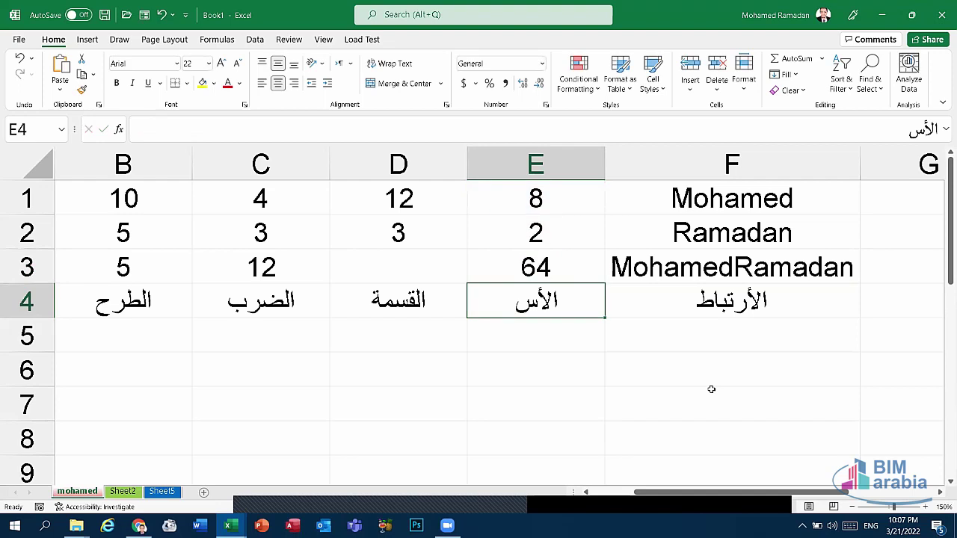
pyautogui.press('Up')
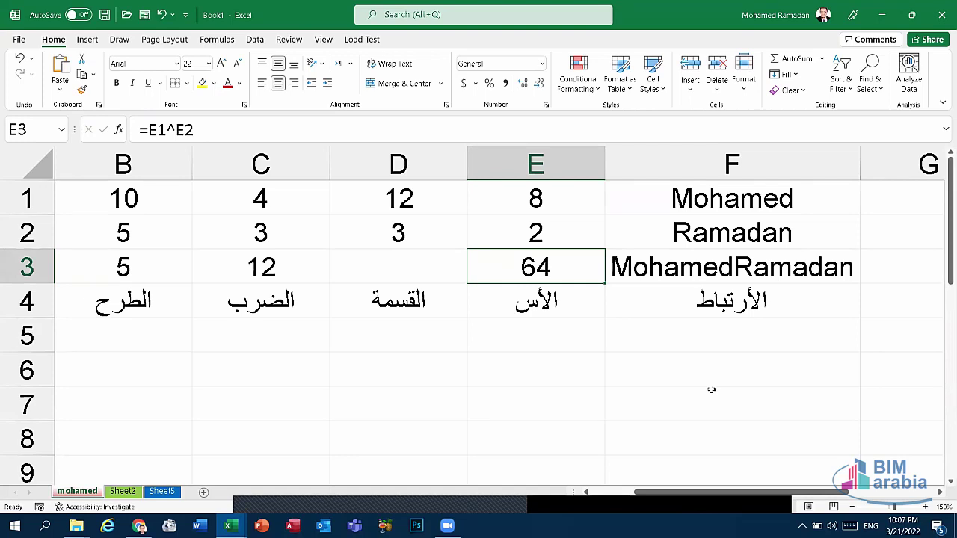
pyautogui.click(417, 357)
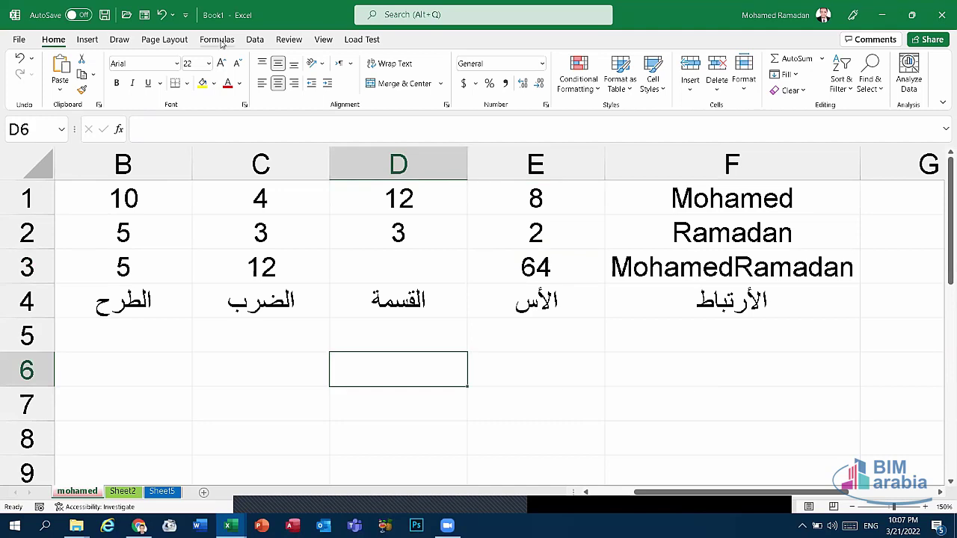
# Show the Formulas tab's AutoSum function list, then close it
pyautogui.click(217, 39)
pyautogui.click(66, 88)
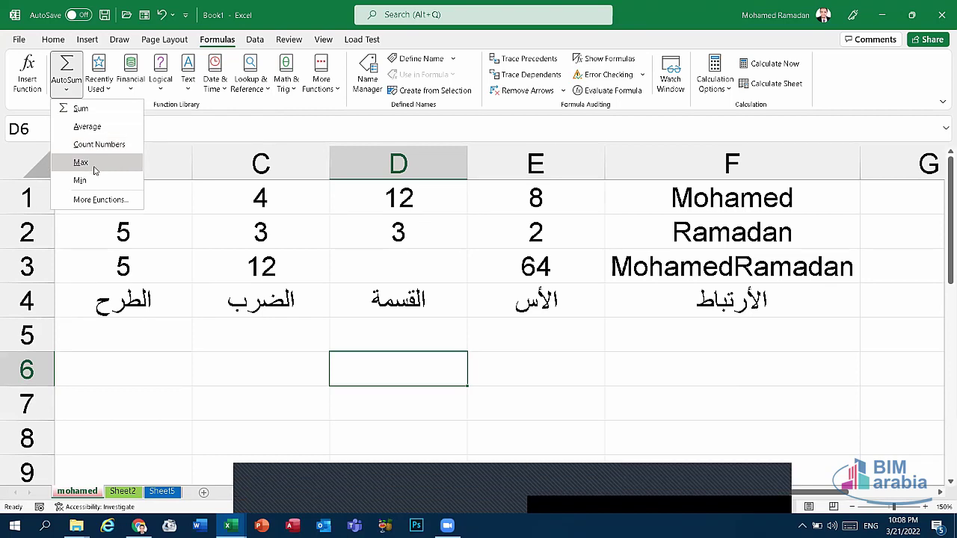
pyautogui.click(116, 336)
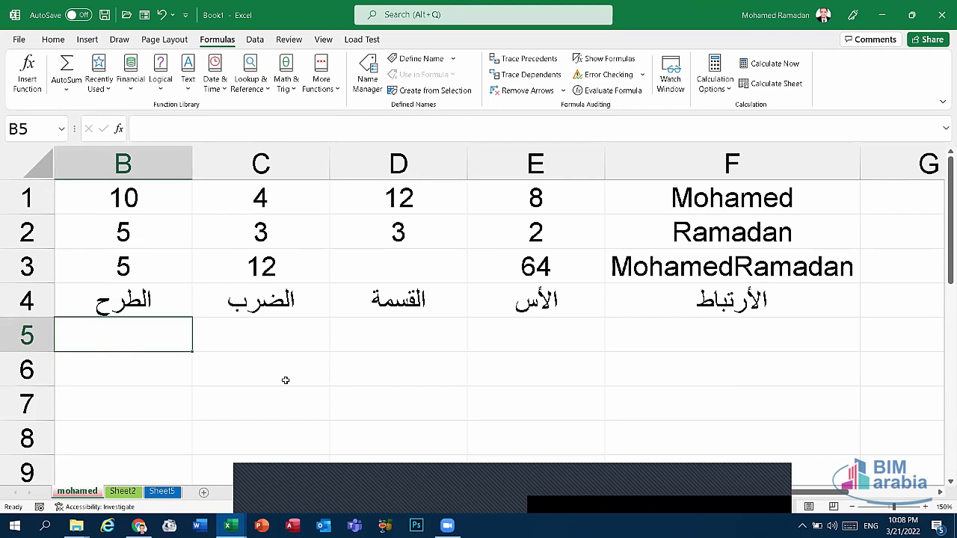
# Start =SUM(B1 in B5, then cancel it, leaving B5 empty
pyautogui.write('=')
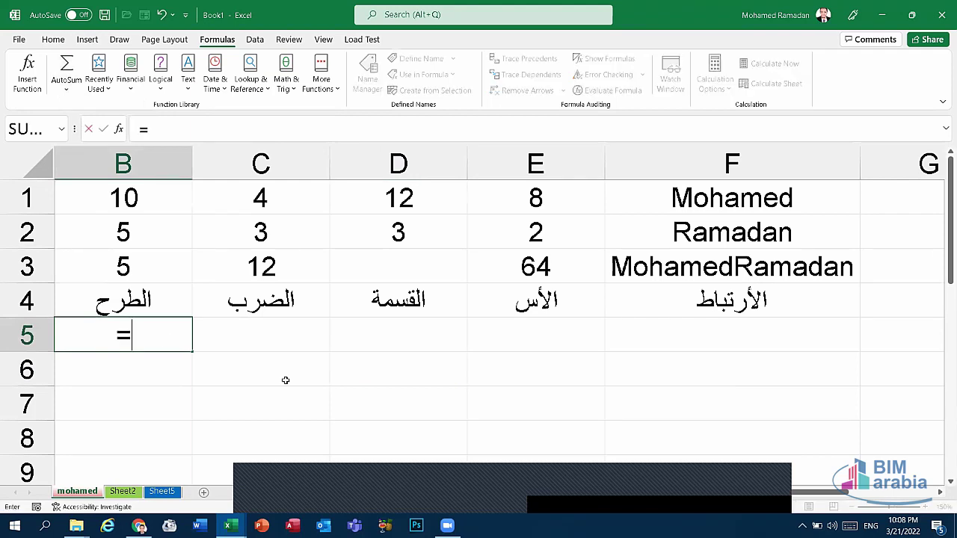
pyautogui.write('sum')
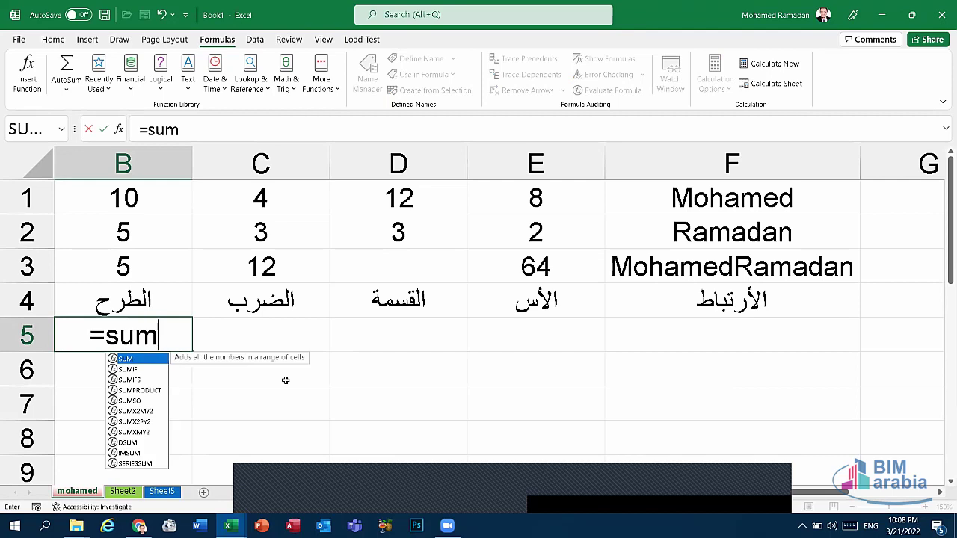
pyautogui.write('(')
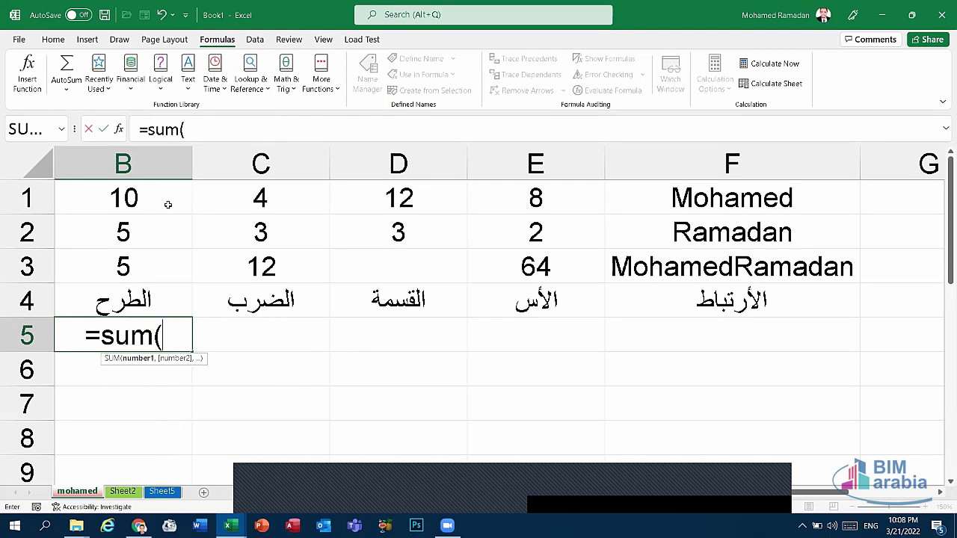
pyautogui.click(165, 196)
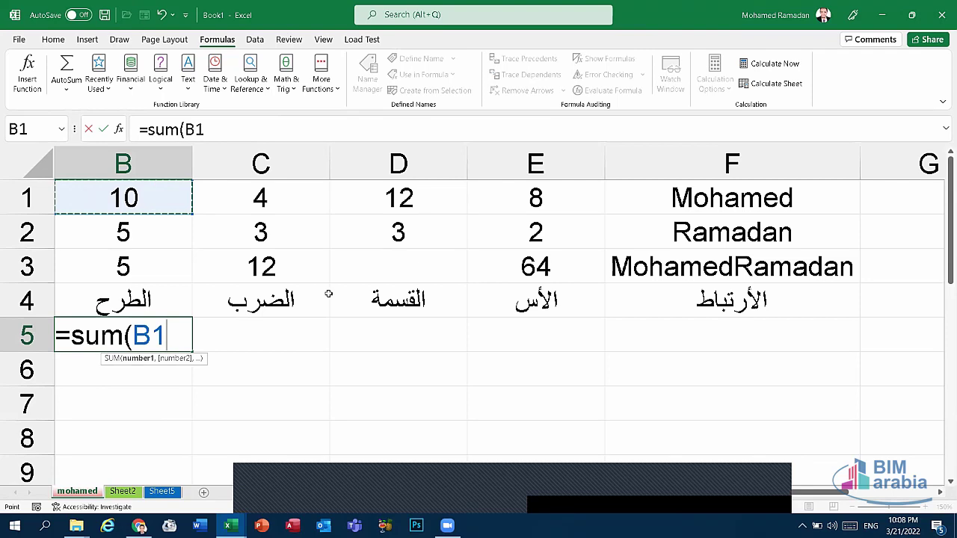
pyautogui.press('BackSpace')
pyautogui.press('BackSpace')
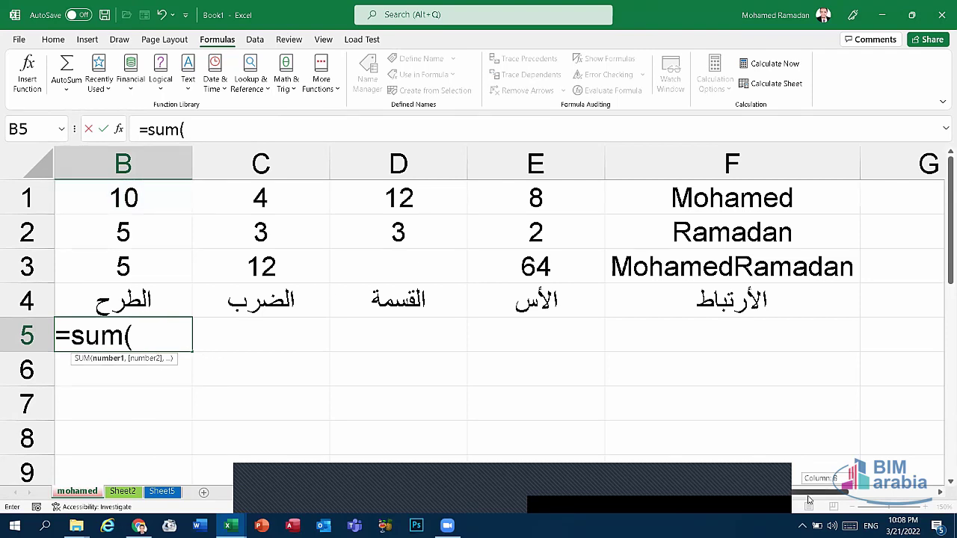
pyautogui.moveTo(808, 499); pyautogui.dragTo(466, 350)
pyautogui.press('BackSpace')
pyautogui.press('BackSpace')
pyautogui.press('BackSpace')
# Enter =SUM(A1:A2) in A5 to total 10
pyautogui.press('Escape')
pyautogui.click(179, 338)
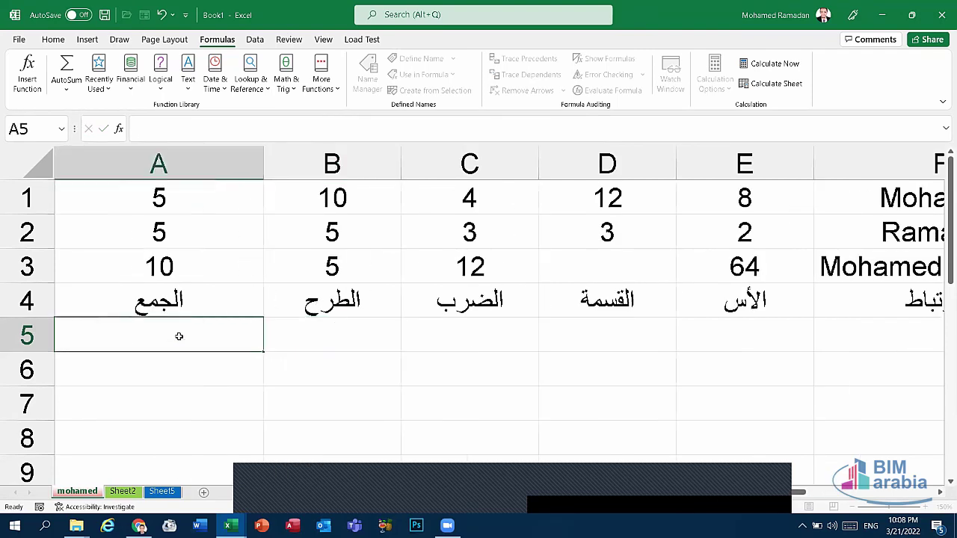
pyautogui.write('=su')
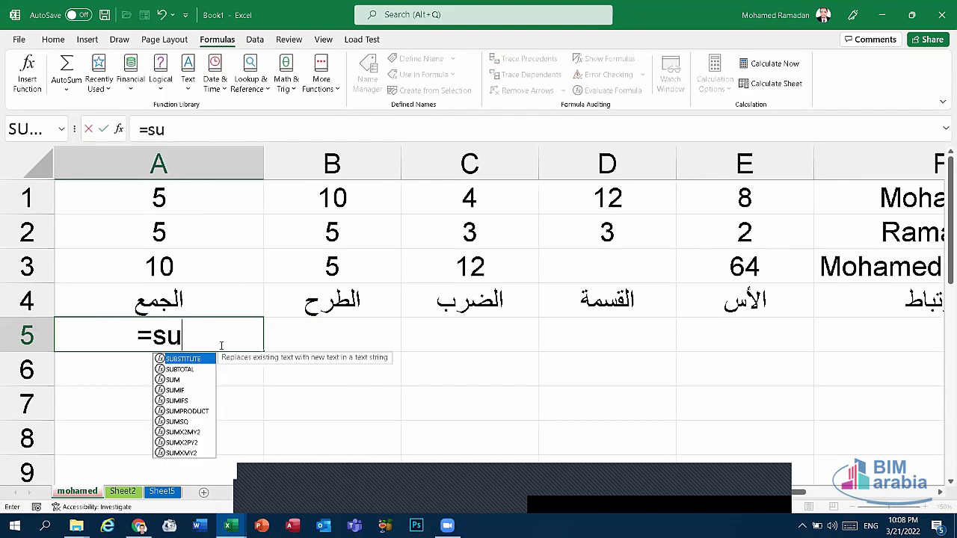
pyautogui.write('m(')
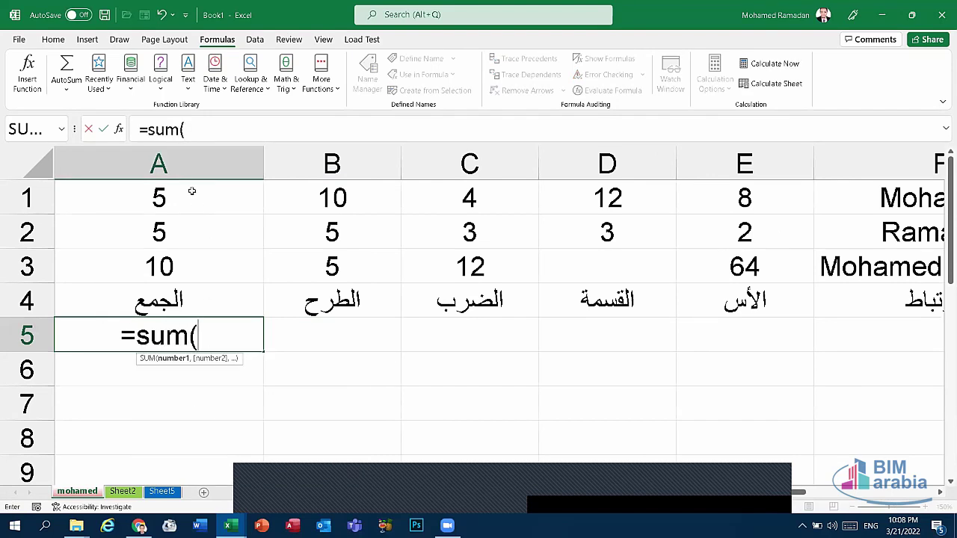
pyautogui.moveTo(191, 193)
pyautogui.mouseDown()
pyautogui.moveTo(173, 213)
pyautogui.moveTo(171, 199)
pyautogui.moveTo(169, 217)
pyautogui.moveTo(180, 185)
pyautogui.moveTo(180, 236)
pyautogui.mouseUp()
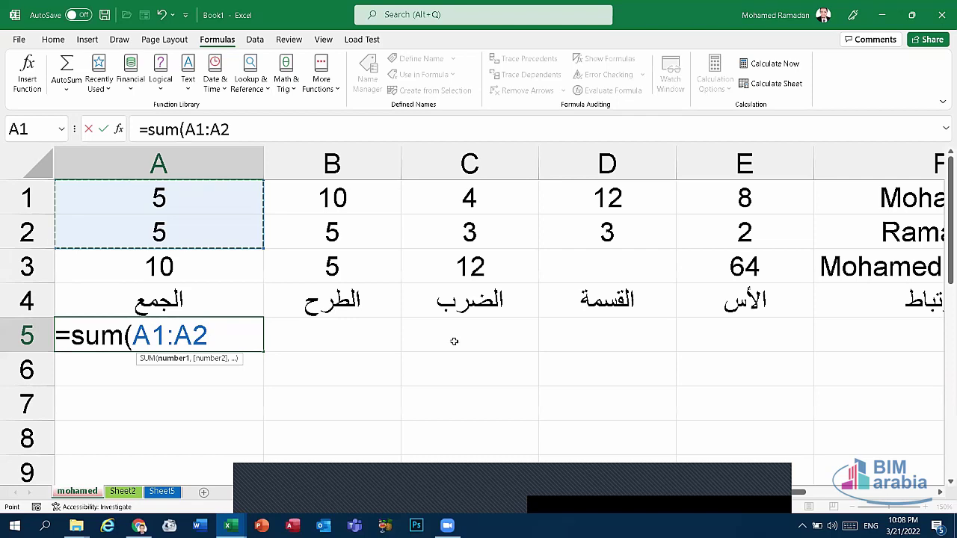
pyautogui.write(')')
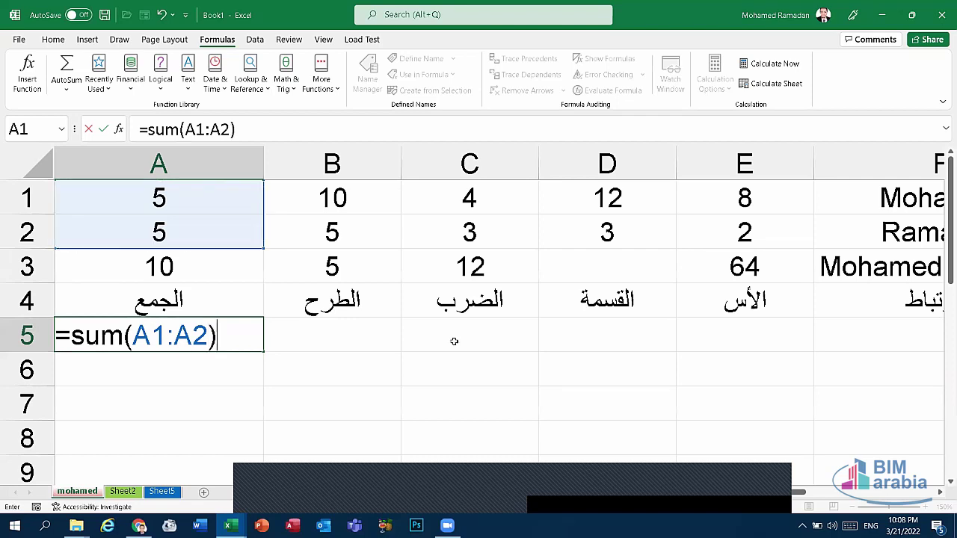
pyautogui.press('Return')
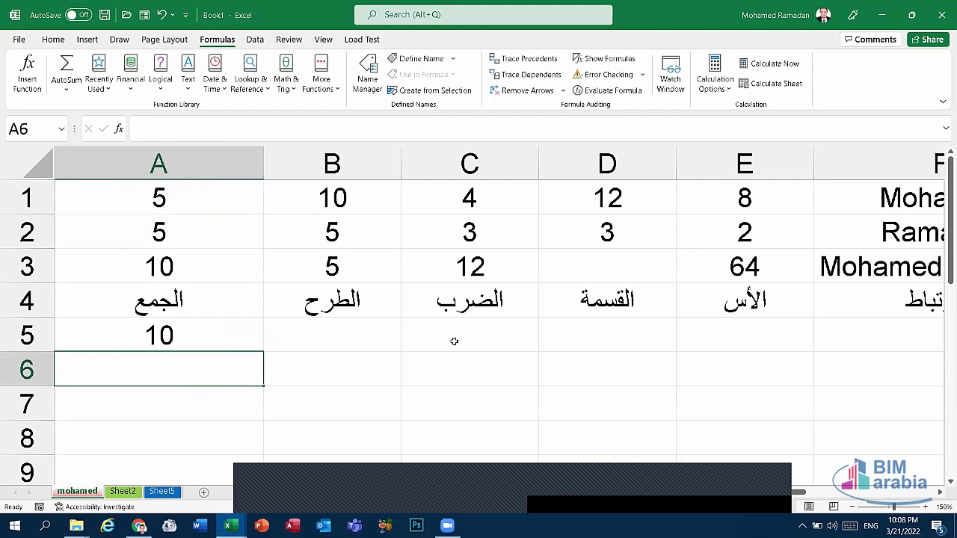
# Compare A5's SUM with A3's addition formula, then switch to the Intro+Project workbook
pyautogui.click(153, 265)
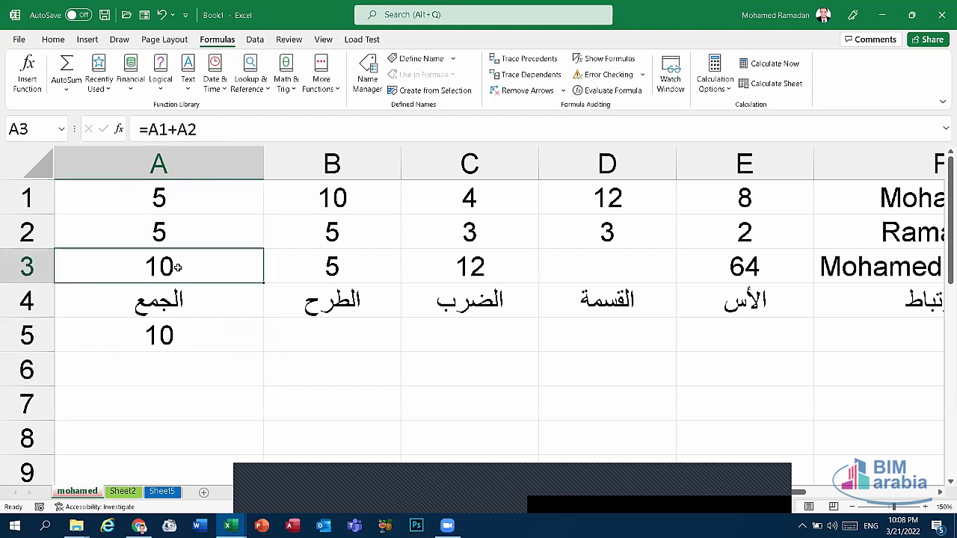
pyautogui.click(158, 339)
pyautogui.click(167, 266)
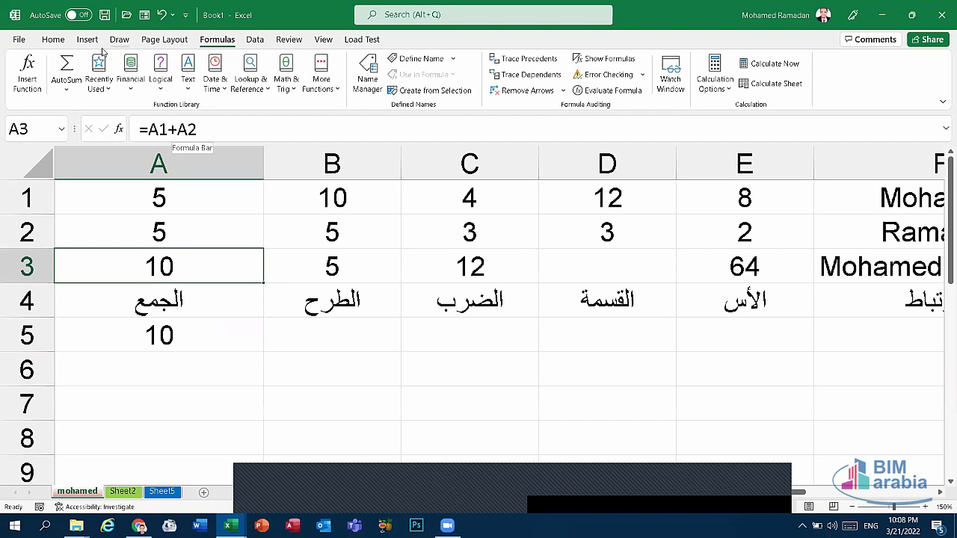
pyautogui.click(54, 40)
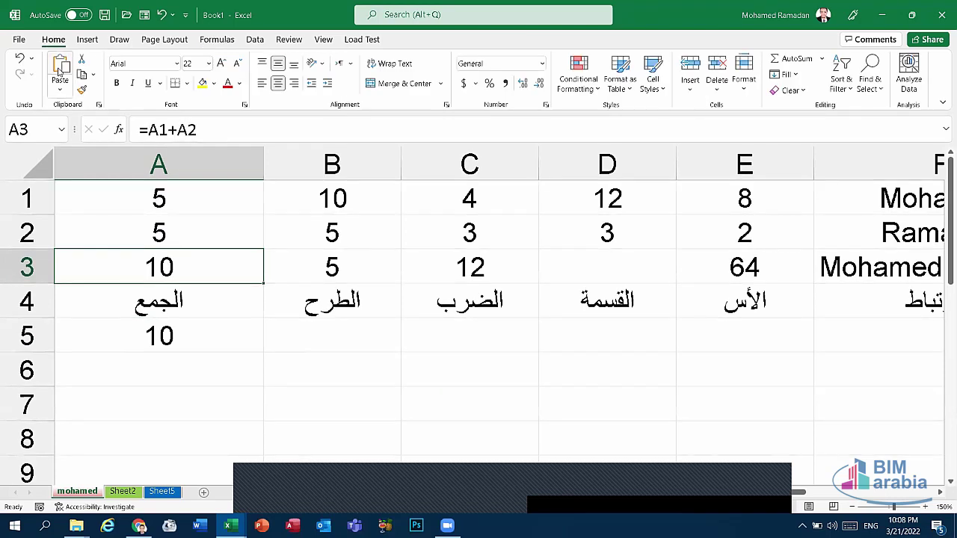
pyautogui.click(171, 333)
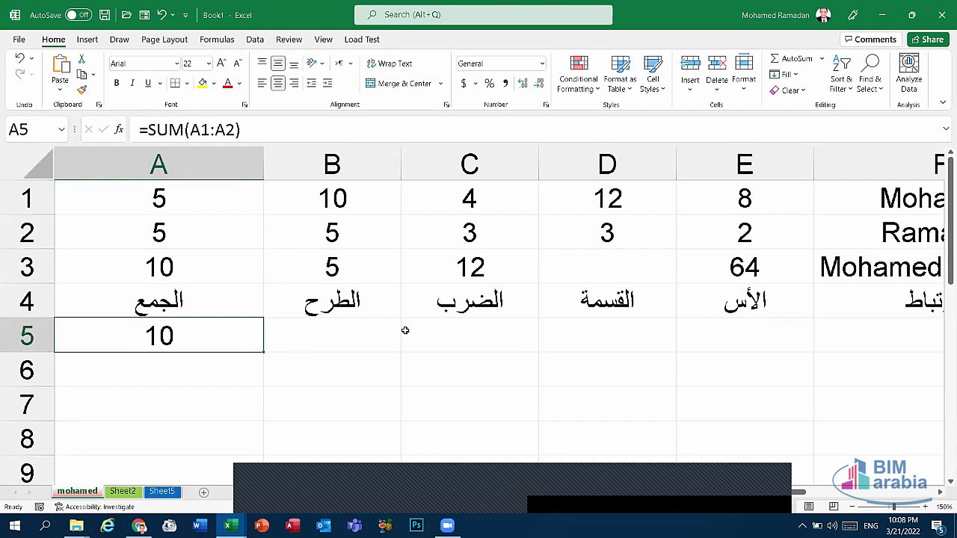
pyautogui.click(498, 512)
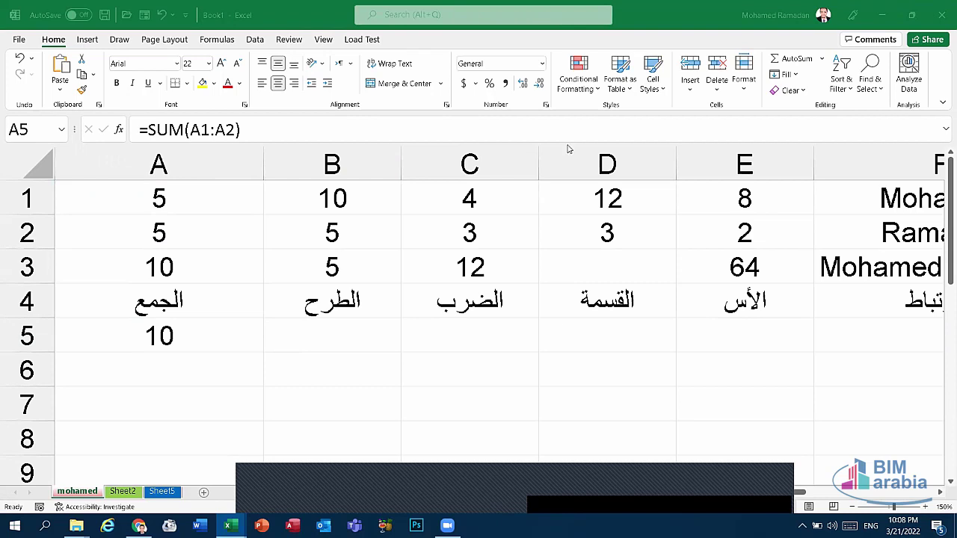
pyautogui.click(181, 329)
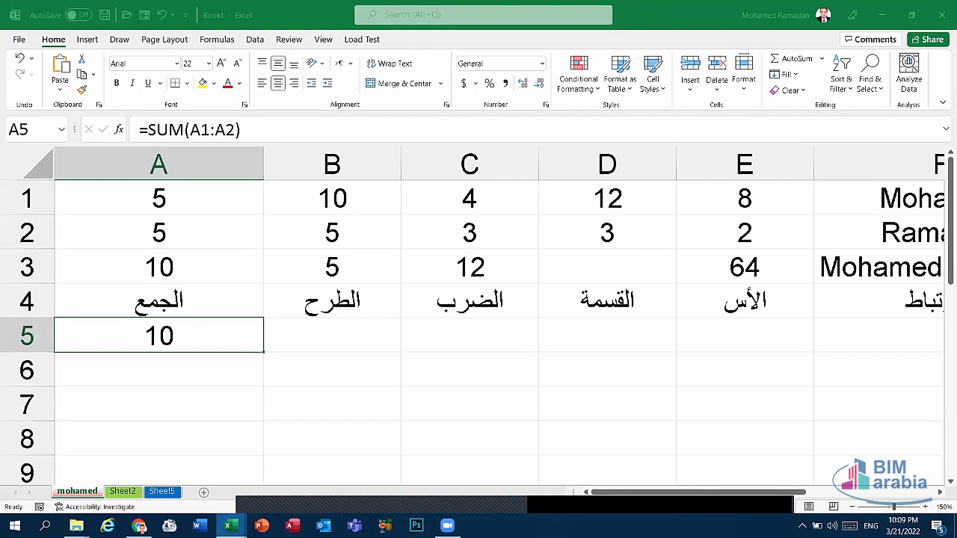
pyautogui.moveTo(228, 526)
pyautogui.click(302, 473)
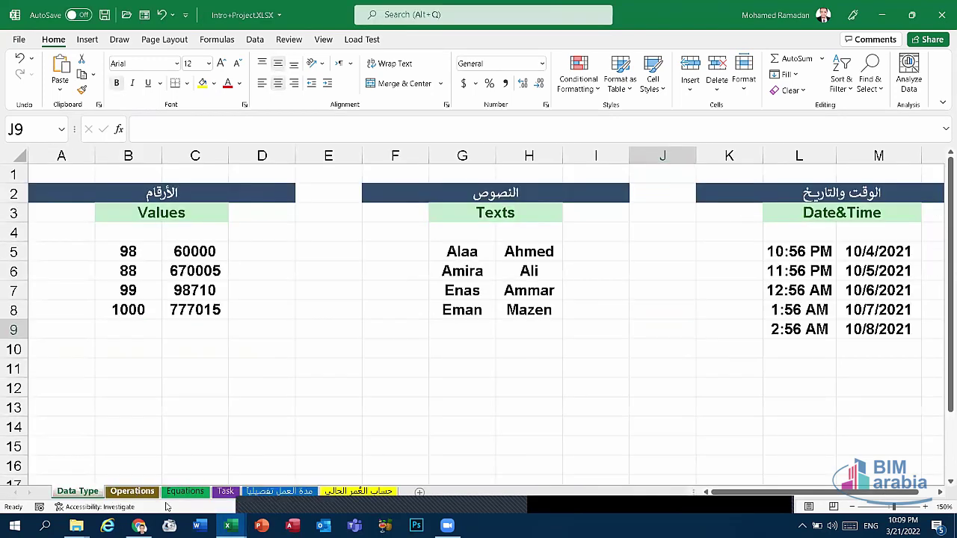
# Browse the Operations, Equations, Task and Data Type sheets, then return to Book1
pyautogui.click(138, 491)
pyautogui.click(185, 491)
pyautogui.click(226, 492)
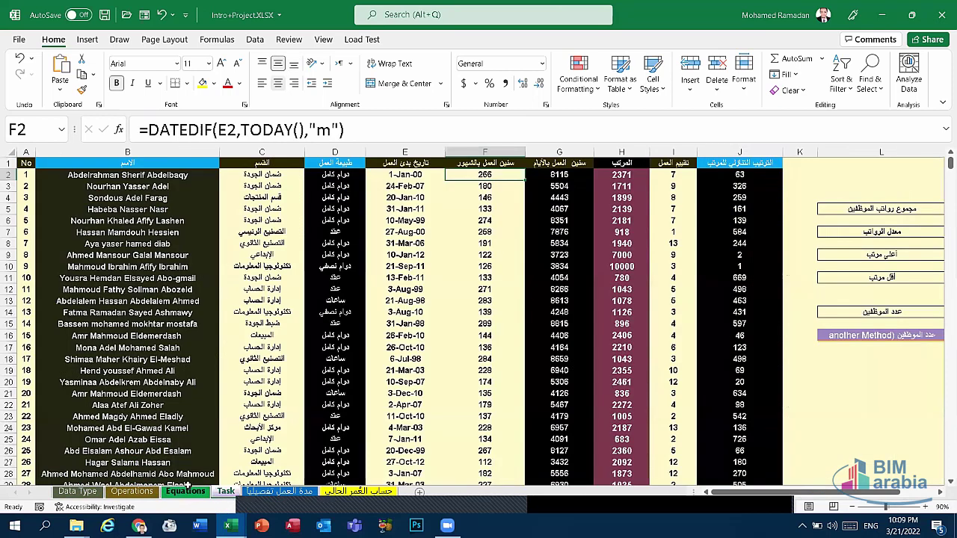
pyautogui.click(131, 491)
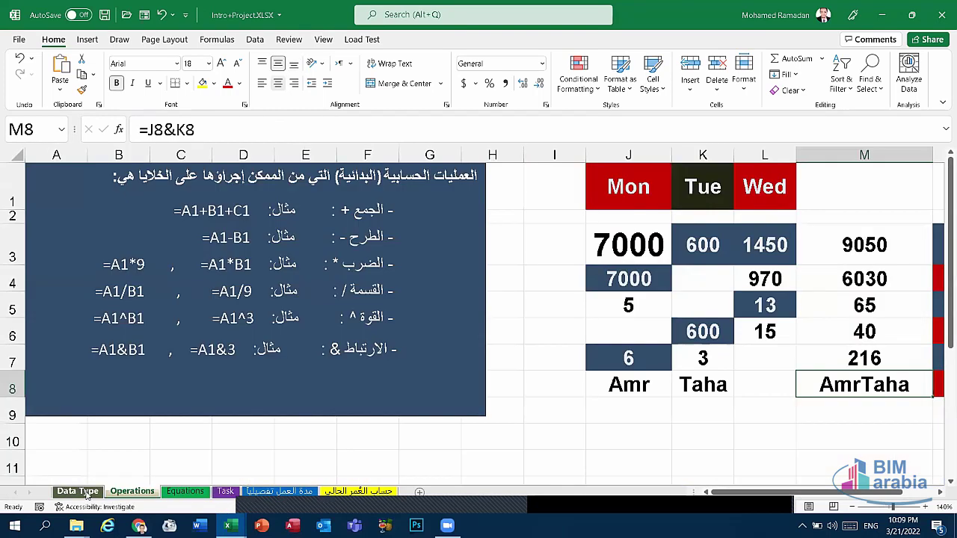
pyautogui.click(78, 491)
pyautogui.click(403, 387)
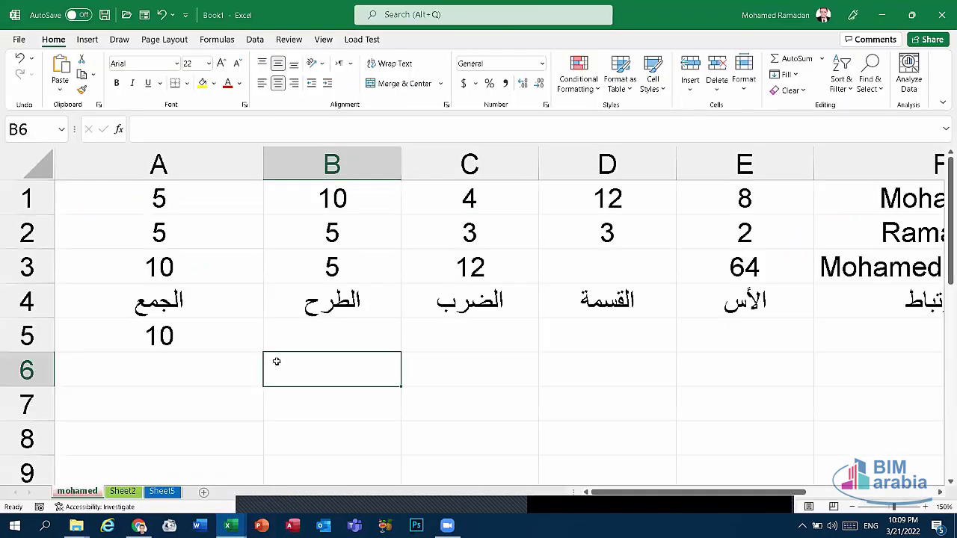
# Clear the whole sheet and narrow column A
pyautogui.click(178, 210)
pyautogui.click(47, 170)
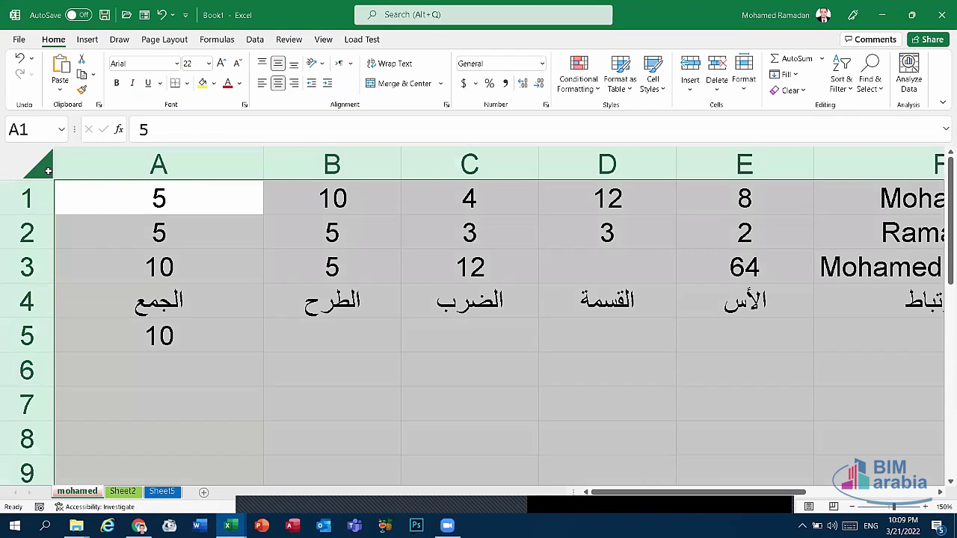
pyautogui.press('Delete')
pyautogui.click(121, 289)
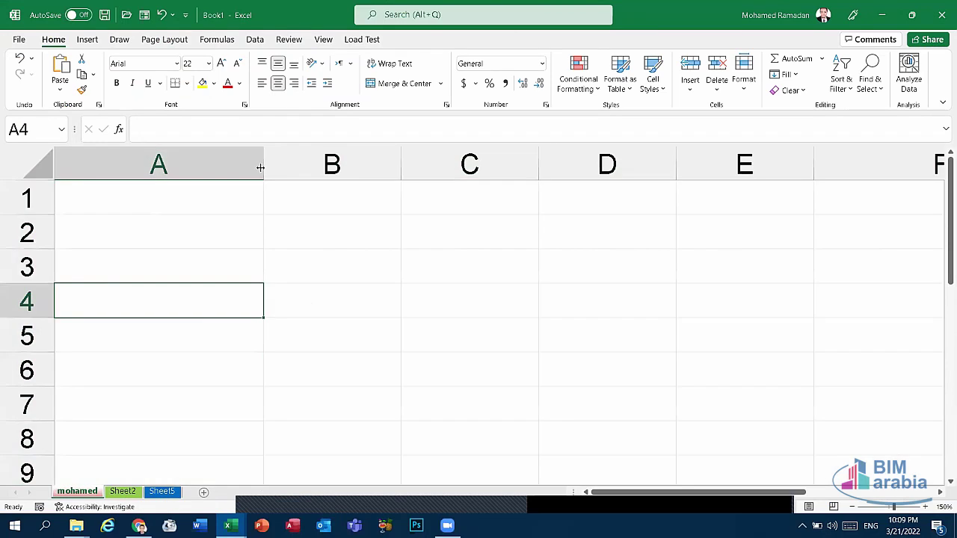
pyautogui.moveTo(265, 165); pyautogui.dragTo(181, 165)
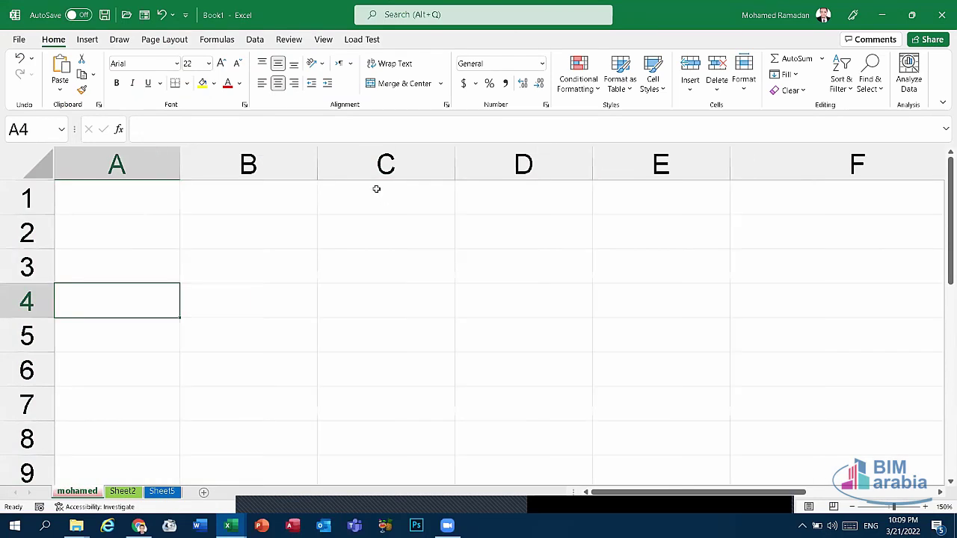
# Try an AutoSum formula in A4, then cancel it, leaving A4 empty
pyautogui.click(785, 74)
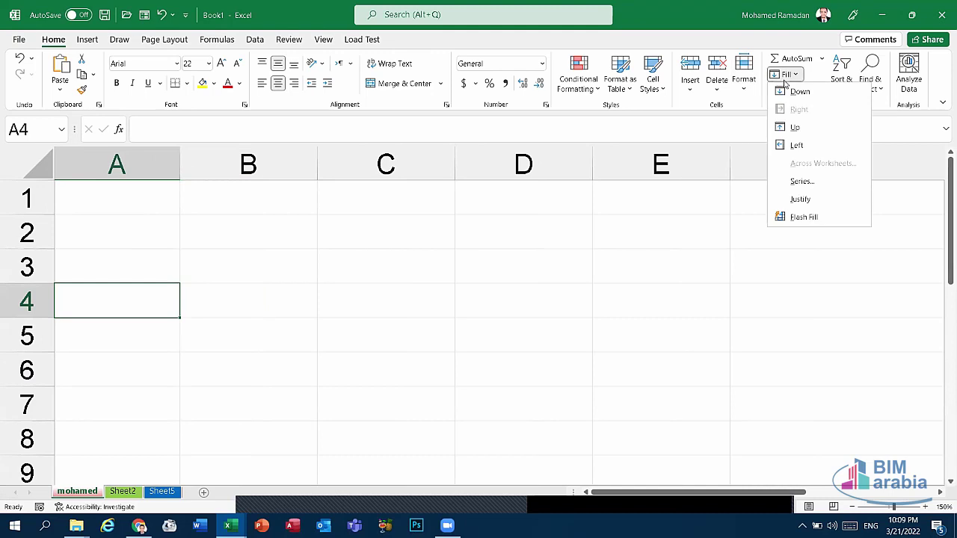
pyautogui.click(793, 58)
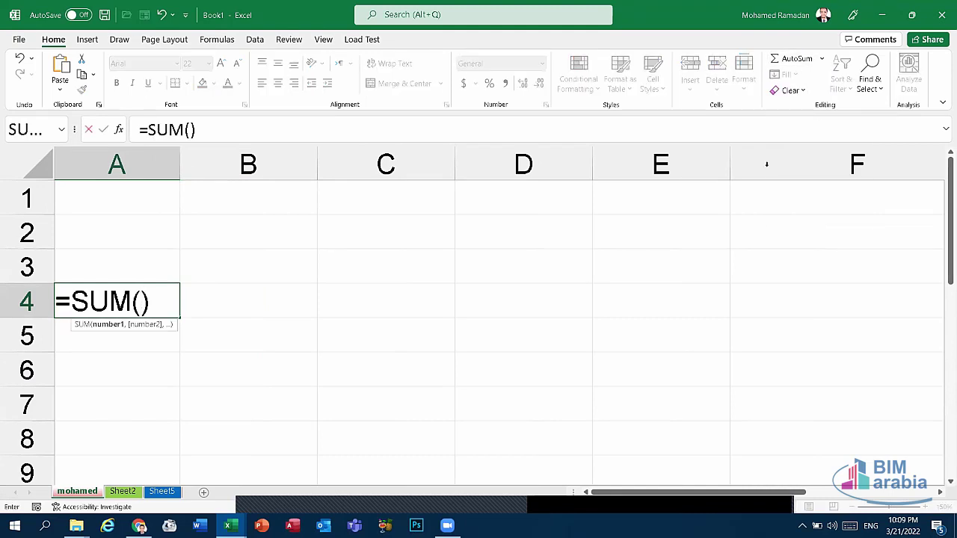
pyautogui.click(774, 198)
pyautogui.press('BackSpace')
pyautogui.press('BackSpace')
pyautogui.press('BackSpace')
pyautogui.press('BackSpace')
pyautogui.press('BackSpace')
pyautogui.press('BackSpace')
pyautogui.press('Escape')
pyautogui.click(205, 354)
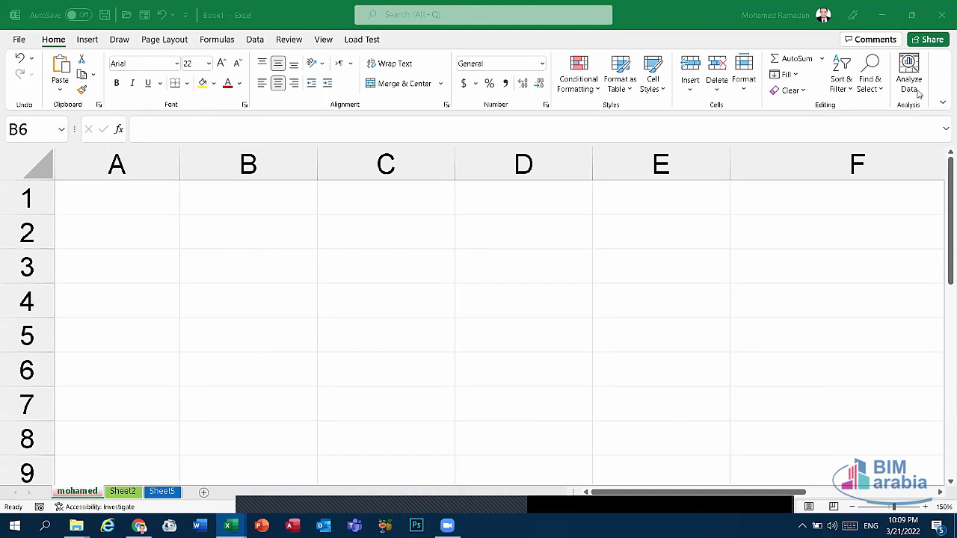
pyautogui.moveTo(908, 92)
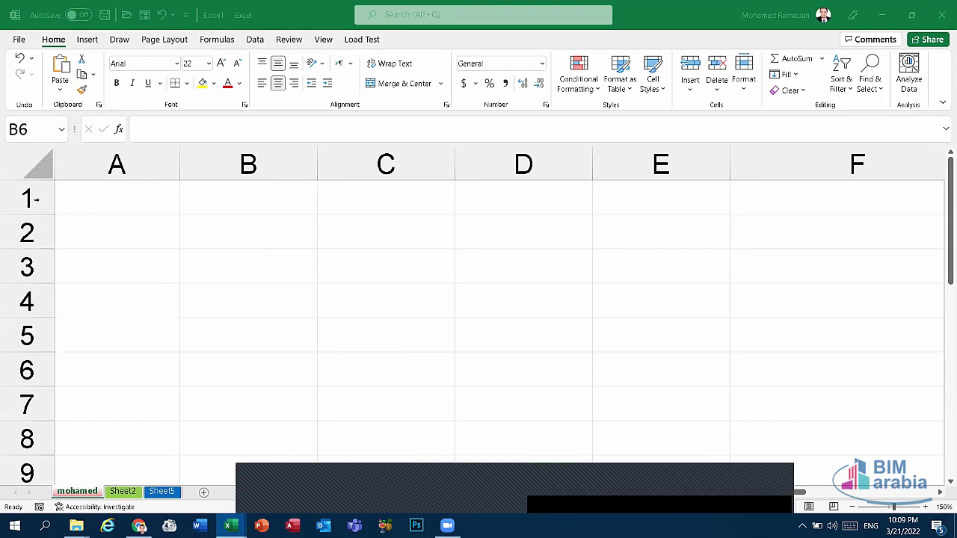
# Enter 1 and 2 in A1:A2, clearing a stray 3 from A3
pyautogui.click(75, 201)
pyautogui.write('1')
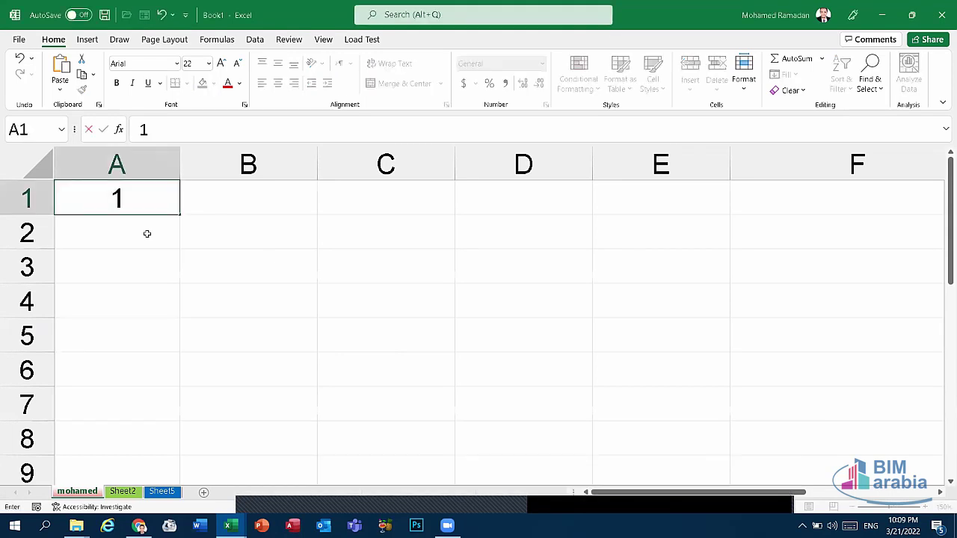
pyautogui.press('Return')
pyautogui.write('2')
pyautogui.press('Return')
pyautogui.write('3')
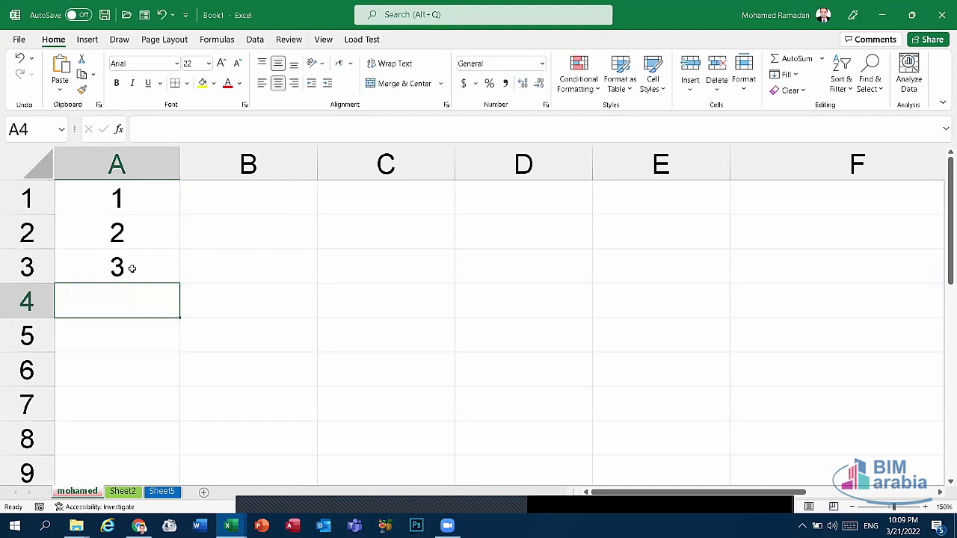
pyautogui.click(128, 267)
pyautogui.press('Delete')
# Enter 2 and 4 in column B and 4 and 6 in column C
pyautogui.click(116, 287)
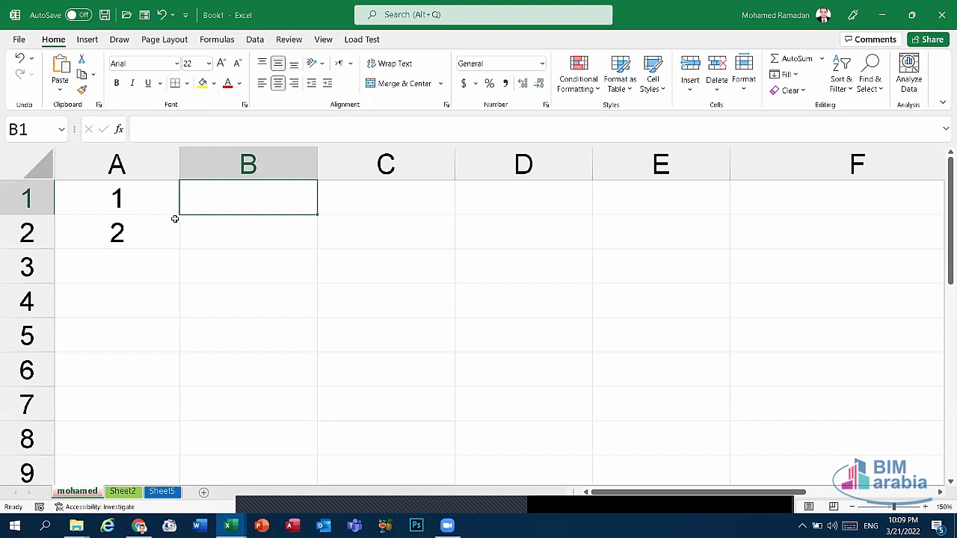
pyautogui.write('2')
pyautogui.press('Return')
pyautogui.write('4')
pyautogui.press('Return')
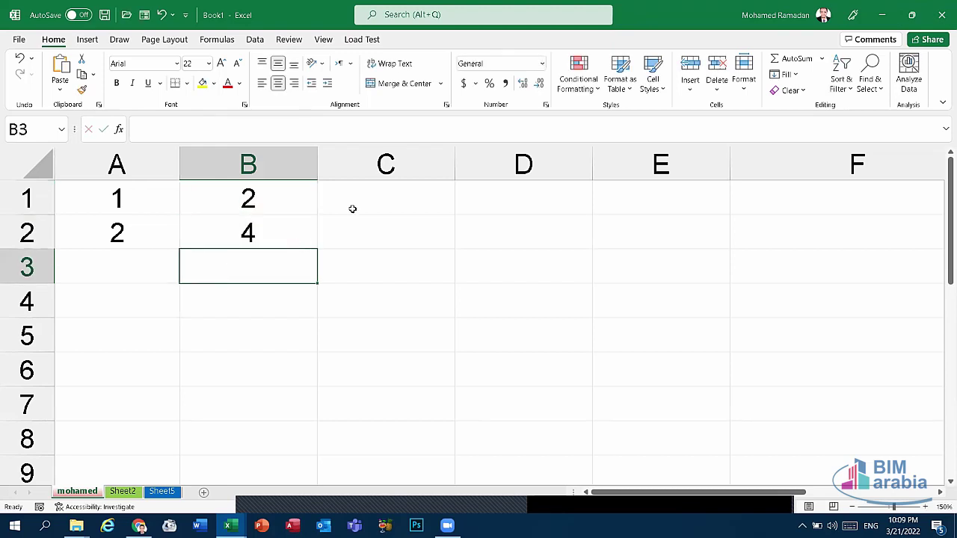
pyautogui.click(357, 200)
pyautogui.write('4')
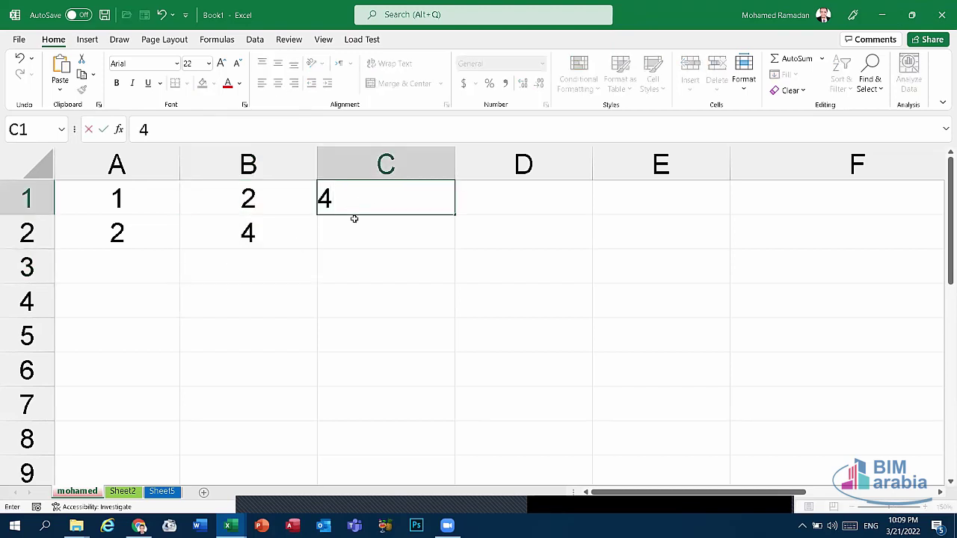
pyautogui.press('Return')
pyautogui.write('6')
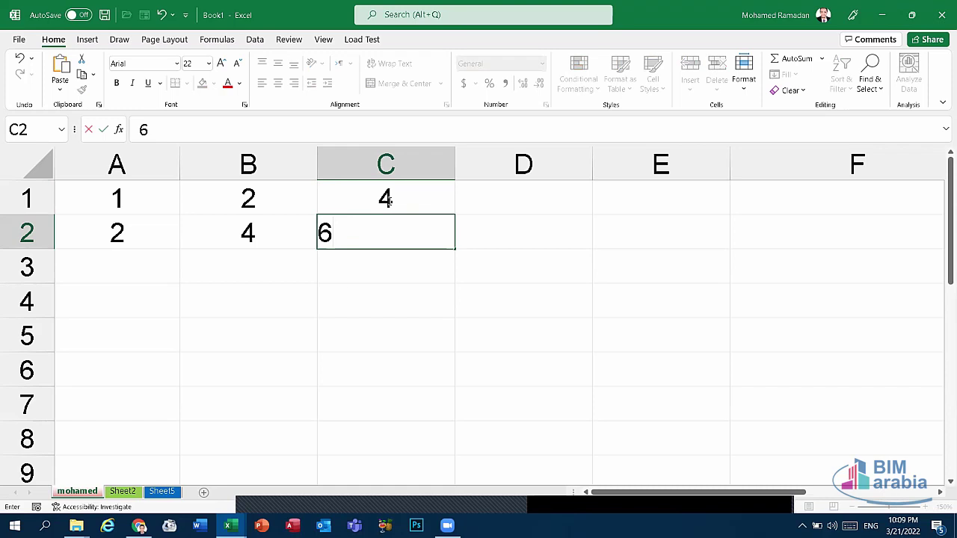
pyautogui.click(374, 287)
pyautogui.click(490, 196)
pyautogui.moveTo(417, 200); pyautogui.dragTo(416, 230)
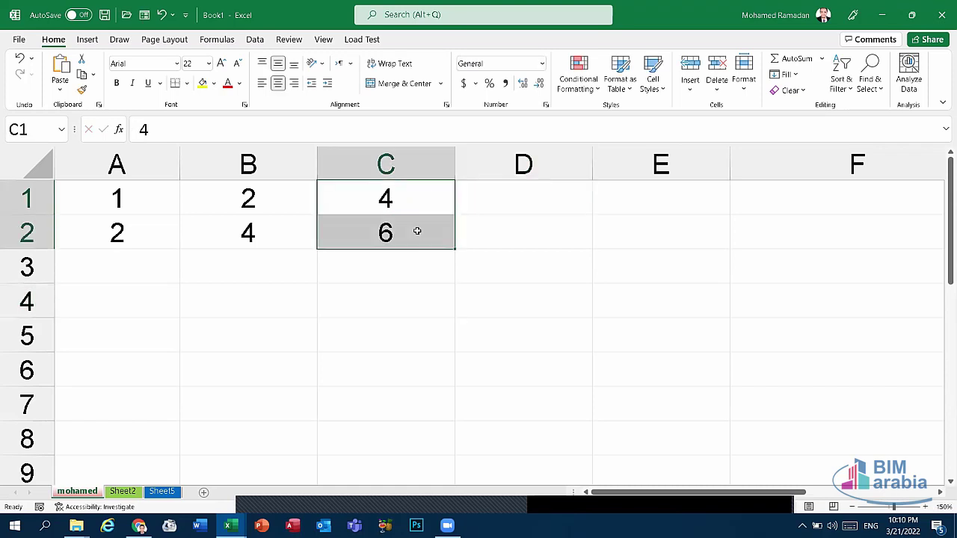
# Correct C1 from 4 to 3
pyautogui.write('3')
pyautogui.click(396, 240)
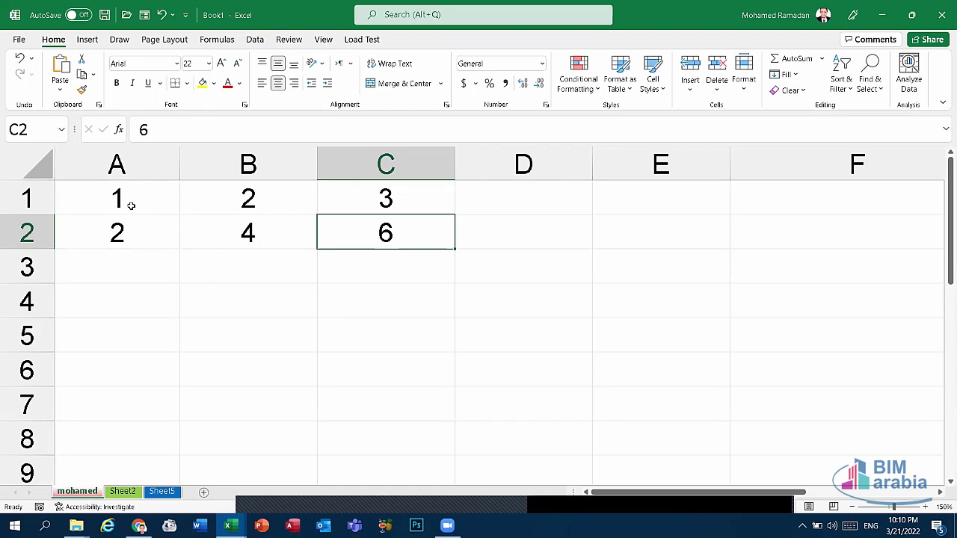
pyautogui.click(486, 196)
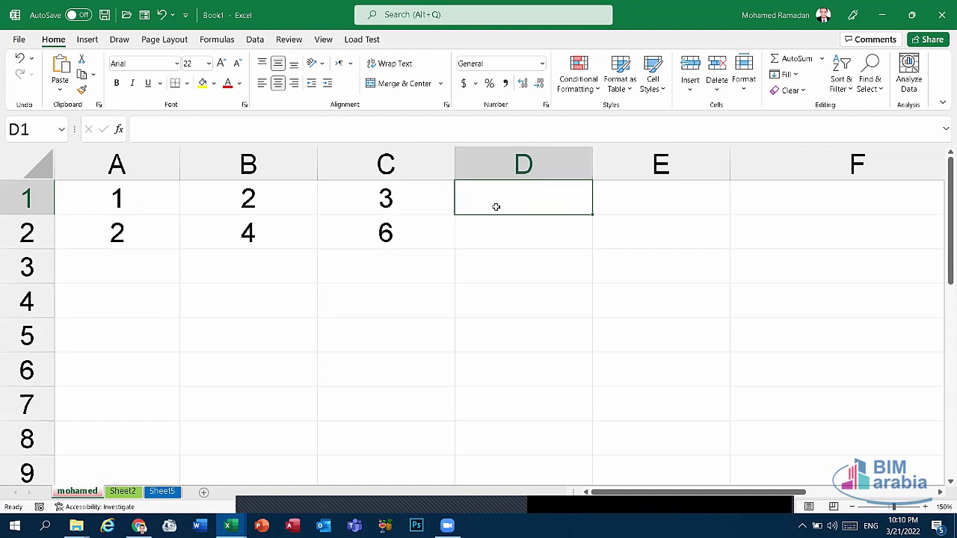
# Enter =SUM(A1:A2) in A3 and confirm it shows 3
pyautogui.click(124, 262)
pyautogui.write('=')
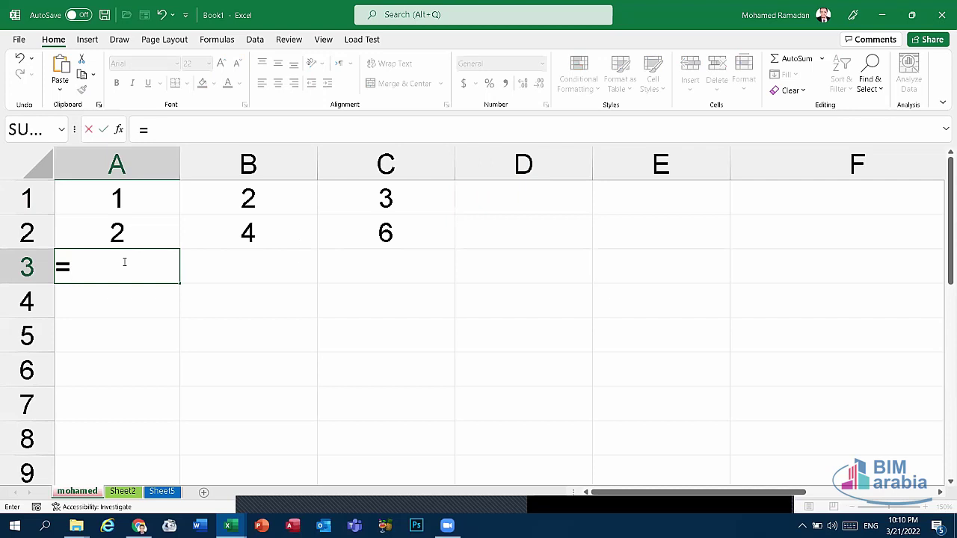
pyautogui.write('sum(')
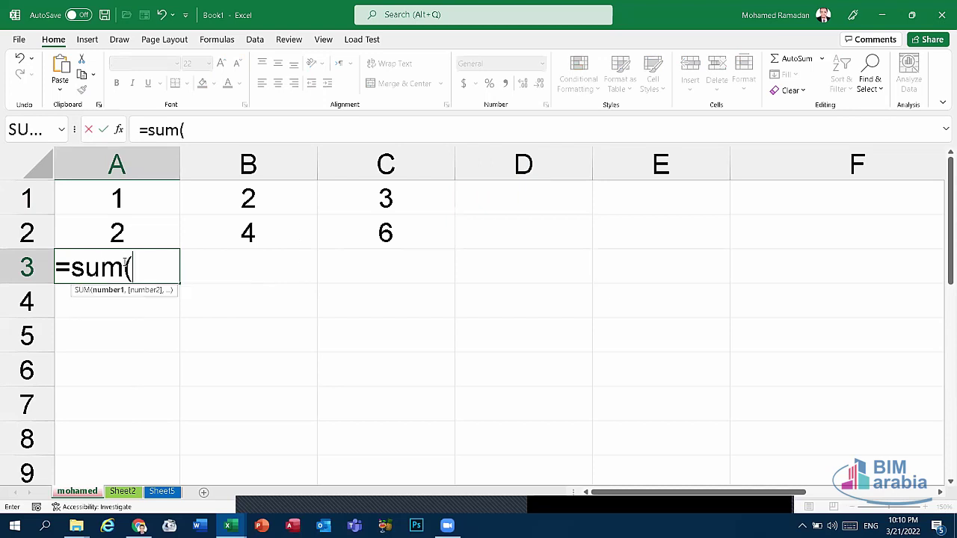
pyautogui.moveTo(137, 199); pyautogui.dragTo(136, 231)
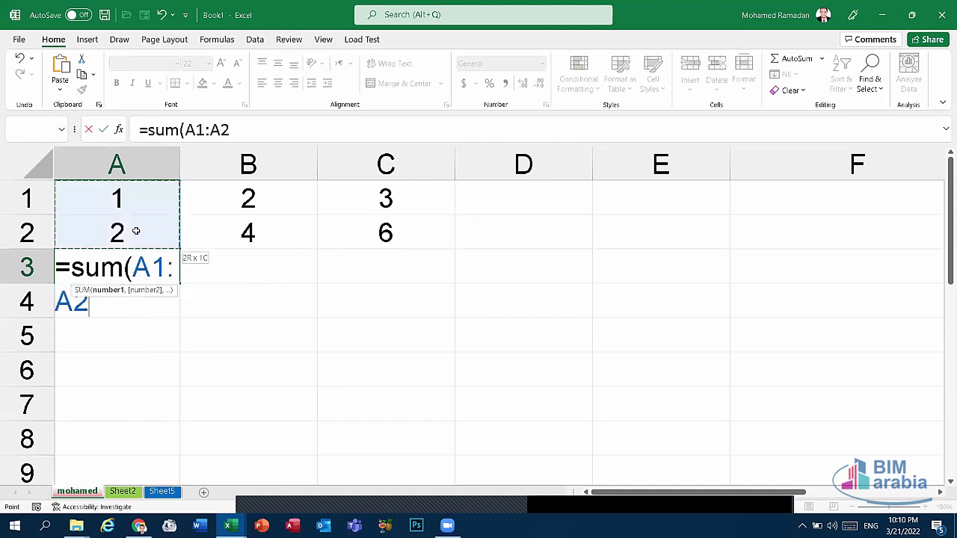
pyautogui.write(')')
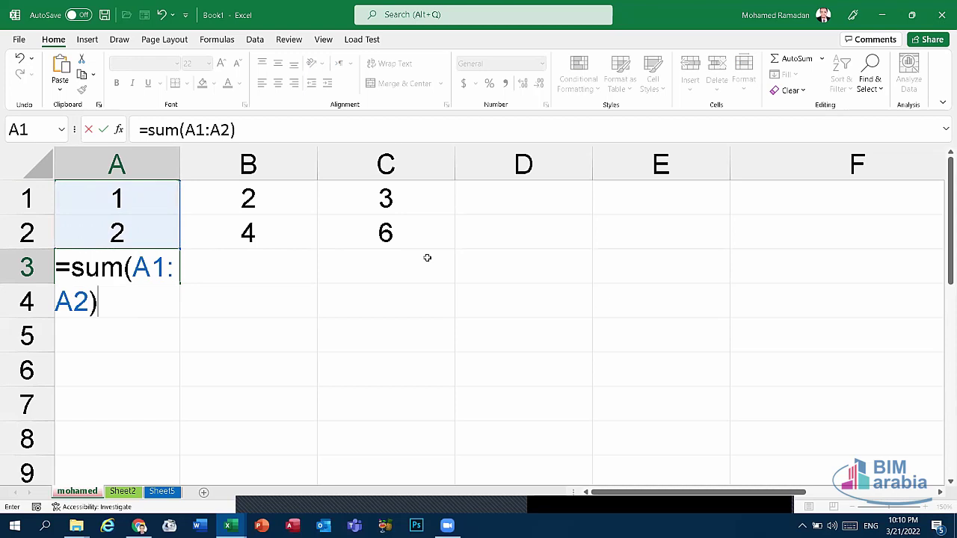
pyautogui.press('Return')
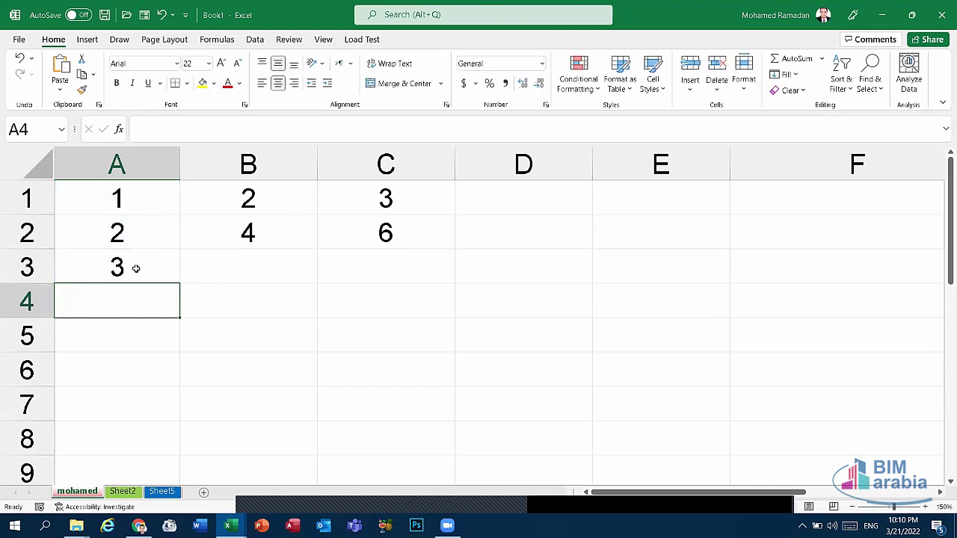
pyautogui.click(137, 267)
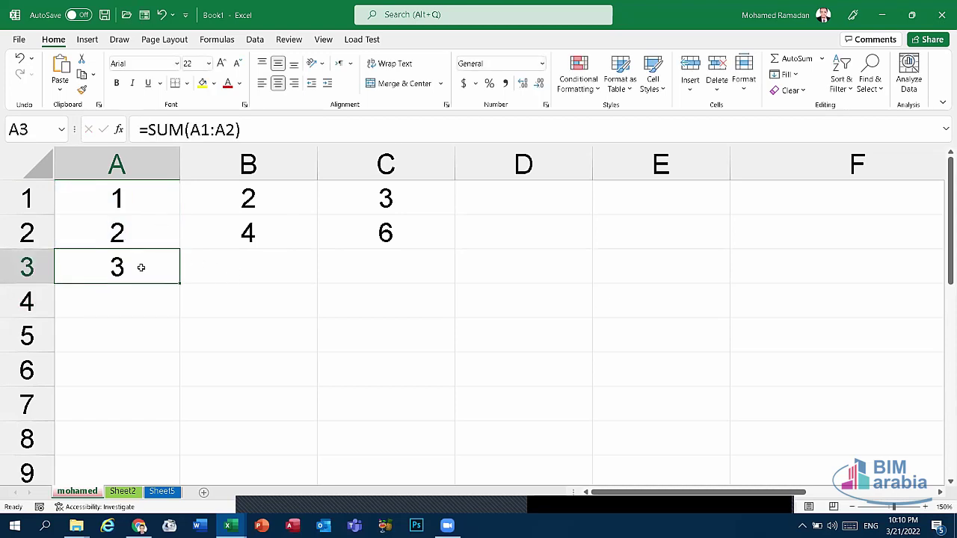
pyautogui.click(251, 263)
pyautogui.click(396, 270)
pyautogui.click(485, 270)
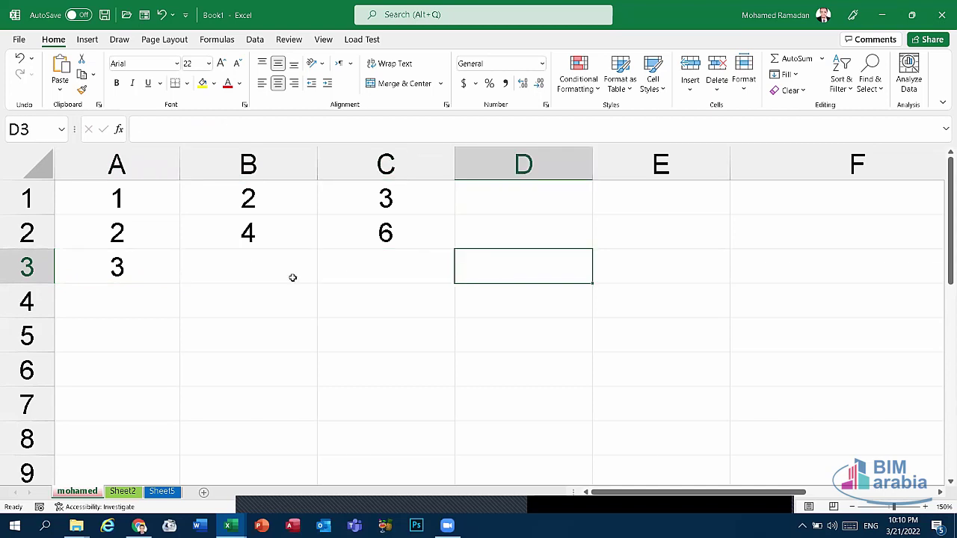
pyautogui.click(292, 276)
pyautogui.click(133, 267)
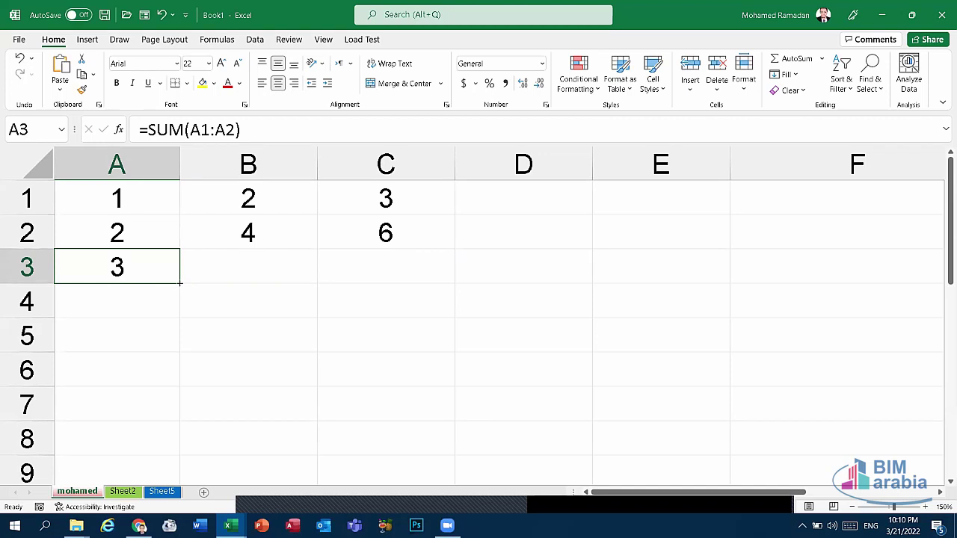
# Fill the A3 total across B3 and C3 and inspect the copied formulas
pyautogui.moveTo(188, 288)
pyautogui.mouseDown()
pyautogui.moveTo(204, 293)
pyautogui.moveTo(260, 272)
pyautogui.moveTo(419, 267)
pyautogui.mouseUp()
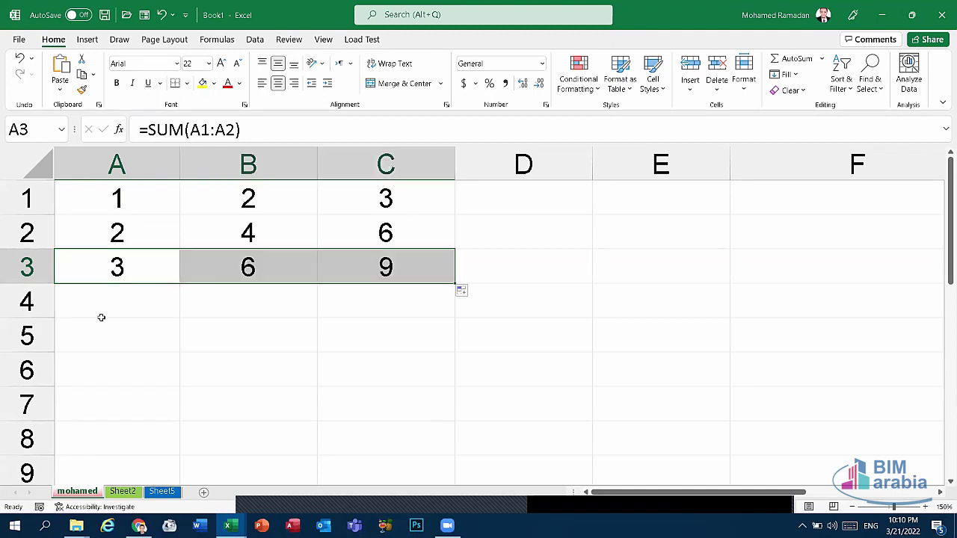
pyautogui.click(281, 301)
pyautogui.click(268, 257)
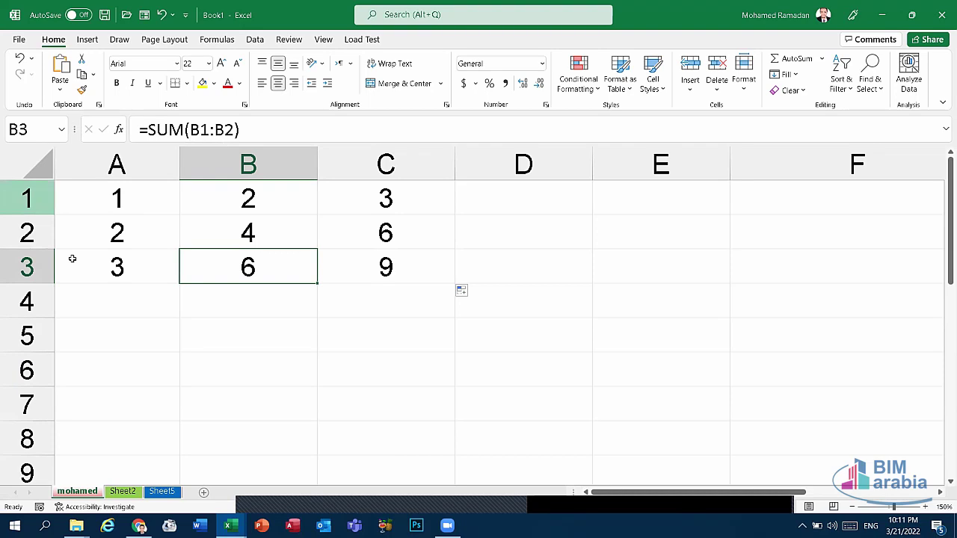
pyautogui.click(130, 278)
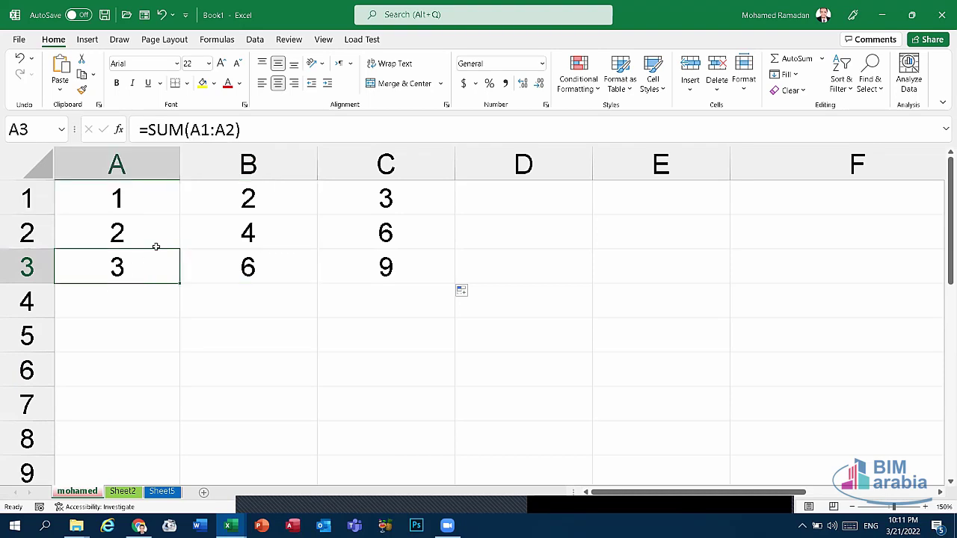
pyautogui.click(239, 266)
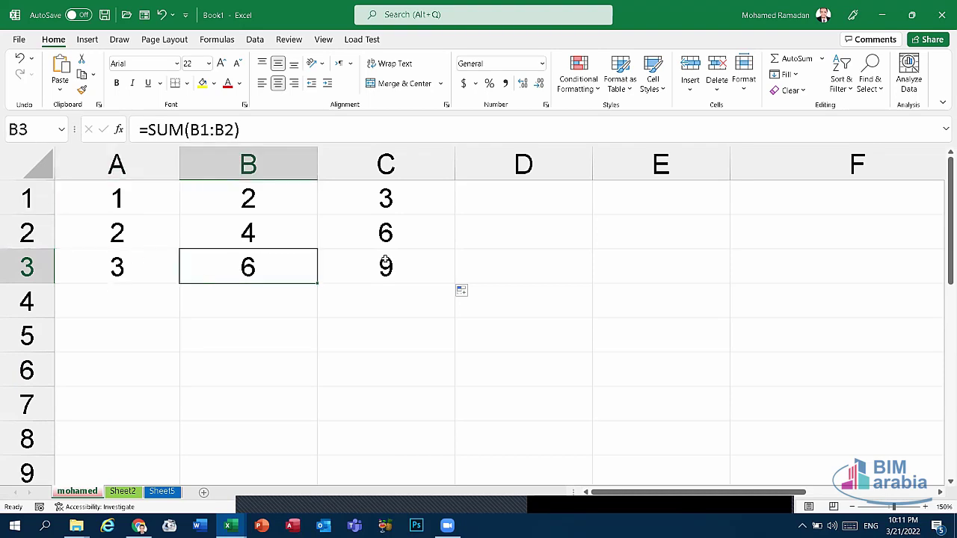
pyautogui.click(322, 287)
pyautogui.click(323, 271)
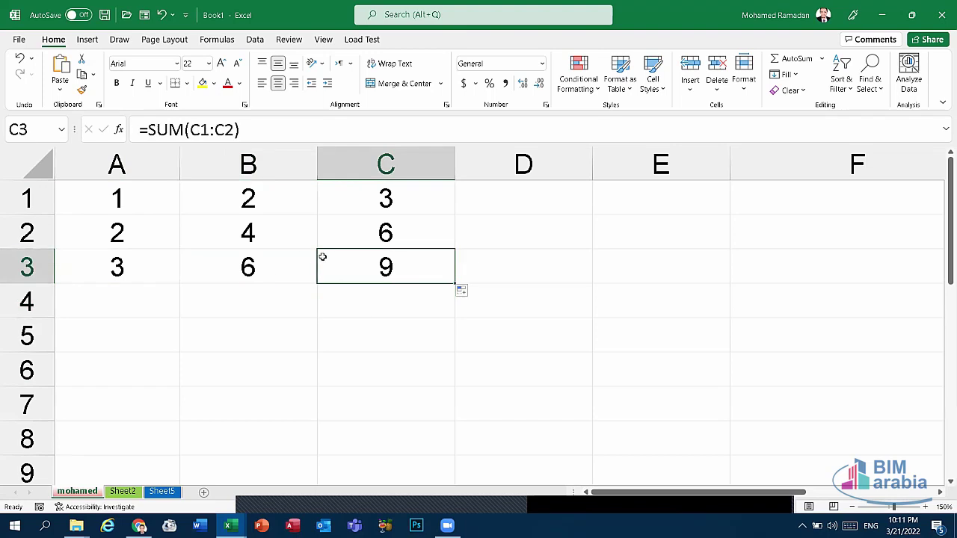
# Clear the copied totals from C3 and B3, returning to A3
pyautogui.press('Delete')
pyautogui.click(239, 270)
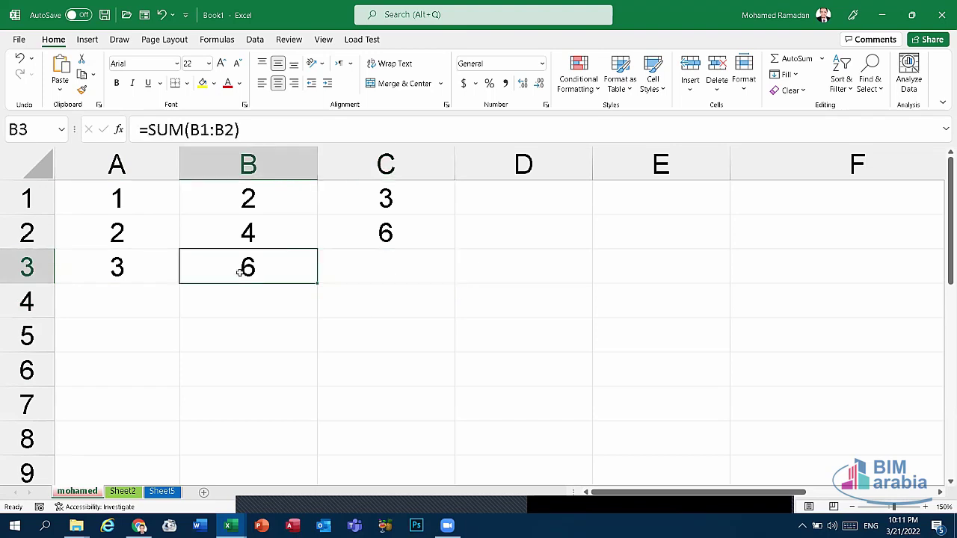
pyautogui.press('Delete')
pyautogui.click(116, 275)
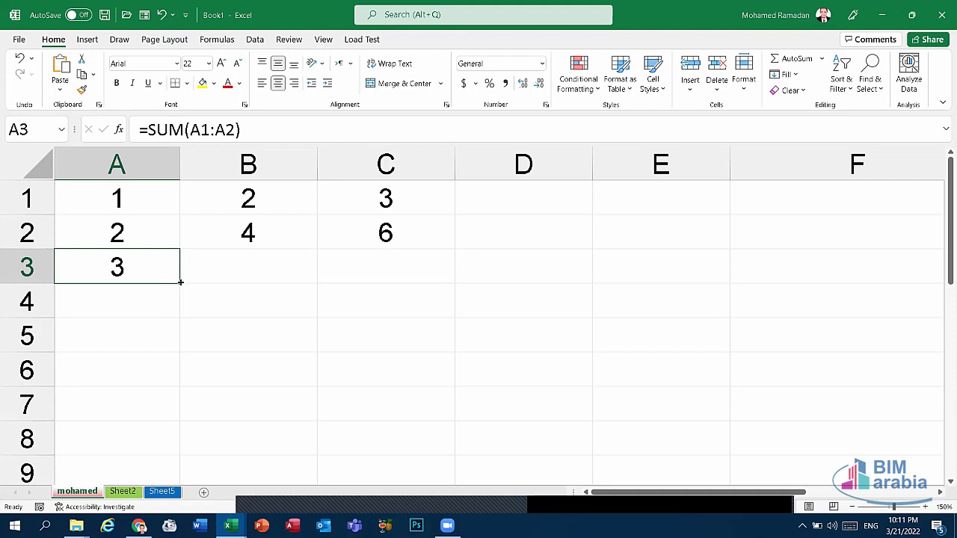
# Fill the A3 total across B3 and C3 again and review each formula
pyautogui.moveTo(180, 282); pyautogui.dragTo(453, 284)
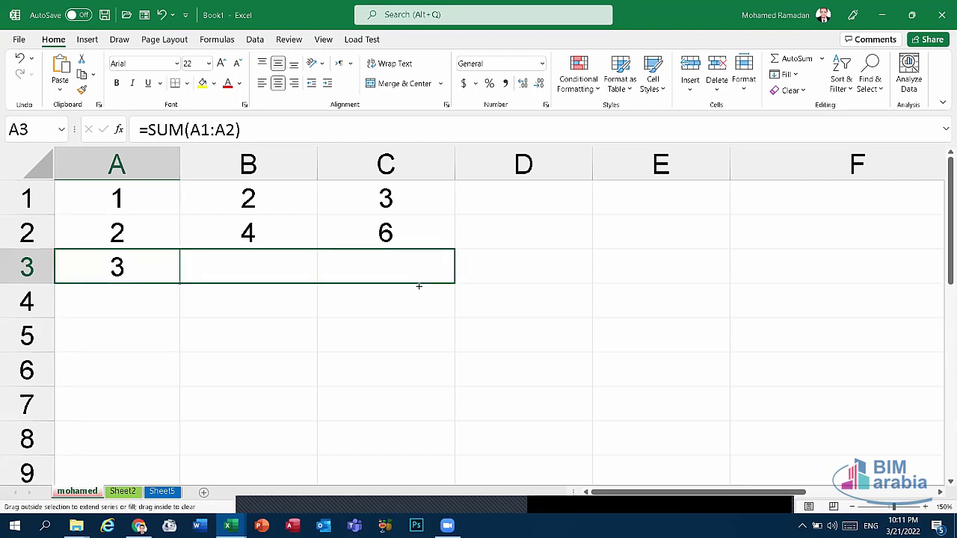
pyautogui.click(134, 264)
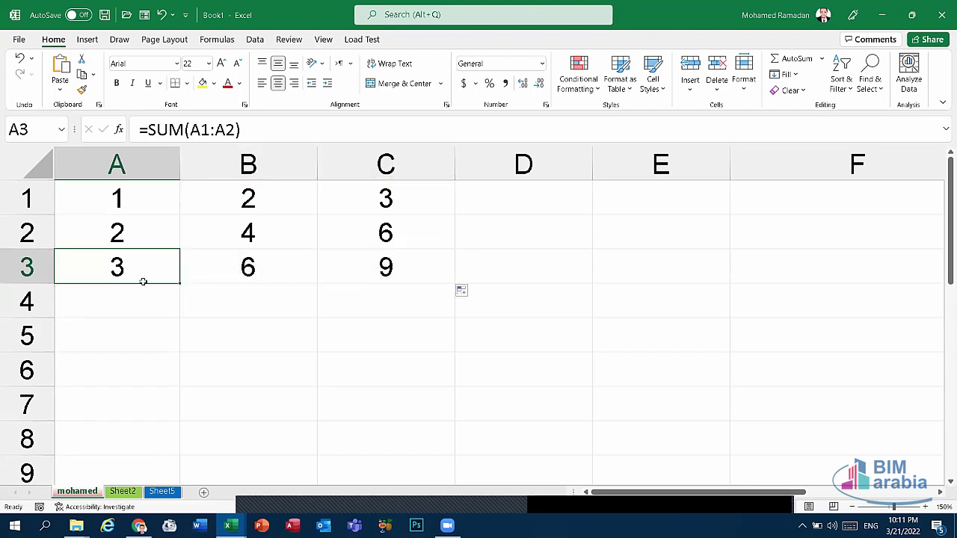
pyautogui.click(252, 267)
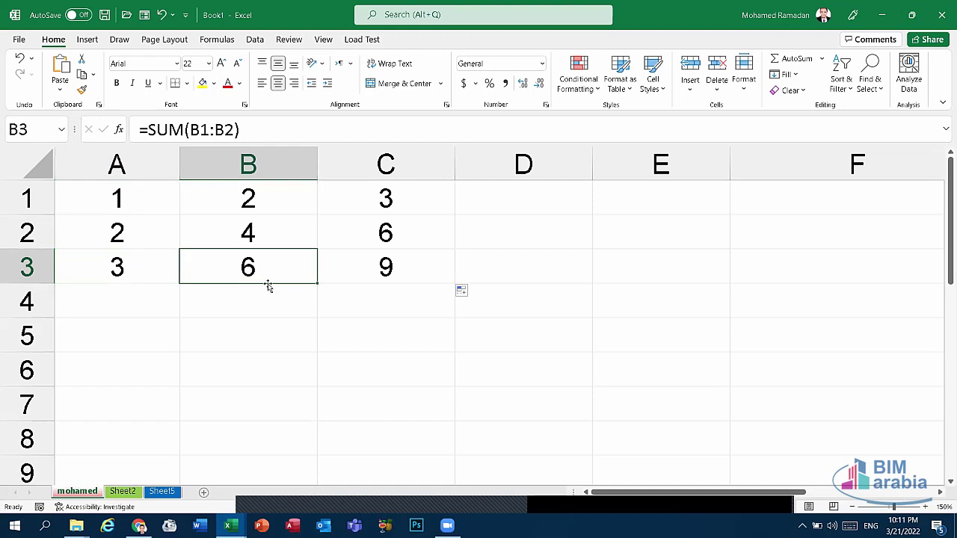
pyautogui.press('Right')
pyautogui.click(277, 278)
pyautogui.click(127, 275)
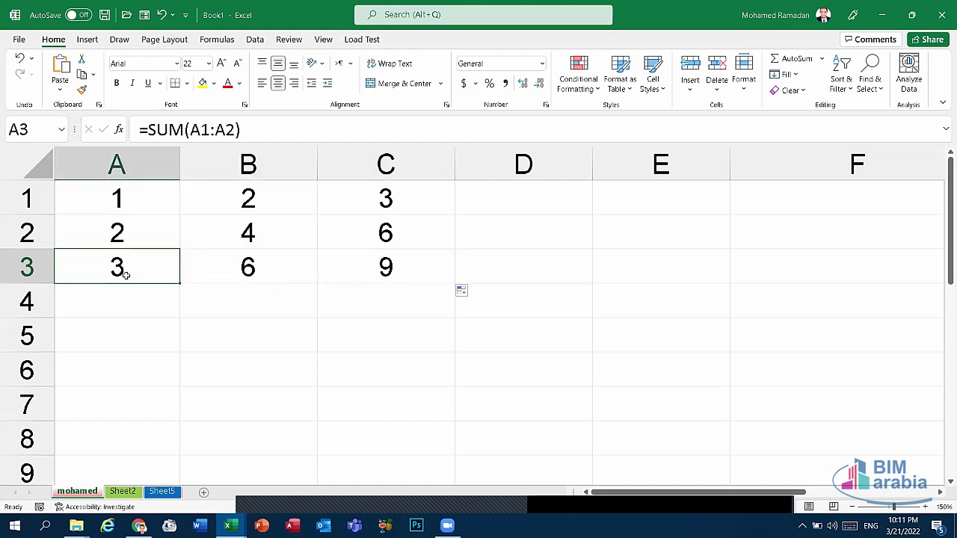
pyautogui.click(241, 288)
pyautogui.click(295, 265)
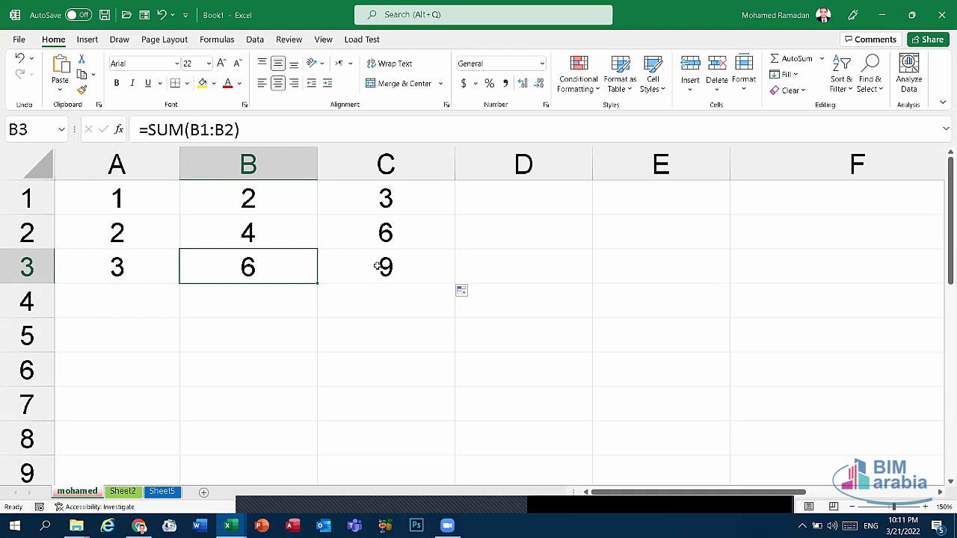
pyautogui.click(376, 265)
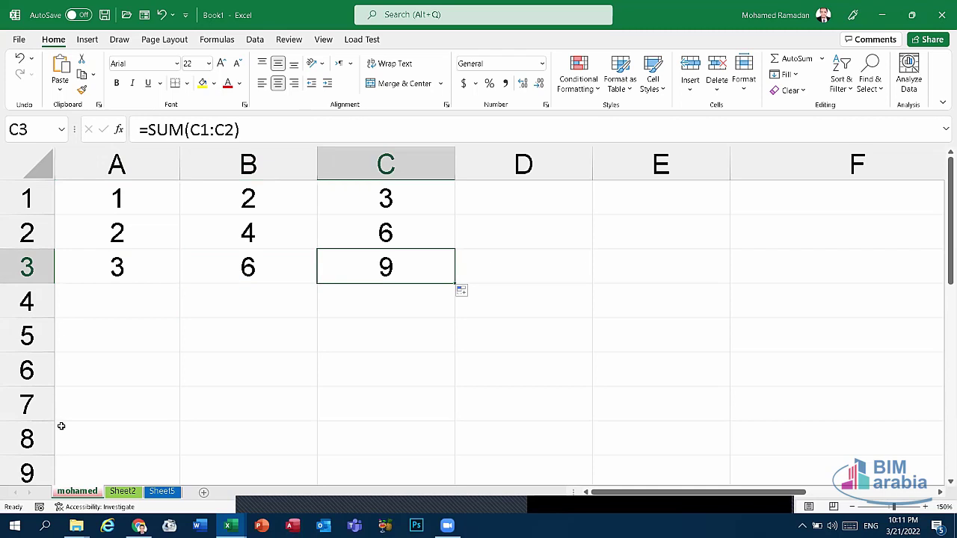
pyautogui.click(183, 307)
# Clear the 9 in C3 and the 6 in B3, leaving only A3's total of 3
pyautogui.moveTo(379, 267); pyautogui.dragTo(141, 272)
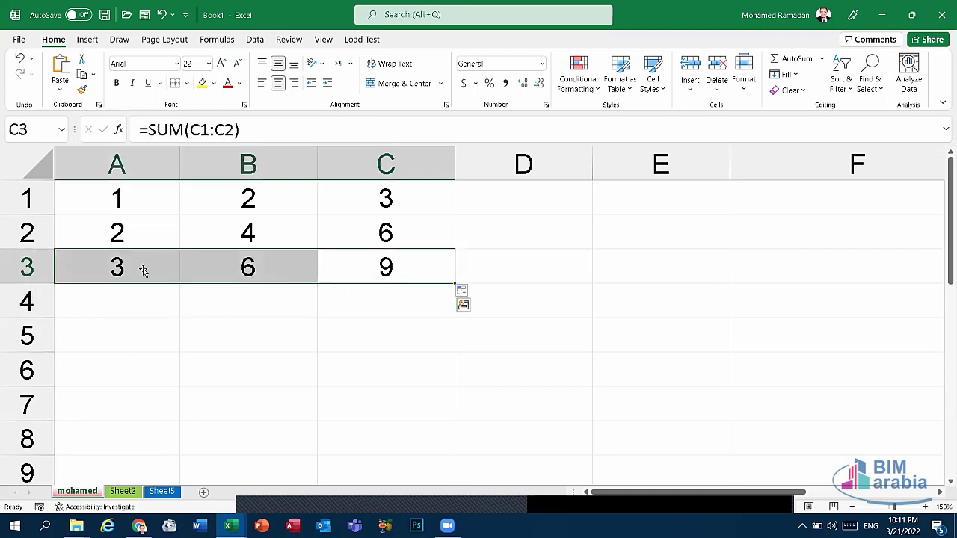
pyautogui.click(446, 332)
pyautogui.click(368, 267)
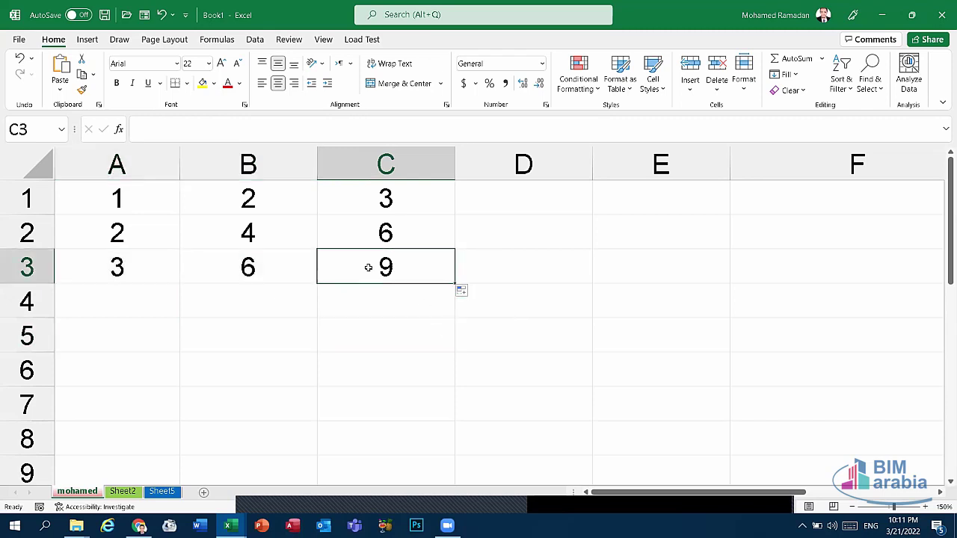
pyautogui.press('Delete')
pyautogui.click(122, 265)
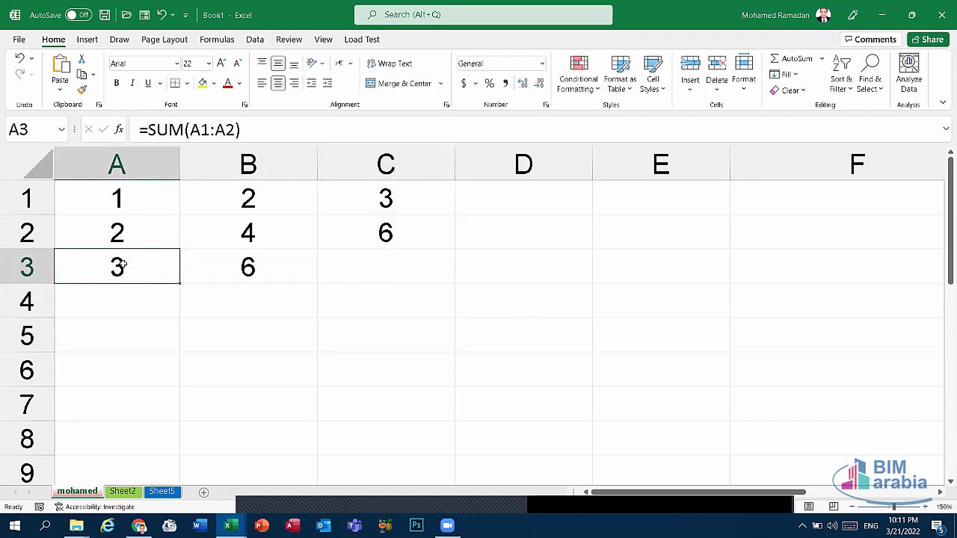
pyautogui.click(237, 275)
pyautogui.press('Delete')
pyautogui.click(178, 280)
pyautogui.moveTo(180, 284)
pyautogui.mouseDown()
pyautogui.moveTo(404, 265)
pyautogui.moveTo(188, 280)
pyautogui.mouseUp()
# Enter =SUM(A1:C1) in D1 to total the first row
pyautogui.moveTo(477, 199)
pyautogui.mouseDown()
pyautogui.moveTo(487, 287)
pyautogui.moveTo(501, 204)
pyautogui.mouseUp()
pyautogui.write('=')
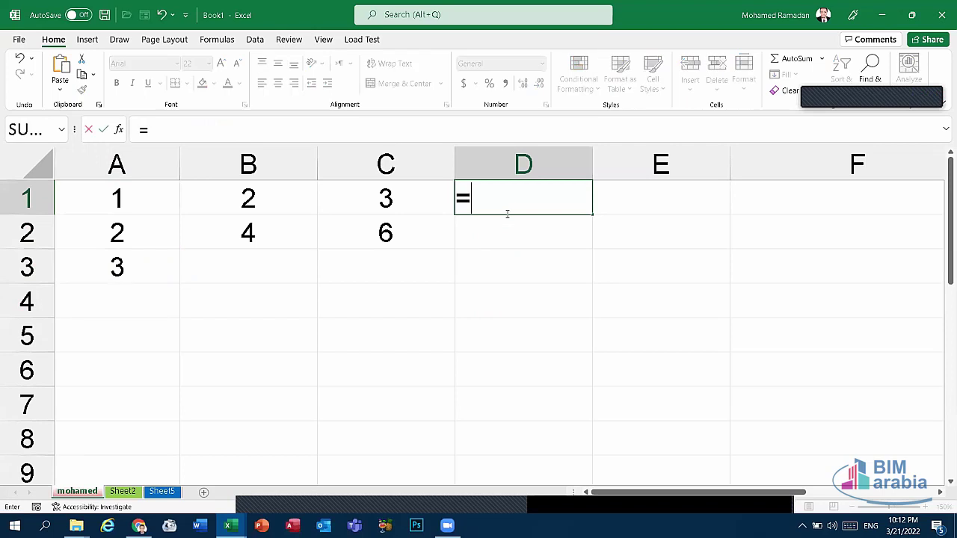
pyautogui.write('sum')
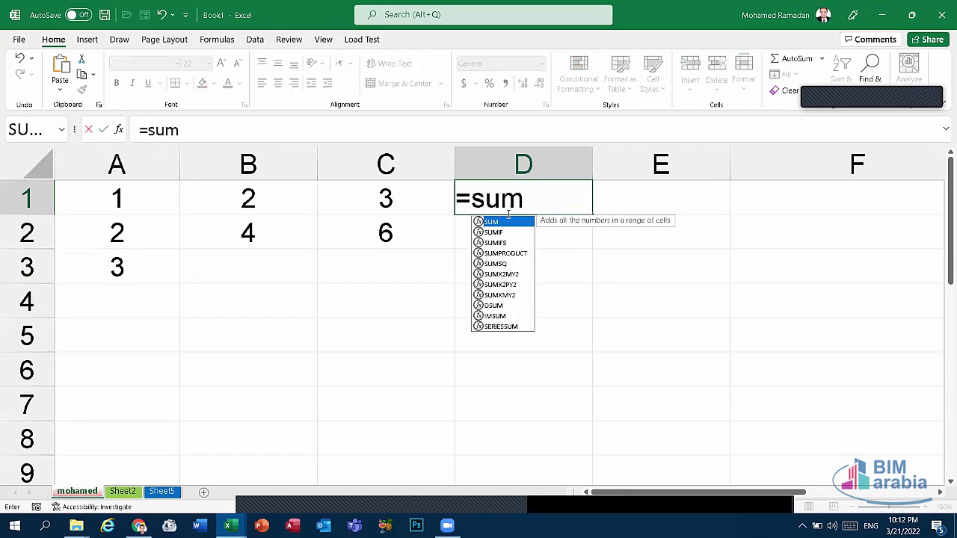
pyautogui.write('(')
pyautogui.moveTo(142, 205); pyautogui.dragTo(382, 207)
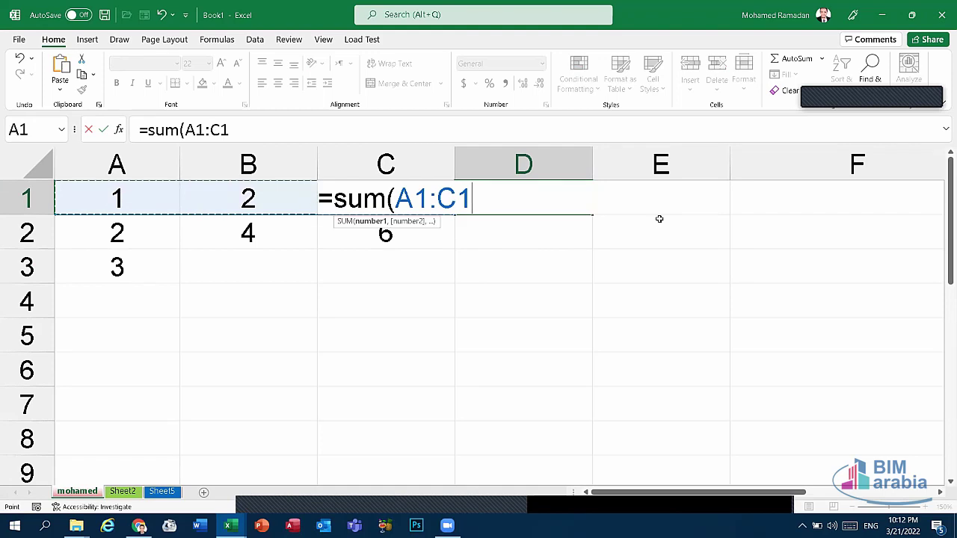
pyautogui.write(')')
pyautogui.press('Return')
# Enter 5 and 6 in B3:C3 and 3, 5, 7 in A4:C4
pyautogui.click(271, 264)
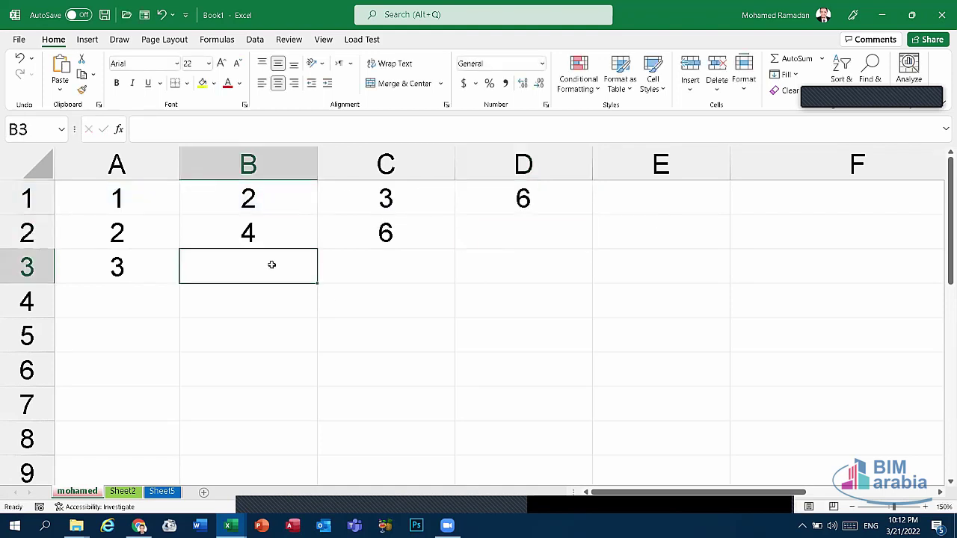
pyautogui.write('5')
pyautogui.click(367, 273)
pyautogui.write('6')
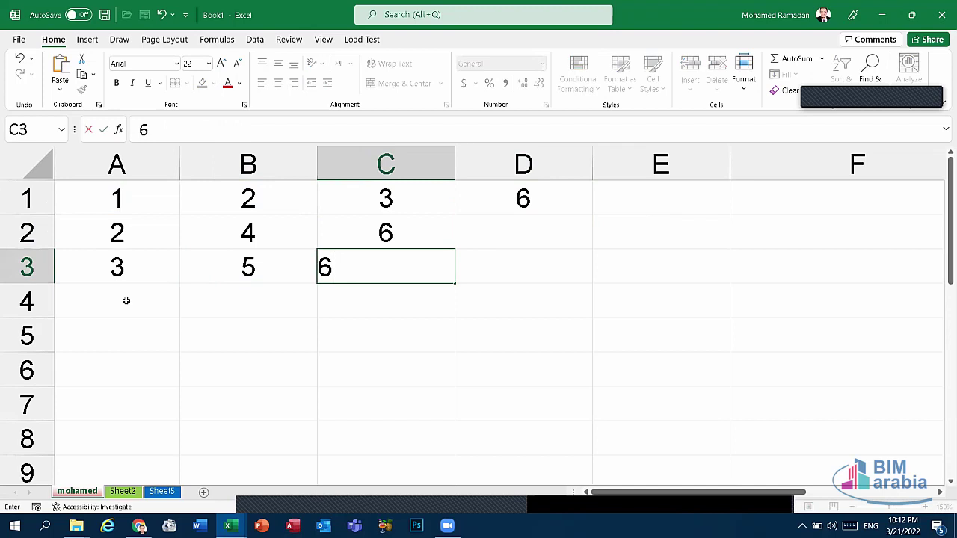
pyautogui.click(126, 300)
pyautogui.write('3')
pyautogui.click(216, 306)
pyautogui.write('5')
pyautogui.click(376, 301)
pyautogui.write('7')
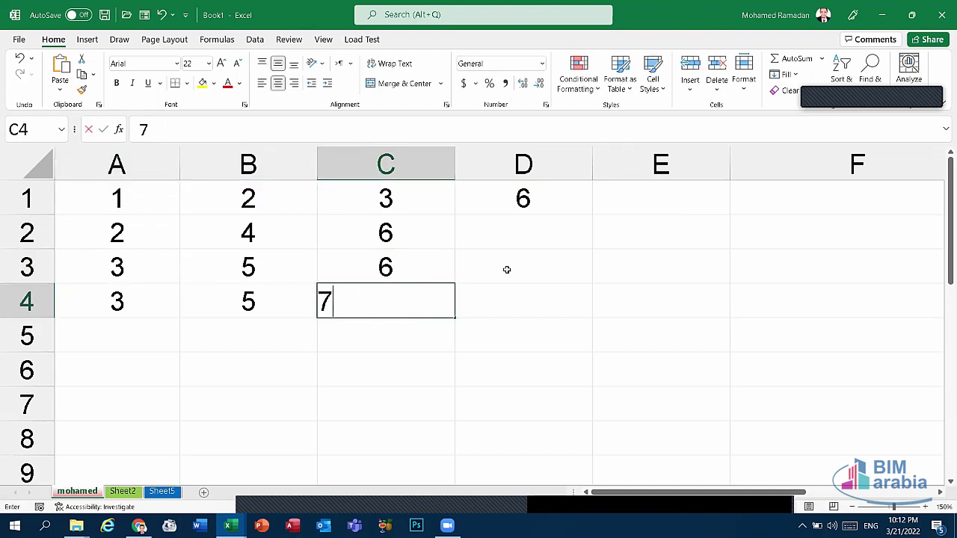
pyautogui.click(506, 269)
# Fill the D1 SUM down to D4, then clear the copied totals in D2:D4
pyautogui.click(528, 200)
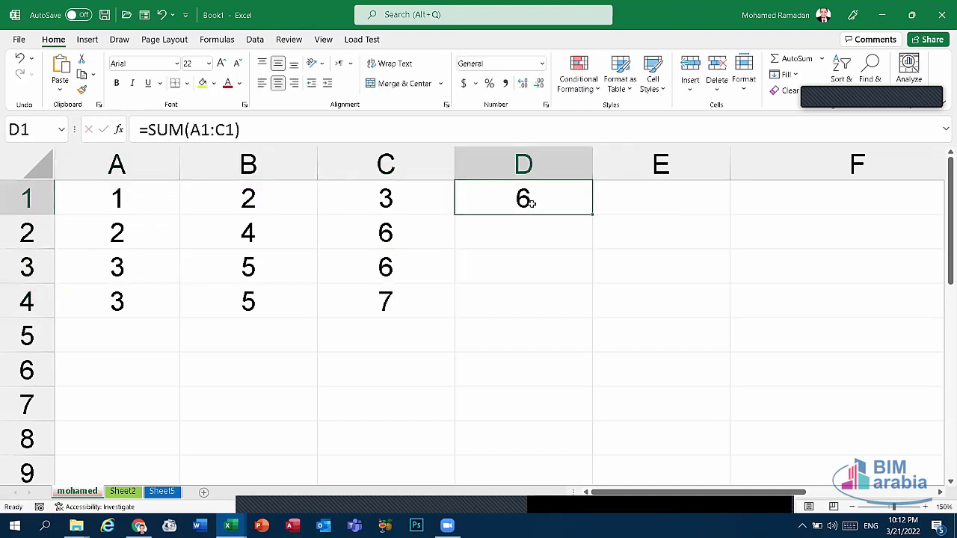
pyautogui.doubleClick(594, 214)
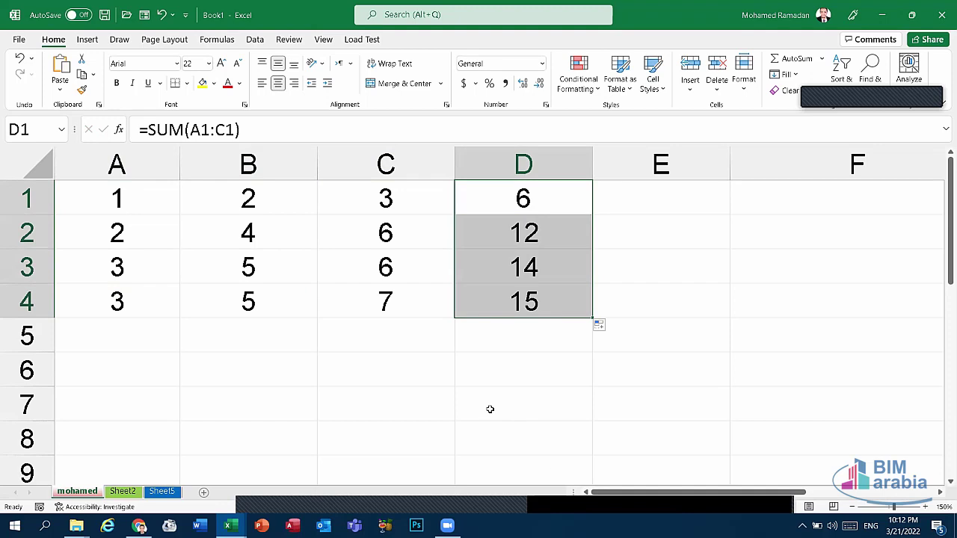
pyautogui.click(542, 262)
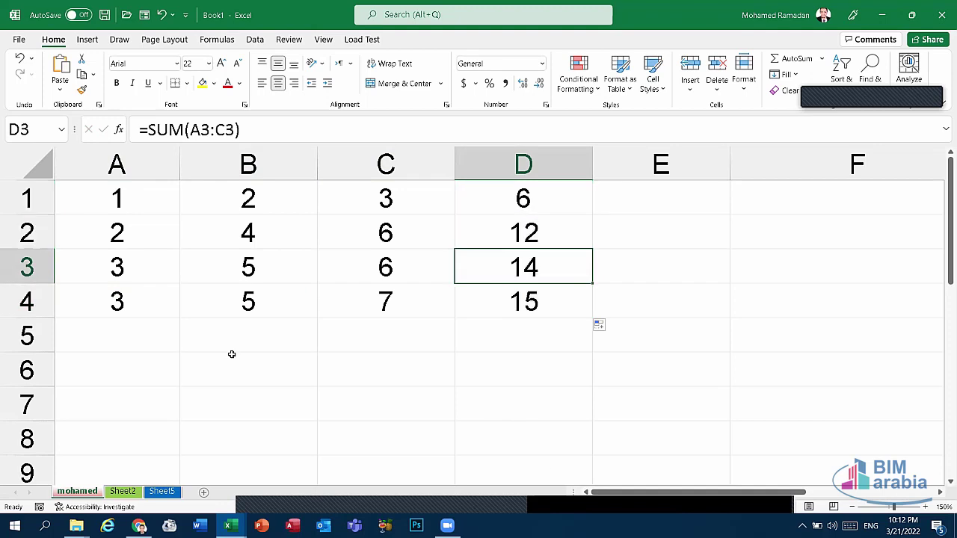
pyautogui.click(560, 206)
pyautogui.moveTo(527, 232); pyautogui.dragTo(531, 301)
pyautogui.press('Delete')
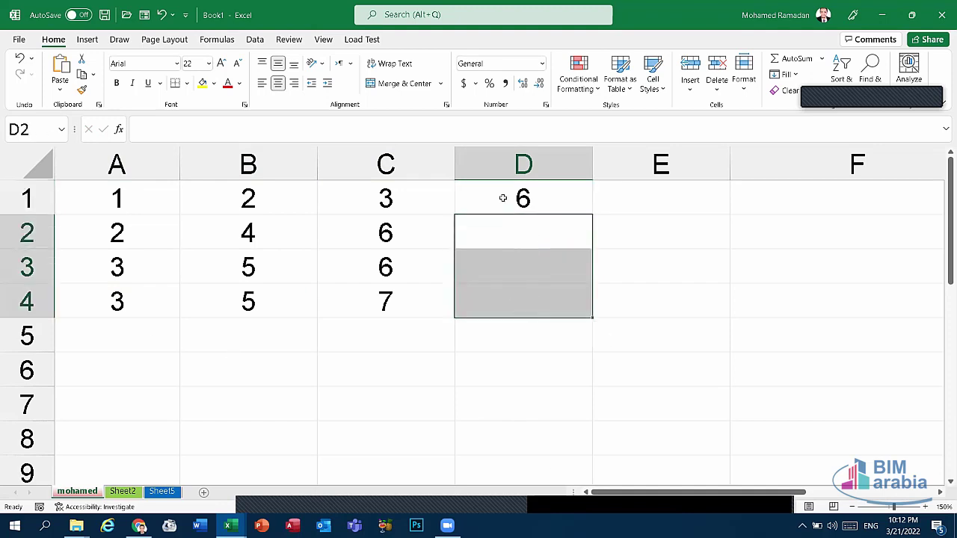
# Refill the D1 SUM formula down to D4 with the fill handle
pyautogui.click(503, 198)
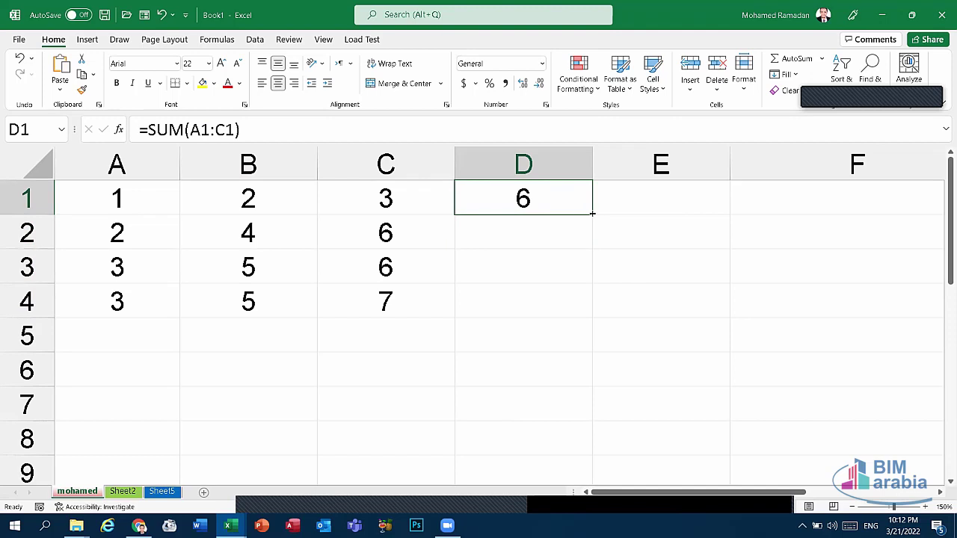
pyautogui.moveTo(592, 213)
pyautogui.mouseDown()
pyautogui.moveTo(586, 310)
pyautogui.moveTo(520, 216)
pyautogui.mouseUp()
pyautogui.press('Delete')
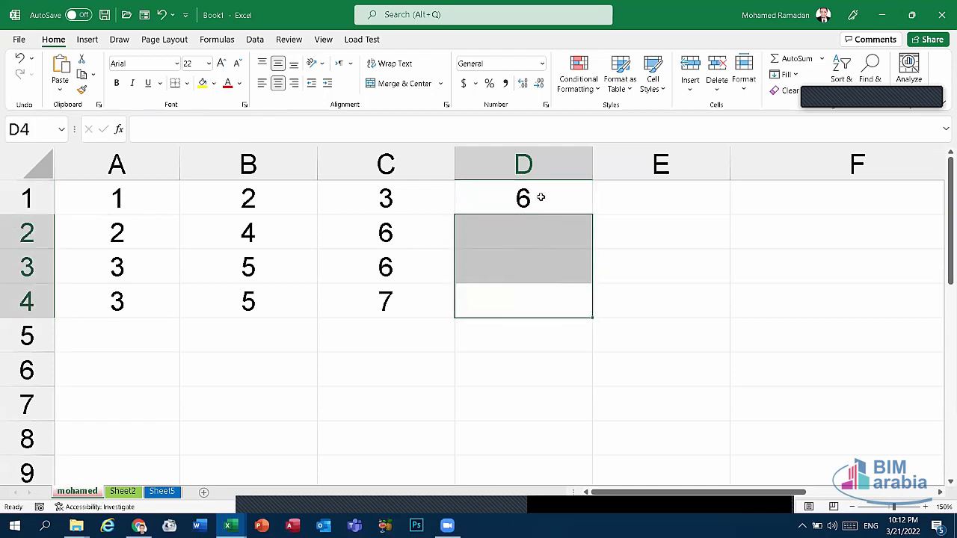
pyautogui.click(539, 198)
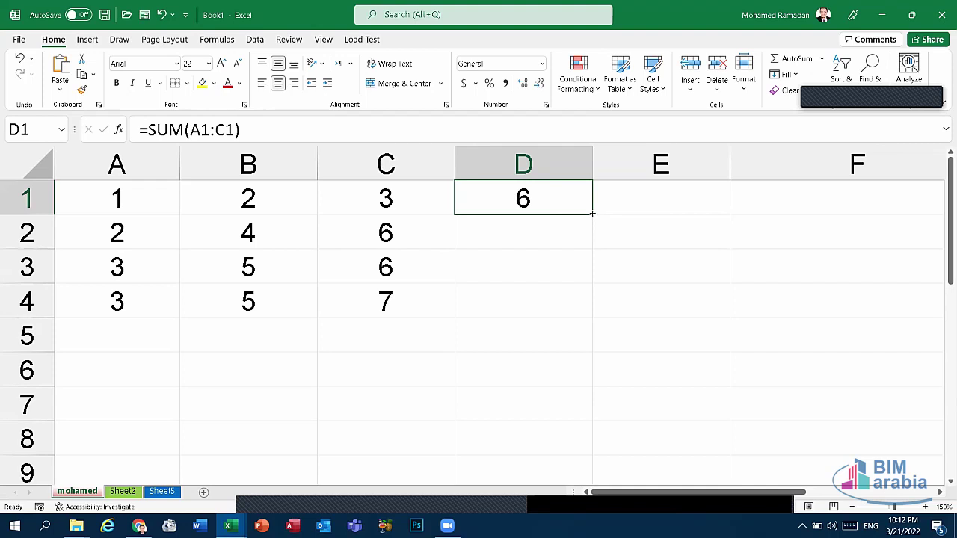
pyautogui.doubleClick(592, 213)
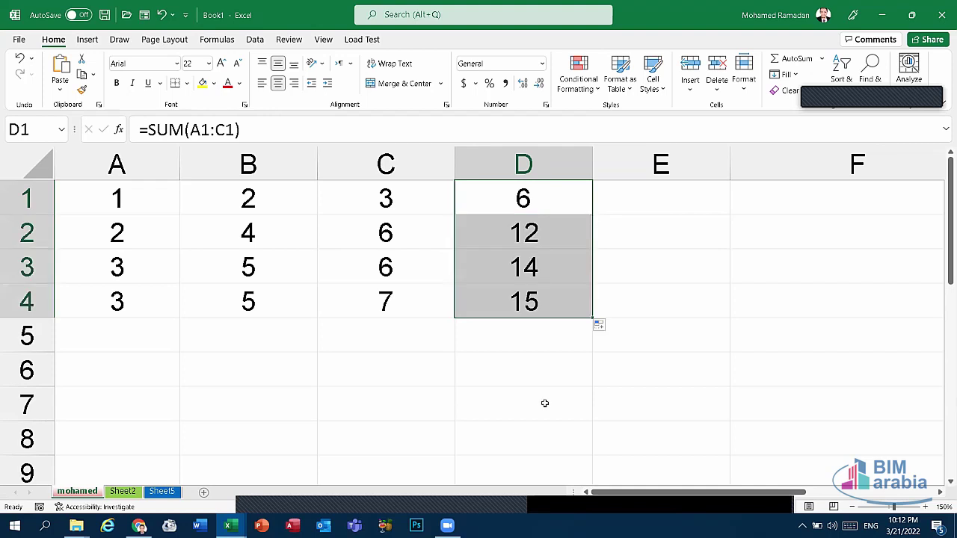
pyautogui.click(513, 502)
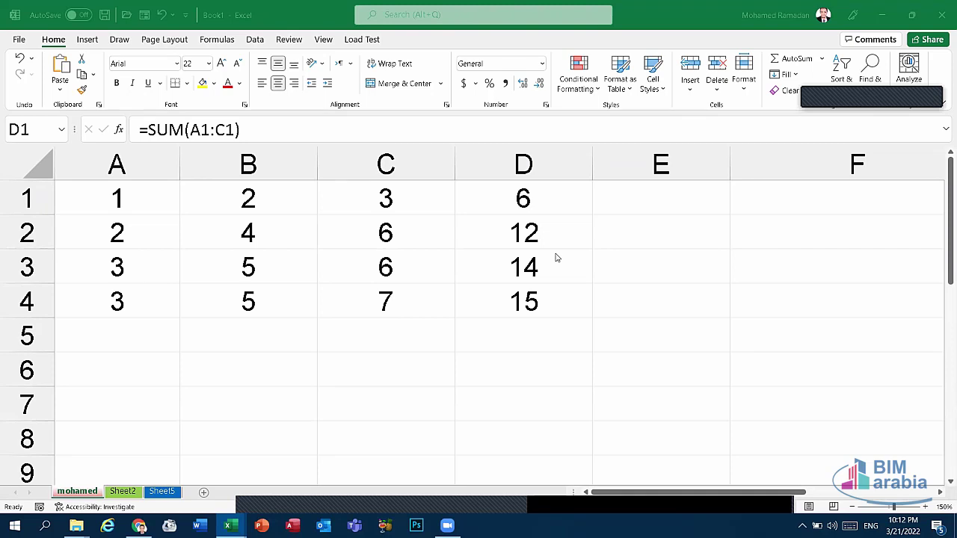
# Inspect the D2 formula, drag D1's total down to D4, then clear D2:D4
pyautogui.click(296, 226)
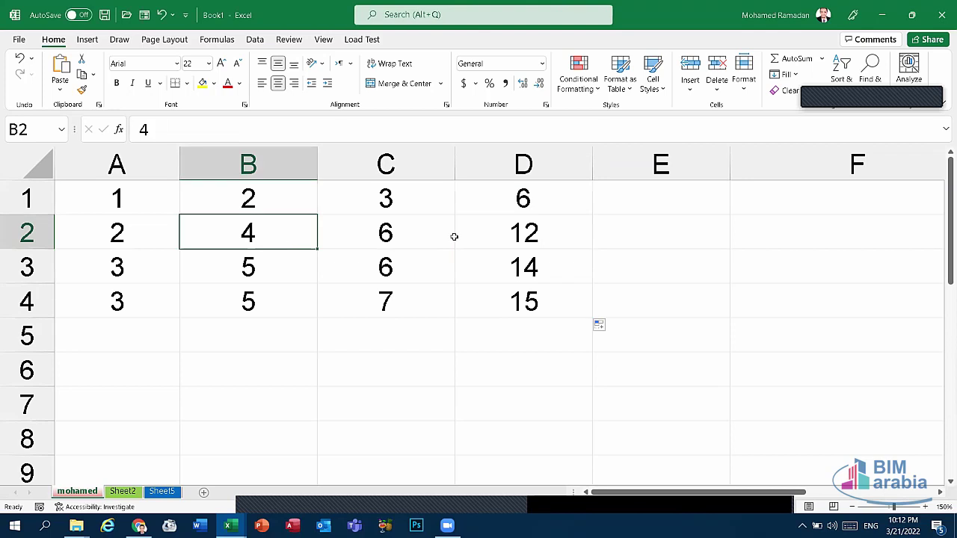
pyautogui.moveTo(454, 237); pyautogui.dragTo(521, 237)
pyautogui.click(519, 224)
pyautogui.click(526, 198)
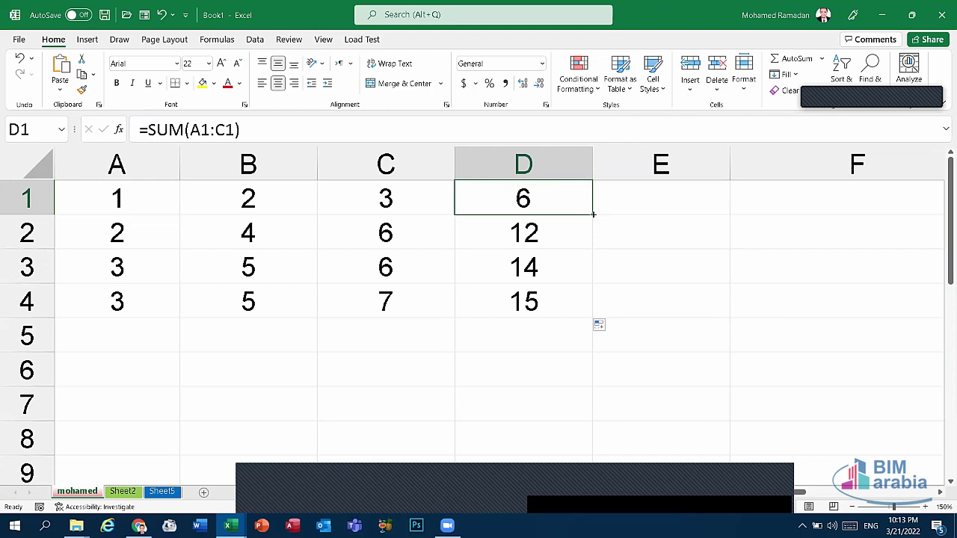
pyautogui.moveTo(593, 215); pyautogui.dragTo(589, 317)
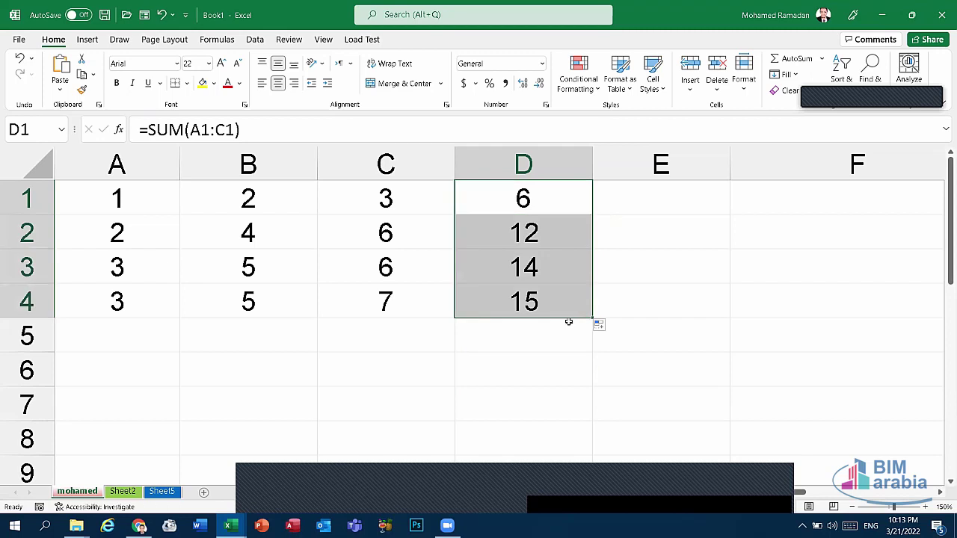
pyautogui.click(569, 323)
pyautogui.moveTo(547, 237); pyautogui.dragTo(547, 296)
pyautogui.press('Delete')
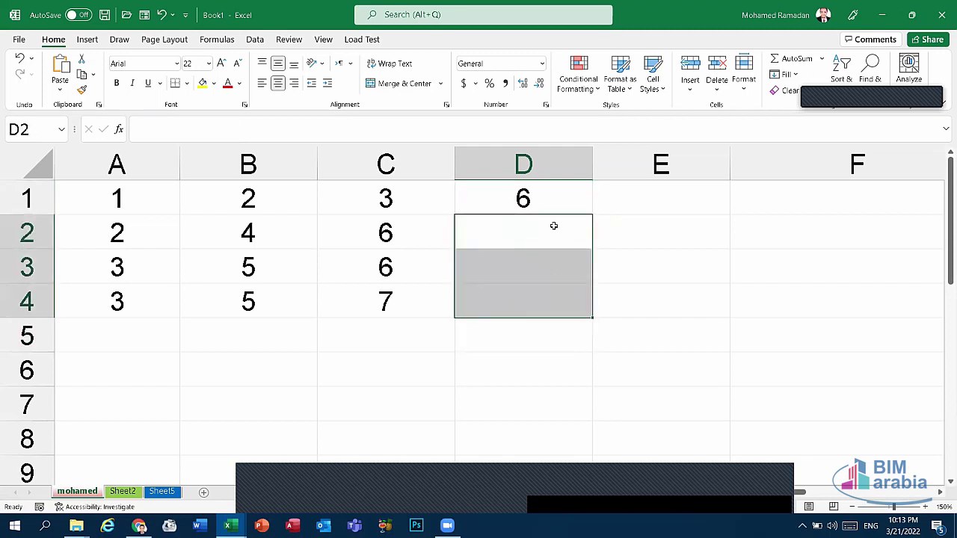
# Drag the D1 formula down to D4 again and delete the copies
pyautogui.click(554, 197)
pyautogui.moveTo(587, 211); pyautogui.dragTo(576, 334)
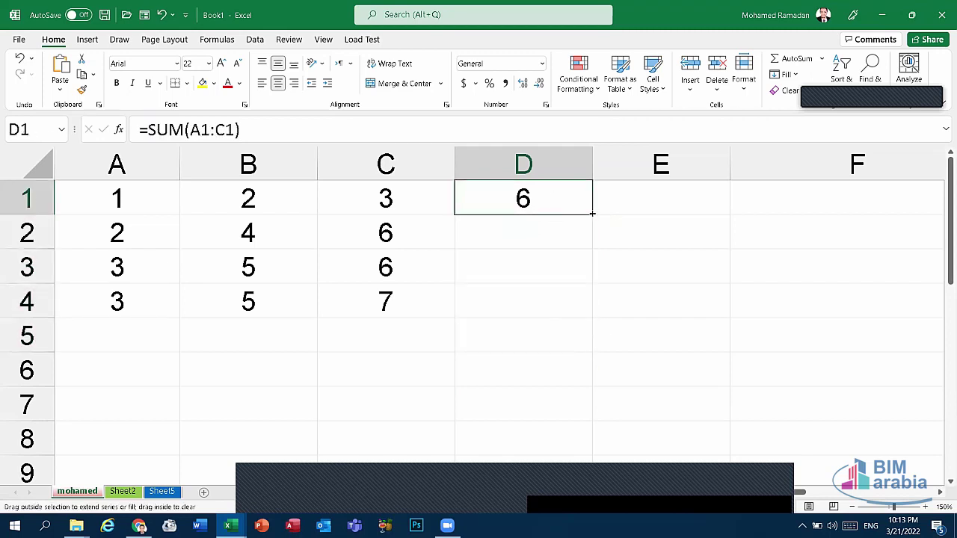
pyautogui.click(509, 517)
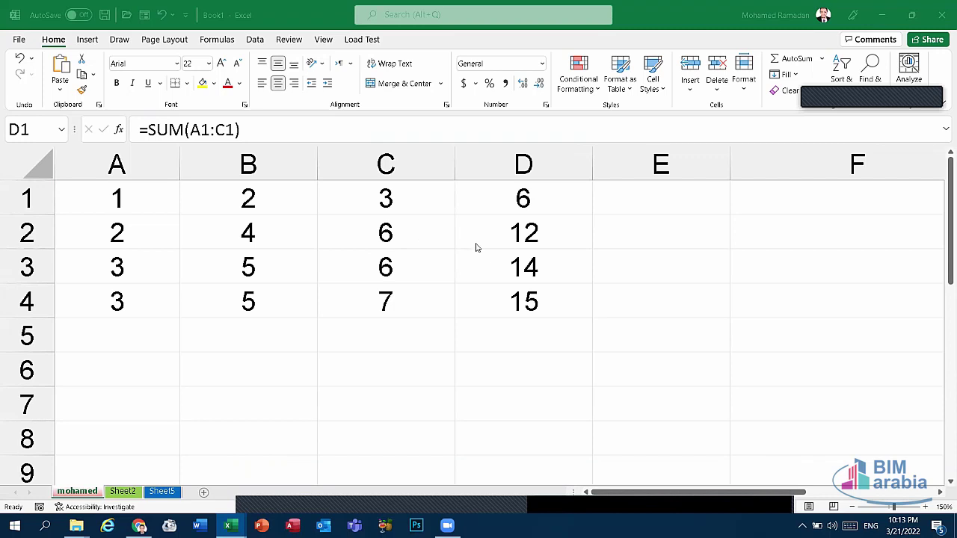
pyautogui.moveTo(523, 232); pyautogui.dragTo(525, 293)
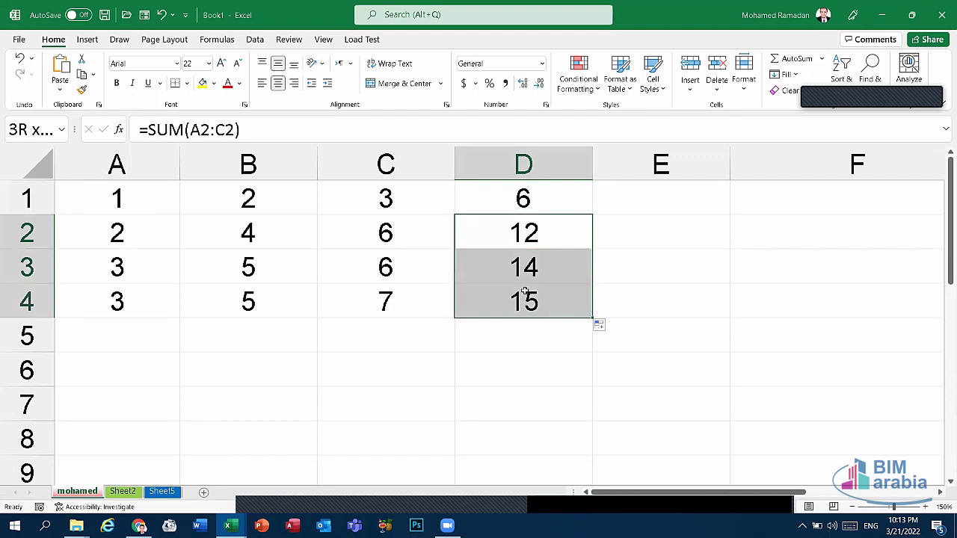
pyautogui.press('Delete')
# Fill D1's total down once more, then clear the whole A1:D4 block
pyautogui.click(547, 206)
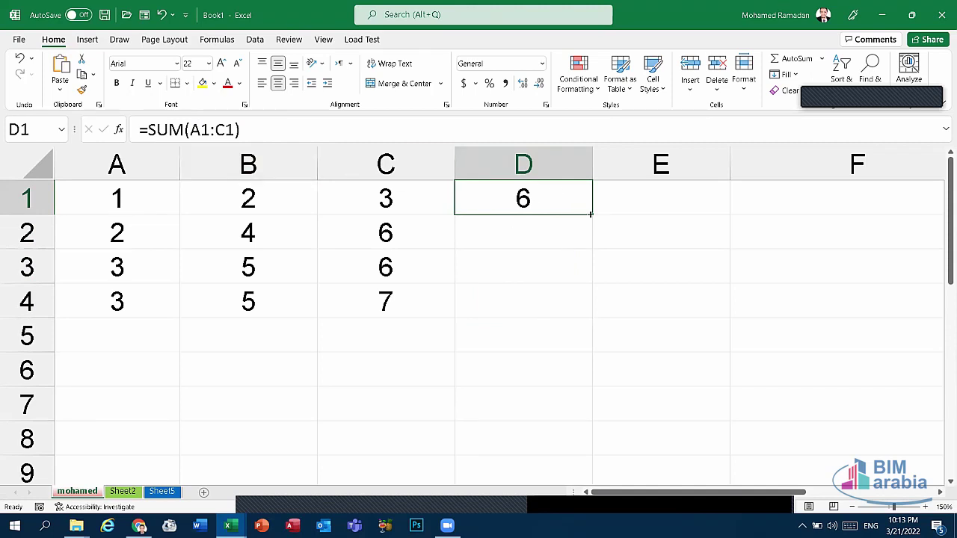
pyautogui.moveTo(590, 214); pyautogui.dragTo(577, 306)
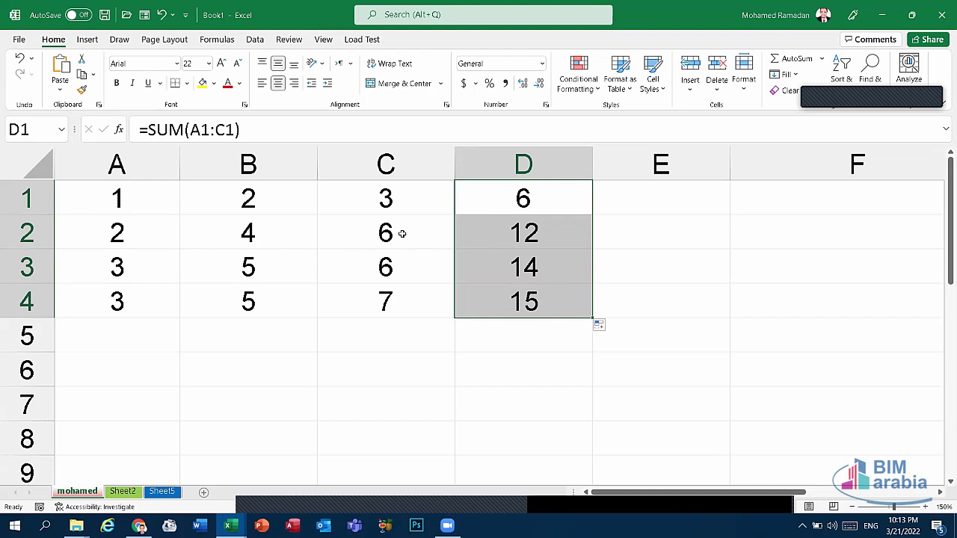
pyautogui.moveTo(524, 233); pyautogui.dragTo(547, 292)
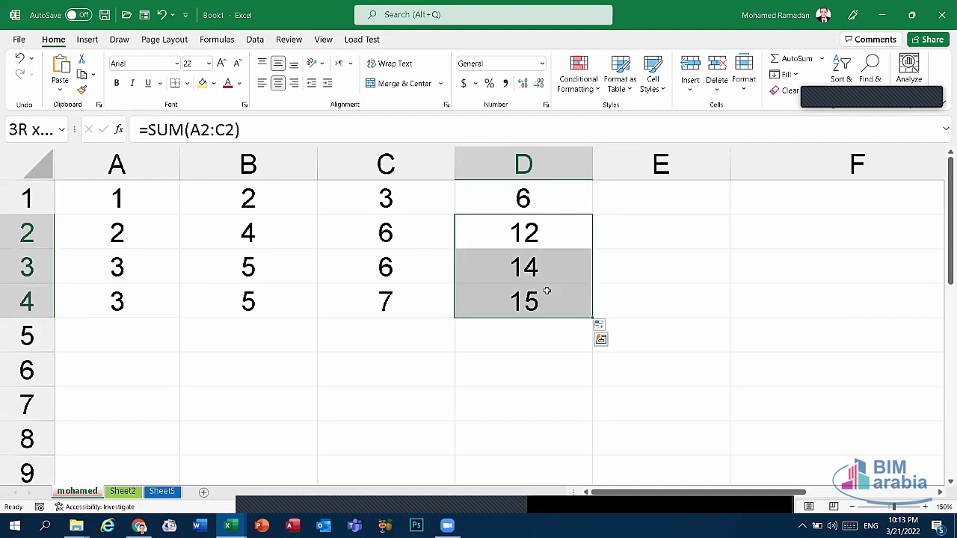
pyautogui.press('Delete')
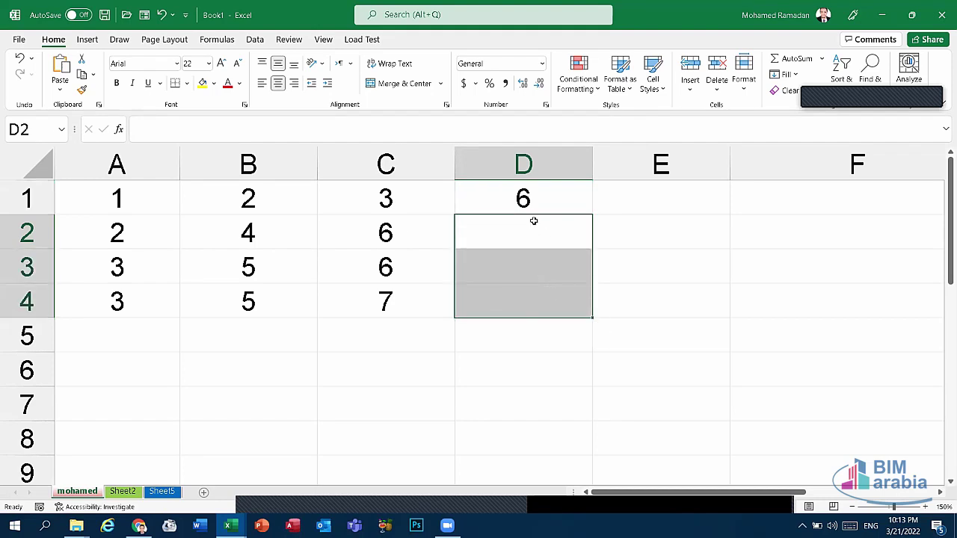
pyautogui.moveTo(523, 188)
pyautogui.mouseDown()
pyautogui.moveTo(403, 276)
pyautogui.moveTo(133, 293)
pyautogui.mouseUp()
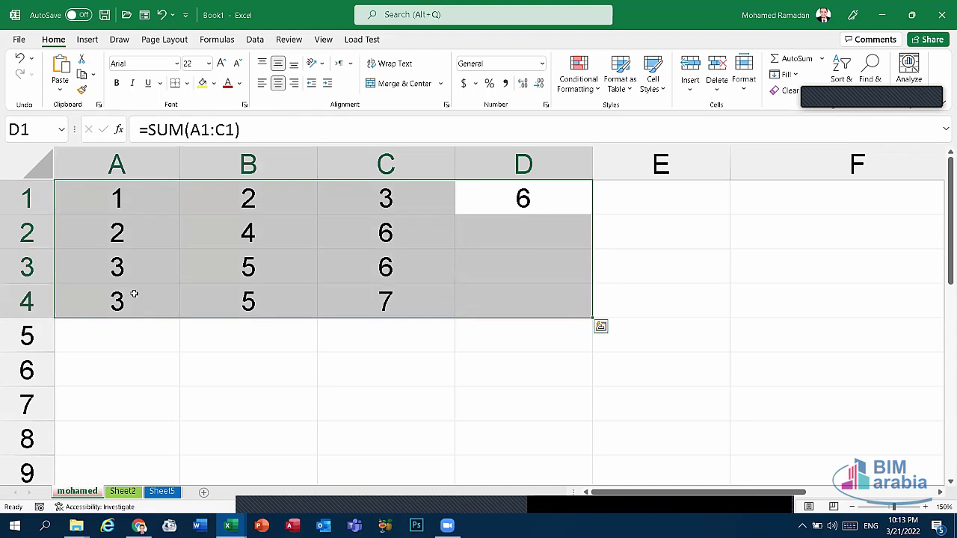
pyautogui.press('Delete')
# Widen column A and type the first two sample full names into A1 and A2
pyautogui.click(562, 205)
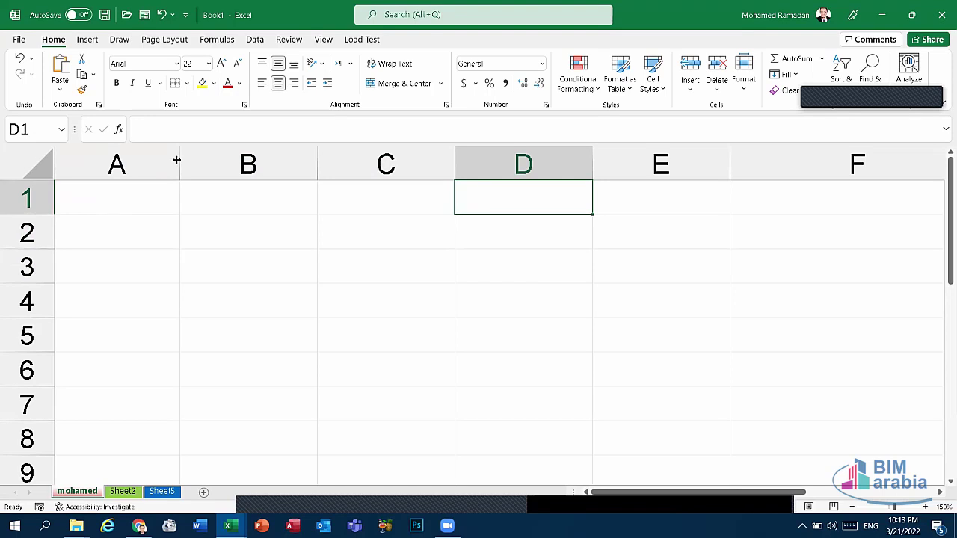
pyautogui.moveTo(180, 160); pyautogui.dragTo(316, 156)
pyautogui.click(158, 202)
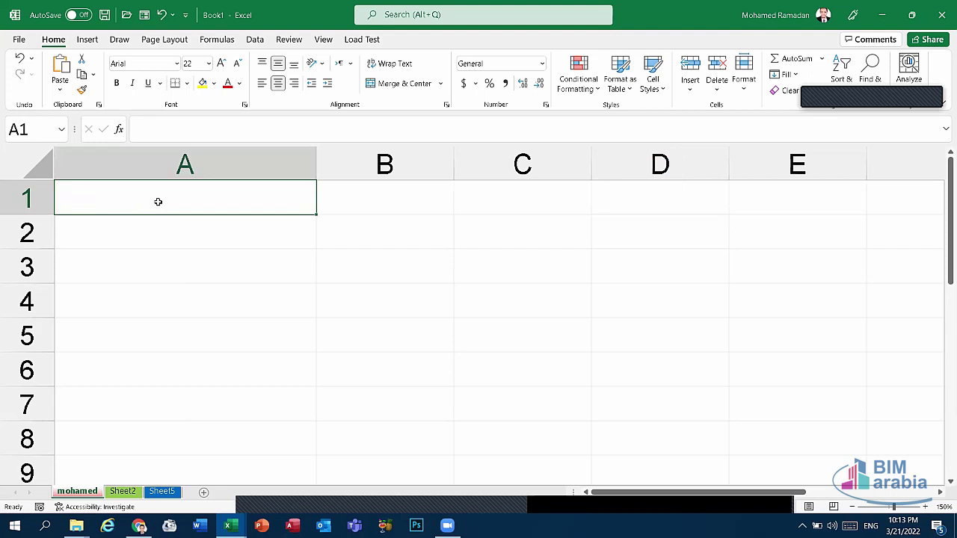
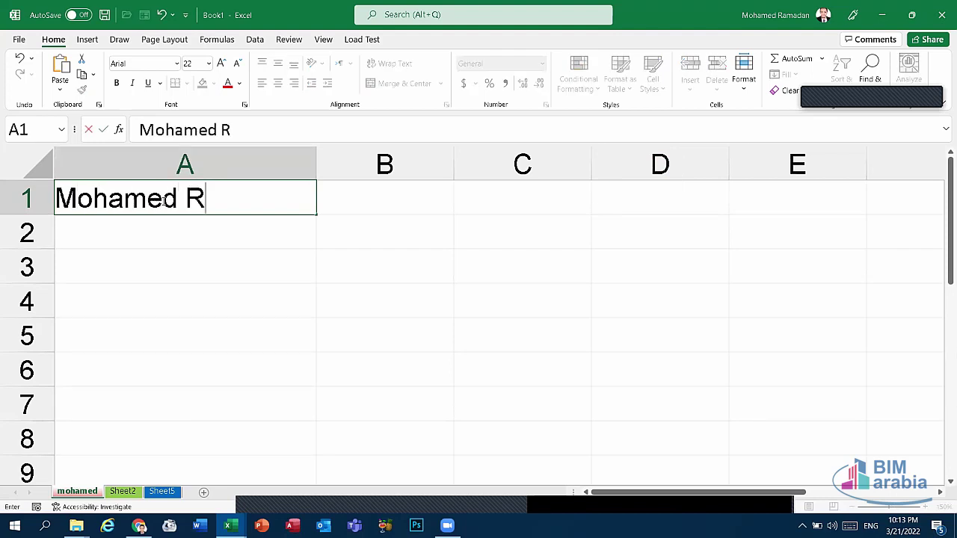
pyautogui.press('Return')
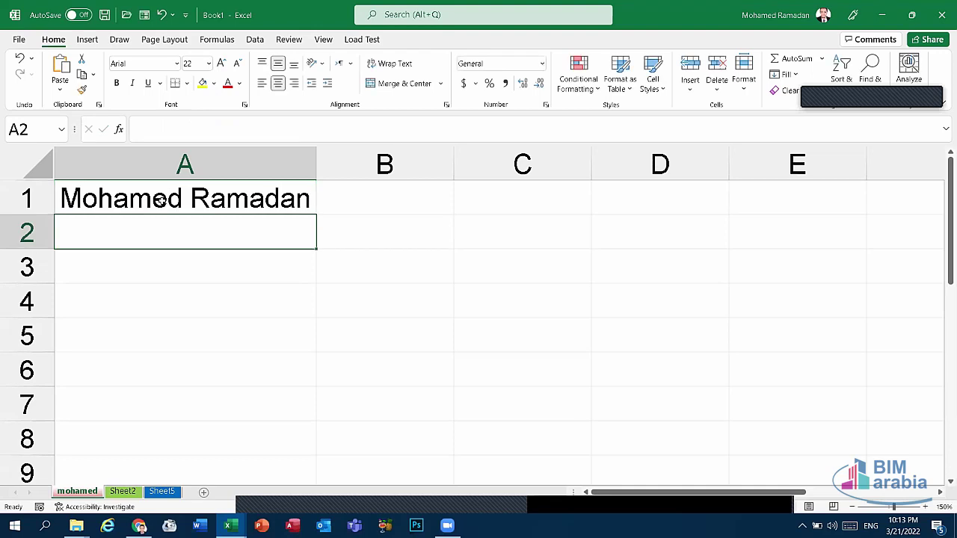
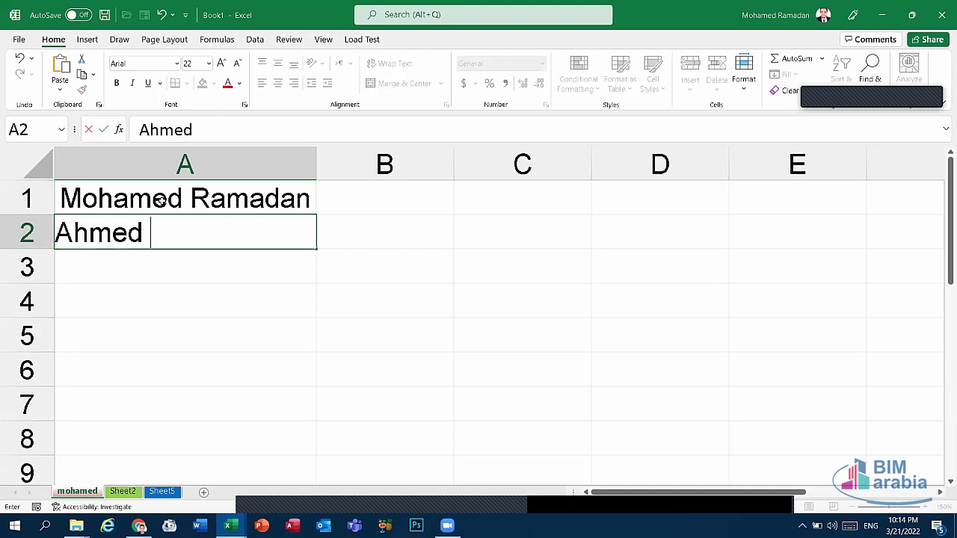
pyautogui.press('Return')
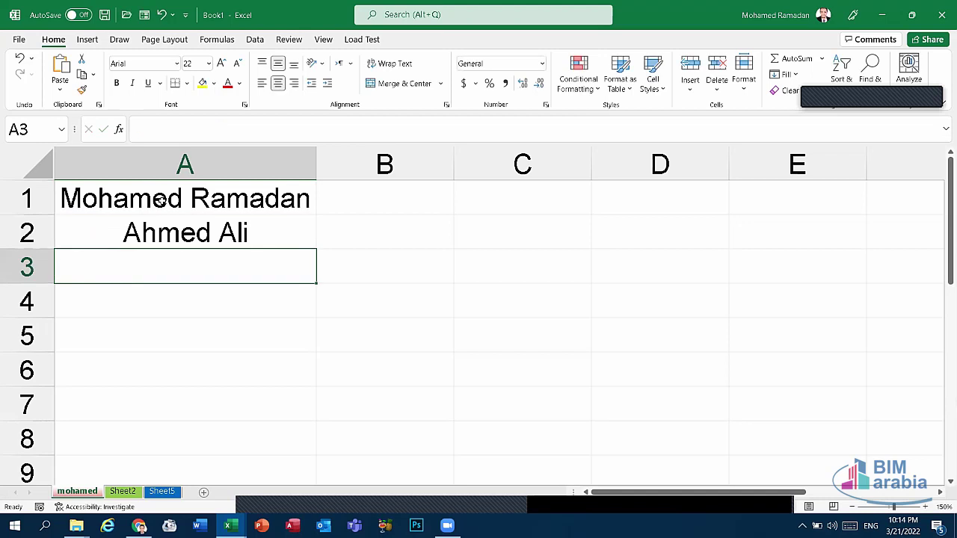
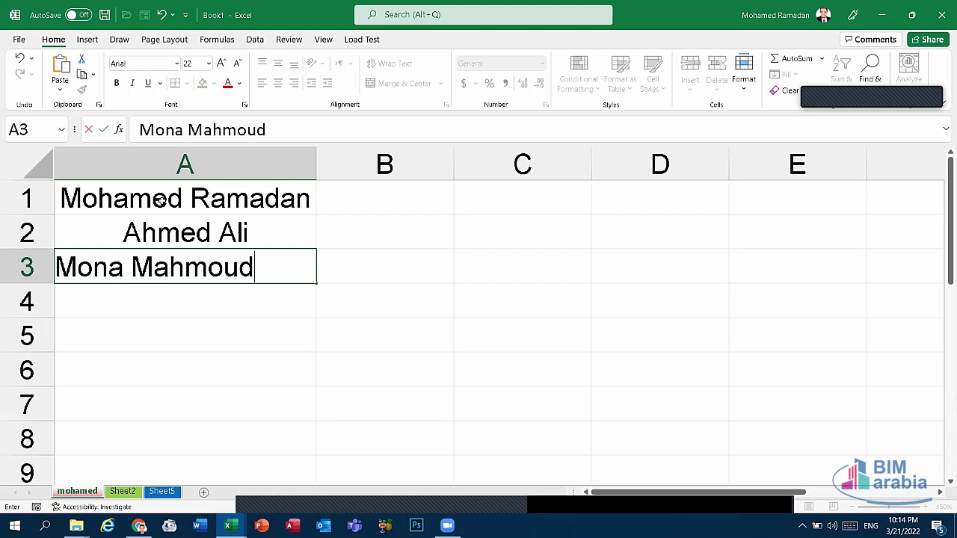
# Type the third and fourth full names into A3 and A4, fixing a typo in the fourth
pyautogui.press('Return')
pyautogui.write('Era')
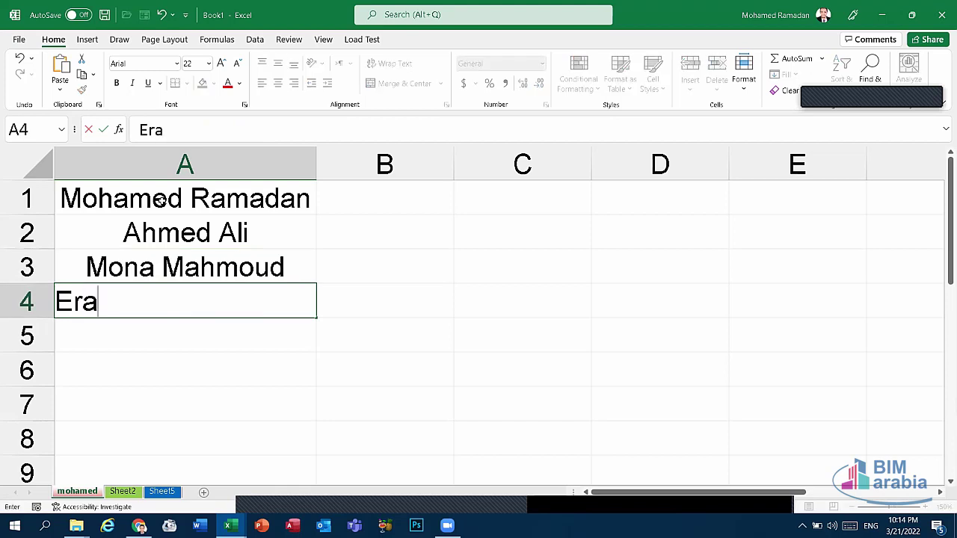
pyautogui.write('him')
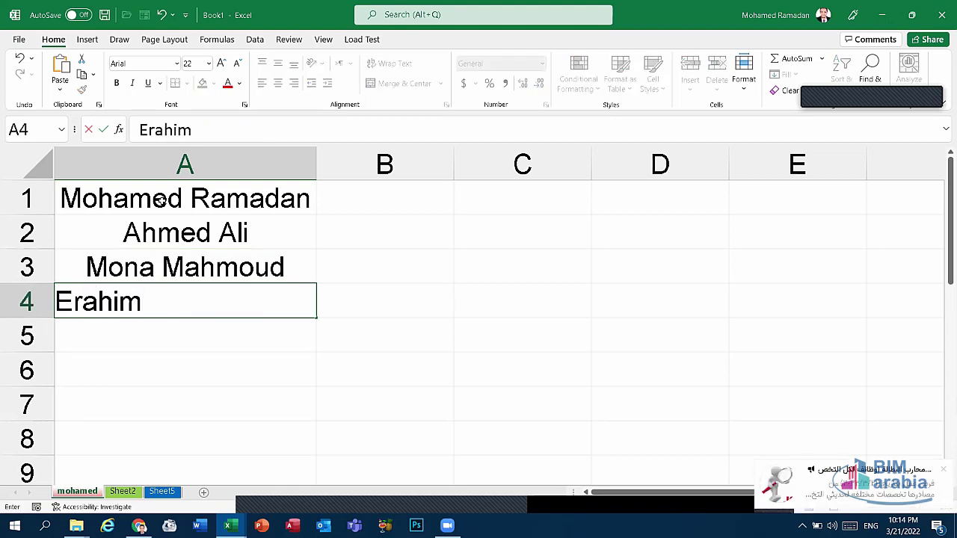
pyautogui.press('BackSpace')
pyautogui.press('BackSpace')
pyautogui.press('BackSpace')
pyautogui.press('BackSpace')
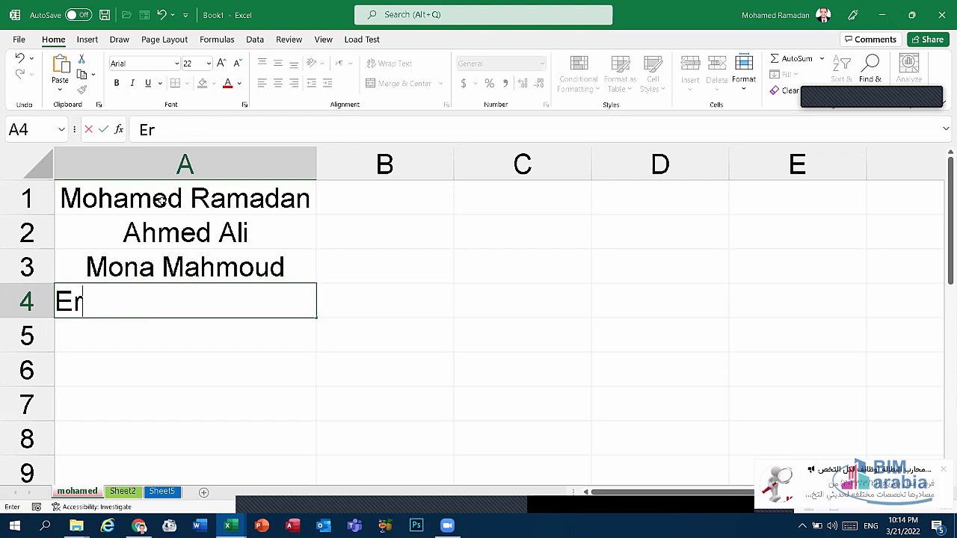
pyautogui.press('BackSpace')
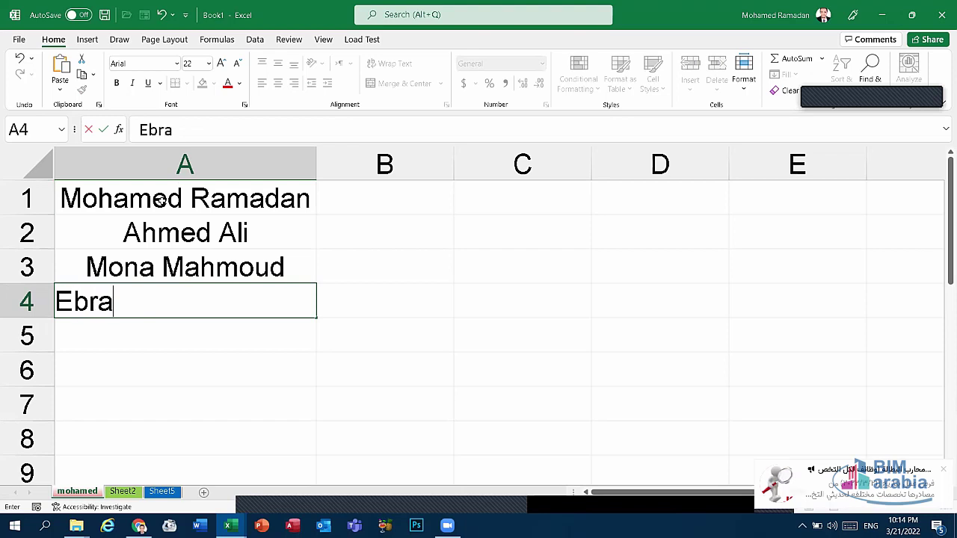
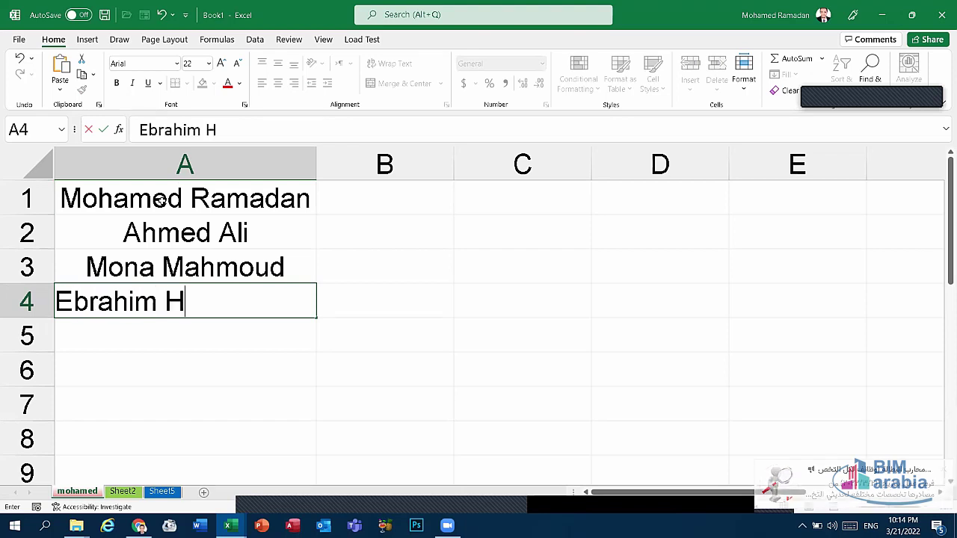
pyautogui.click(154, 344)
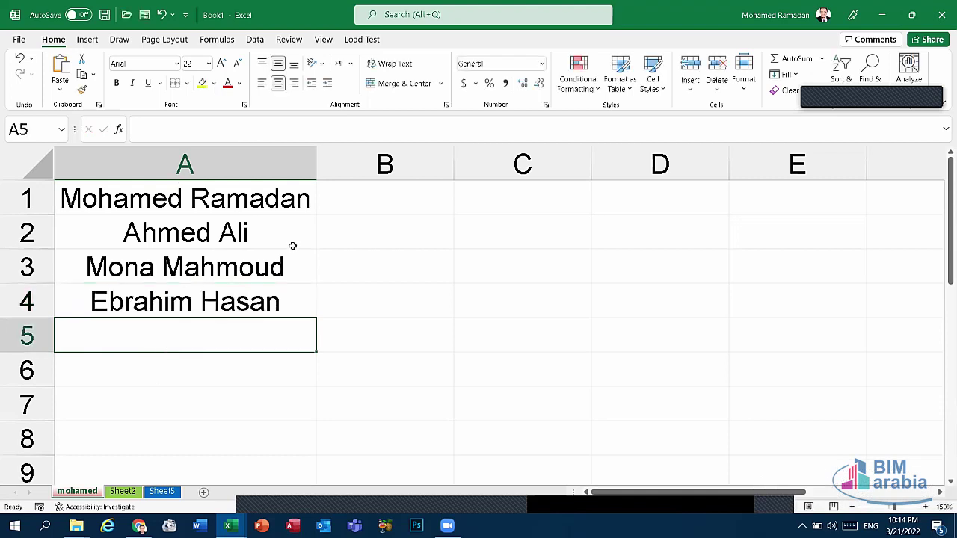
pyautogui.click(307, 159)
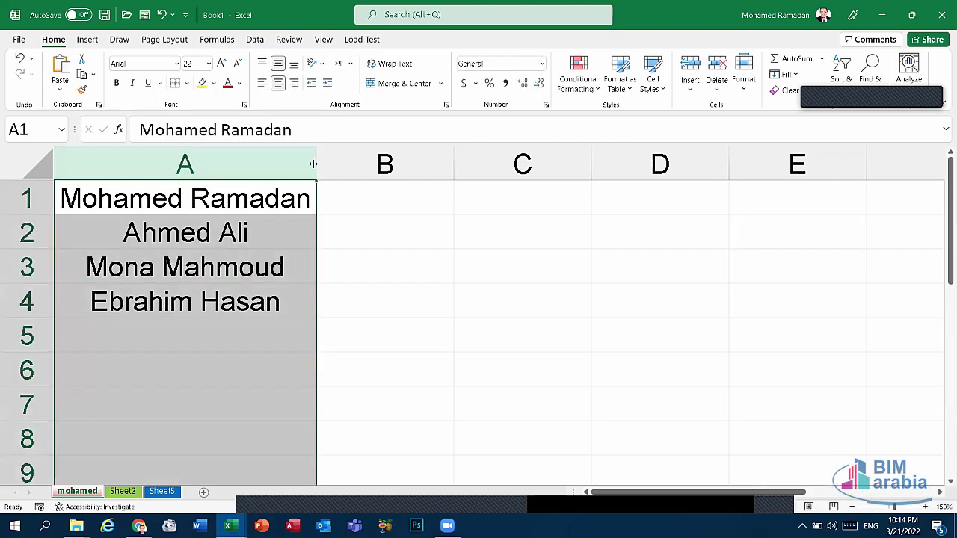
# AutoFit column A and split the first full name into B1 (first) and C1 (last)
pyautogui.doubleClick(316, 163)
pyautogui.click(358, 196)
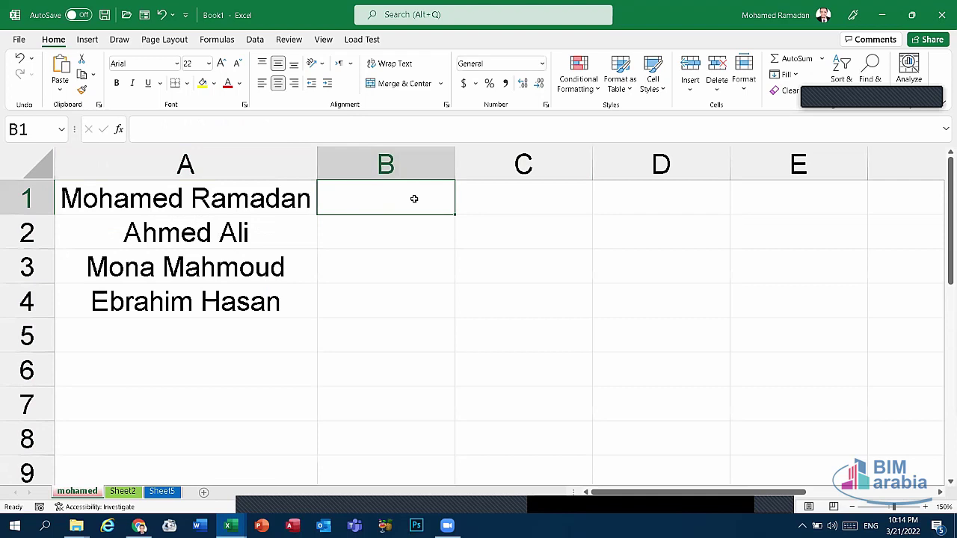
pyautogui.click(420, 177)
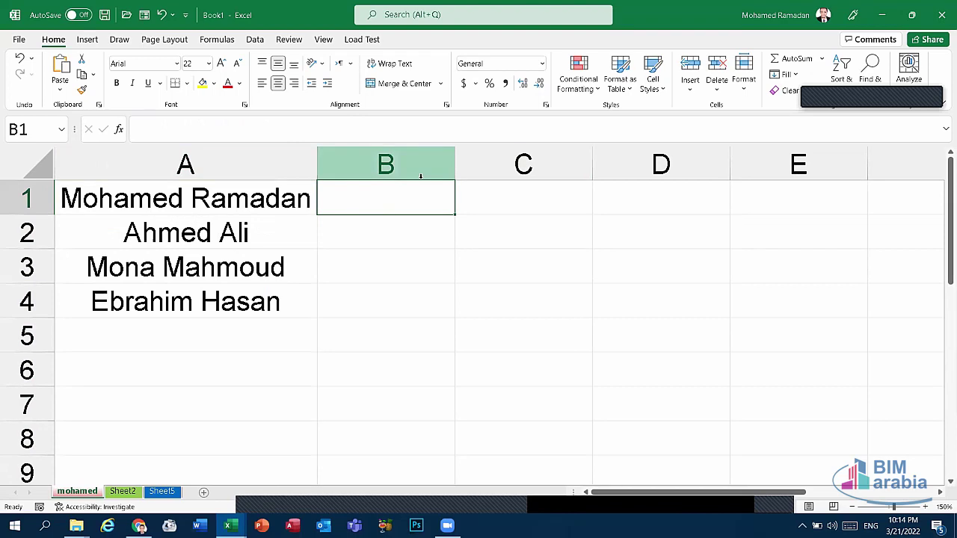
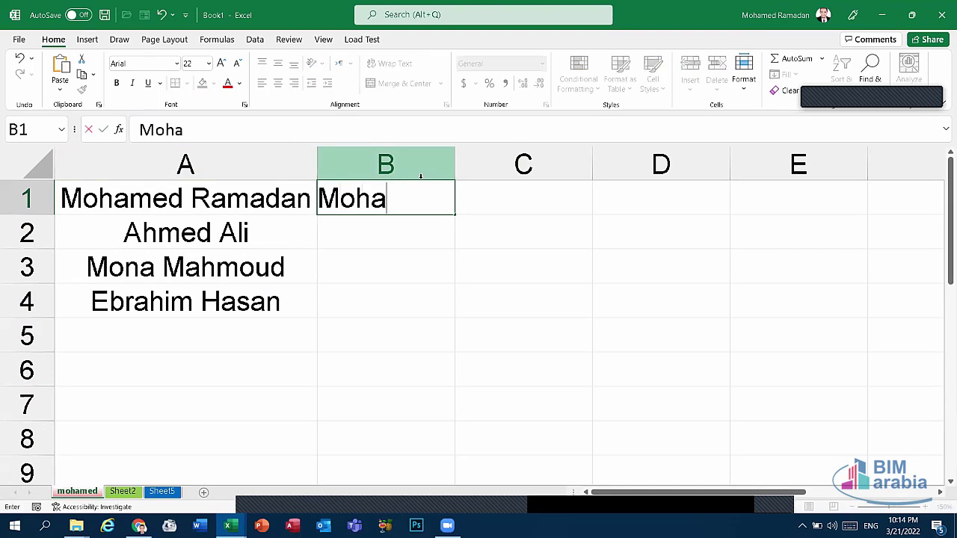
pyautogui.click(495, 202)
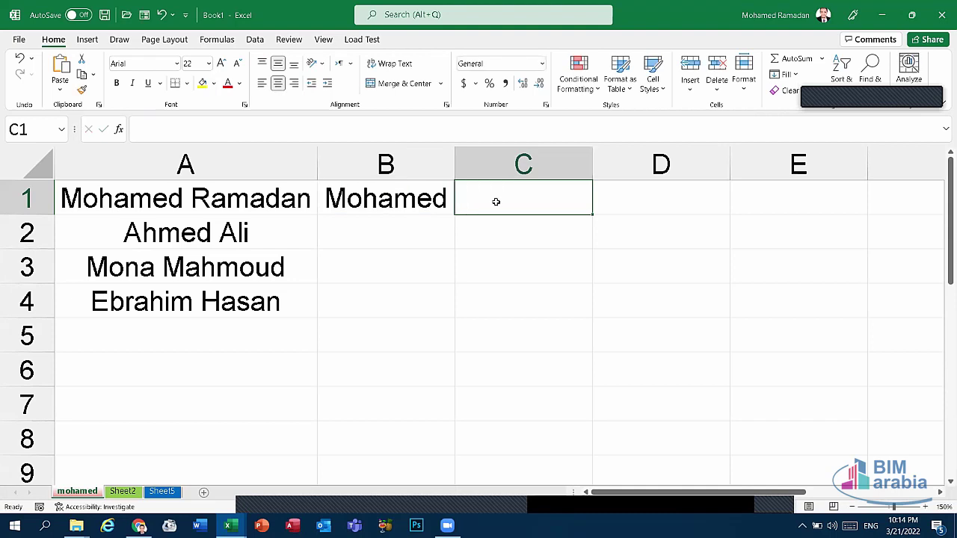
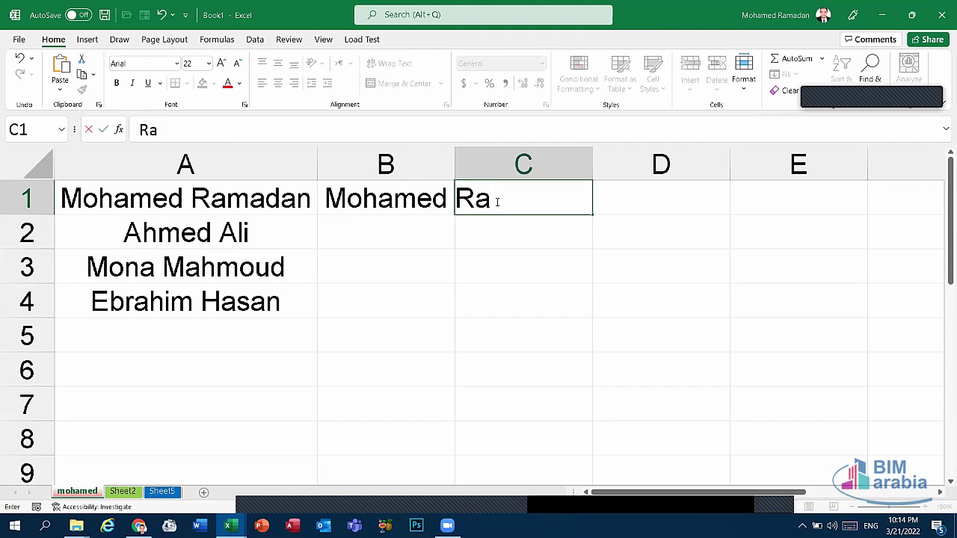
pyautogui.click(346, 237)
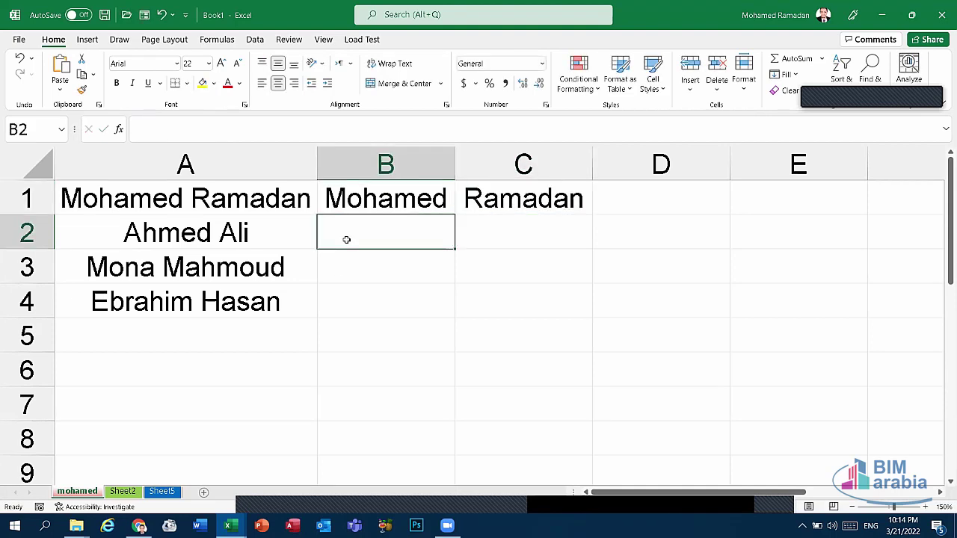
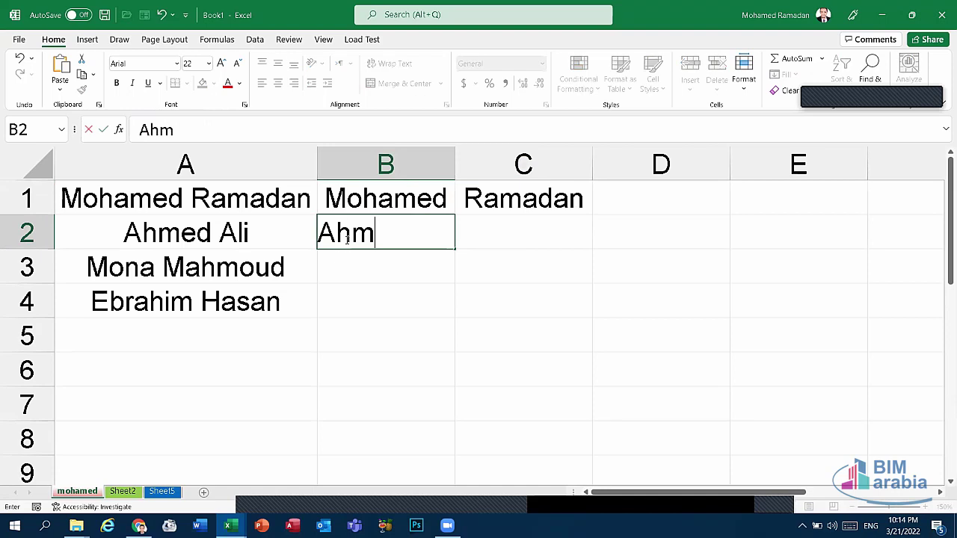
# Enter the second person's first and last names in B2 and C2, then select B1:C4
pyautogui.click(519, 229)
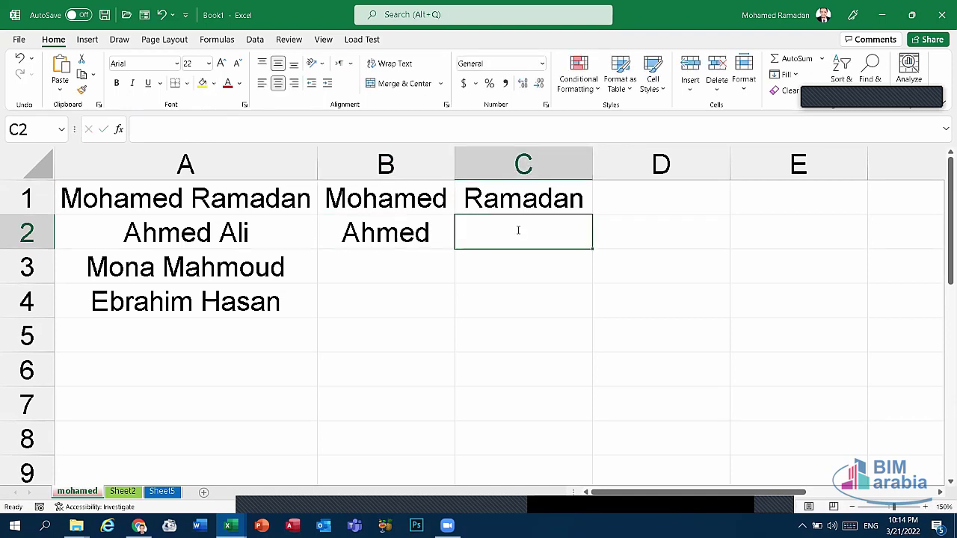
pyautogui.click(379, 262)
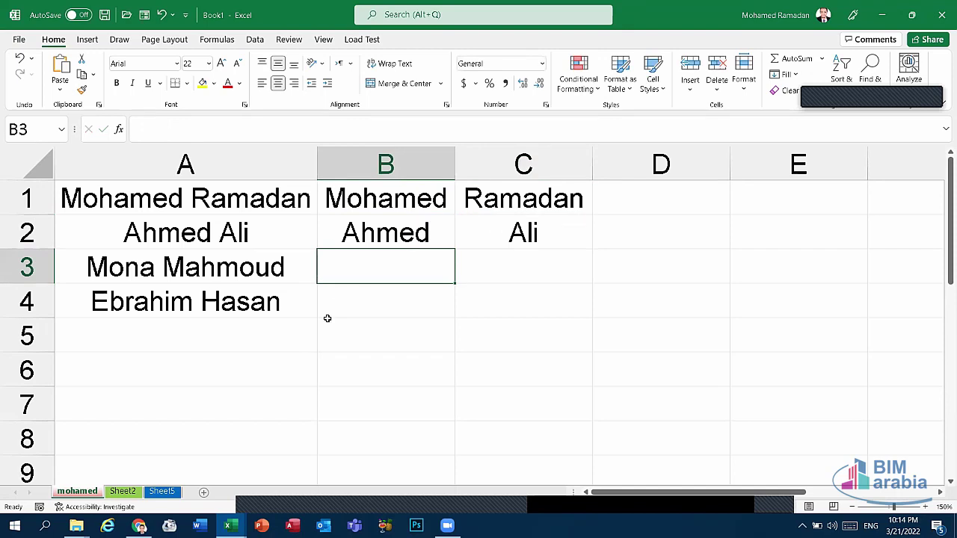
pyautogui.click(555, 208)
pyautogui.moveTo(559, 256)
pyautogui.mouseDown()
pyautogui.moveTo(397, 291)
pyautogui.moveTo(426, 237)
pyautogui.moveTo(444, 280)
pyautogui.moveTo(433, 329)
pyautogui.moveTo(429, 284)
pyautogui.moveTo(423, 316)
pyautogui.moveTo(430, 284)
pyautogui.mouseUp()
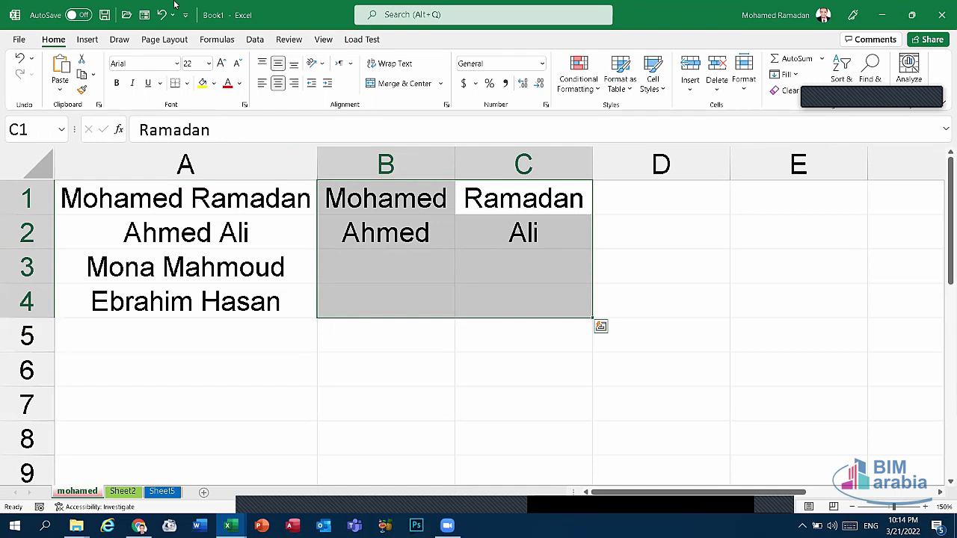
# Undo recent edits and reselect the split names in columns B and C
pyautogui.scroll(-5, 521, 80)
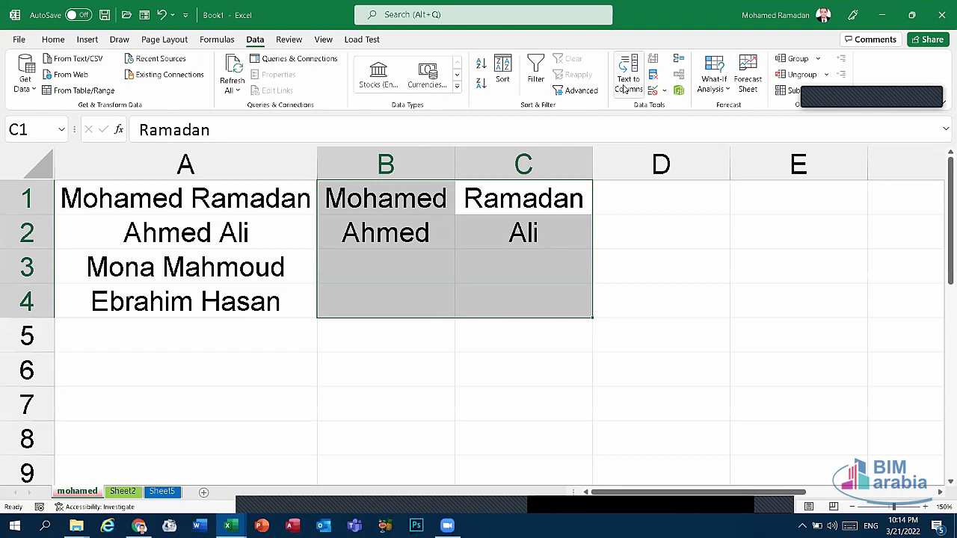
pyautogui.click(378, 329)
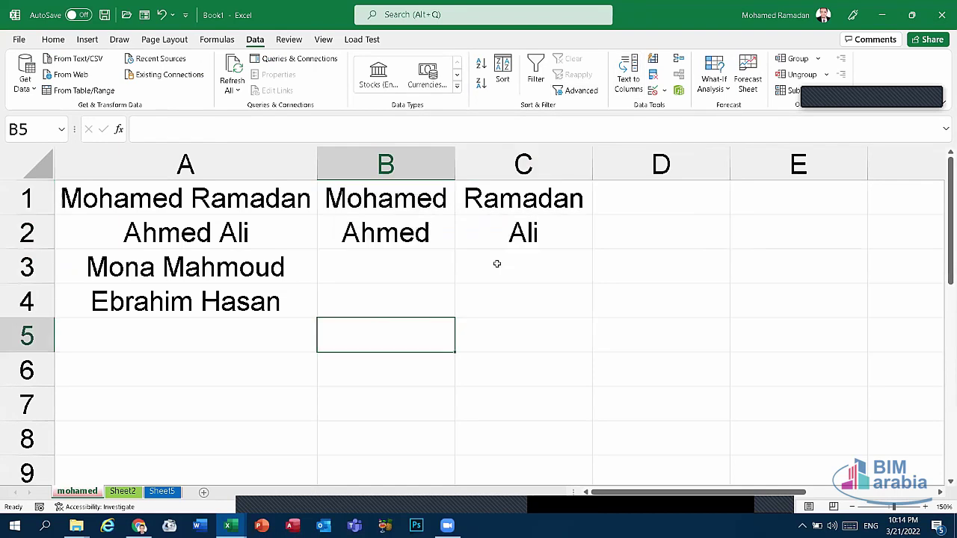
pyautogui.hotkey('ctrl', 'z')
pyautogui.moveTo(523, 205); pyautogui.dragTo(380, 288)
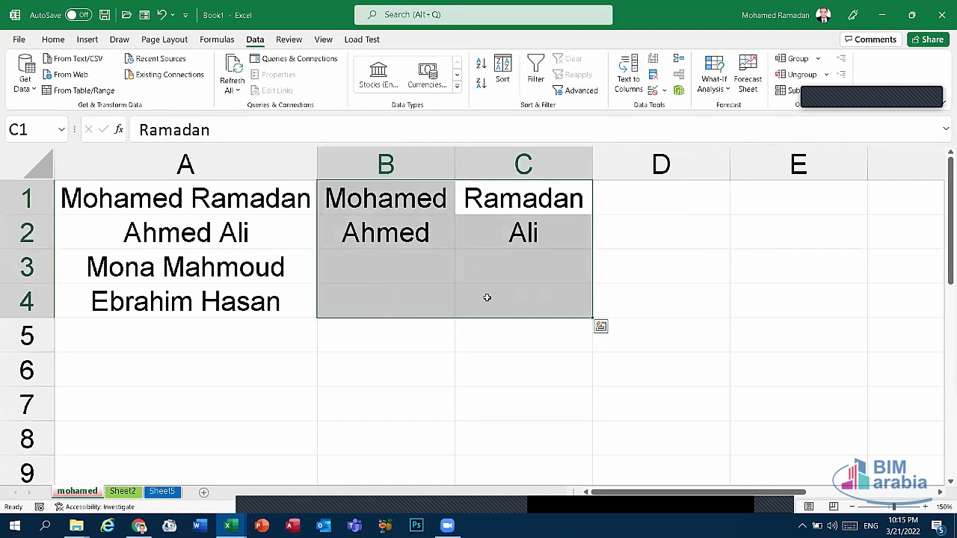
pyautogui.hotkey('ctrl', 'z')
pyautogui.click(497, 363)
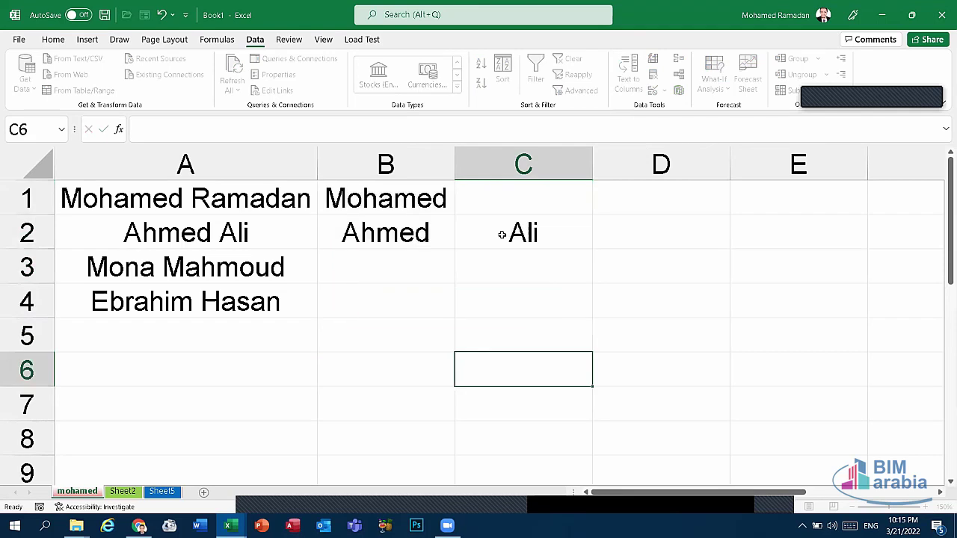
pyautogui.moveTo(515, 200); pyautogui.dragTo(379, 298)
pyautogui.press('BackSpace')
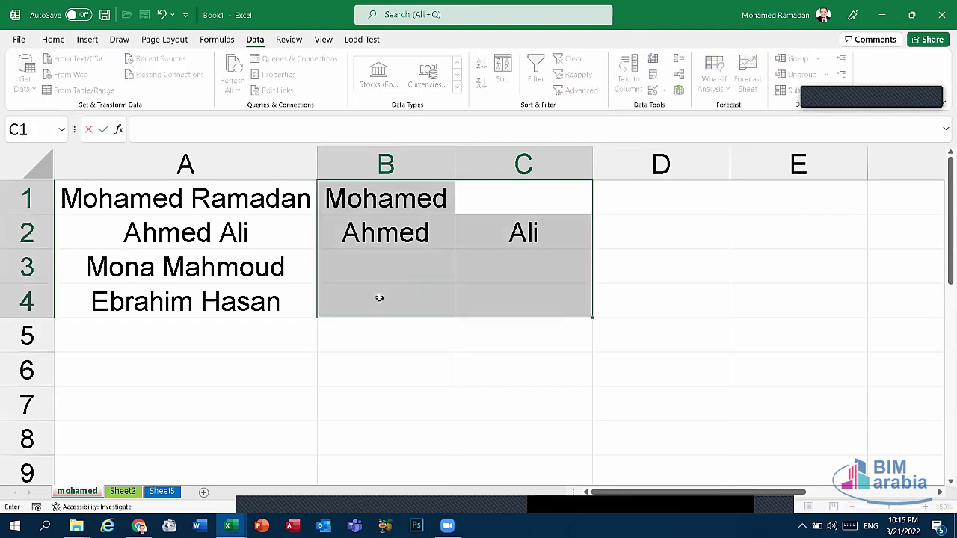
pyautogui.click(385, 337)
# Delete the names in rows 1–2, then rows 3–4, leaving the sheet blank
pyautogui.moveTo(593, 224)
pyautogui.mouseDown()
pyautogui.moveTo(346, 307)
pyautogui.moveTo(177, 303)
pyautogui.moveTo(145, 175)
pyautogui.mouseUp()
pyautogui.press('Delete')
pyautogui.moveTo(478, 285)
pyautogui.mouseDown()
pyautogui.moveTo(332, 335)
pyautogui.moveTo(183, 276)
pyautogui.moveTo(181, 267)
pyautogui.mouseUp()
pyautogui.press('Delete')
pyautogui.click(179, 202)
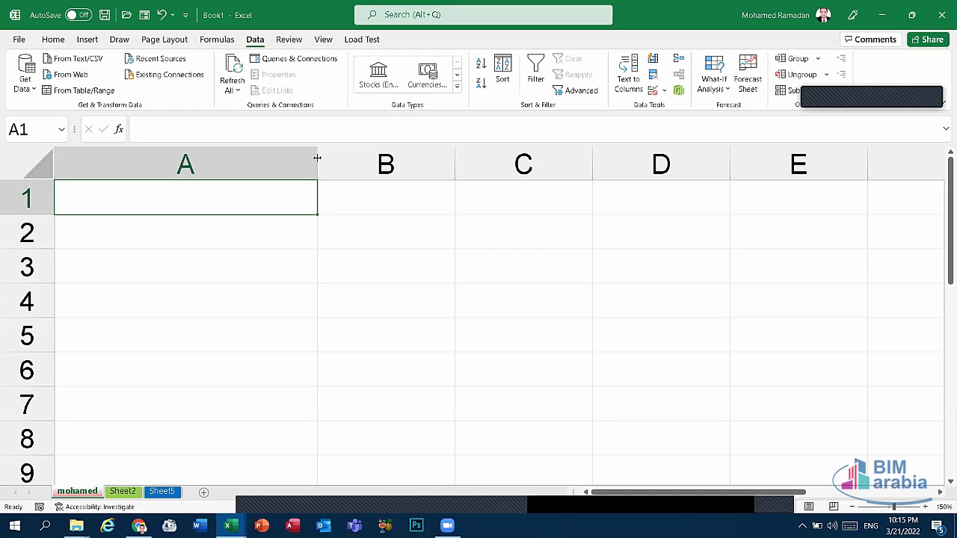
pyautogui.moveTo(317, 160)
pyautogui.mouseDown()
pyautogui.moveTo(212, 177)
pyautogui.moveTo(194, 164)
pyautogui.mouseUp()
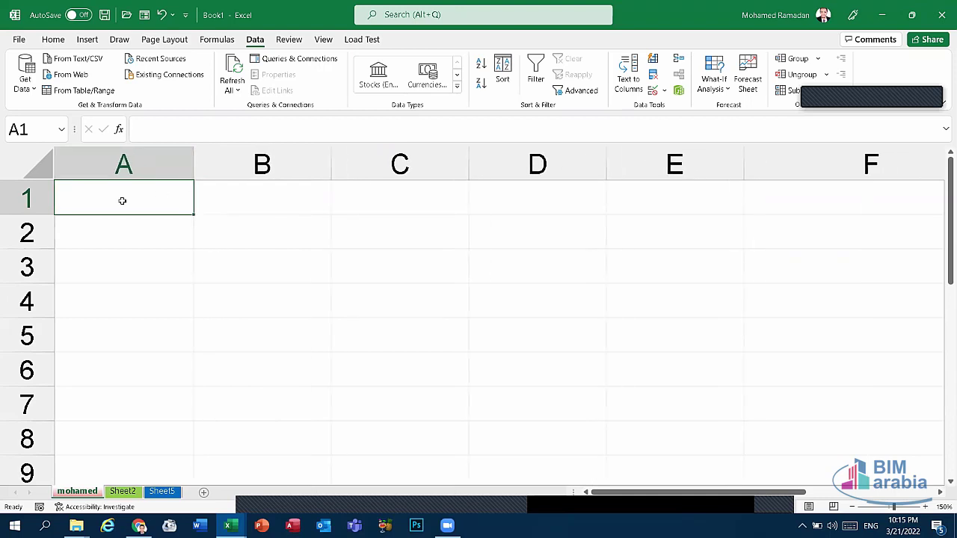
pyautogui.write('m')
pyautogui.press('BackSpace')
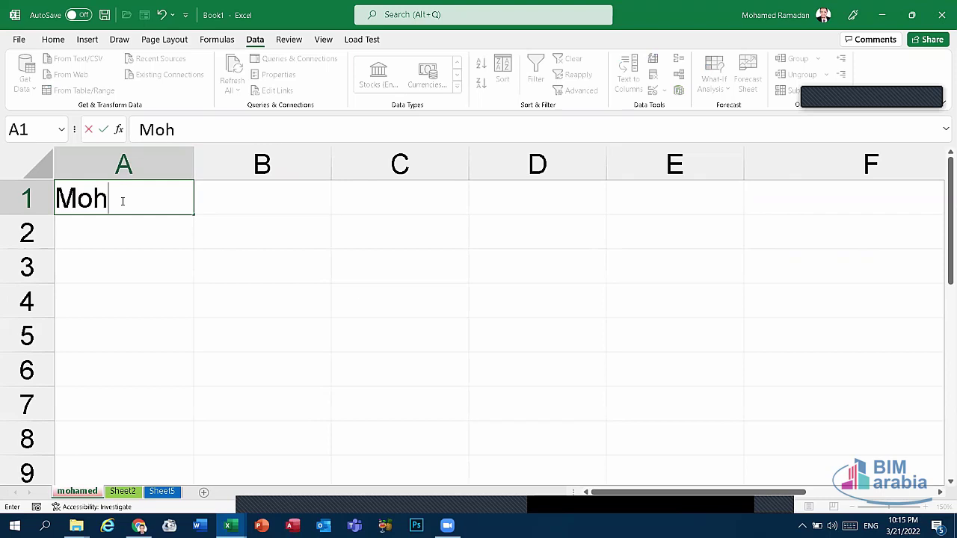
pyautogui.click(215, 191)
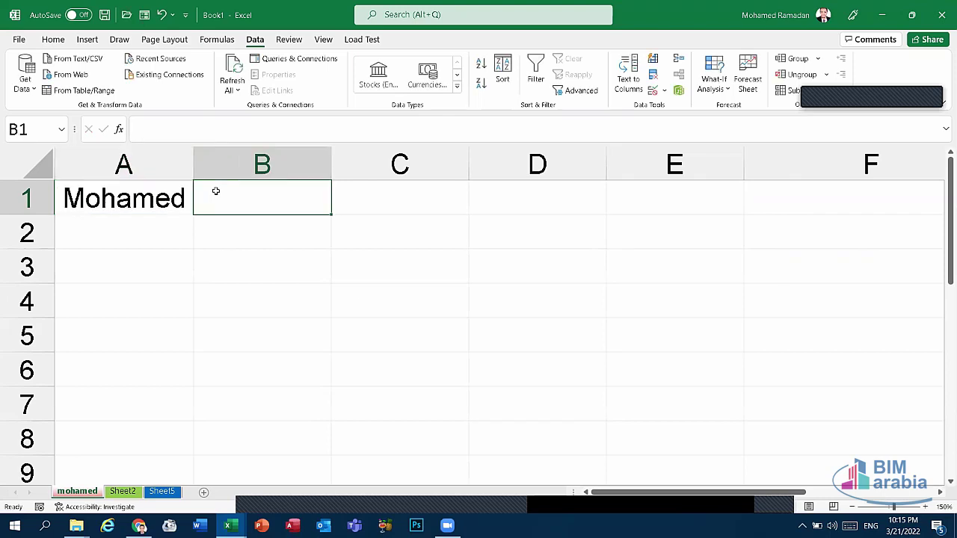
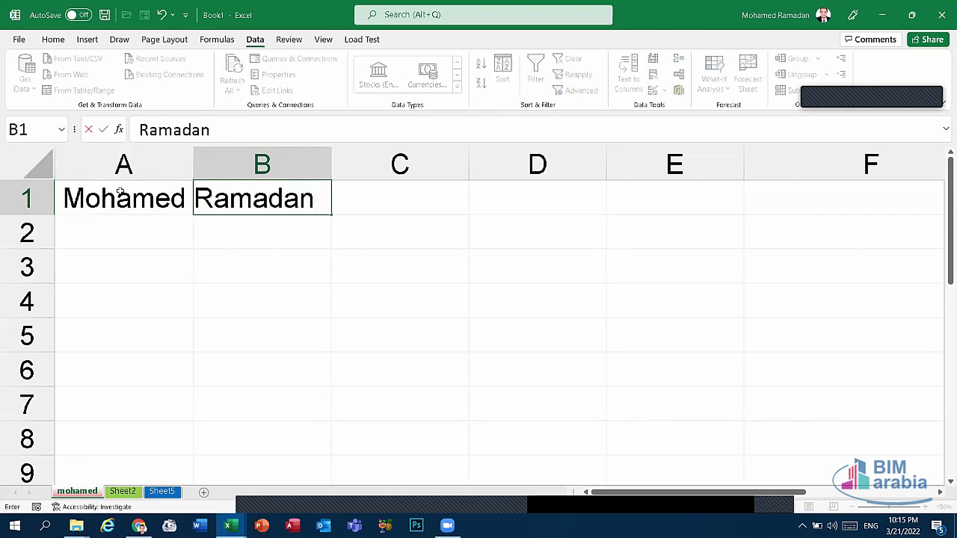
pyautogui.click(132, 225)
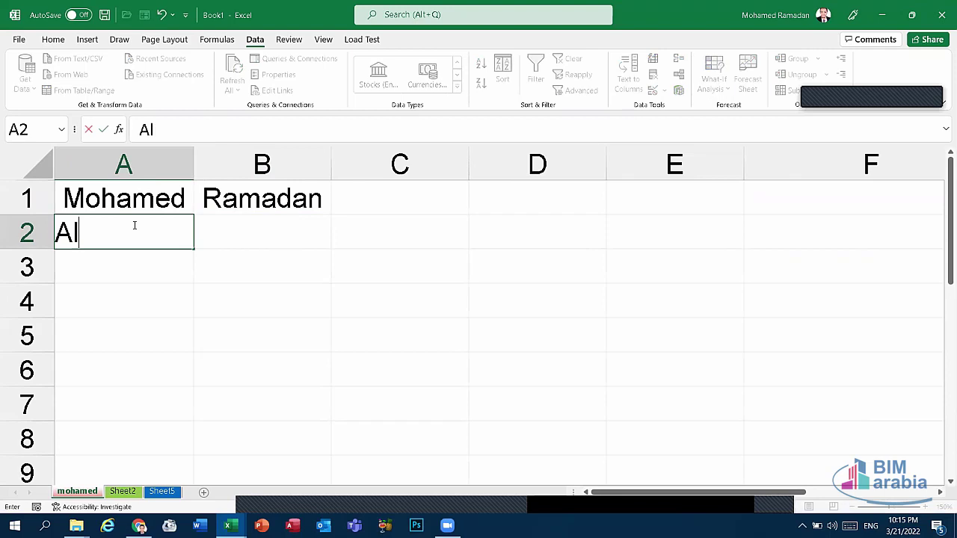
# Enter Ali and Hasan in A2:A3, and Mohsen and Ali in B2:B3
pyautogui.press('Return')
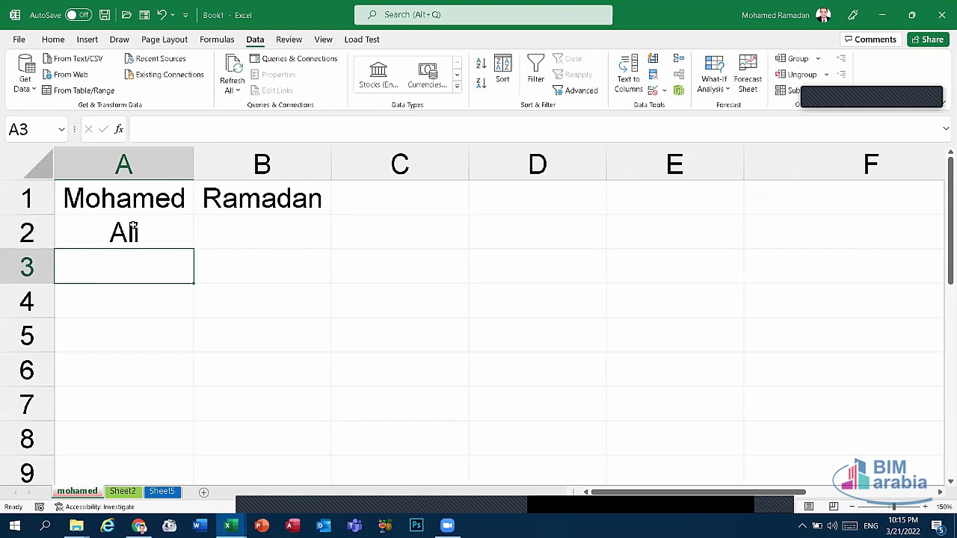
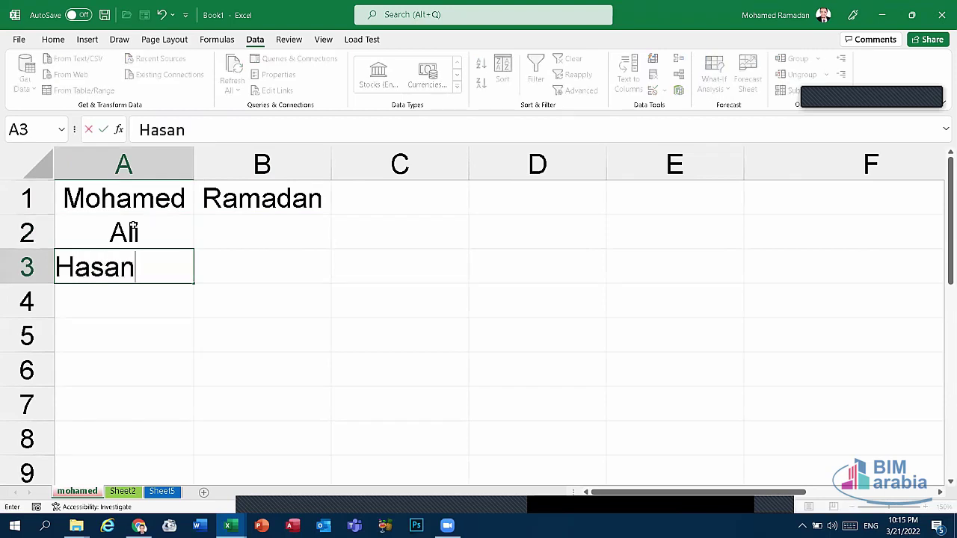
pyautogui.click(282, 234)
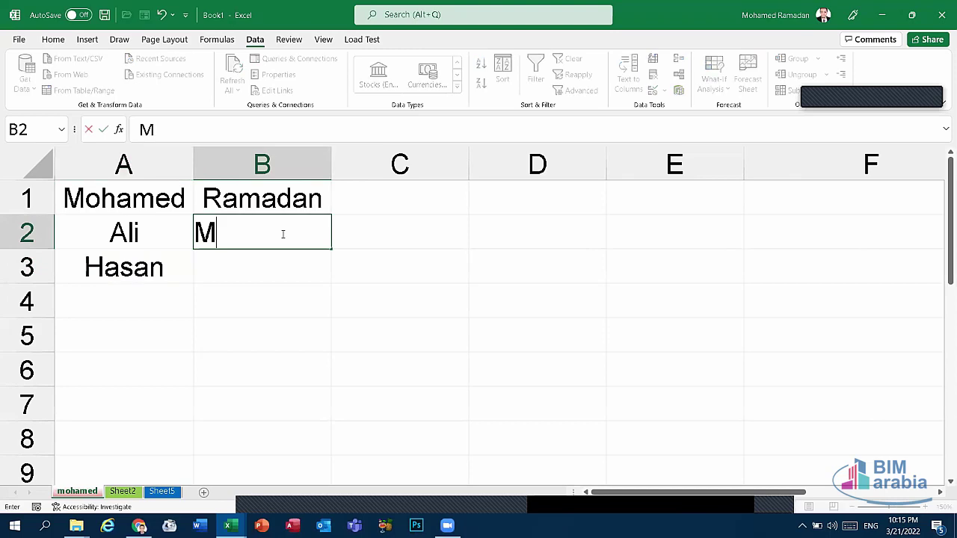
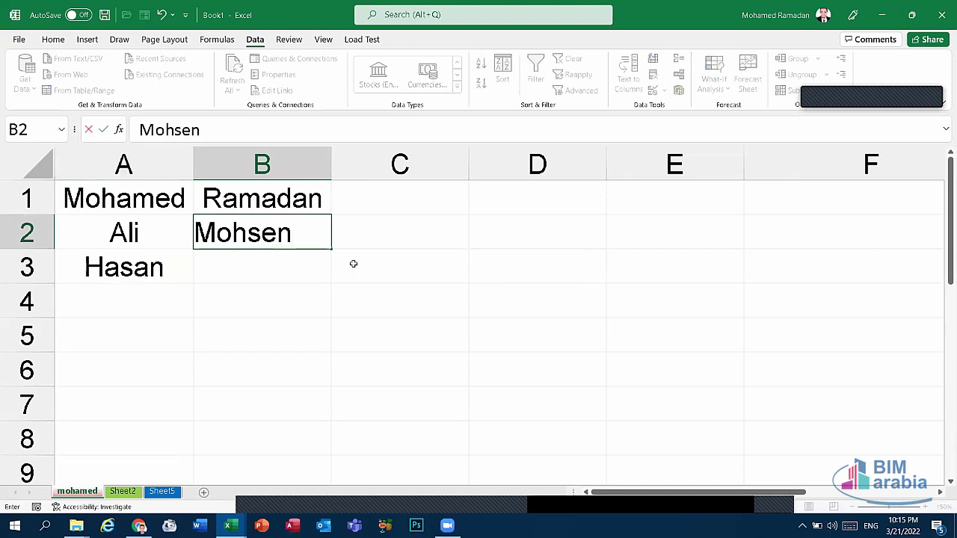
pyautogui.click(307, 268)
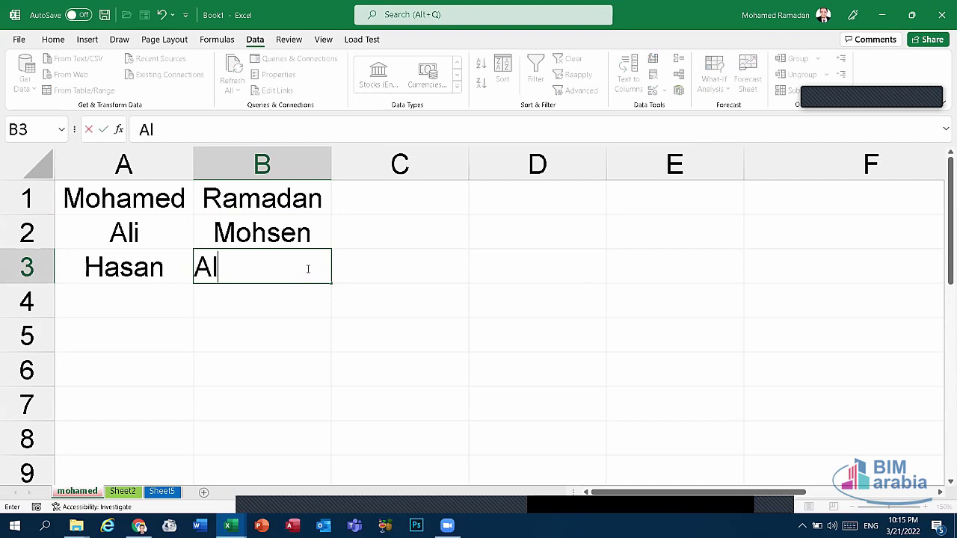
pyautogui.click(131, 297)
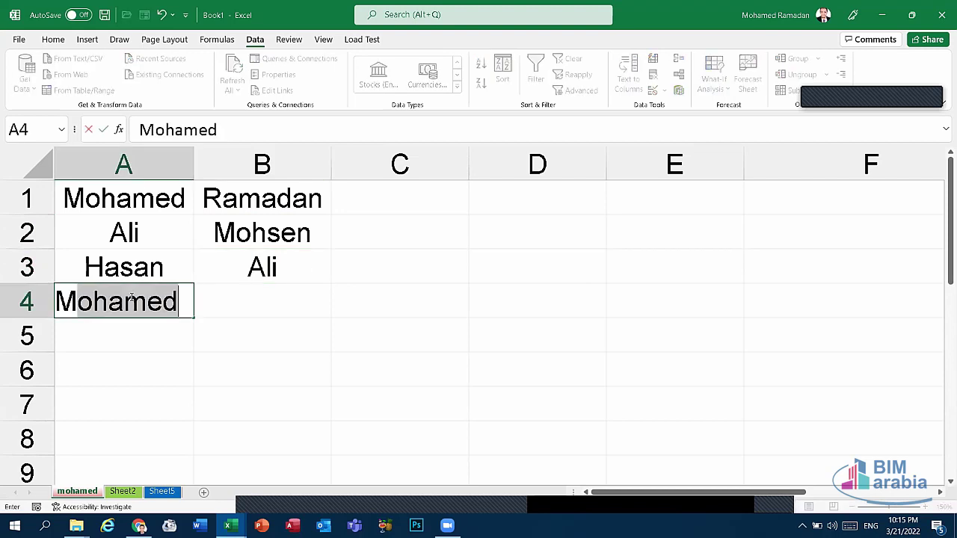
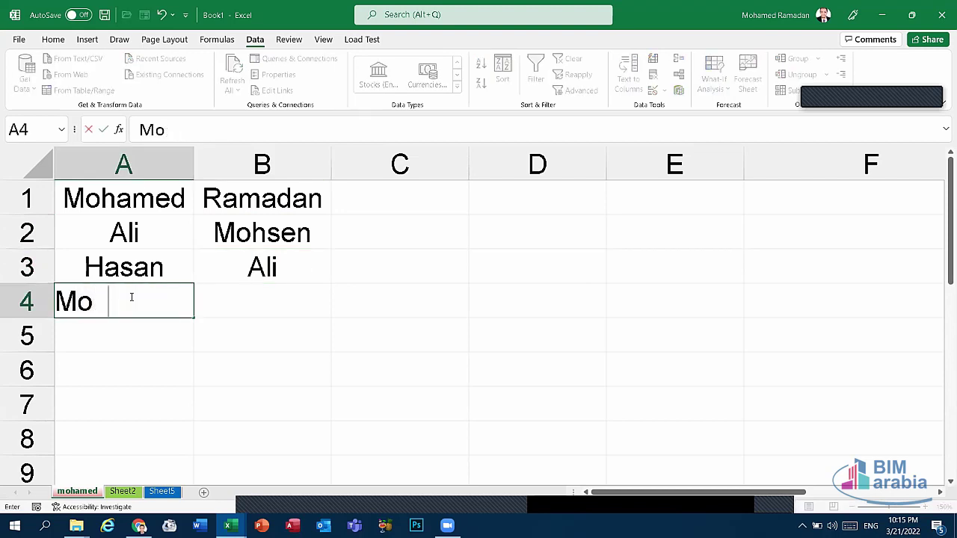
pyautogui.write('a')
pyautogui.click(213, 294)
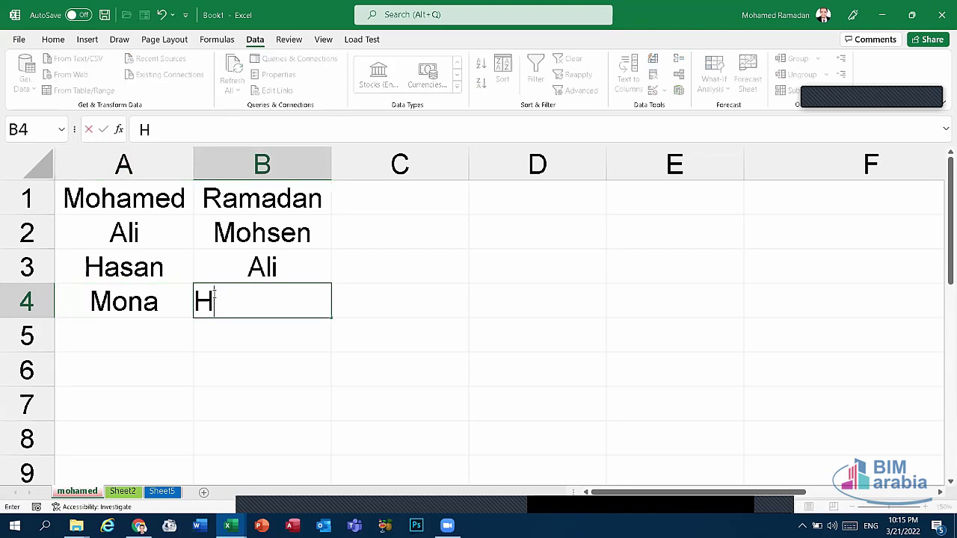
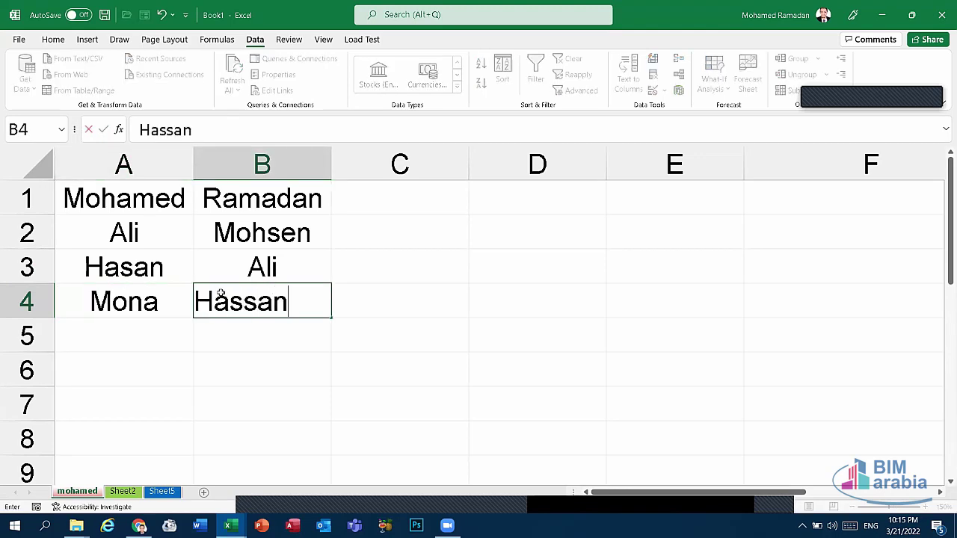
pyautogui.click(396, 201)
pyautogui.write('M')
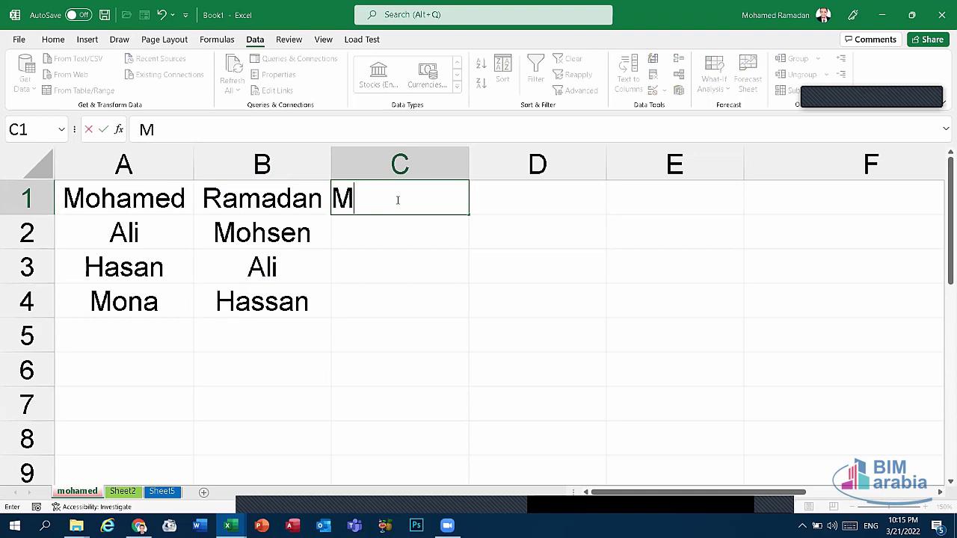
pyautogui.write('oha')
pyautogui.write('med R')
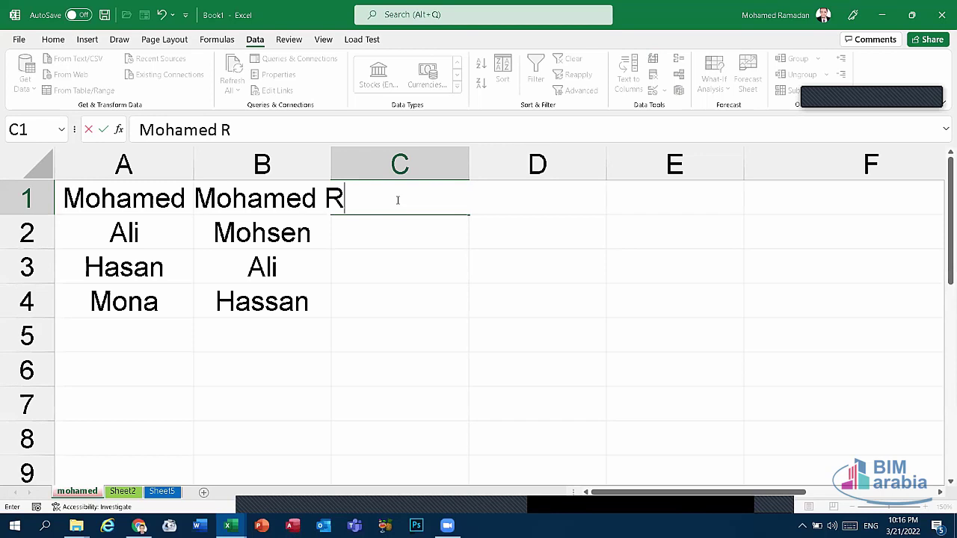
pyautogui.write('ama')
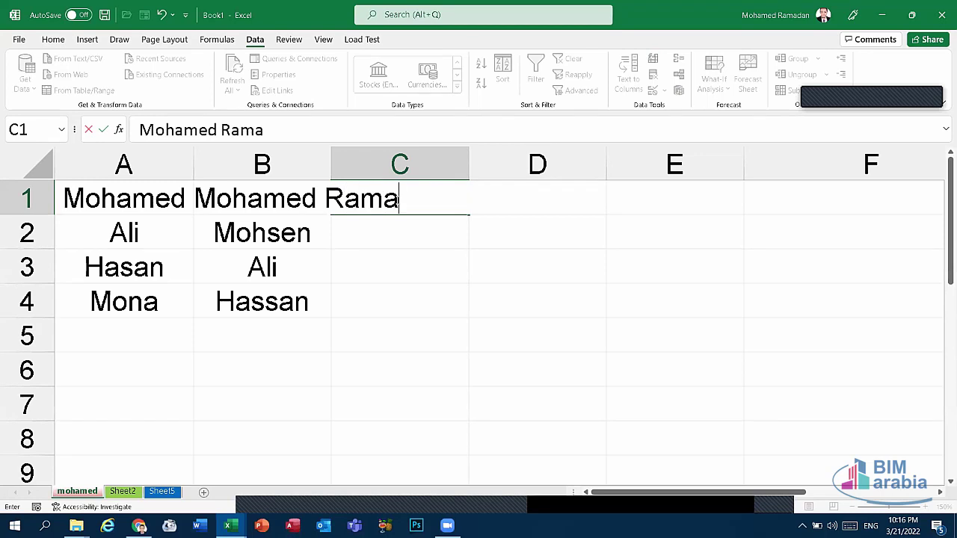
pyautogui.write('adn')
pyautogui.press('BackSpace')
pyautogui.press('BackSpace')
pyautogui.press('BackSpace')
pyautogui.press('BackSpace')
pyautogui.press('BackSpace')
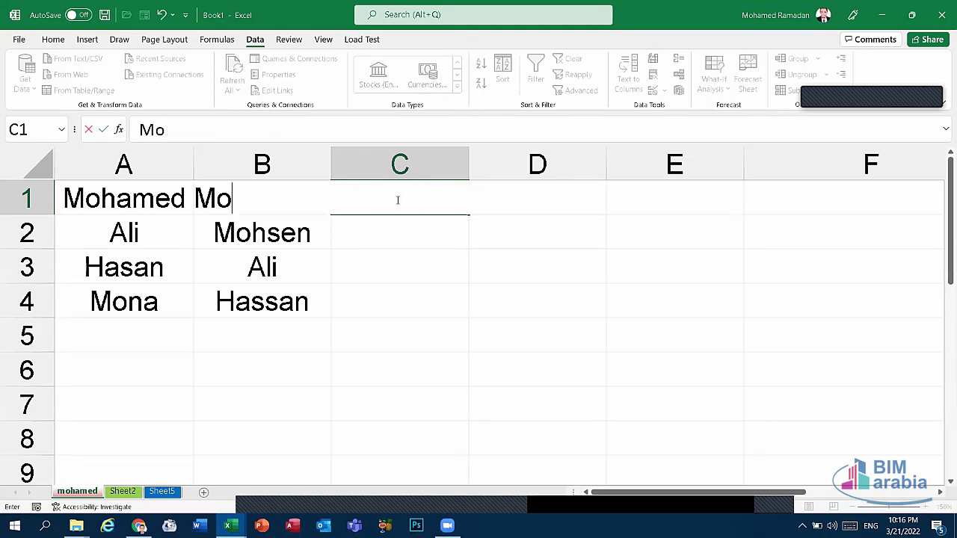
pyautogui.press('BackSpace')
pyautogui.press('BackSpace')
pyautogui.write(',')
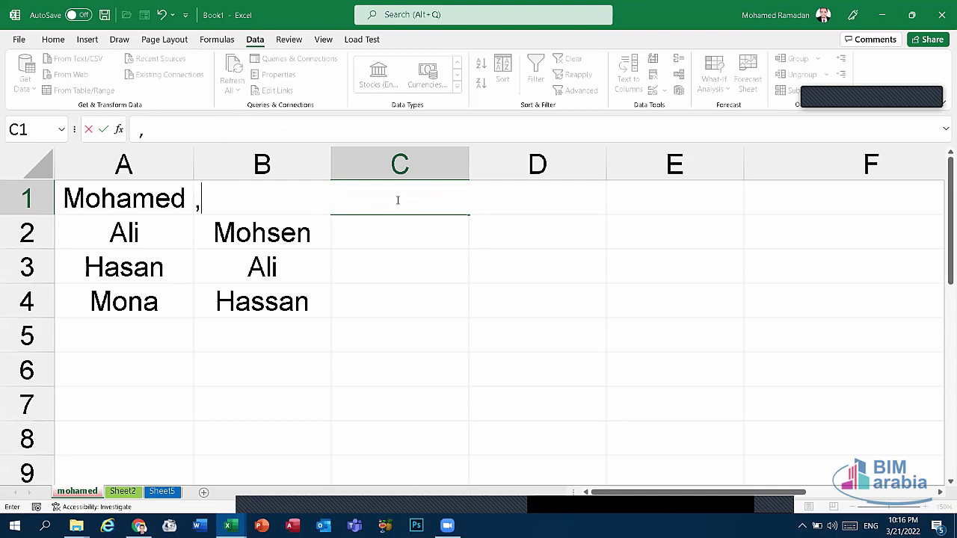
pyautogui.write('=')
pyautogui.press('BackSpace')
pyautogui.press('BackSpace')
pyautogui.write('M')
pyautogui.write('ohamed ')
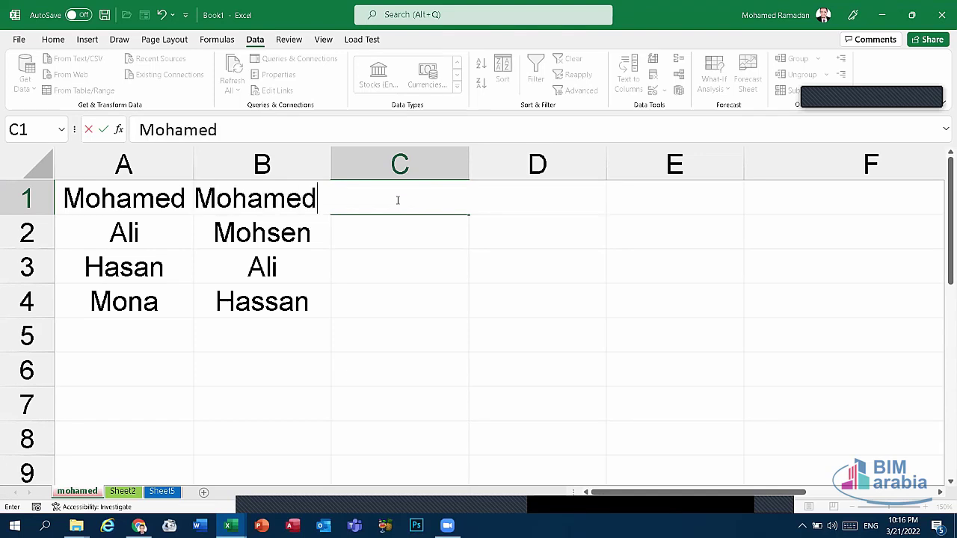
pyautogui.write('T')
pyautogui.press('BackSpace')
pyautogui.write('Ra,a')
pyautogui.press('BackSpace')
pyautogui.press('BackSpace')
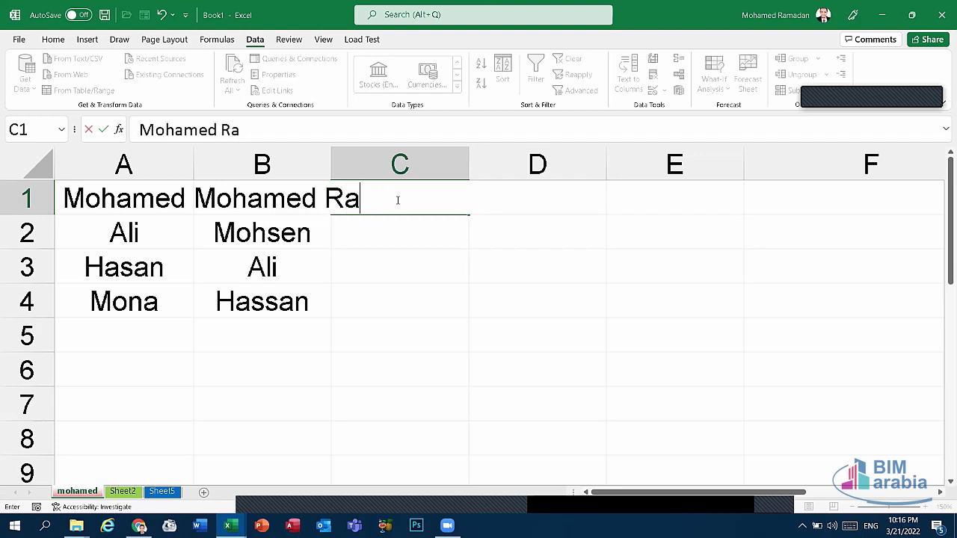
pyautogui.write('madan')
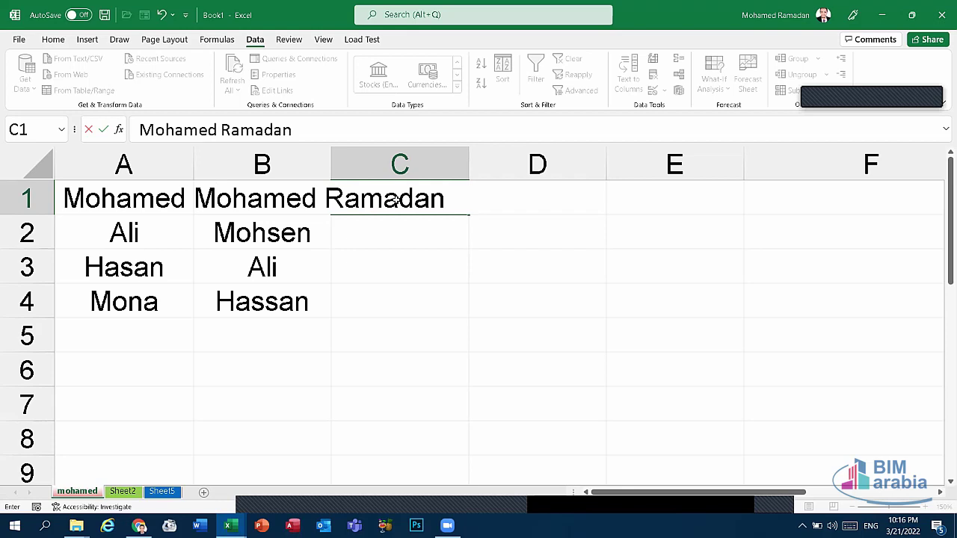
pyautogui.press('Return')
# Autofit column C to the full name, then clear C1
pyautogui.click(397, 199)
pyautogui.doubleClick(469, 163)
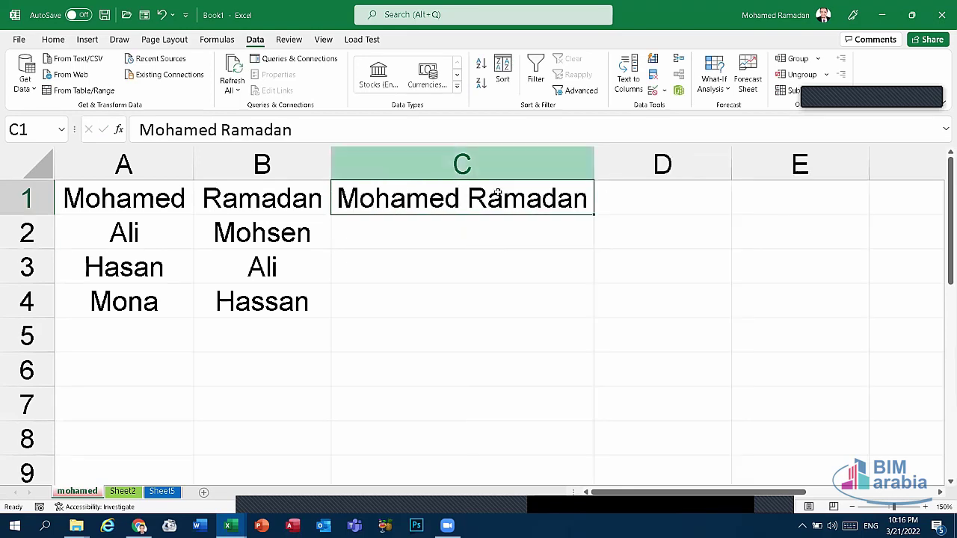
pyautogui.press('Delete')
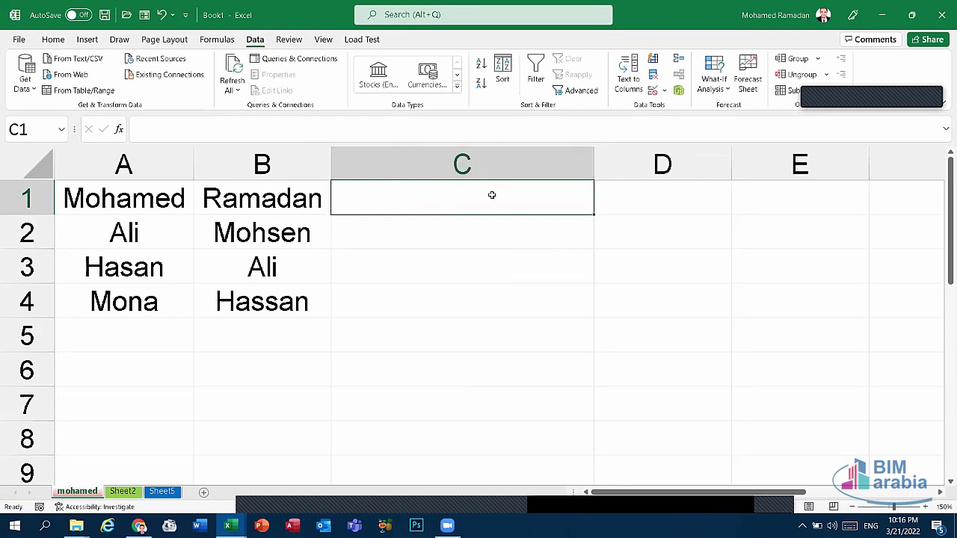
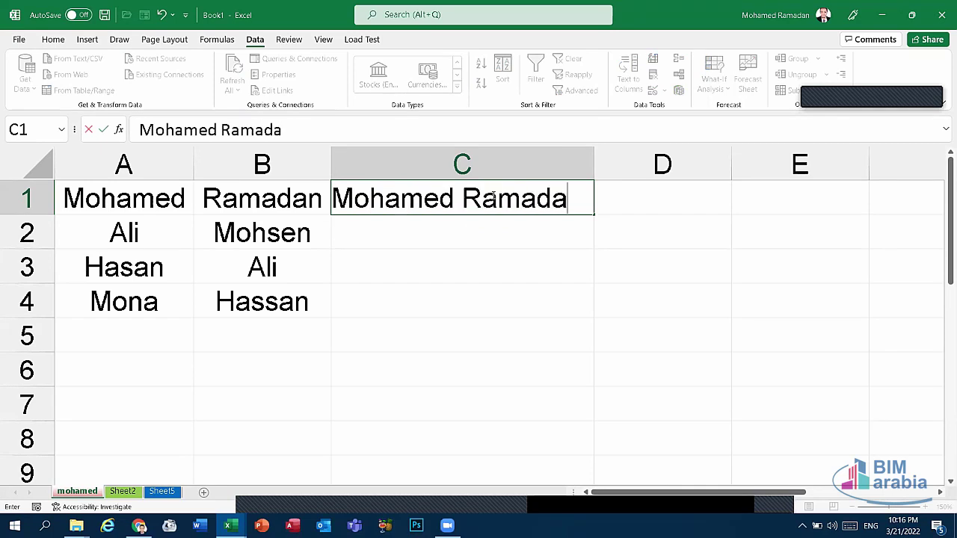
pyautogui.press('Return')
pyautogui.click(467, 197)
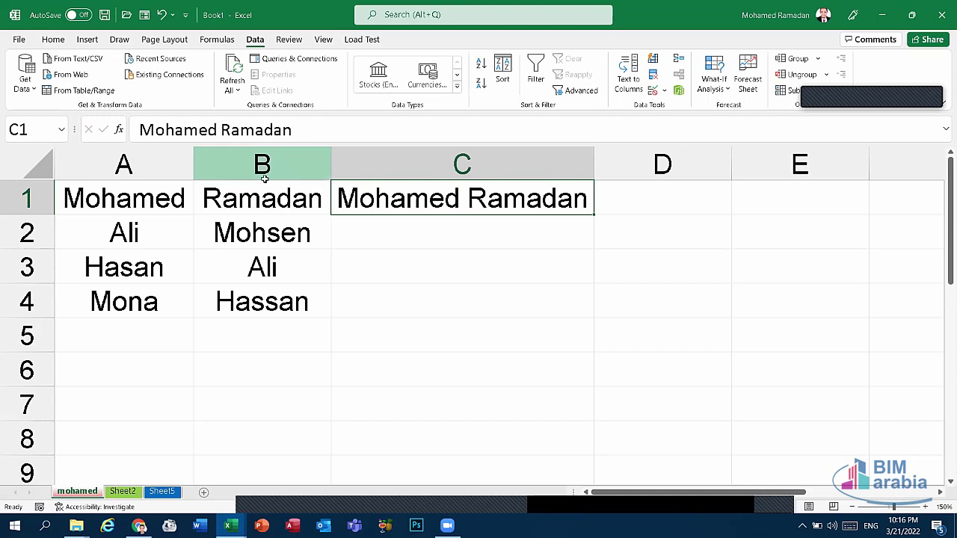
pyautogui.click(382, 227)
pyautogui.click(400, 205)
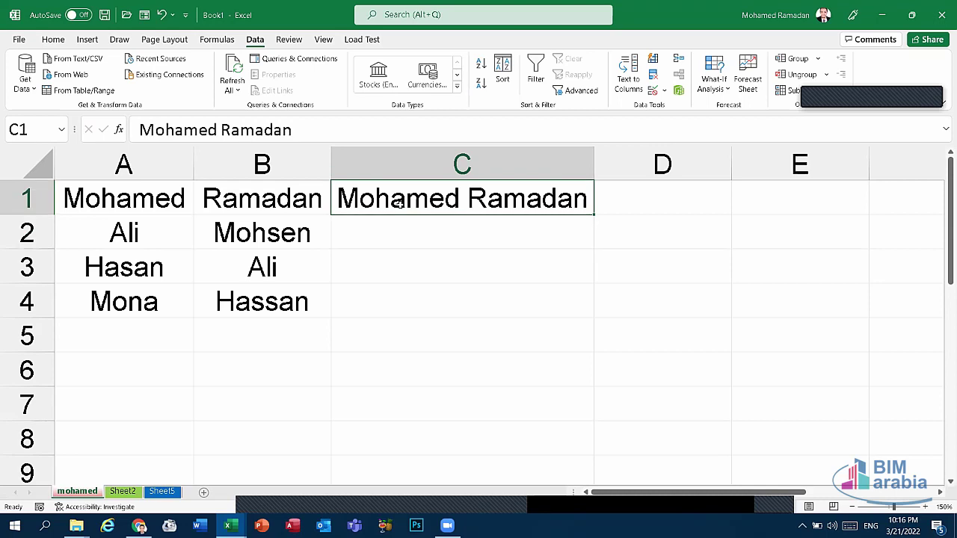
pyautogui.click(375, 222)
pyautogui.write('A')
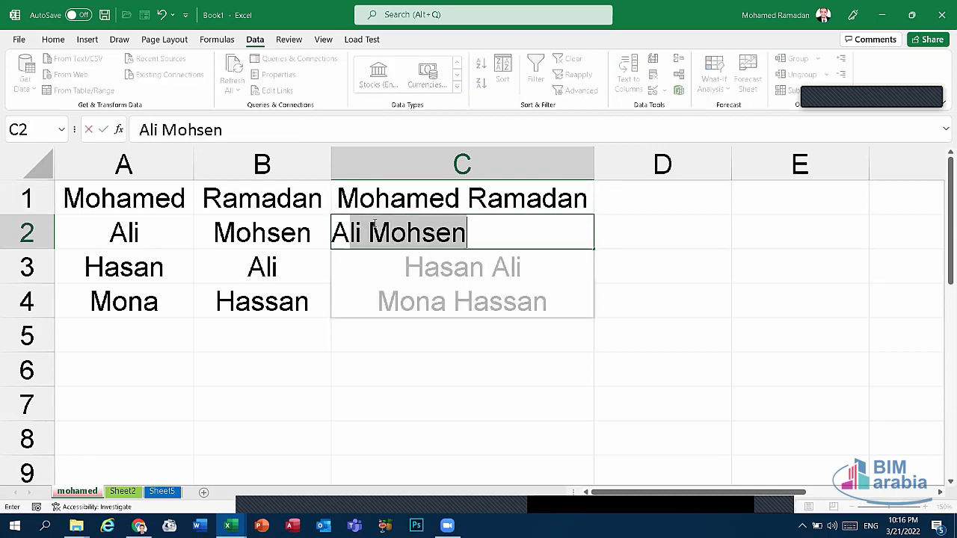
pyautogui.press('Escape')
# Compare the names in A1 and B1 with C1, then type 'A' in C2
pyautogui.click(406, 313)
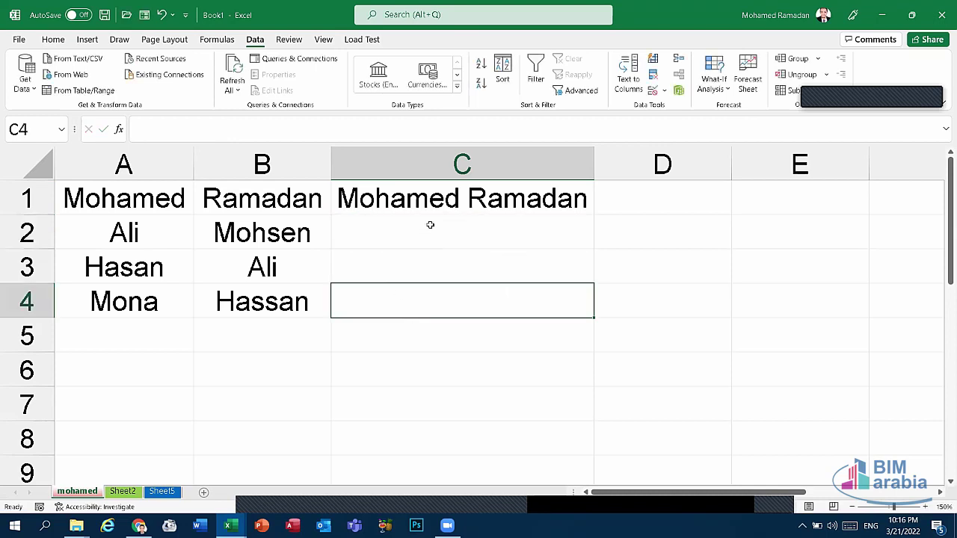
pyautogui.click(428, 225)
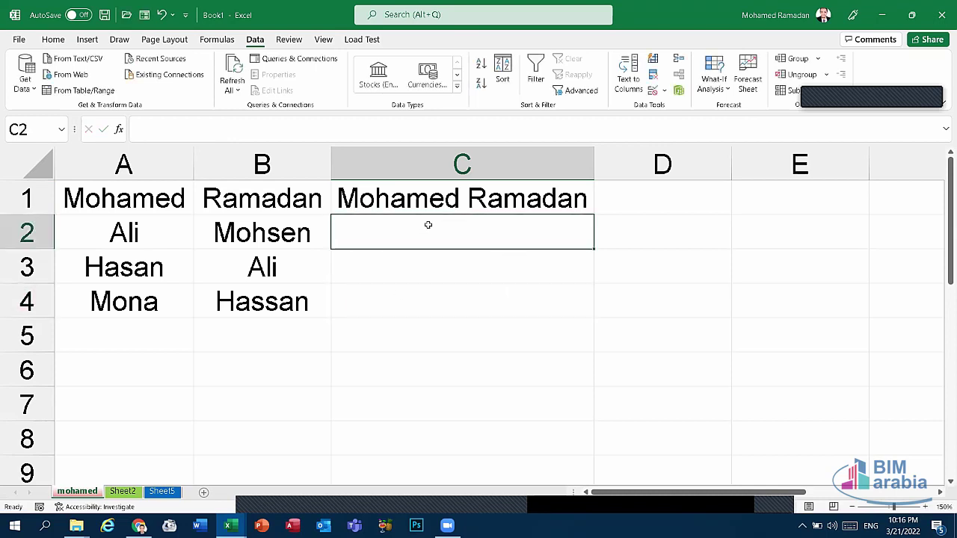
pyautogui.click(139, 204)
pyautogui.click(206, 208)
pyautogui.click(173, 202)
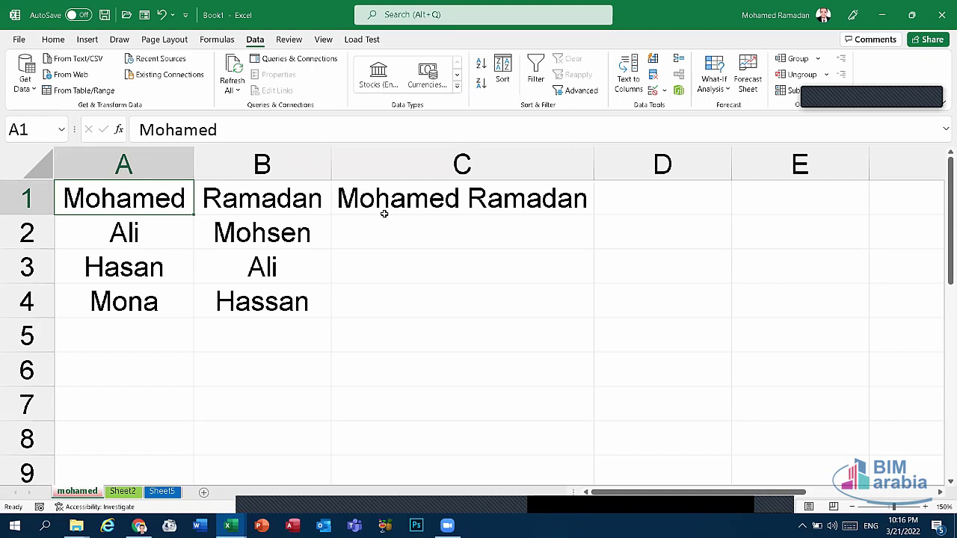
pyautogui.click(423, 195)
pyautogui.click(363, 239)
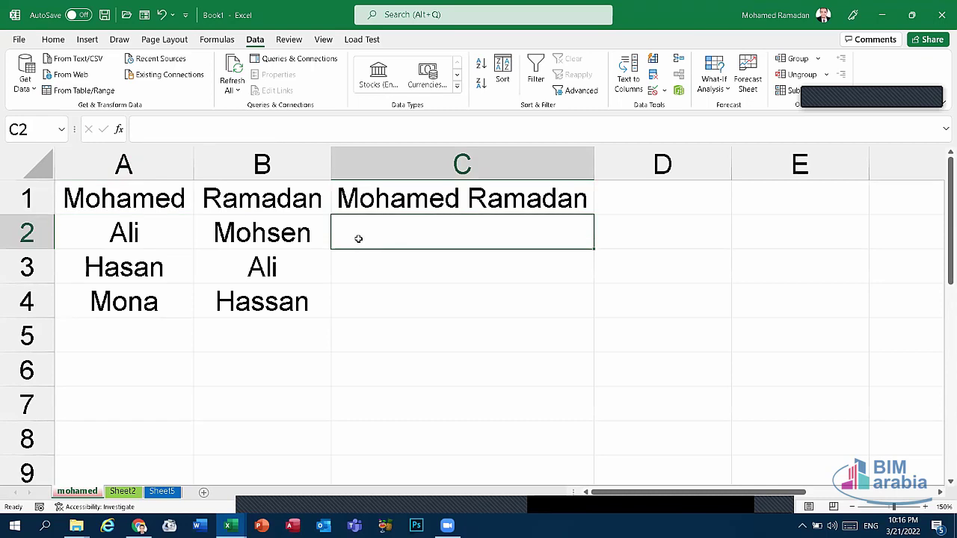
pyautogui.write('A')
pyautogui.click(358, 256)
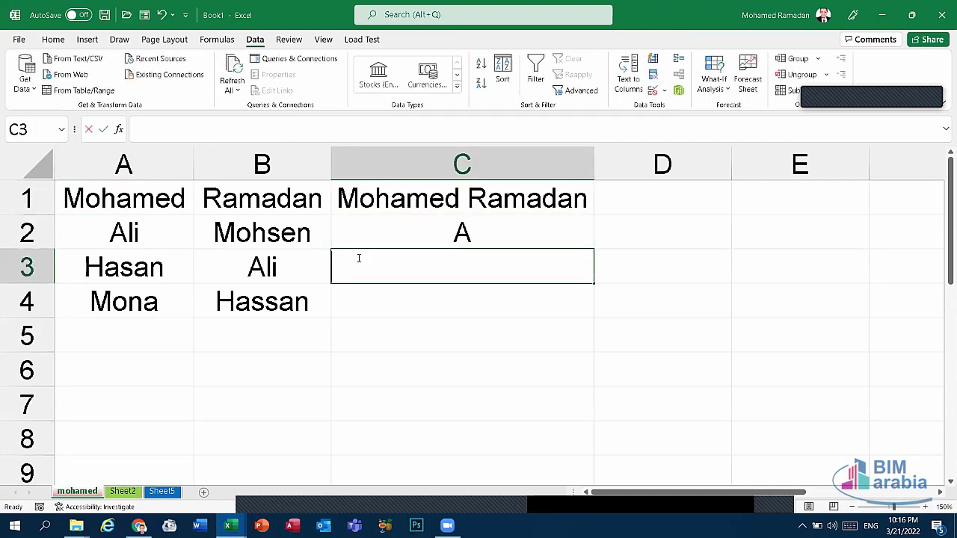
pyautogui.write('L')
pyautogui.press('BackSpace')
# Remove the 'A' from C2, then undo the change twice
pyautogui.click(427, 237)
pyautogui.doubleClick(426, 246)
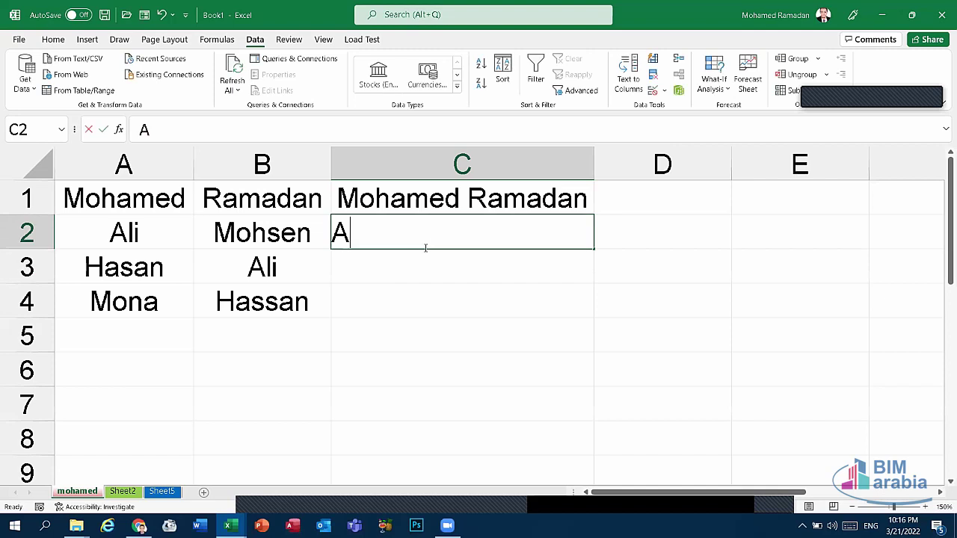
pyautogui.press('BackSpace')
pyautogui.press('Return')
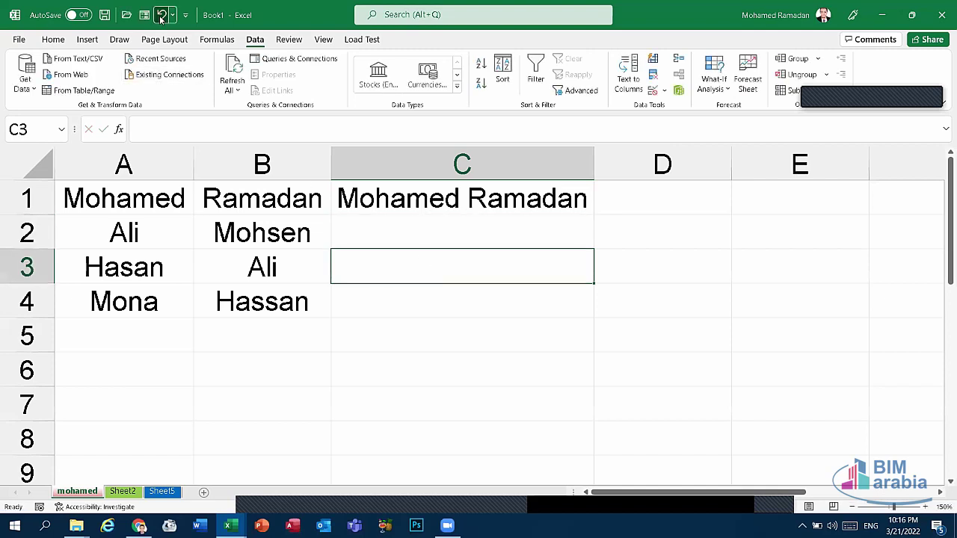
pyautogui.click(161, 16)
pyautogui.click(161, 16)
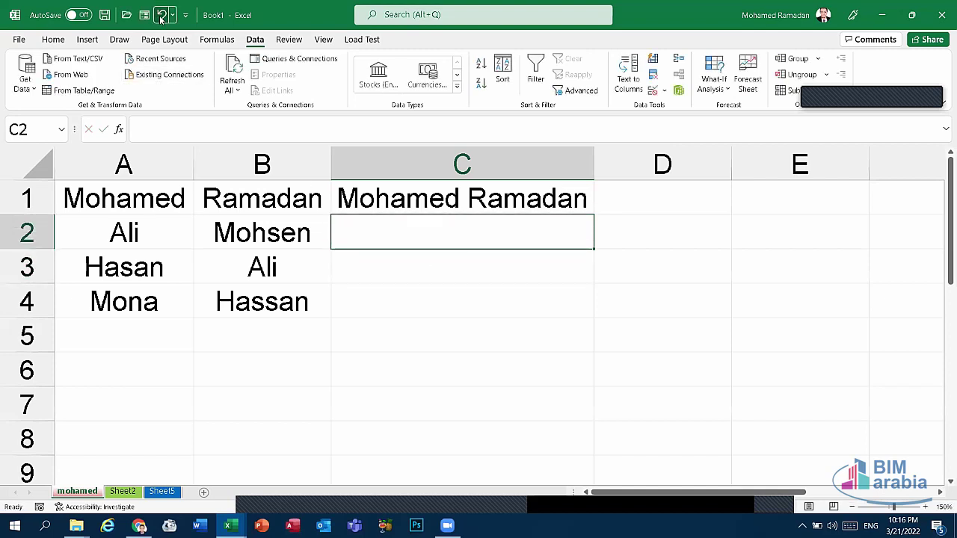
# Erase the partial 'Ali mo' entry in C2 and delete the full name from C1
pyautogui.write('a')
pyautogui.press('BackSpace')
pyautogui.write('A')
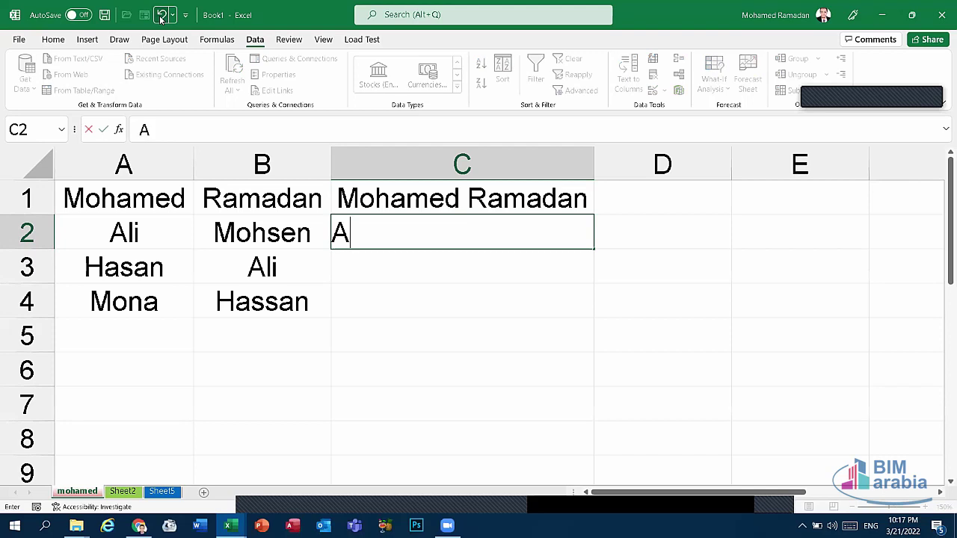
pyautogui.write('li ')
pyautogui.write('mo')
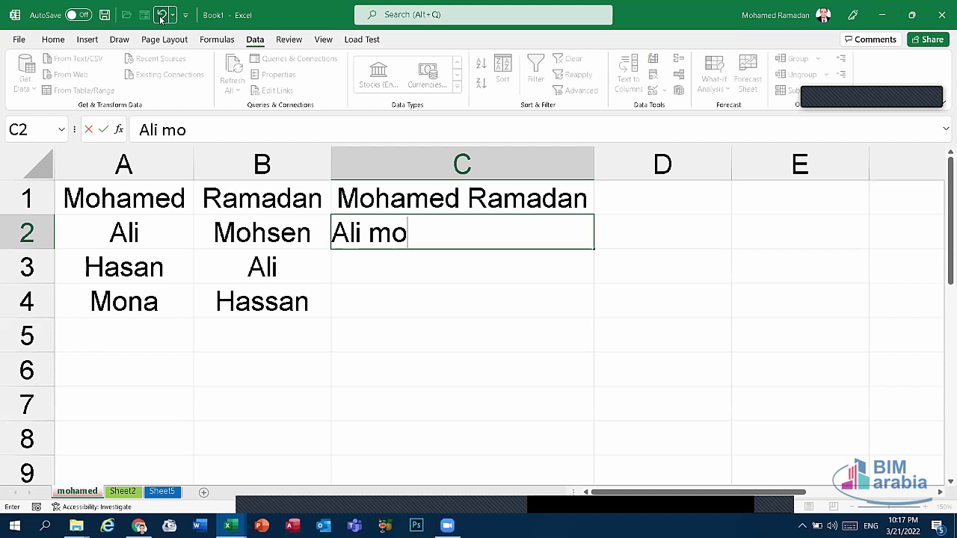
pyautogui.press('BackSpace')
pyautogui.press('BackSpace')
pyautogui.press('BackSpace')
pyautogui.press('BackSpace')
pyautogui.press('BackSpace')
pyautogui.press('BackSpace')
pyautogui.click(427, 307)
pyautogui.click(459, 206)
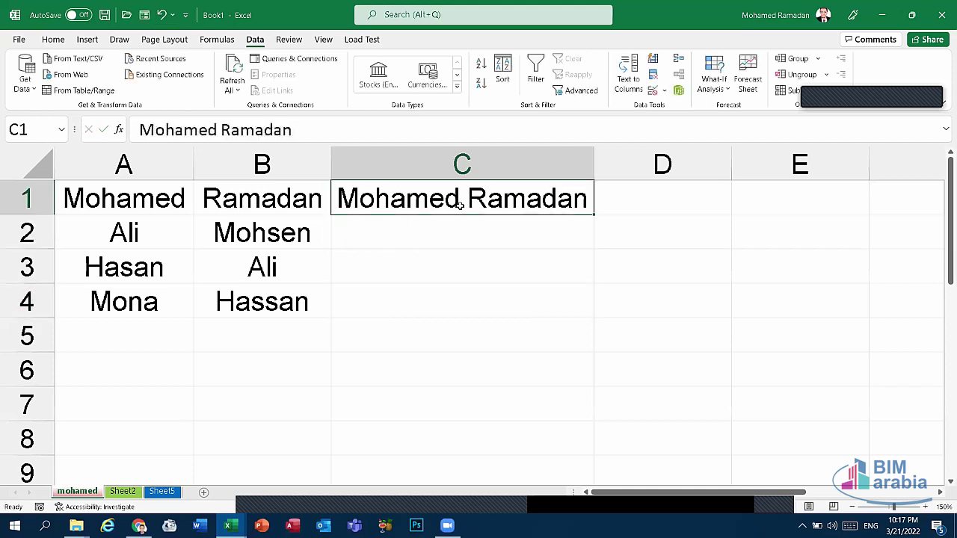
pyautogui.press('Delete')
pyautogui.click(453, 288)
pyautogui.click(441, 202)
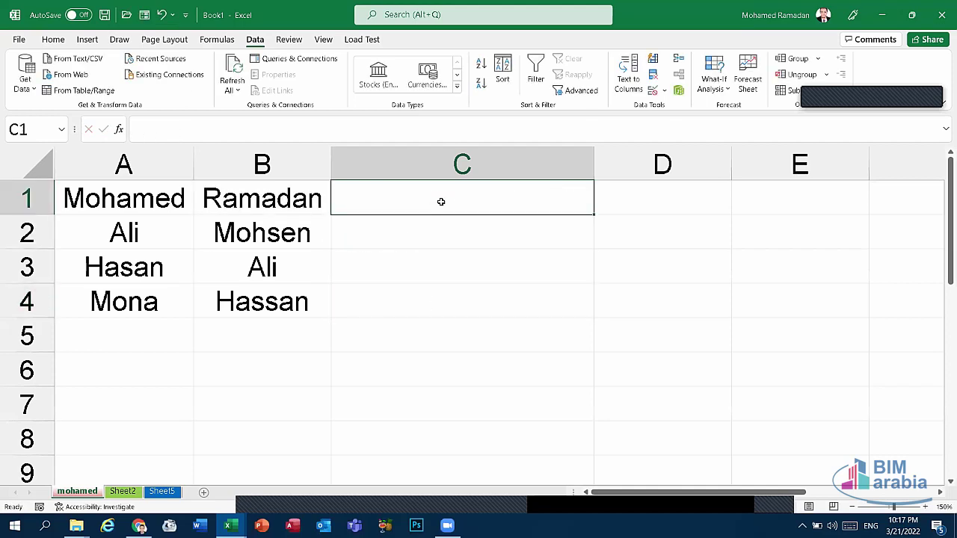
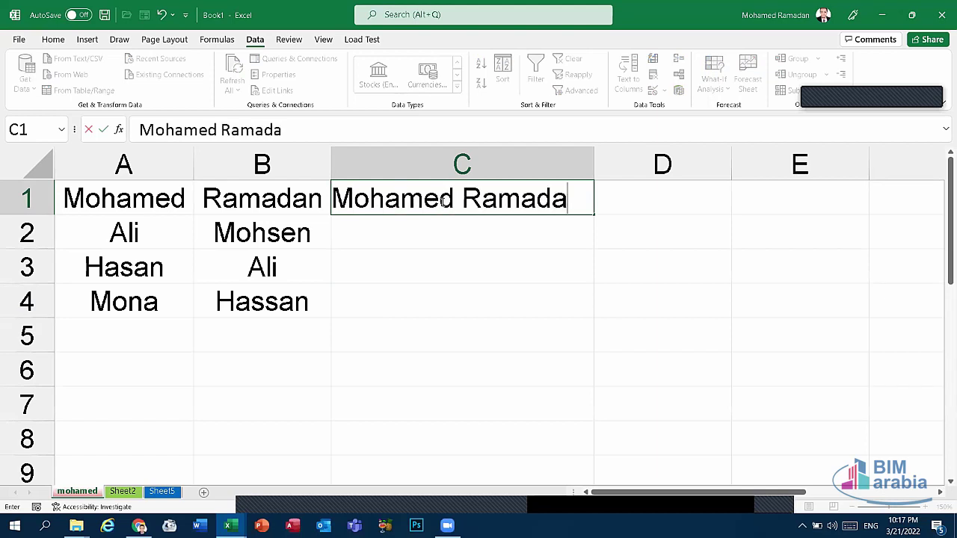
pyautogui.press('Return')
pyautogui.write('A')
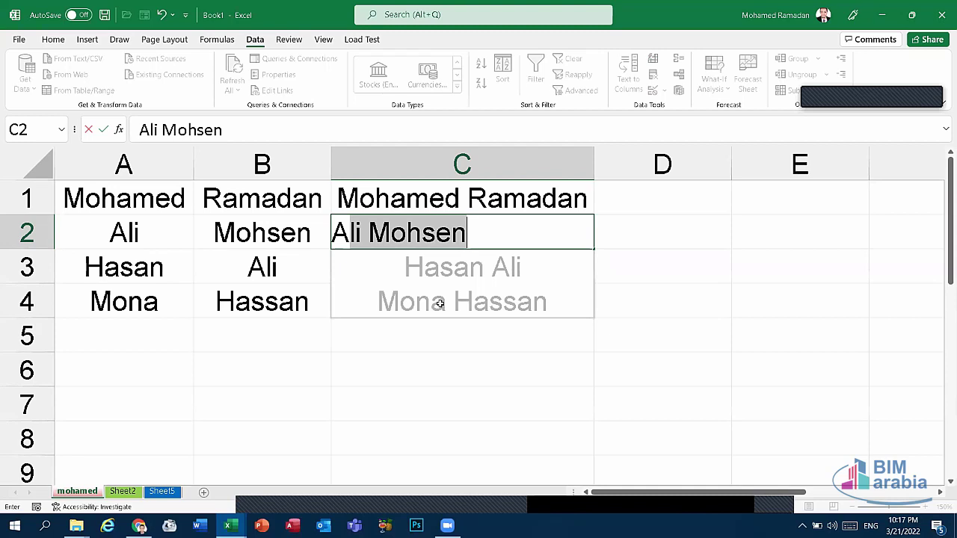
pyautogui.press('Return')
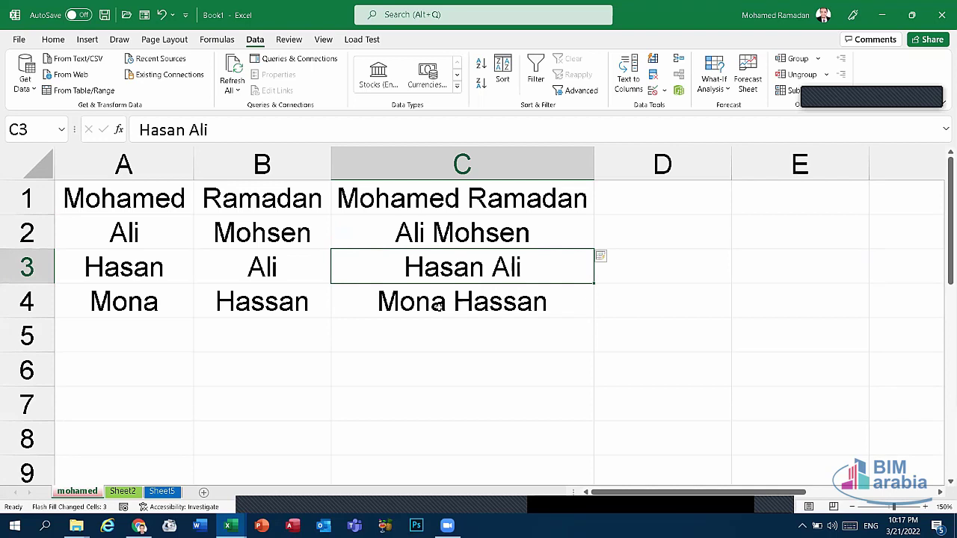
pyautogui.moveTo(433, 336); pyautogui.dragTo(401, 203)
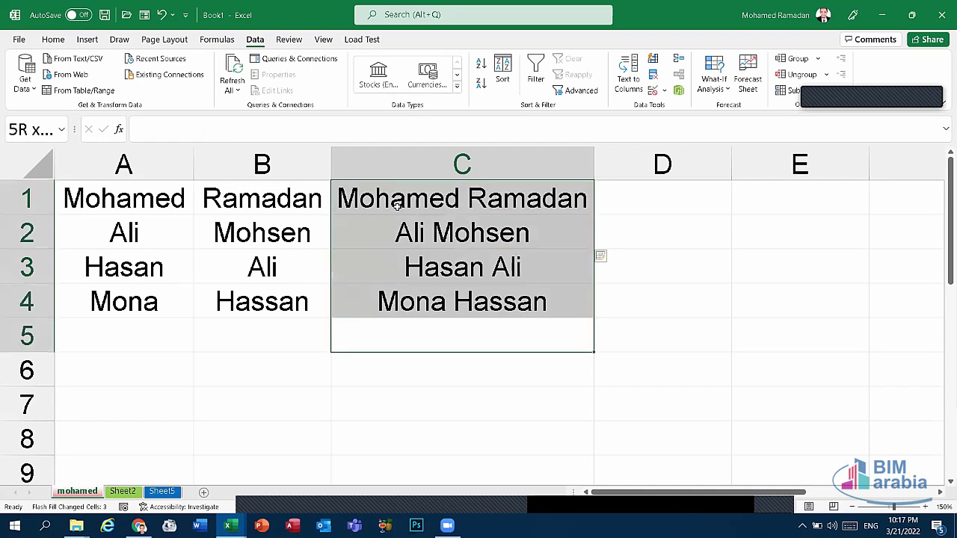
pyautogui.press('Delete')
pyautogui.click(416, 199)
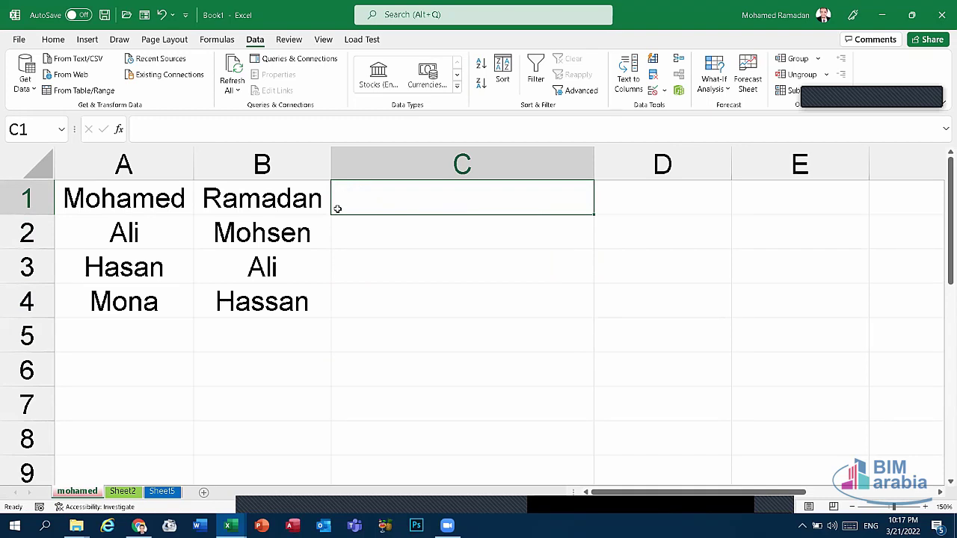
pyautogui.write('m')
pyautogui.press('BackSpace')
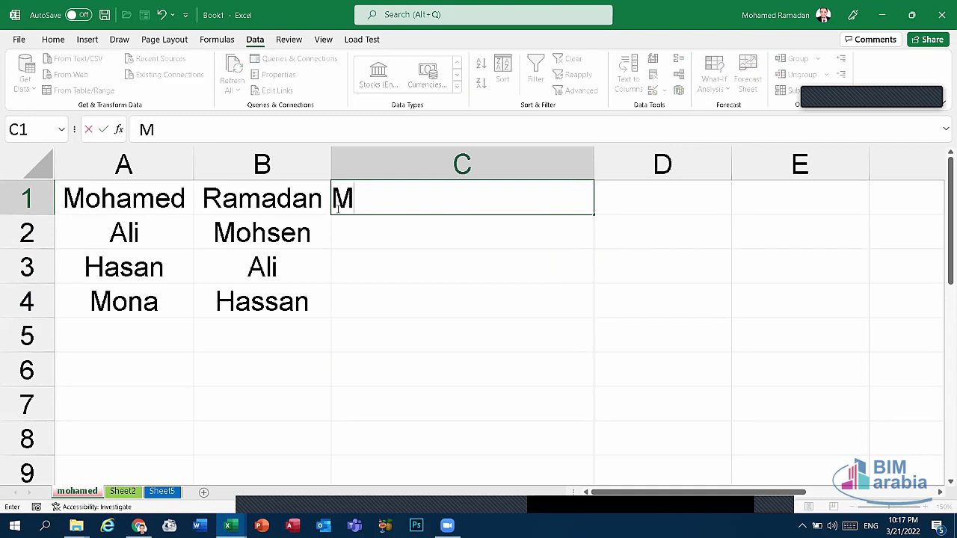
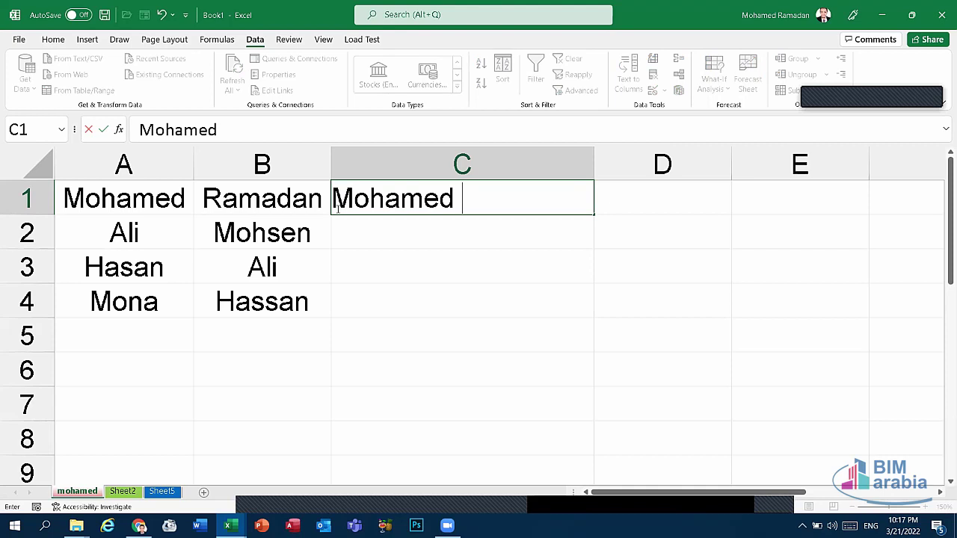
pyautogui.press('Return')
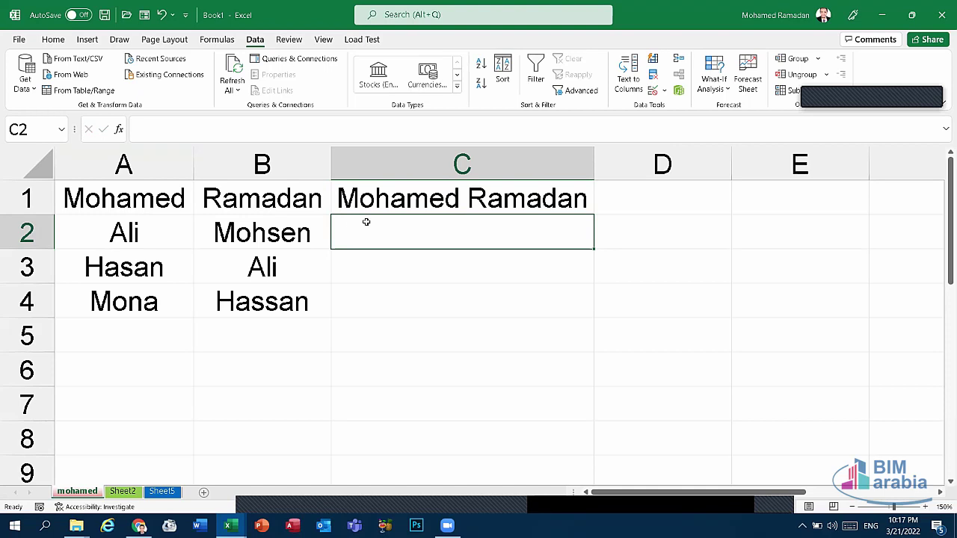
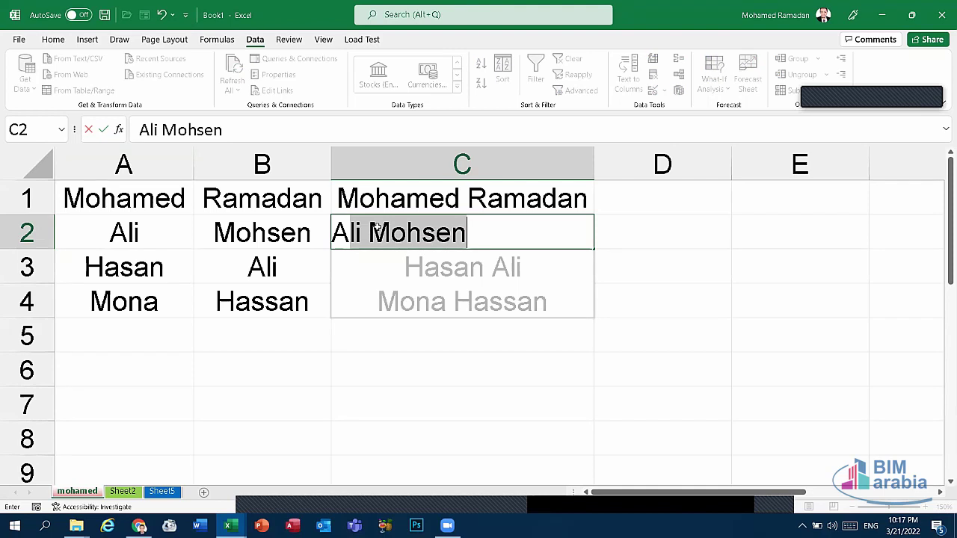
pyautogui.press('Return')
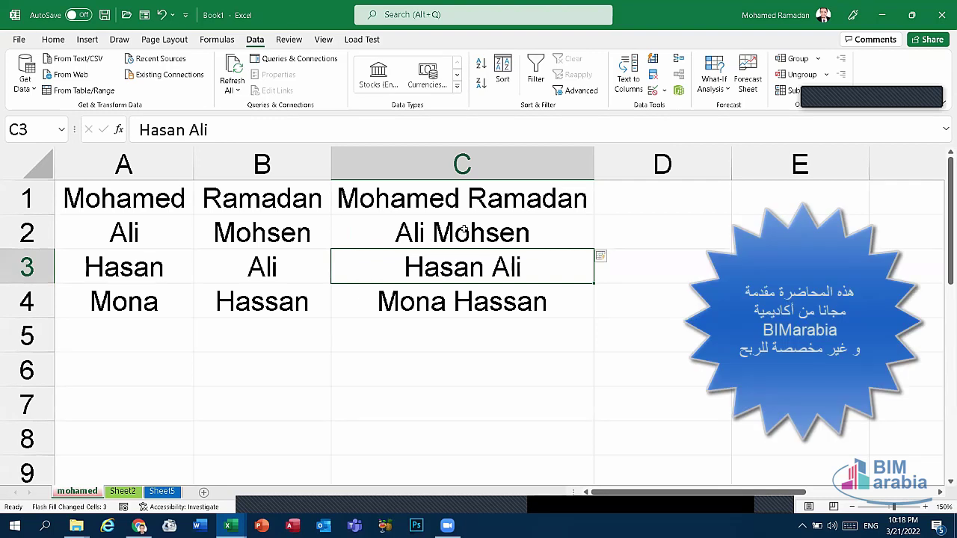
pyautogui.click(461, 236)
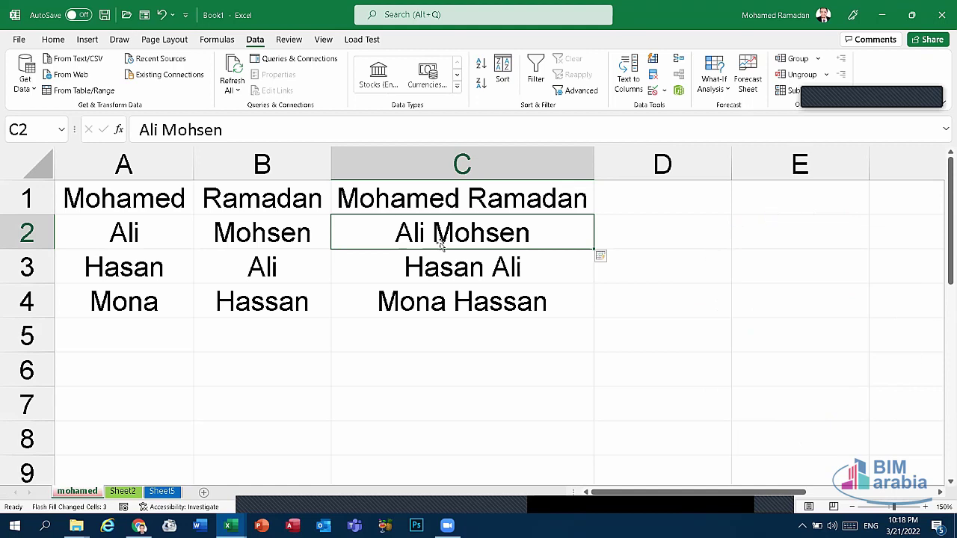
# Select all of column C holding the full names and bring up the Data tools
pyautogui.click(463, 356)
pyautogui.moveTo(516, 198); pyautogui.dragTo(158, 298)
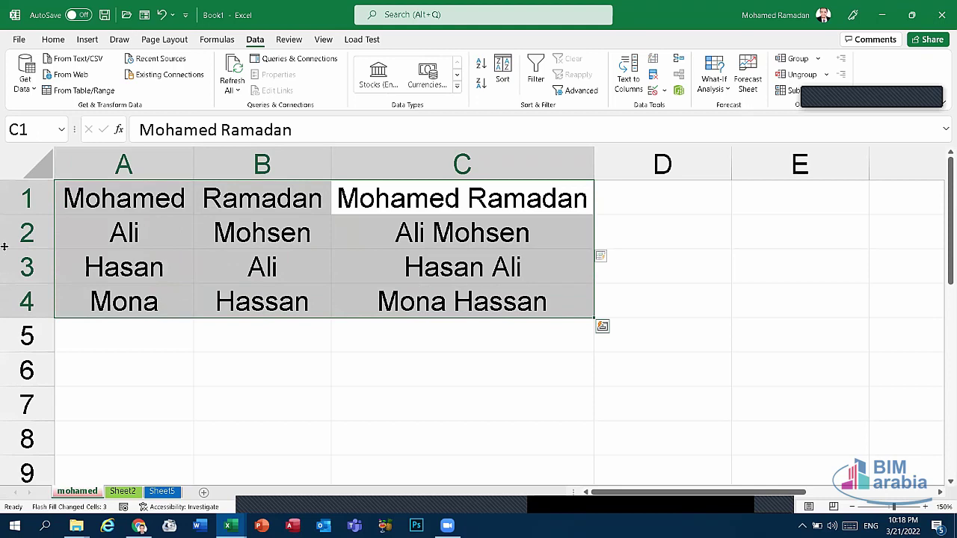
pyautogui.click(255, 234)
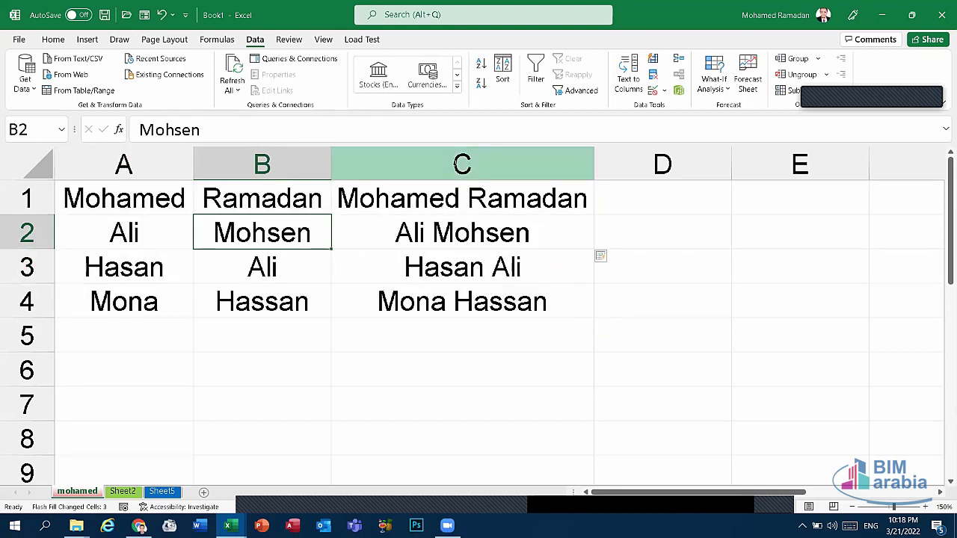
pyautogui.moveTo(438, 195); pyautogui.dragTo(464, 370)
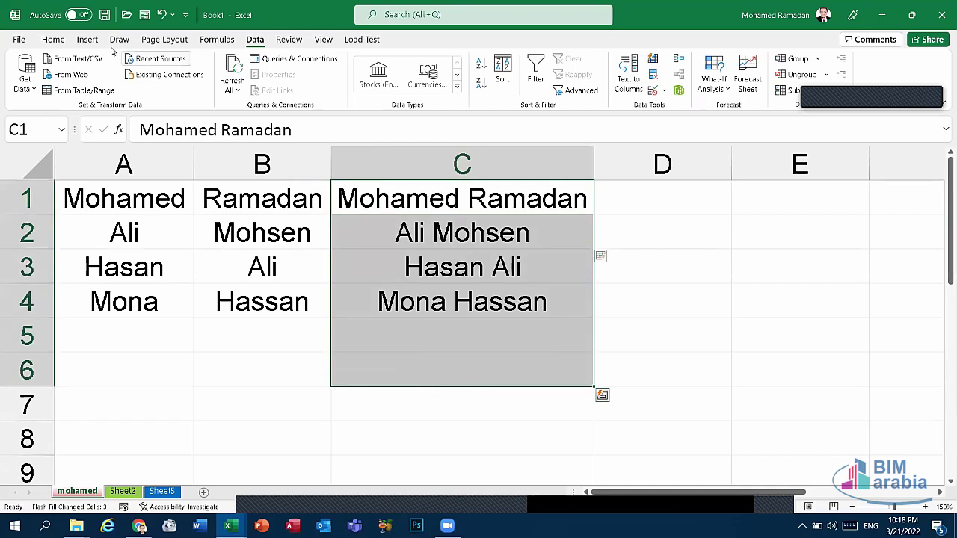
pyautogui.click(50, 40)
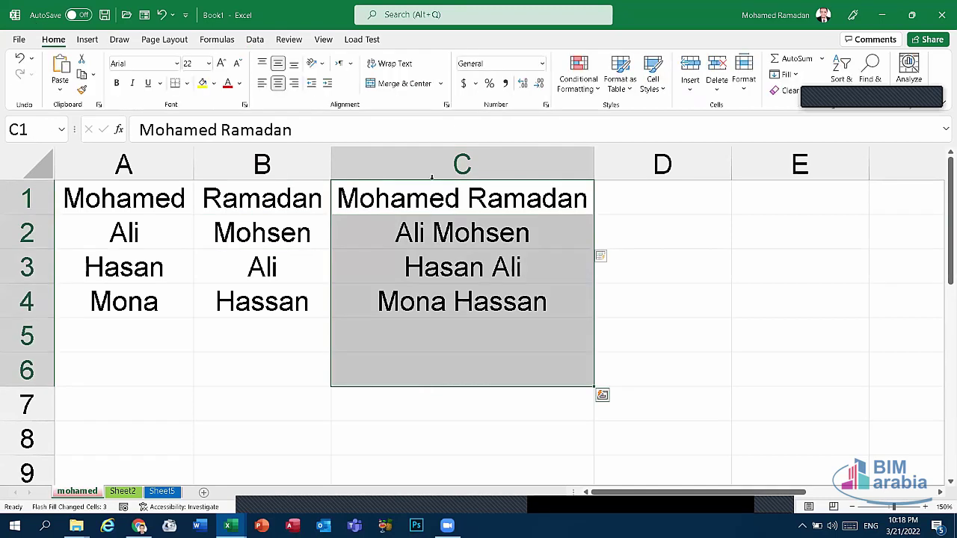
pyautogui.click(595, 217)
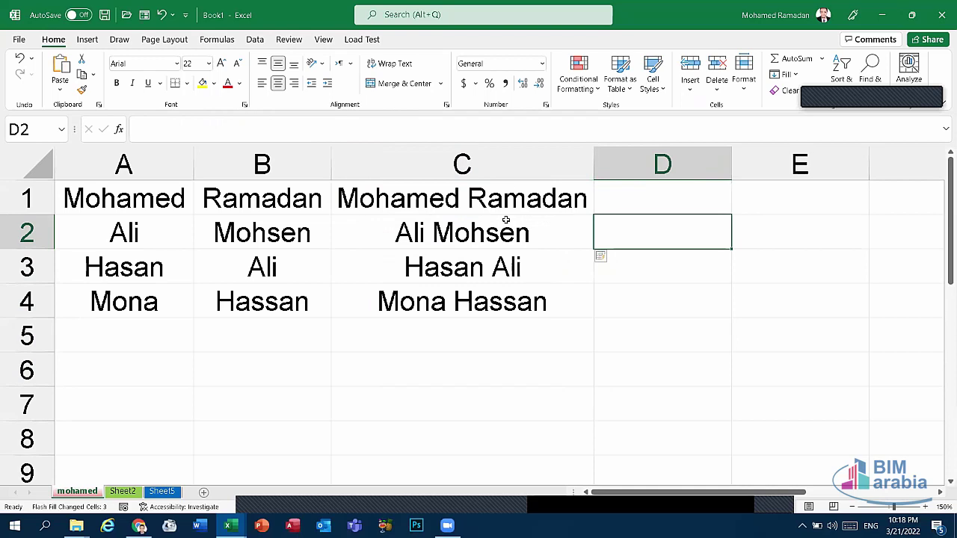
pyautogui.click(632, 198)
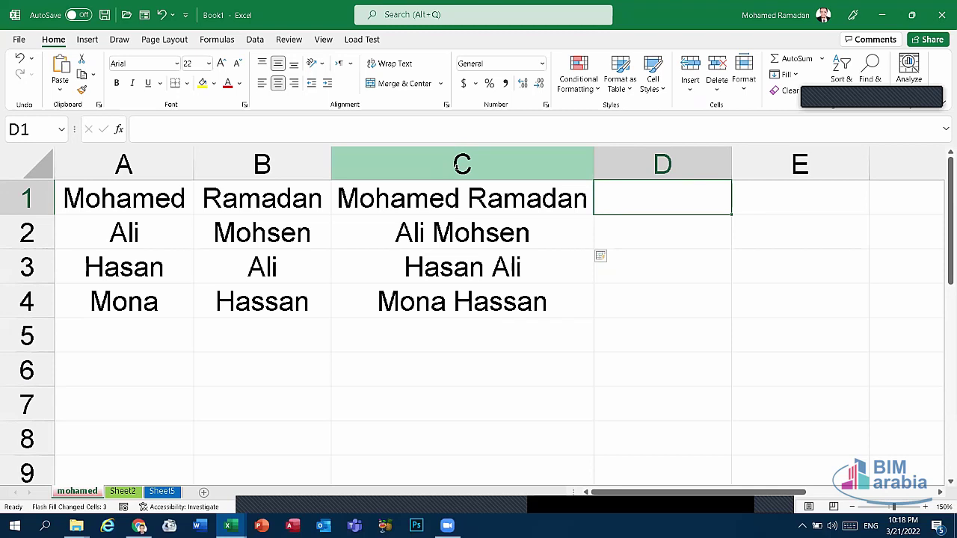
pyautogui.click(461, 165)
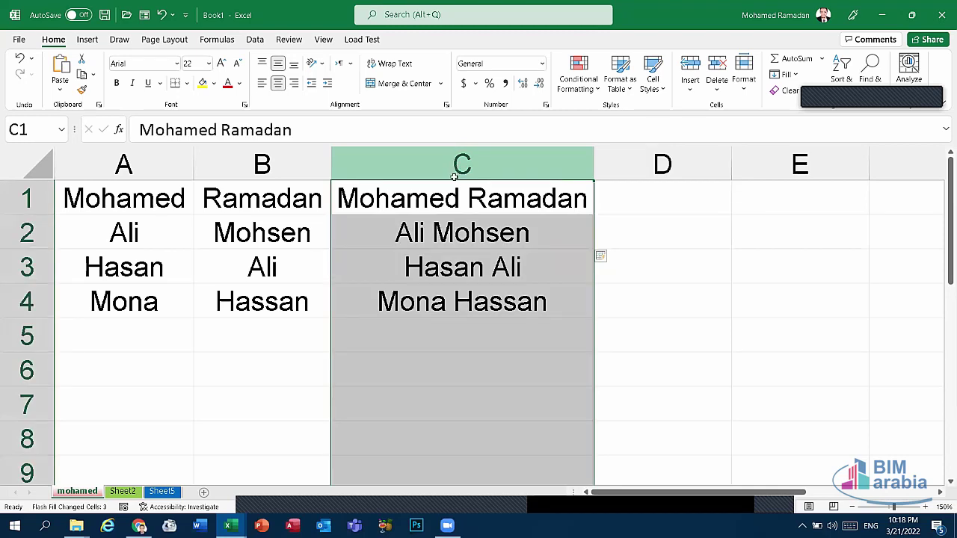
pyautogui.click(255, 41)
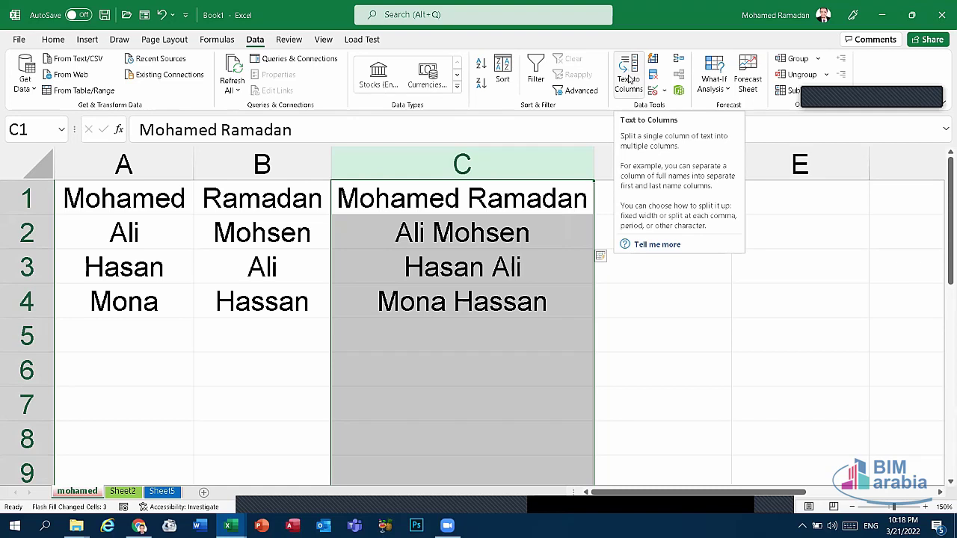
# Run Text to Columns on column C, splitting at spaces with destination column D
pyautogui.click(629, 78)
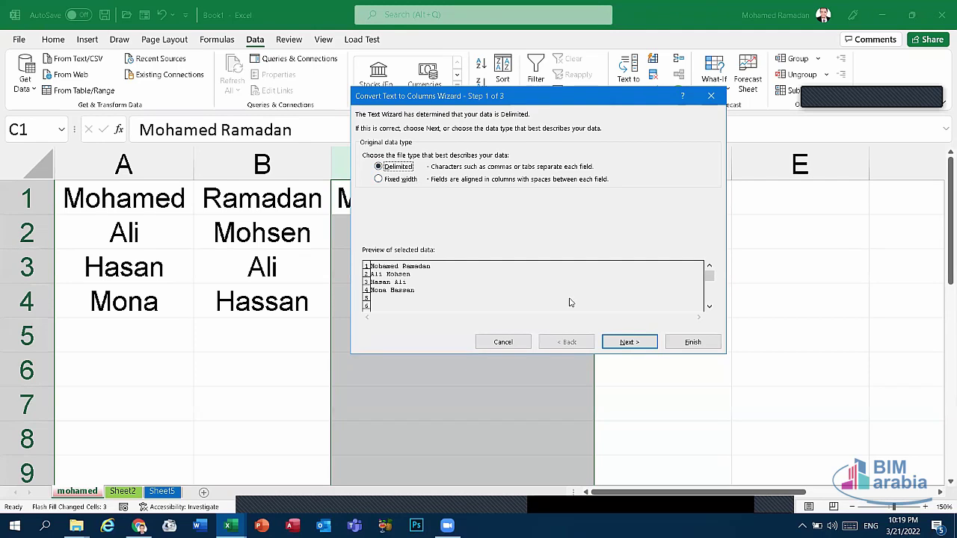
pyautogui.click(634, 342)
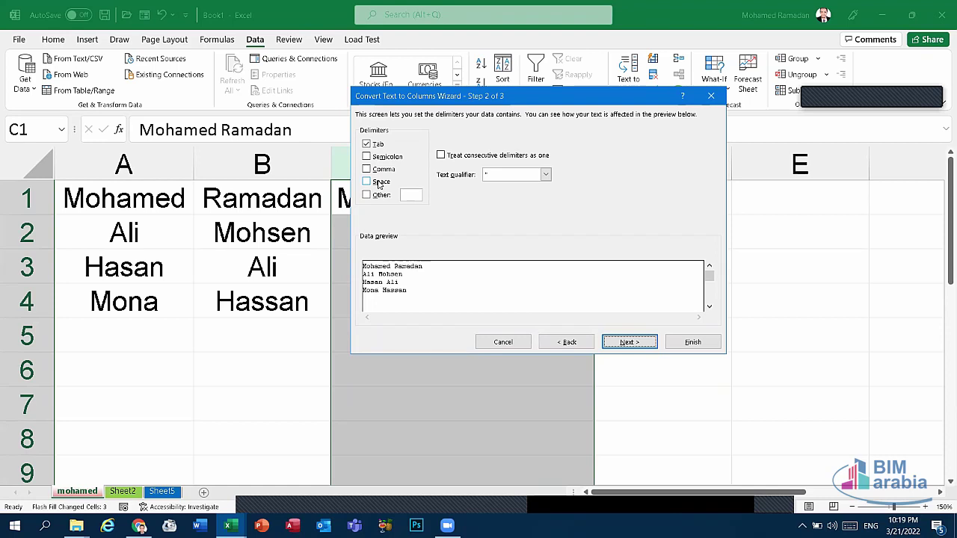
pyautogui.click(366, 181)
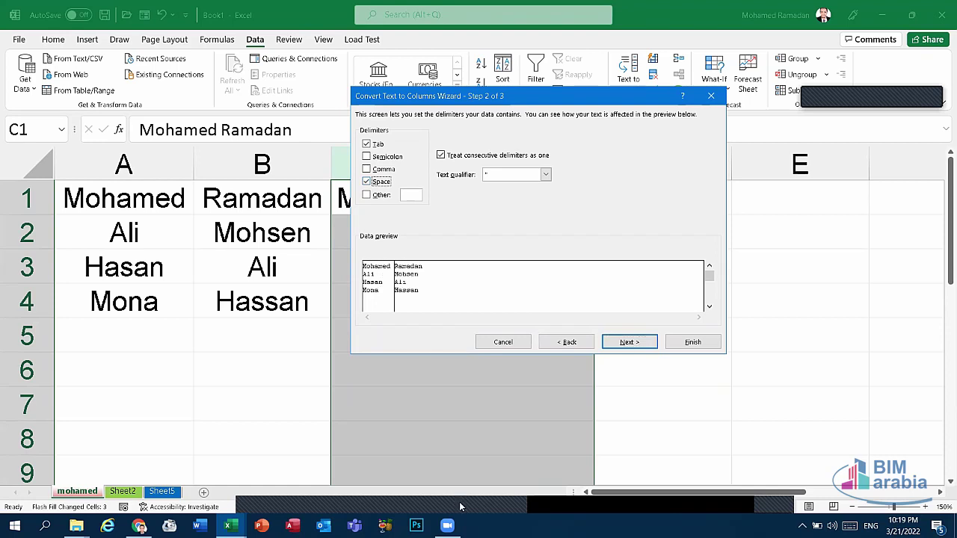
pyautogui.click(629, 343)
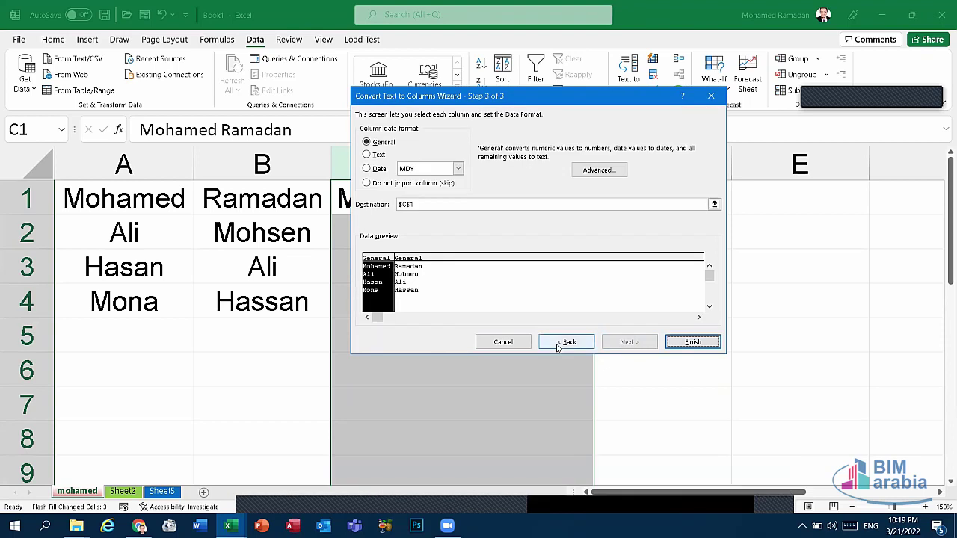
pyautogui.click(373, 209)
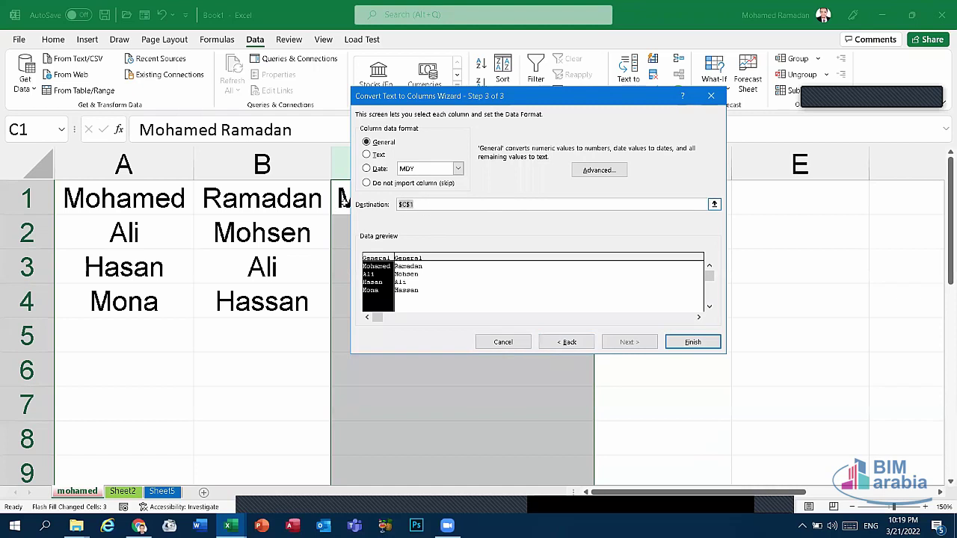
pyautogui.press('BackSpace')
pyautogui.moveTo(609, 93); pyautogui.dragTo(416, 96)
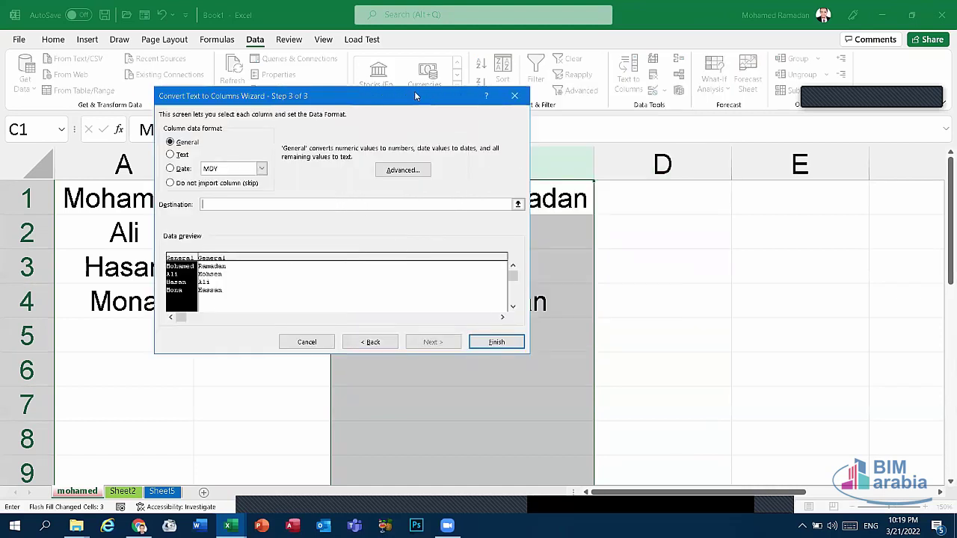
pyautogui.click(662, 164)
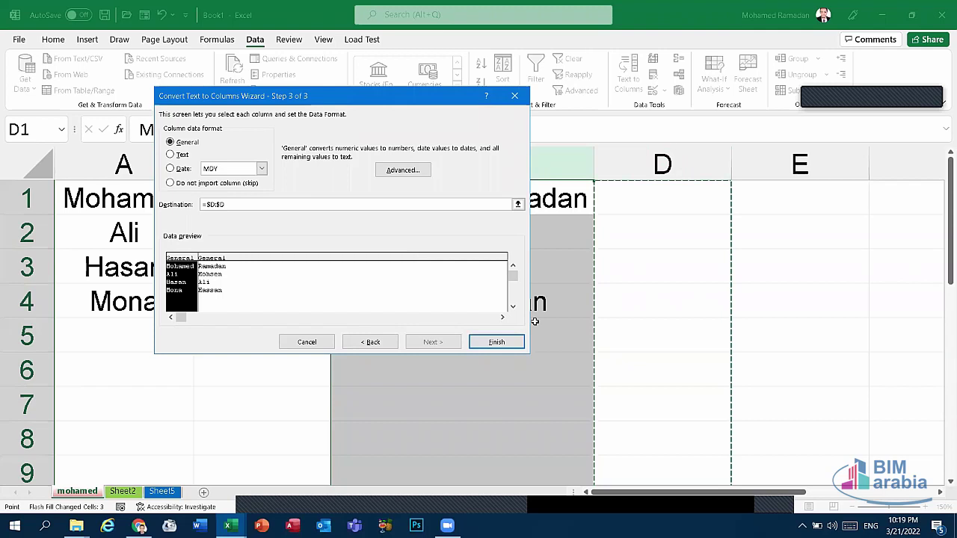
pyautogui.click(489, 342)
pyautogui.click(672, 359)
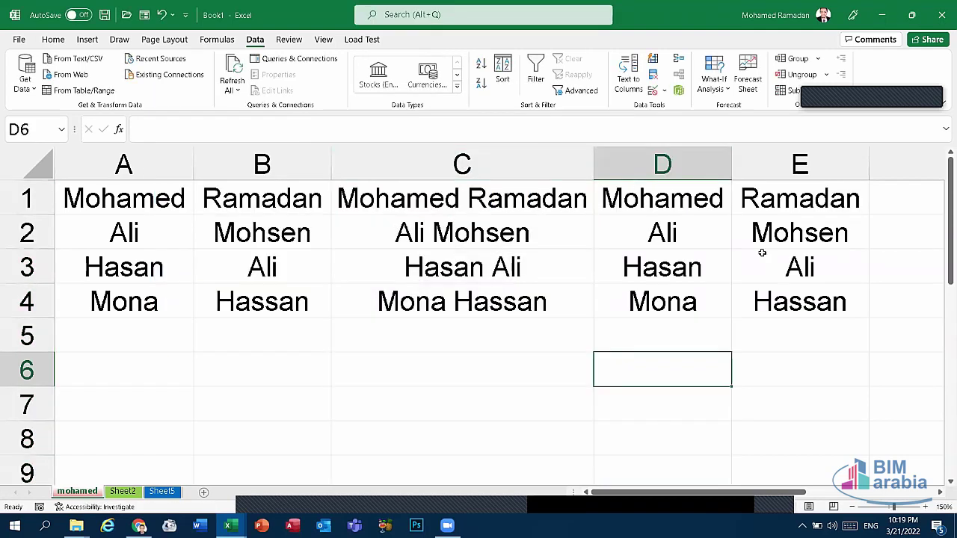
pyautogui.click(52, 44)
pyautogui.click(161, 15)
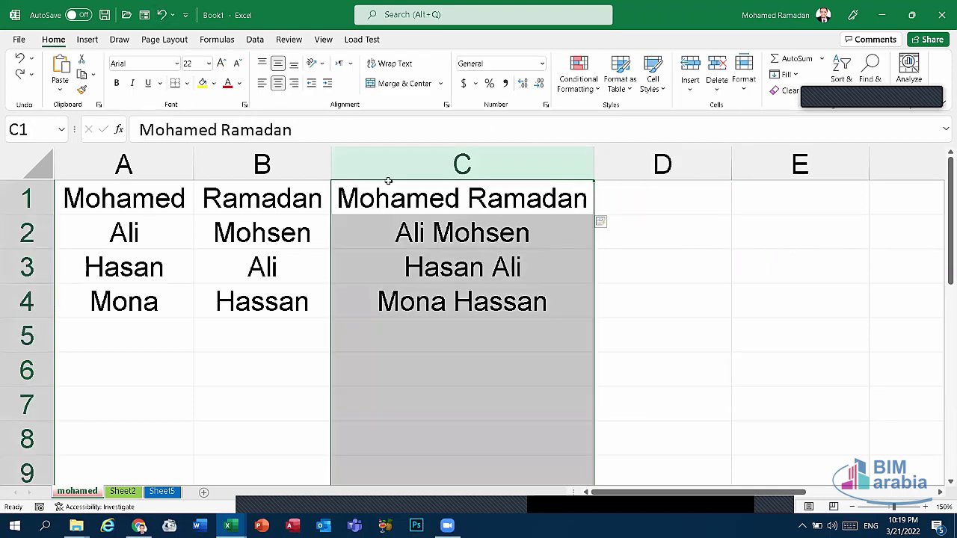
pyautogui.click(254, 40)
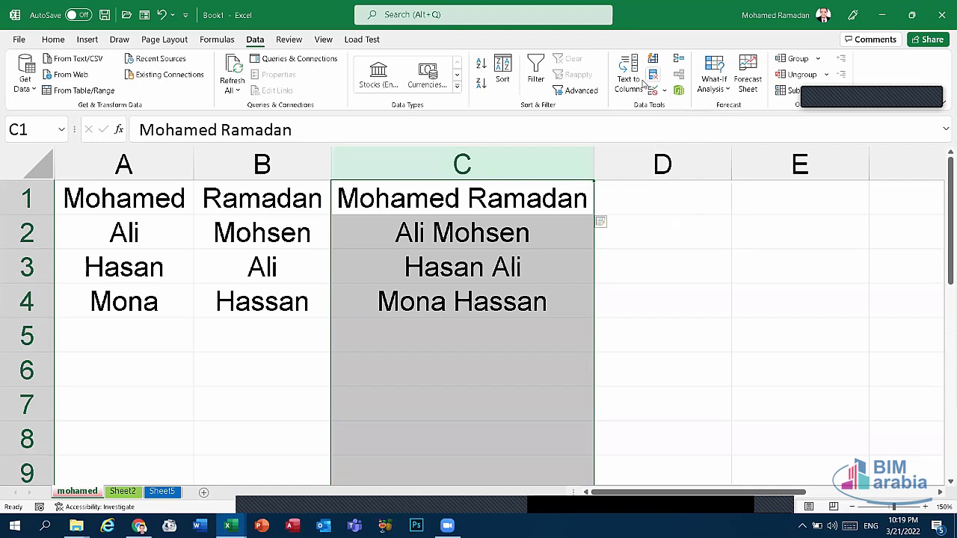
pyautogui.click(637, 87)
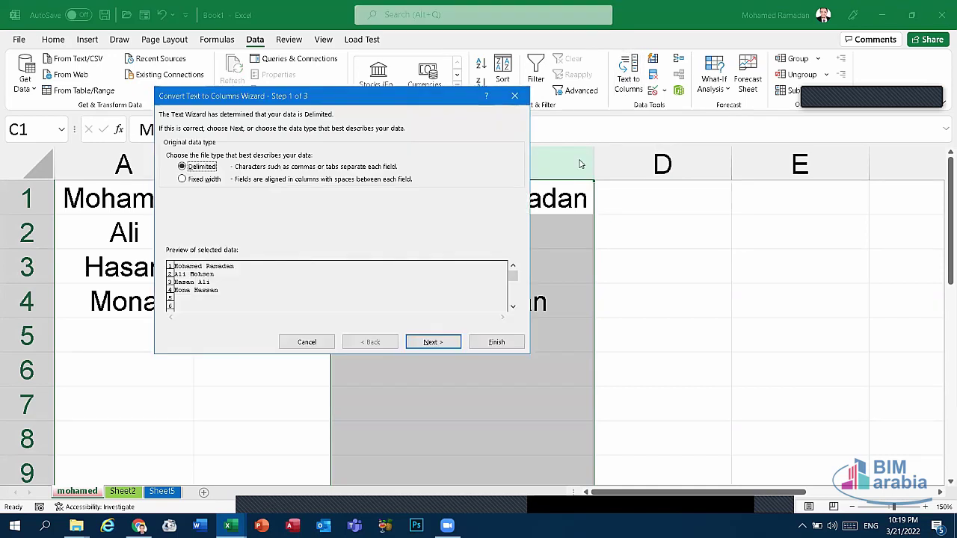
pyautogui.moveTo(281, 93); pyautogui.dragTo(434, 98)
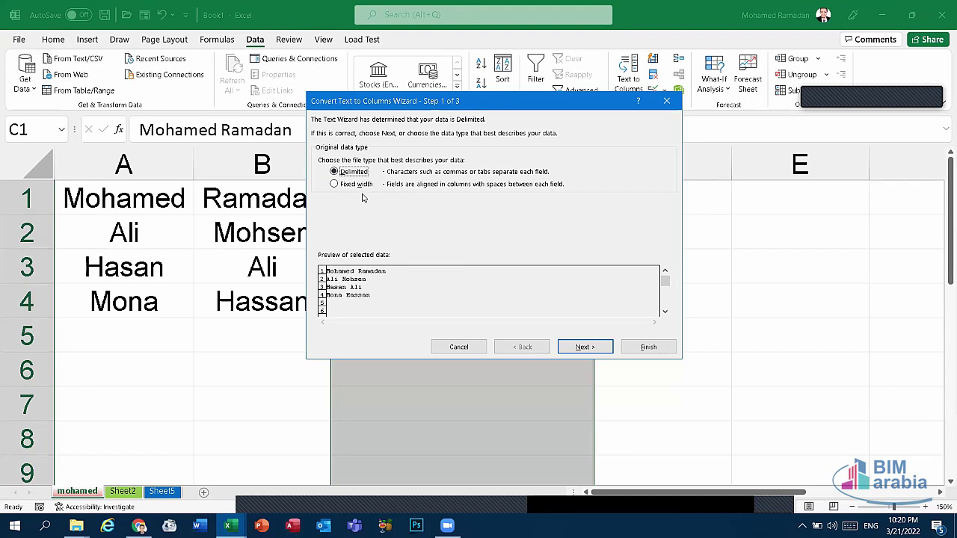
pyautogui.click(580, 349)
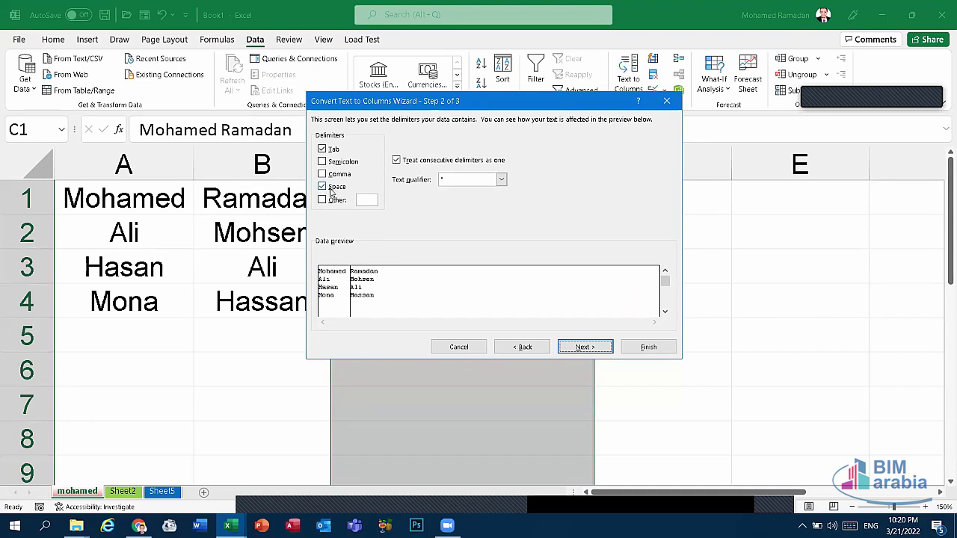
pyautogui.click(584, 348)
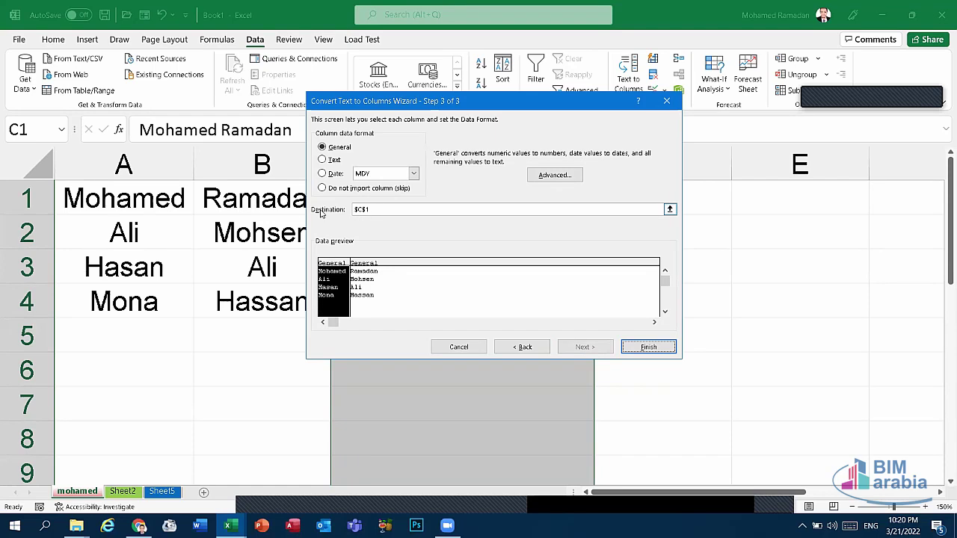
pyautogui.click(364, 208)
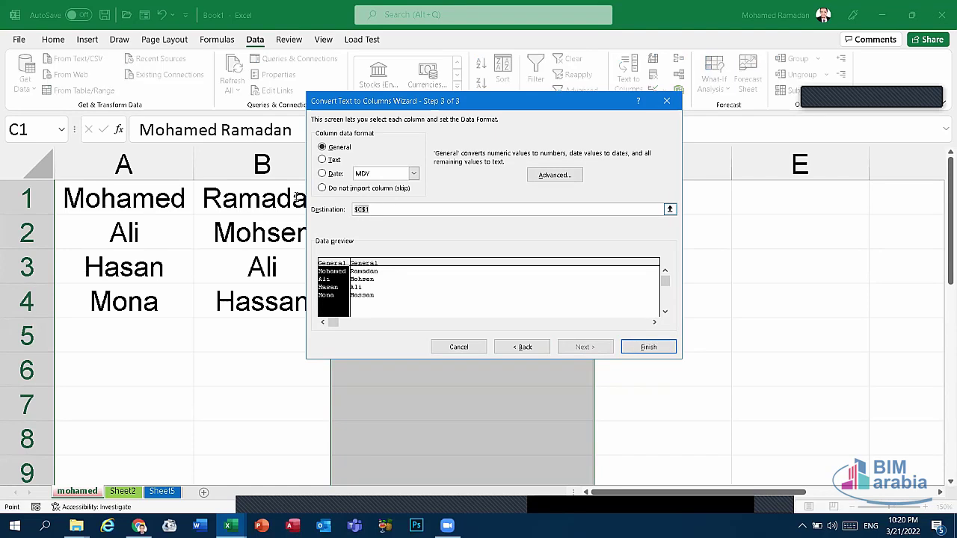
pyautogui.press('BackSpace')
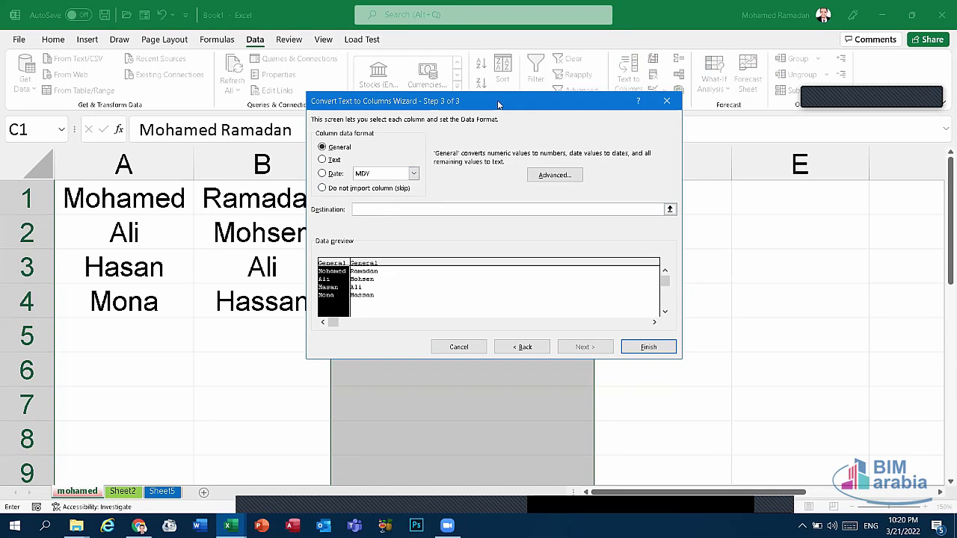
pyautogui.moveTo(502, 106); pyautogui.dragTo(414, 103)
pyautogui.click(658, 155)
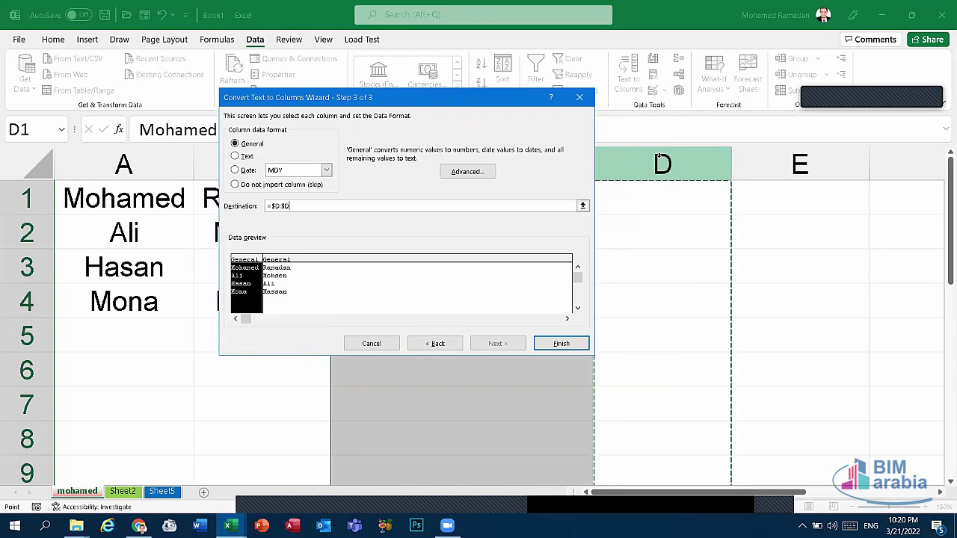
pyautogui.click(563, 345)
pyautogui.click(692, 347)
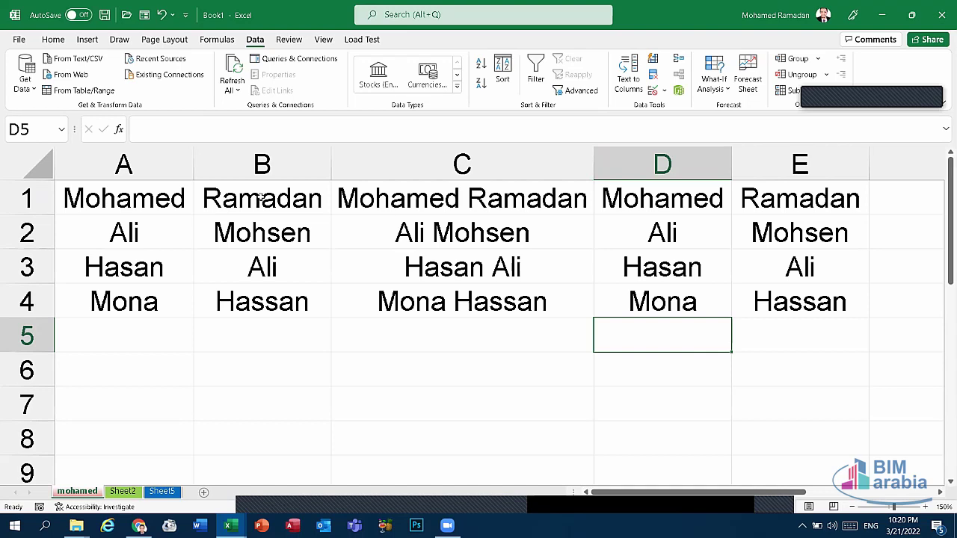
pyautogui.click(261, 198)
pyautogui.moveTo(406, 209); pyautogui.dragTo(542, 287)
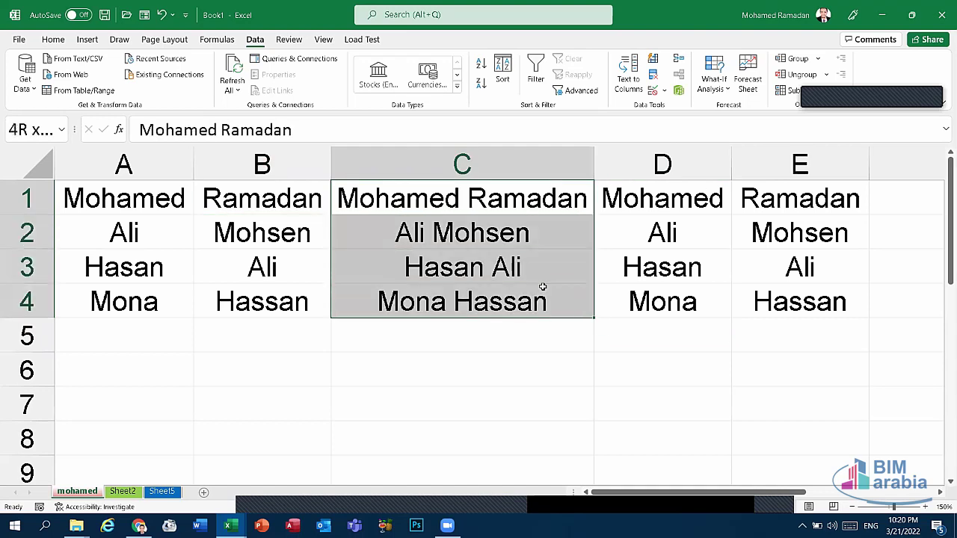
pyautogui.press('Delete')
pyautogui.click(481, 200)
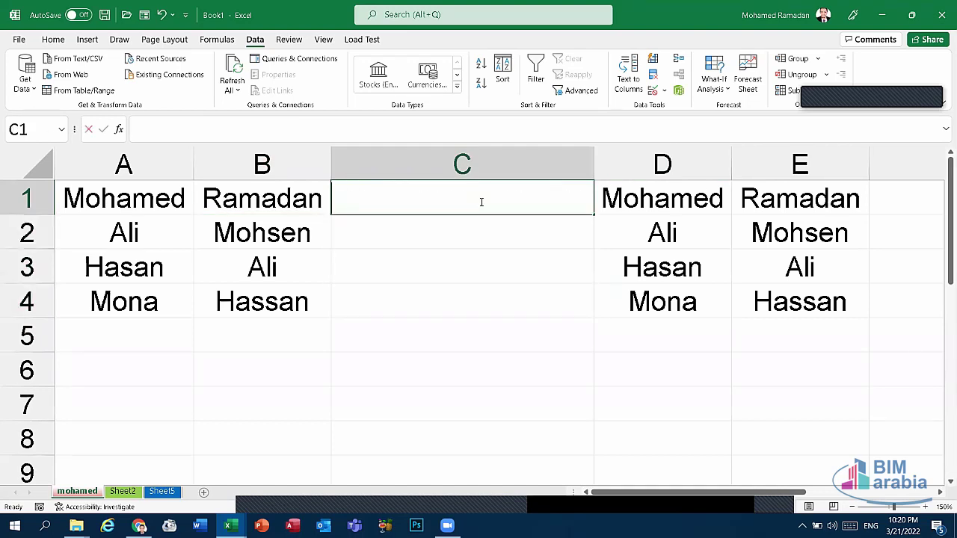
pyautogui.write('m')
pyautogui.press('BackSpace')
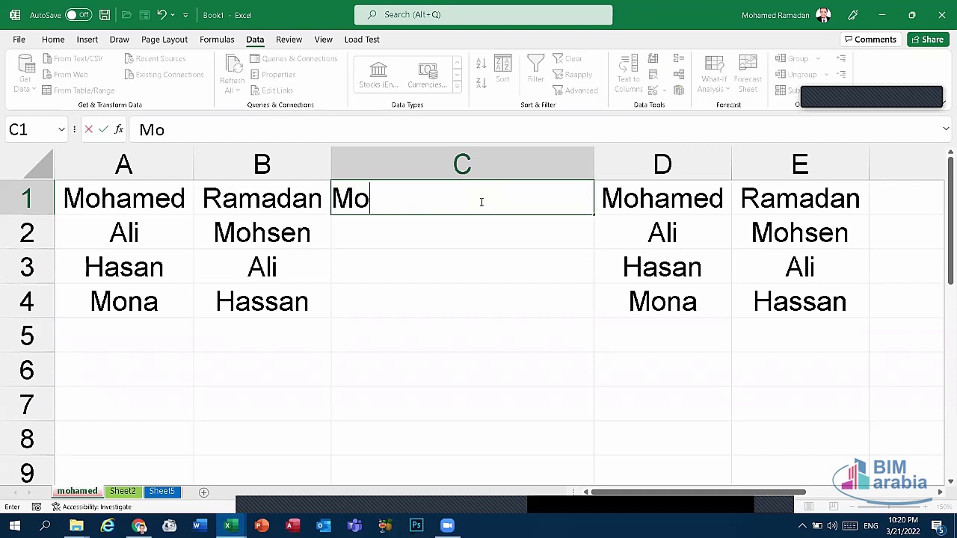
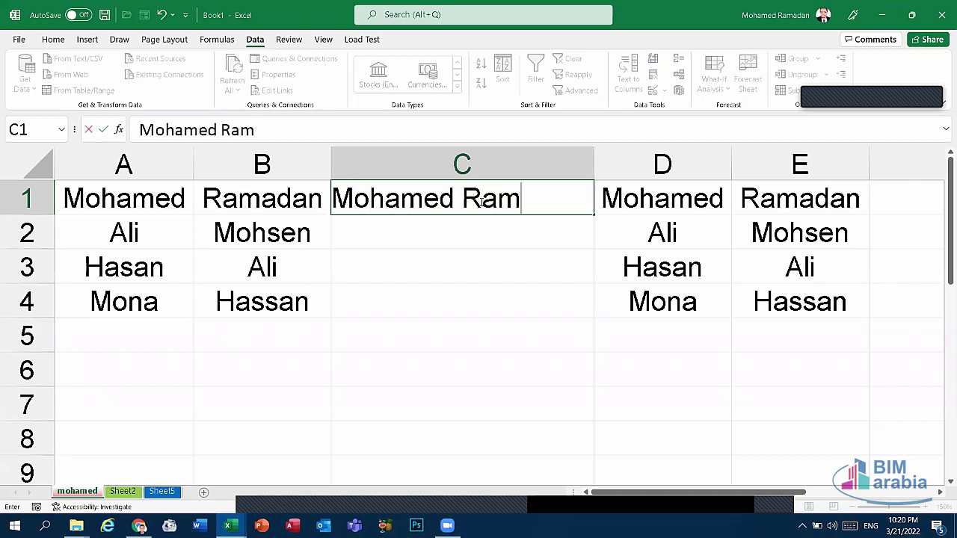
pyautogui.hotkey('ctrl', 'Return')
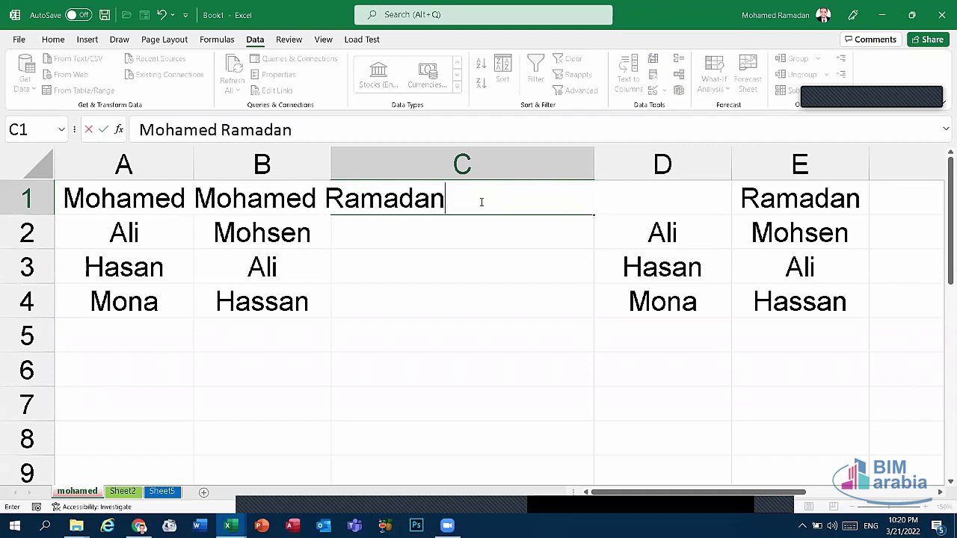
pyautogui.press('Return')
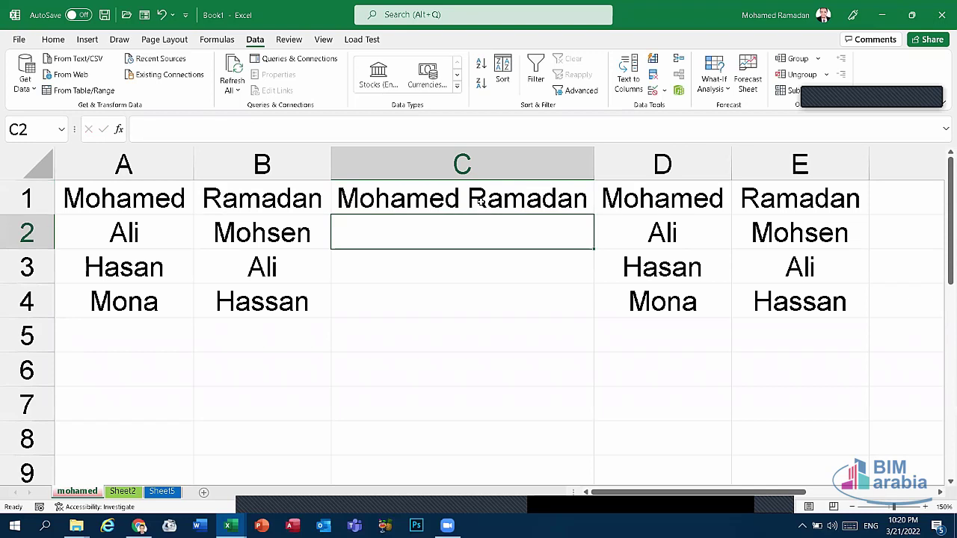
pyautogui.write('A')
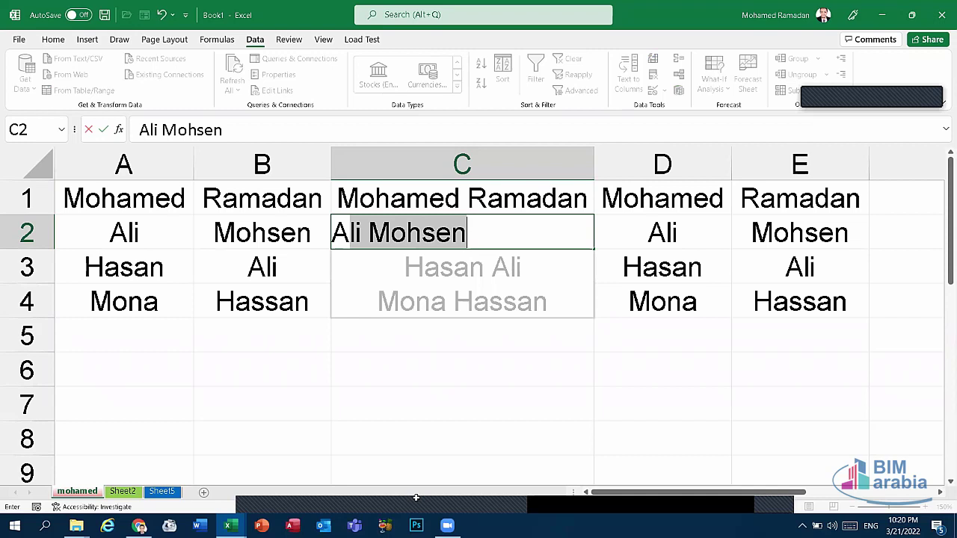
pyautogui.press('Return')
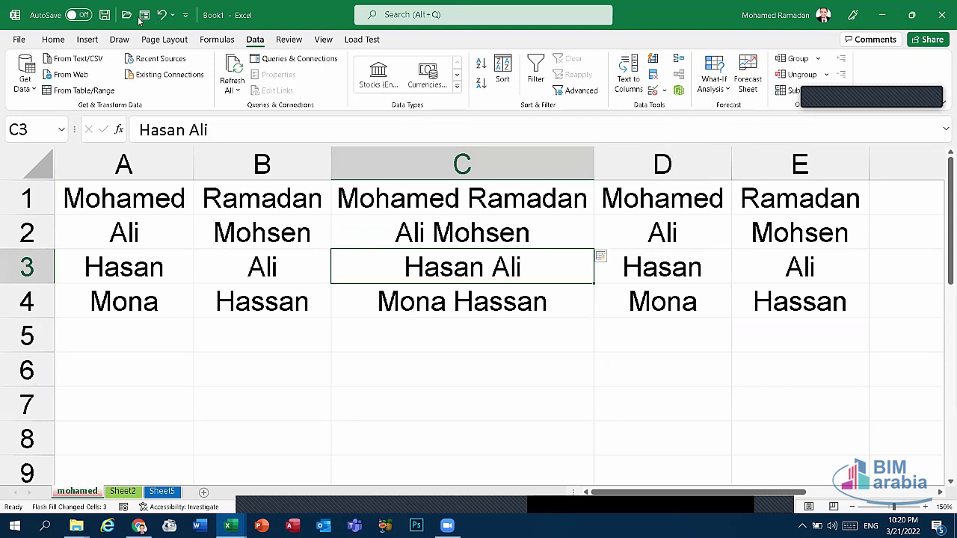
pyautogui.click(56, 41)
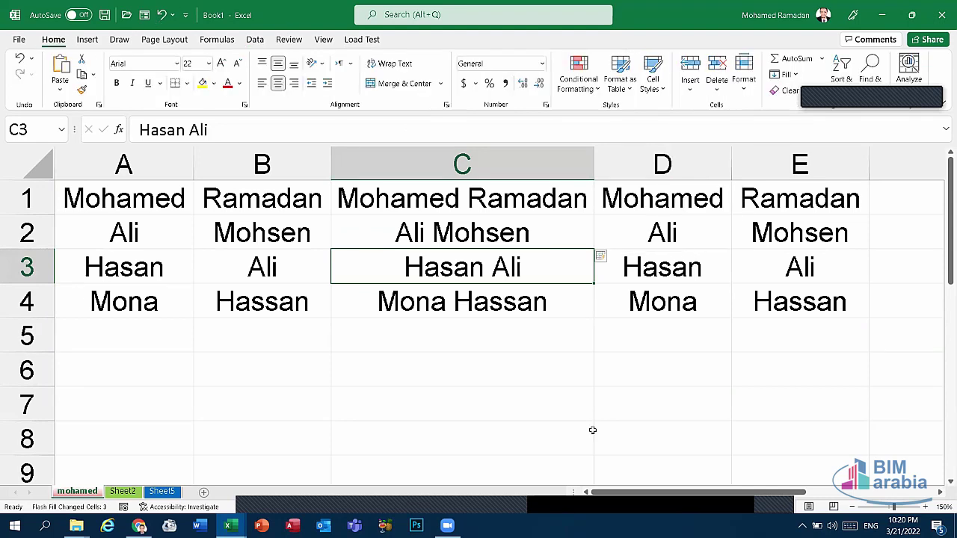
# Delete all names in A1:F5 and return to cell A1
pyautogui.moveTo(902, 198); pyautogui.dragTo(227, 337)
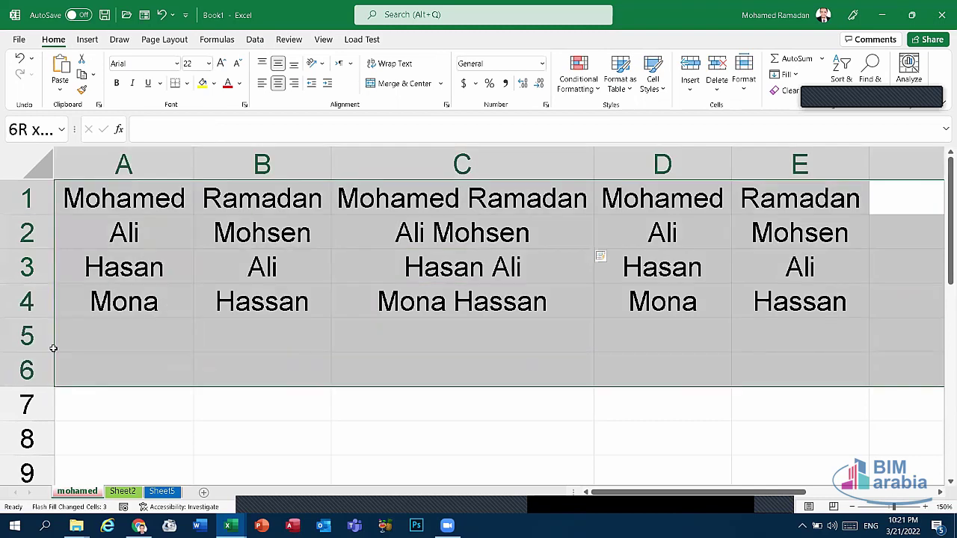
pyautogui.press('Delete')
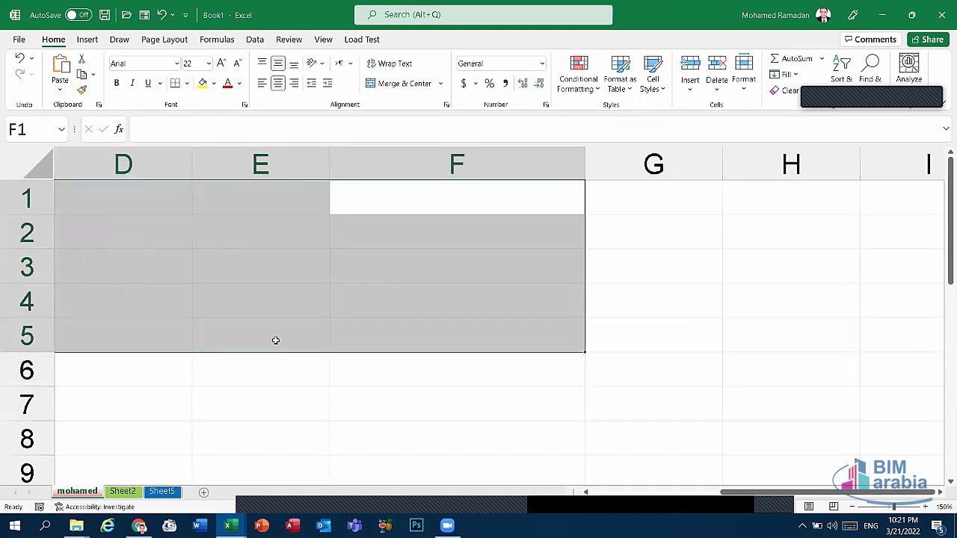
pyautogui.click(389, 397)
pyautogui.moveTo(822, 493); pyautogui.dragTo(660, 500)
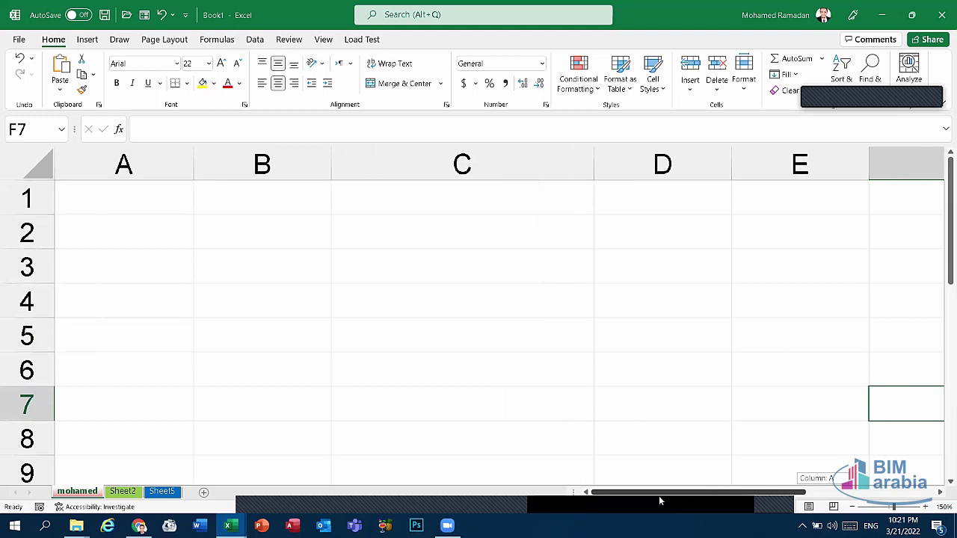
pyautogui.click(176, 195)
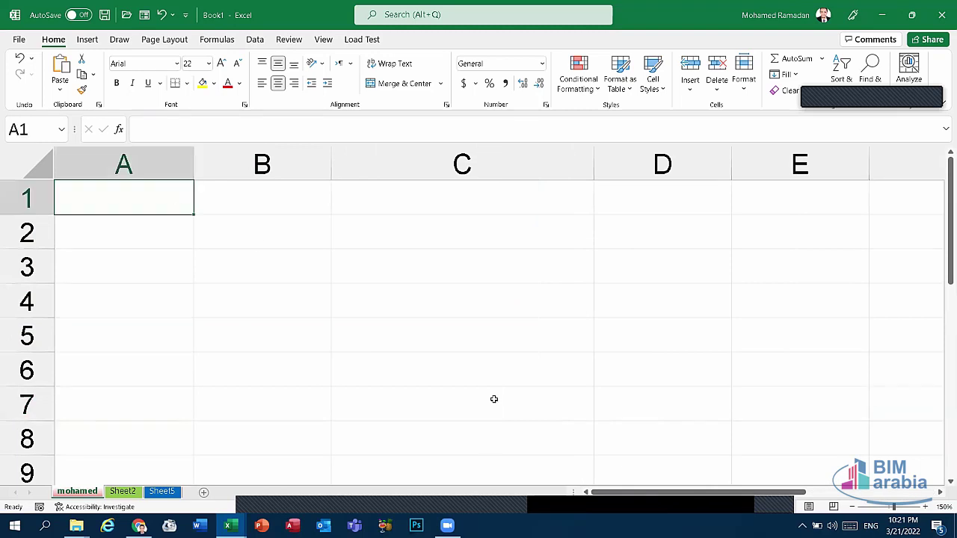
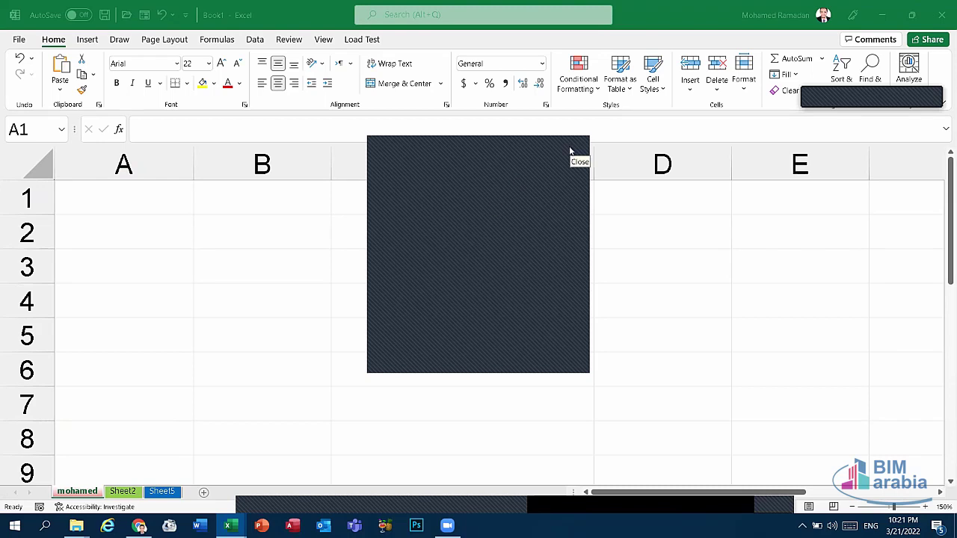
# Enter 1 and 2 in A1:A2 and 3 and 4 in B1:B2
pyautogui.click(212, 218)
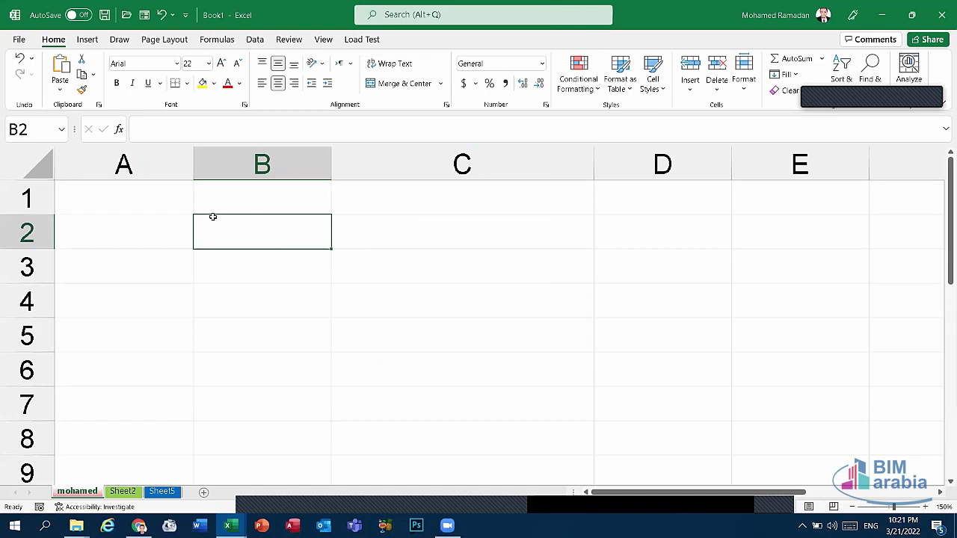
pyautogui.click(158, 203)
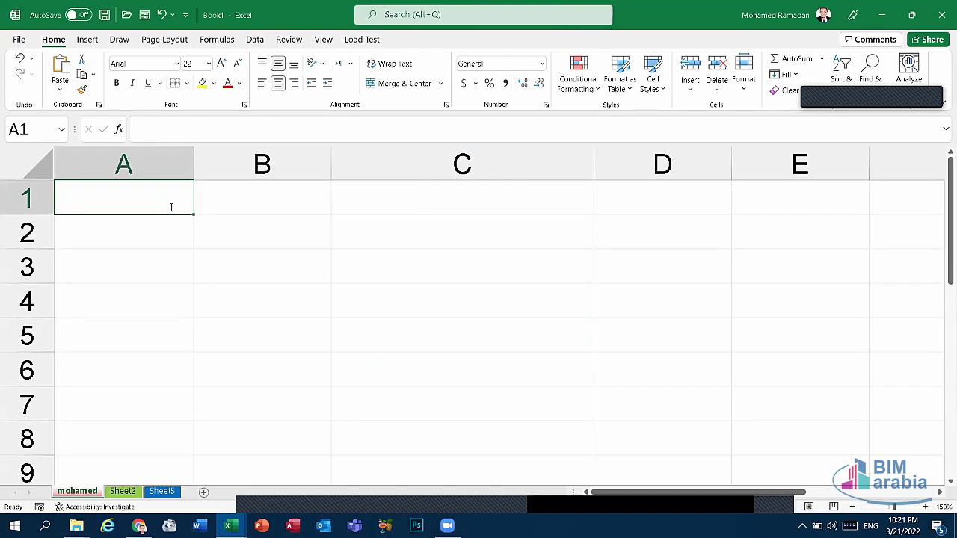
pyautogui.write('1')
pyautogui.click(153, 233)
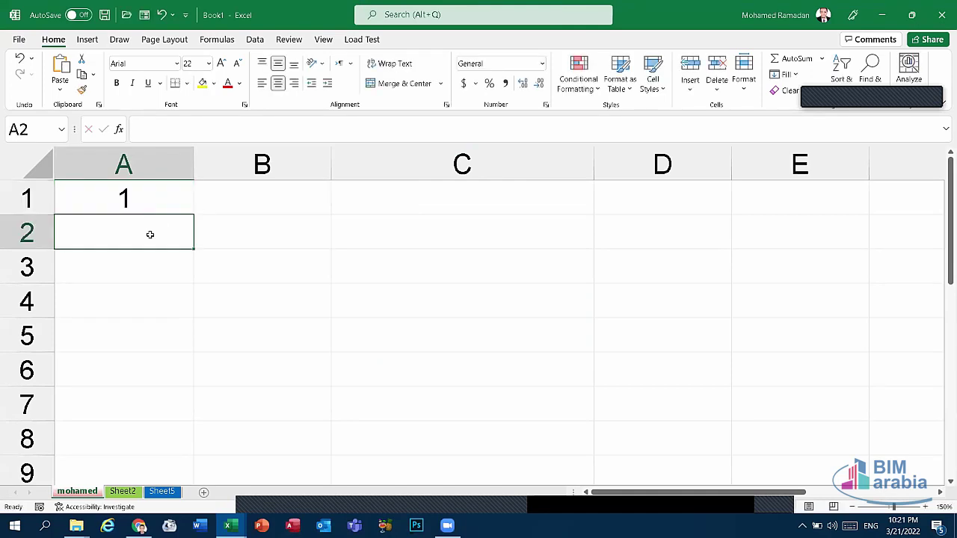
pyautogui.write('2')
pyautogui.press('Return')
pyautogui.click(222, 207)
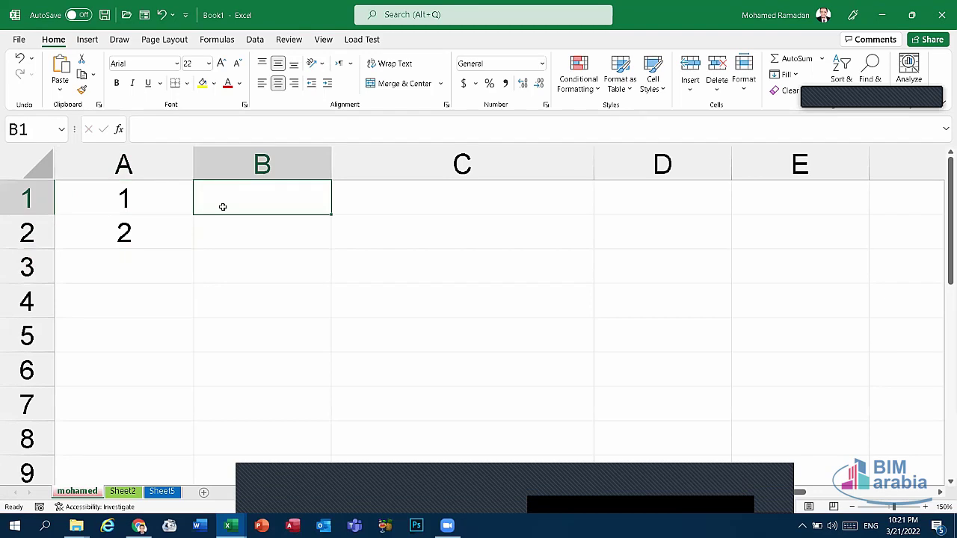
pyautogui.write('3')
pyautogui.press('Return')
pyautogui.write('4')
# Narrow column C and enter 4 and 5 in C1:C2
pyautogui.click(373, 201)
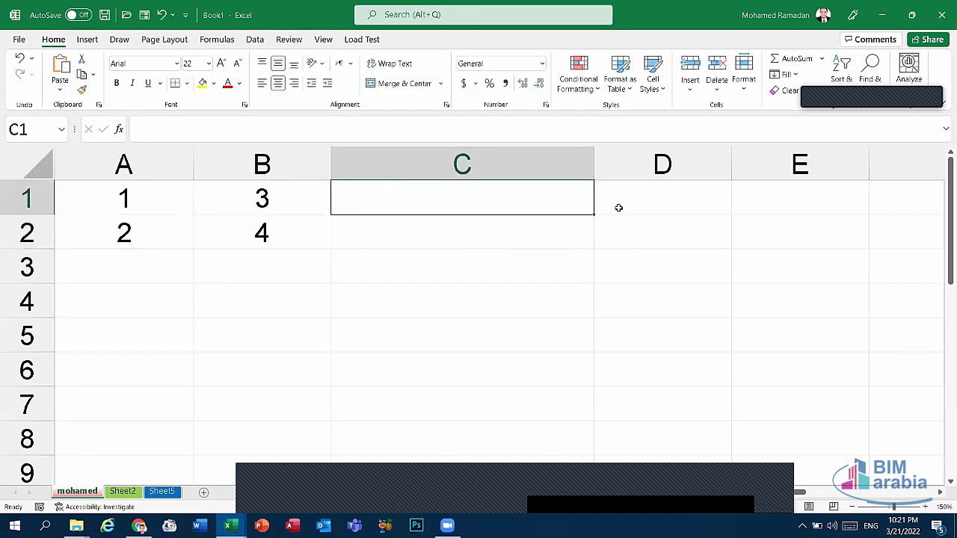
pyautogui.moveTo(594, 165); pyautogui.dragTo(480, 167)
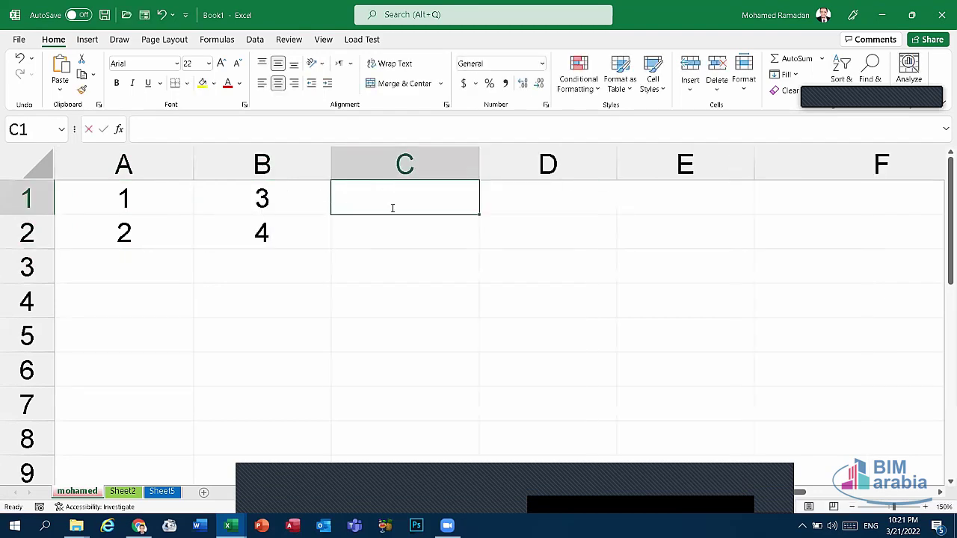
pyautogui.write('4')
pyautogui.press('Return')
pyautogui.write('5')
pyautogui.click(530, 206)
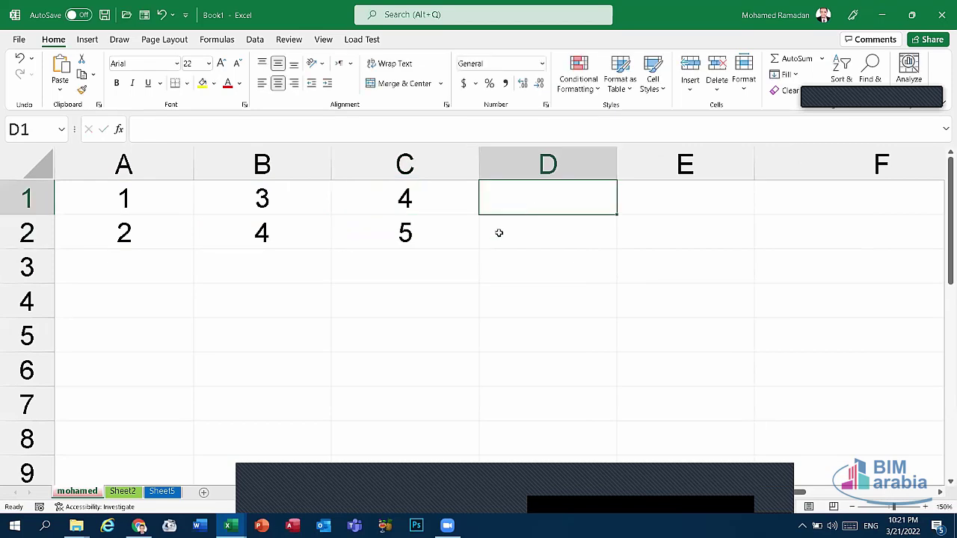
# Enter 3 in A3 and cancel a mistaken entry in B4
pyautogui.click(170, 273)
pyautogui.write('3')
pyautogui.click(262, 288)
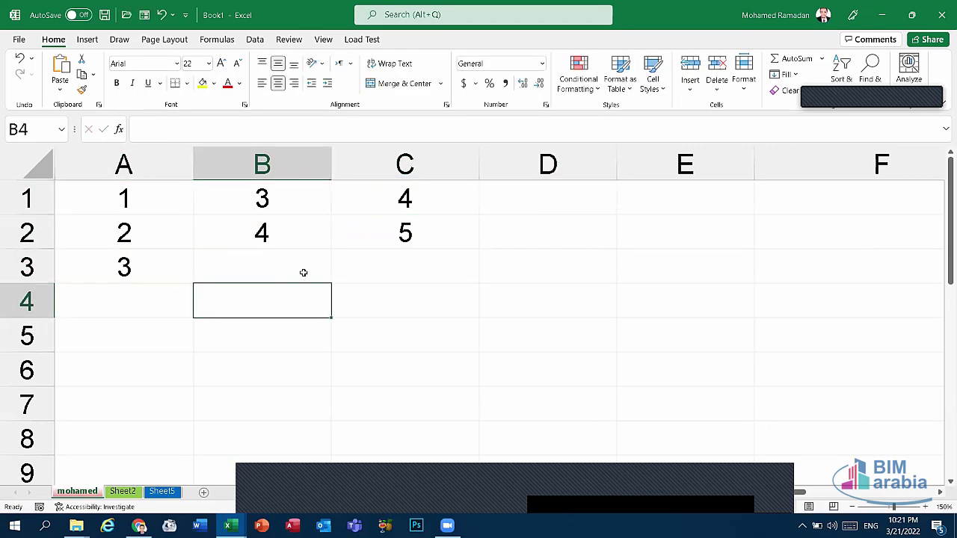
pyautogui.write('4')
pyautogui.press('Escape')
pyautogui.click(261, 272)
# Put 5 in B3 and 7 in C3, then begin a SUM formula in D1
pyautogui.write('T')
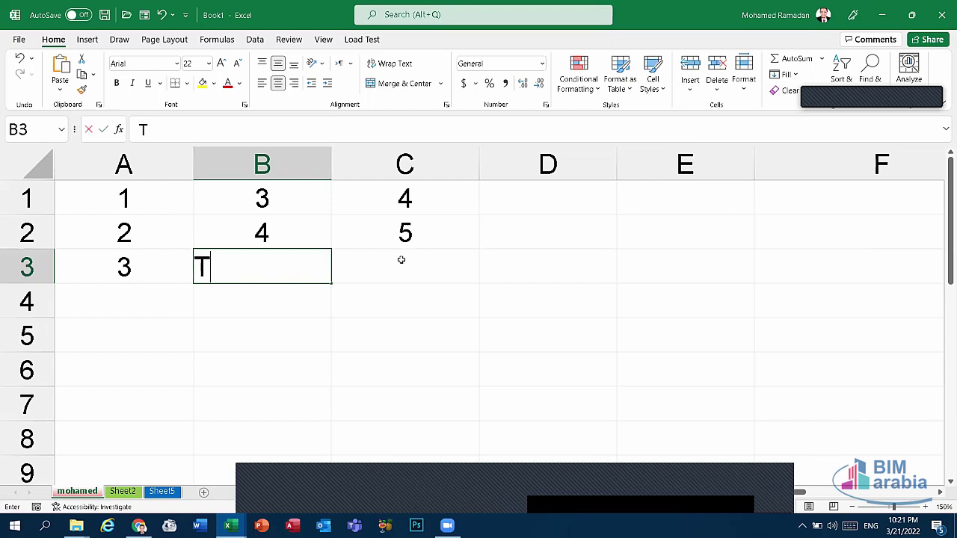
pyautogui.click(402, 263)
pyautogui.click(262, 269)
pyautogui.write('5')
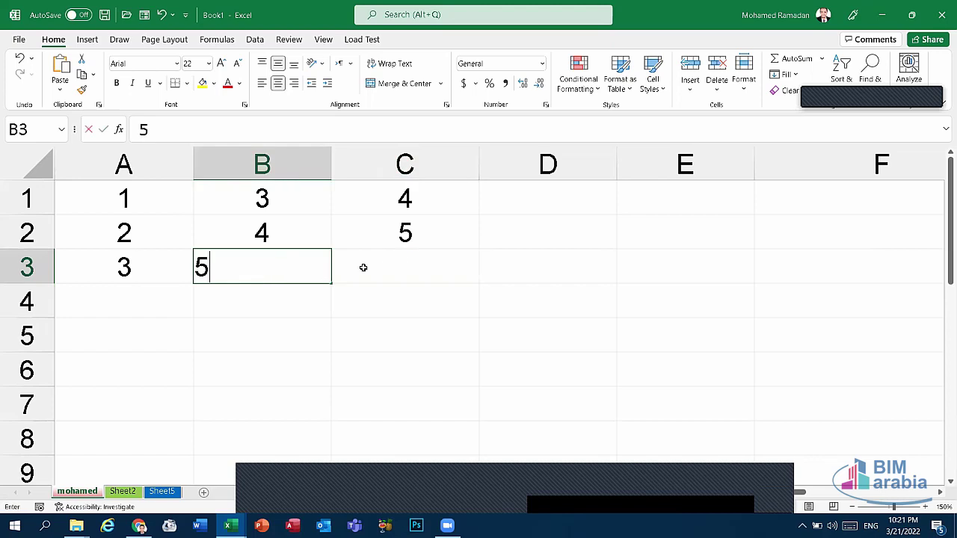
pyautogui.click(374, 267)
pyautogui.write('7')
pyautogui.click(530, 207)
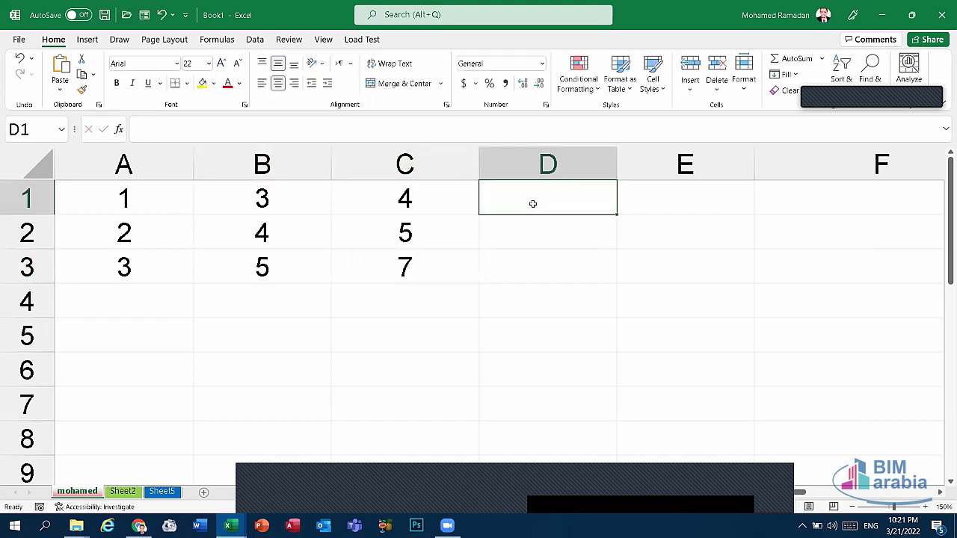
pyautogui.write('=s')
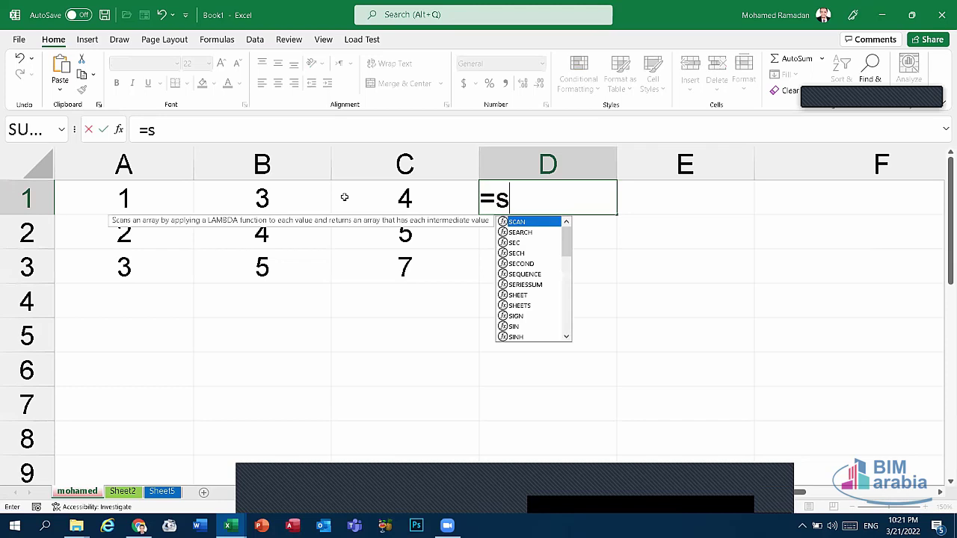
pyautogui.write('UM')
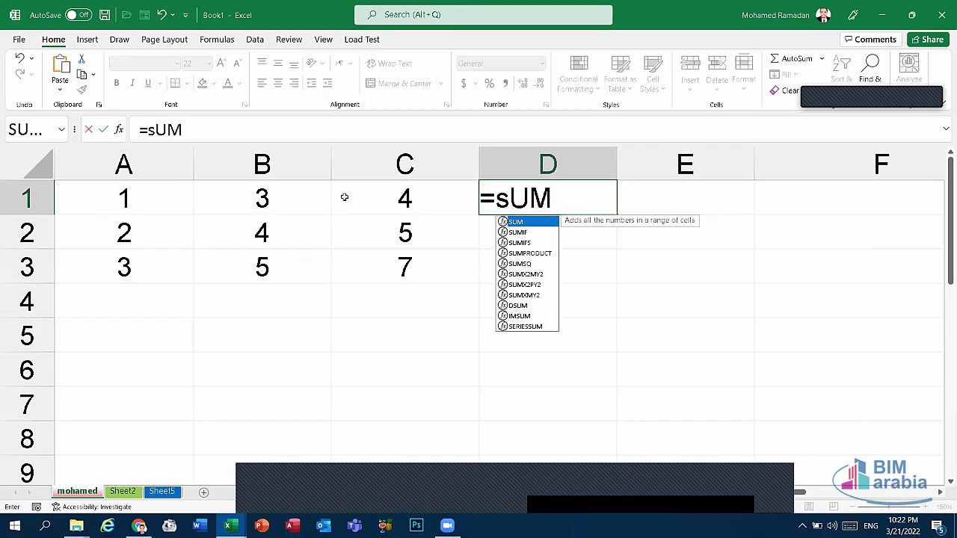
pyautogui.write('(')
# Complete =SUM(A1:C1) in D1 and remove a stray 0 from D2
pyautogui.moveTo(179, 205); pyautogui.dragTo(262, 198)
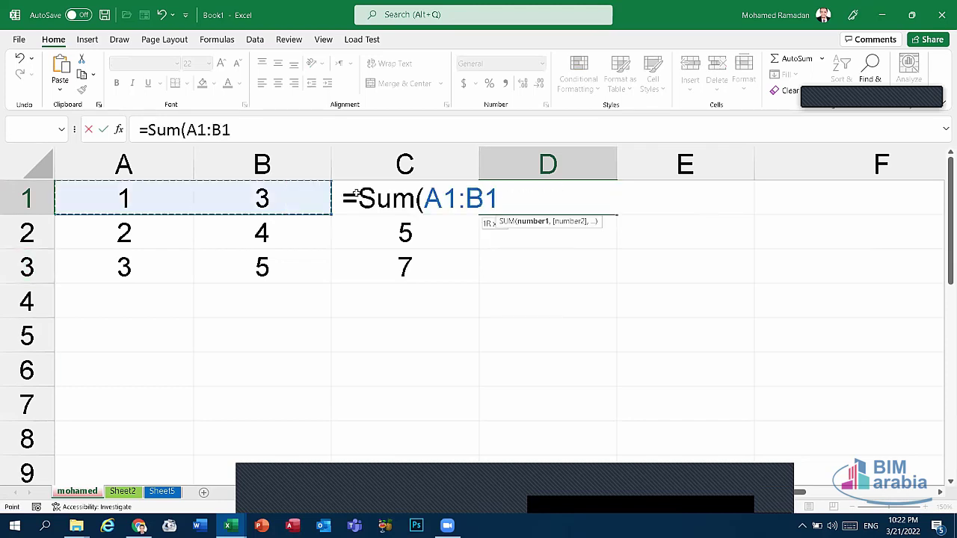
pyautogui.moveTo(357, 195); pyautogui.dragTo(406, 189)
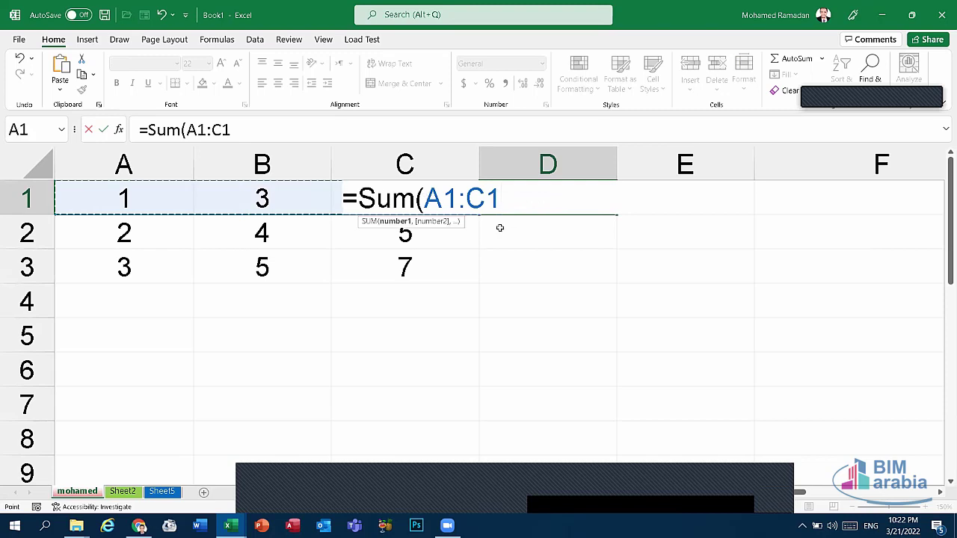
pyautogui.press('Return')
pyautogui.write('0')
pyautogui.press('BackSpace')
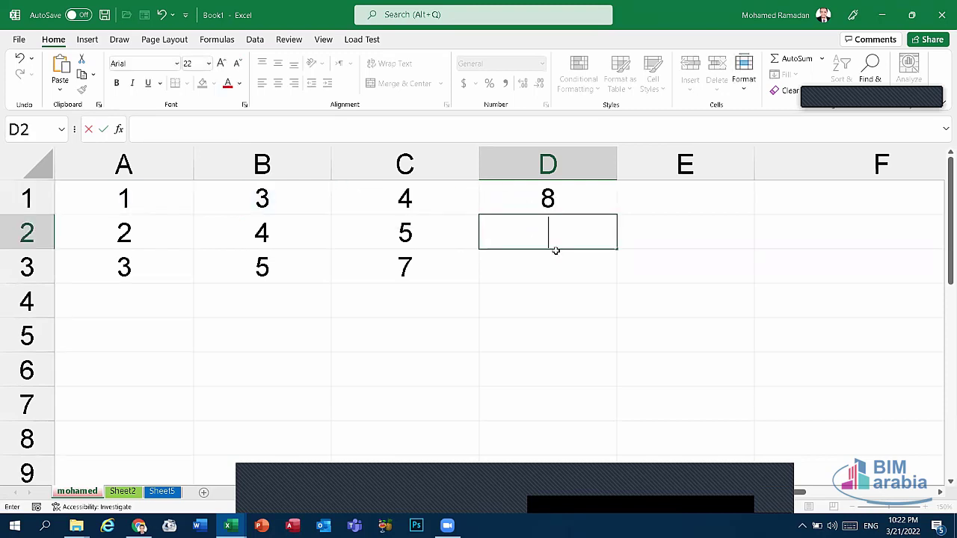
pyautogui.press('Return')
# Fill the D1 sum formula down to D3, giving totals 11 and 15
pyautogui.click(550, 199)
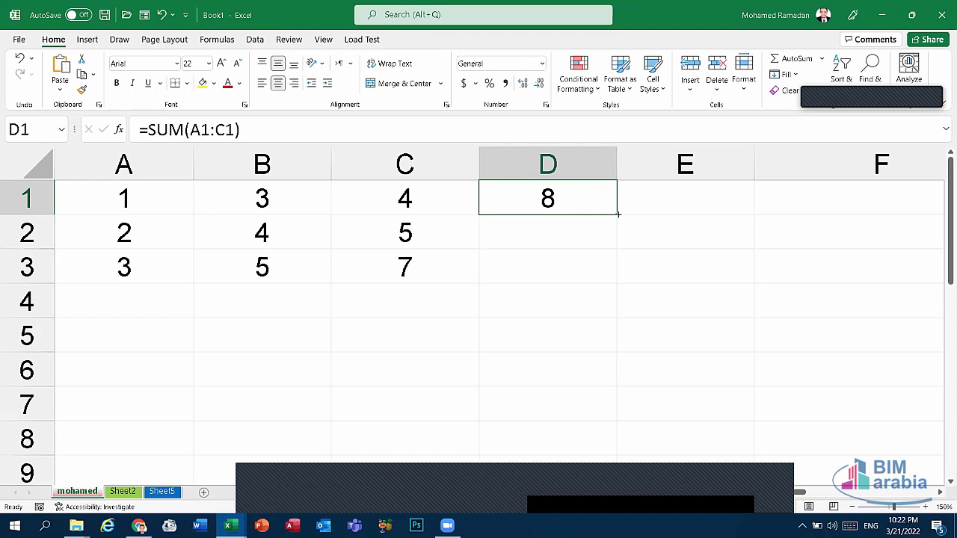
pyautogui.moveTo(618, 215); pyautogui.dragTo(617, 282)
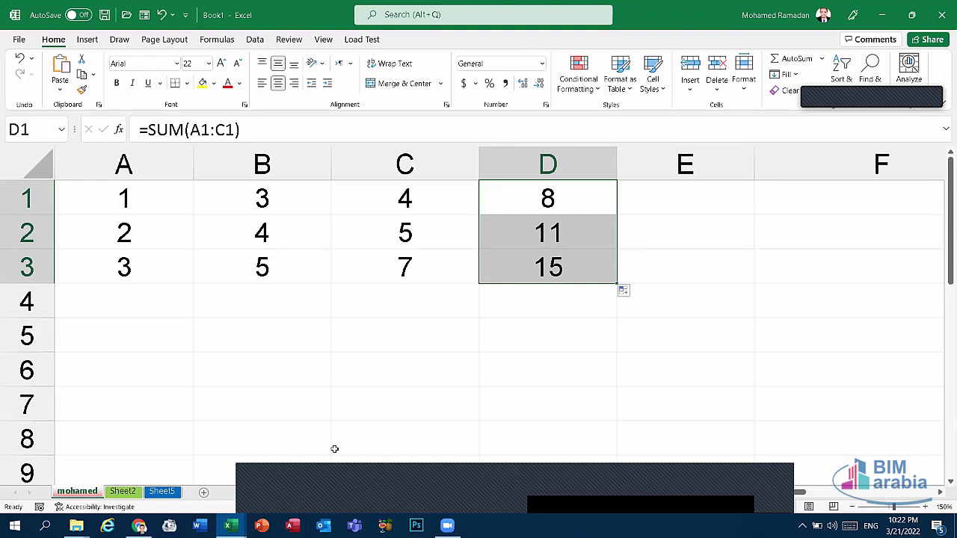
pyautogui.click(496, 508)
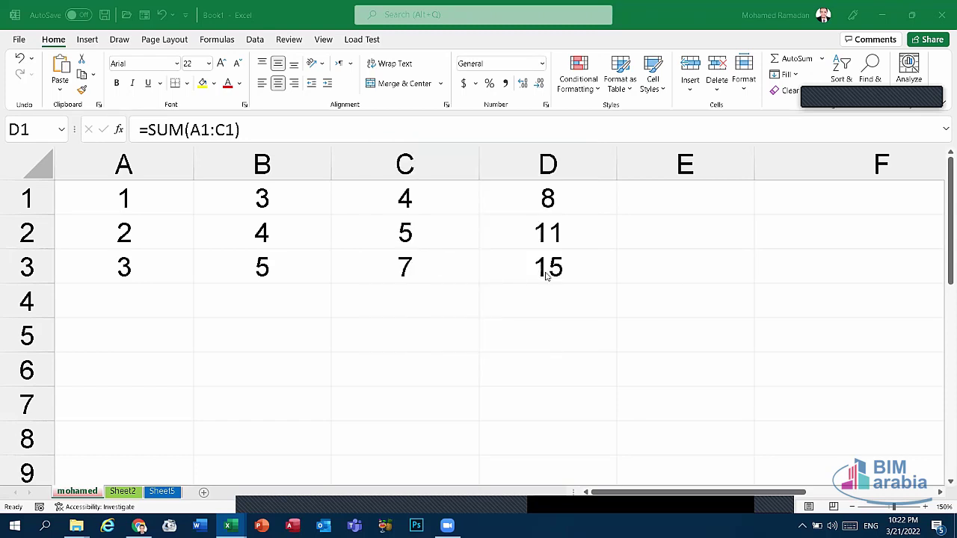
pyautogui.moveTo(548, 190); pyautogui.dragTo(523, 277)
pyautogui.moveTo(553, 198); pyautogui.dragTo(559, 275)
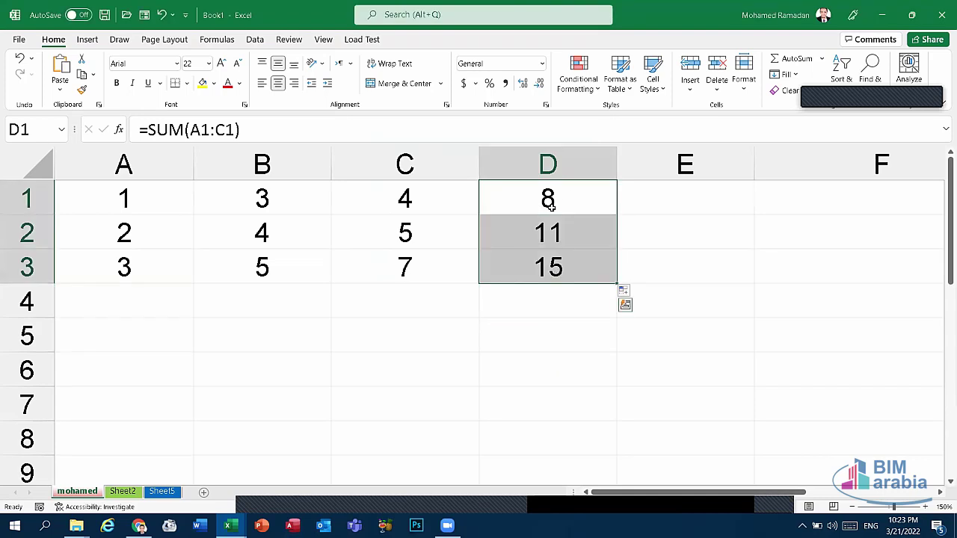
# Undo the totals and re-enter =SUM(A1:C1) in D1
pyautogui.hotkey('ctrl', 'z')
pyautogui.write('=s')
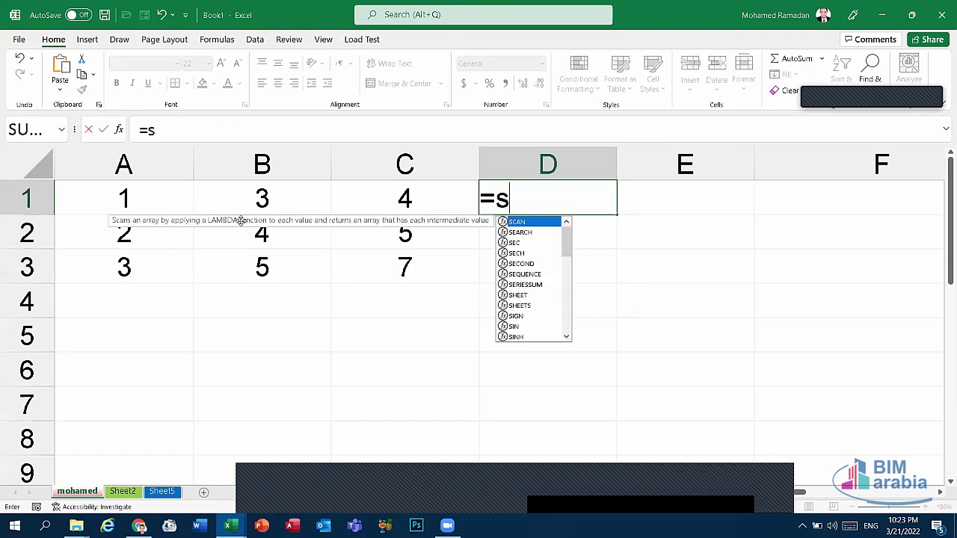
pyautogui.write('um(')
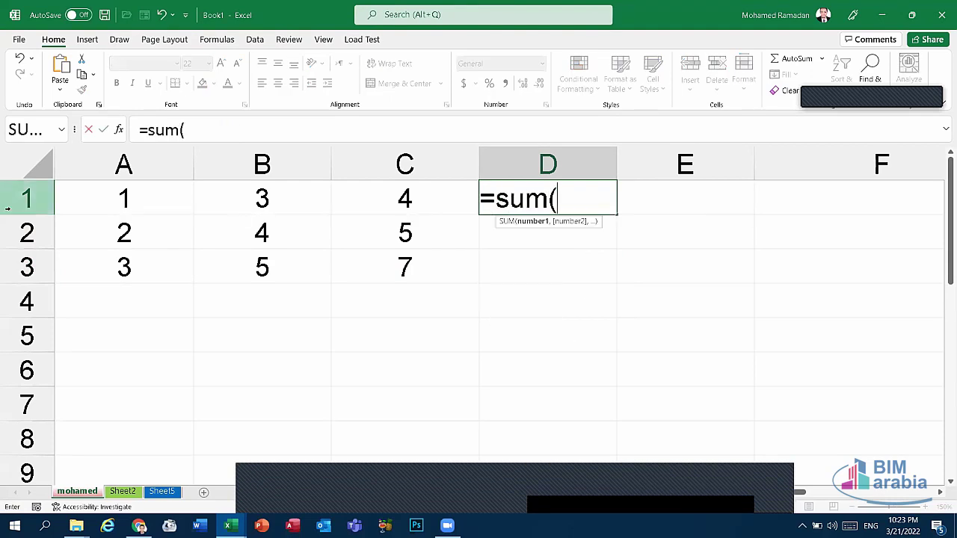
pyautogui.moveTo(143, 199); pyautogui.dragTo(363, 200)
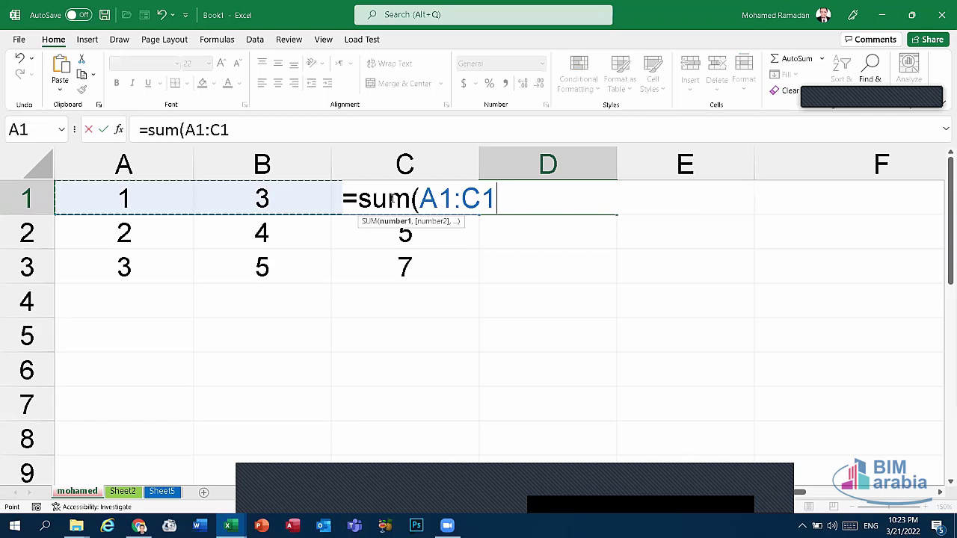
pyautogui.write(')')
pyautogui.press('Return')
pyautogui.click(515, 191)
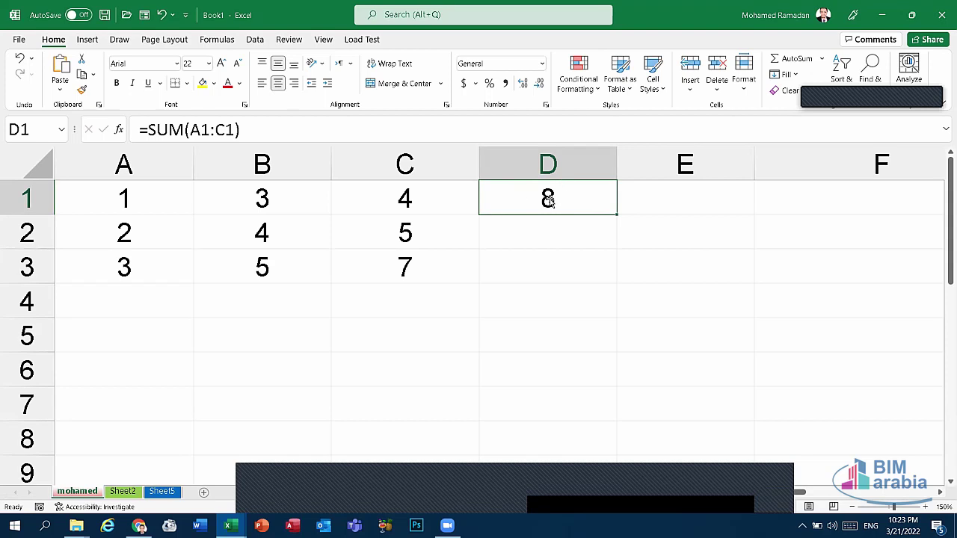
# Abandon a partial formula in D2 and copy the D1 sum down to D3
pyautogui.doubleClick(531, 242)
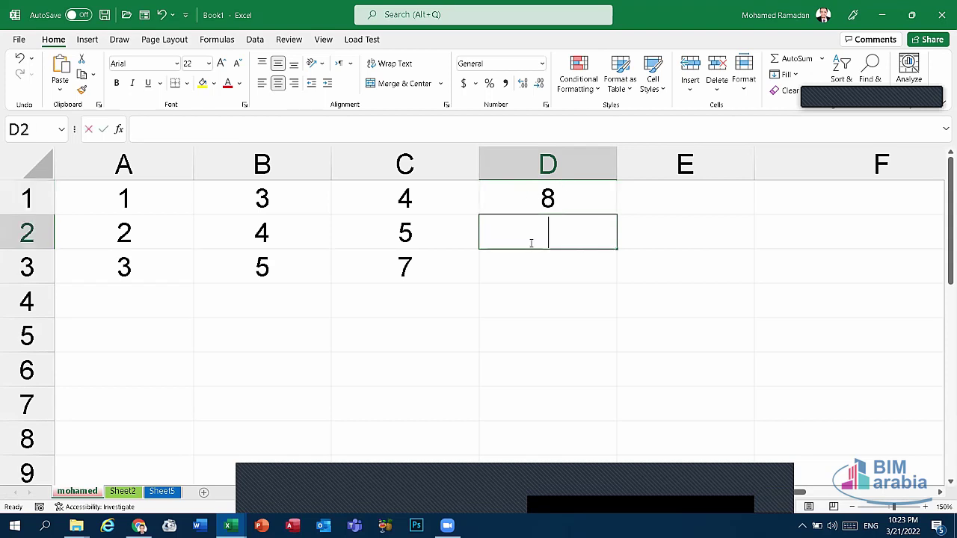
pyautogui.write('=sum')
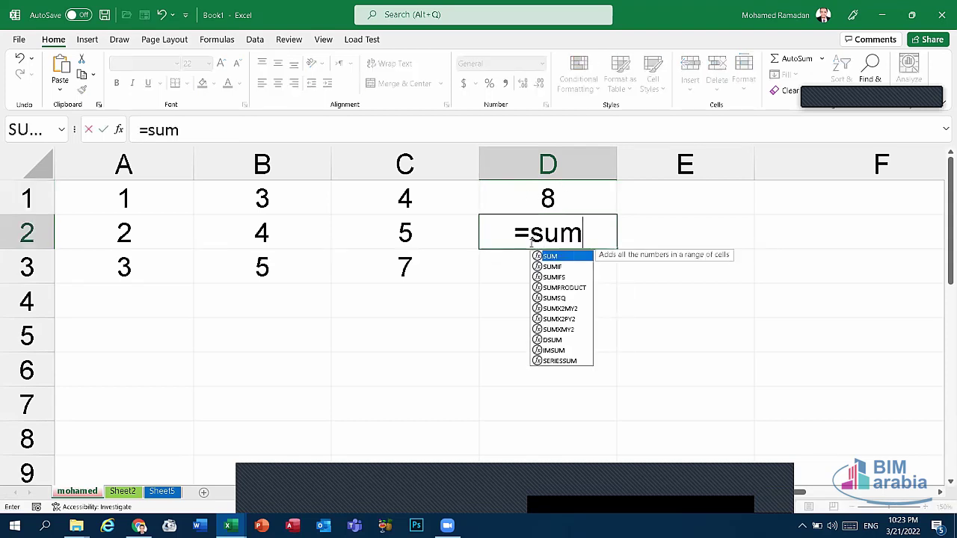
pyautogui.press('BackSpace')
pyautogui.press('BackSpace')
pyautogui.press('Escape')
pyautogui.click(583, 196)
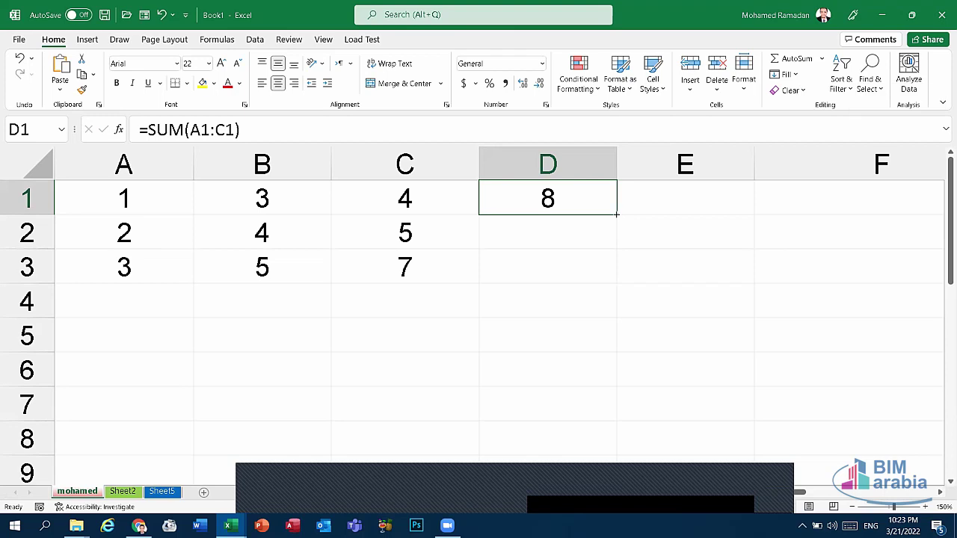
pyautogui.moveTo(617, 215); pyautogui.dragTo(616, 215)
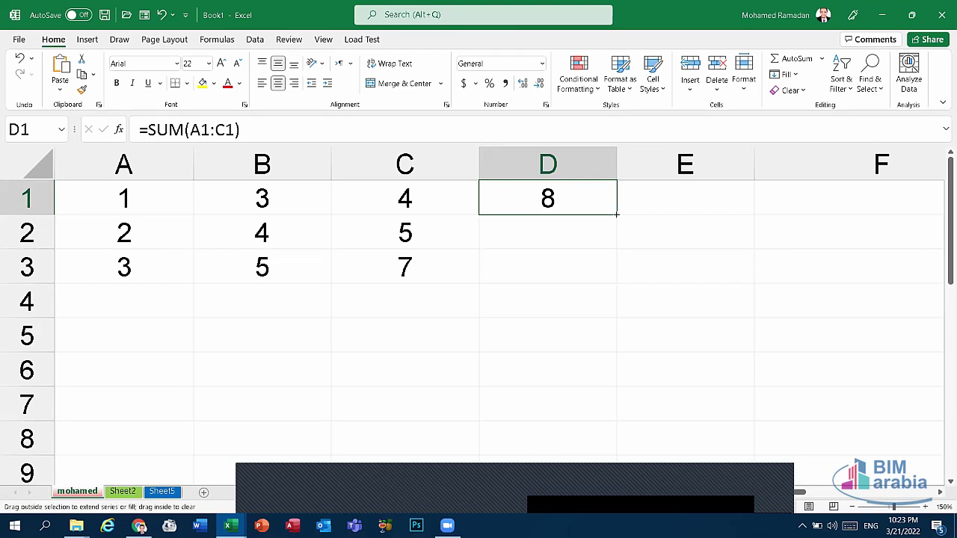
pyautogui.moveTo(617, 214); pyautogui.dragTo(617, 284)
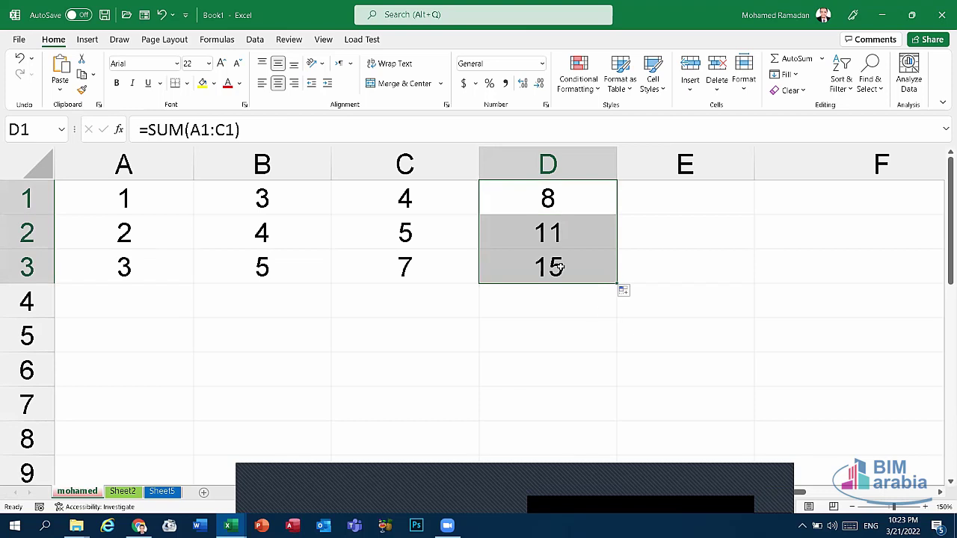
# Clear D2:D3 and refill the D1 sum formula down to D3 again
pyautogui.moveTo(559, 267); pyautogui.dragTo(555, 242)
pyautogui.press('Delete')
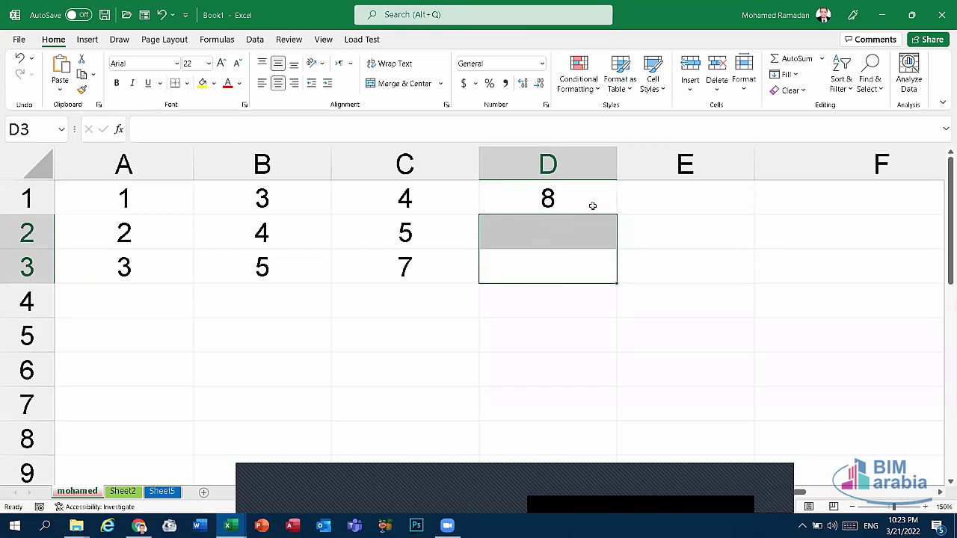
pyautogui.click(592, 206)
pyautogui.moveTo(616, 214); pyautogui.dragTo(617, 284)
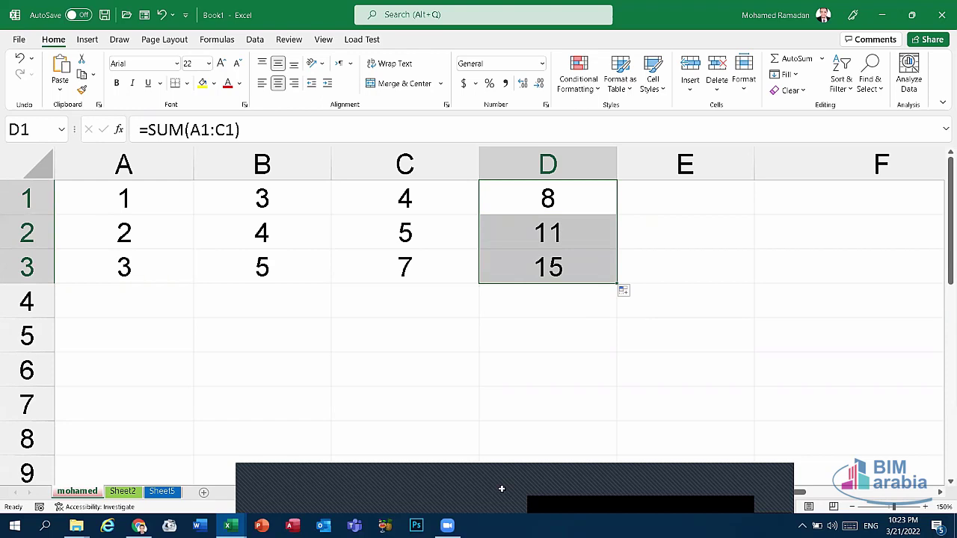
pyautogui.click(519, 365)
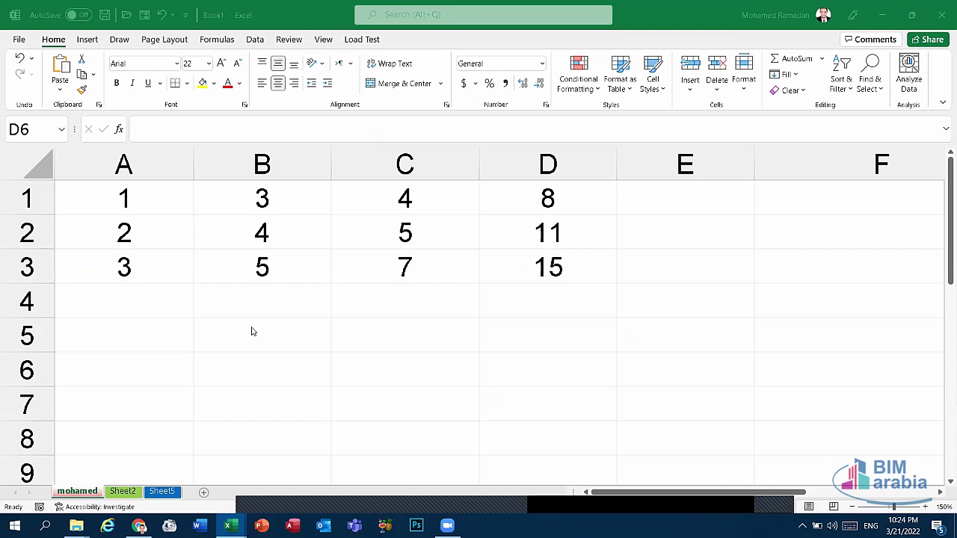
# Enter the first person's first name in A5 and last name in B5, fixing typos
pyautogui.click(150, 341)
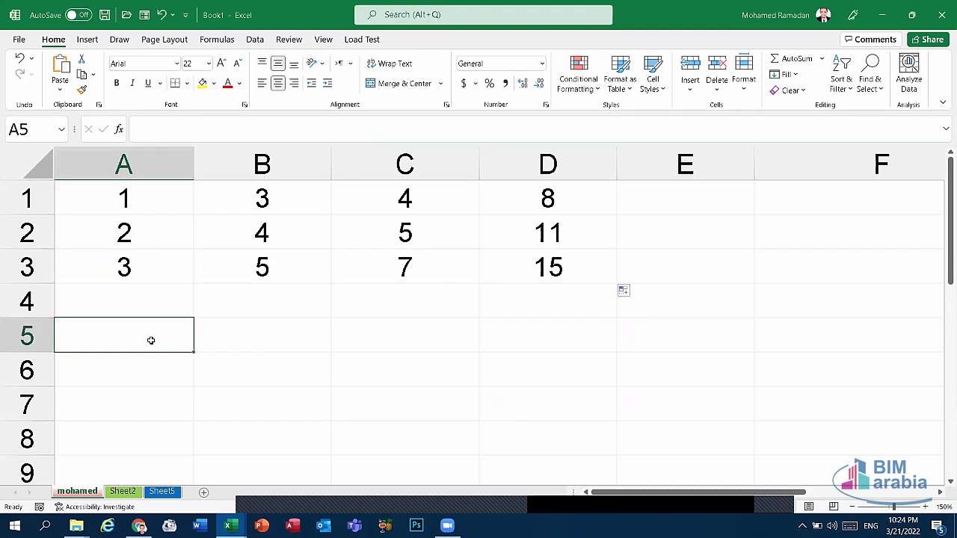
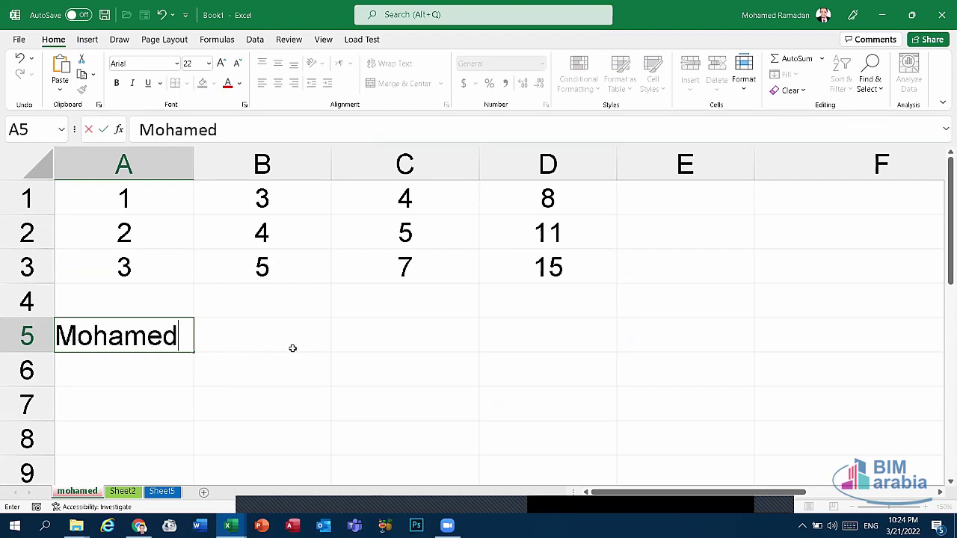
pyautogui.click(283, 341)
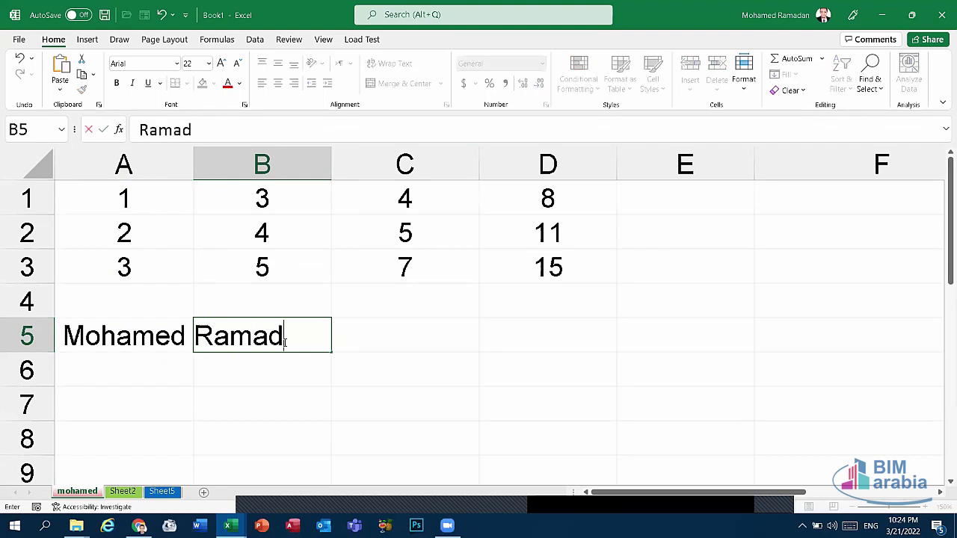
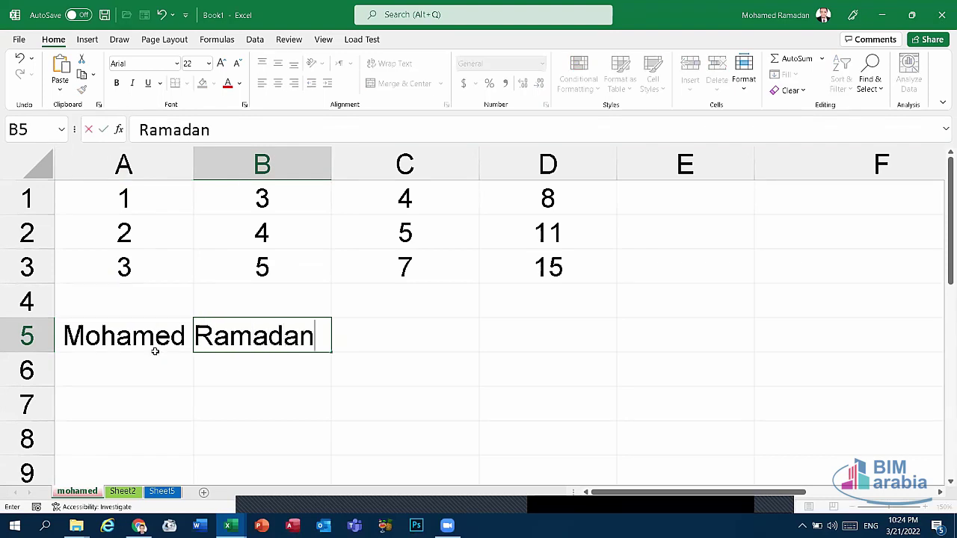
pyautogui.click(144, 363)
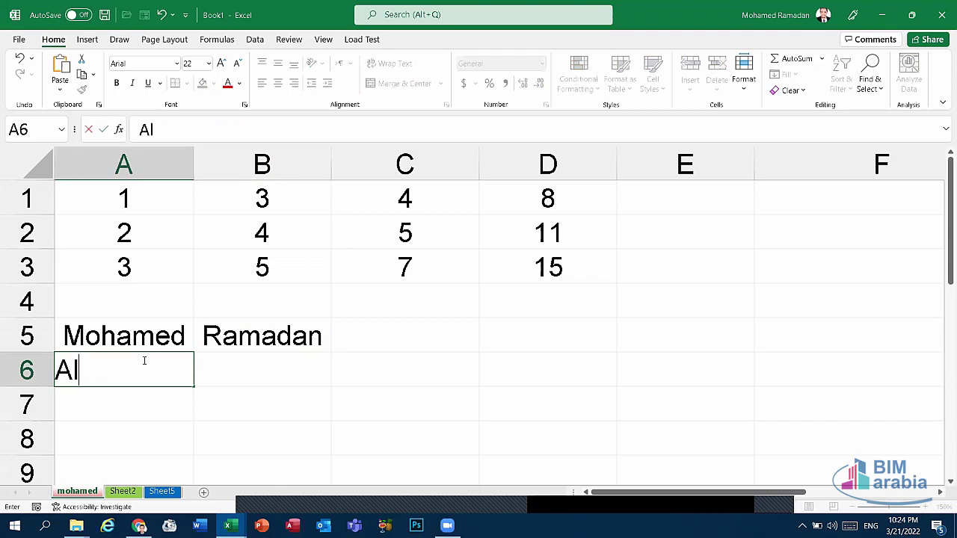
# Fill the remaining first names in A6:A7 and last names in B6:B7
pyautogui.press('Return')
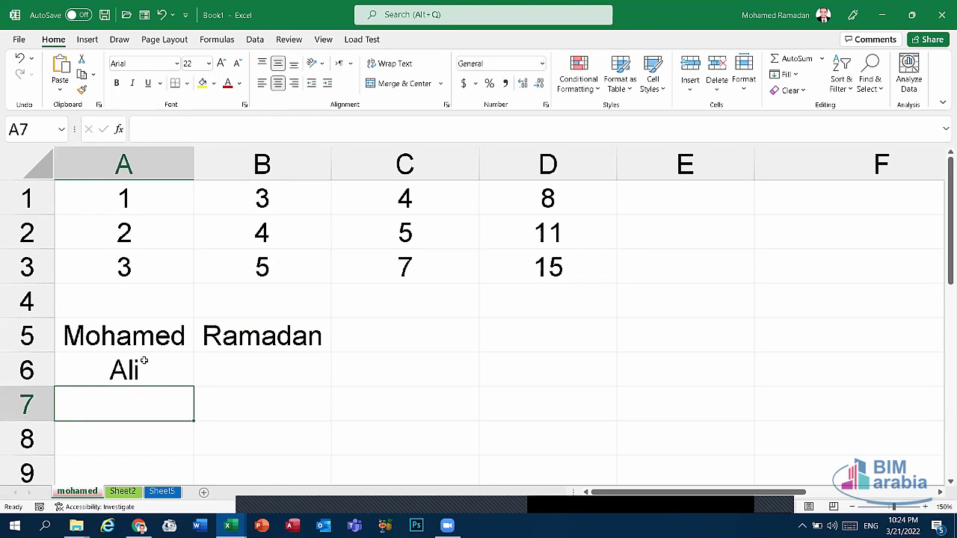
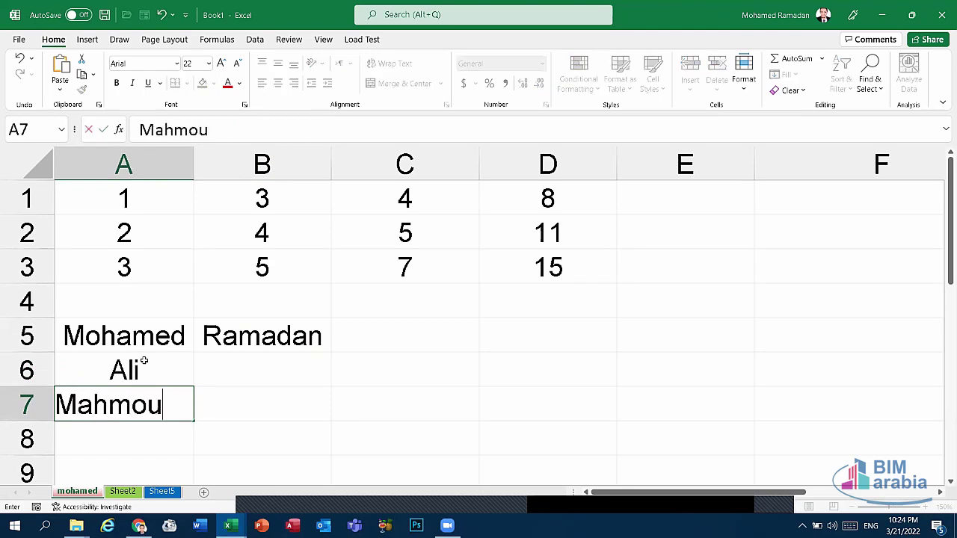
pyautogui.click(245, 369)
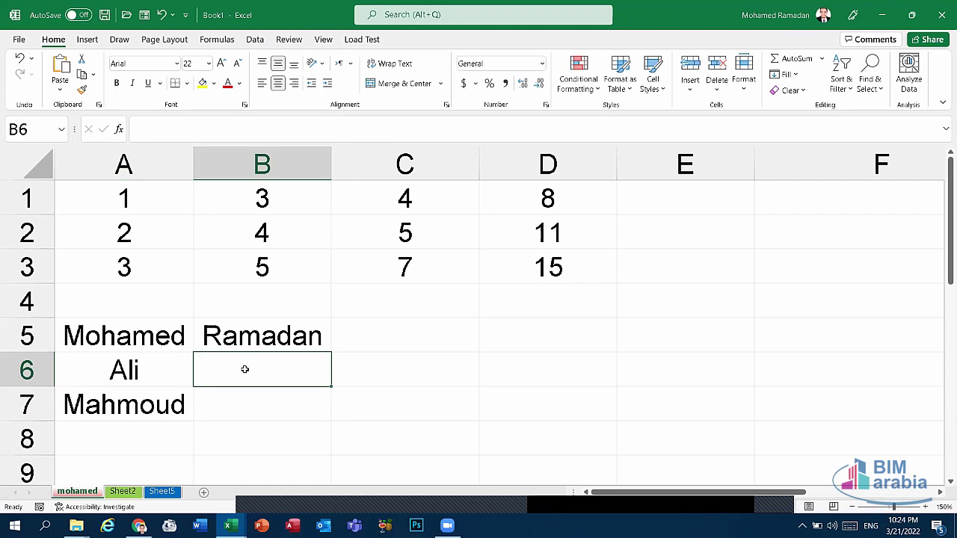
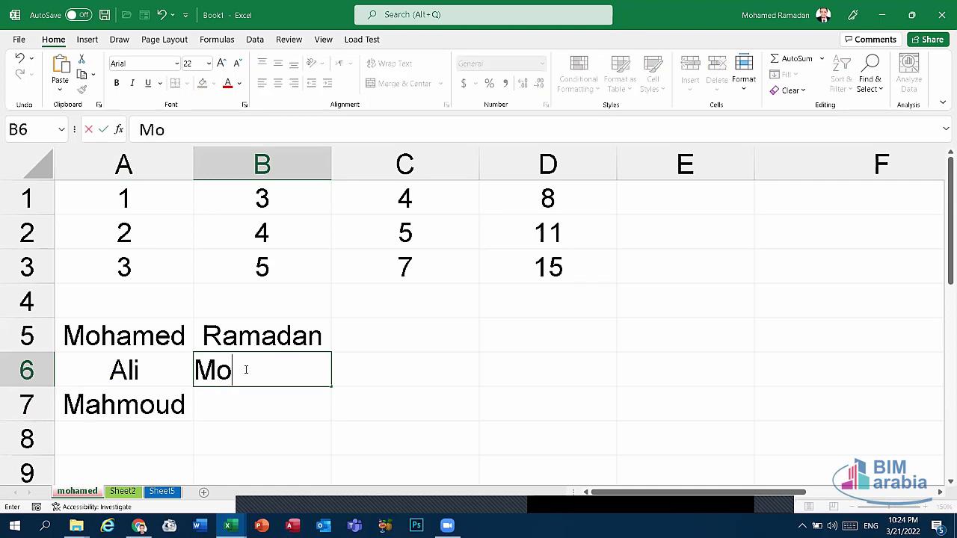
pyautogui.click(247, 411)
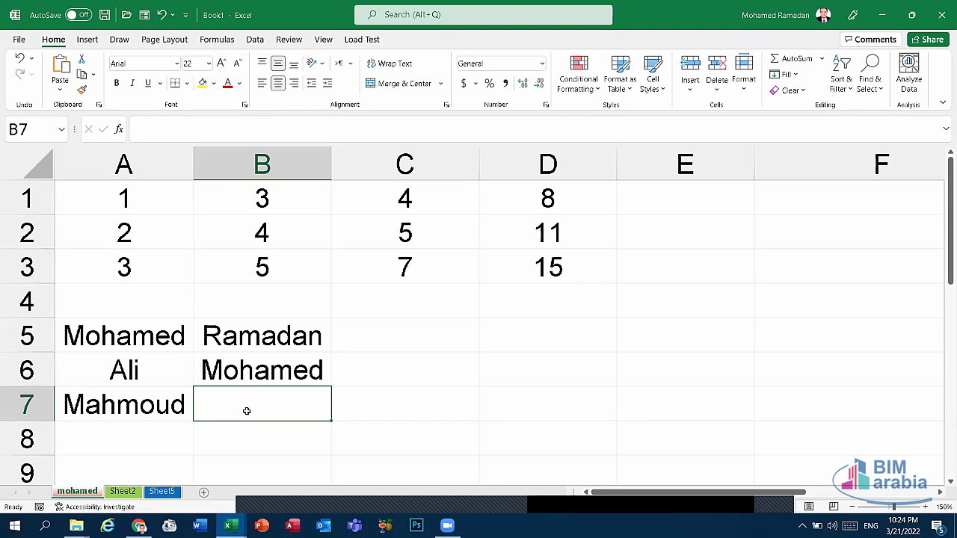
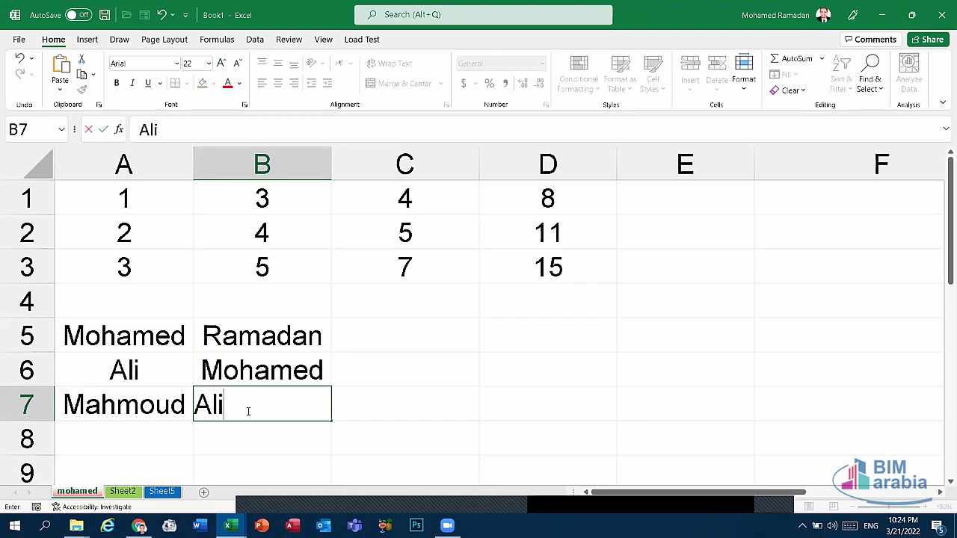
pyautogui.click(411, 365)
pyautogui.click(381, 340)
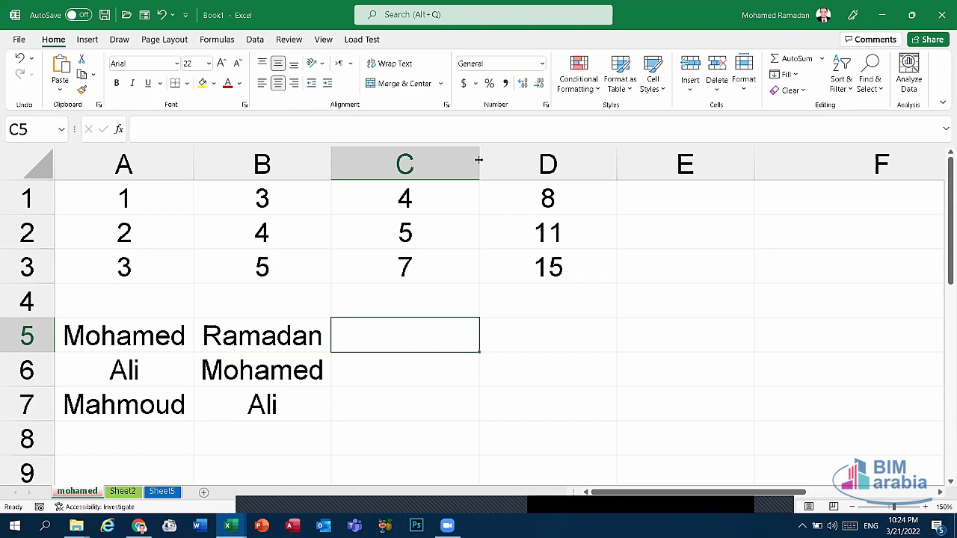
# Widen column C and enter the row-5 full name in C5, removing an extra letter
pyautogui.moveTo(478, 159); pyautogui.dragTo(637, 159)
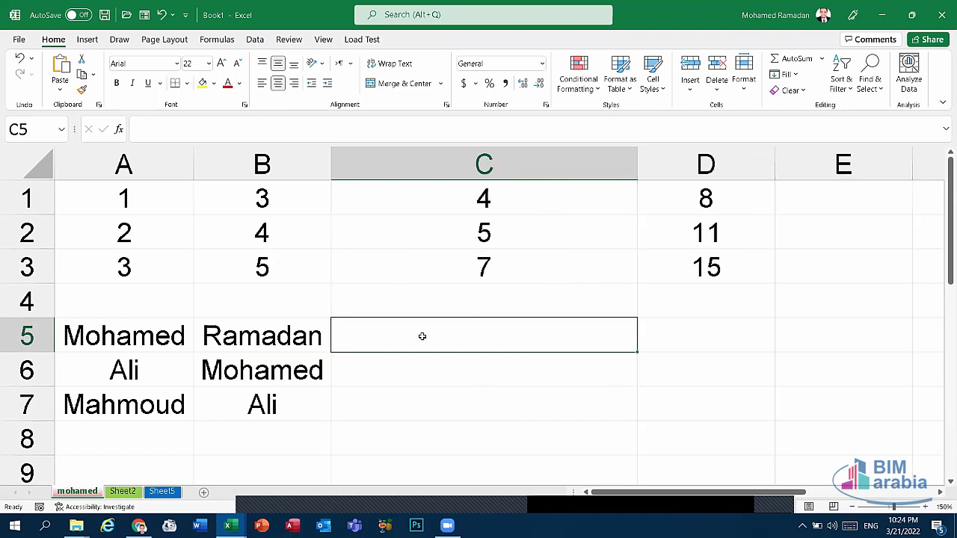
pyautogui.write('Mohame')
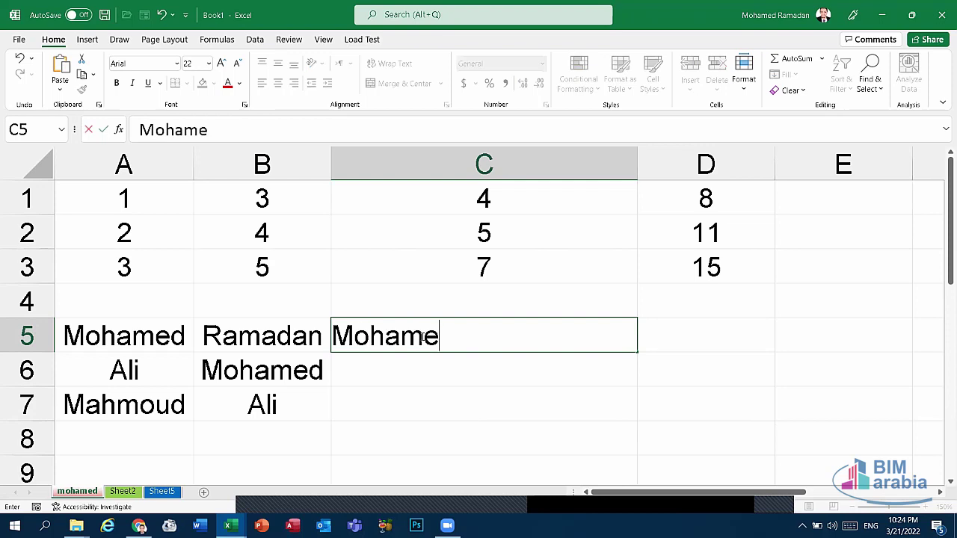
pyautogui.write('d Ramada')
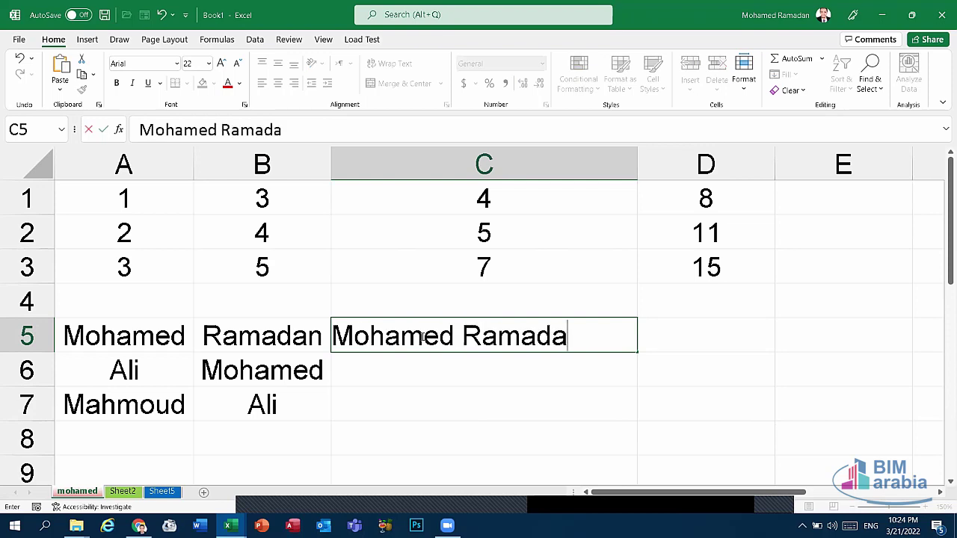
pyautogui.write('nn')
pyautogui.press('BackSpace')
pyautogui.press('Return')
pyautogui.click(511, 326)
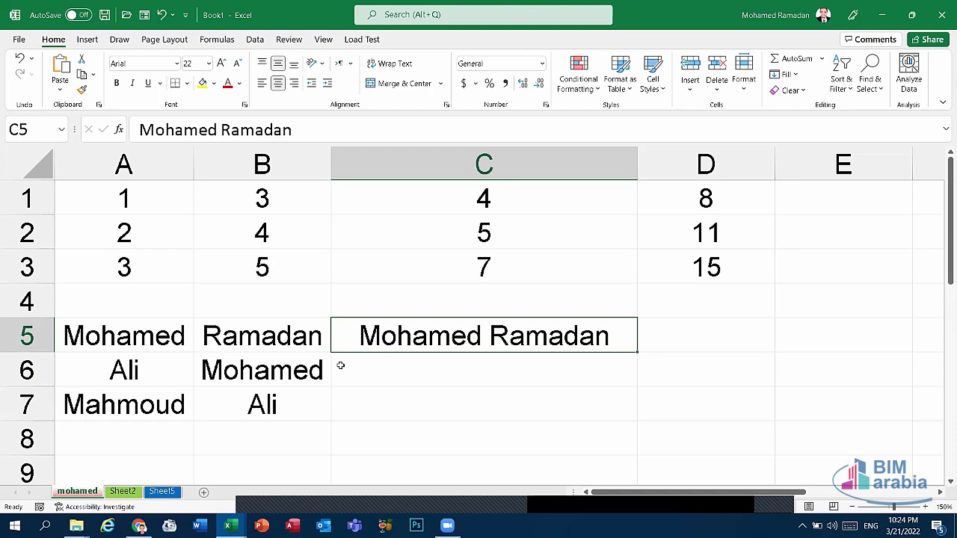
# Cancel a stray letter typed in C6 and reselect C5
pyautogui.click(380, 371)
pyautogui.write('A')
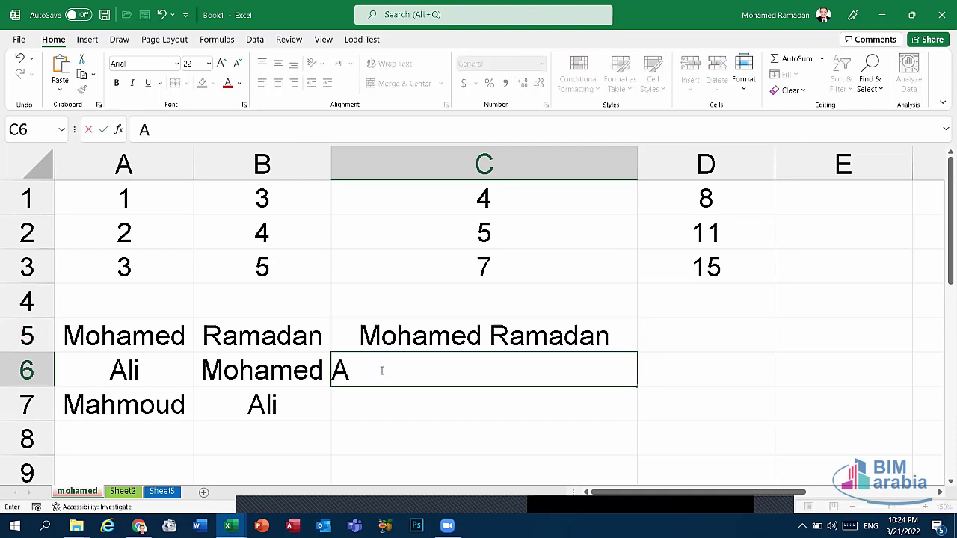
pyautogui.press('BackSpace')
pyautogui.click(479, 434)
pyautogui.click(473, 336)
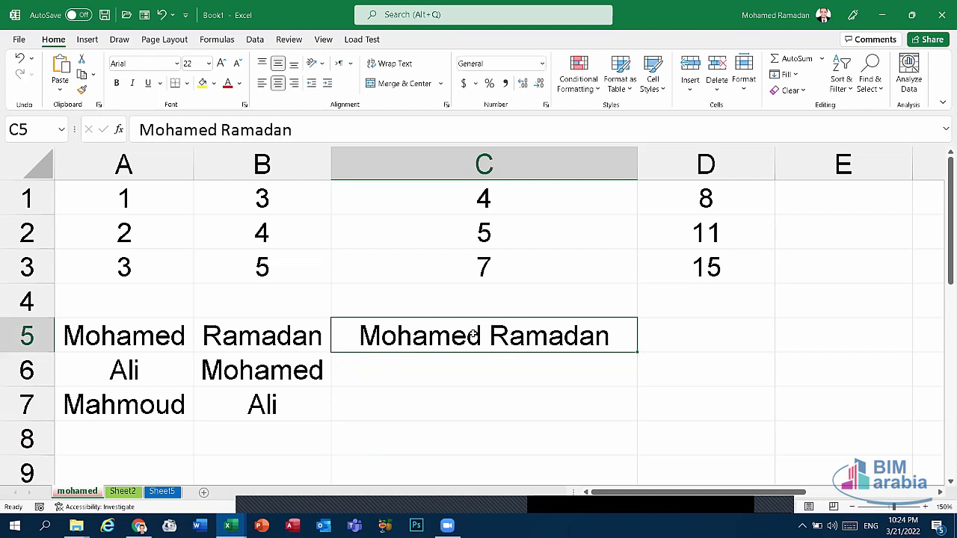
pyautogui.moveTo(107, 197); pyautogui.dragTo(725, 264)
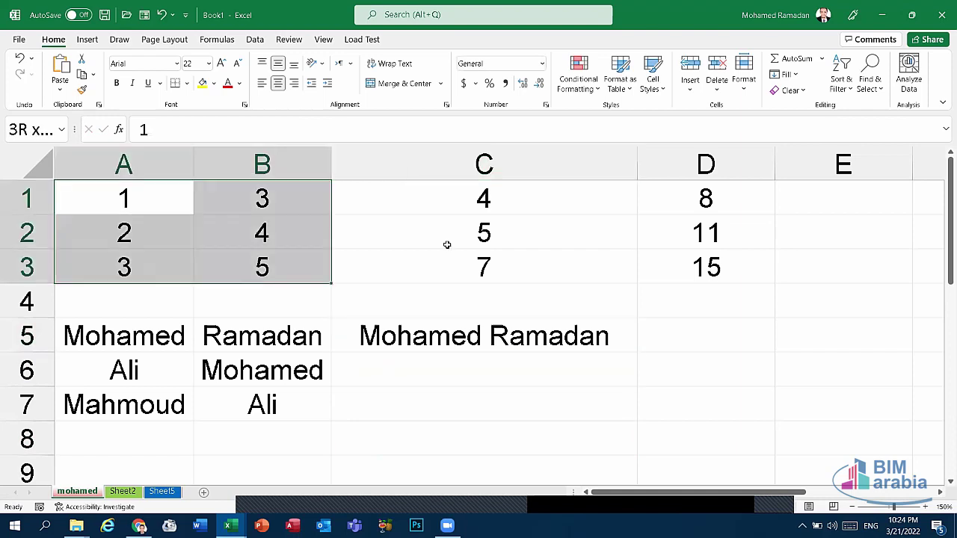
pyautogui.press('Delete')
pyautogui.click(683, 265)
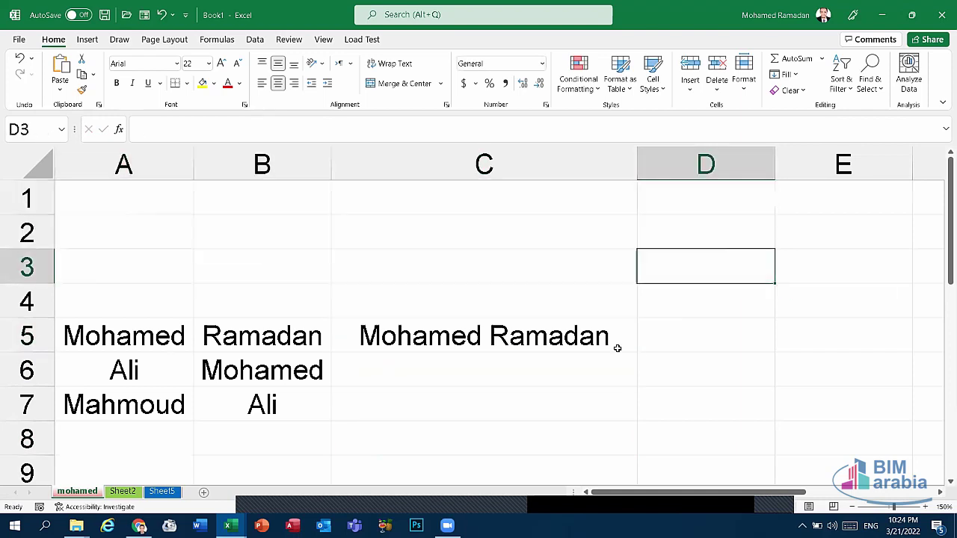
pyautogui.click(617, 346)
pyautogui.press('Delete')
pyautogui.click(571, 405)
pyautogui.moveTo(261, 437); pyautogui.dragTo(127, 338)
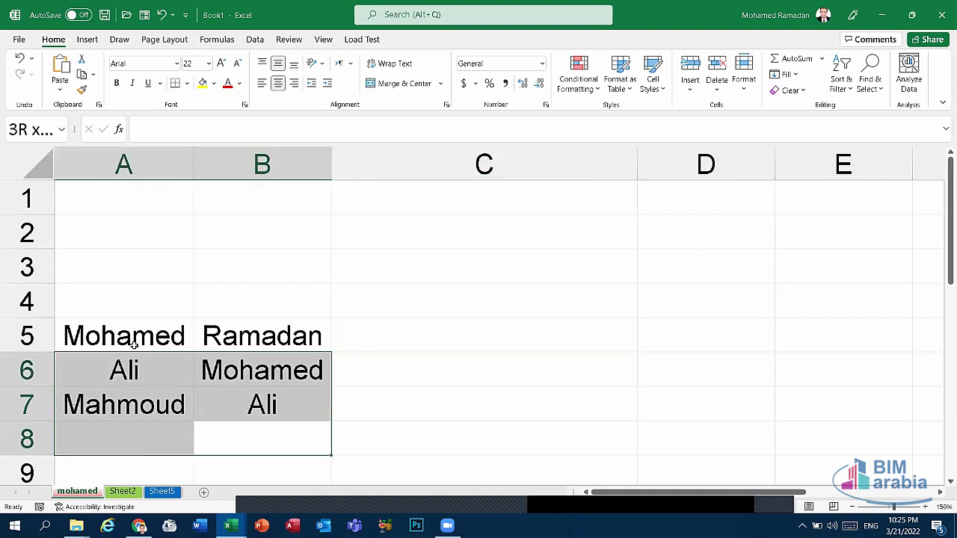
pyautogui.click(82, 59)
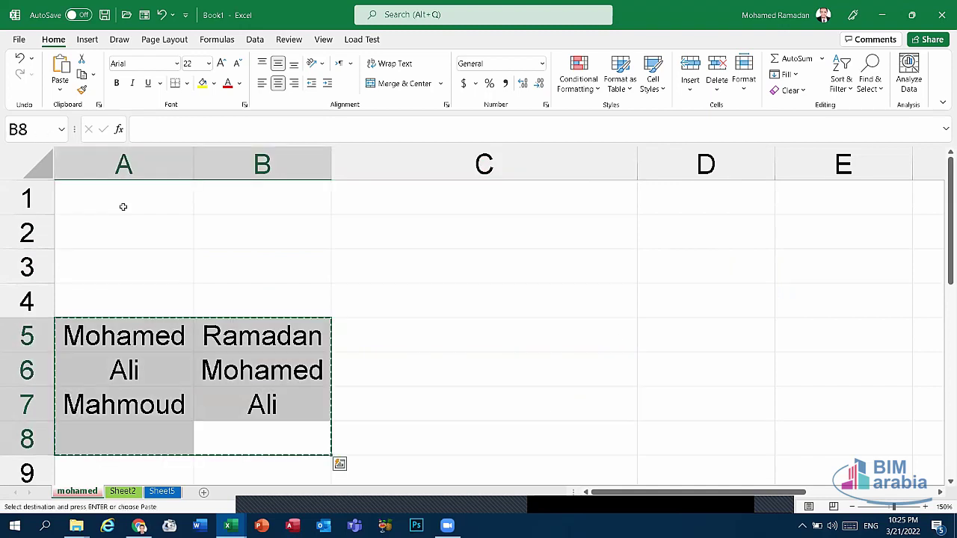
pyautogui.moveTo(122, 198); pyautogui.dragTo(235, 267)
pyautogui.click(64, 66)
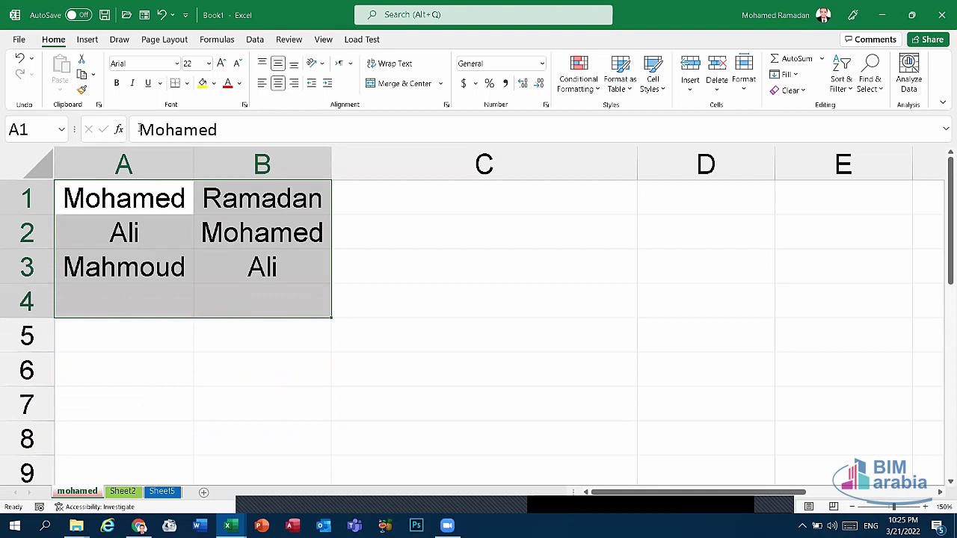
pyautogui.click(404, 222)
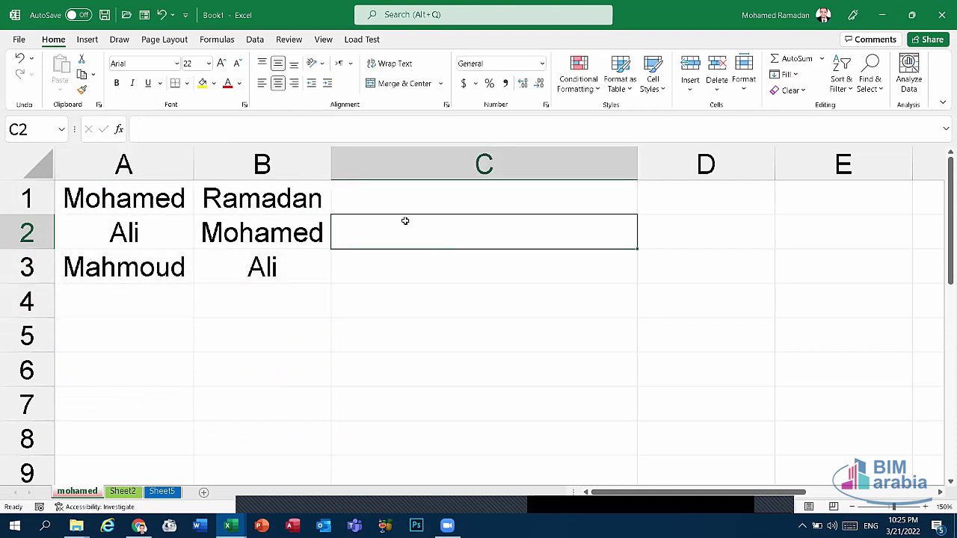
pyautogui.click(444, 202)
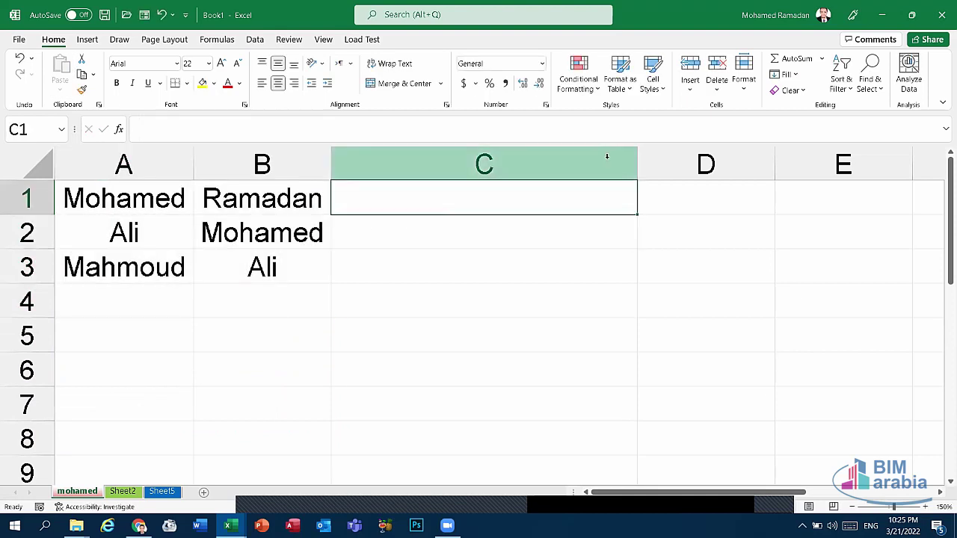
pyautogui.write('m')
pyautogui.press('BackSpace')
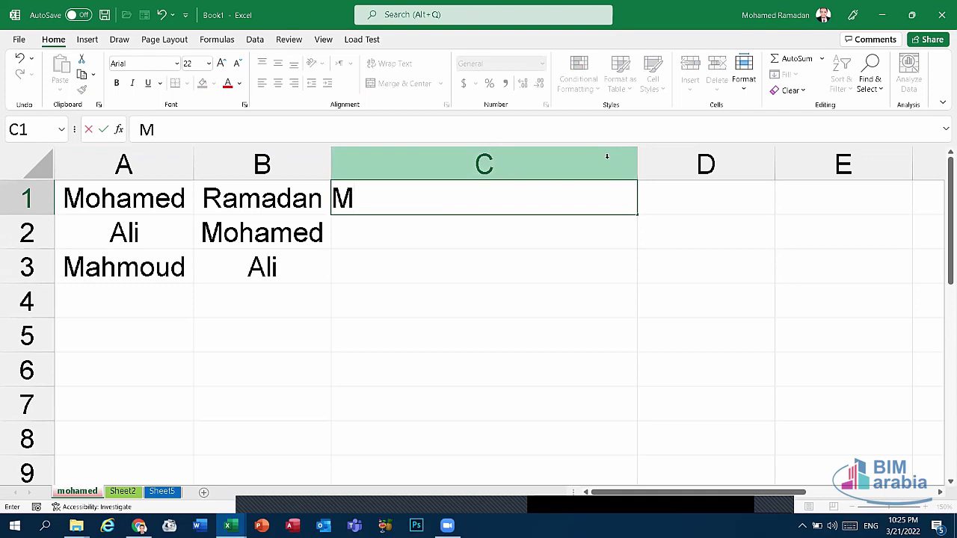
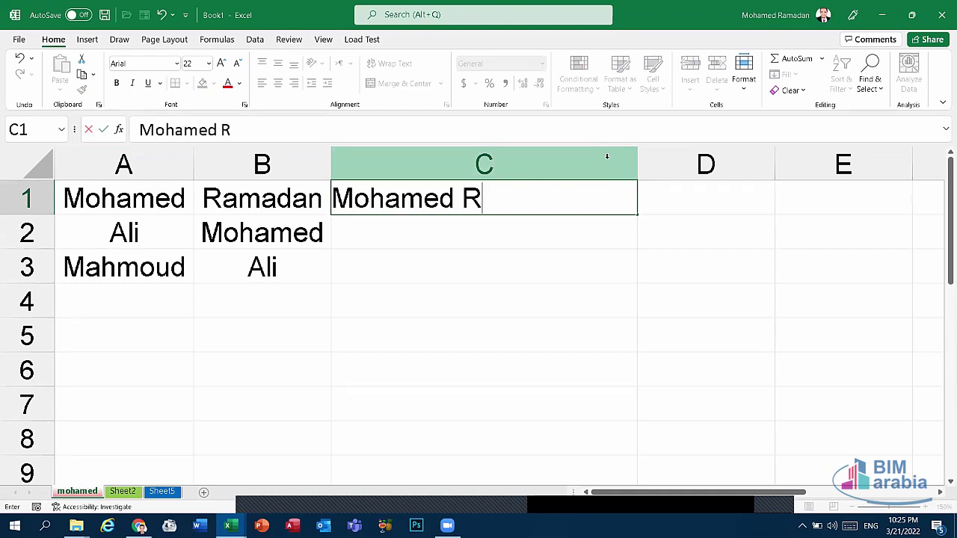
pyautogui.press('Return')
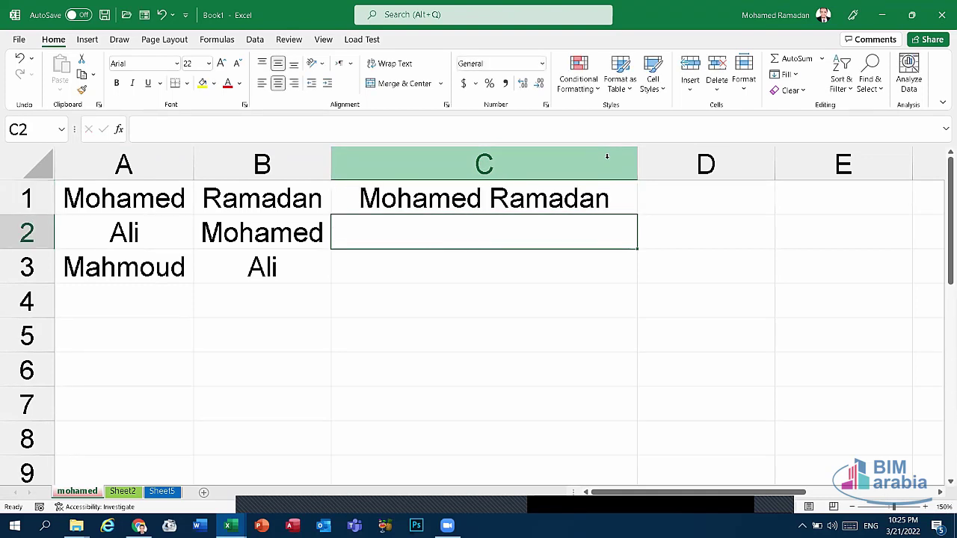
pyautogui.write('A')
pyautogui.press('Escape')
pyautogui.click(564, 170)
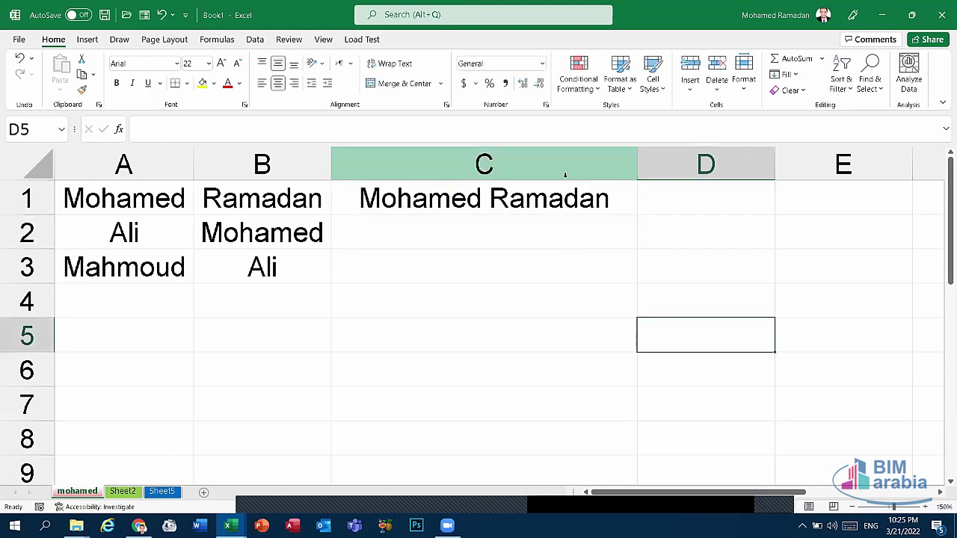
pyautogui.press('BackSpace')
# Narrow column C, type the full name in C1, then autofit column C to it
pyautogui.click(679, 195)
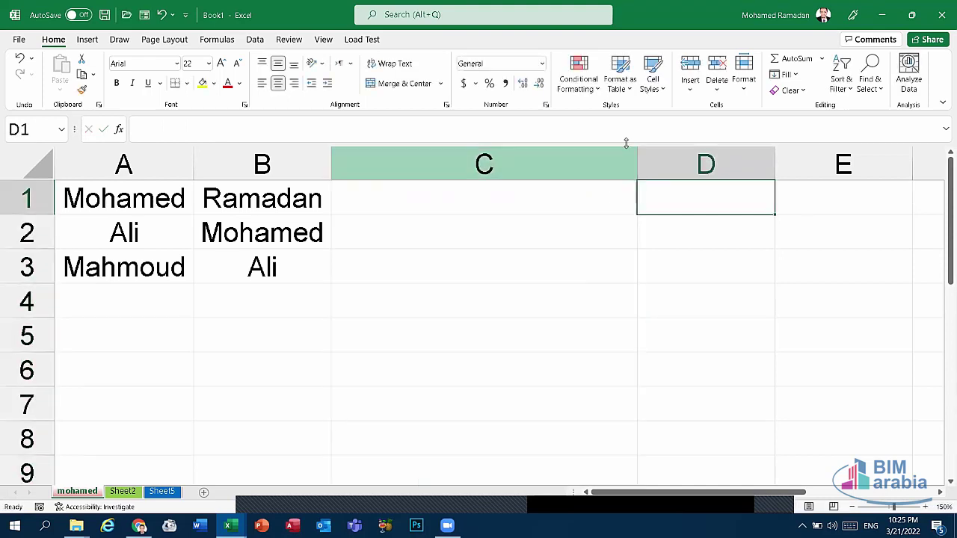
pyautogui.moveTo(637, 163); pyautogui.dragTo(478, 163)
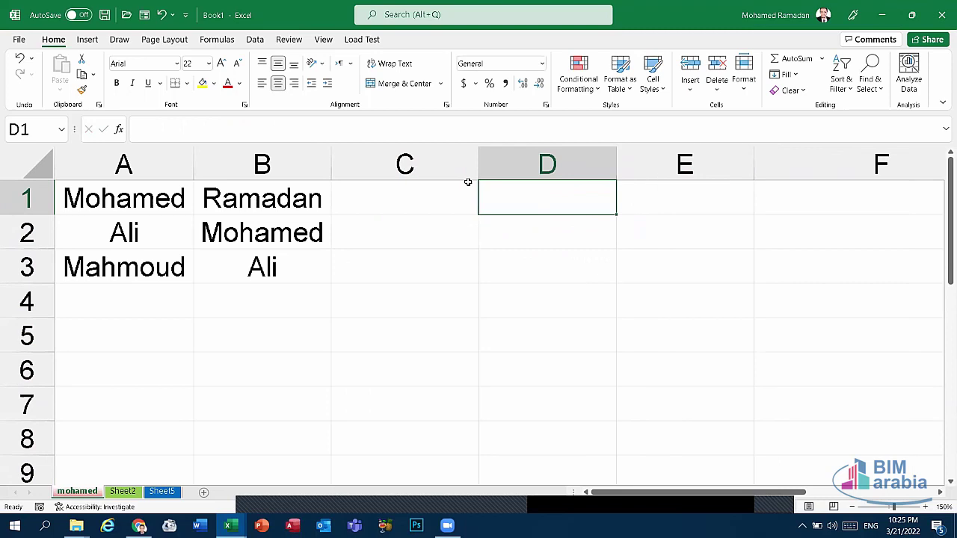
pyautogui.click(430, 203)
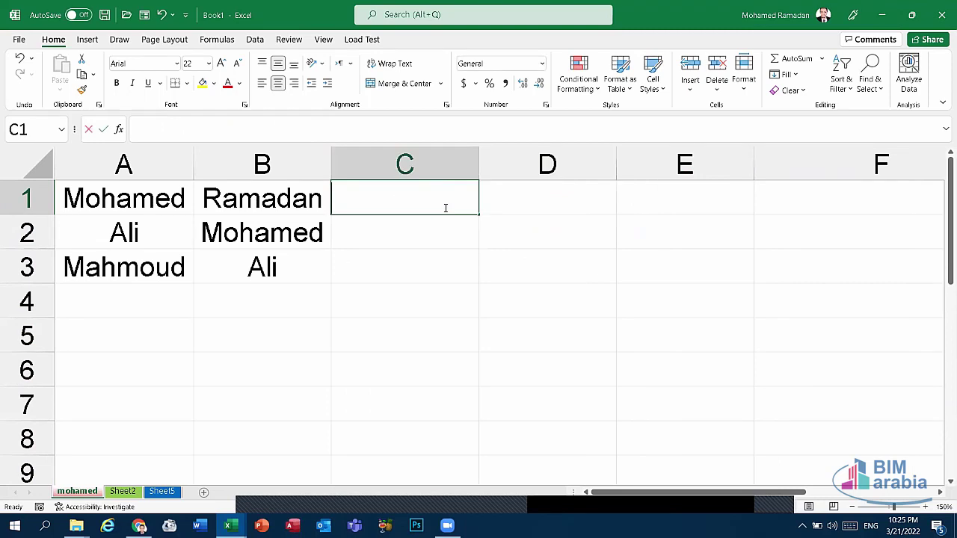
pyautogui.write('m')
pyautogui.press('BackSpace')
pyautogui.write('m')
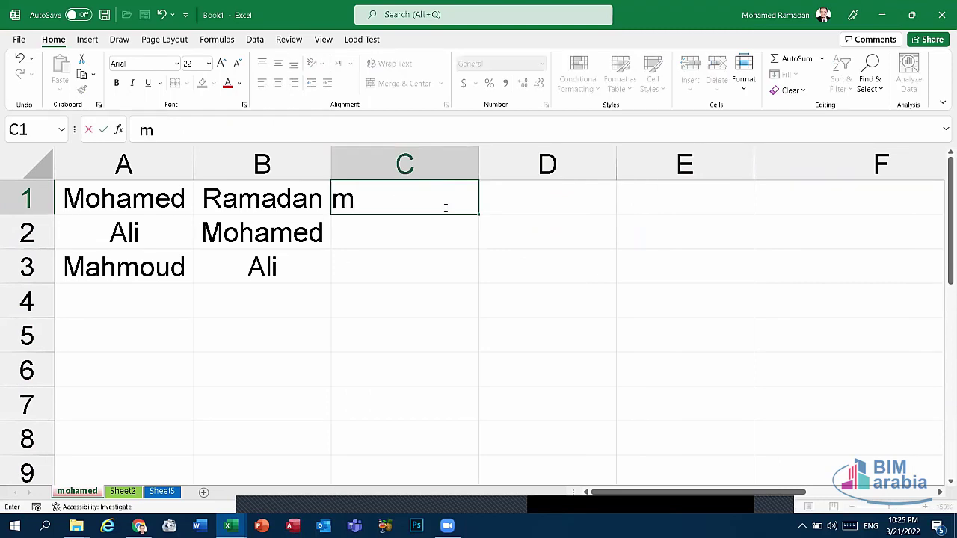
pyautogui.press('BackSpace')
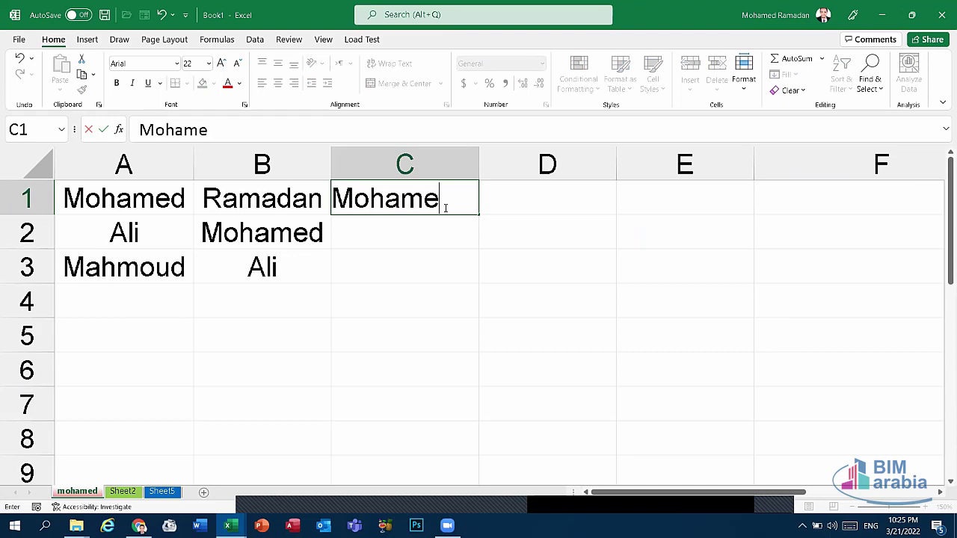
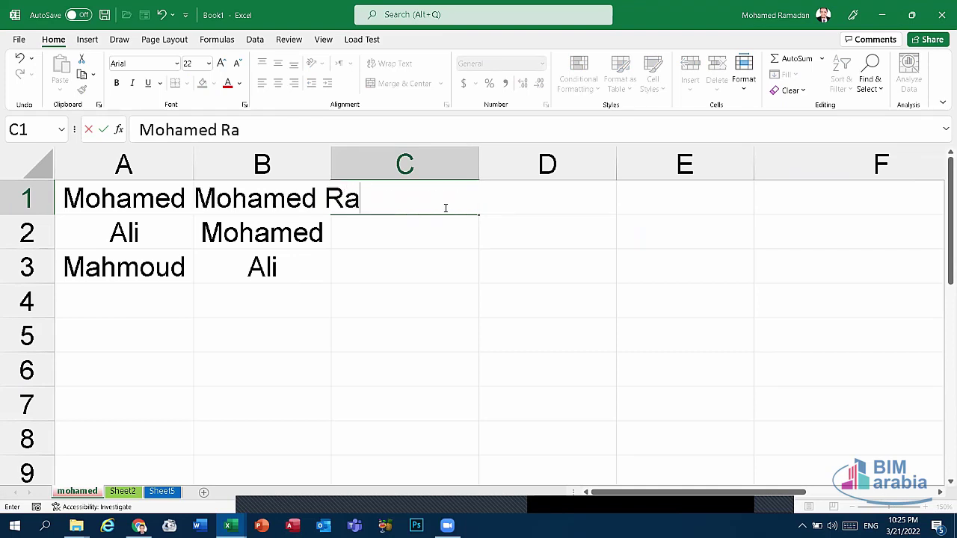
pyautogui.click(450, 256)
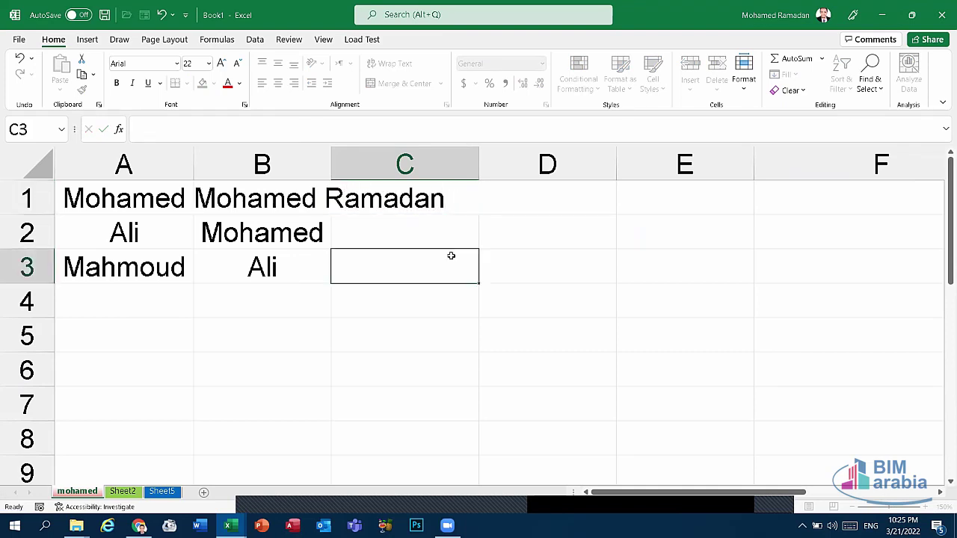
pyautogui.doubleClick(478, 178)
# Clear and retype the full name in C1, then enter A in C2
pyautogui.click(490, 202)
pyautogui.press('Delete')
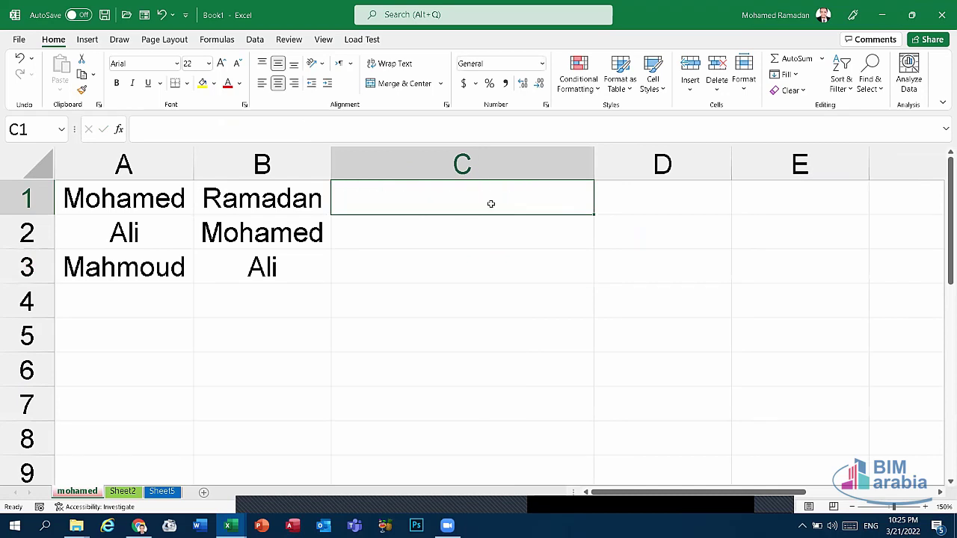
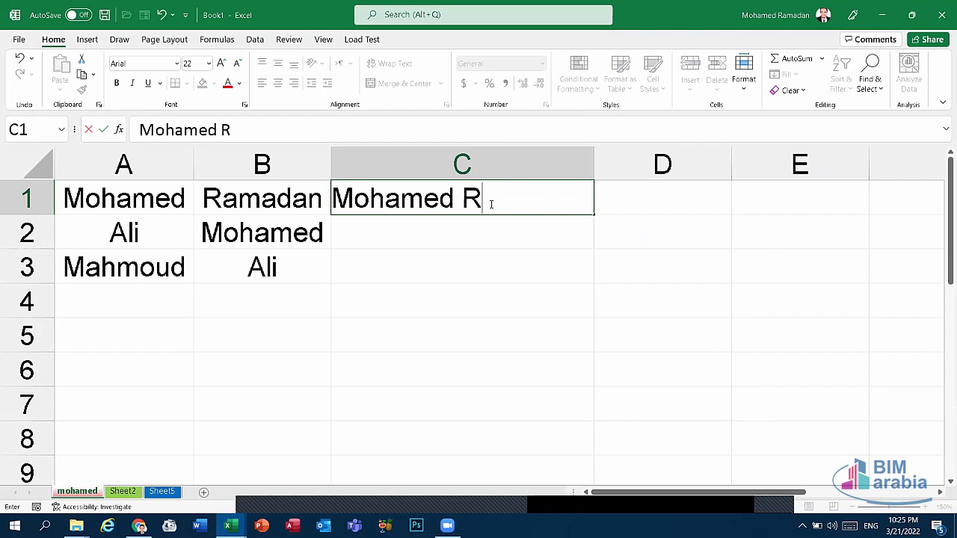
pyautogui.press('Return')
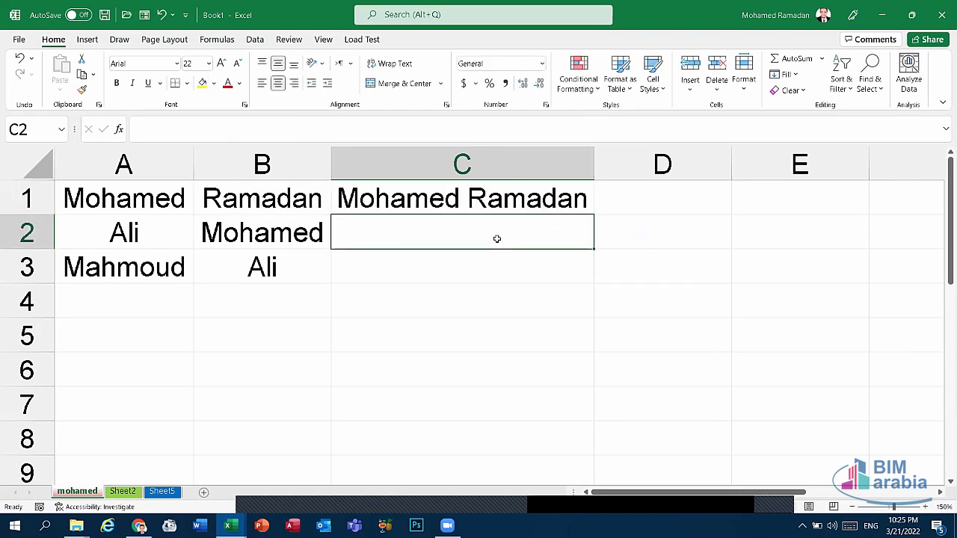
pyautogui.write('A')
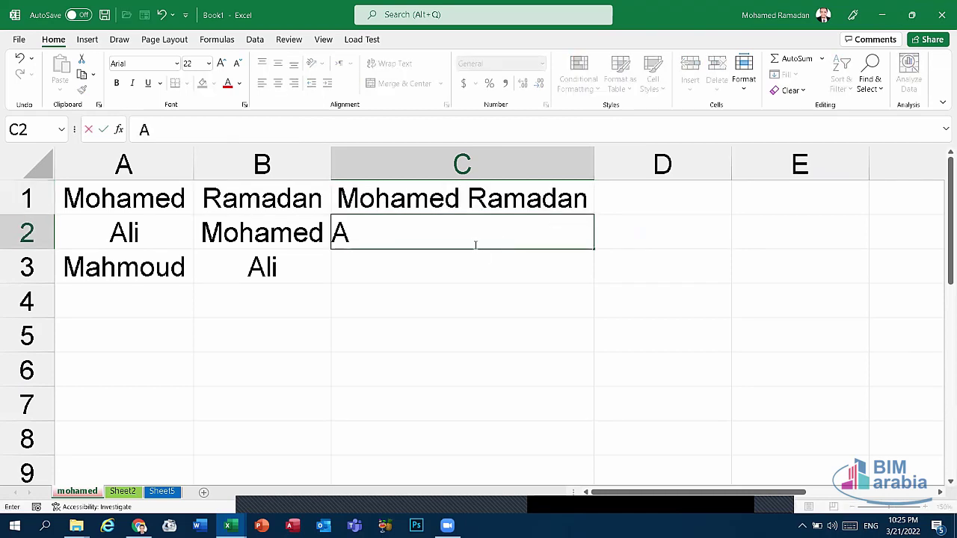
pyautogui.press('Return')
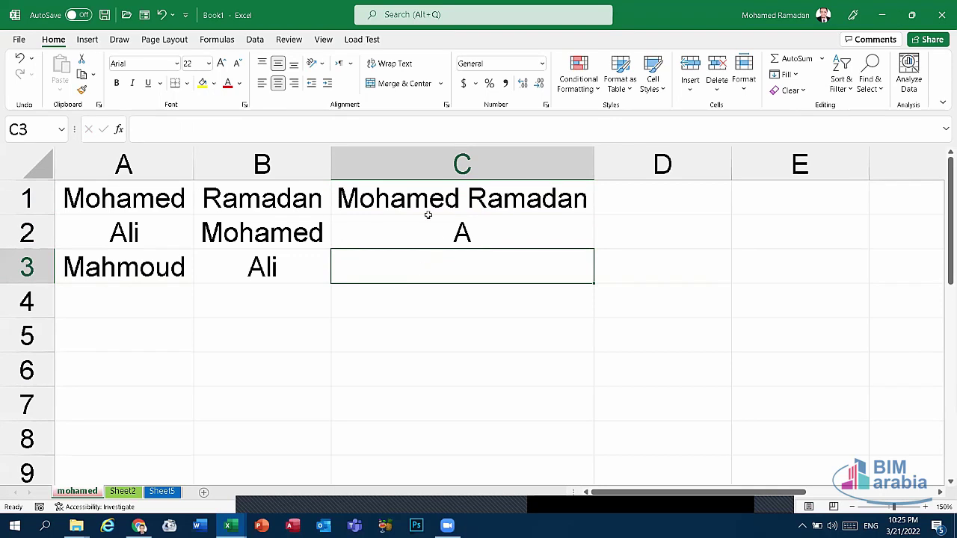
# Select A1:C3 and delete all of its contents
pyautogui.click(432, 229)
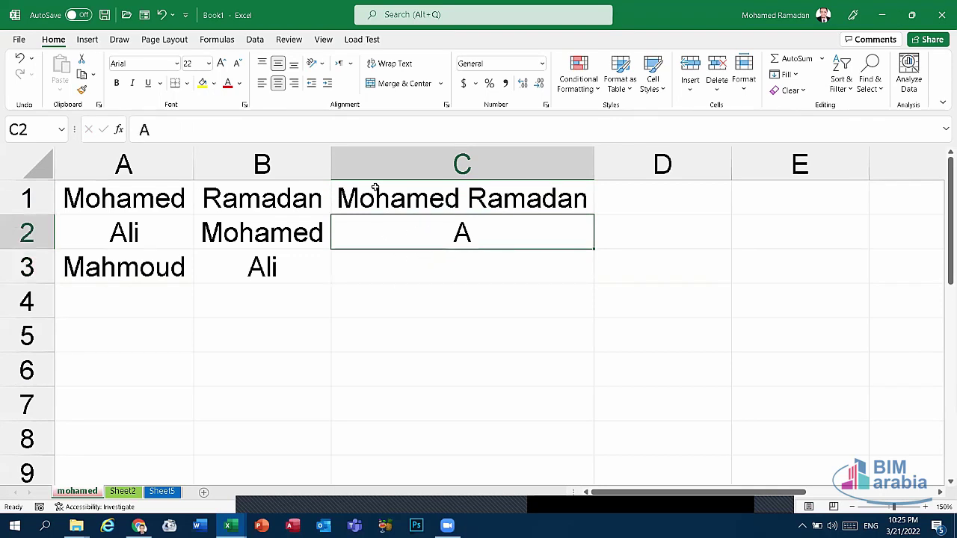
pyautogui.moveTo(375, 187); pyautogui.dragTo(174, 273)
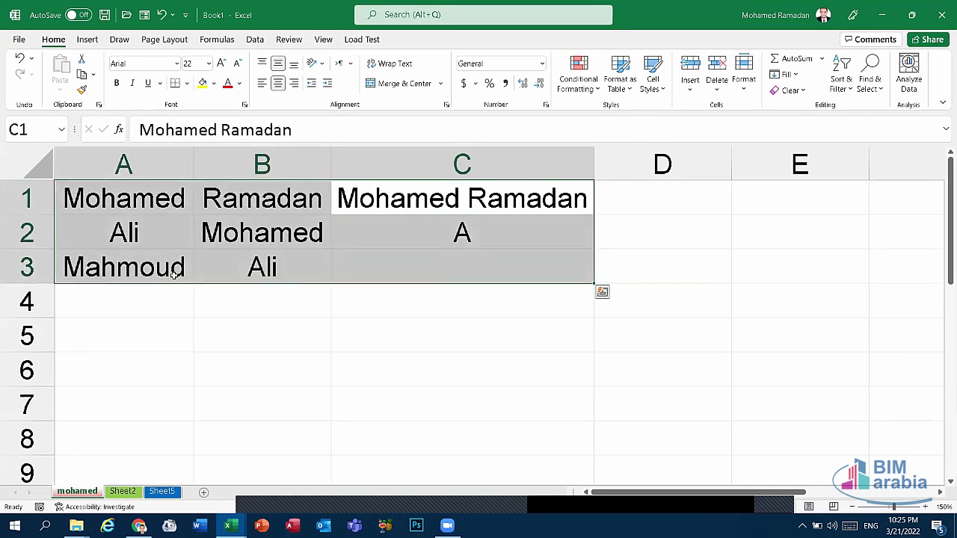
pyautogui.press('Delete')
pyautogui.click(89, 342)
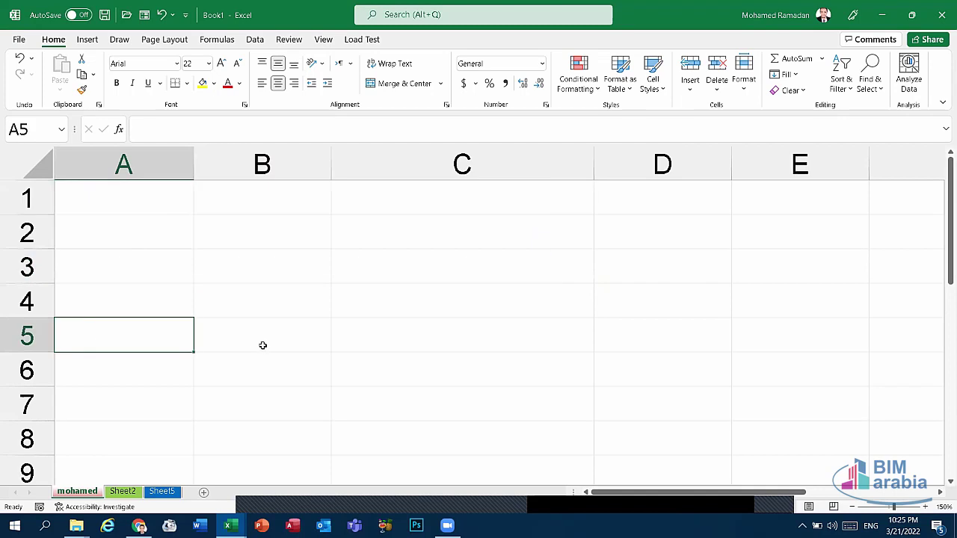
# Add a new blank worksheet and zoom in on it
pyautogui.click(202, 493)
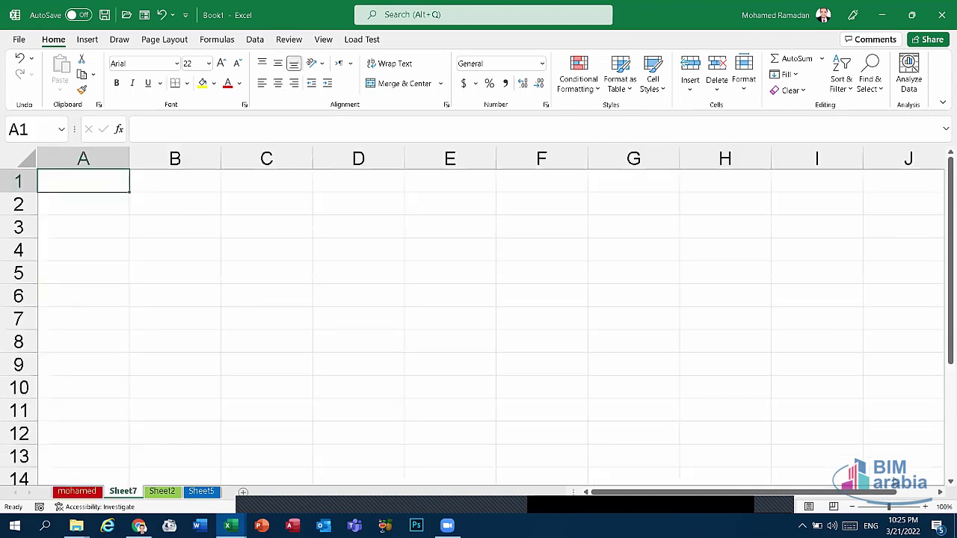
pyautogui.click(925, 507)
pyautogui.click(925, 507)
pyautogui.click(925, 507)
pyautogui.click(925, 507)
pyautogui.click(925, 506)
pyautogui.click(925, 507)
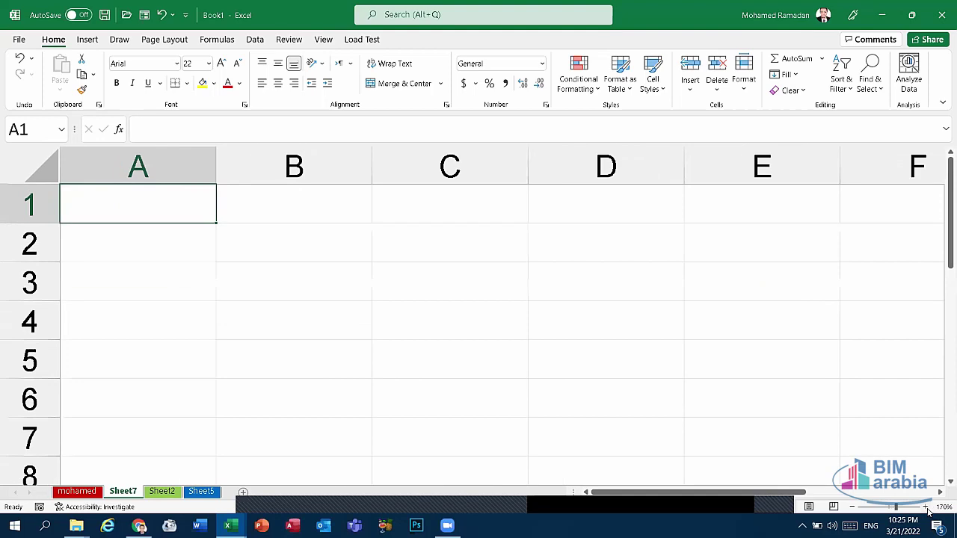
pyautogui.click(925, 506)
# Enter two people's first names in A1:A2 and last names in B1:B2
pyautogui.write('m')
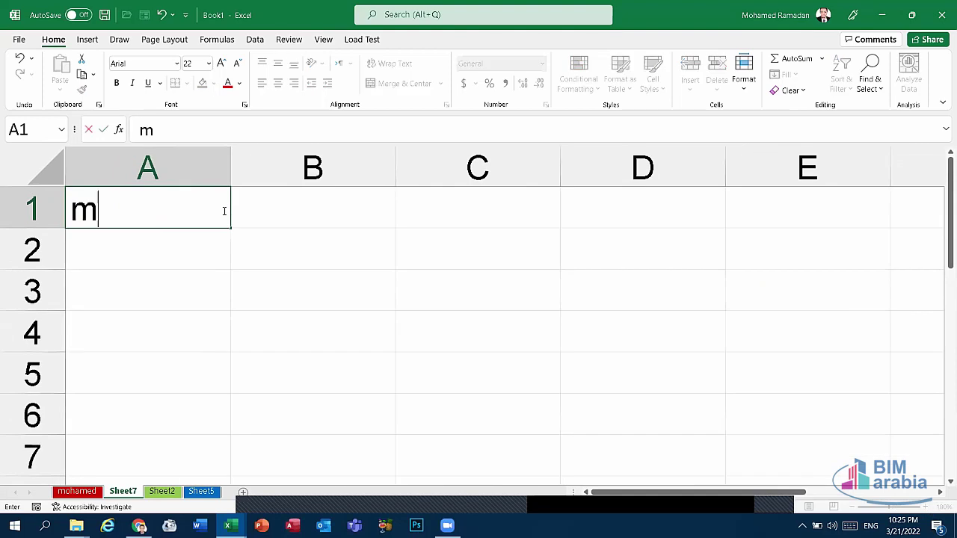
pyautogui.press('BackSpace')
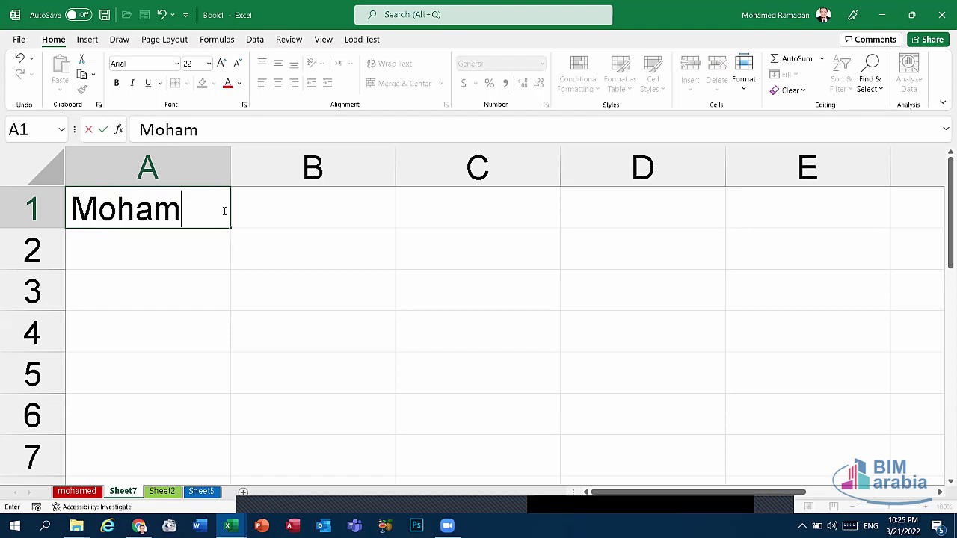
pyautogui.click(293, 200)
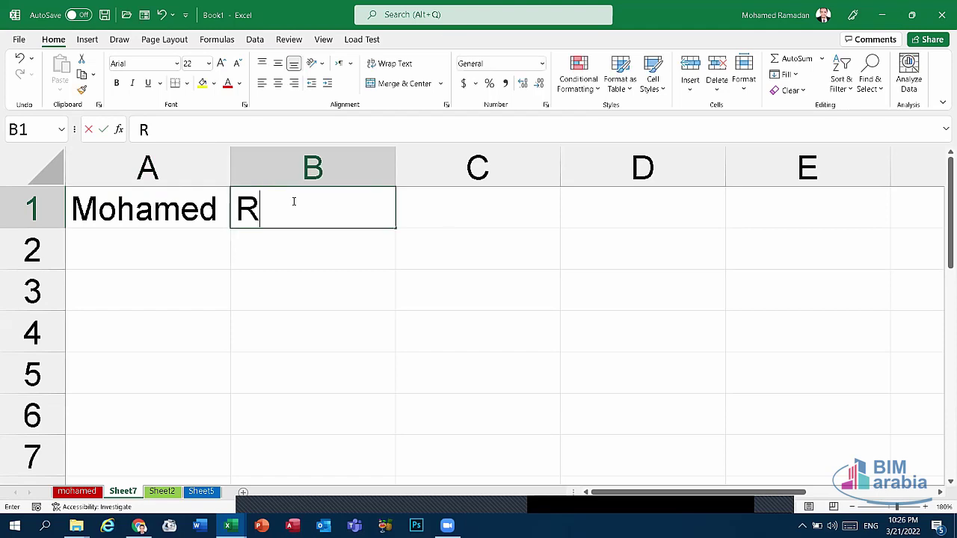
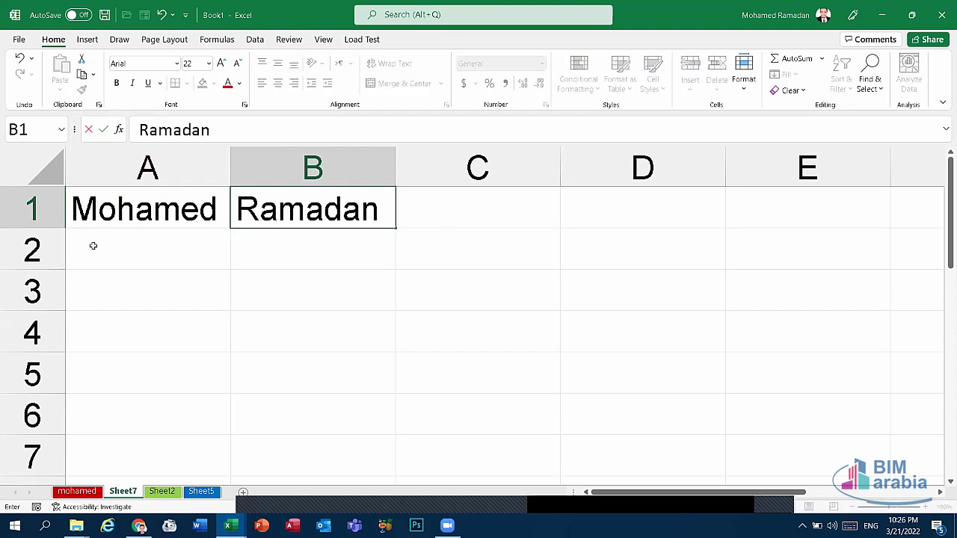
pyautogui.click(93, 247)
pyautogui.press('Tab')
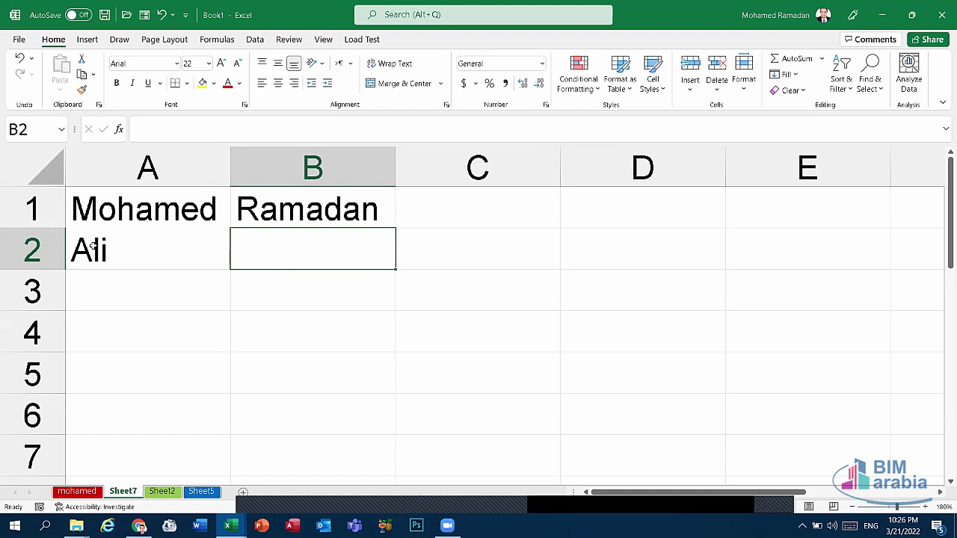
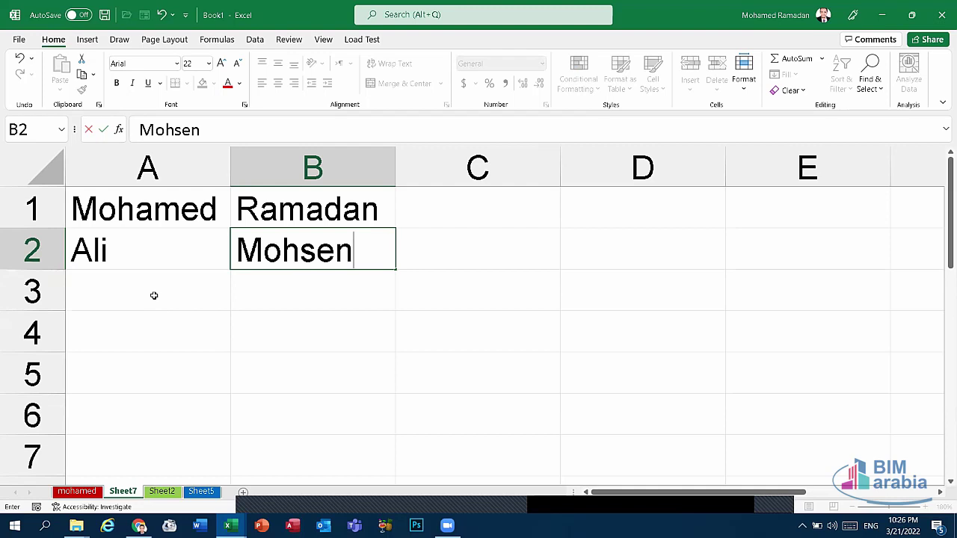
pyautogui.click(154, 295)
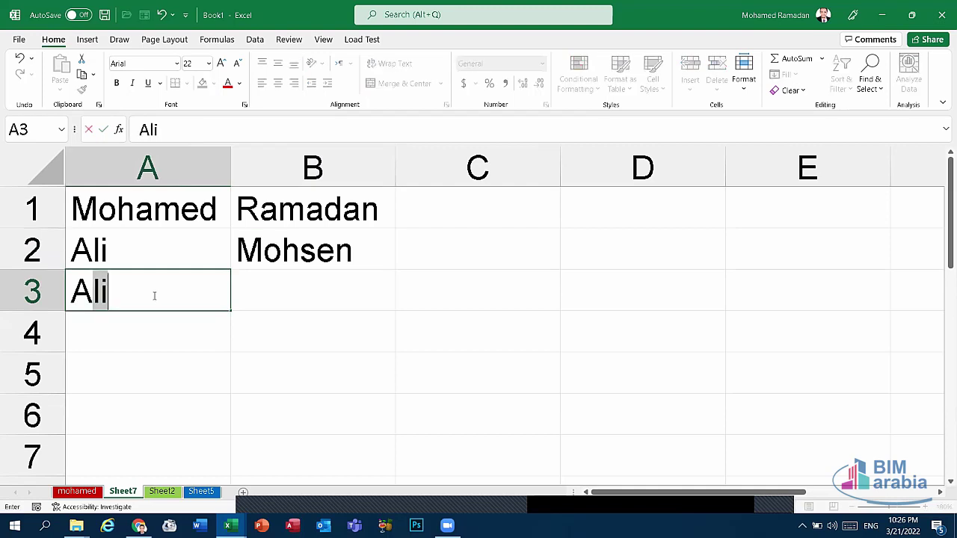
# Enter the third person's first and last names in A3 and B3, then select C1 through C3
pyautogui.click(269, 300)
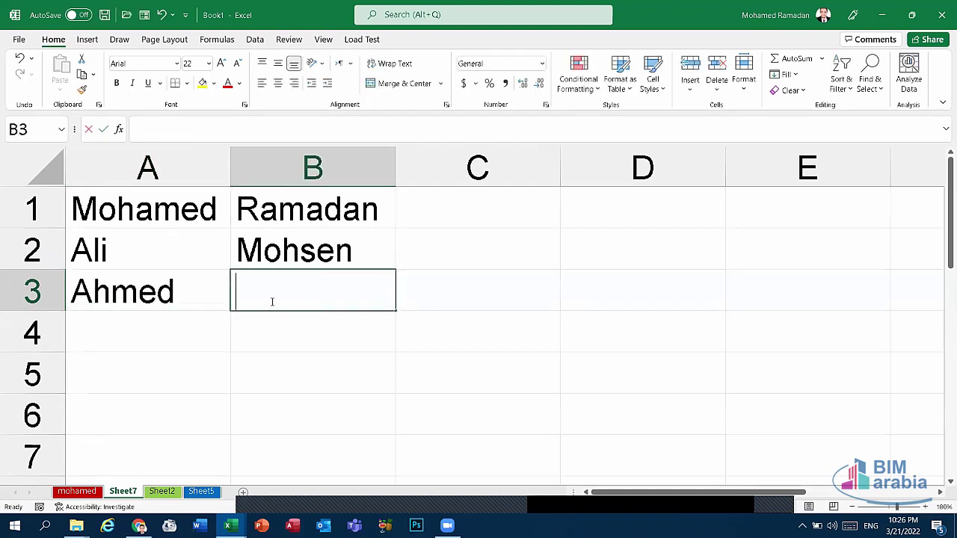
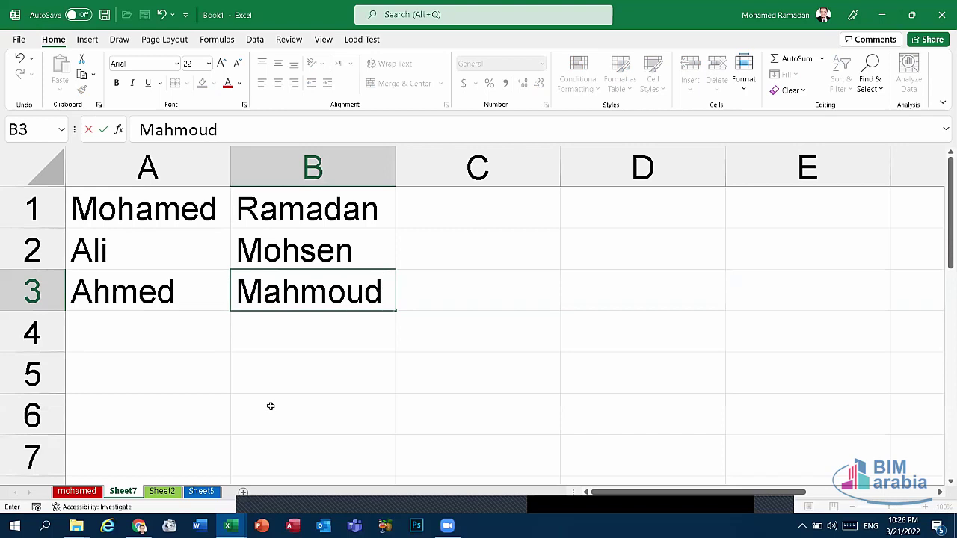
pyautogui.click(270, 407)
pyautogui.click(166, 210)
pyautogui.click(431, 210)
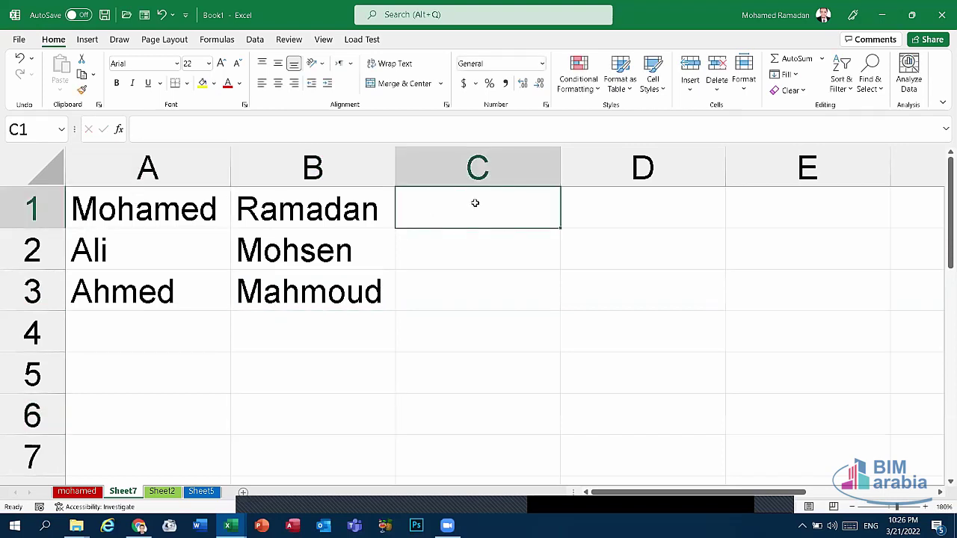
pyautogui.click(426, 255)
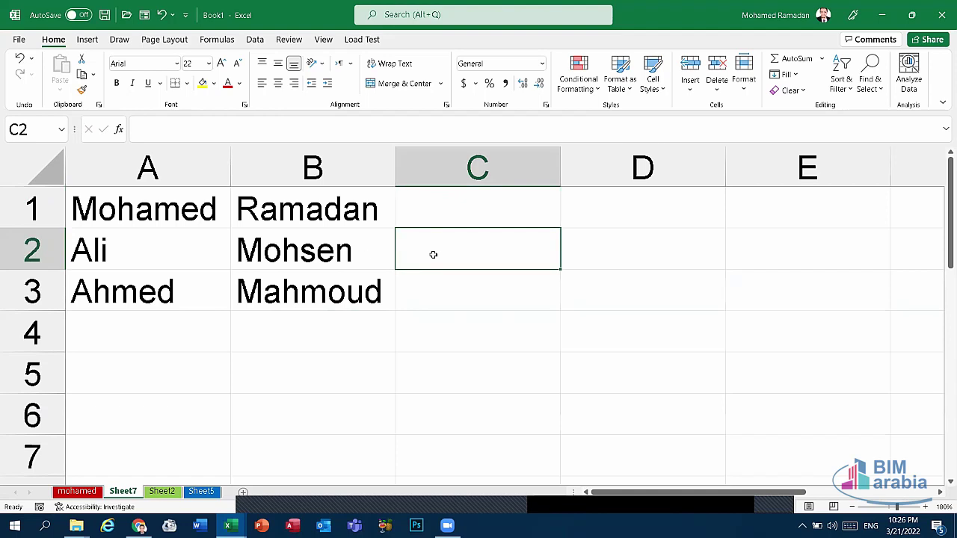
pyautogui.click(412, 296)
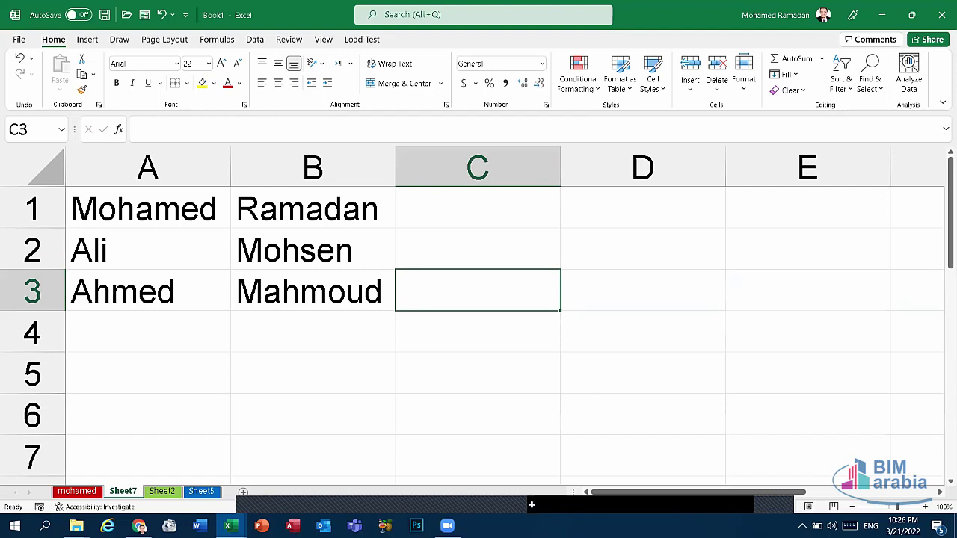
pyautogui.click(457, 210)
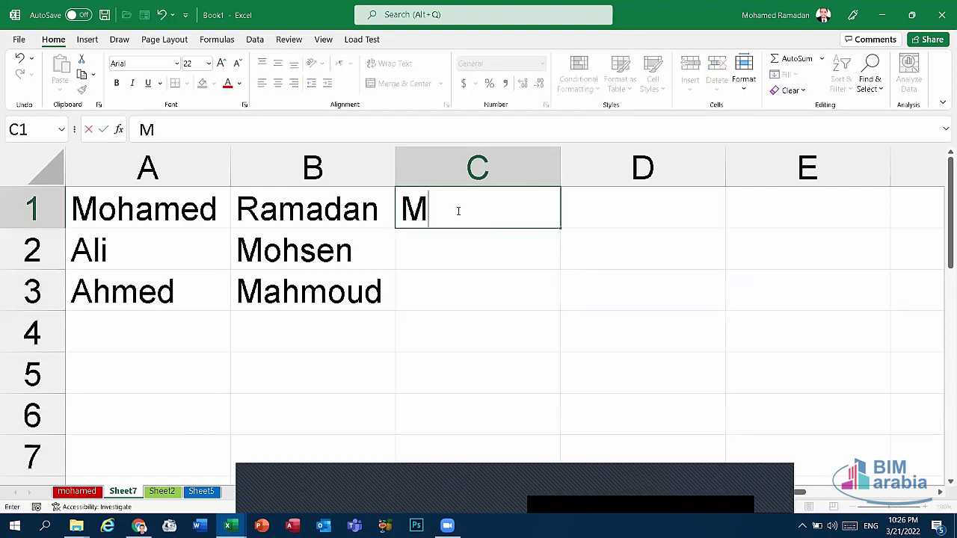
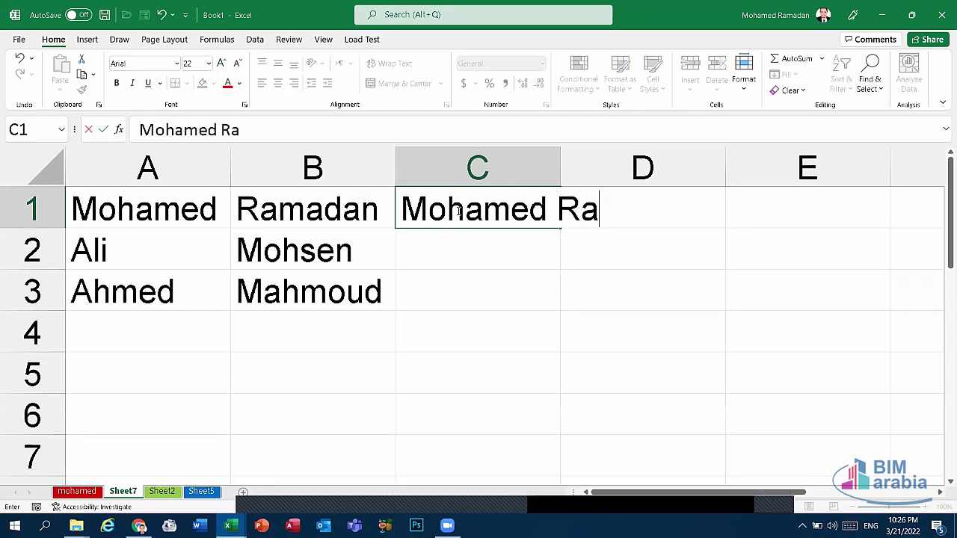
pyautogui.press('Left')
pyautogui.press('Left')
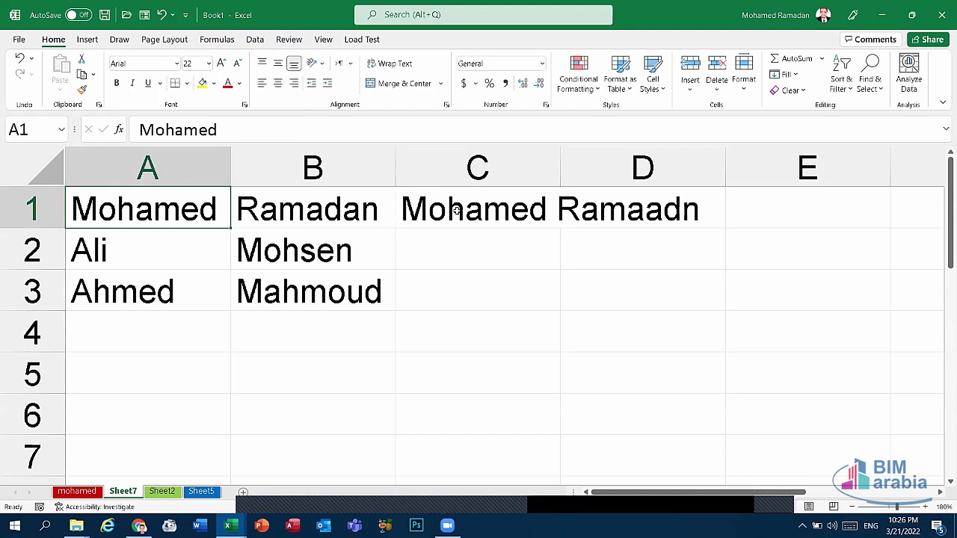
pyautogui.press('Right')
pyautogui.press('Right')
pyautogui.press('Right')
pyautogui.press('Right')
pyautogui.press('Left')
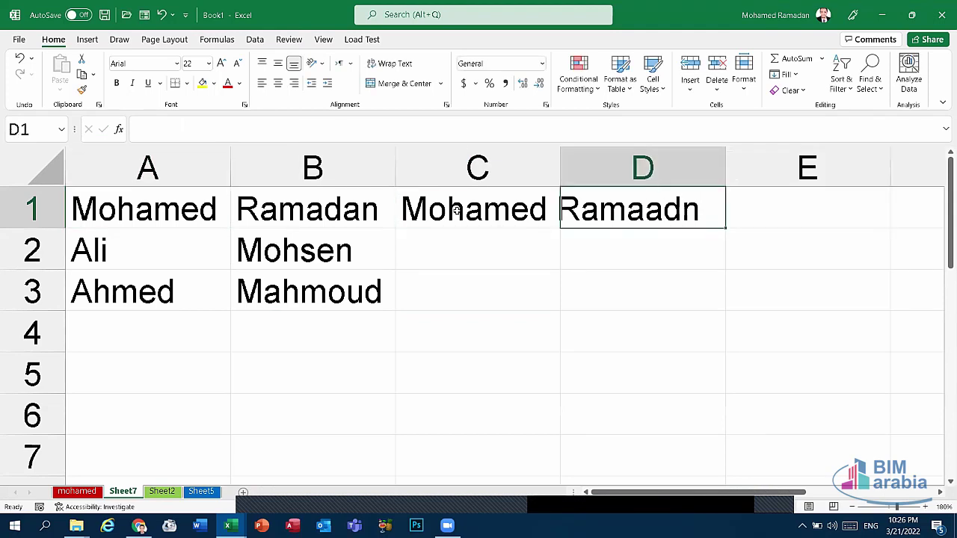
pyautogui.press('BackSpace')
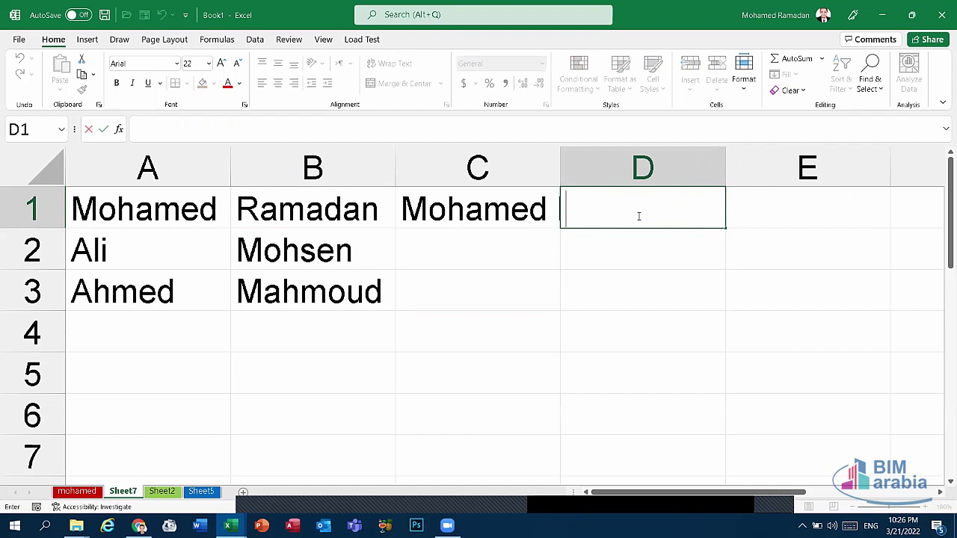
pyautogui.press('Escape')
pyautogui.press('Down')
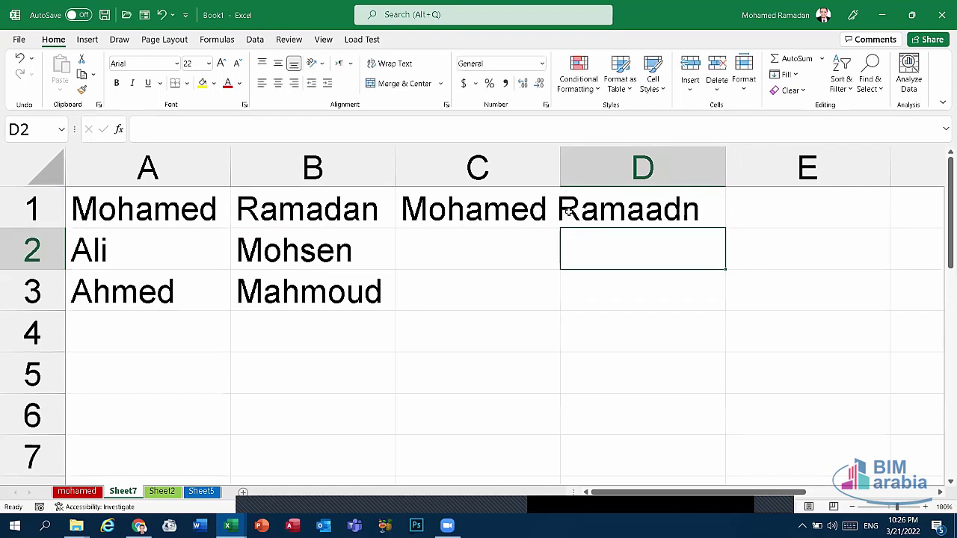
pyautogui.press('Up')
pyautogui.press('BackSpace')
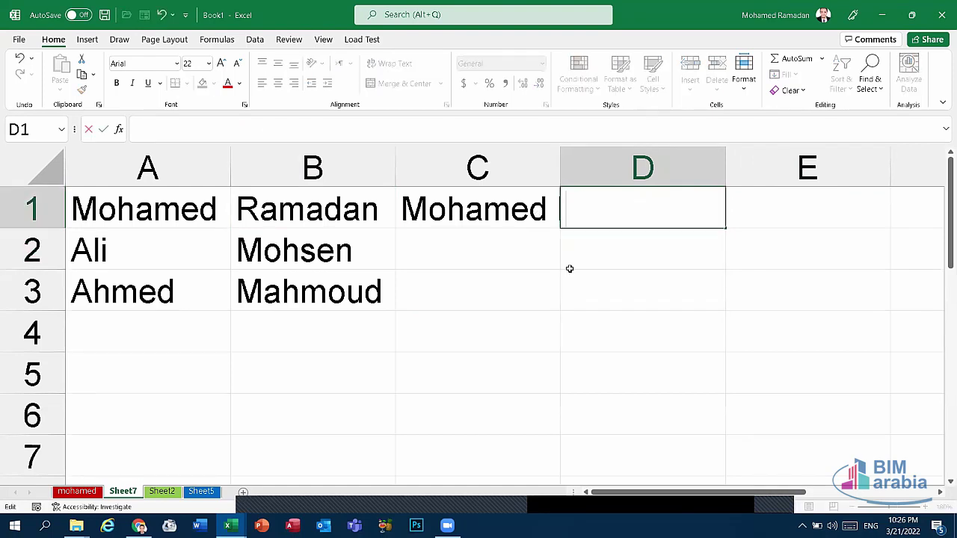
pyautogui.press('Escape')
pyautogui.moveTo(571, 257); pyautogui.dragTo(572, 292)
pyautogui.doubleClick(560, 166)
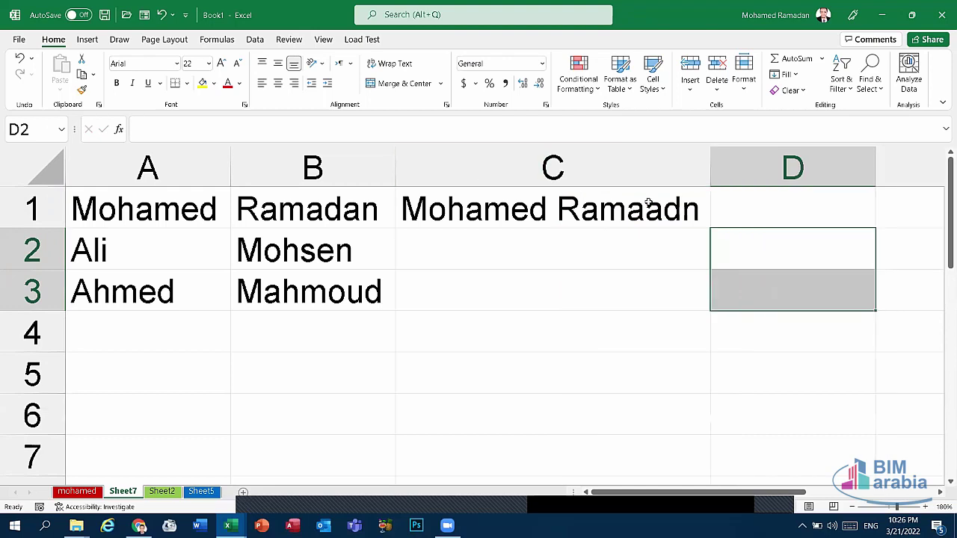
pyautogui.click(645, 205)
pyautogui.doubleClick(644, 208)
pyautogui.press('BackSpace')
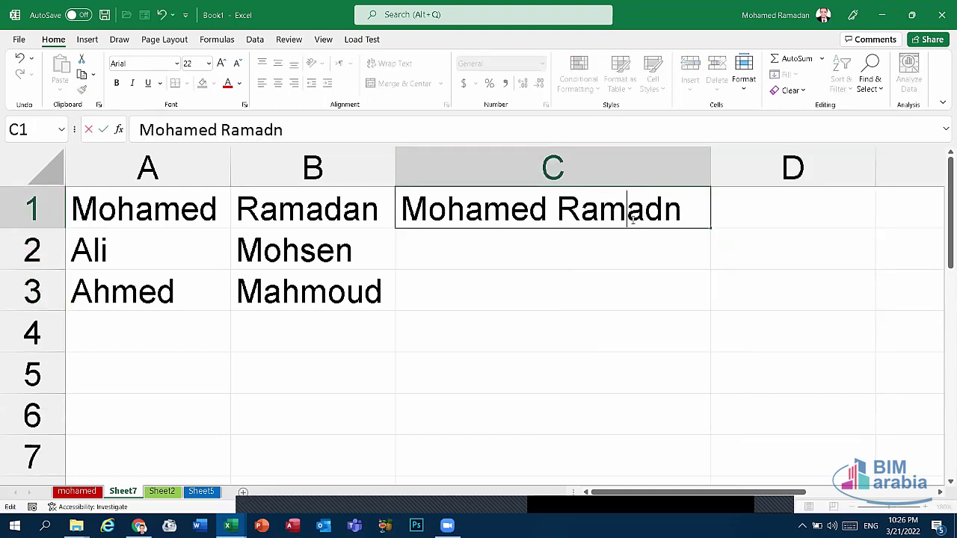
pyautogui.click(662, 210)
pyautogui.write('a')
pyautogui.press('Return')
pyautogui.click(568, 198)
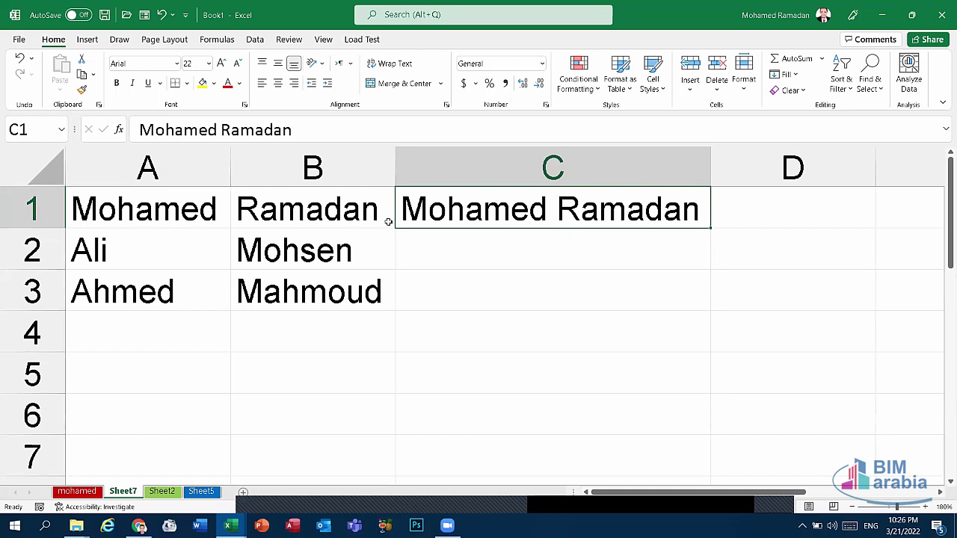
pyautogui.press('Delete')
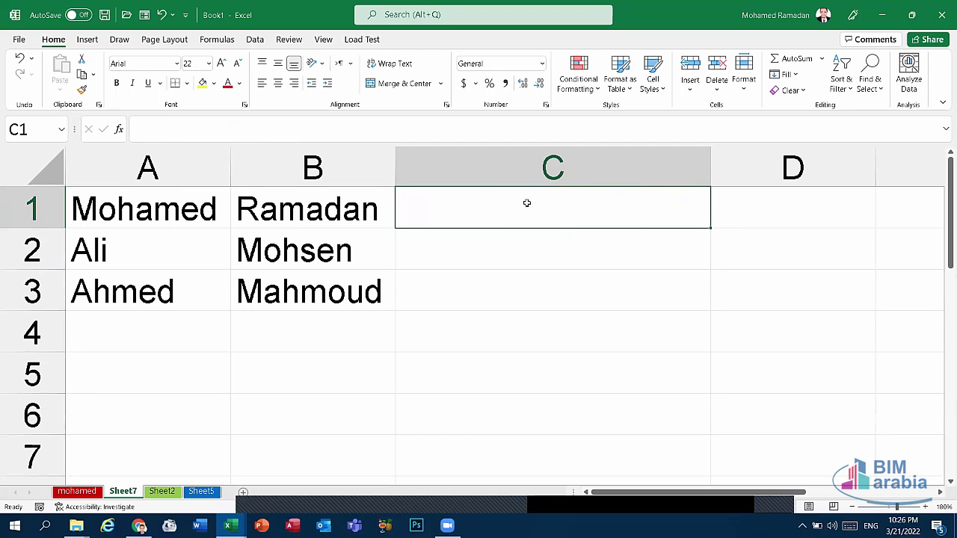
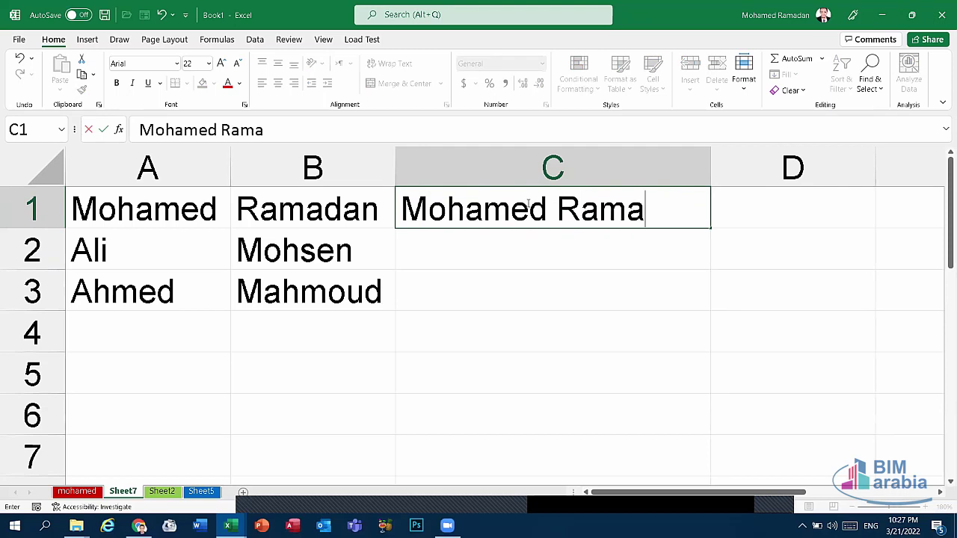
pyautogui.click(491, 247)
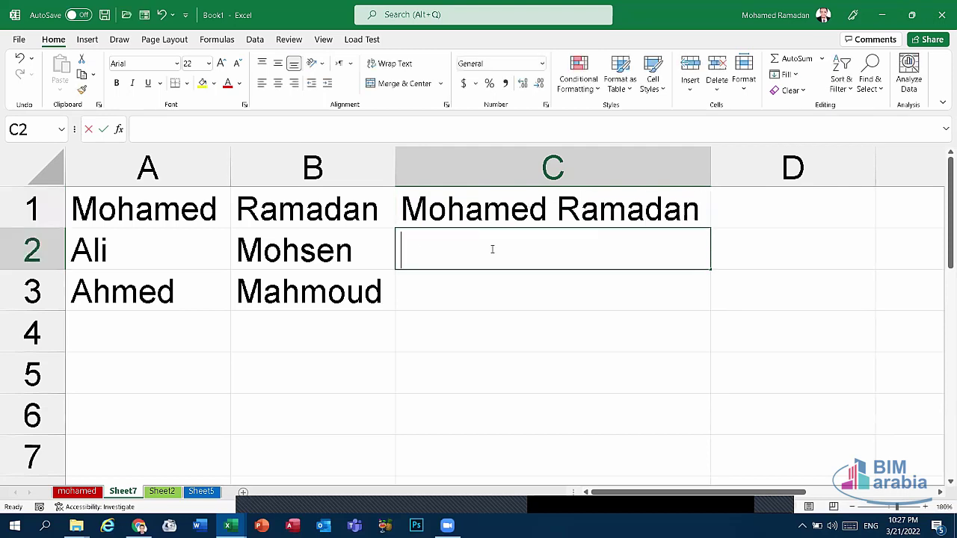
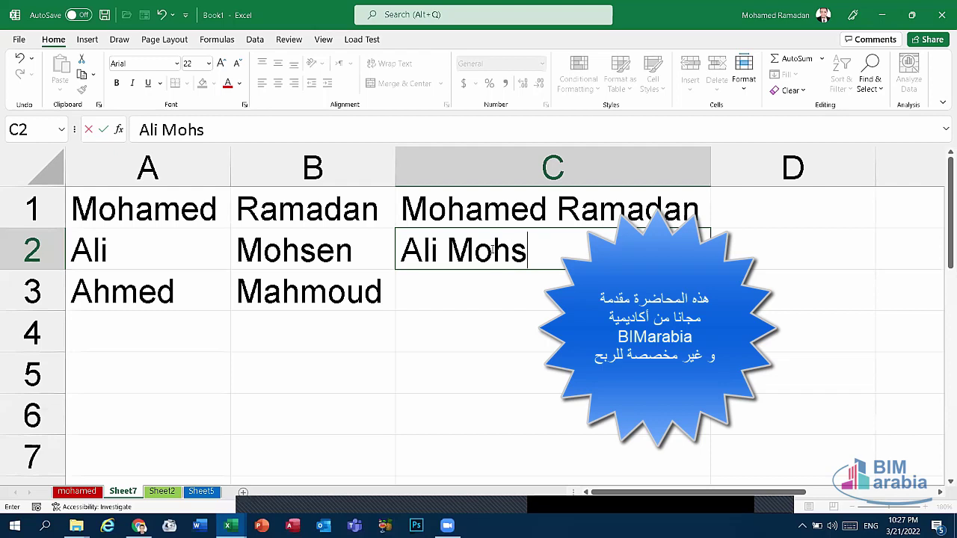
pyautogui.press('Return')
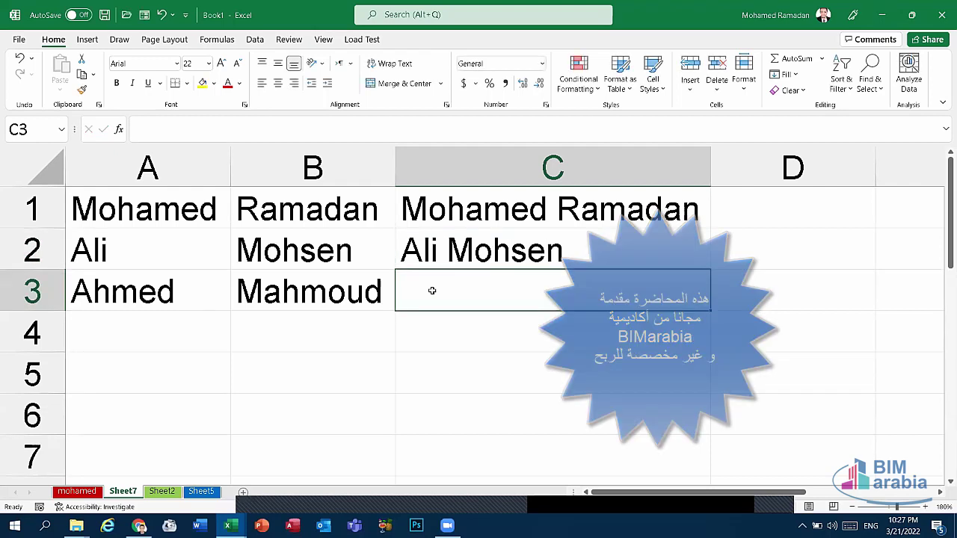
pyautogui.write('A')
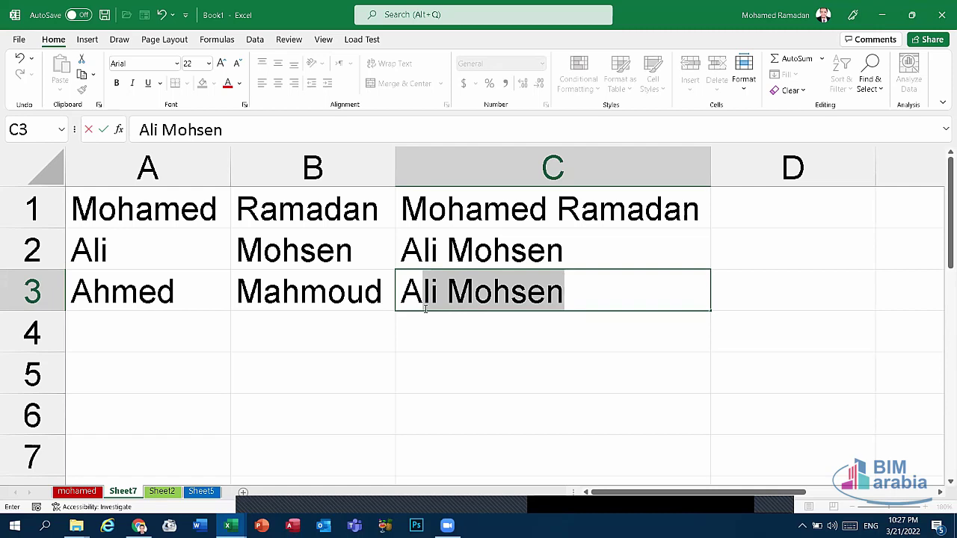
pyautogui.write('H')
pyautogui.press('BackSpace')
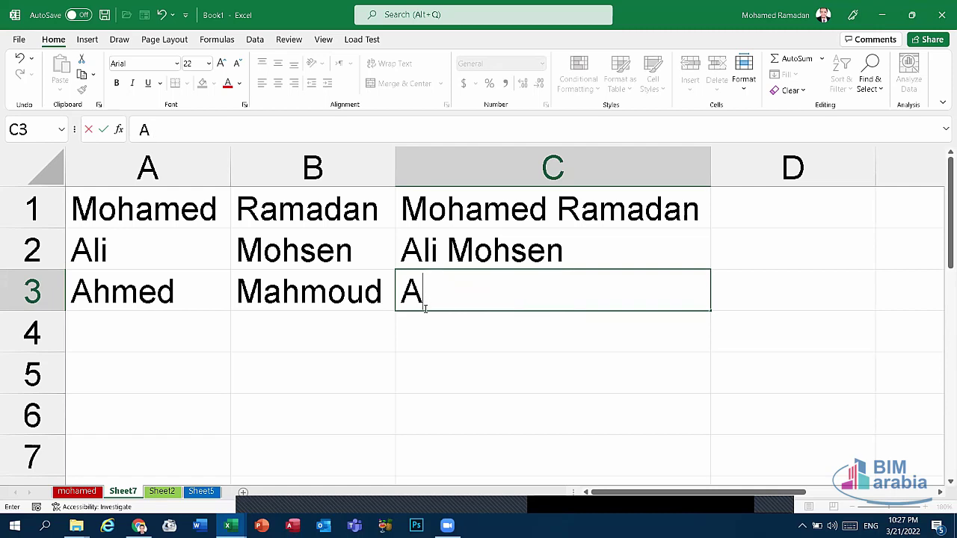
pyautogui.write('h')
pyautogui.press('Return')
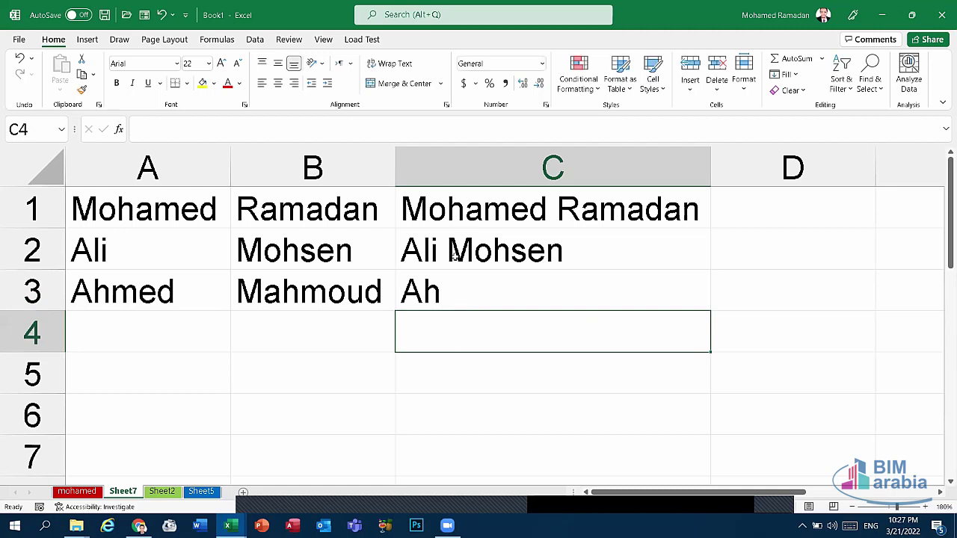
# Clear the entries in C2 and C3, then select C2
pyautogui.moveTo(473, 252); pyautogui.dragTo(481, 314)
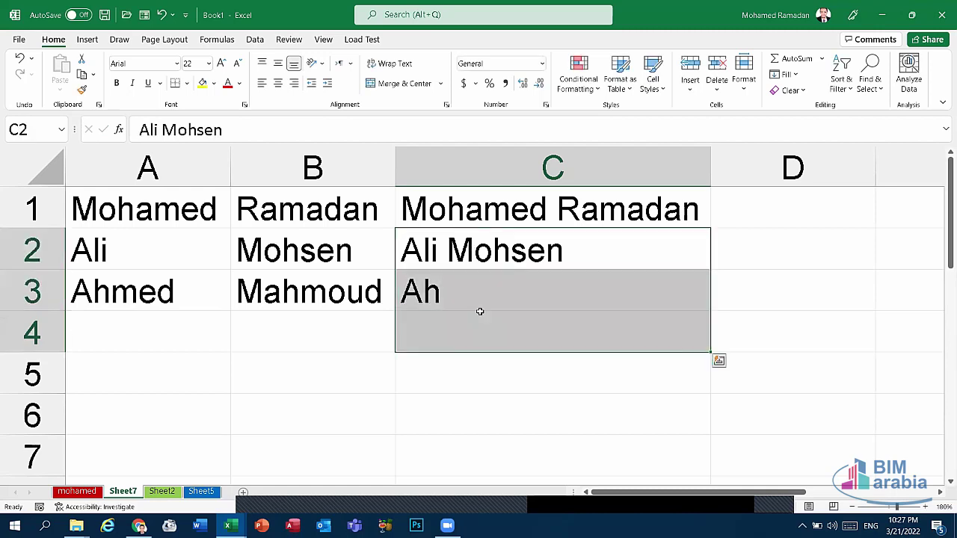
pyautogui.press('Delete')
pyautogui.click(477, 254)
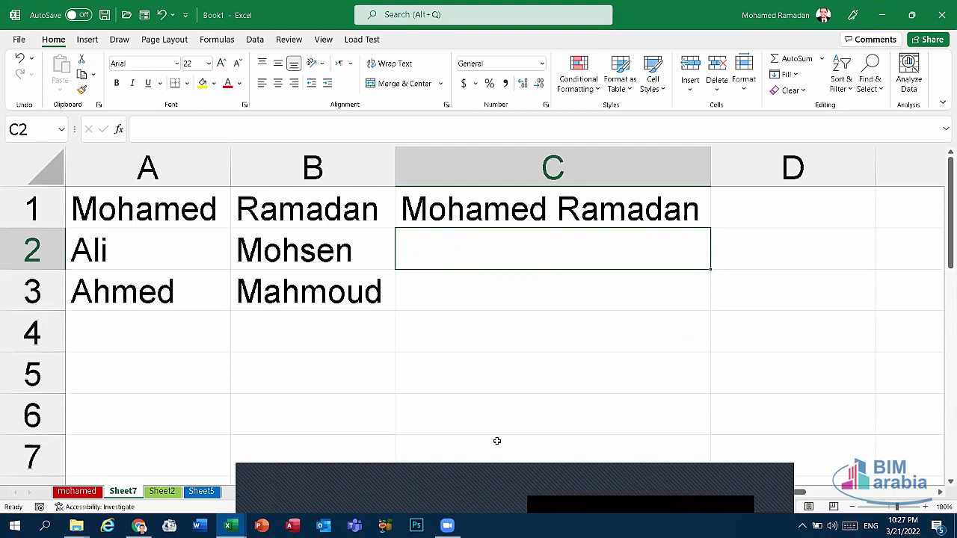
pyautogui.click(497, 497)
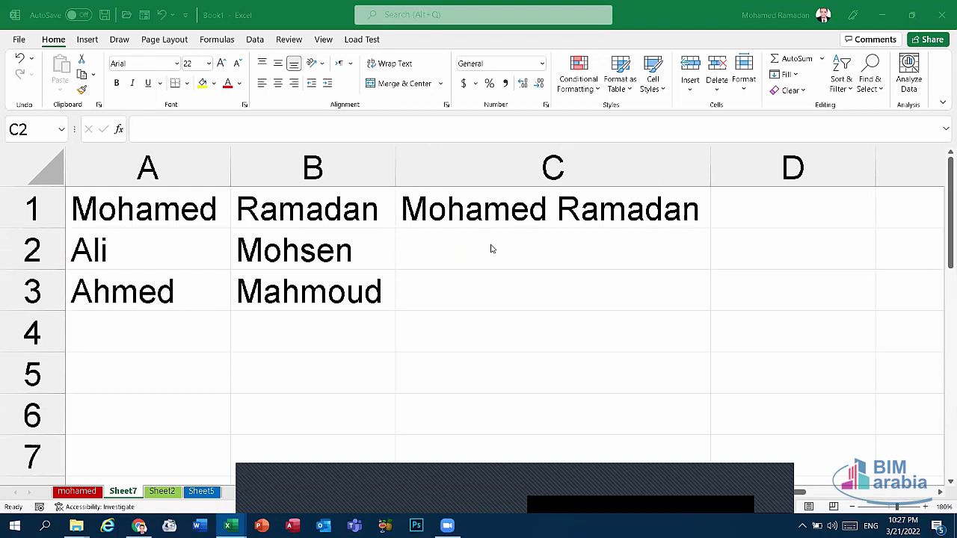
pyautogui.moveTo(493, 248); pyautogui.dragTo(522, 416)
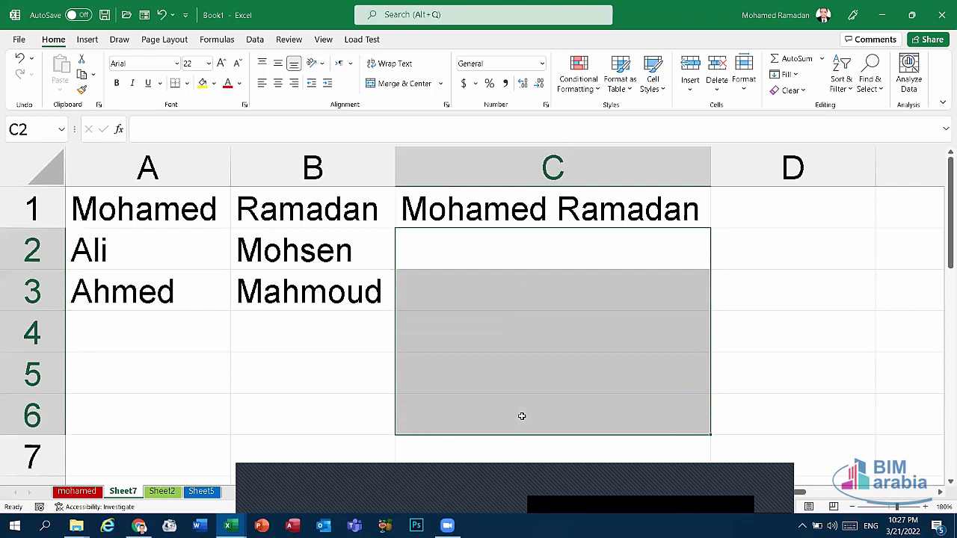
pyautogui.click(443, 241)
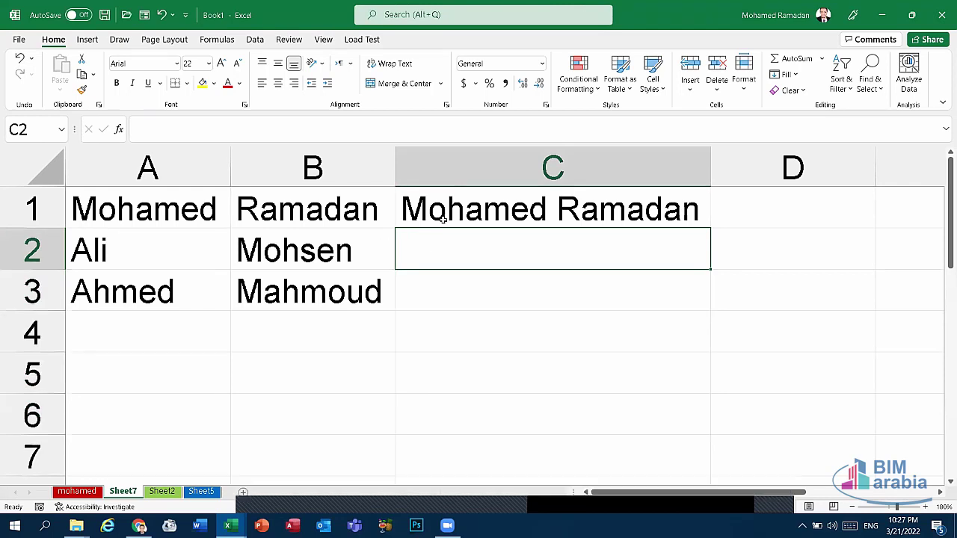
pyautogui.write('QA')
pyautogui.press('BackSpace')
pyautogui.press('BackSpace')
pyautogui.write('A')
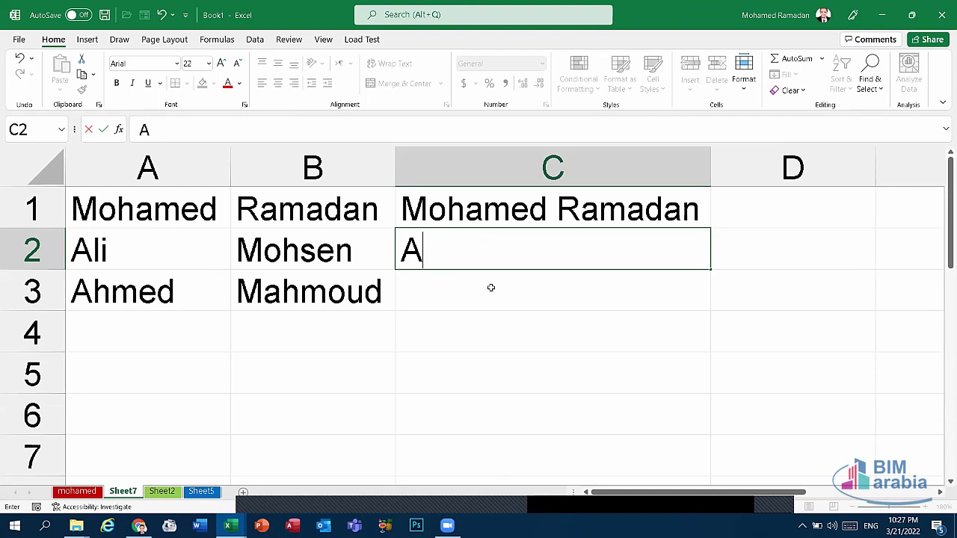
pyautogui.press('BackSpace')
pyautogui.click(468, 357)
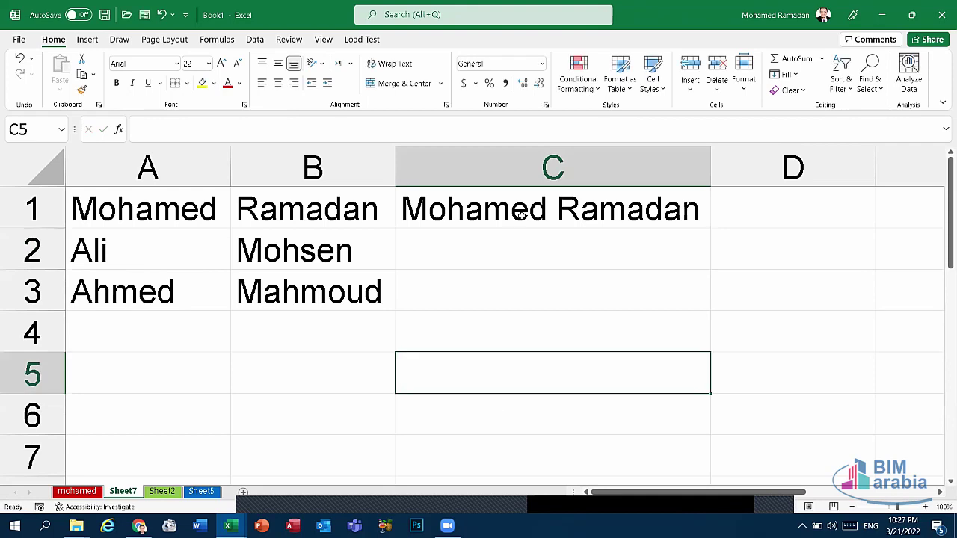
pyautogui.click(602, 196)
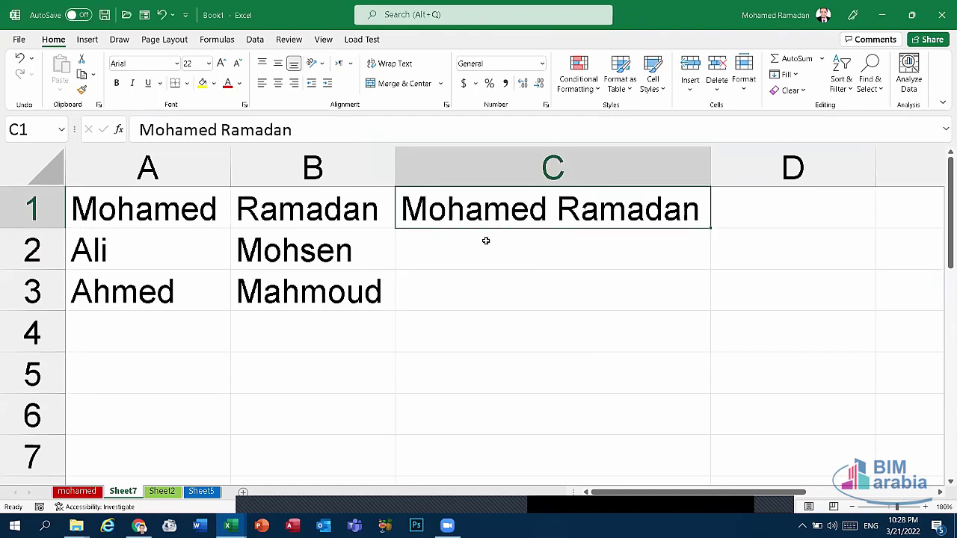
pyautogui.click(255, 39)
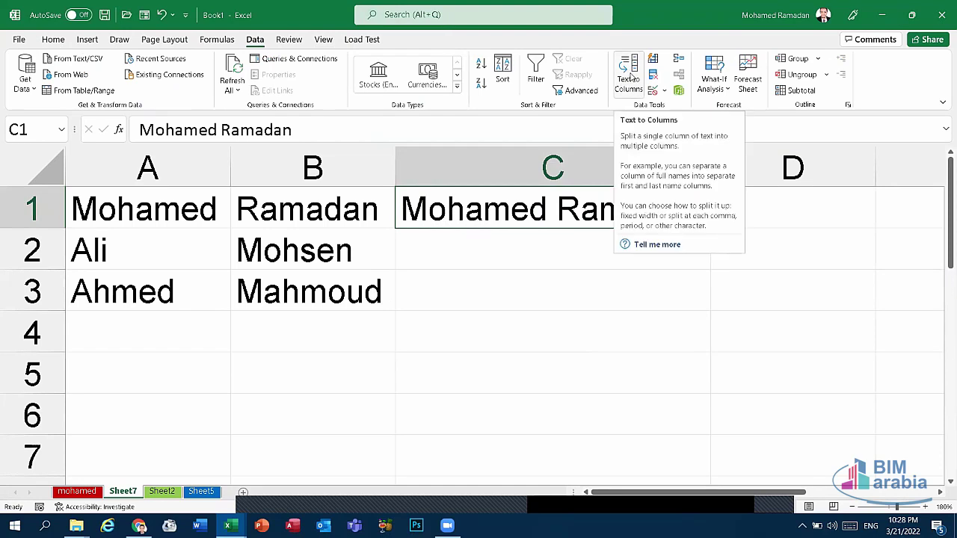
pyautogui.click(632, 74)
pyautogui.click(580, 96)
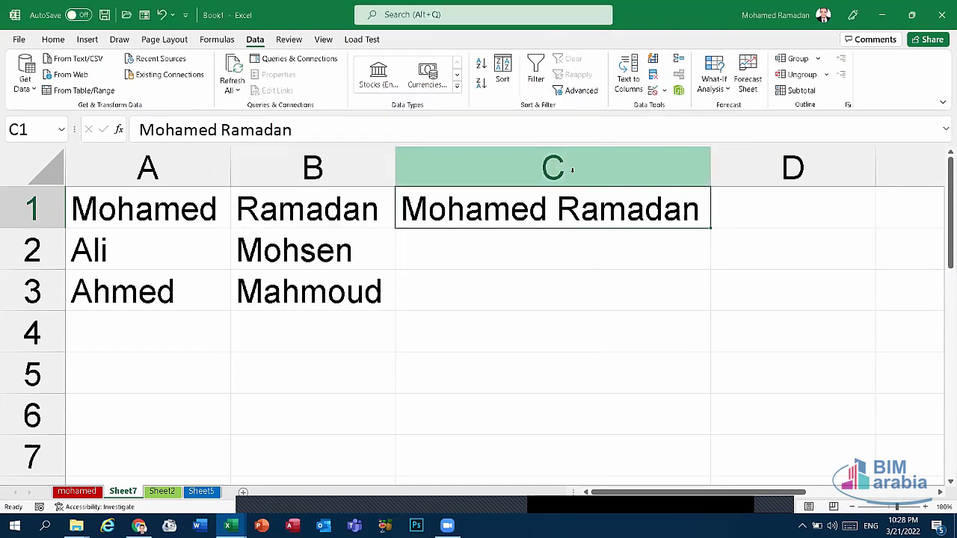
pyautogui.click(558, 166)
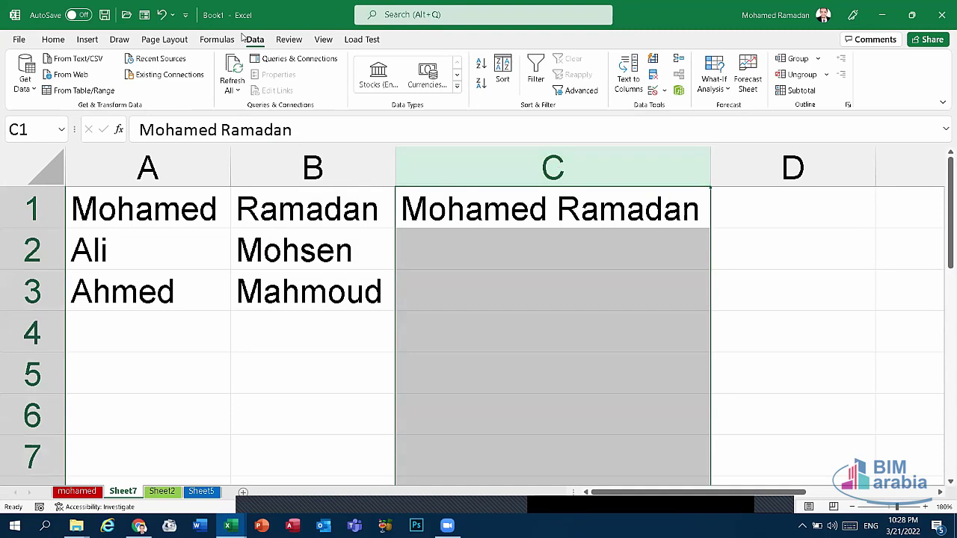
pyautogui.click(639, 73)
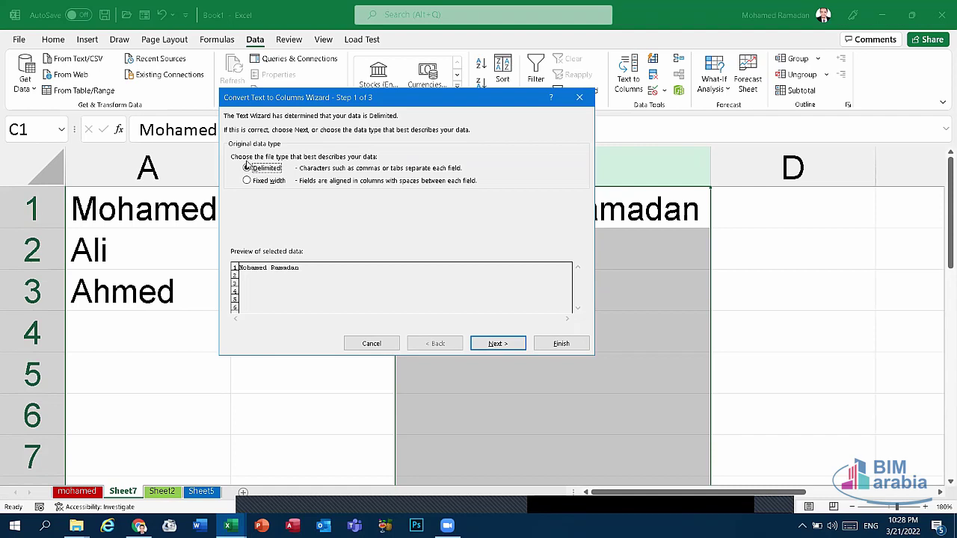
pyautogui.click(497, 343)
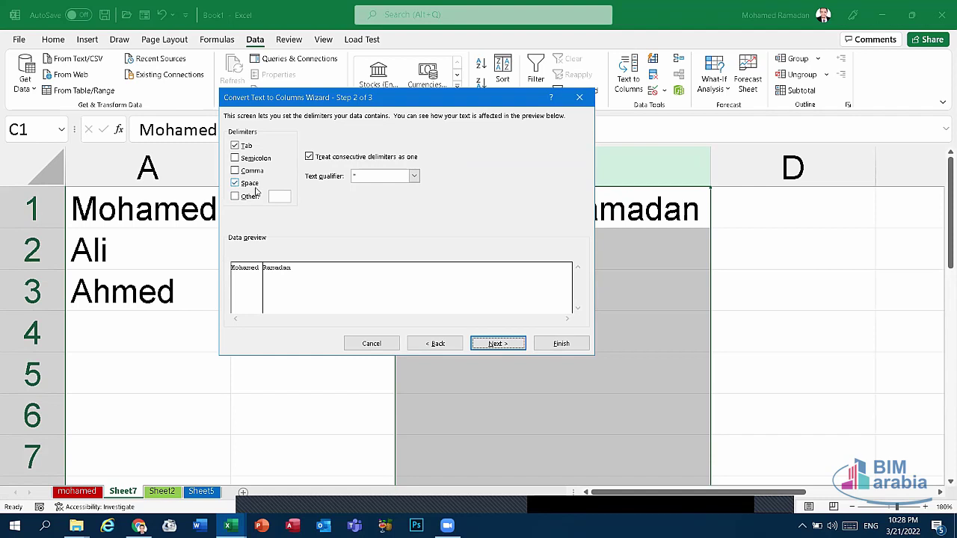
pyautogui.click(487, 345)
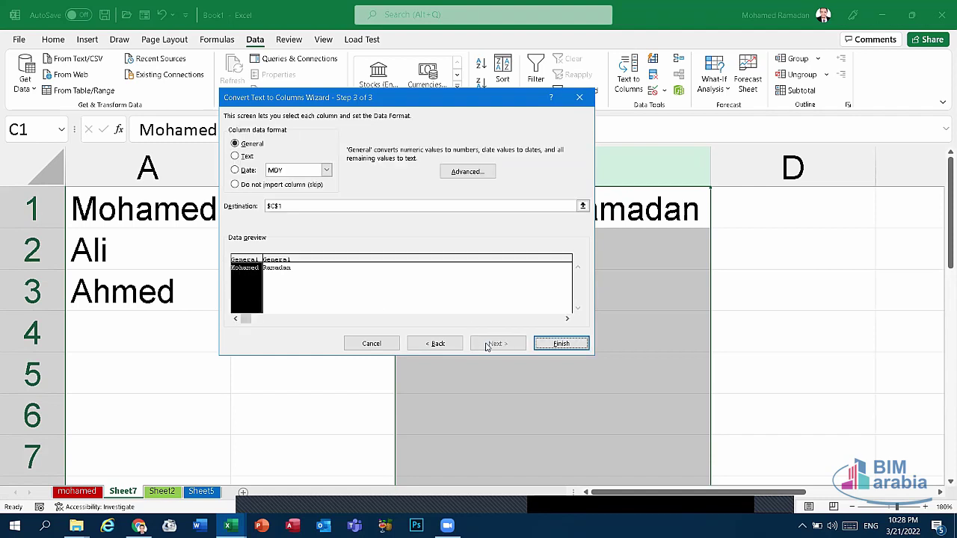
pyautogui.click(228, 205)
pyautogui.press('BackSpace')
pyautogui.click(775, 171)
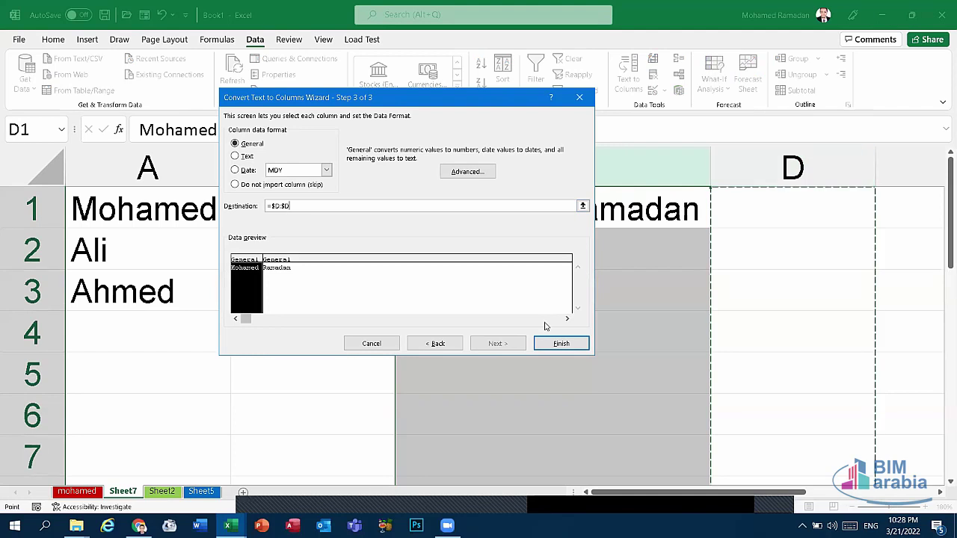
pyautogui.click(561, 343)
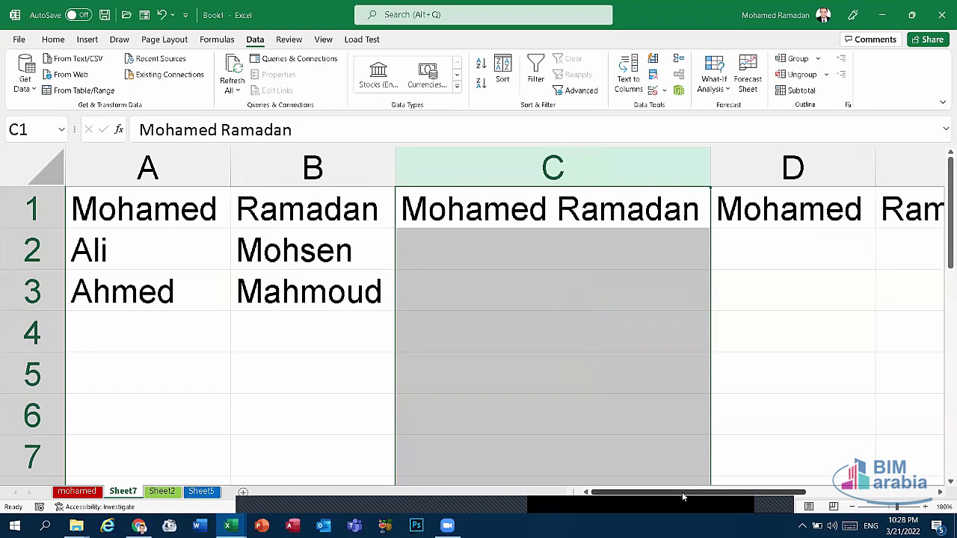
pyautogui.moveTo(682, 492); pyautogui.dragTo(768, 492)
# Check the split values in D1 and E1 and the full name in C1, then delete everything on the sheet
pyautogui.click(499, 224)
pyautogui.click(619, 209)
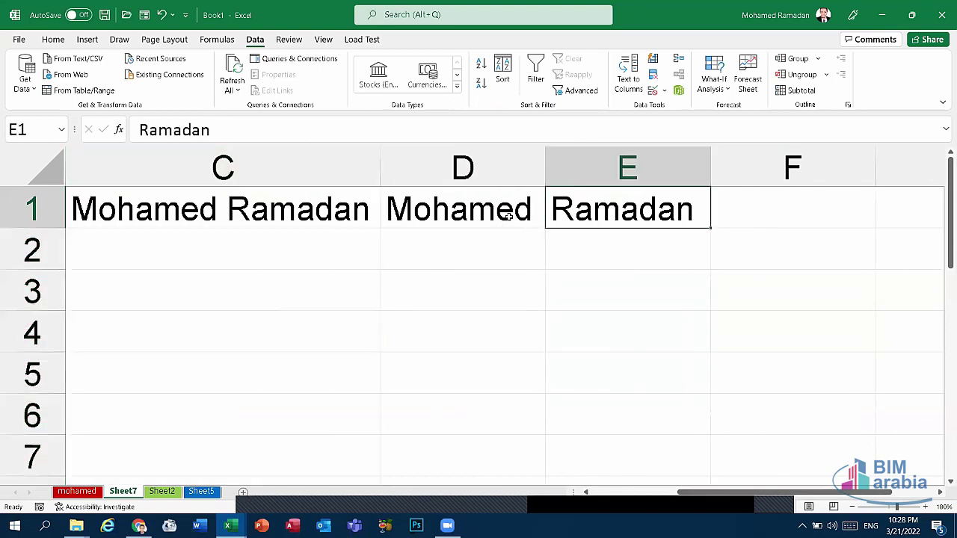
pyautogui.click(504, 217)
pyautogui.click(316, 225)
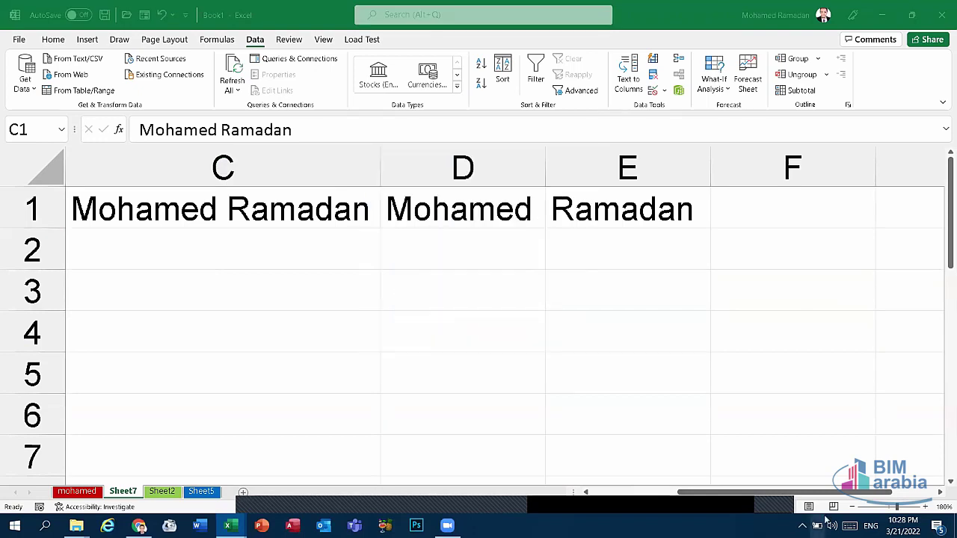
pyautogui.click(778, 497)
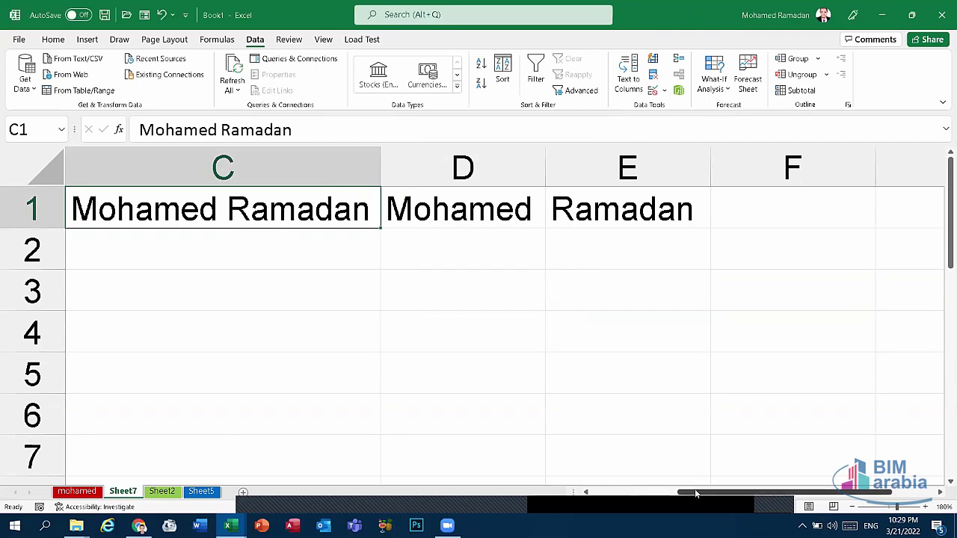
pyautogui.moveTo(695, 493); pyautogui.dragTo(673, 496)
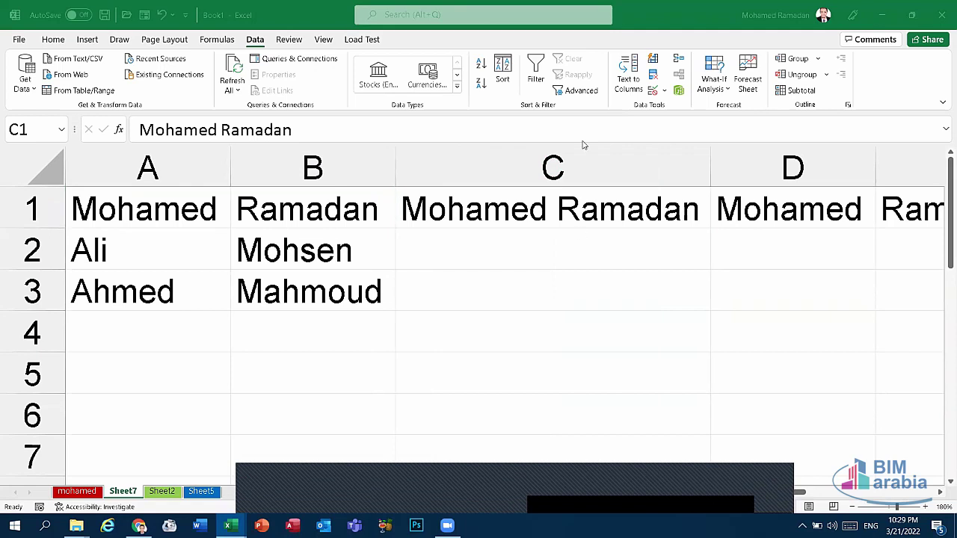
pyautogui.click(58, 181)
pyautogui.press('Delete')
# Cycle through the Home, Insert and Review ribbon tabs, ending with cell C2 selected
pyautogui.click(143, 198)
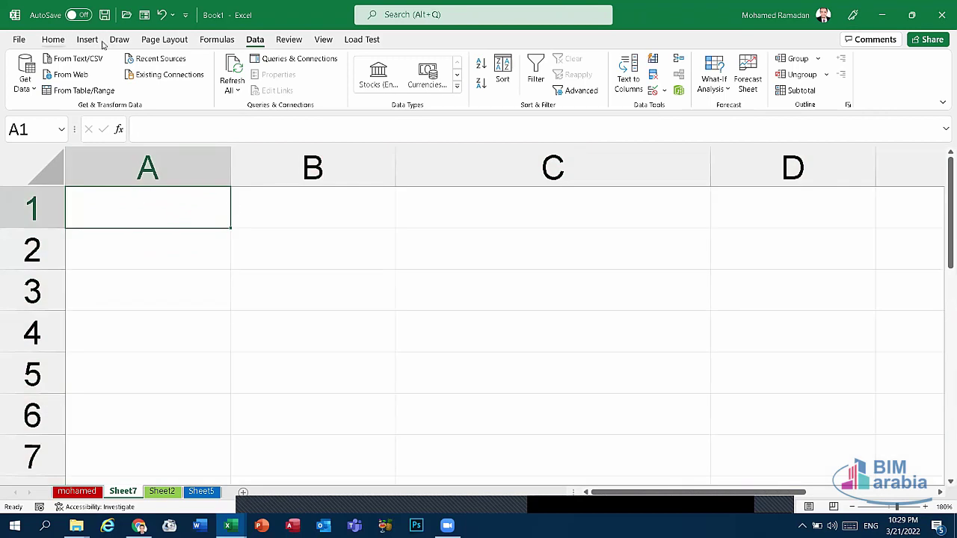
pyautogui.click(53, 39)
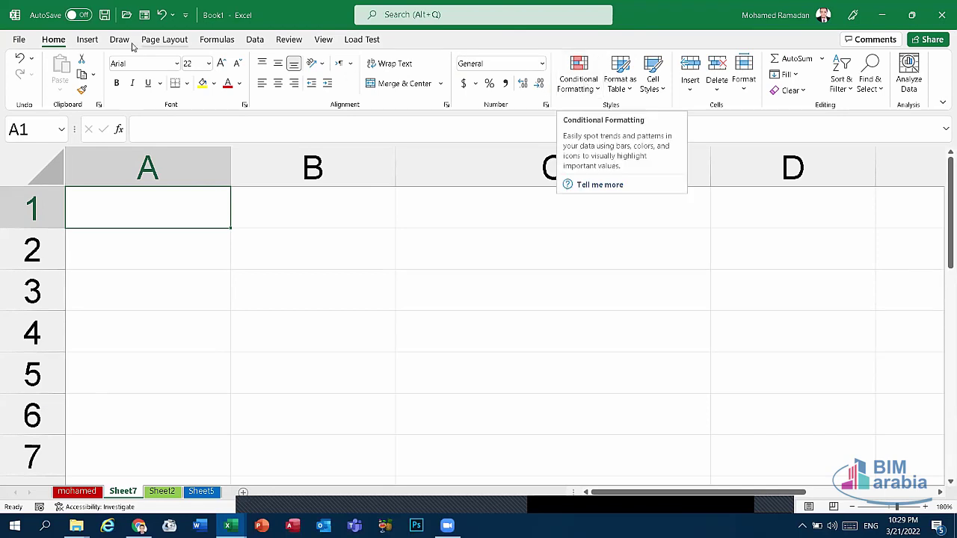
pyautogui.click(90, 40)
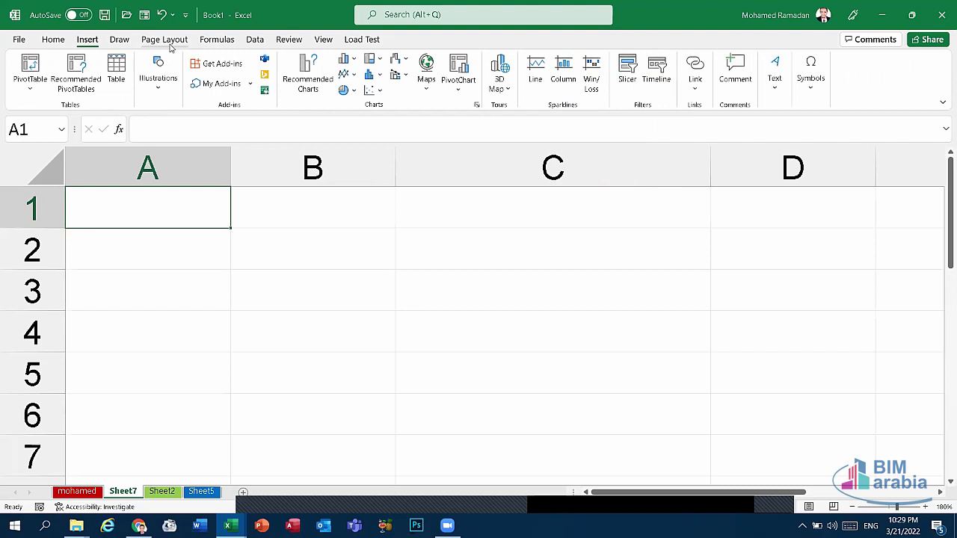
pyautogui.click(284, 42)
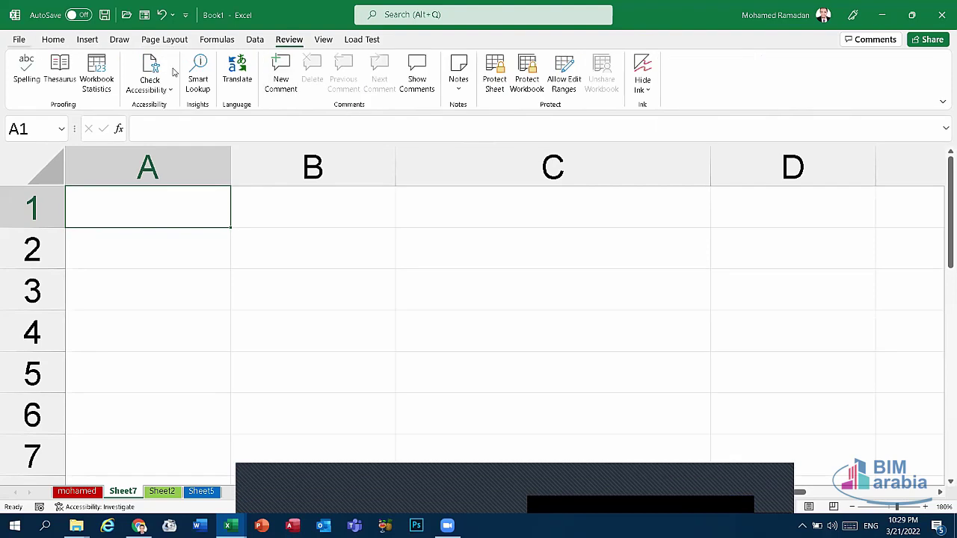
pyautogui.click(455, 257)
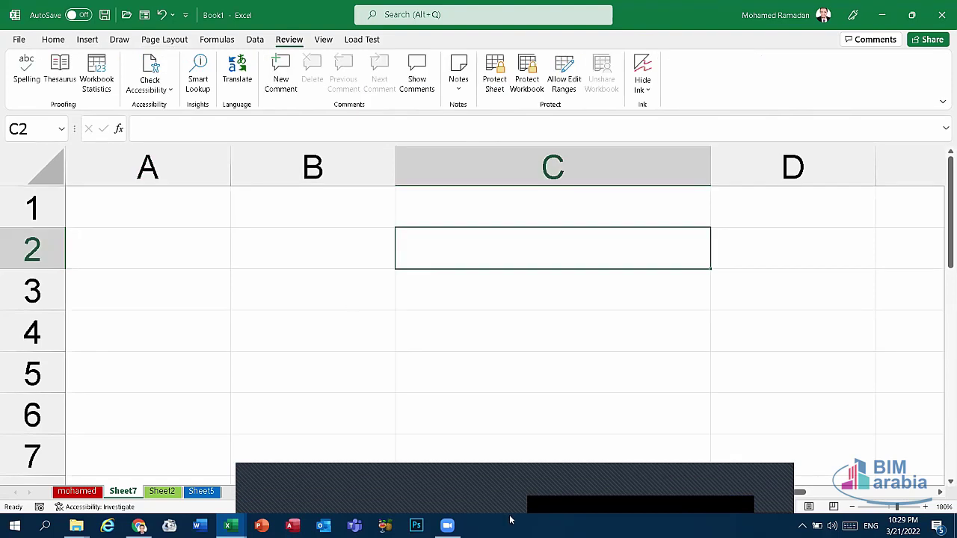
pyautogui.moveTo(500, 497); pyautogui.dragTo(561, 143)
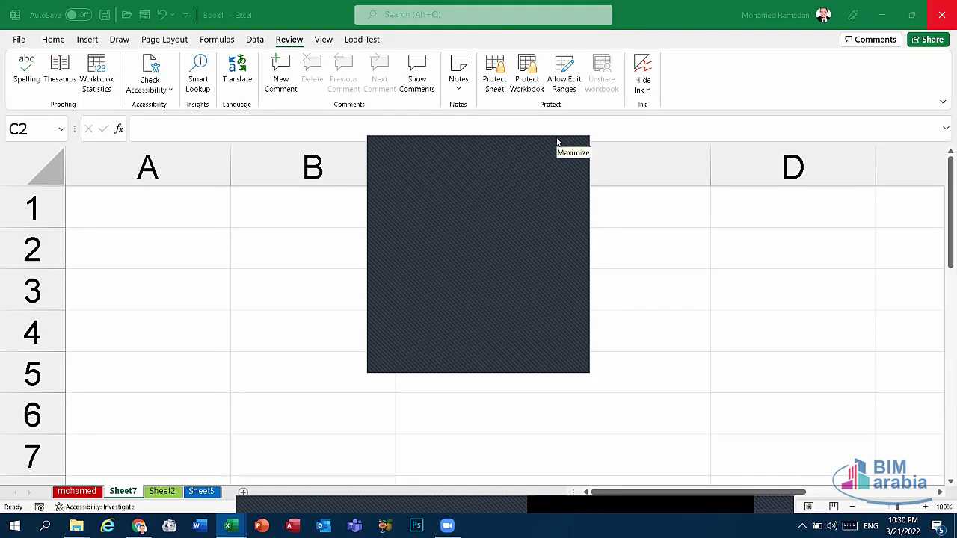
pyautogui.click(580, 145)
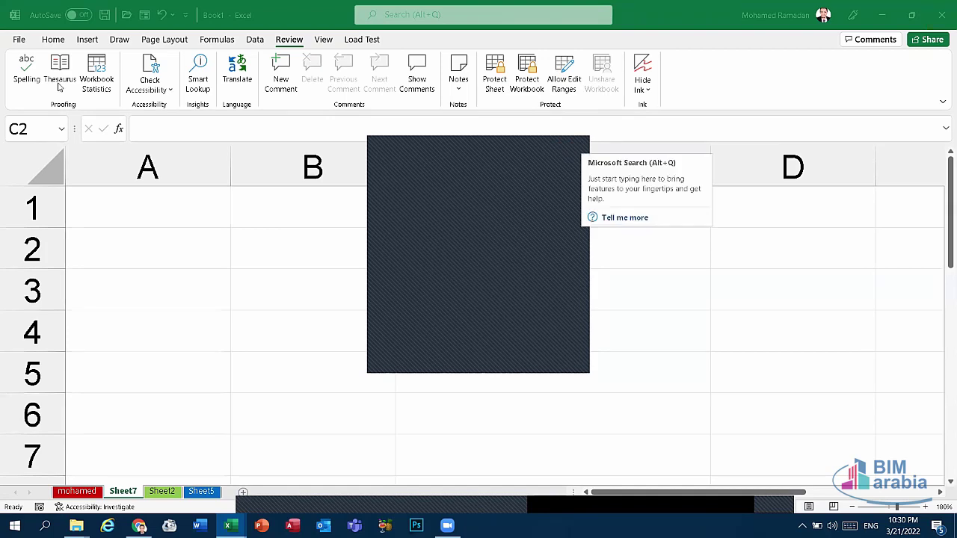